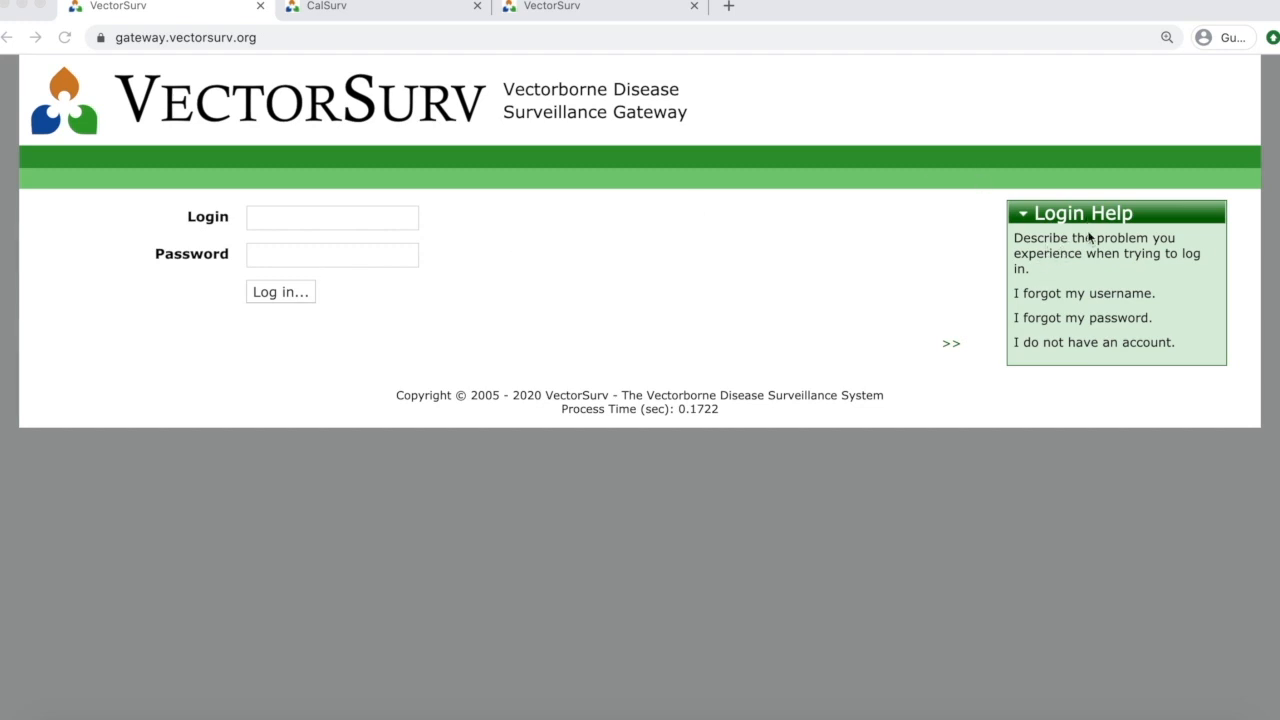
Reveal the forgotten-username, forgotten-password and new-account request options, then switch to the CalSurv login tab.
left_click(1048, 295)
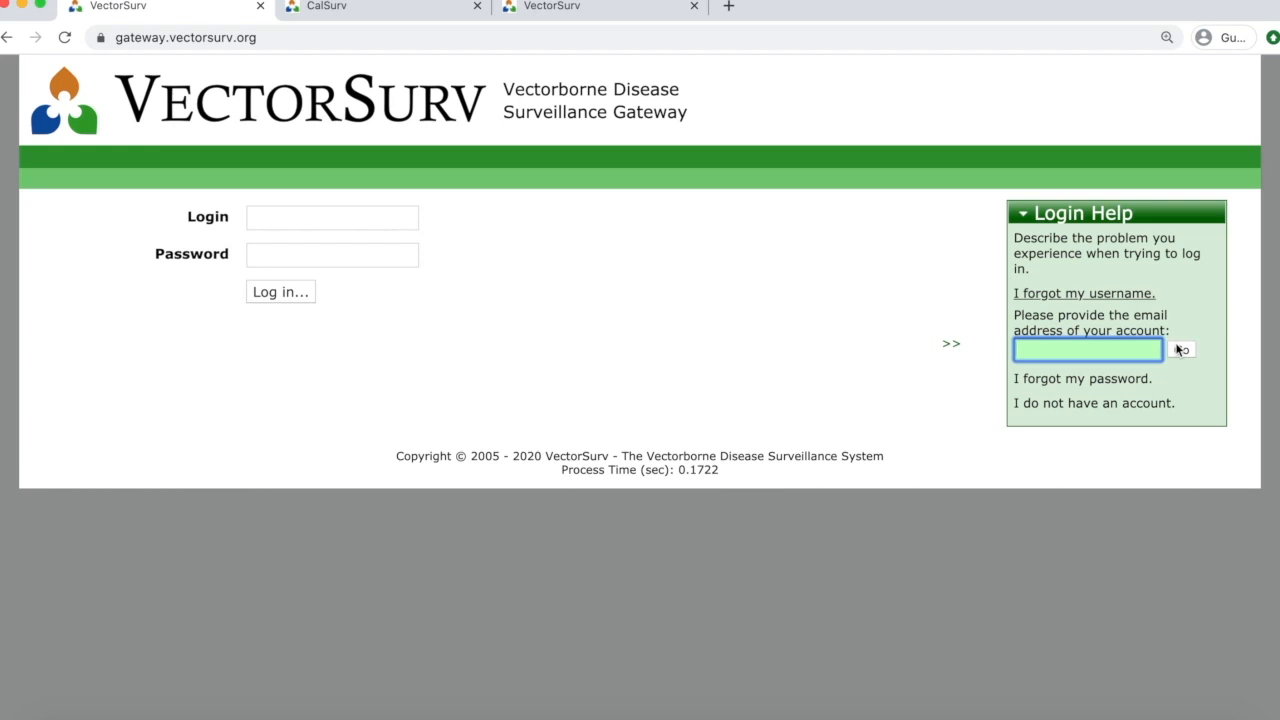
left_click(1110, 388)
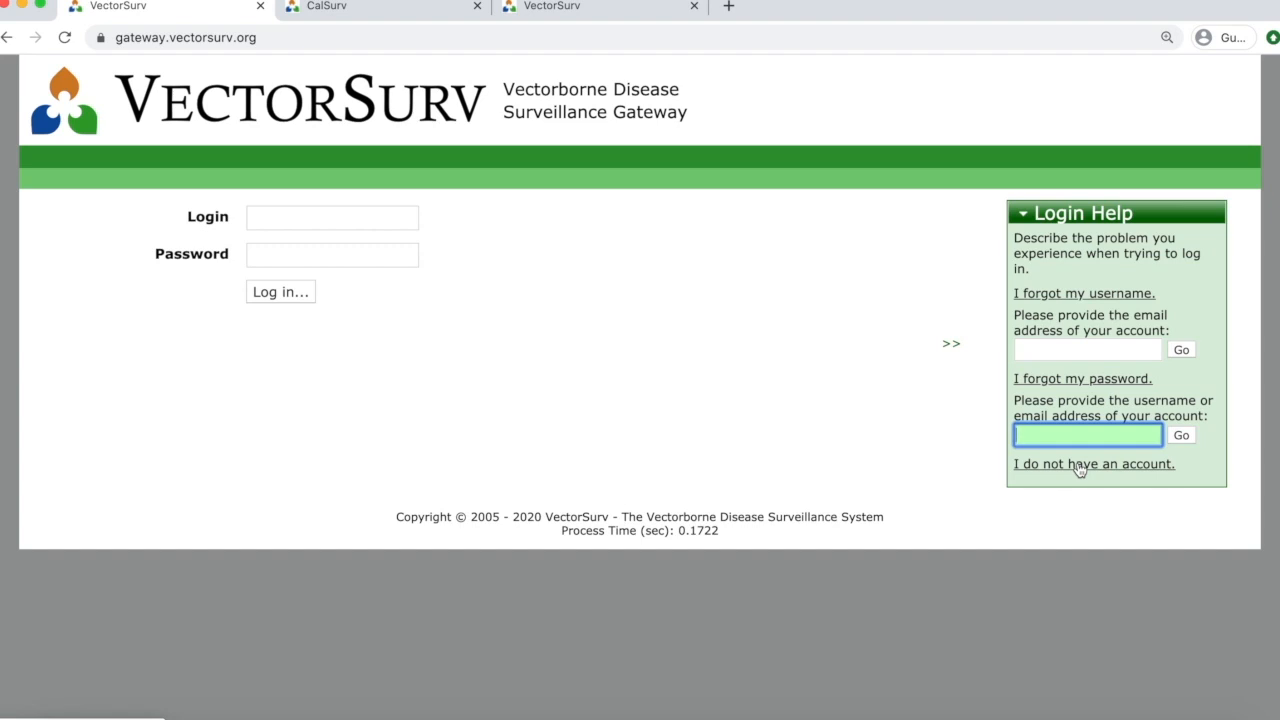
left_click(1078, 466)
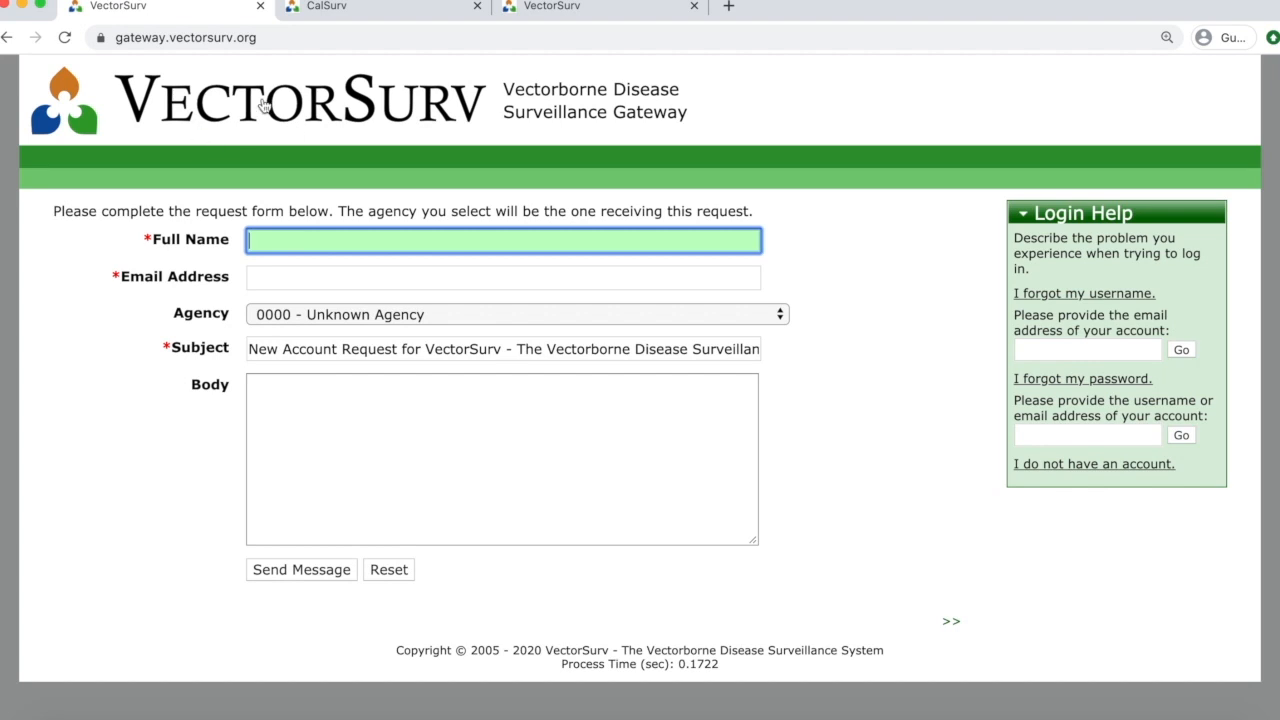
left_click(352, 10)
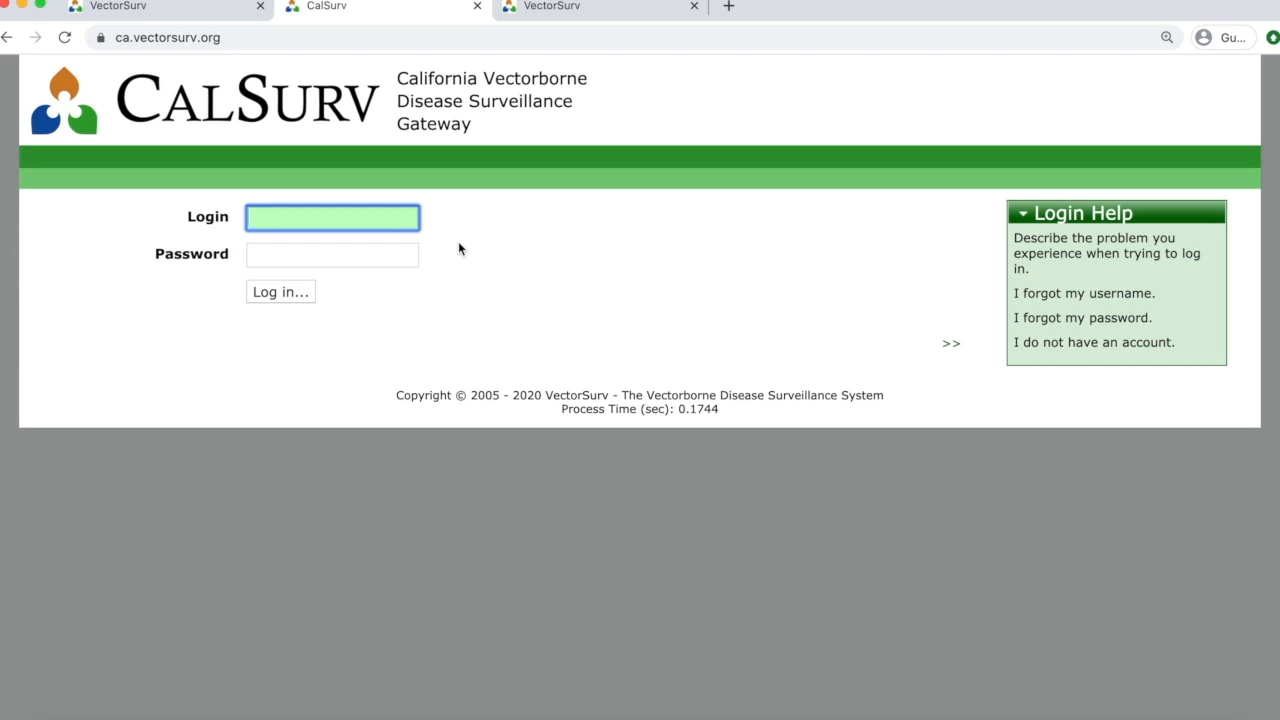
Enter the account username and password and submit the login.
key("Tab")
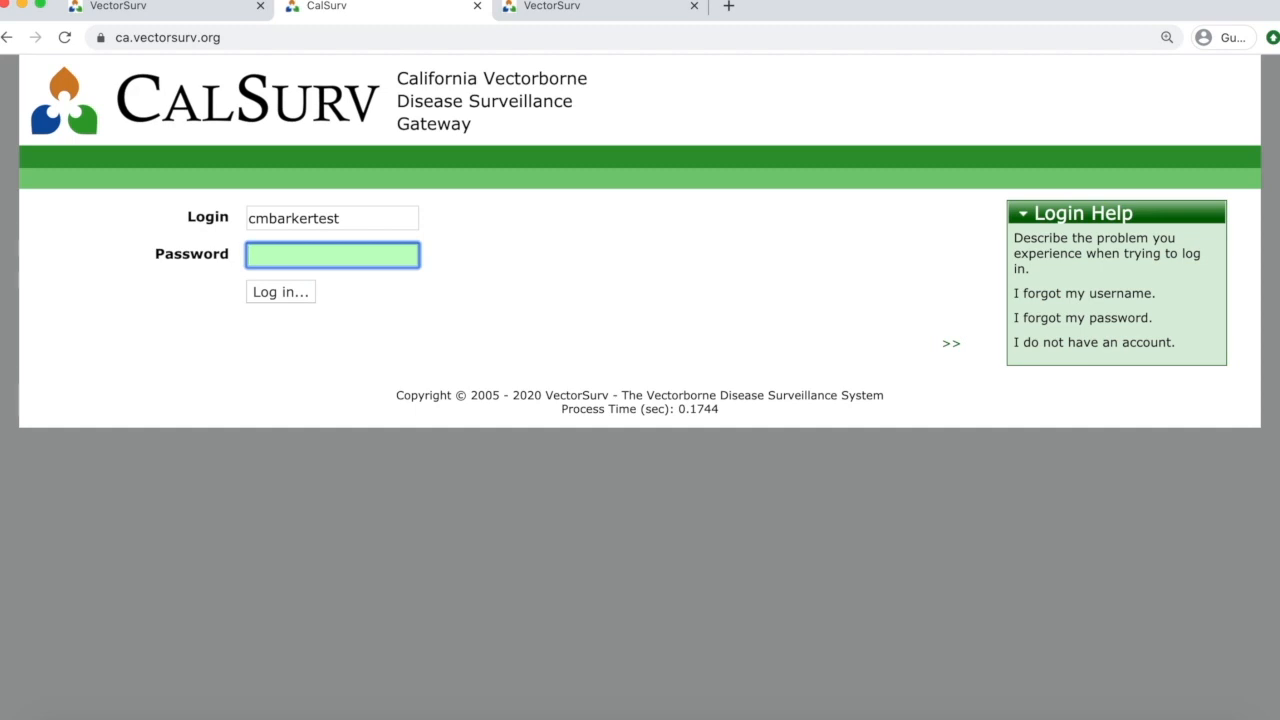
type("***********")
key("Return")
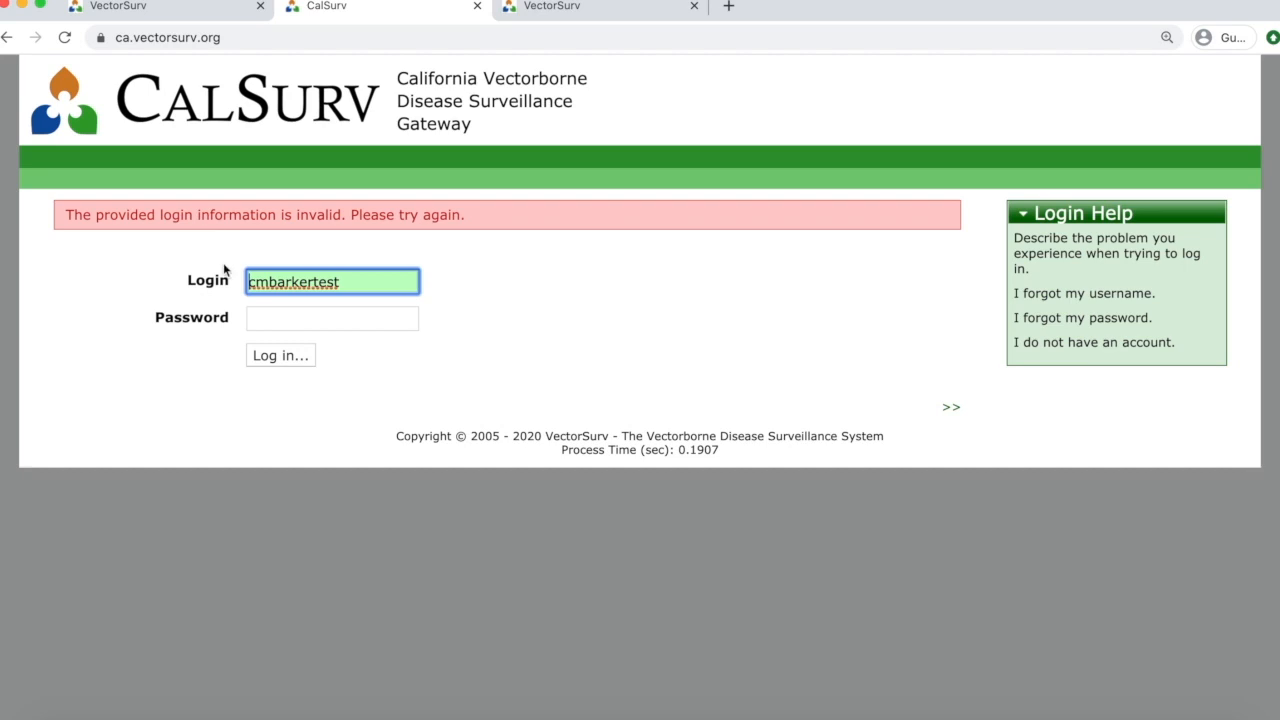
After the rejected attempt, re-enter the password and submit again to reach the welcome page.
left_click(277, 314)
type("•••••••••••")
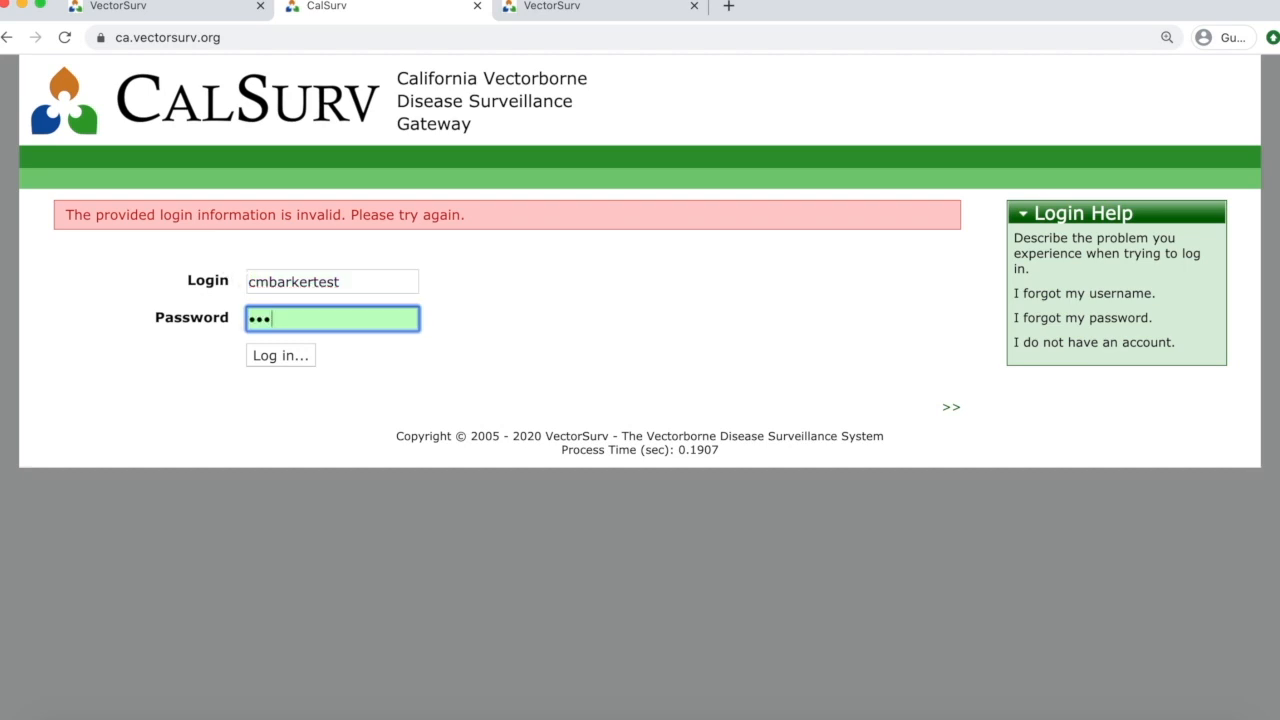
key("Return")
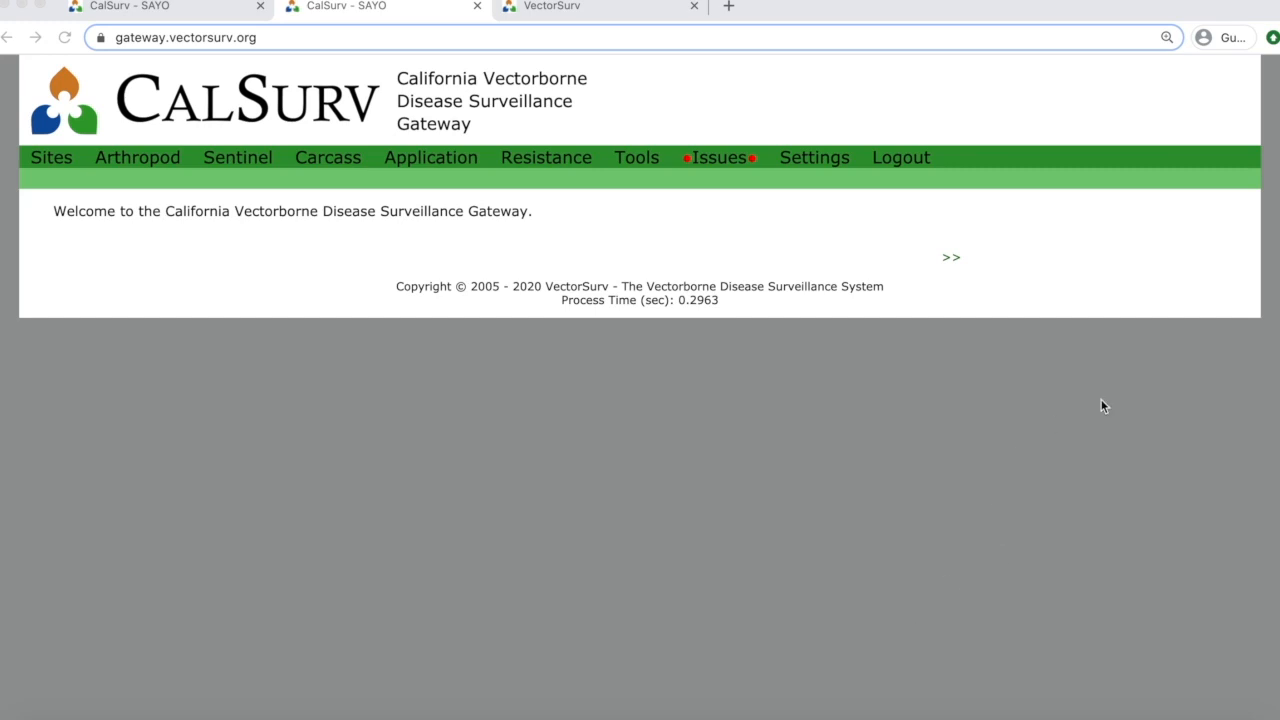
Switch to the third browser tab showing the sandbox.vectorsurv.org login page.
left_click(588, 10)
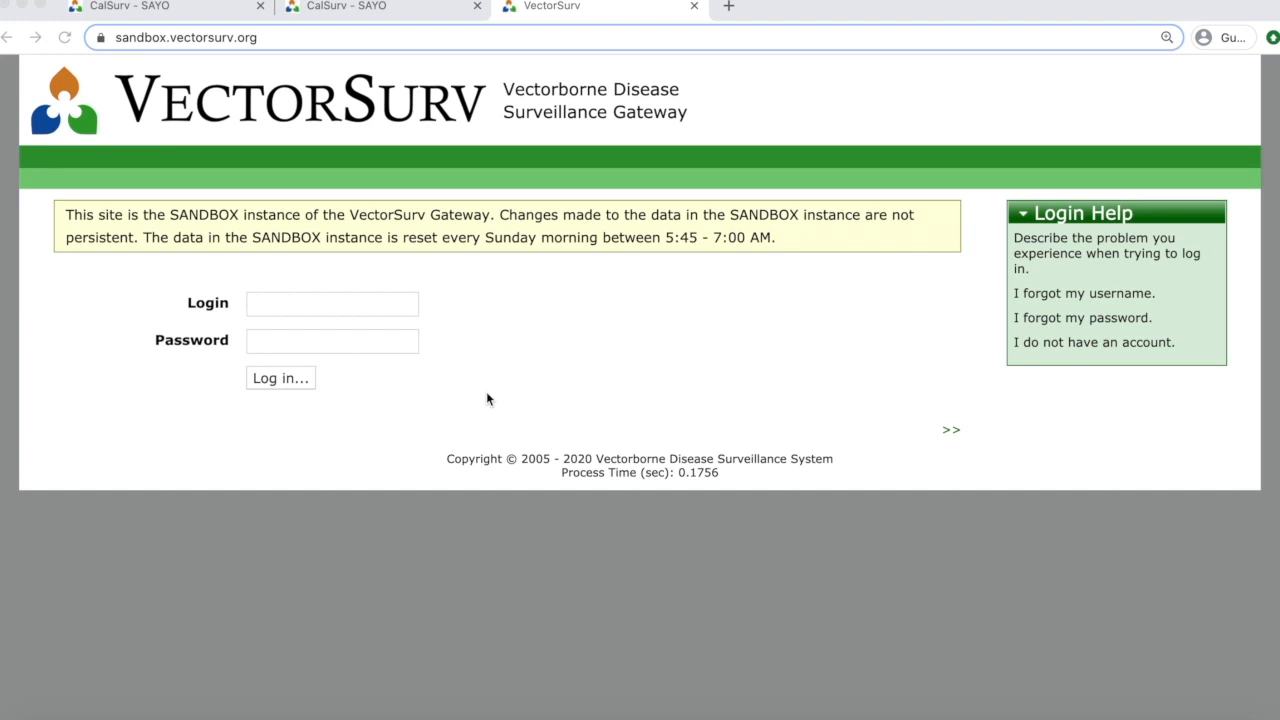
Log in to sandbox.vectorsurv.org with the account username and password.
left_click(336, 305)
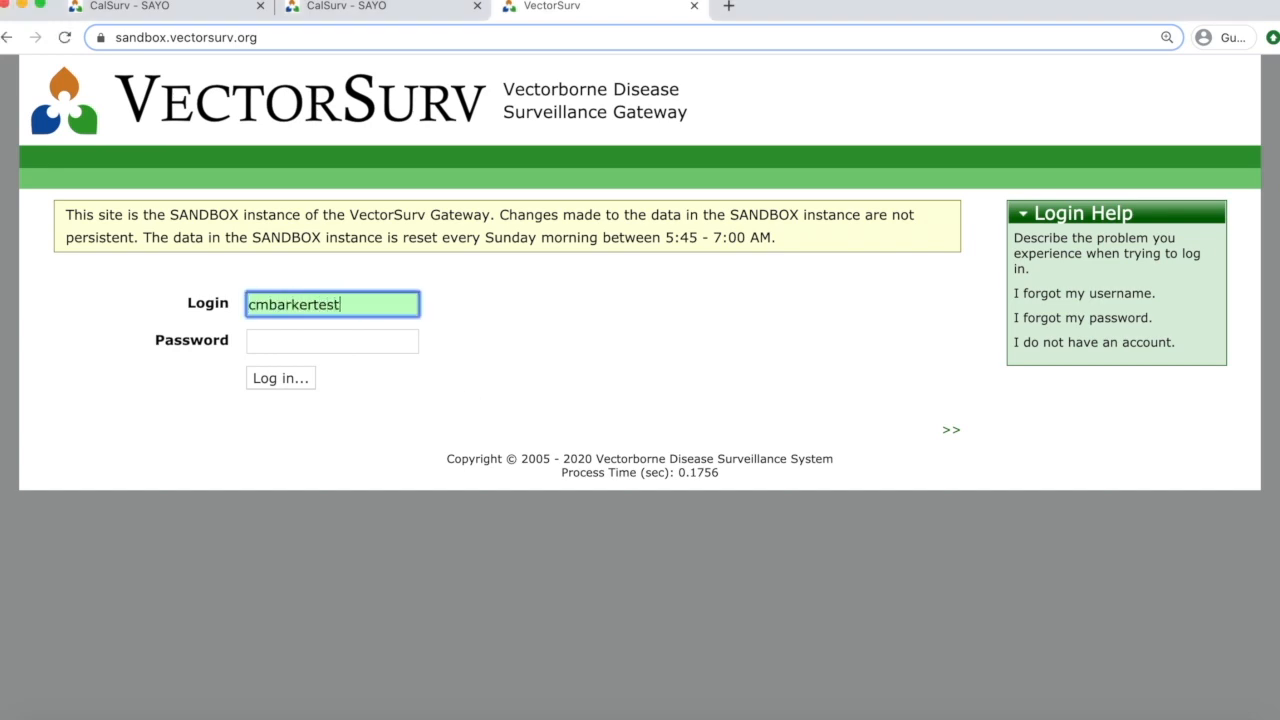
key("Tab")
type("••••••")
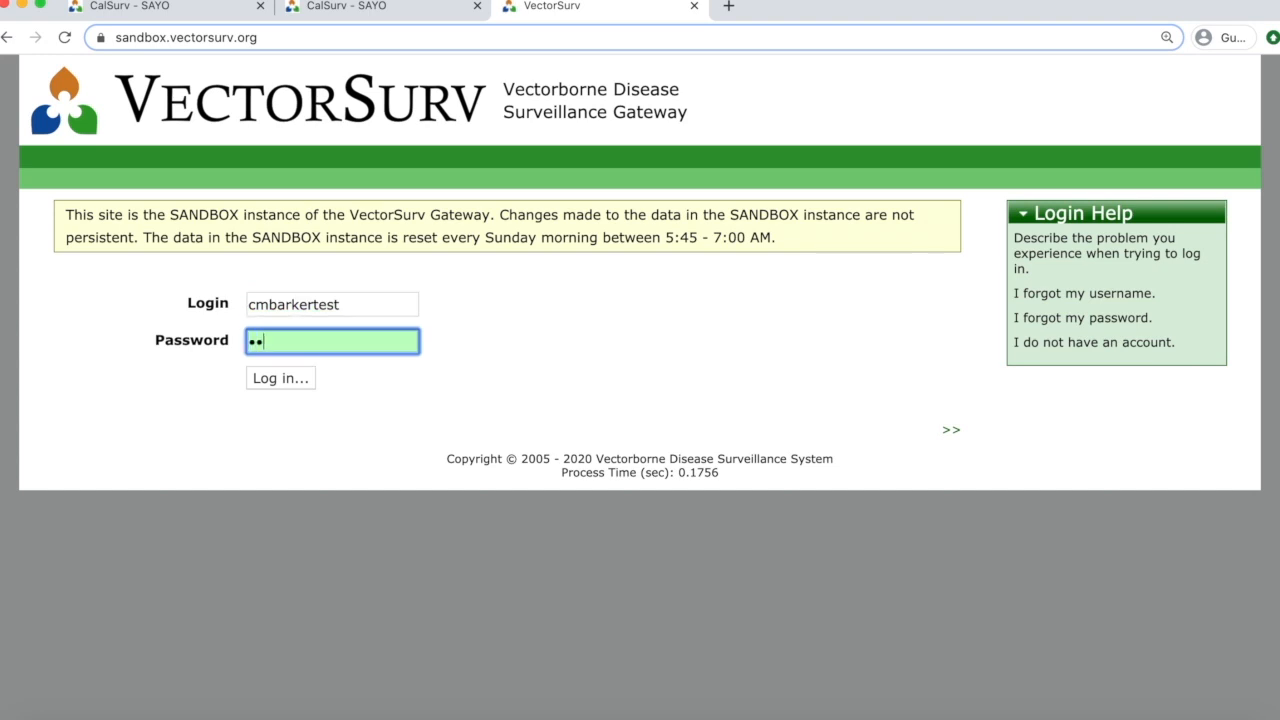
key("Return")
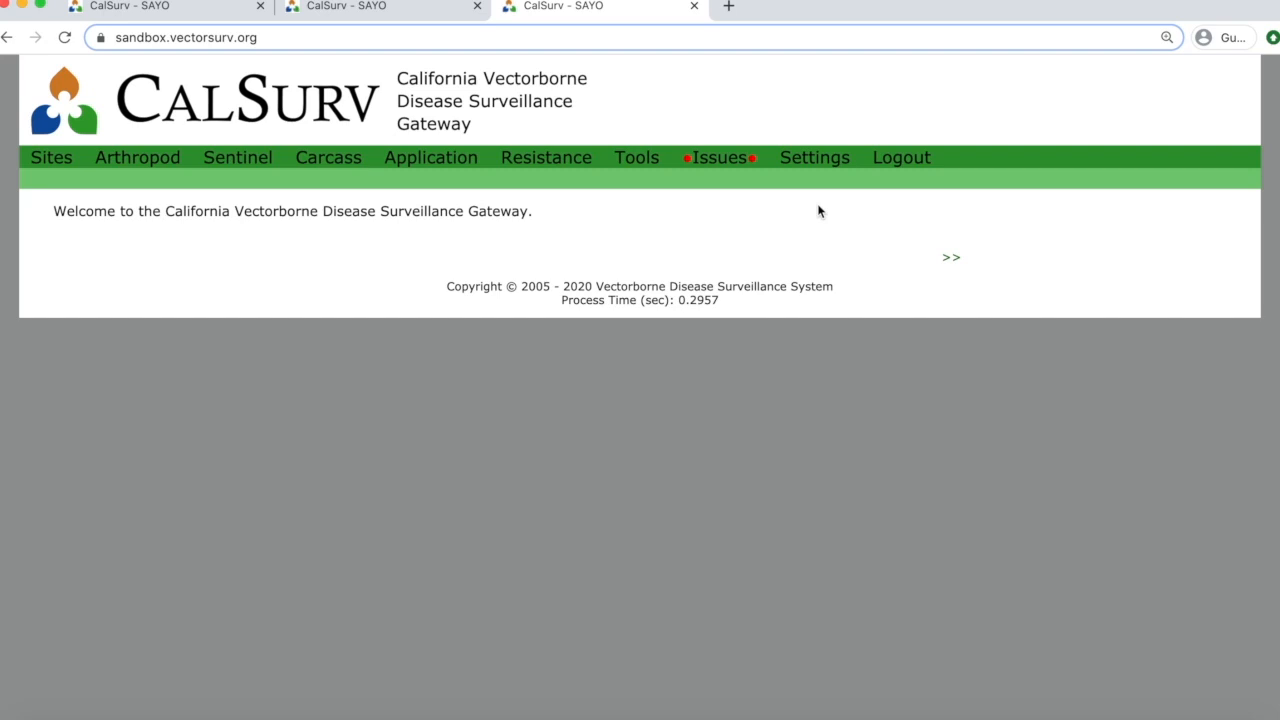
Open the Settings page listing the My Account and My Agency options.
left_click(818, 160)
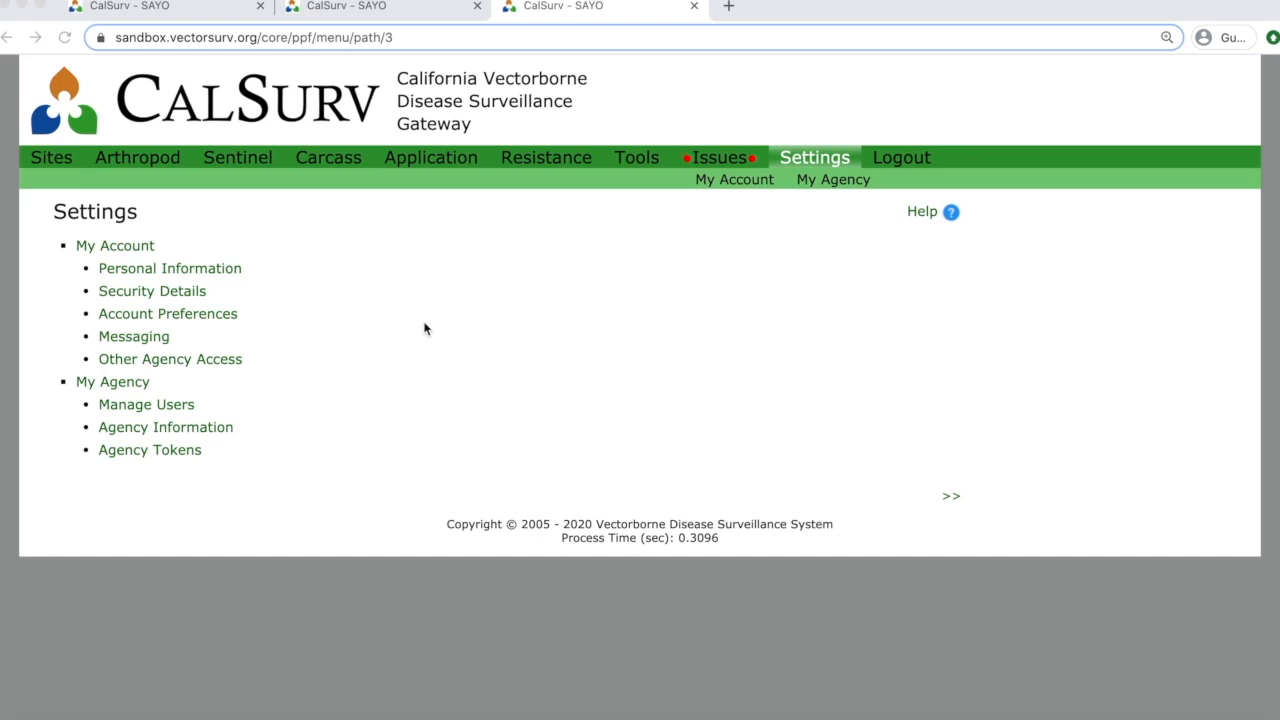
Open Personal Information under My Account and scroll through the profile and notification fields.
left_click(180, 272)
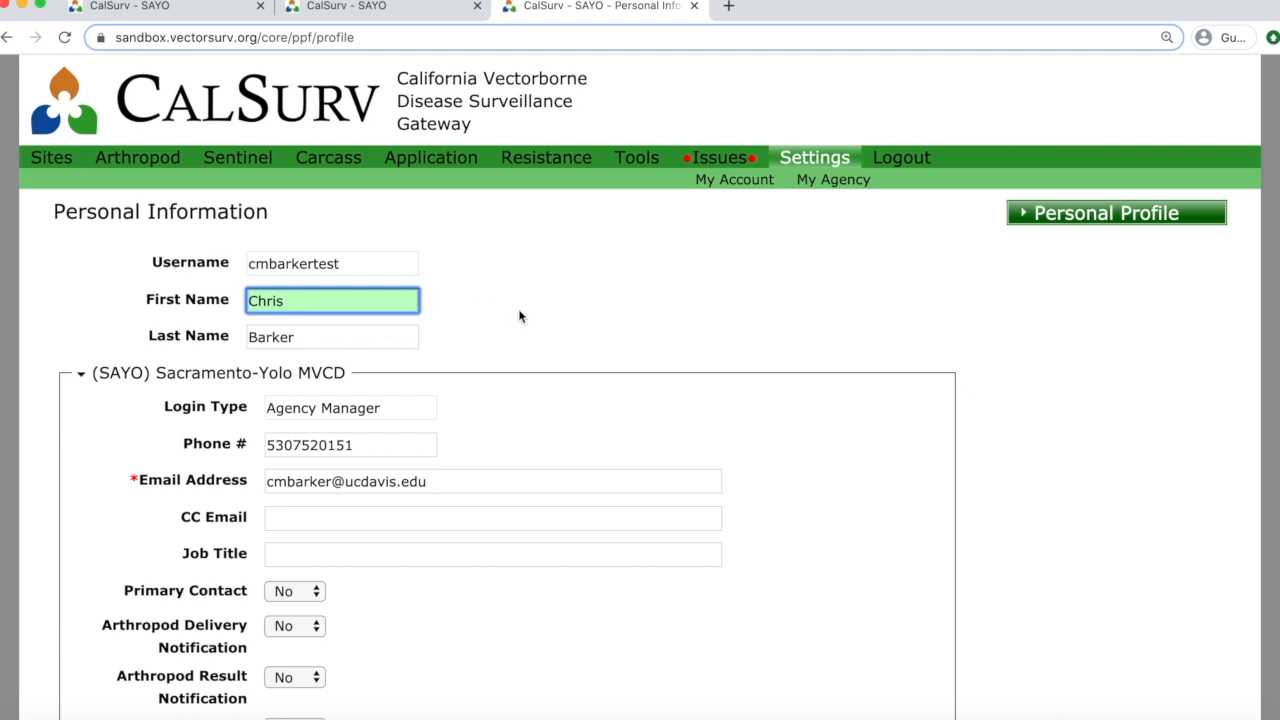
scroll(519, 316, "down", 3)
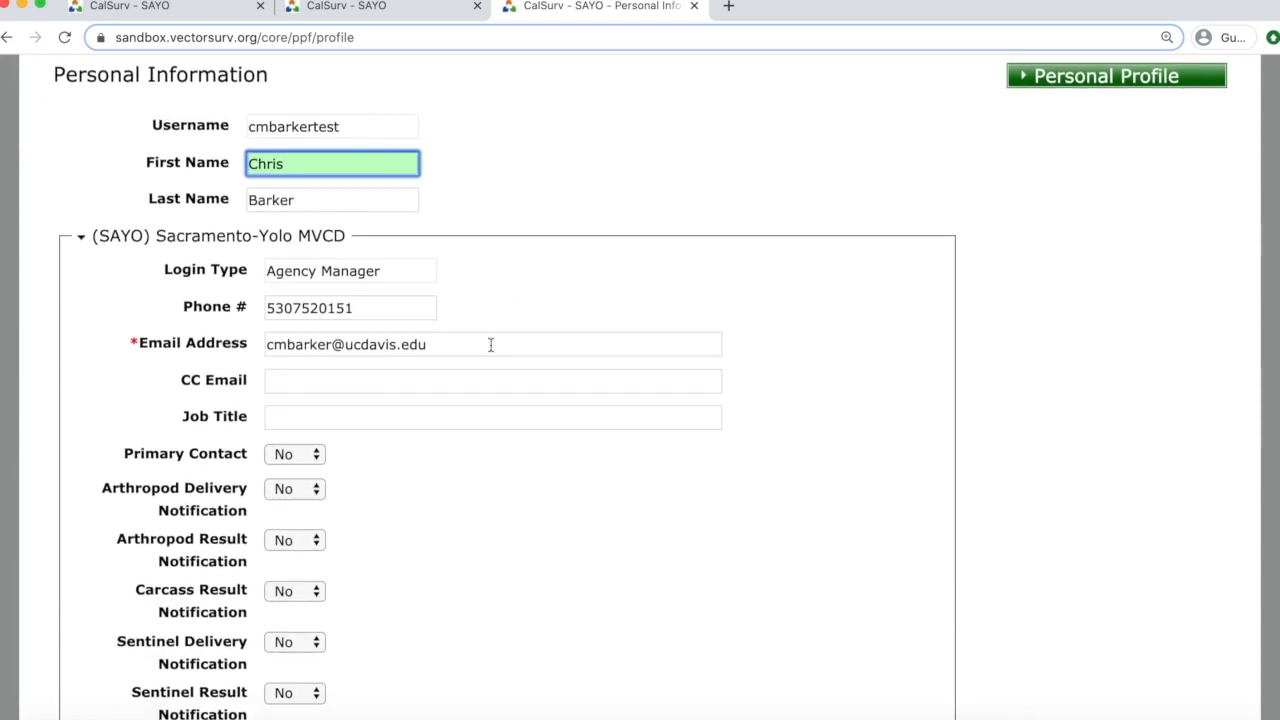
mouse_move(461, 347)
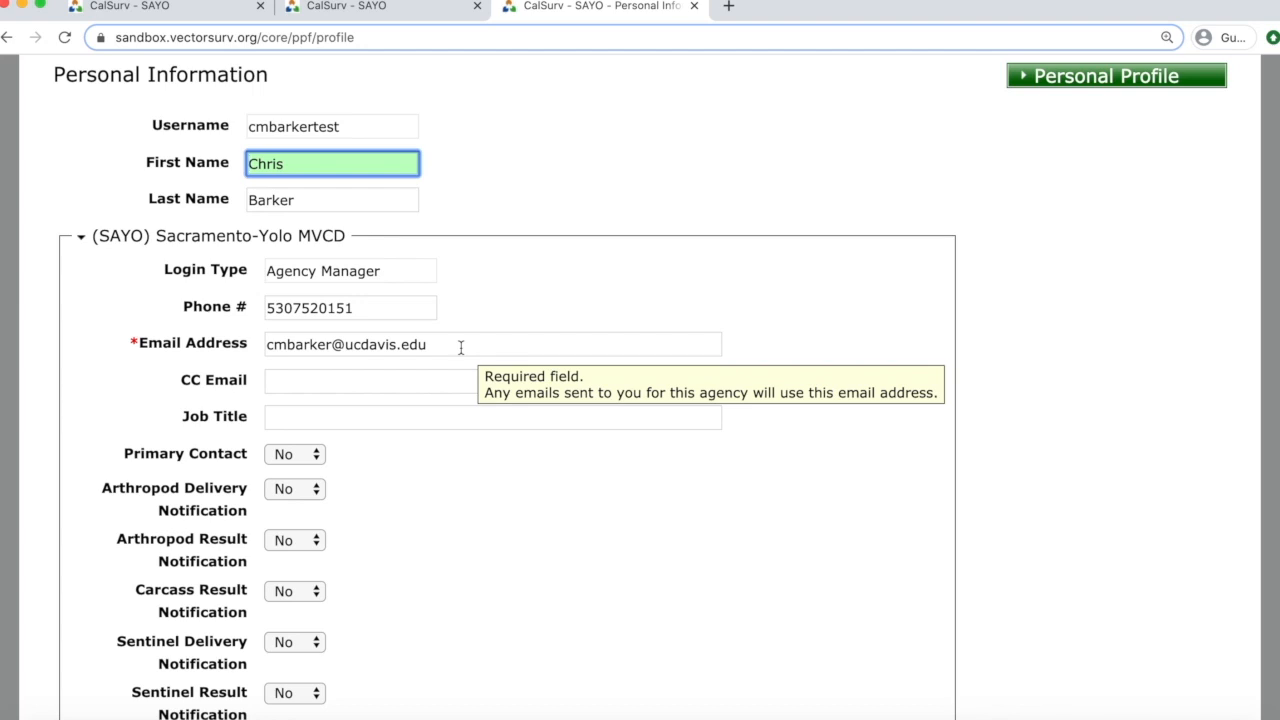
scroll(461, 347, "down", 4)
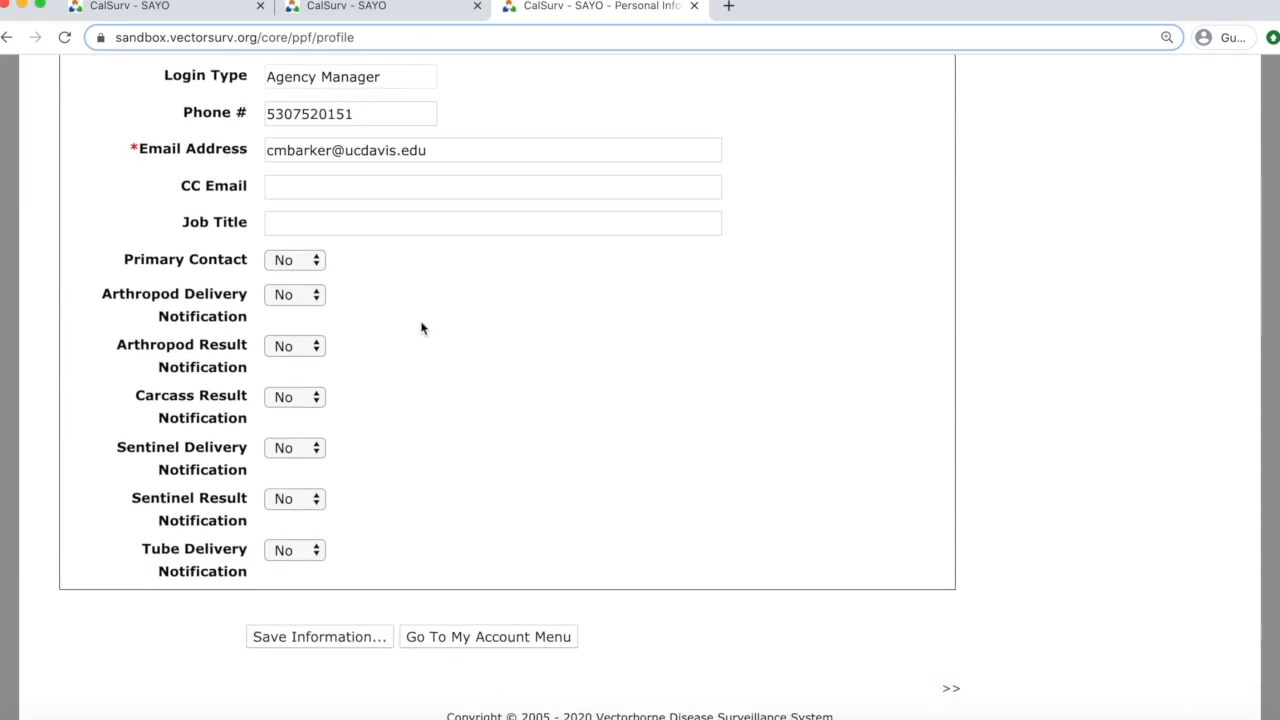
mouse_move(314, 264)
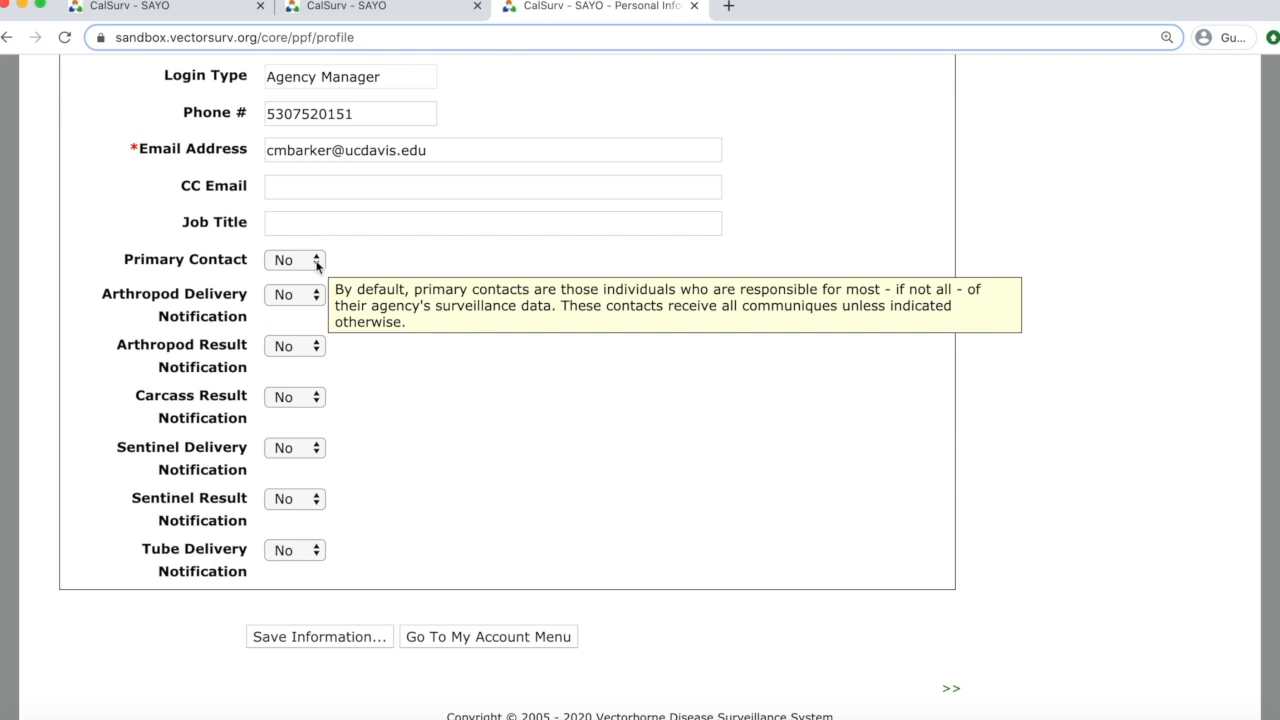
Set Primary Contact to Yes.
left_click(309, 262)
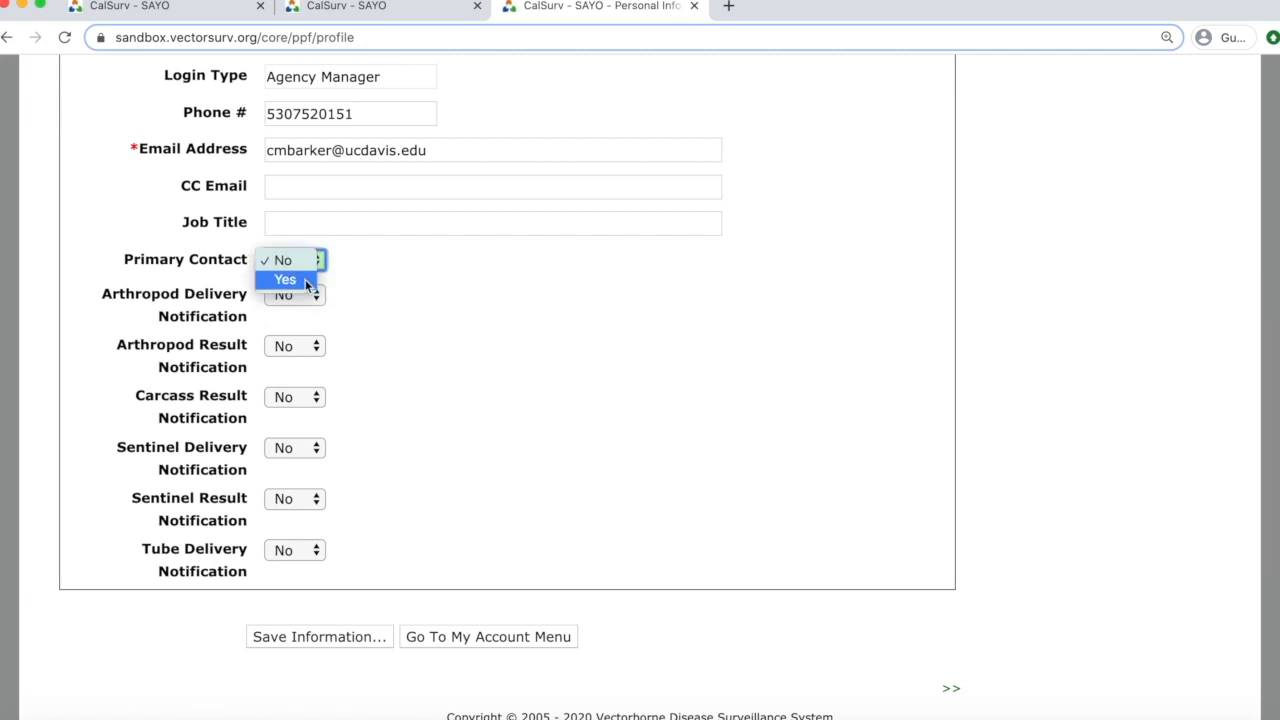
left_click(304, 280)
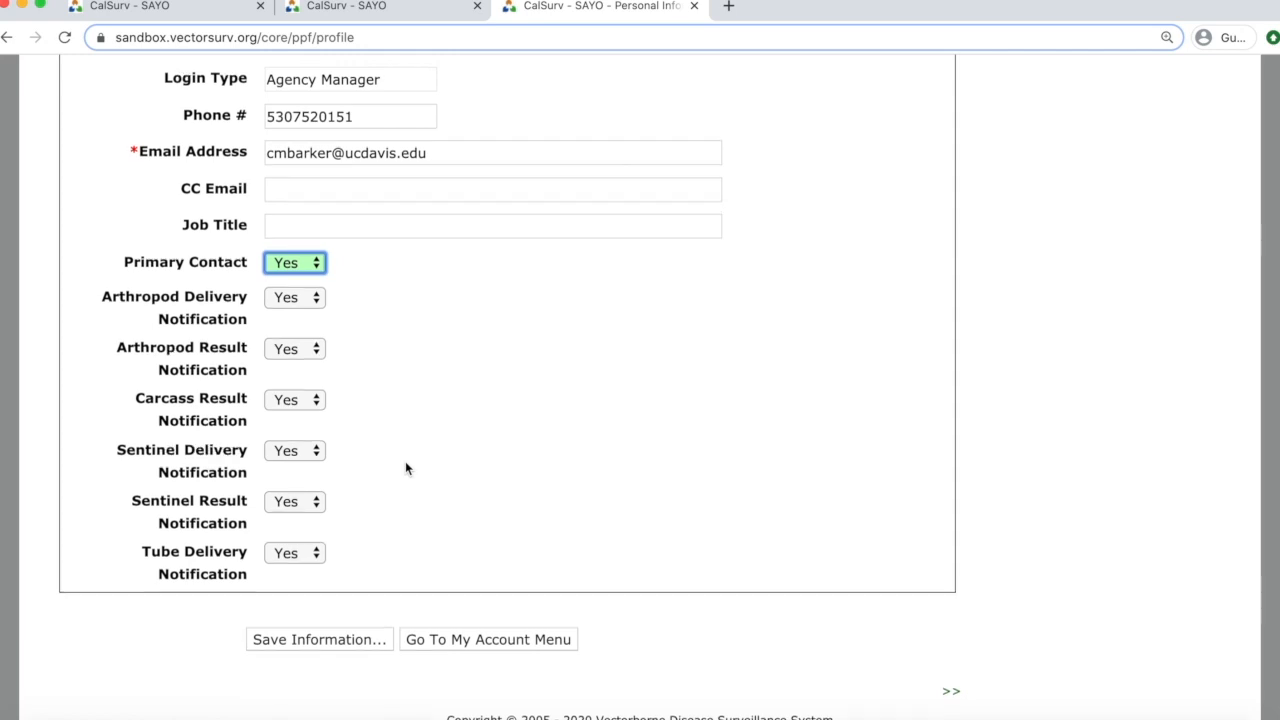
scroll(405, 463, "up", 5)
scroll(405, 467, "down", 2)
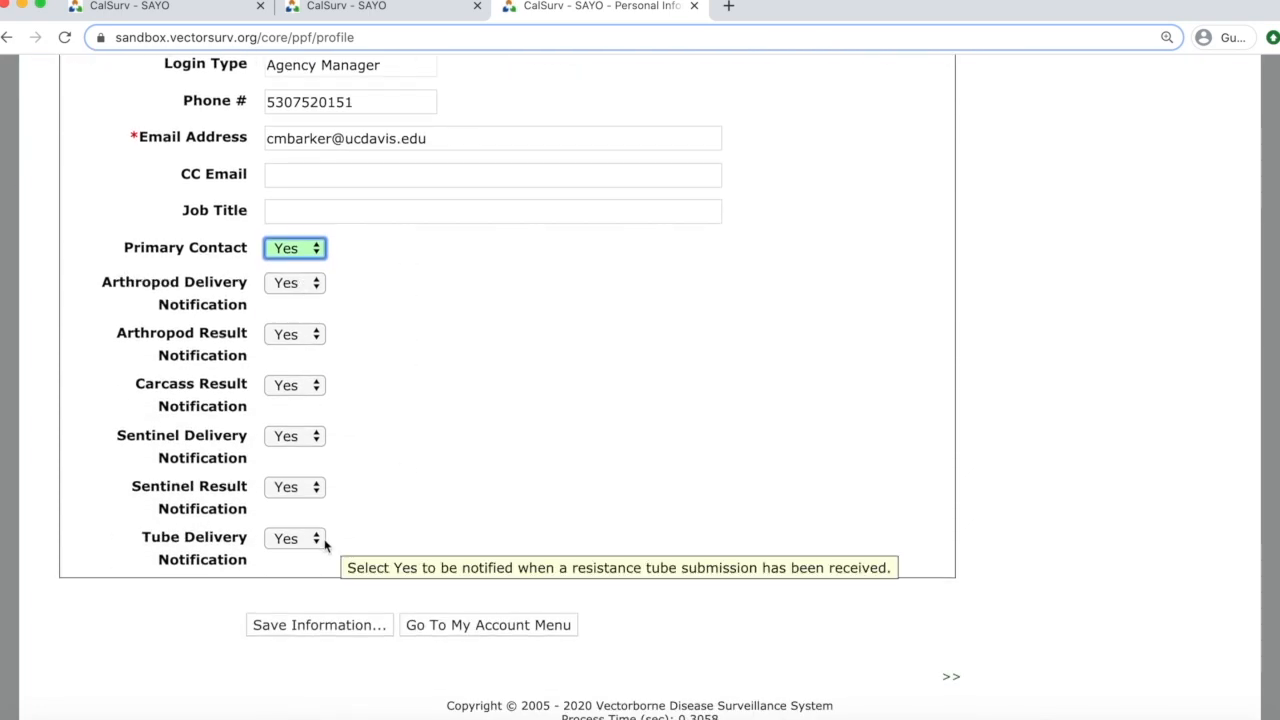
Set Arthropod Delivery Notification and Arthropod Result Notification to No.
left_click(298, 283)
left_click(283, 264)
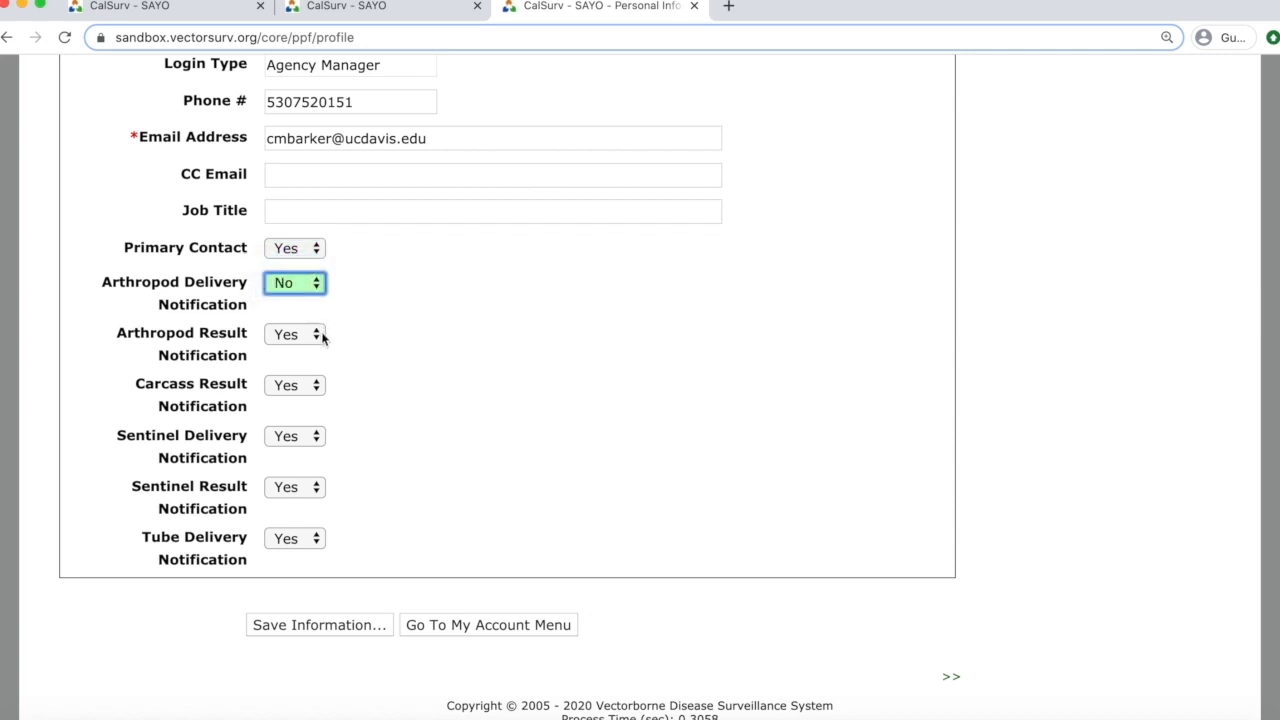
left_click(297, 334)
left_click(283, 316)
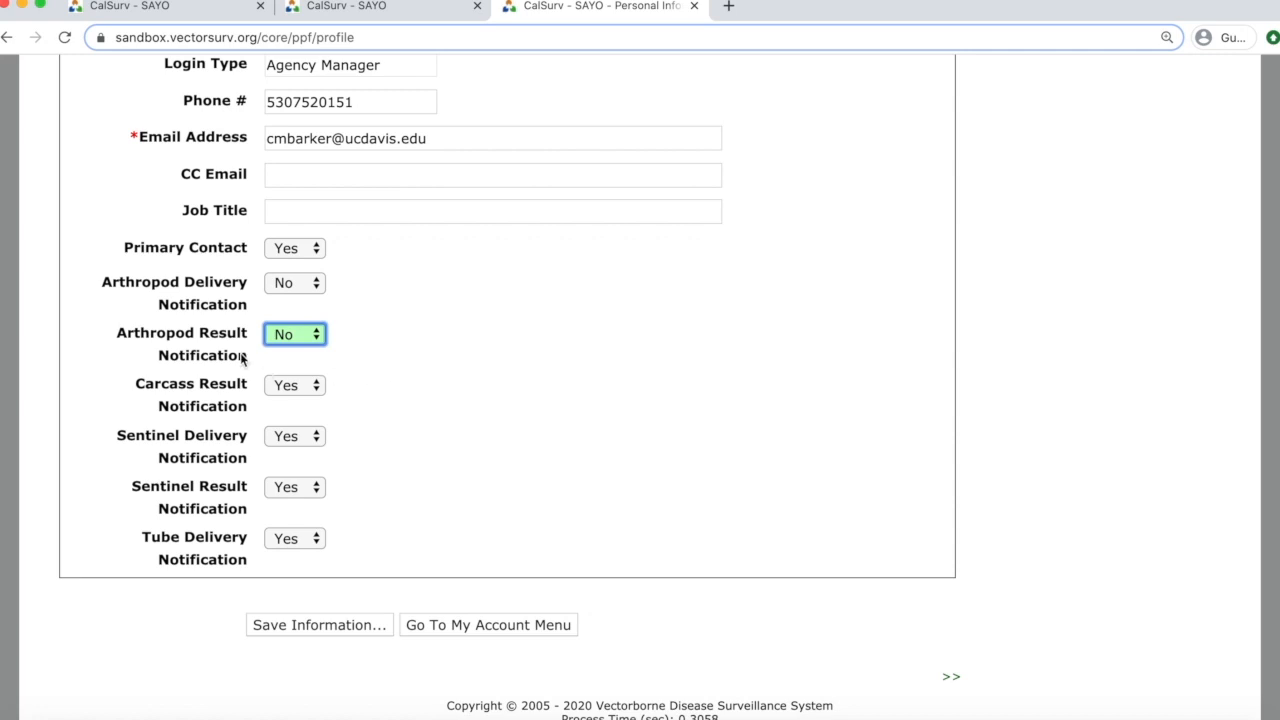
mouse_move(226, 342)
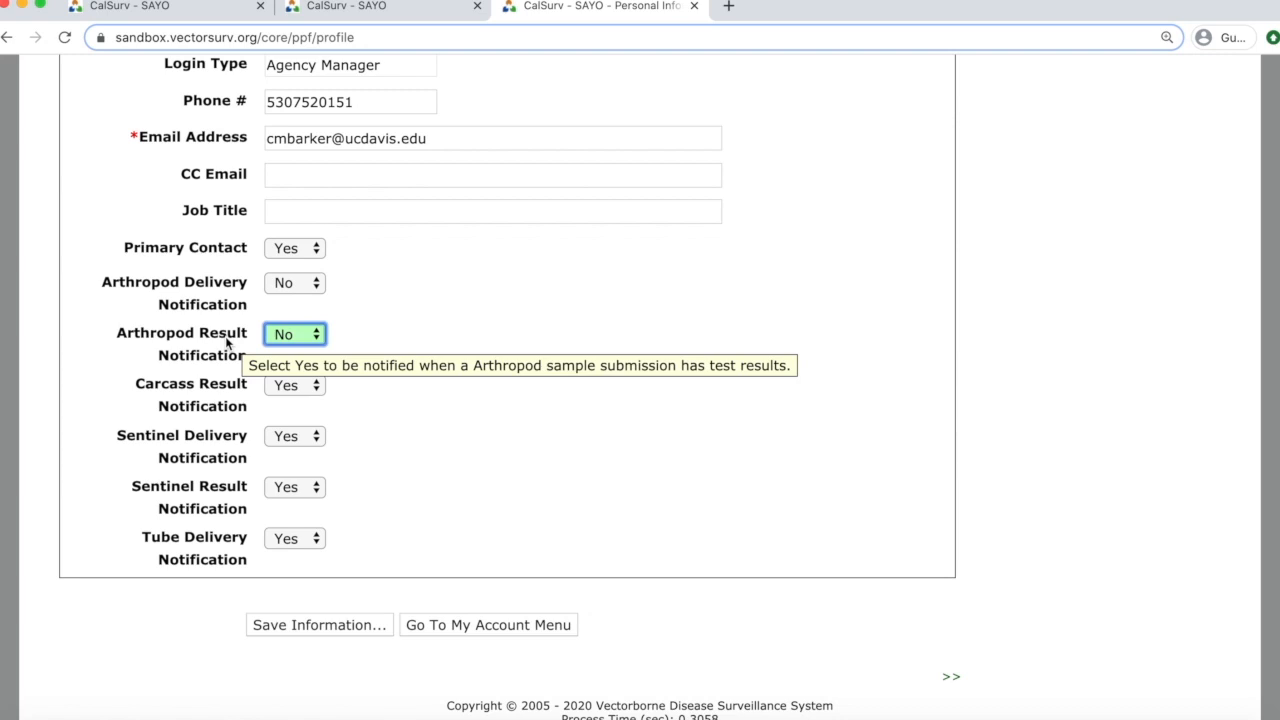
mouse_move(216, 400)
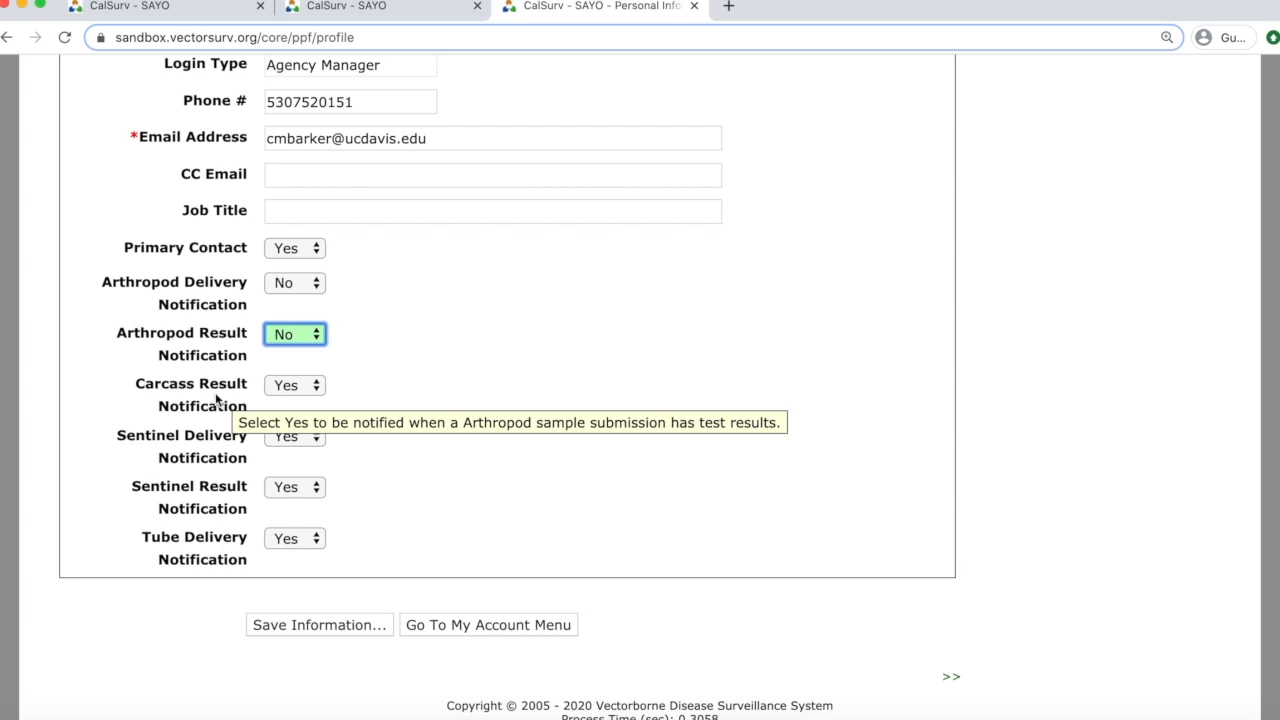
mouse_move(203, 452)
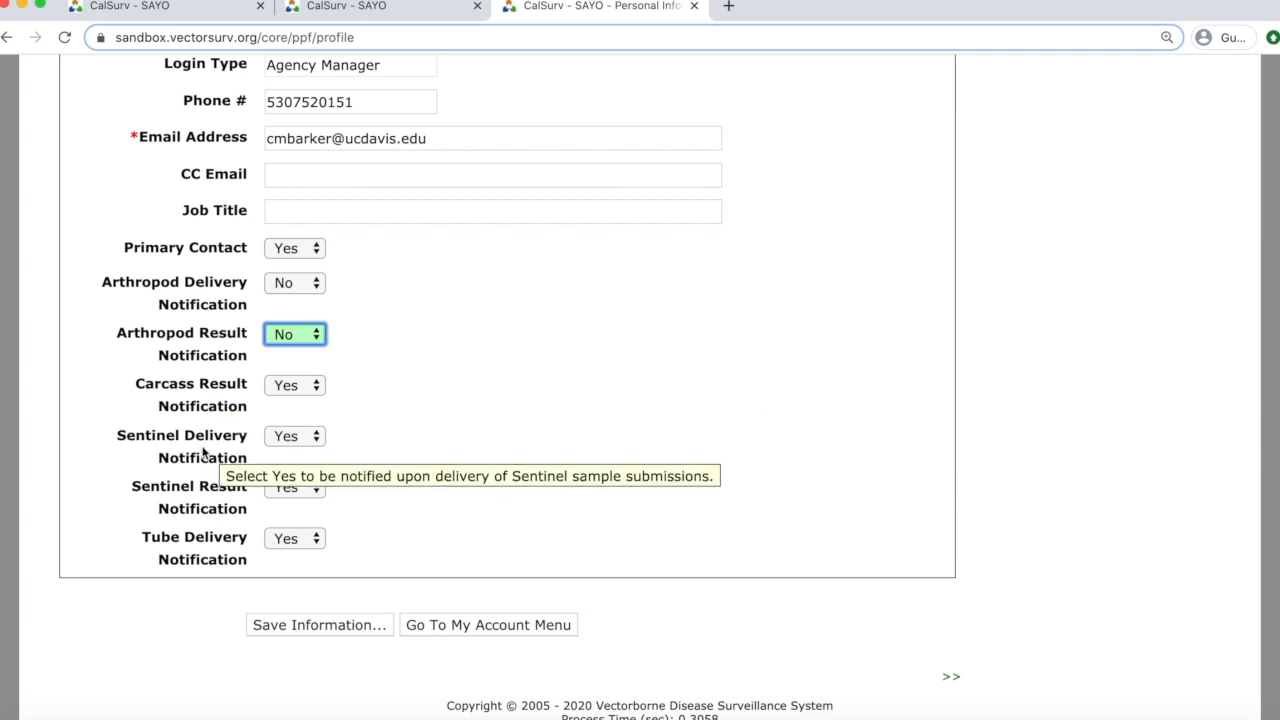
mouse_move(194, 550)
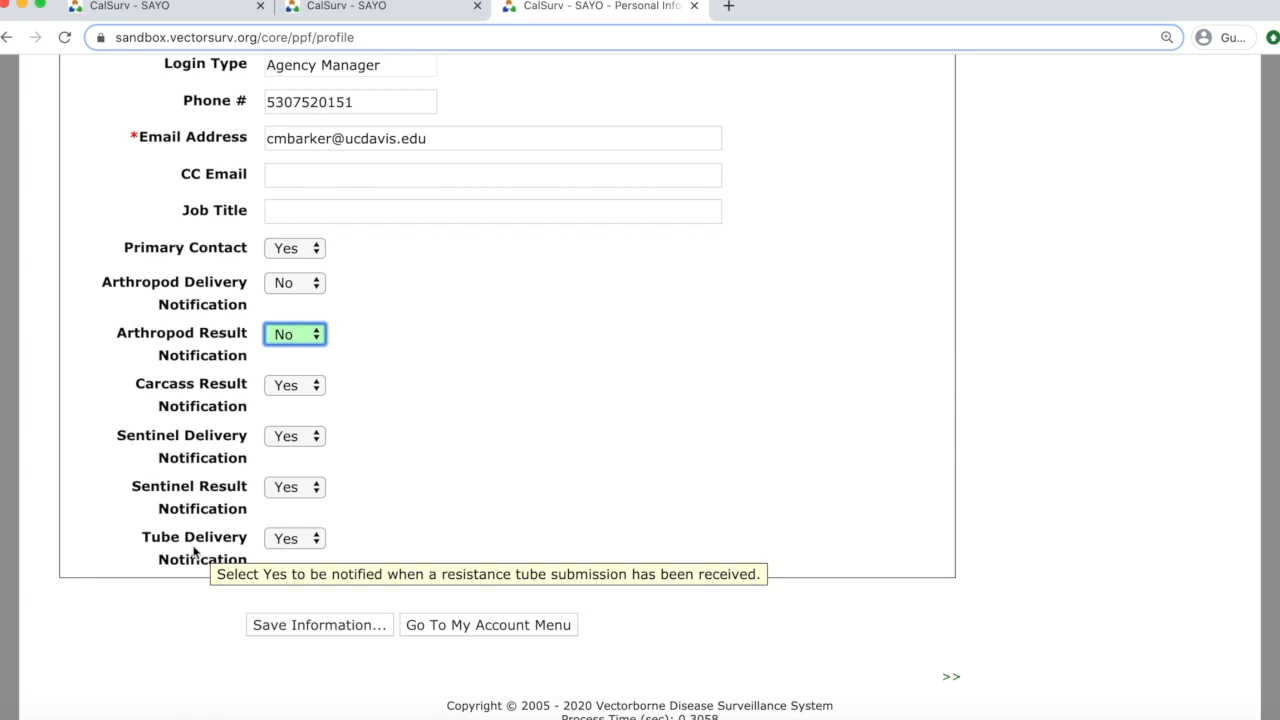
Save the profile changes, then open Security Details under My Account.
left_click(286, 626)
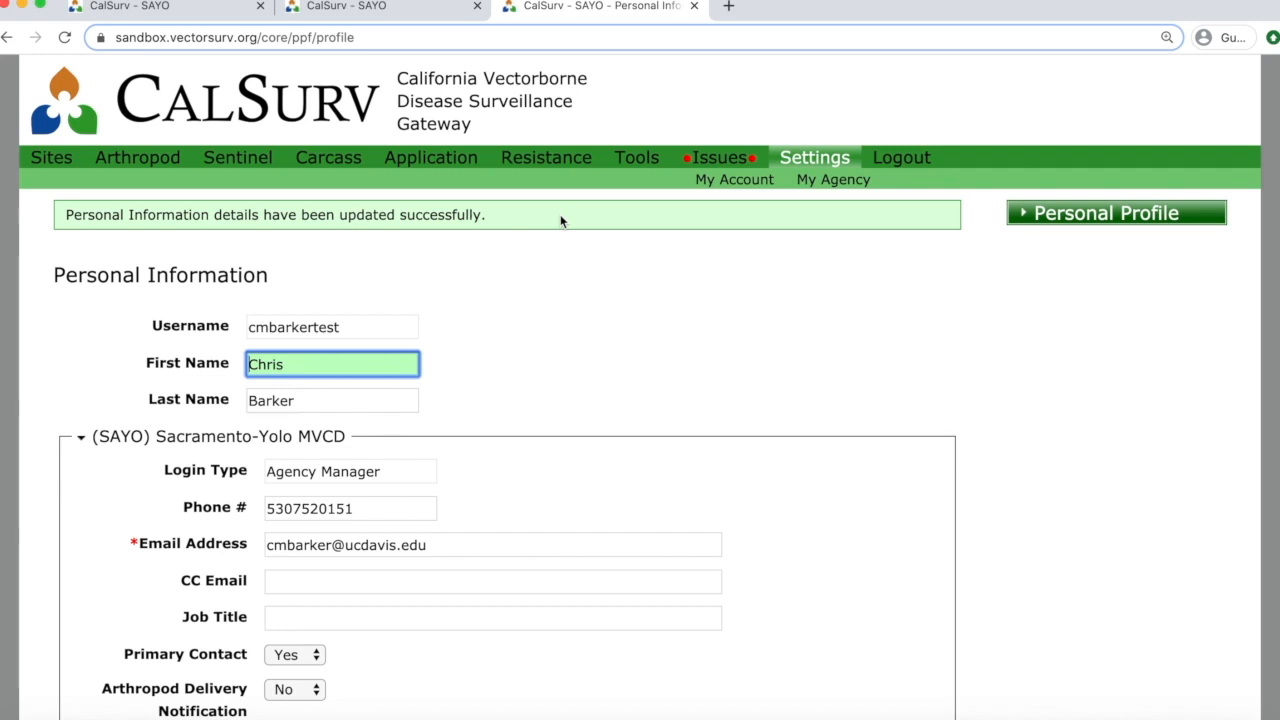
left_click(738, 179)
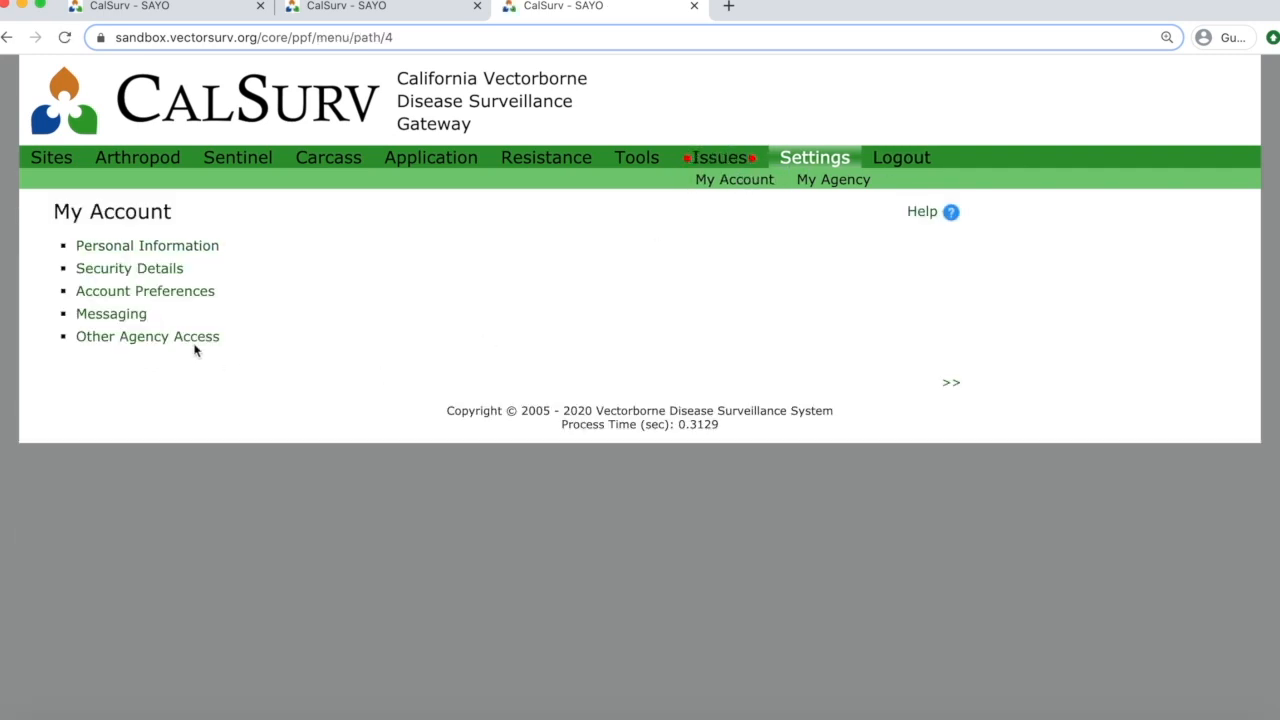
left_click(130, 268)
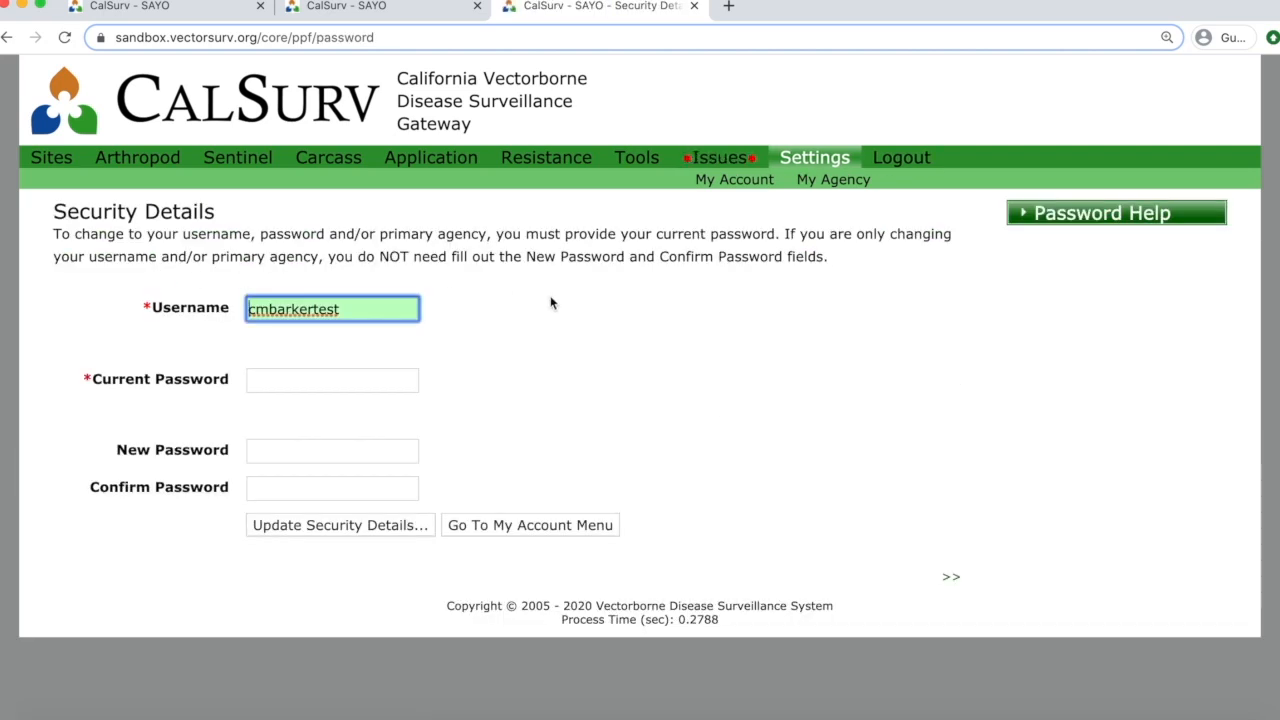
Open the Account Preferences page from the My Account menu.
left_click(733, 185)
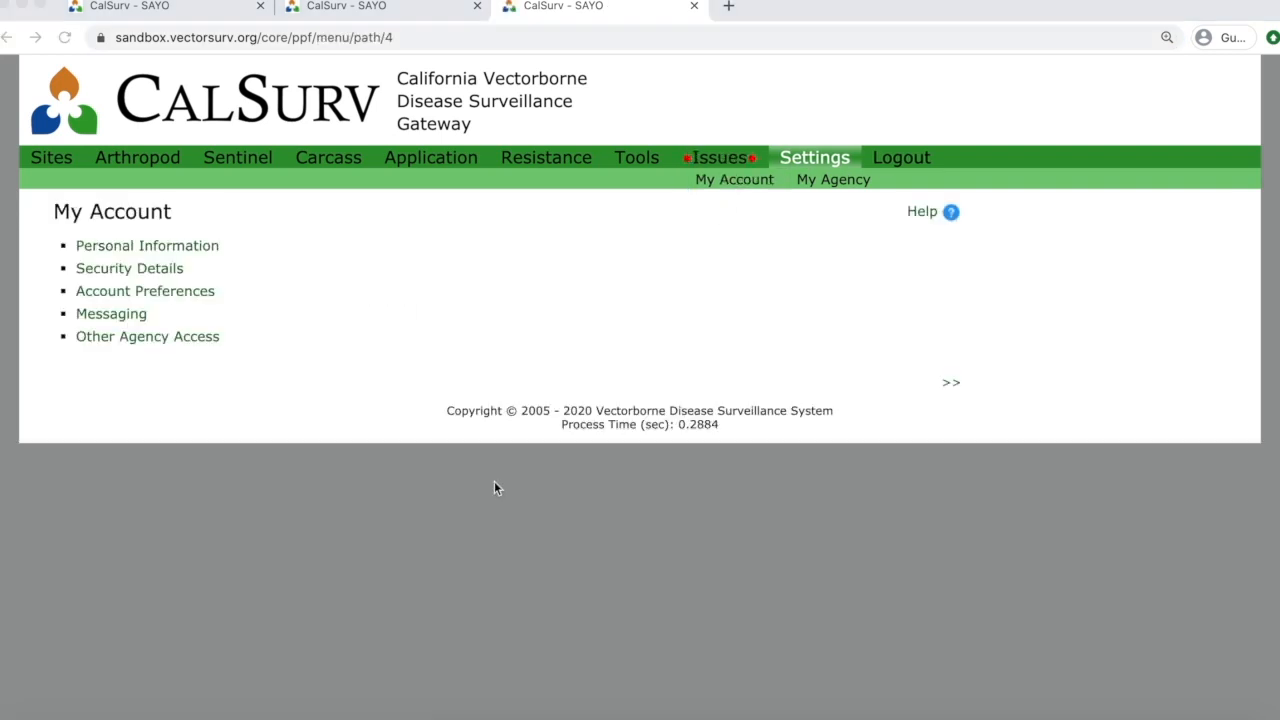
left_click(184, 293)
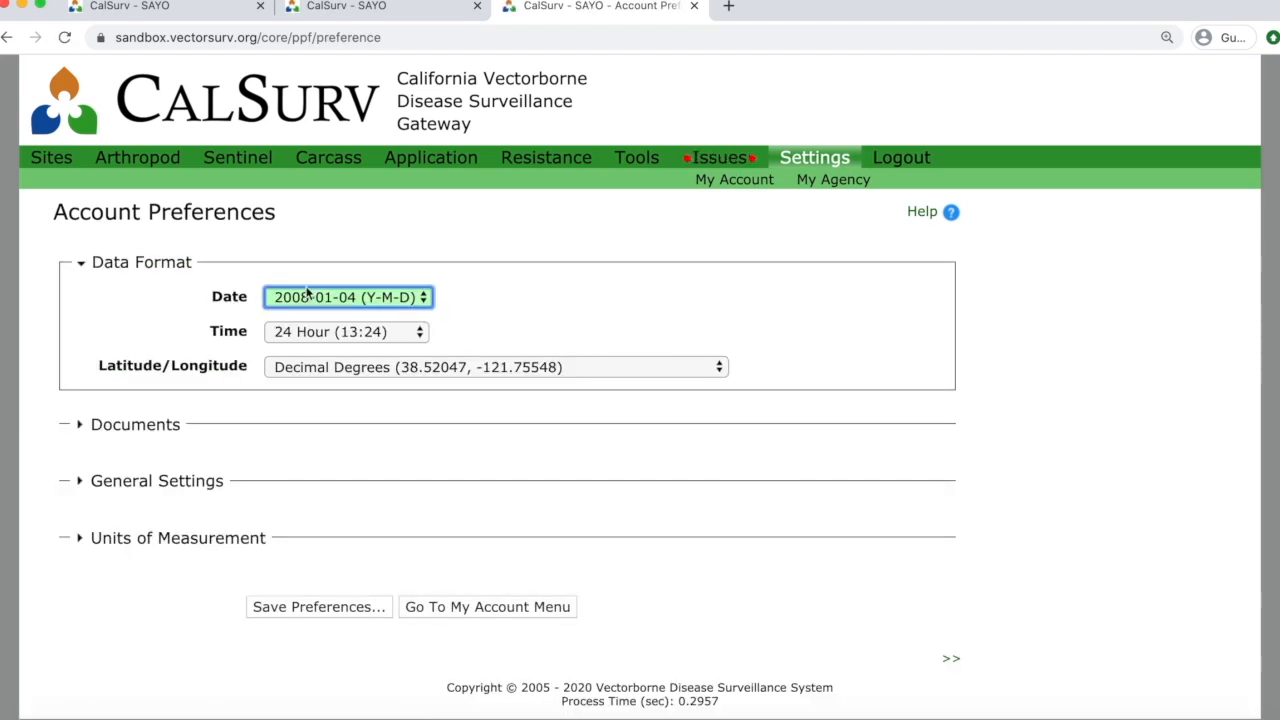
Leave date, 24 Hour time and Decimal Degrees formats unchanged, and expand the Documents section.
left_click(417, 299)
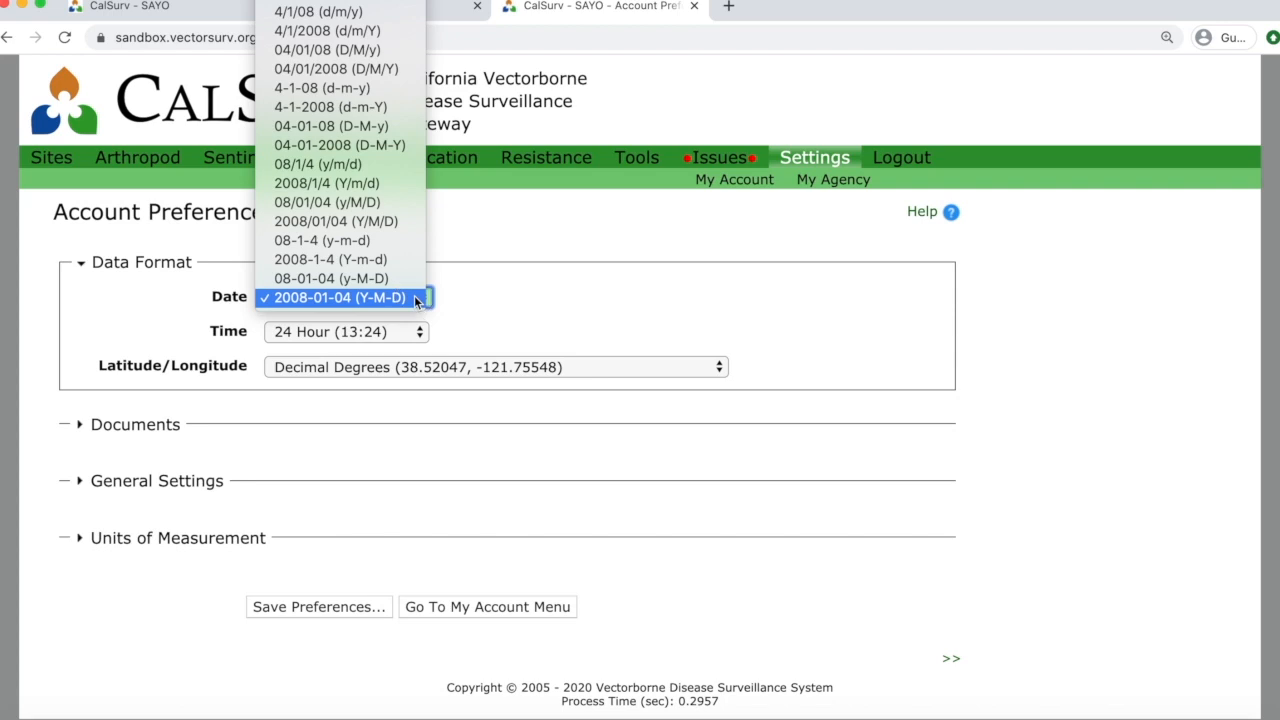
left_click(467, 300)
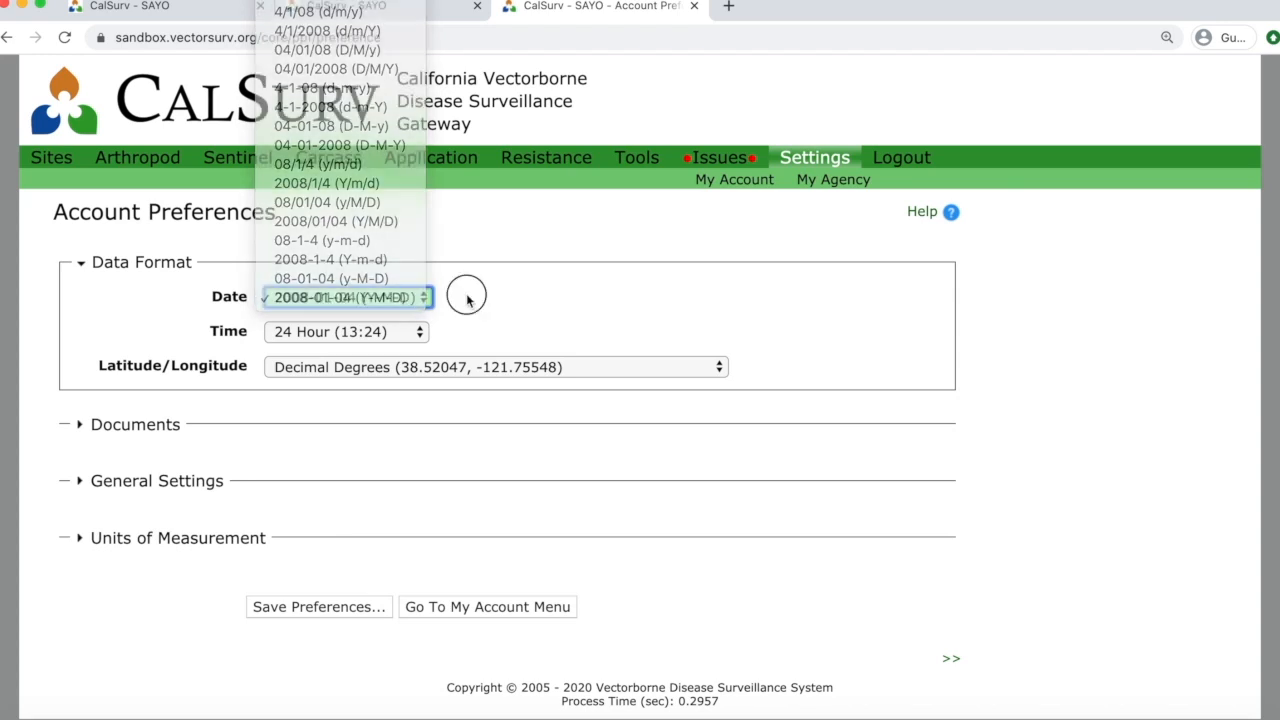
left_click(405, 343)
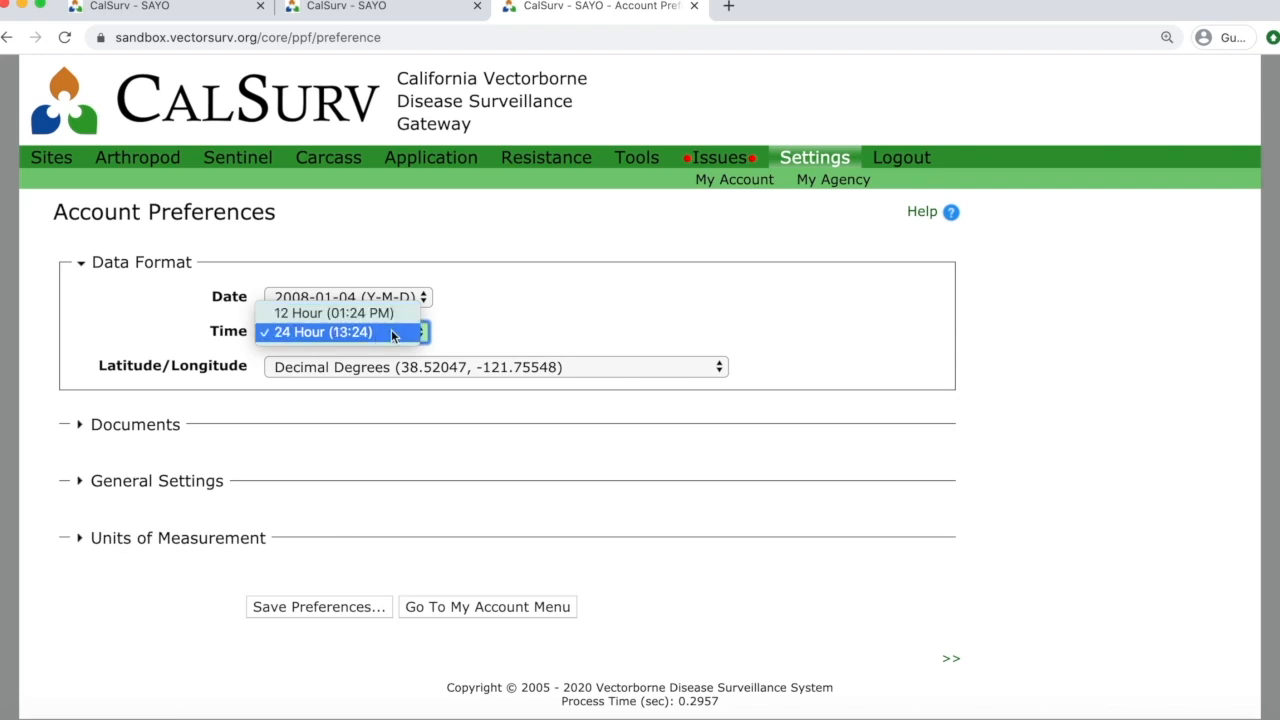
left_click(391, 333)
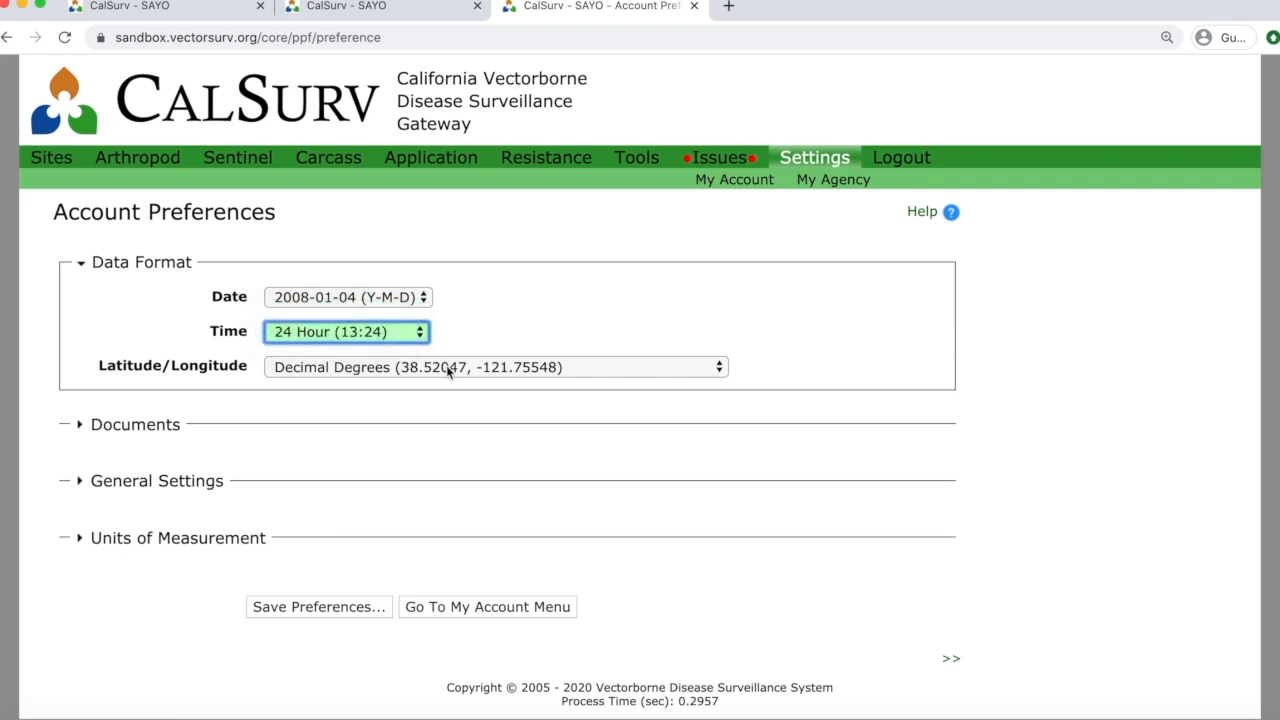
left_click(446, 367)
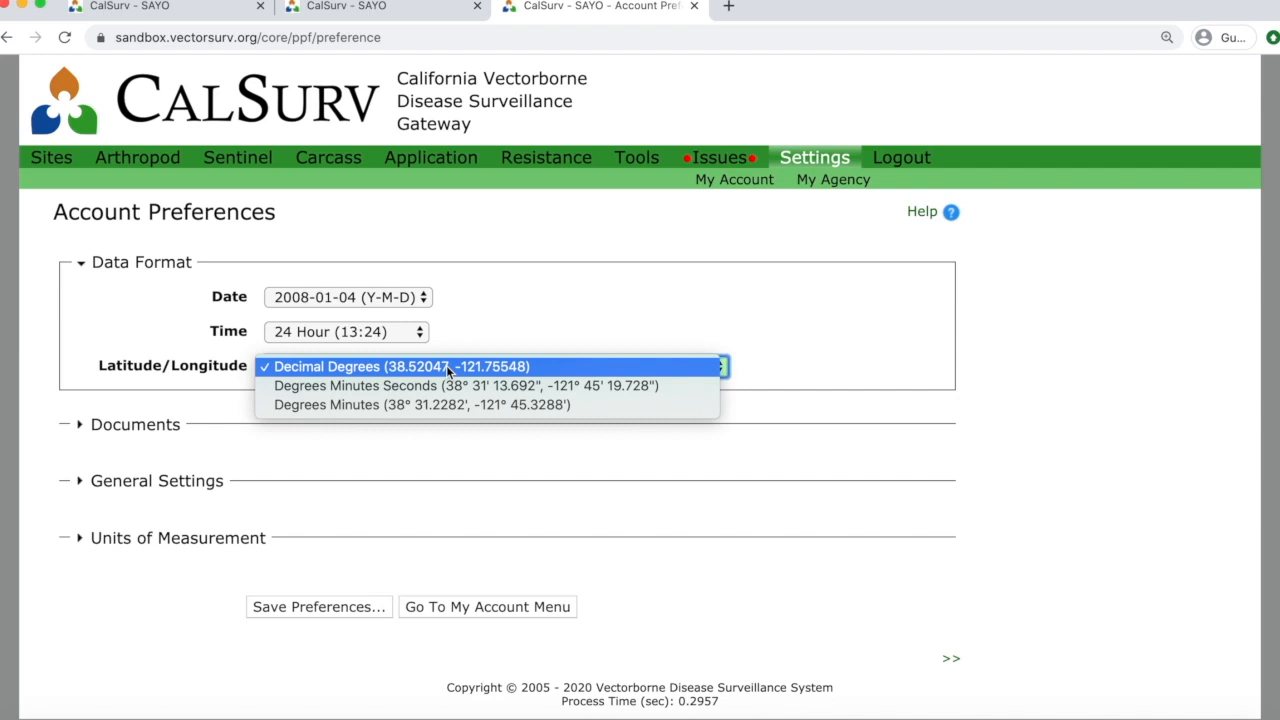
left_click(446, 366)
left_click(130, 434)
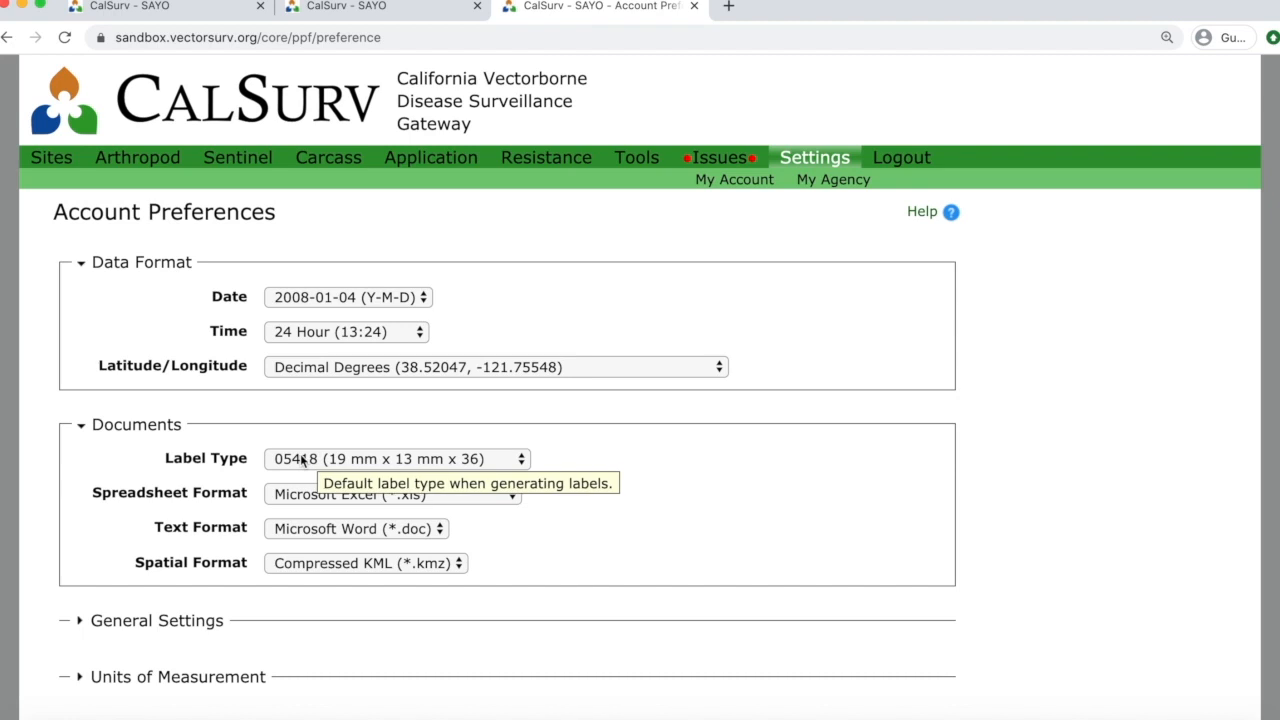
Save the account preferences, keeping Y-M-D dates, 24-hour time and decimal-degree coordinates.
left_click(120, 430)
left_click(128, 483)
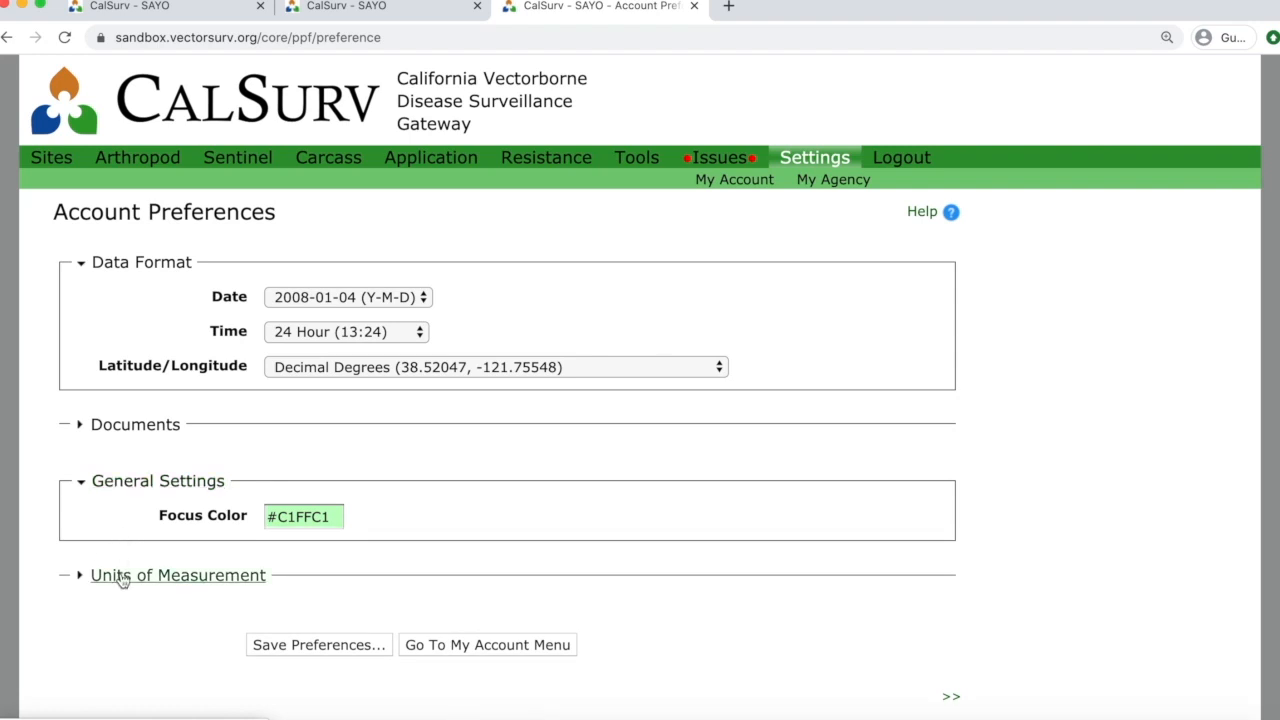
left_click(121, 578)
scroll(357, 563, "down", 2)
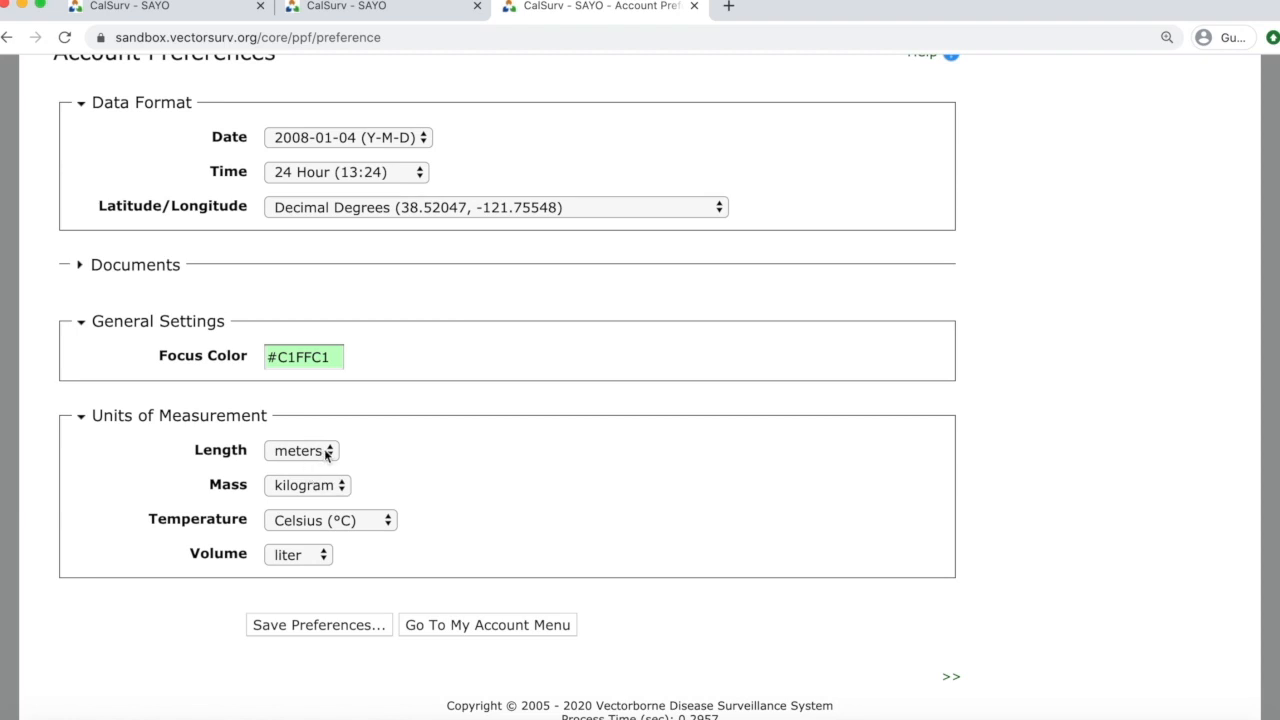
left_click(309, 626)
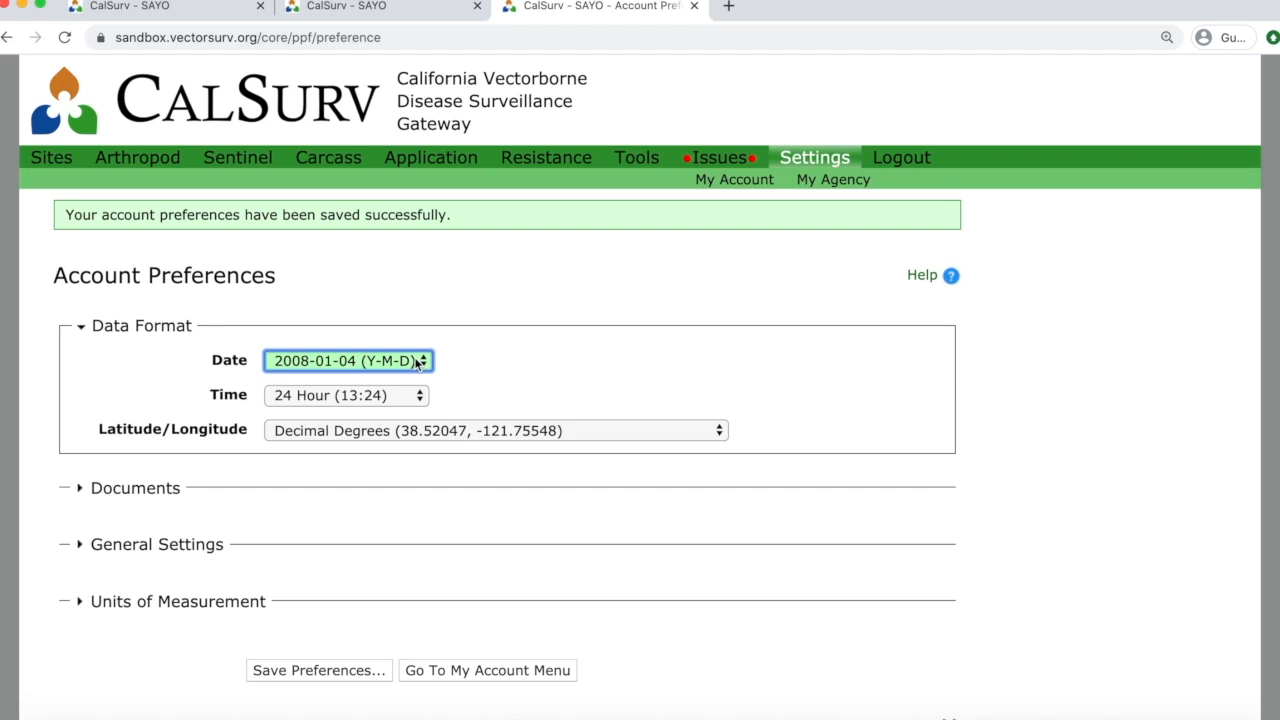
Review the date format options, leaving the format at 2008-01-04 (Y-M-D).
left_click(418, 364)
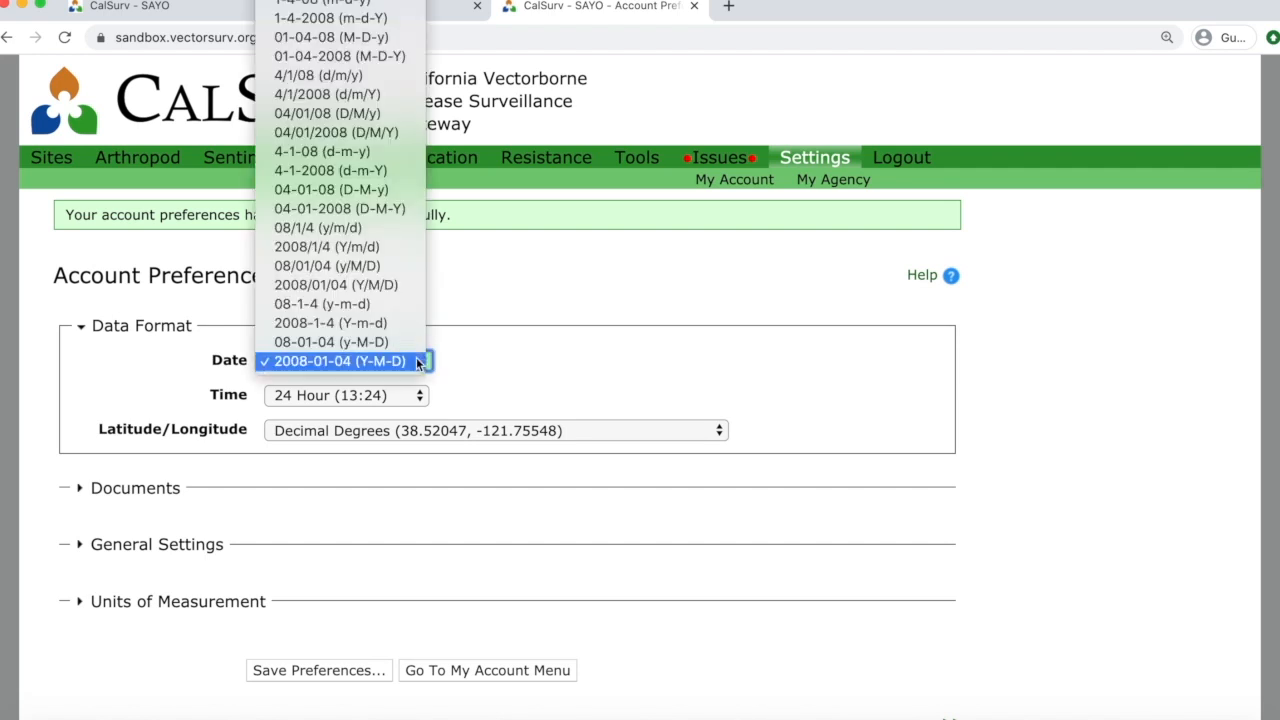
left_click(418, 362)
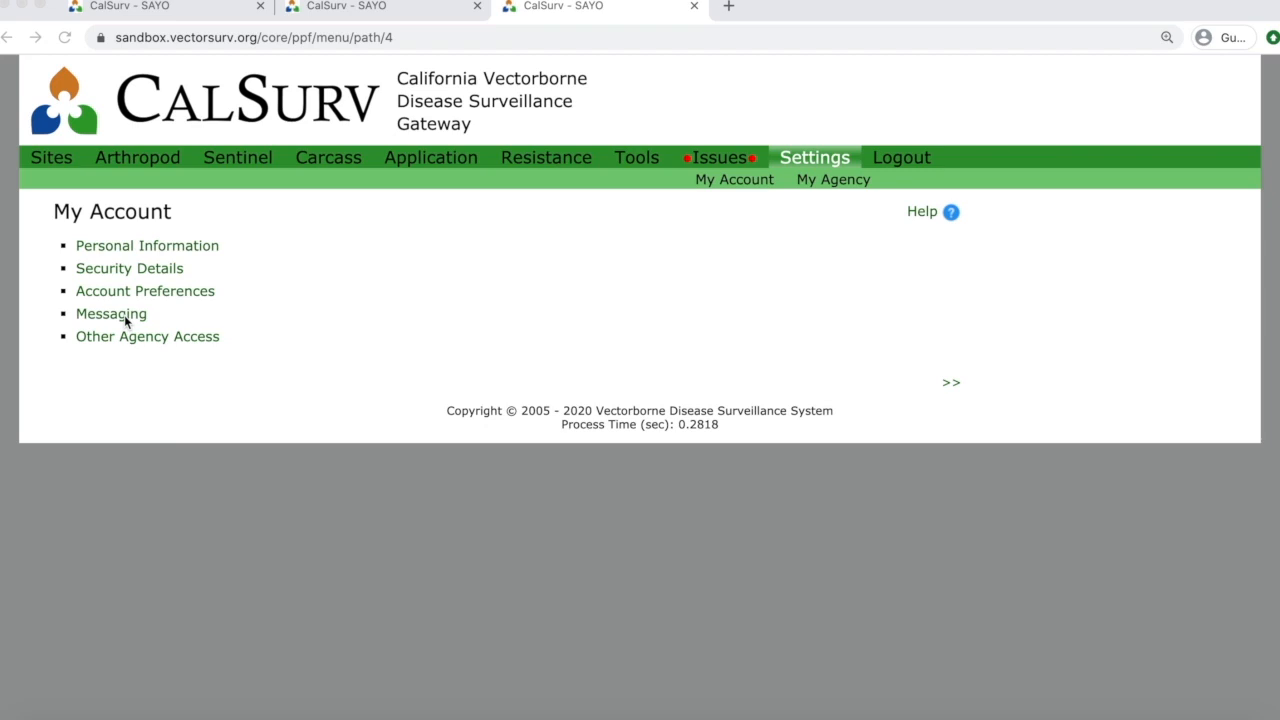
Go to Other Agency Access and expand the New Agency Access request form.
left_click(152, 339)
left_click(152, 343)
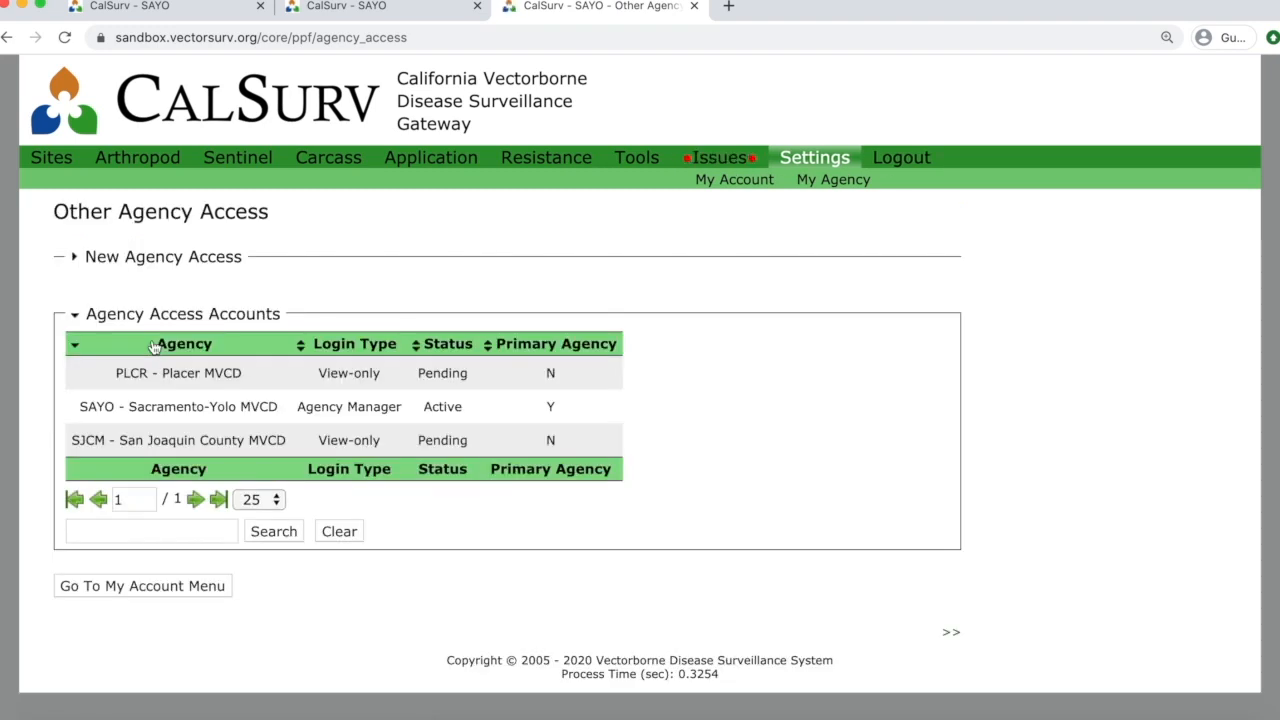
left_click(100, 259)
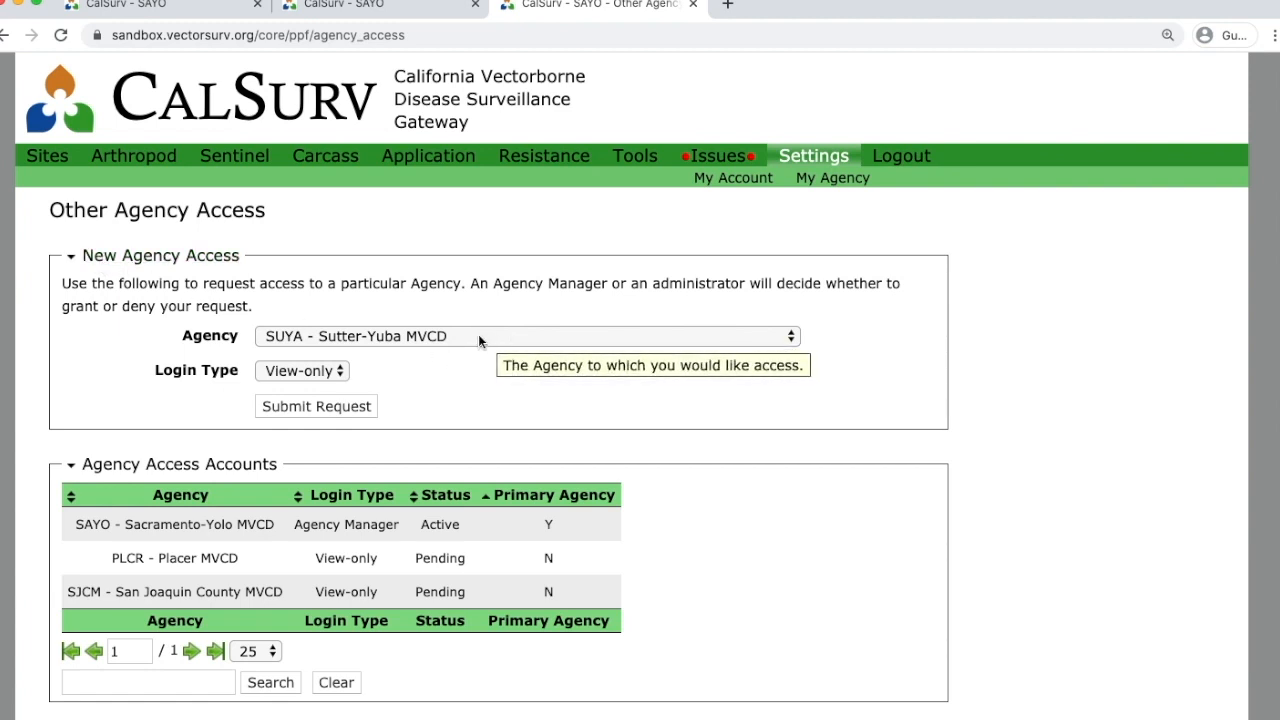
Change the new agency request's Login Type from View-only to User, then return to My Account.
left_click(338, 372)
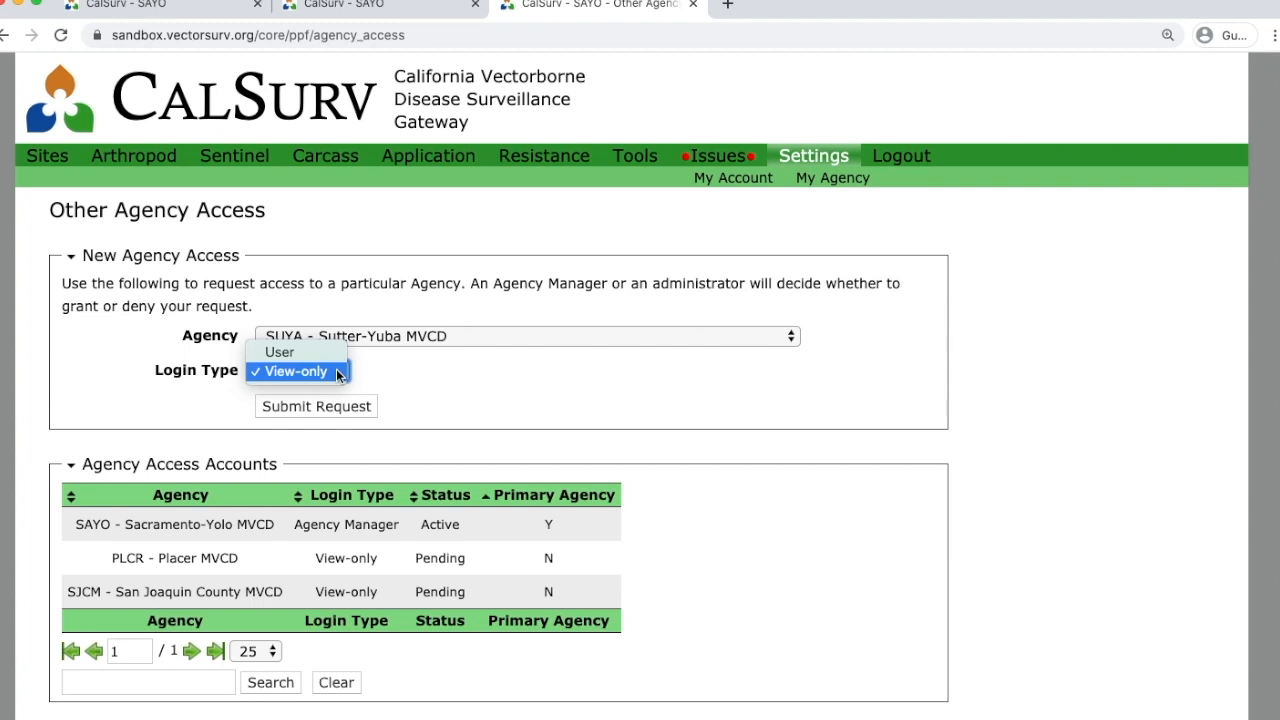
left_click(309, 352)
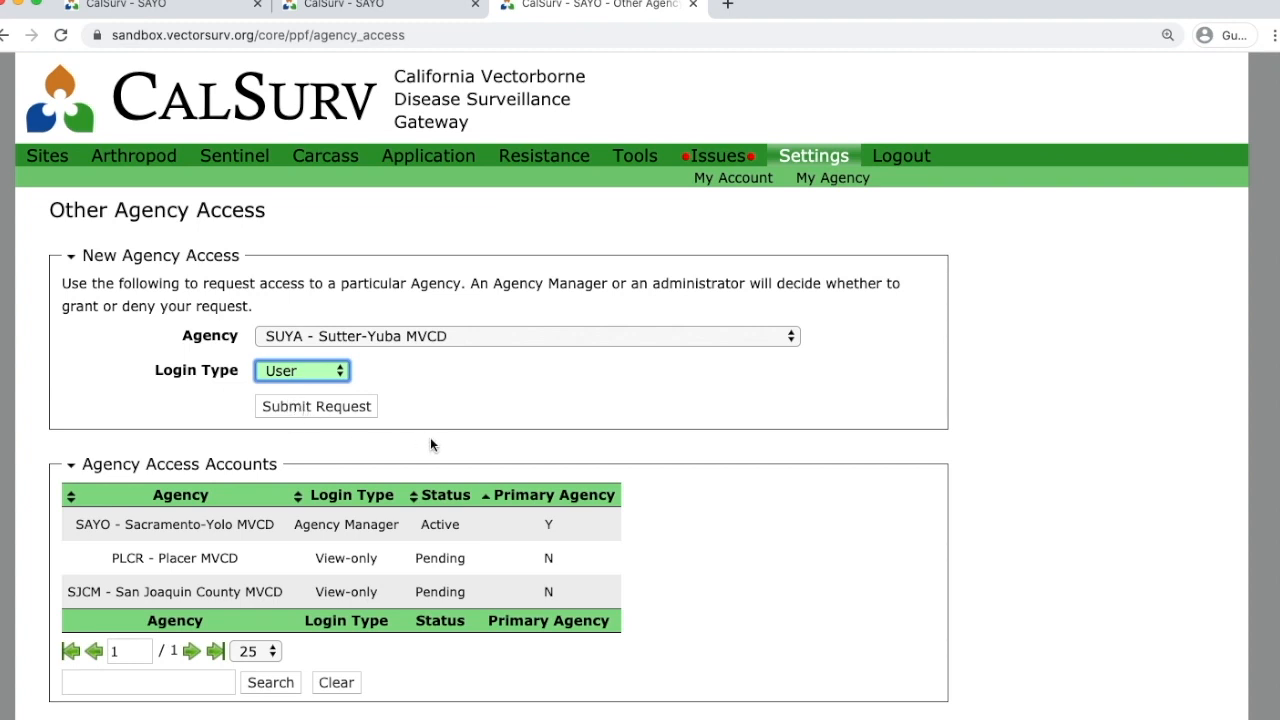
left_click(647, 469)
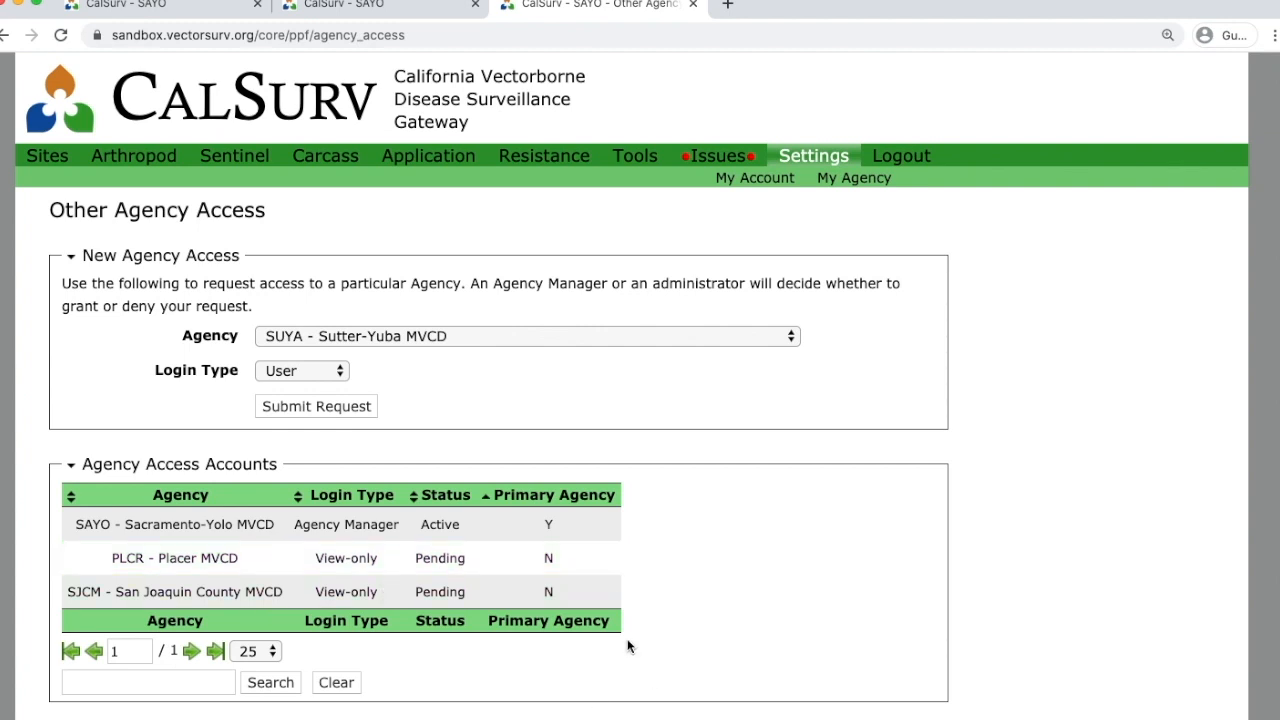
scroll(628, 647, "down", 1)
left_click(150, 697)
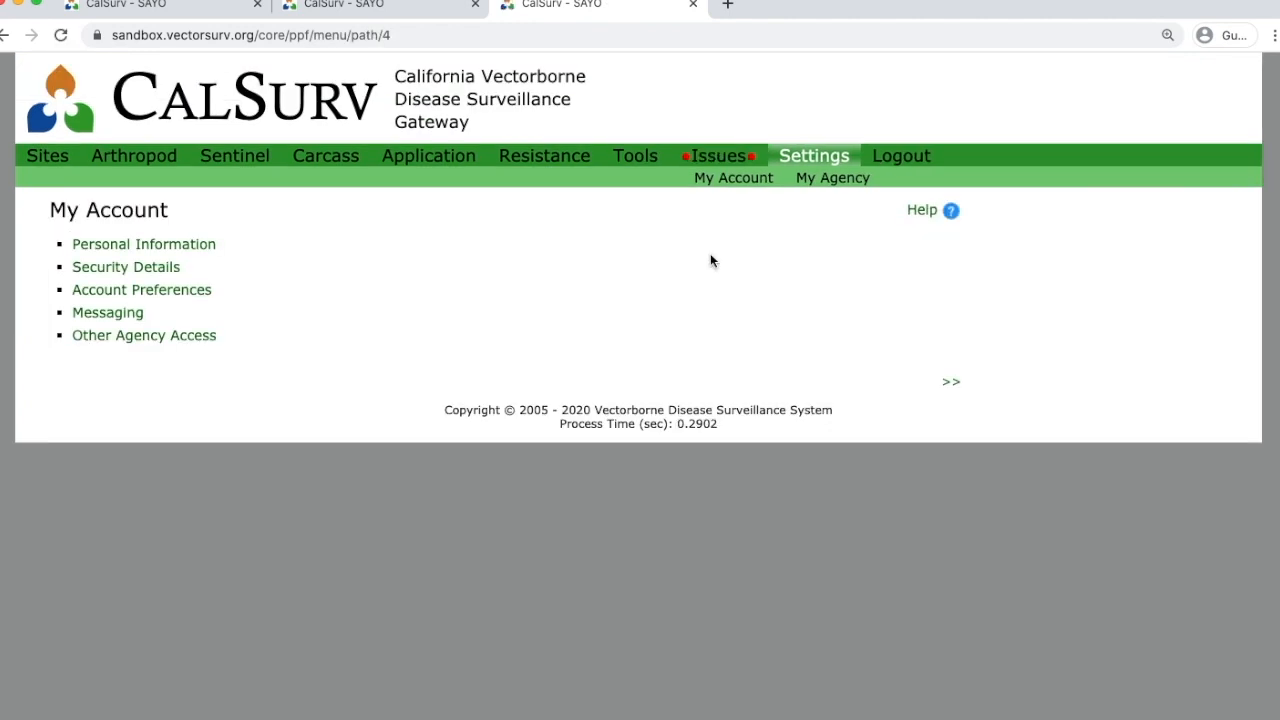
Go to Arthropod > Config > Available Species to show the species taxonomy checklist.
left_click(148, 164)
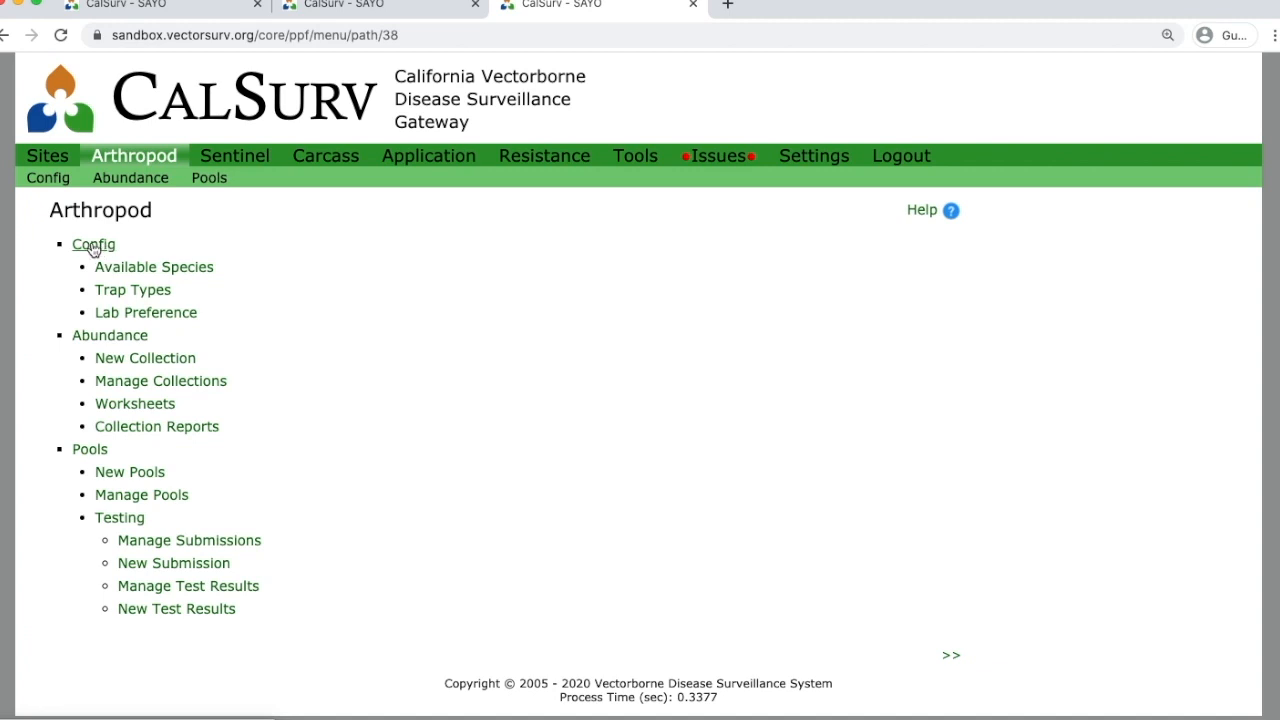
left_click(93, 246)
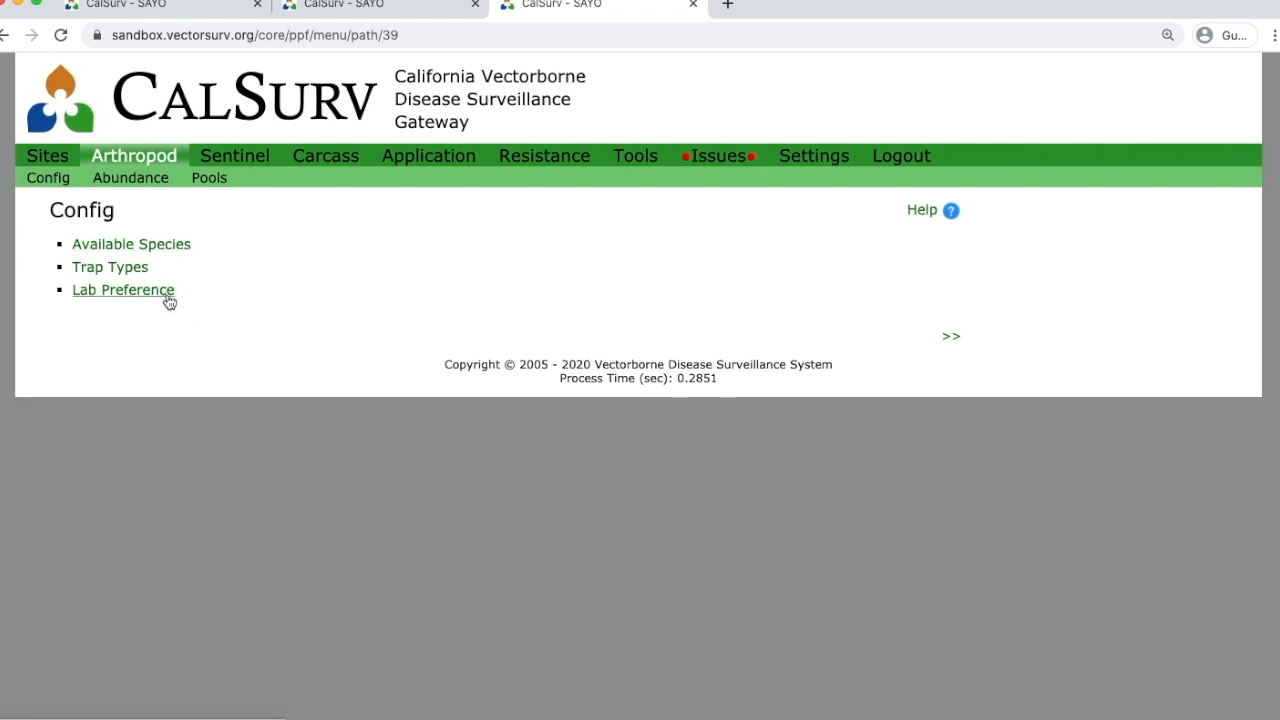
left_click(180, 257)
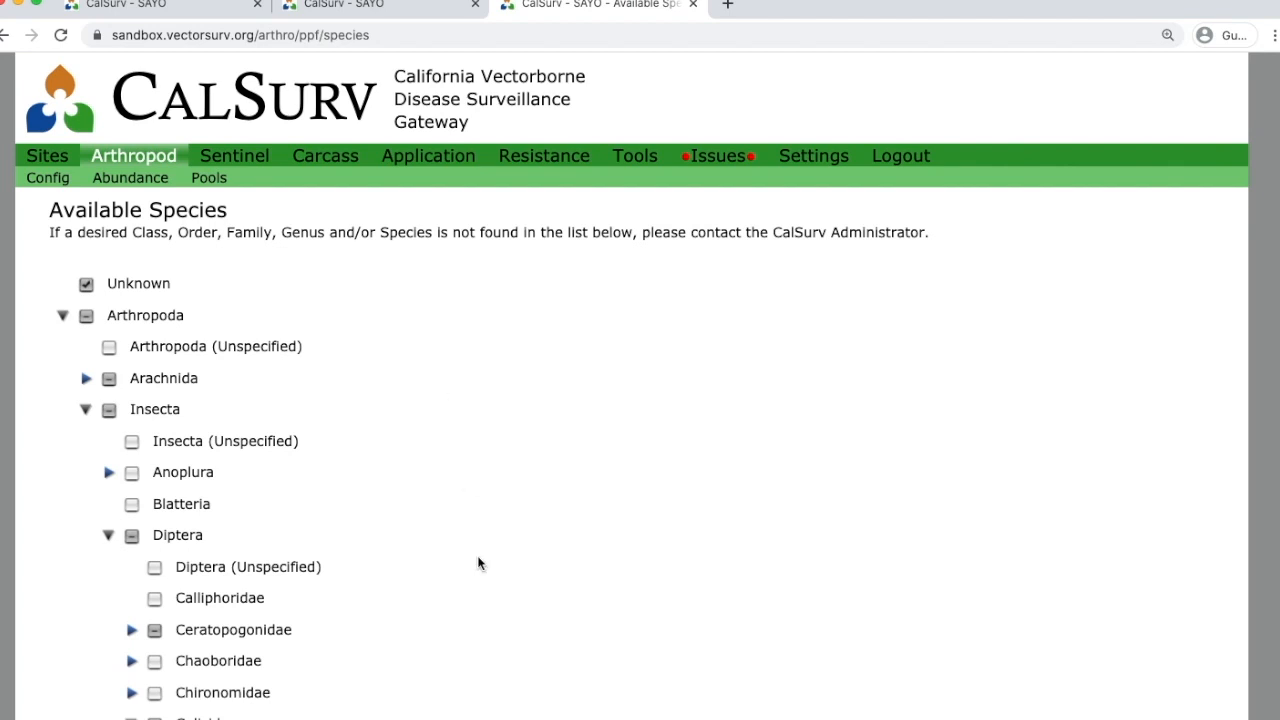
Expand the Aedes genus under Culicidae and scroll through the listed species.
scroll(477, 563, "down", 1)
scroll(477, 563, "down", 6)
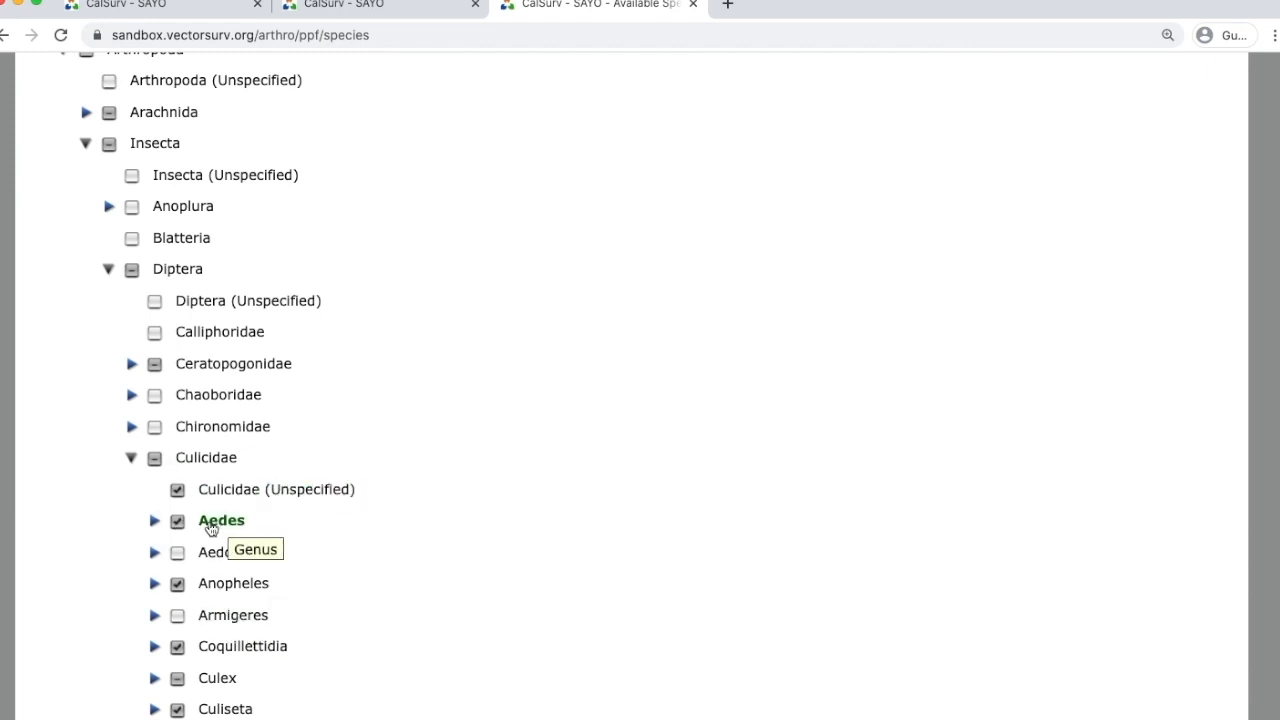
left_click(153, 521)
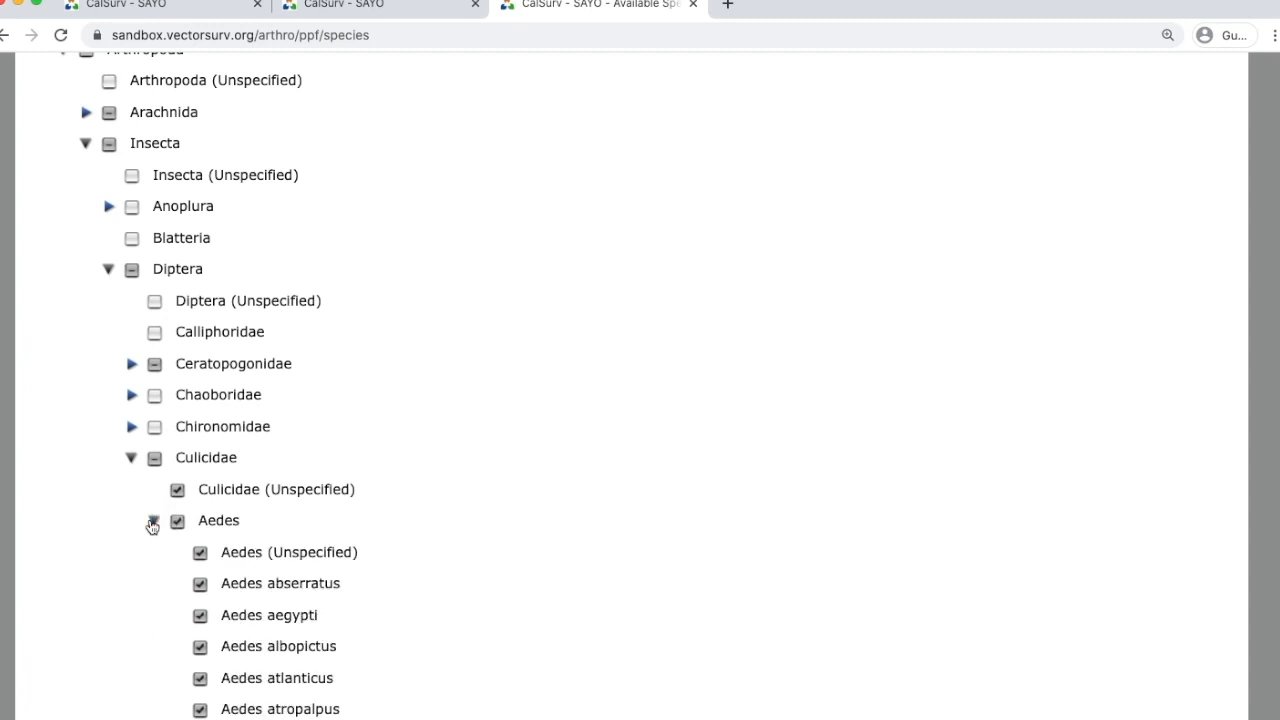
scroll(445, 600, "down", 5)
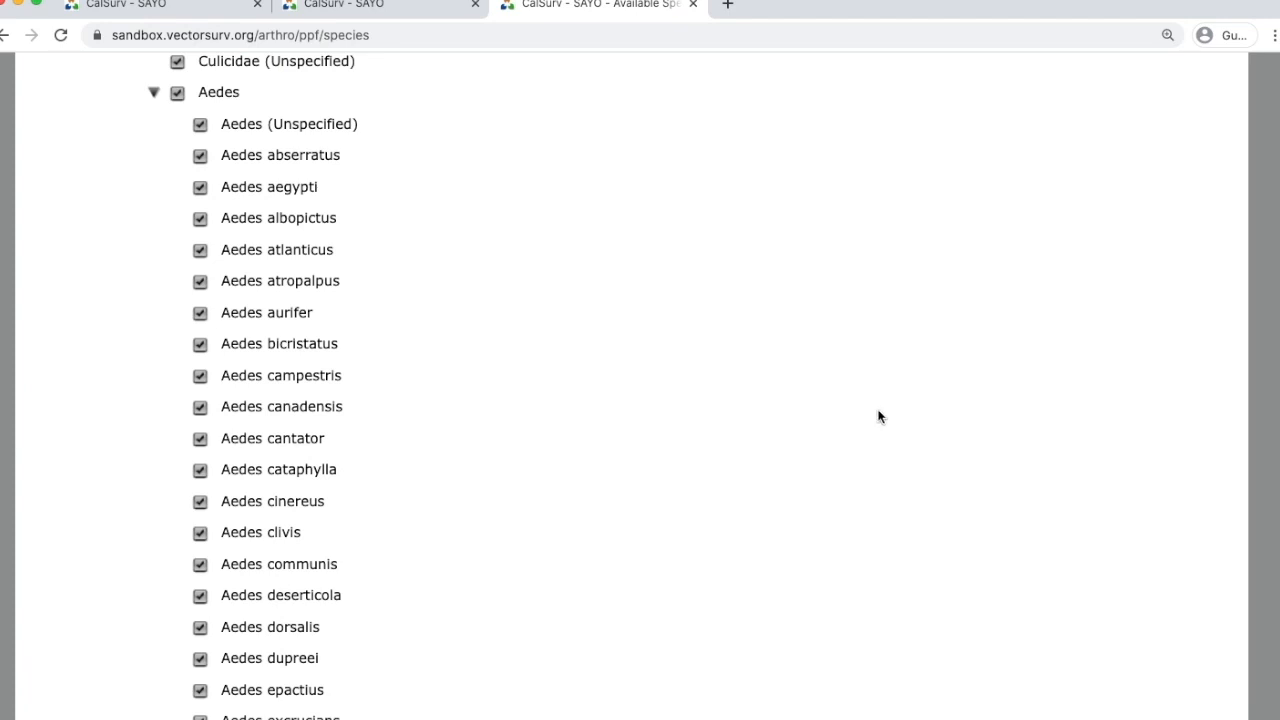
left_click_drag(1274, 271, 1279, 719)
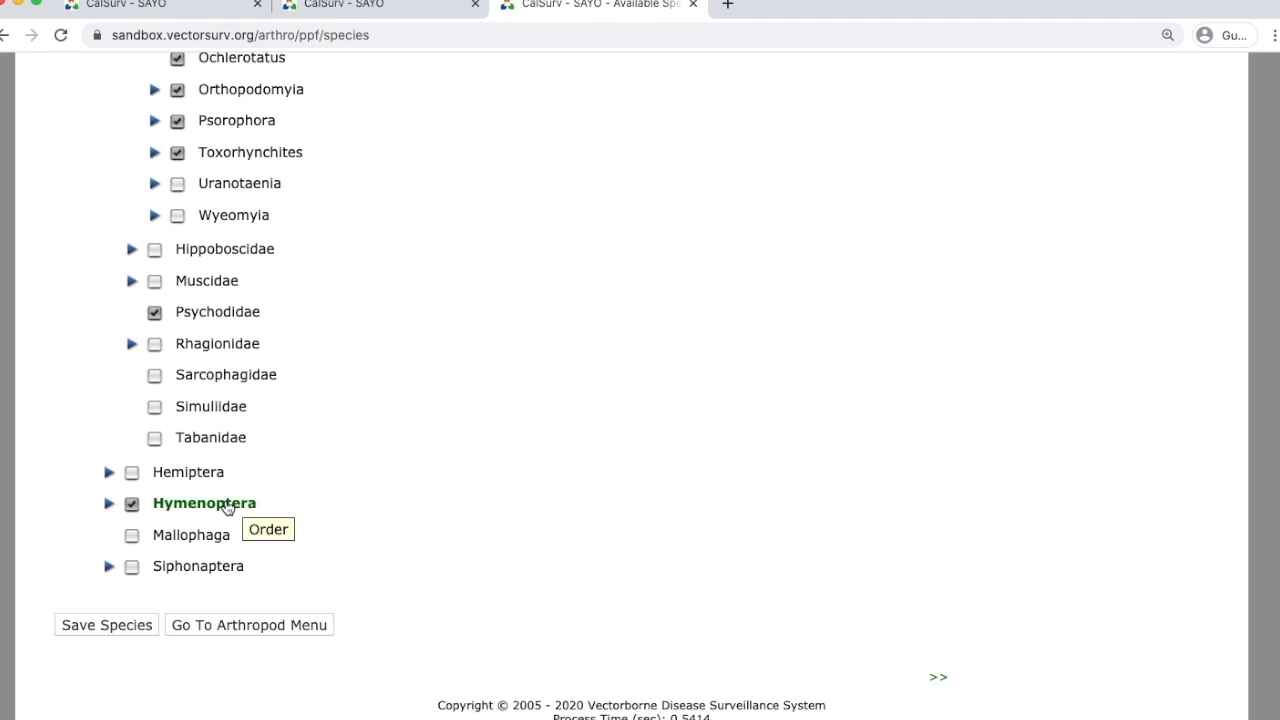
Expand Siphonaptera to reveal Siphonaptera (Unspecified) and Pulicidae.
left_click(108, 566)
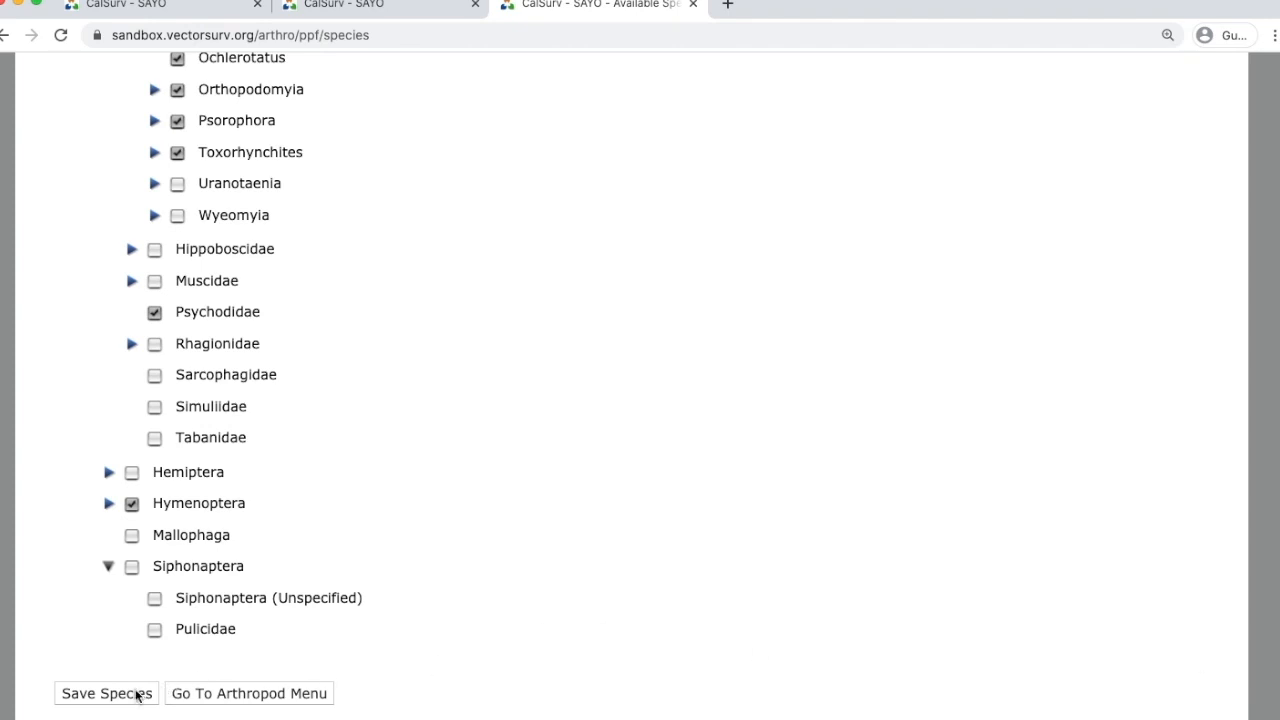
Go back to the arthropod Config menu and open the Trap Types page.
left_click_drag(1279, 630, 1279, 90)
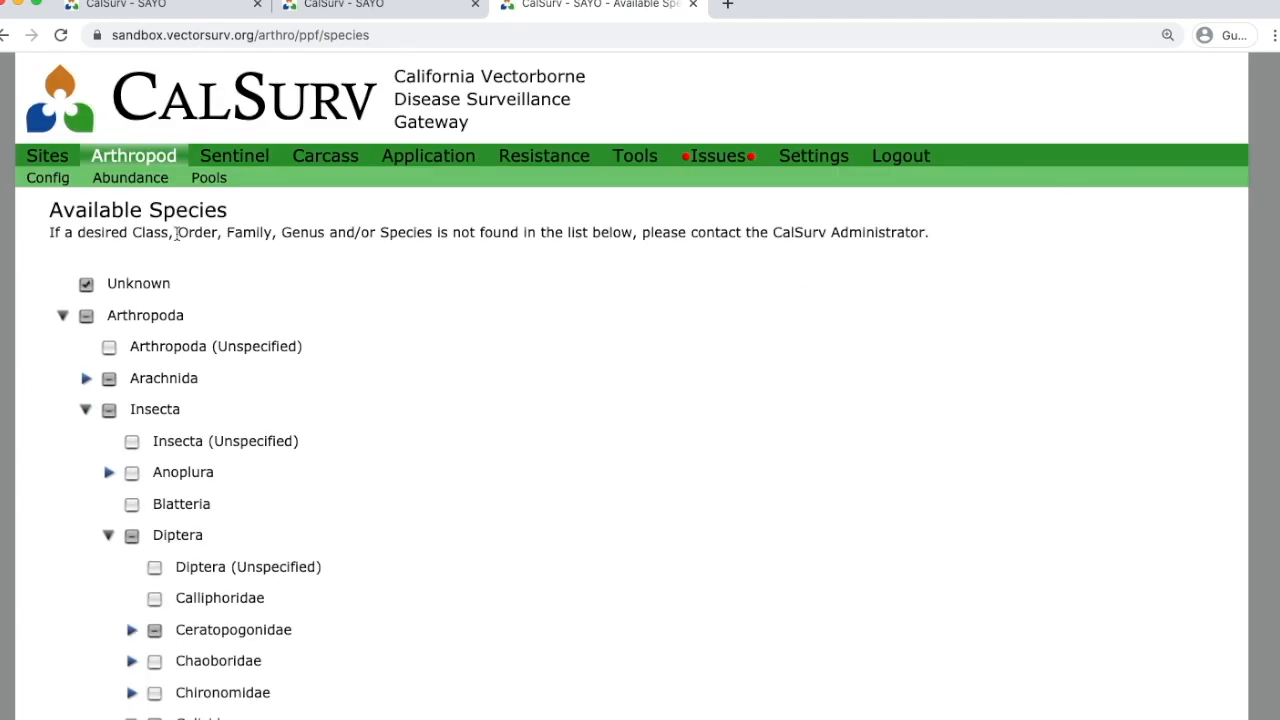
left_click(47, 180)
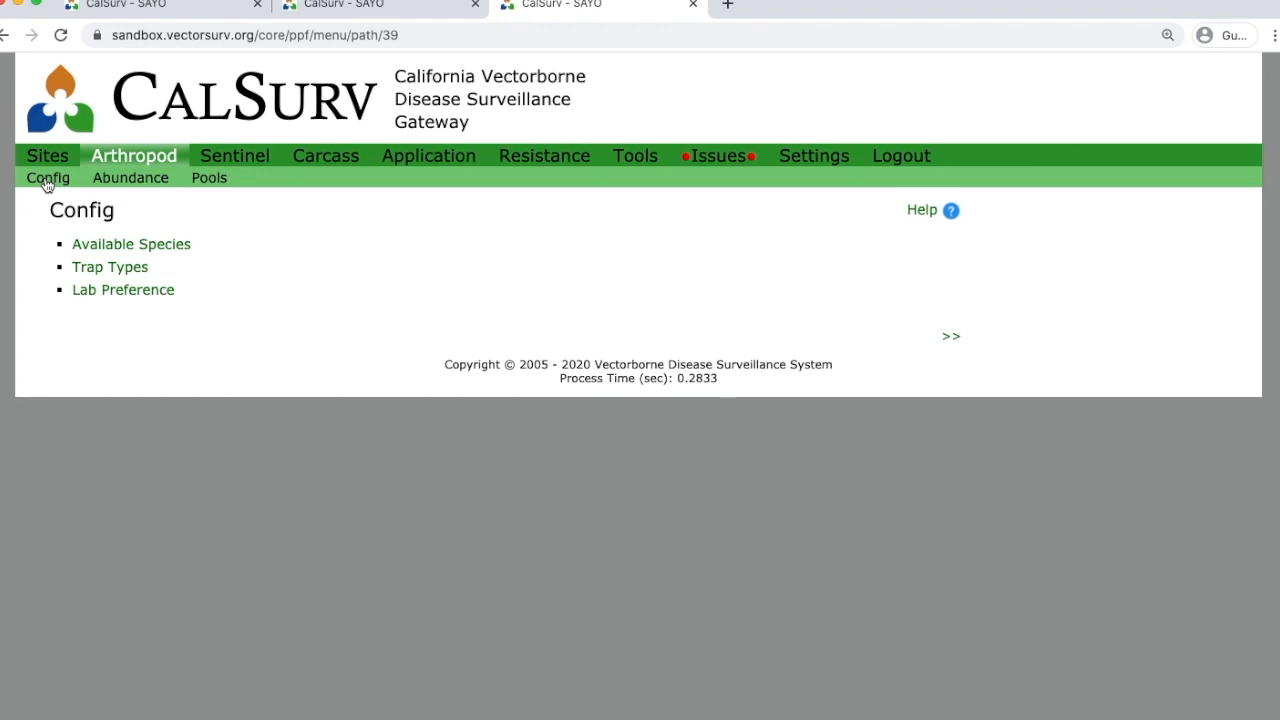
left_click(137, 270)
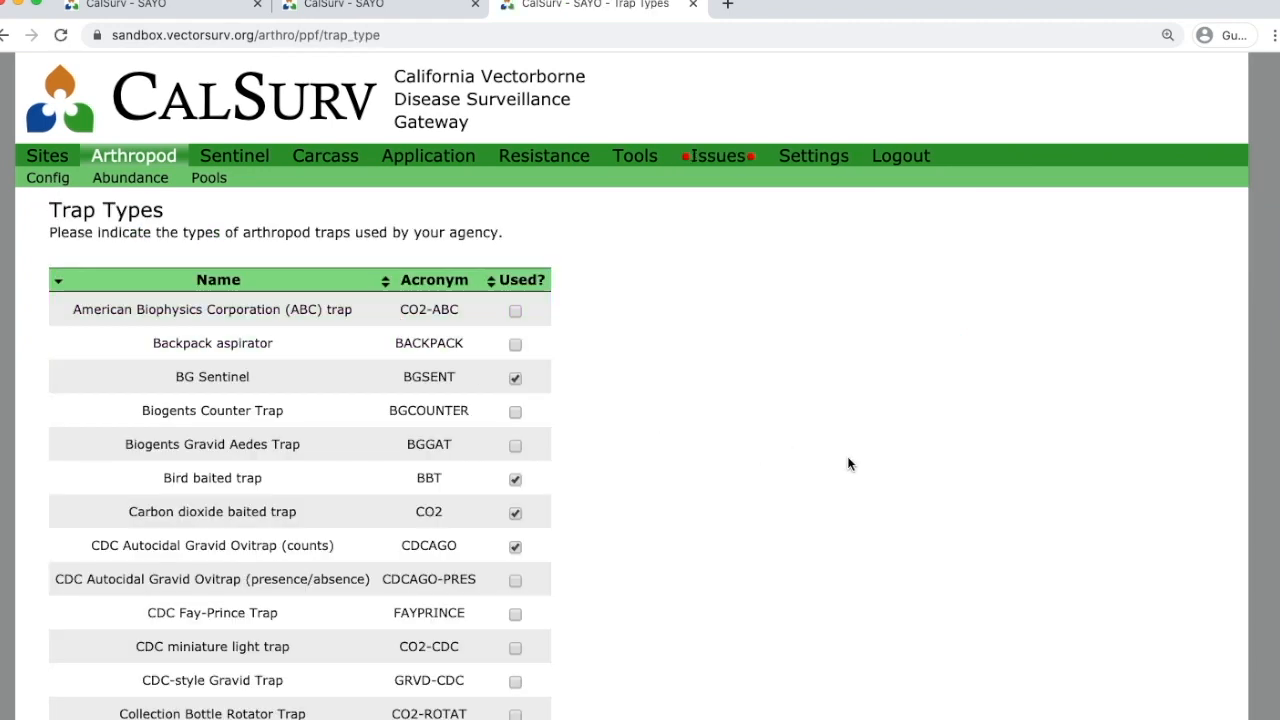
Sort the Trap Types table by the Acronym column.
left_click(433, 283)
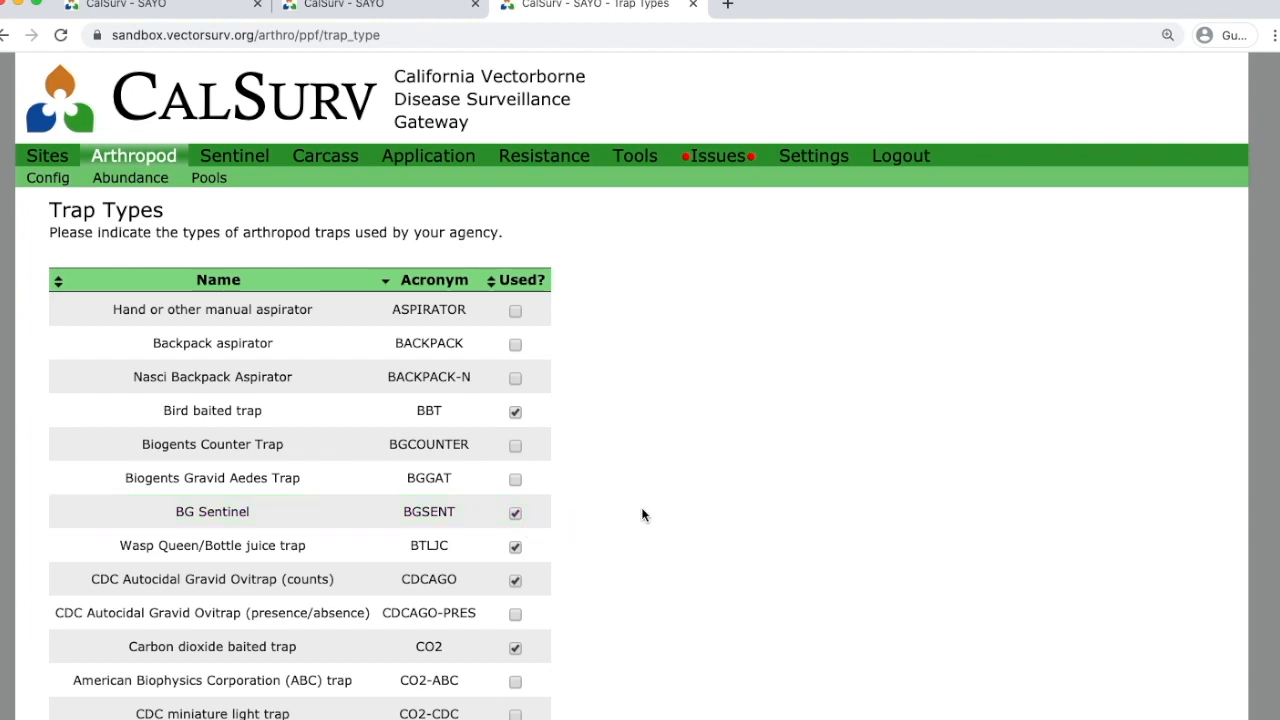
Scroll through the full Trap Types list, then return to the arthropod Config menu.
scroll(646, 510, "down", 3)
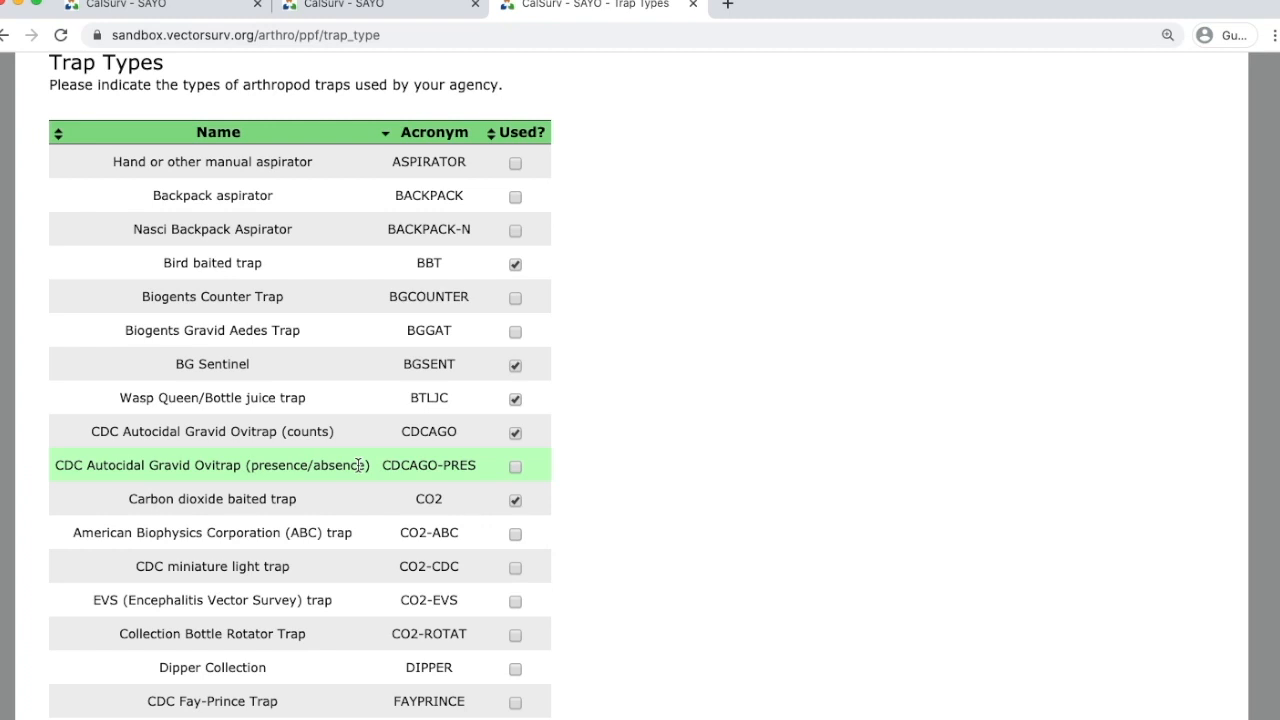
scroll(359, 465, "down", 10)
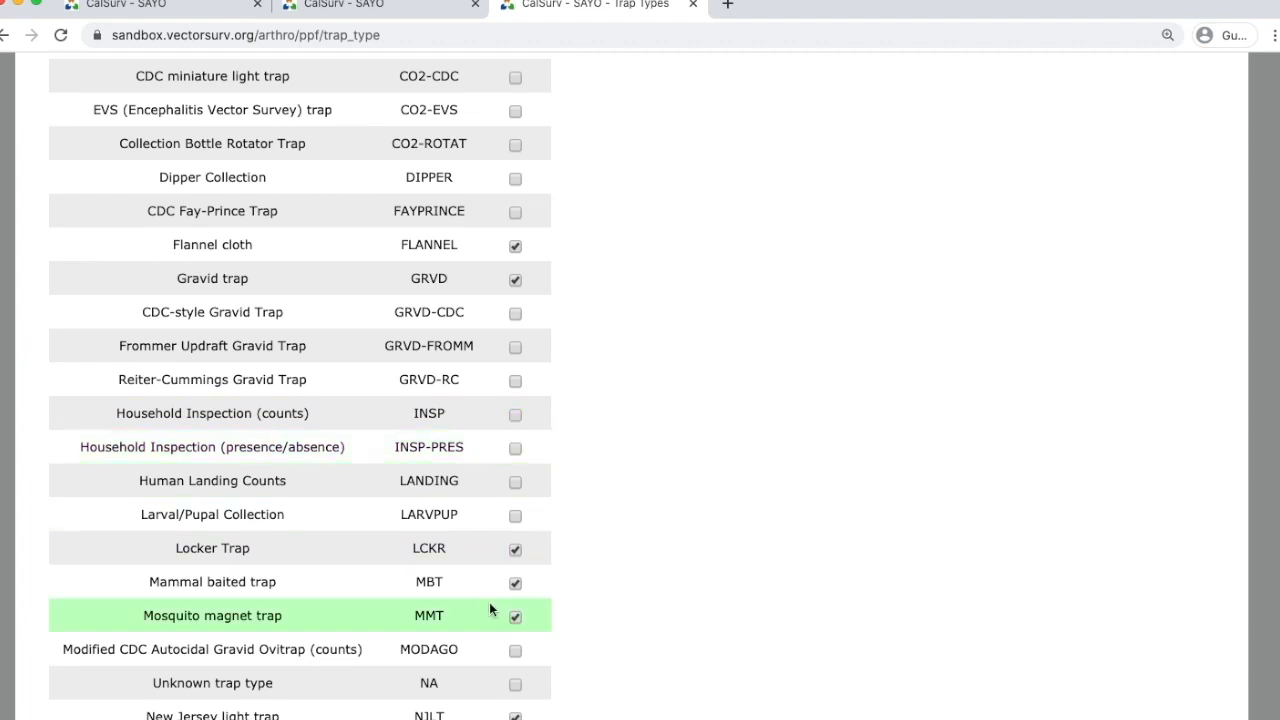
scroll(488, 606, "down", 10)
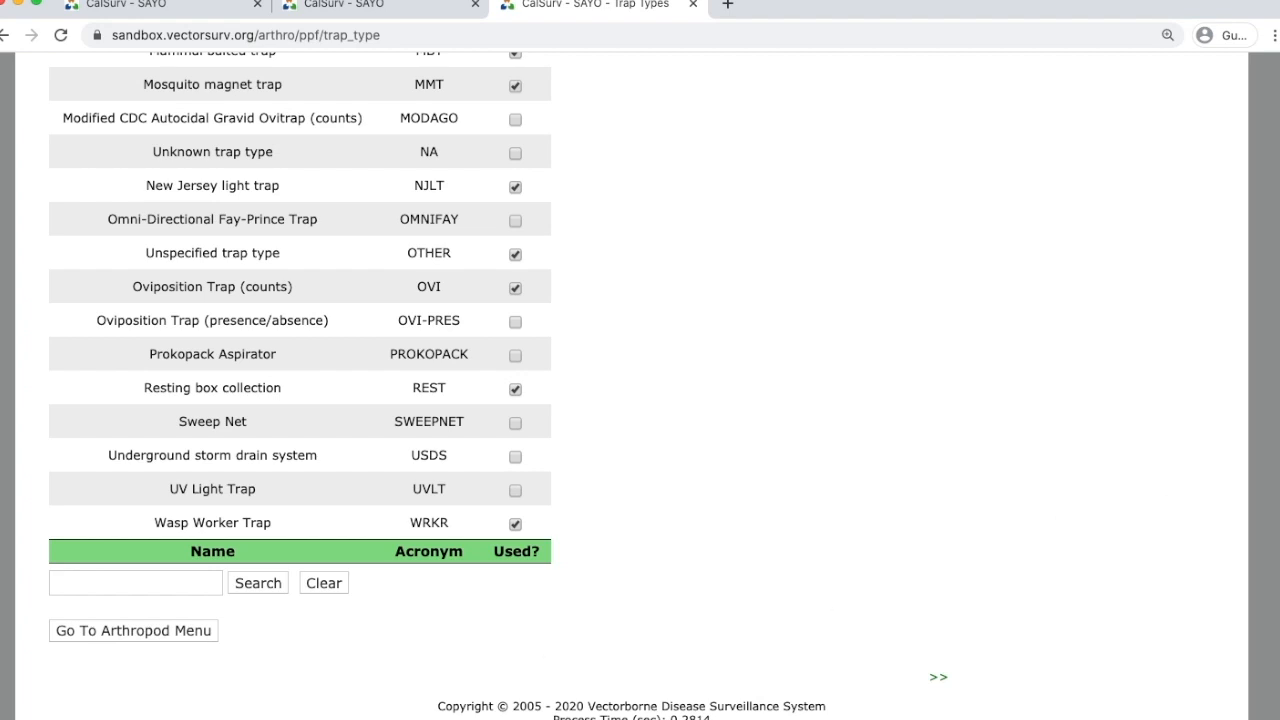
scroll(300, 400, "up", 15)
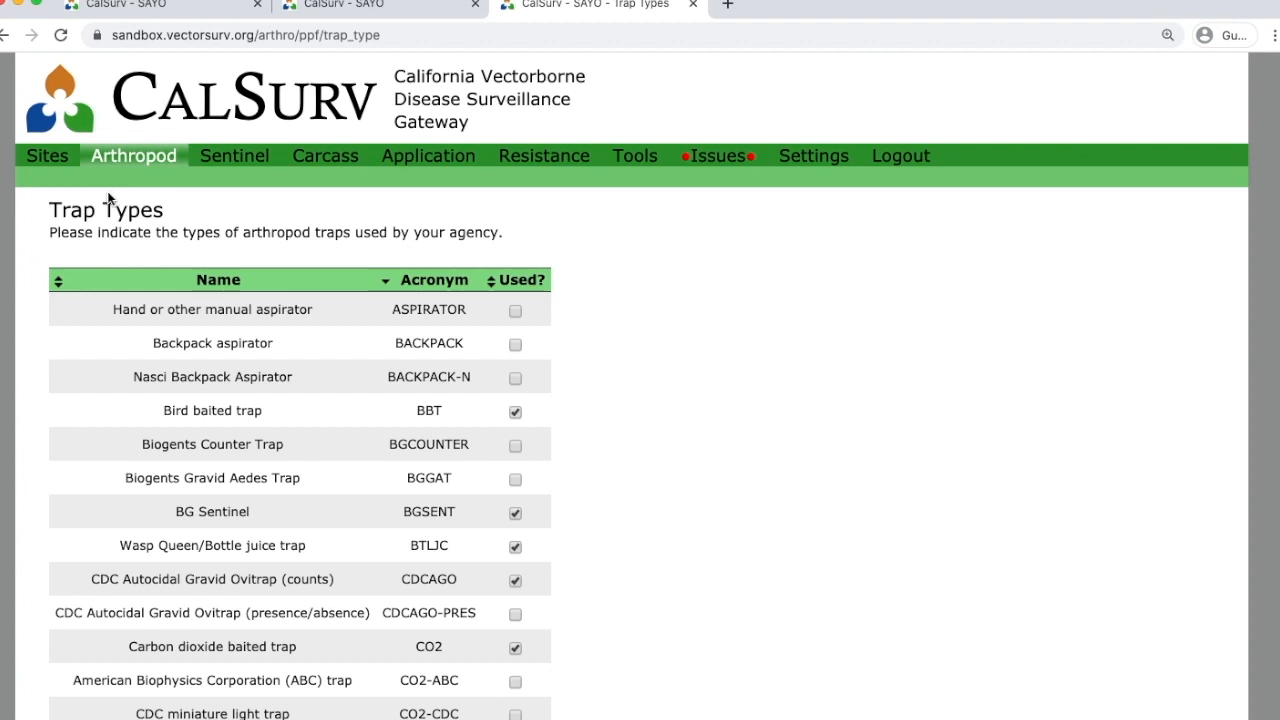
mouse_move(130, 160)
left_click(60, 178)
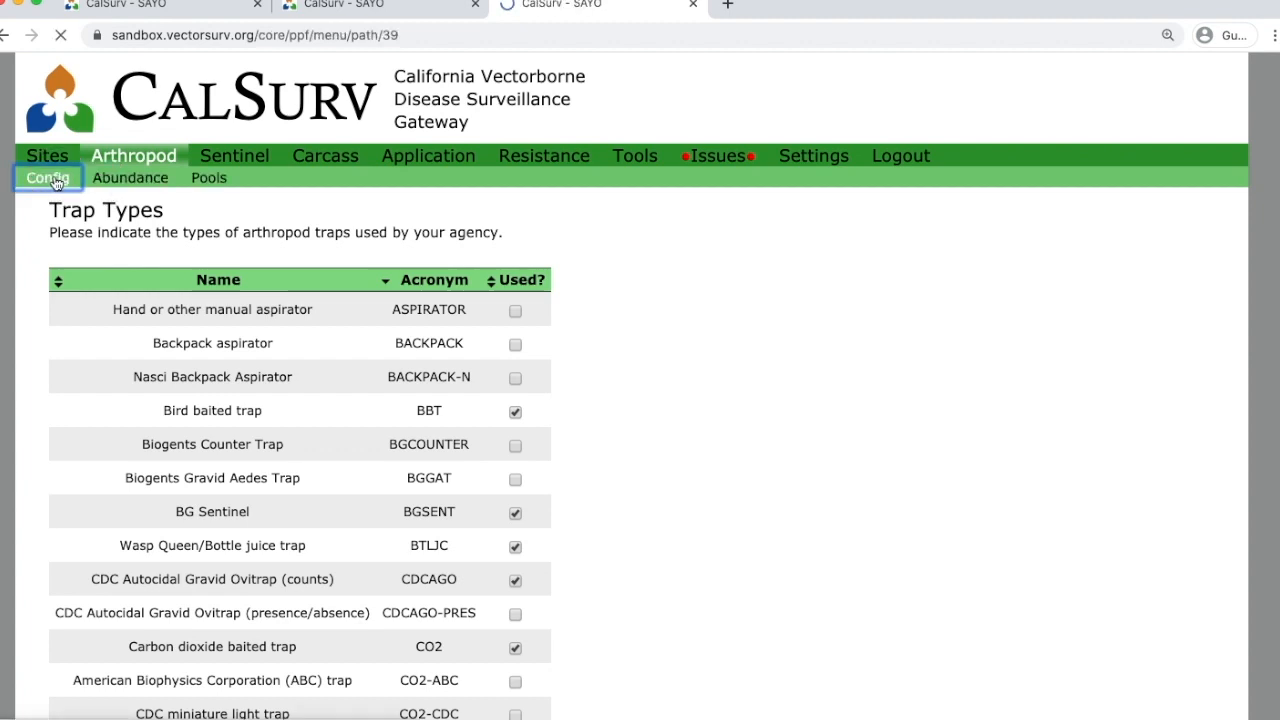
Confirm the Lab Preference shows In-house as the agency's default lab, then go to Sites.
left_click(123, 294)
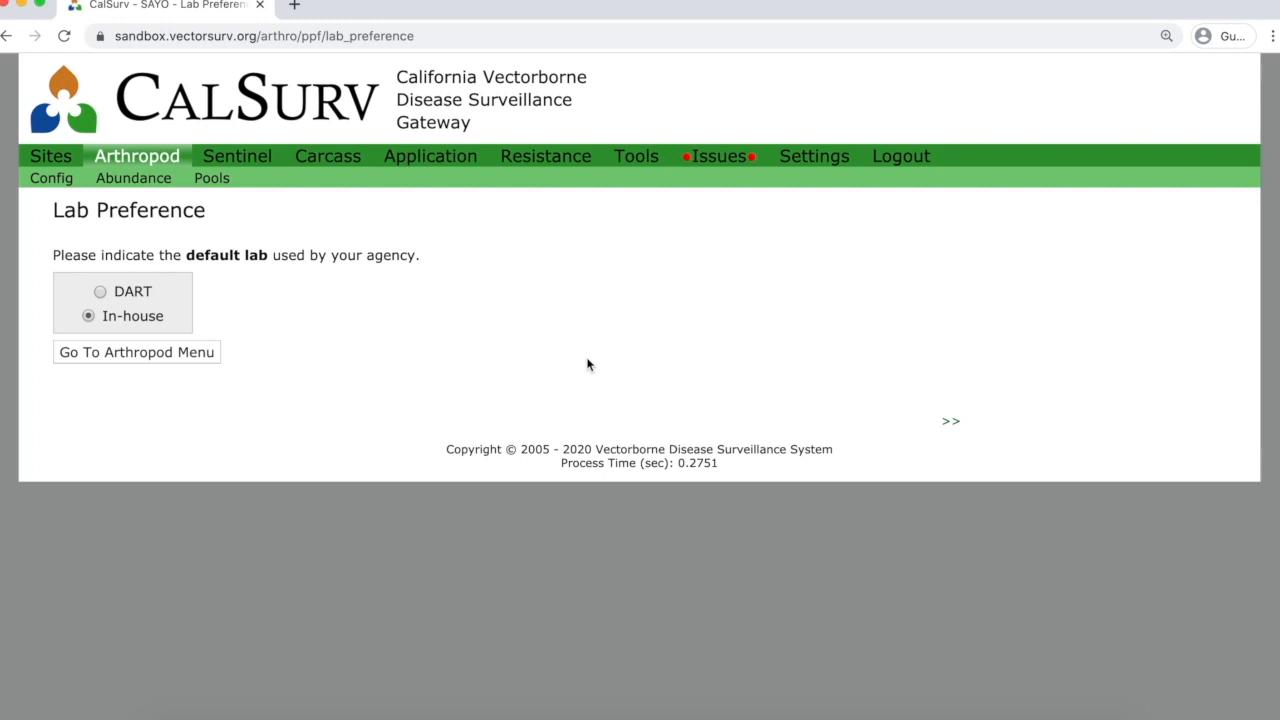
left_click(62, 162)
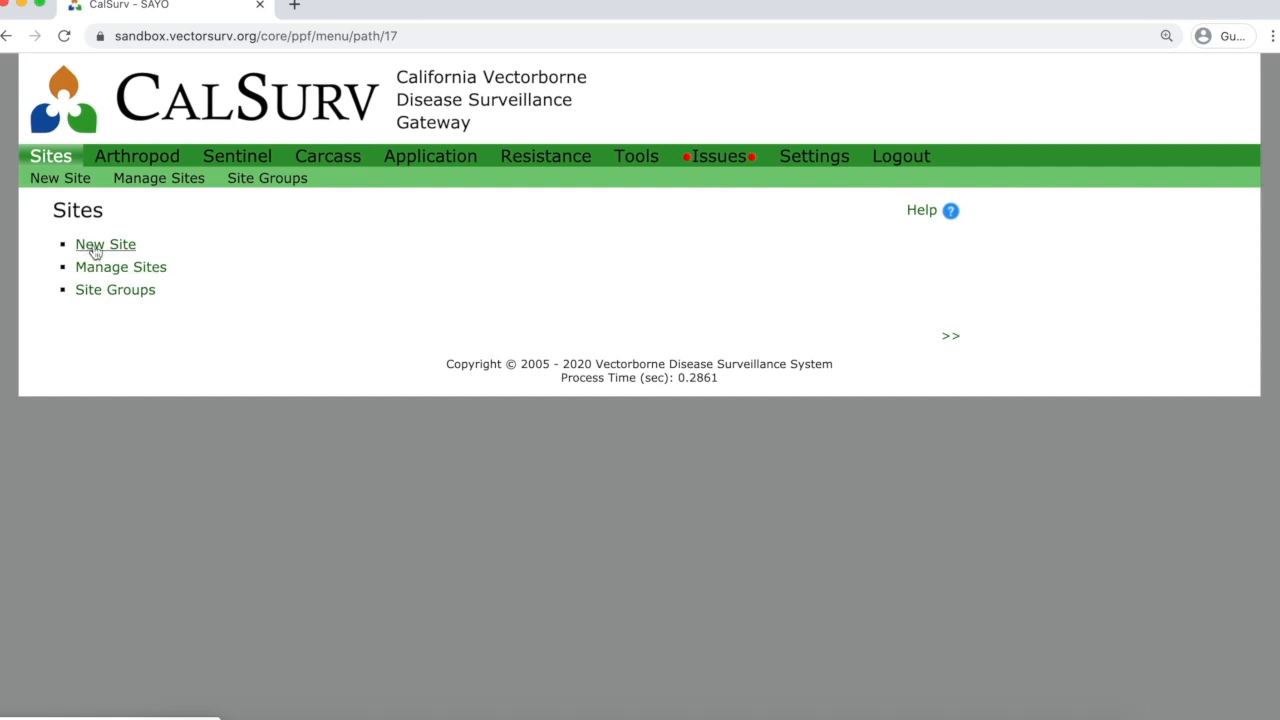
Start a new site and review used and available SAYO site-code ranges, from 000279–000419.
left_click(96, 250)
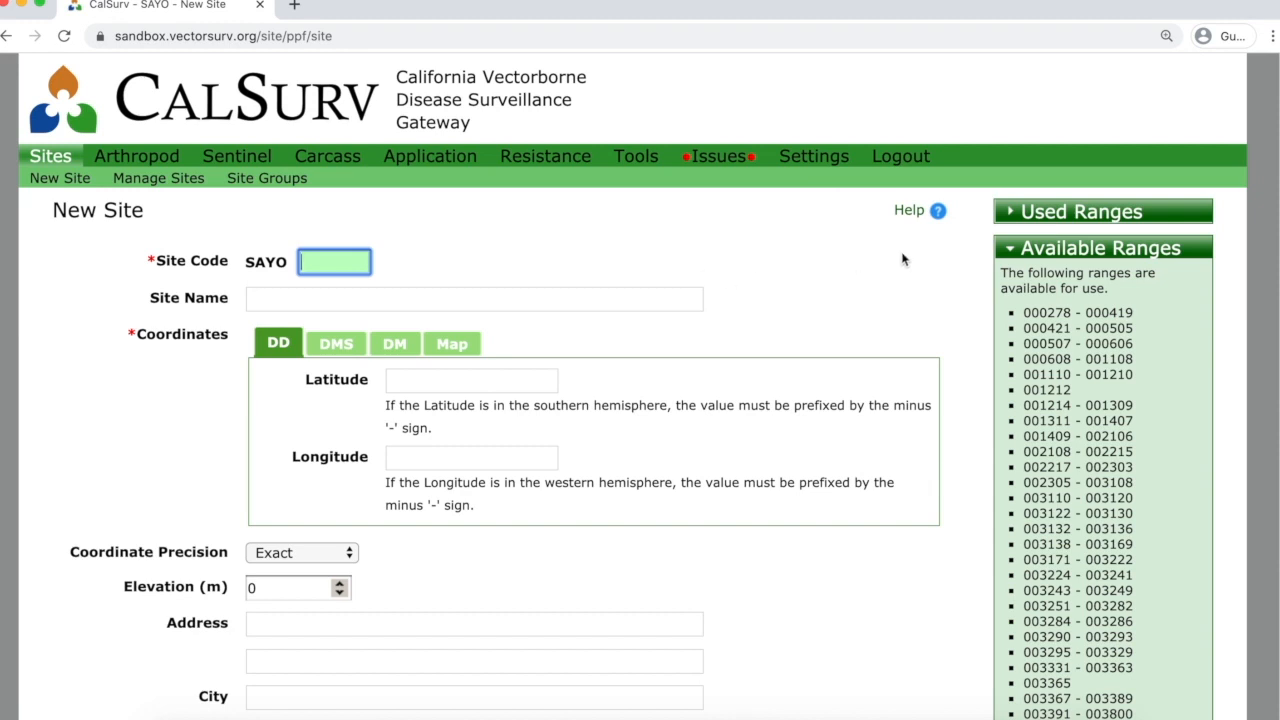
left_click(1025, 214)
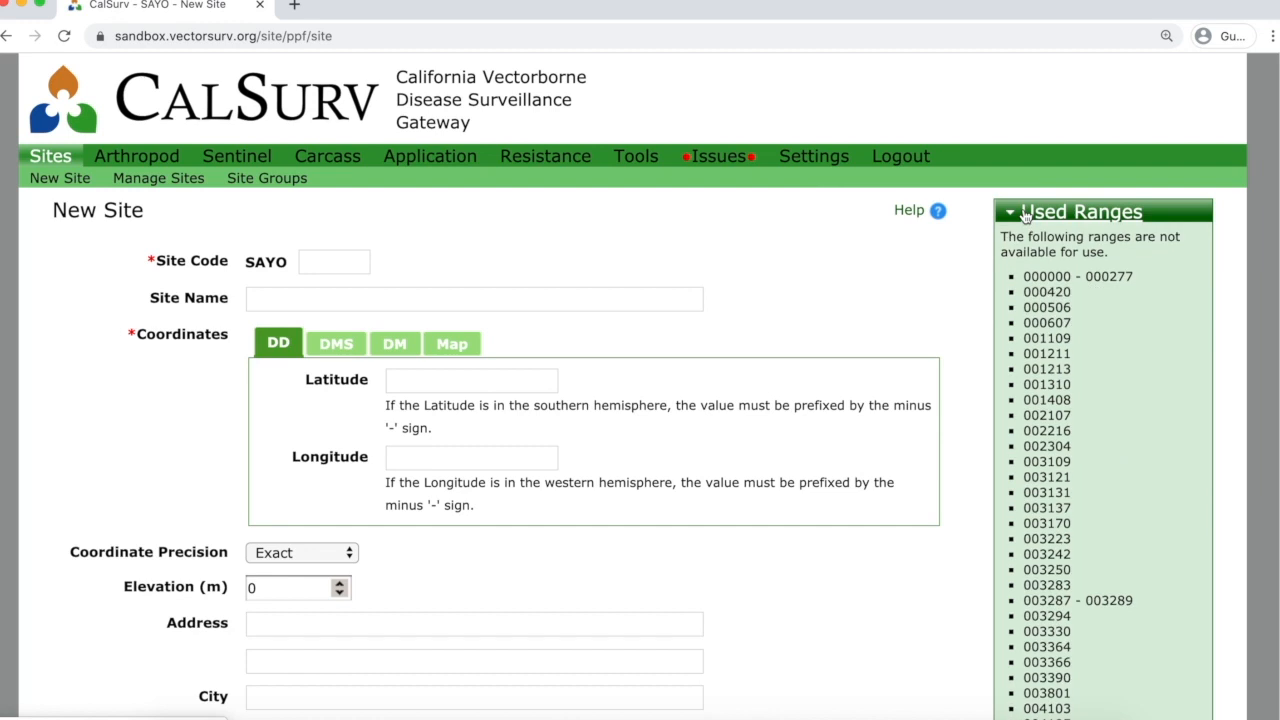
left_click(1025, 215)
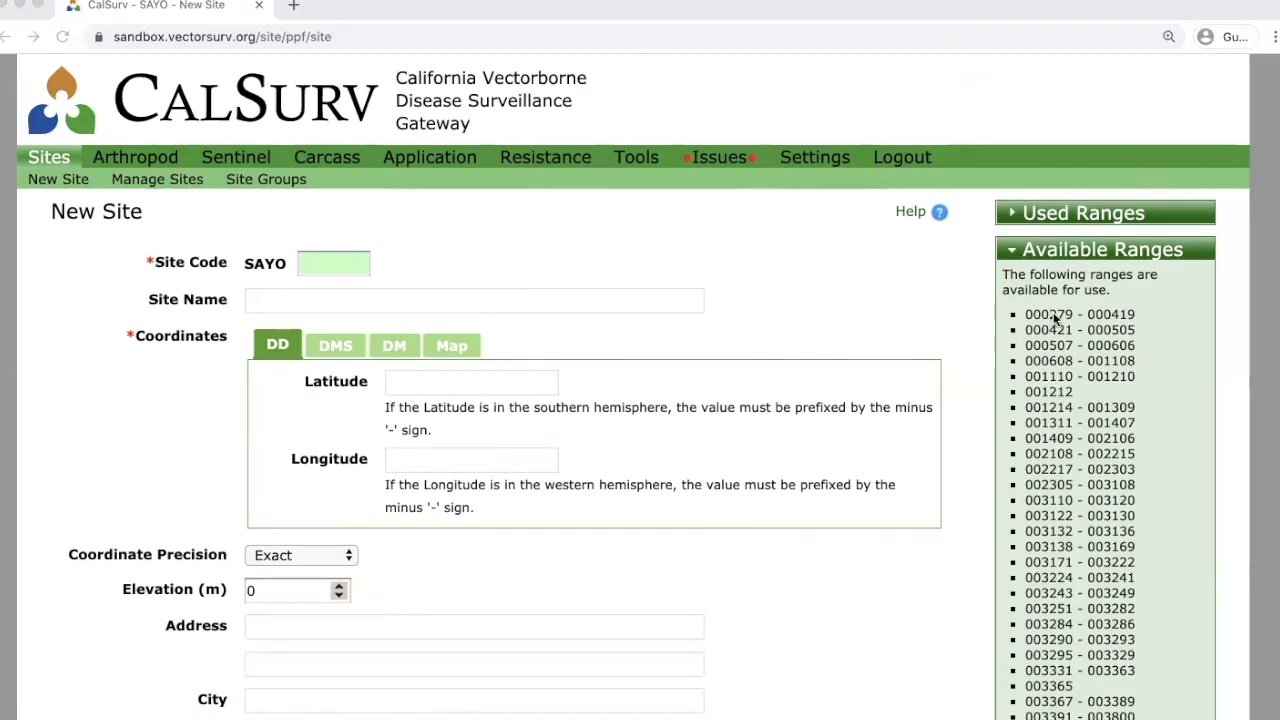
Enter site code 279 so it reformats to SAYO 000279.
left_click(337, 263)
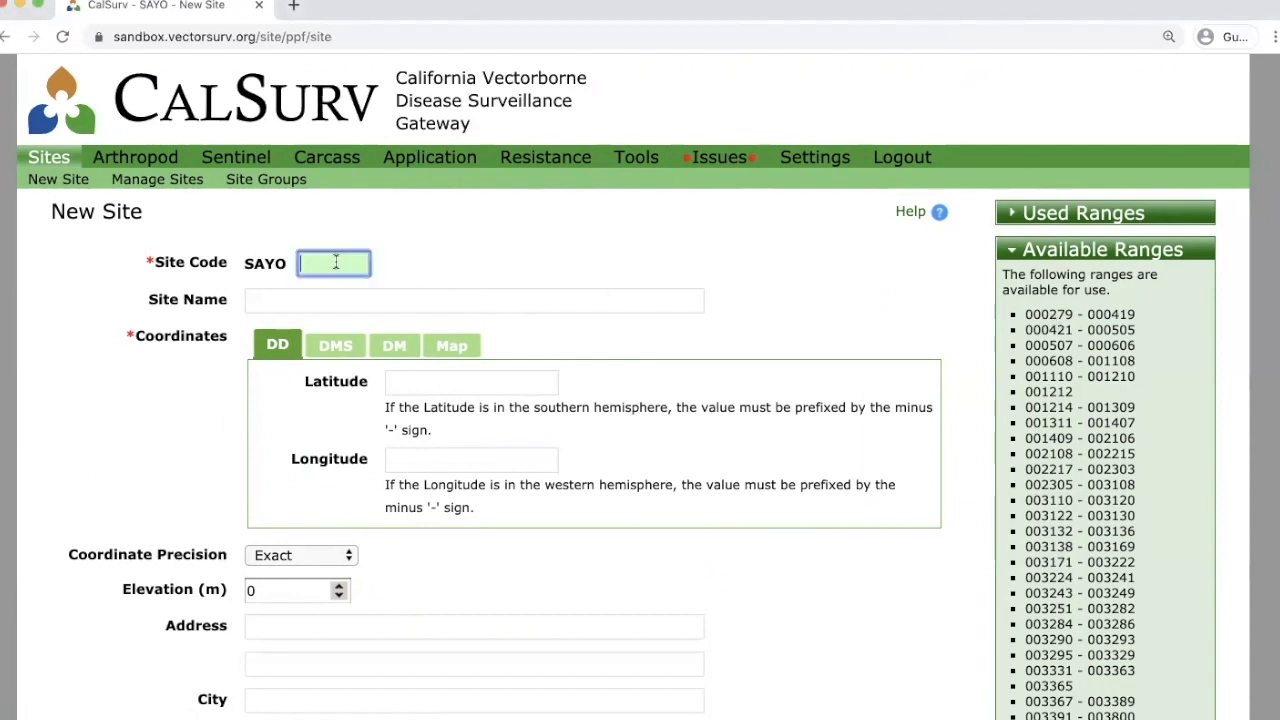
type("279")
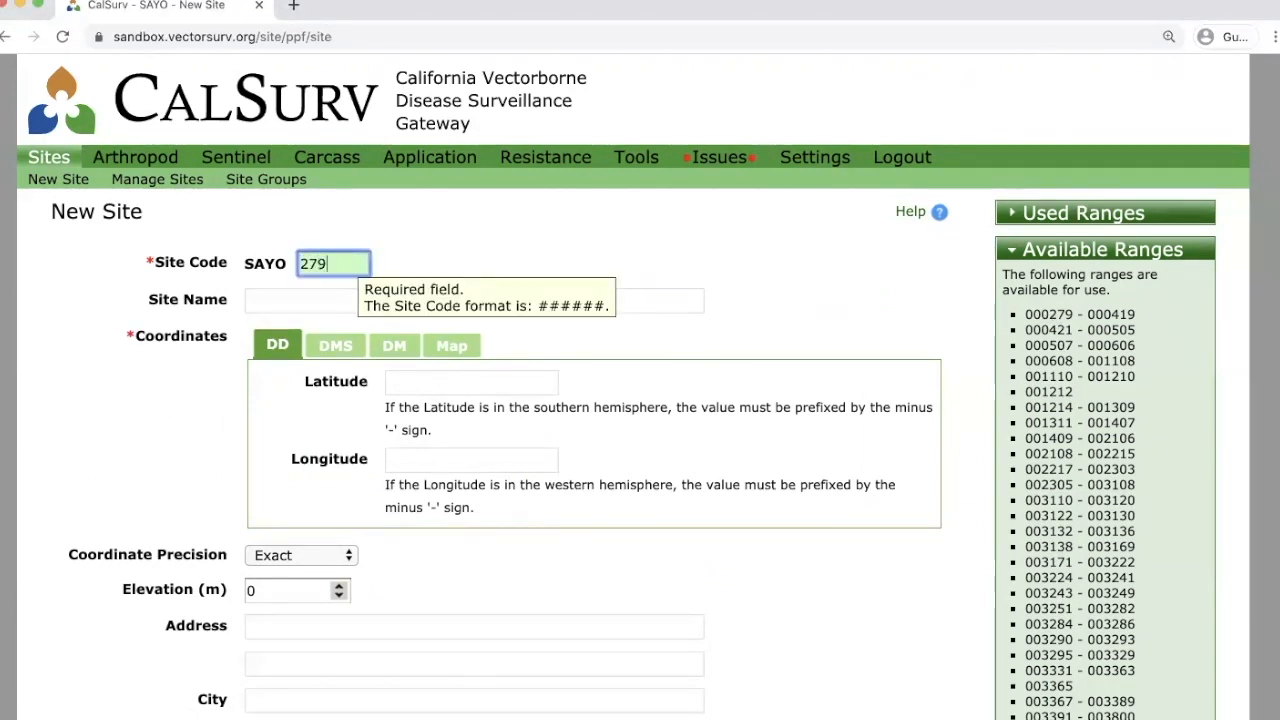
key("Tab")
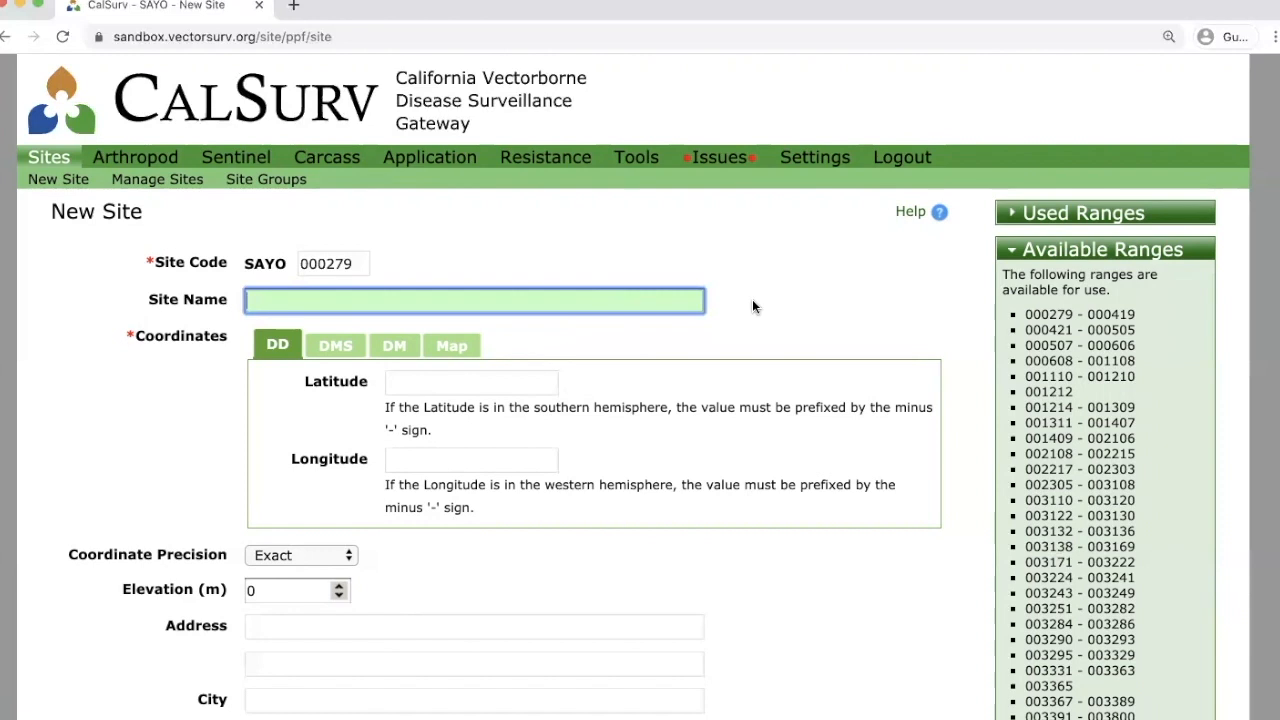
Name the new site 'ABC123 - Froggy's Billiard Room' and move on to latitude.
type("ABC123 - Froggy's")
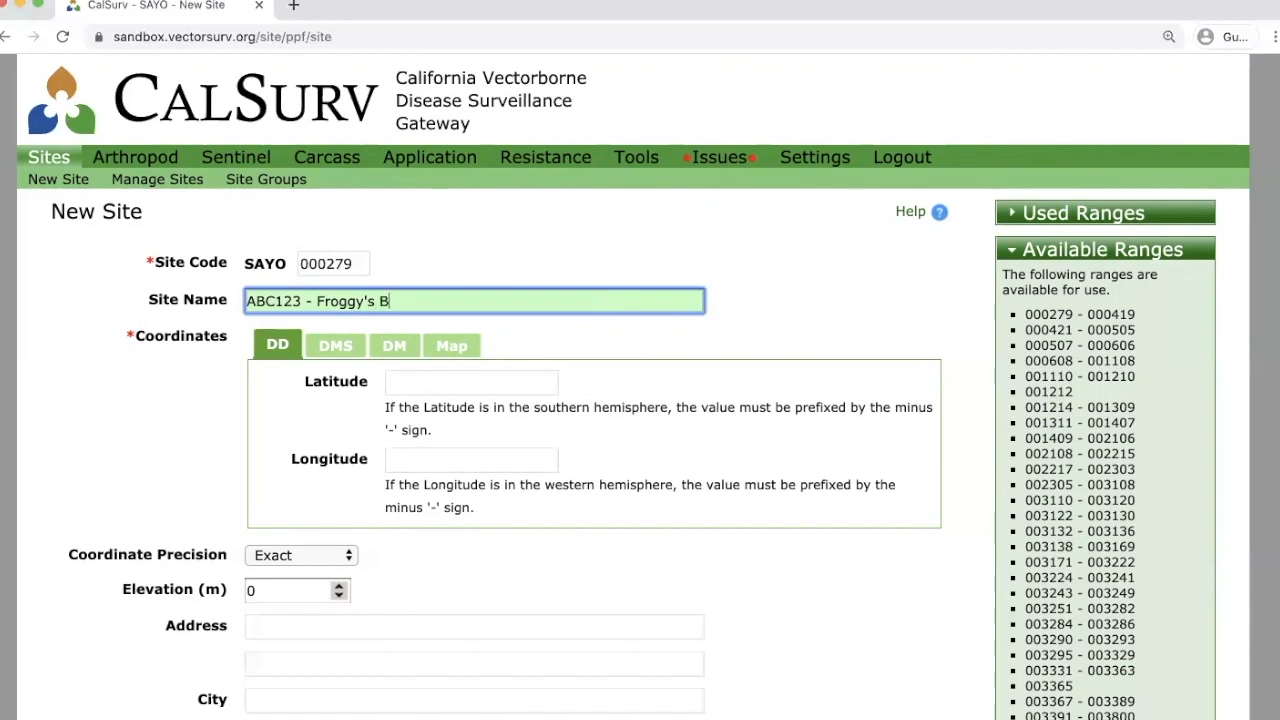
type(" Billiard Room")
key("Tab")
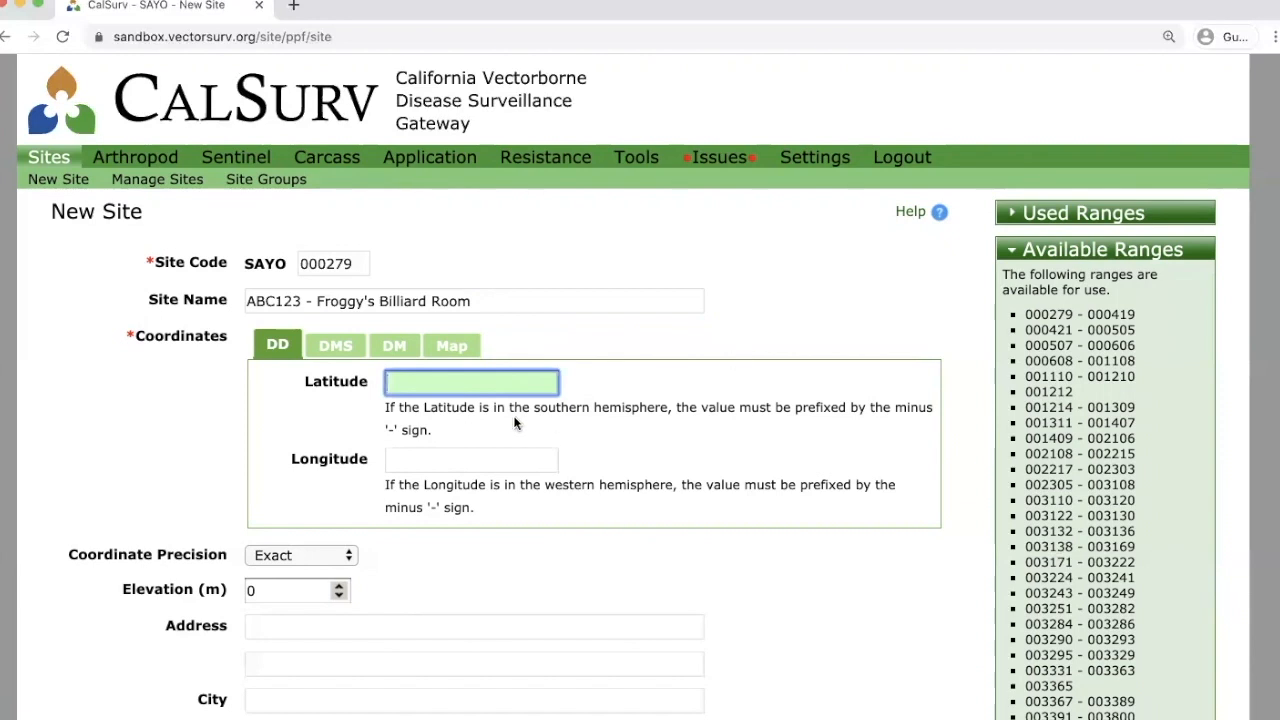
scroll(136, 367, "down", 1)
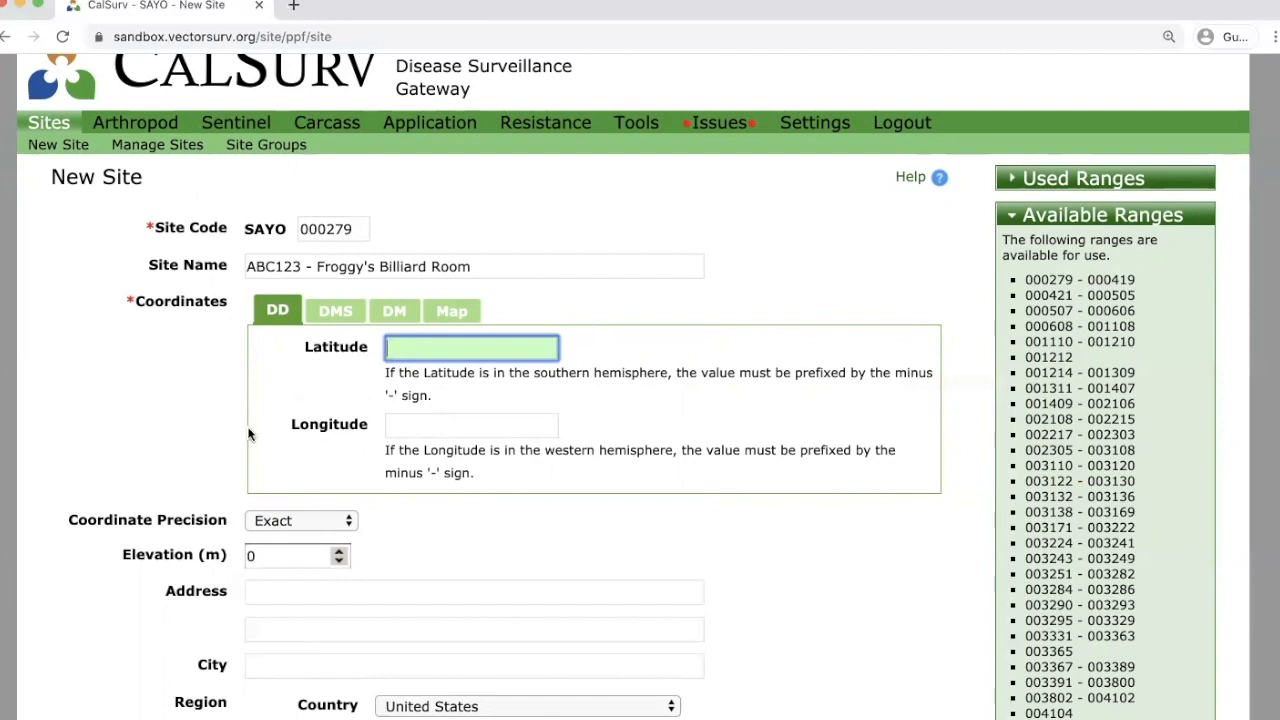
mouse_move(329, 356)
Switch the coordinates to the Map view and zoom in to Northern California.
left_click(461, 316)
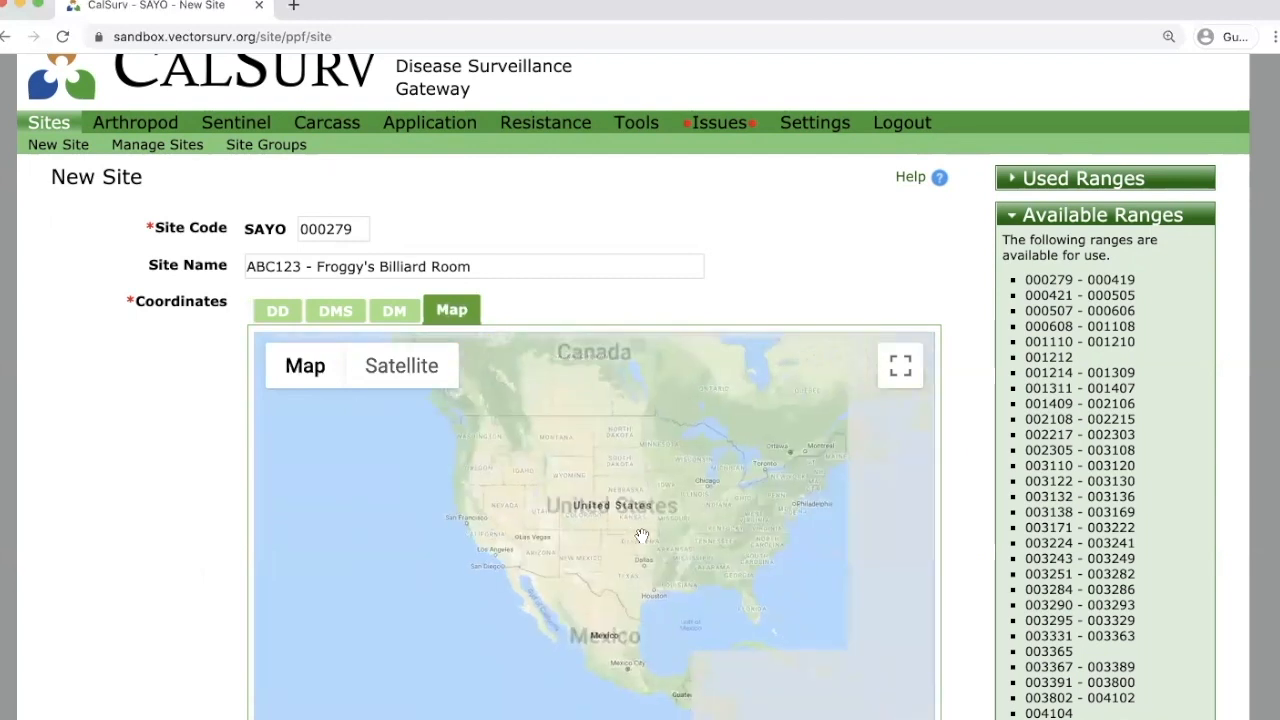
left_click(428, 541)
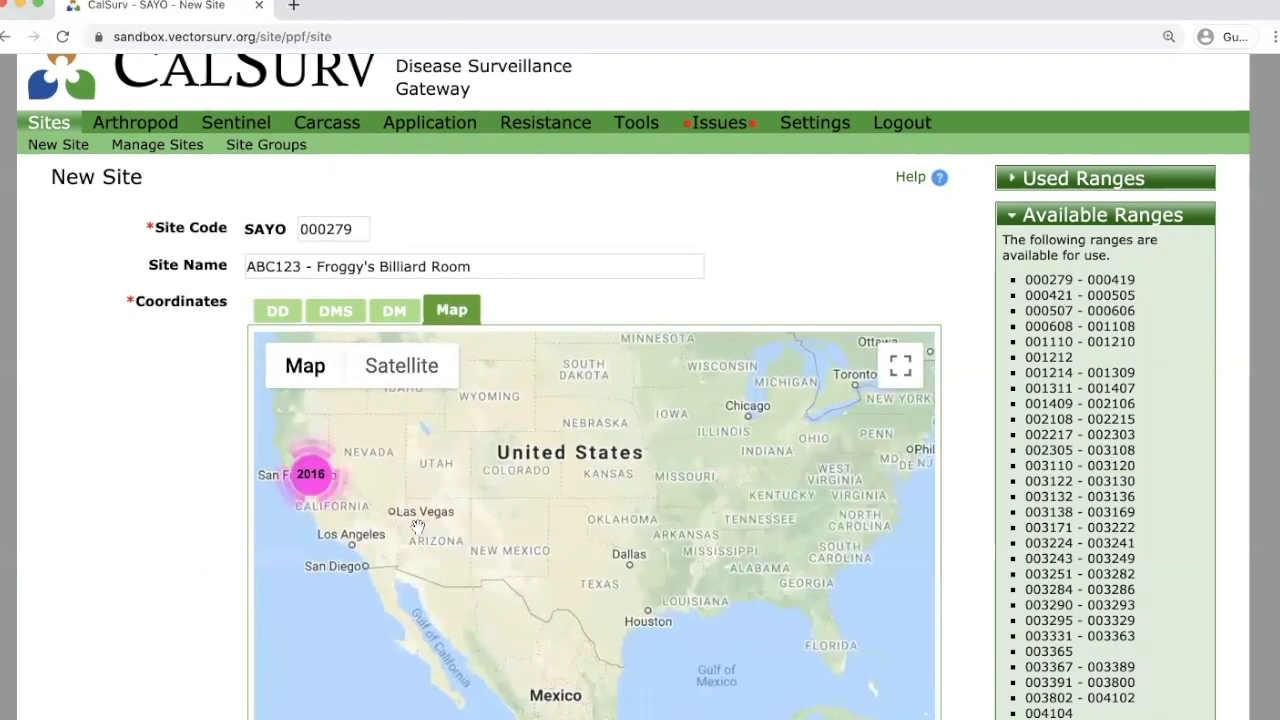
left_click_drag(581, 570, 670, 577)
double_click(624, 558)
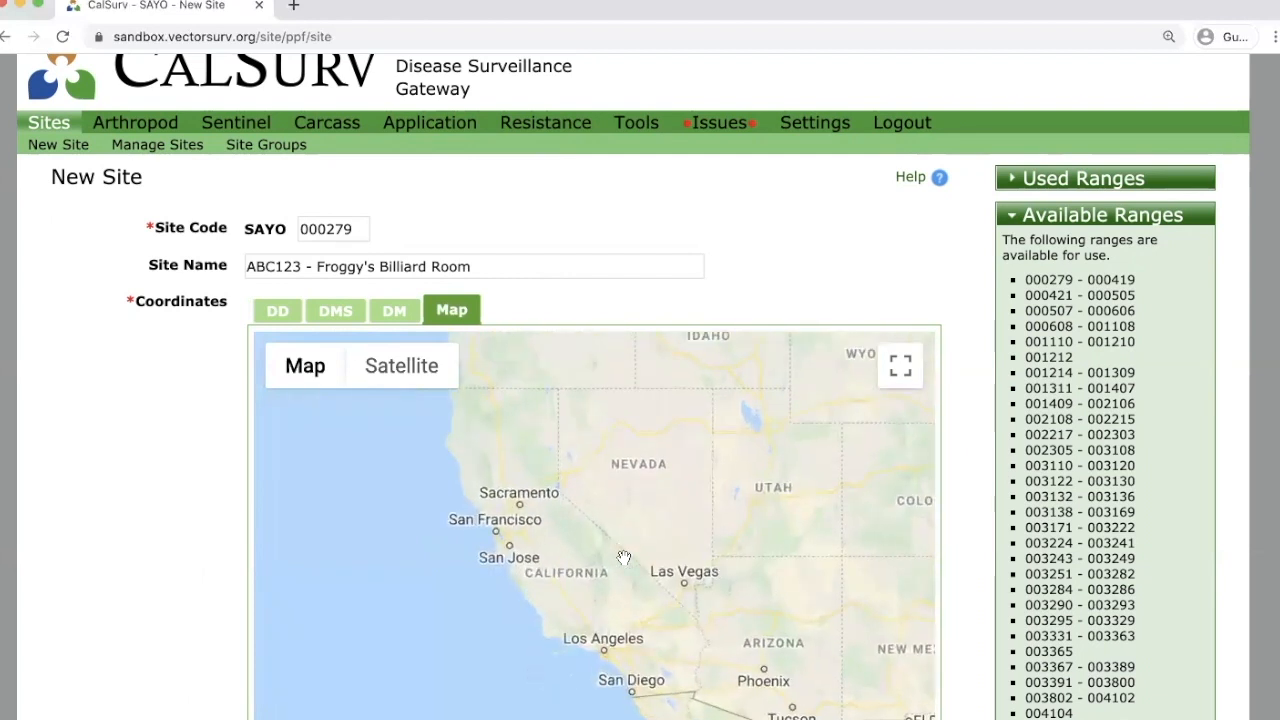
left_click_drag(576, 504, 643, 527)
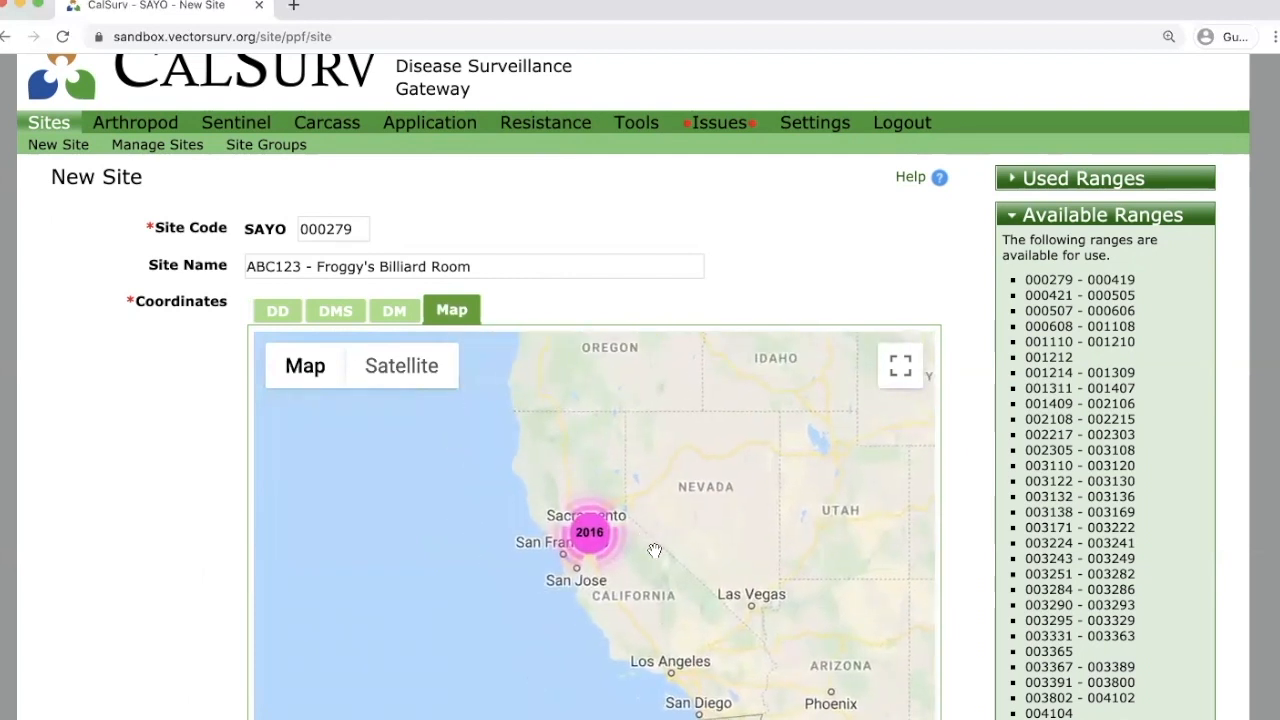
double_click(600, 537)
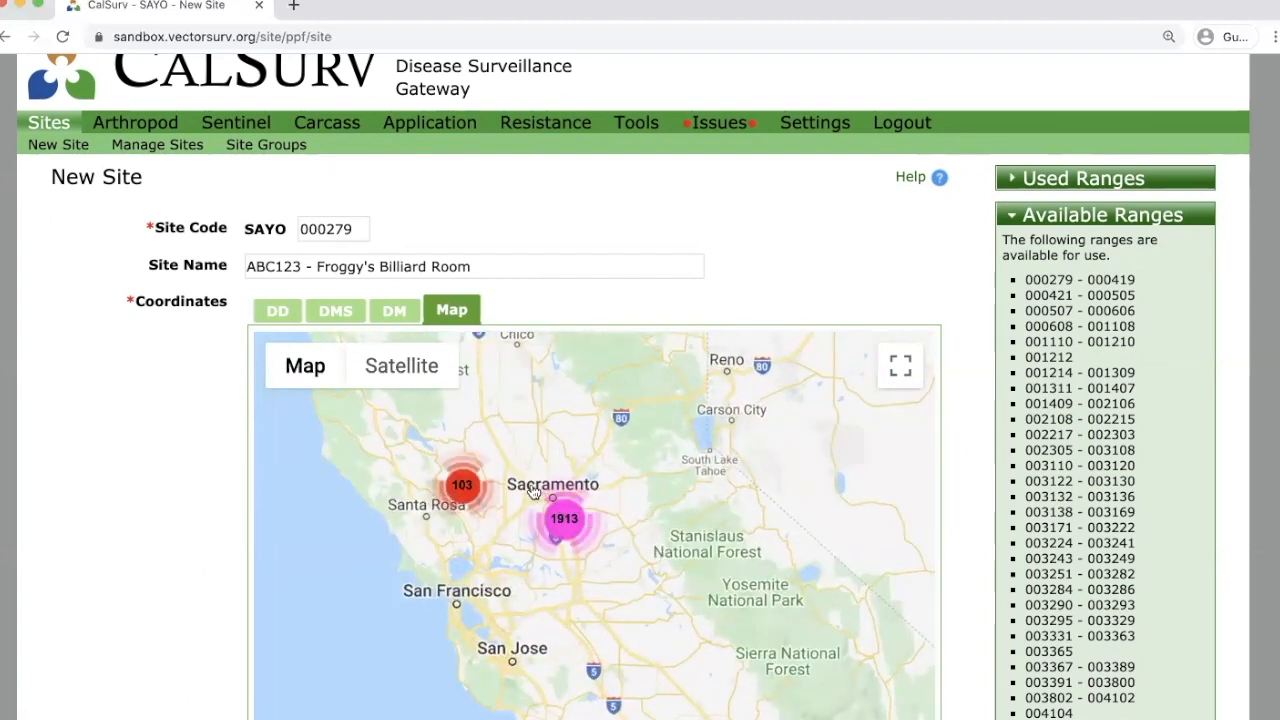
Zoom through the Sacramento clusters and center the map on Midtown Sacramento's streets.
left_click(584, 527)
left_click(565, 518)
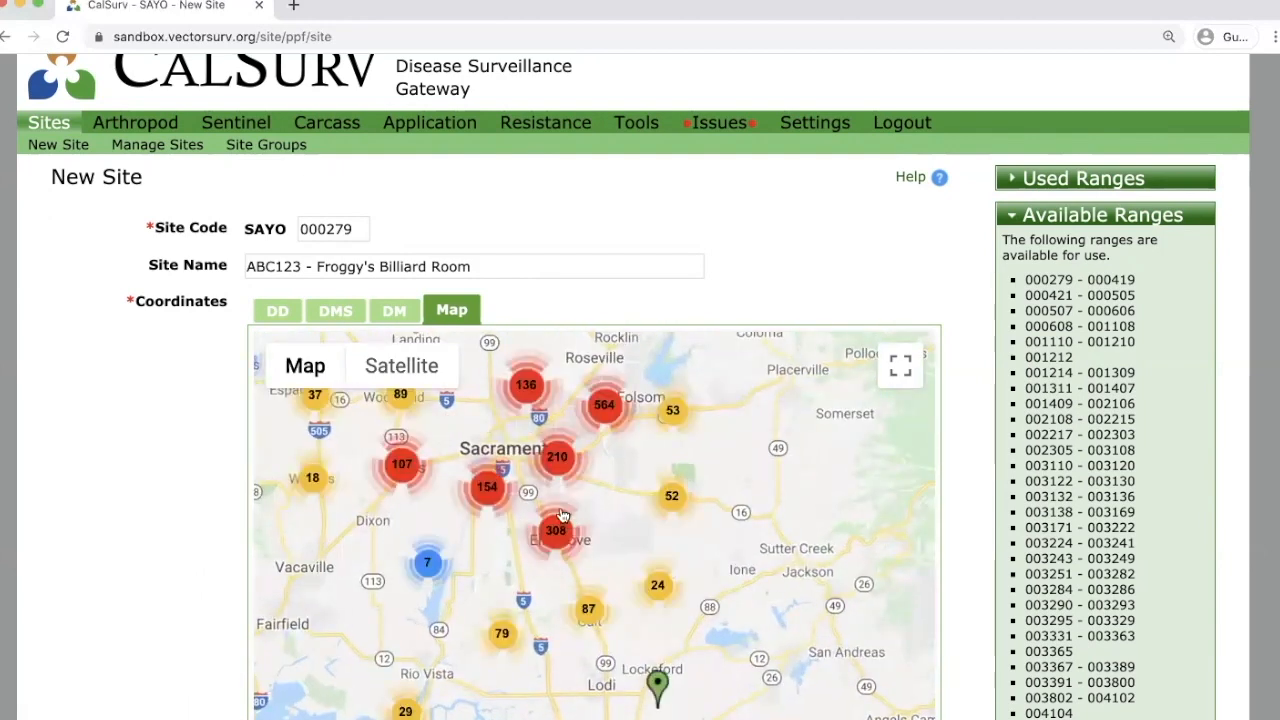
double_click(534, 474)
double_click(534, 474)
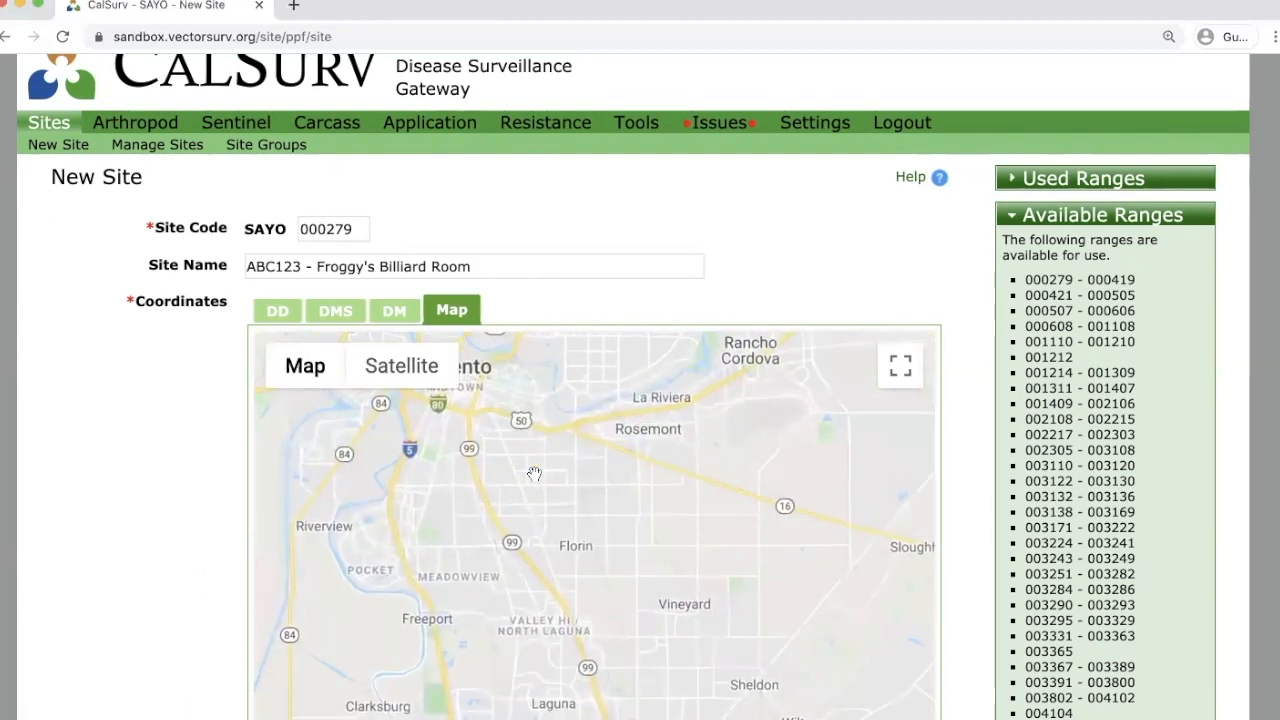
left_click_drag(534, 460, 565, 598)
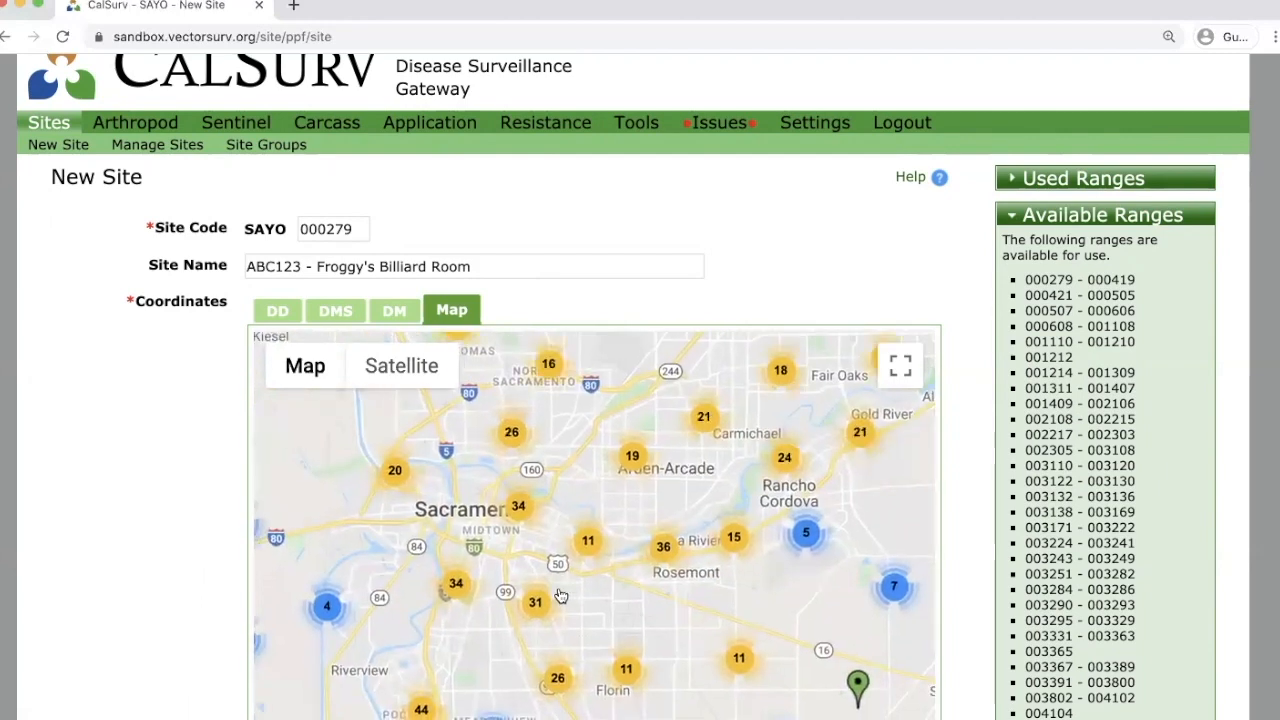
double_click(560, 596)
left_click_drag(484, 535, 630, 574)
scroll(640, 545, "up", 2)
left_click_drag(525, 492, 607, 560)
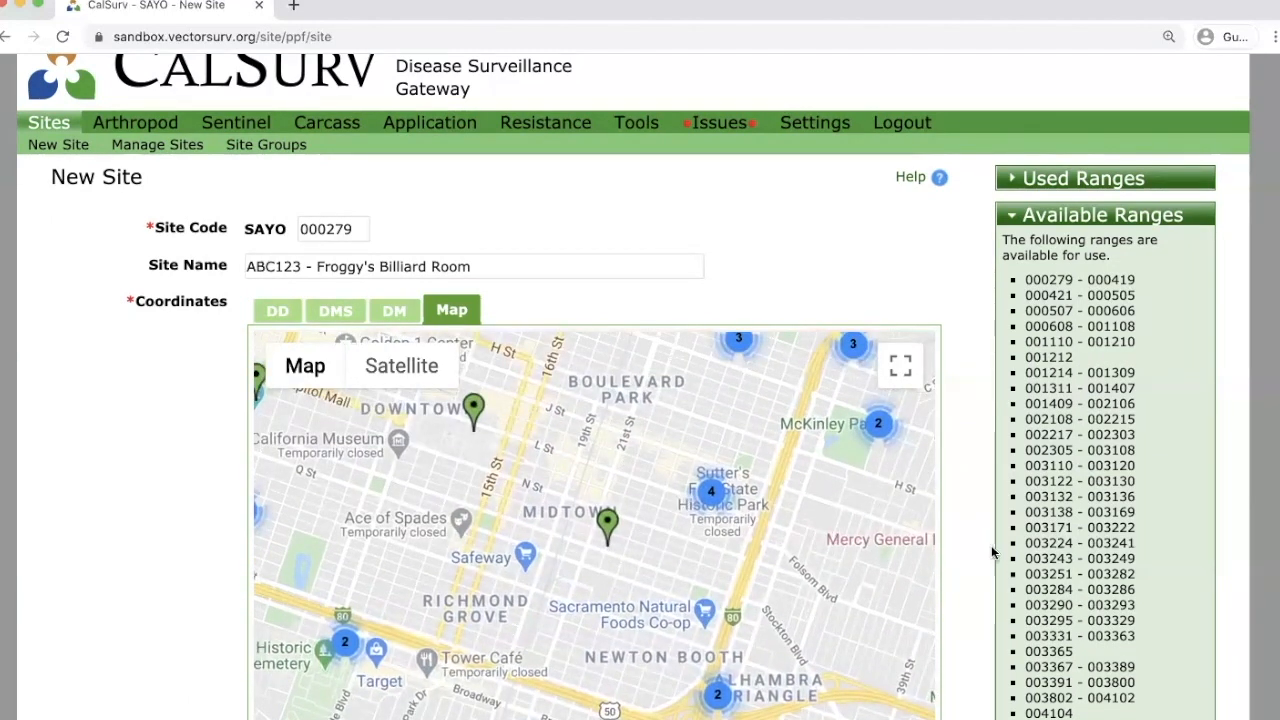
scroll(971, 545, "down", 2)
scroll(971, 555, "down", 3)
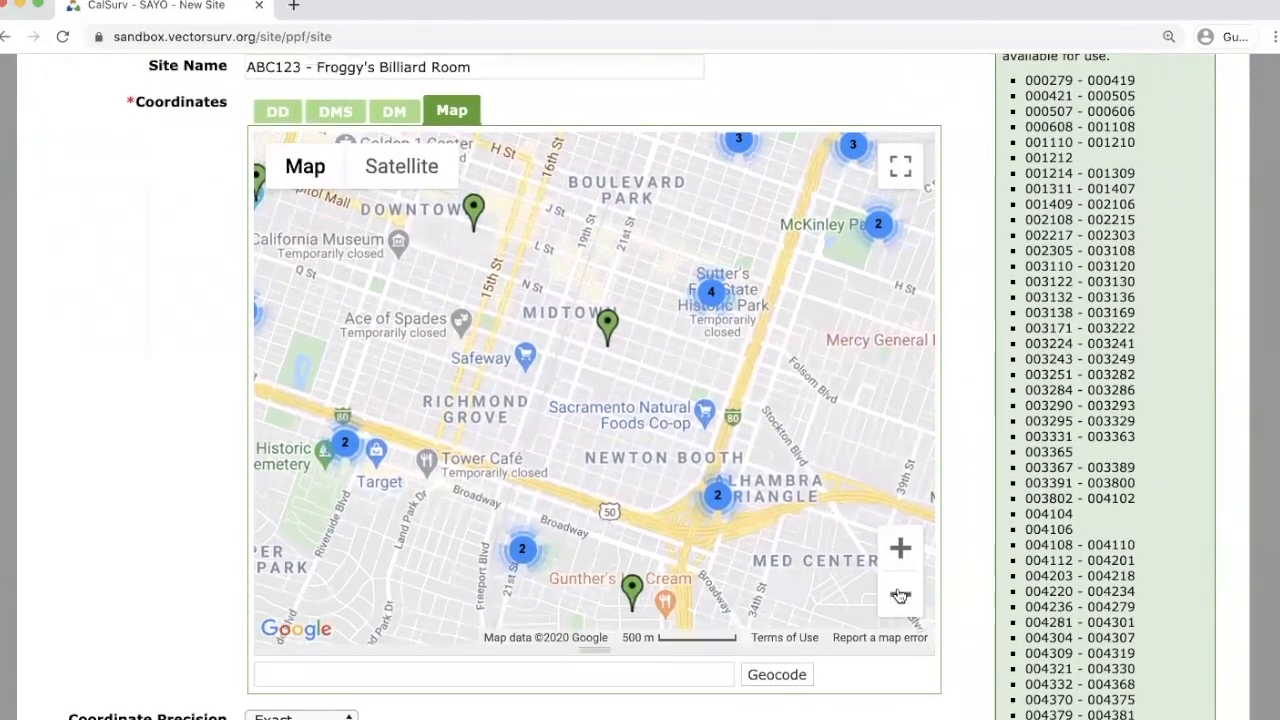
Enter '23rd & H, Sacramento' in the map's geocode address box.
left_click(533, 673)
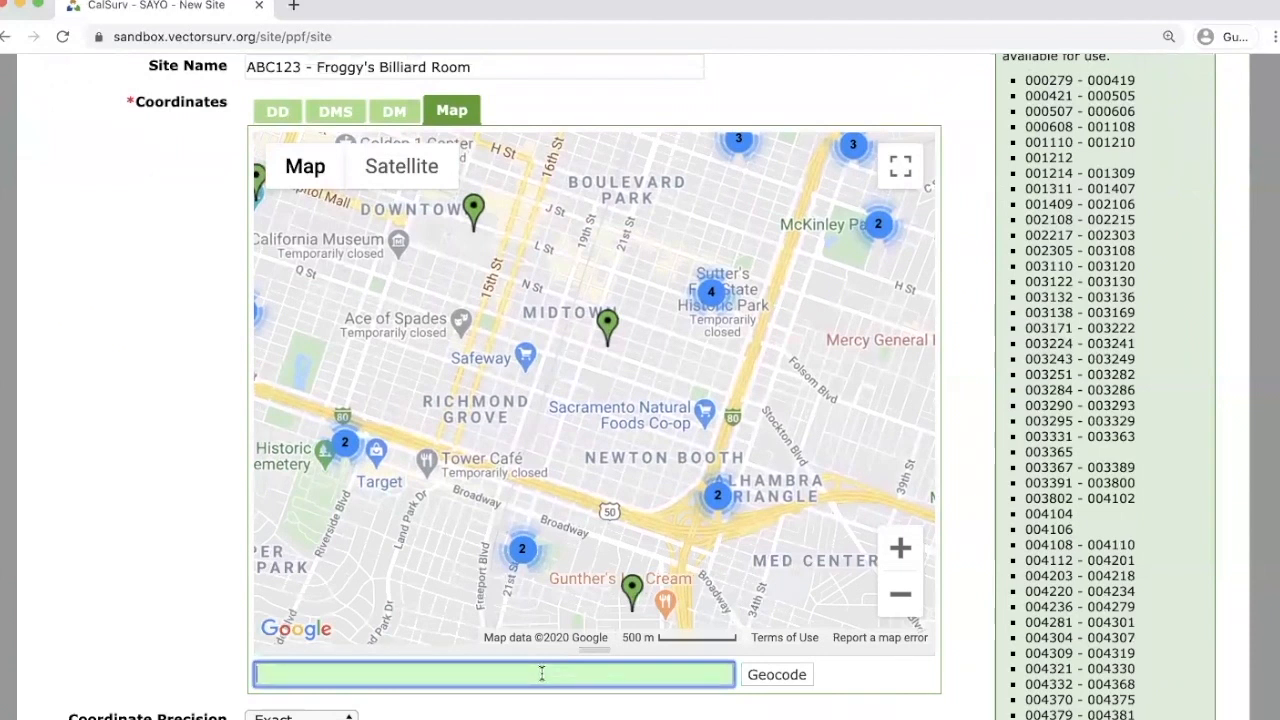
type("23rd & H, S")
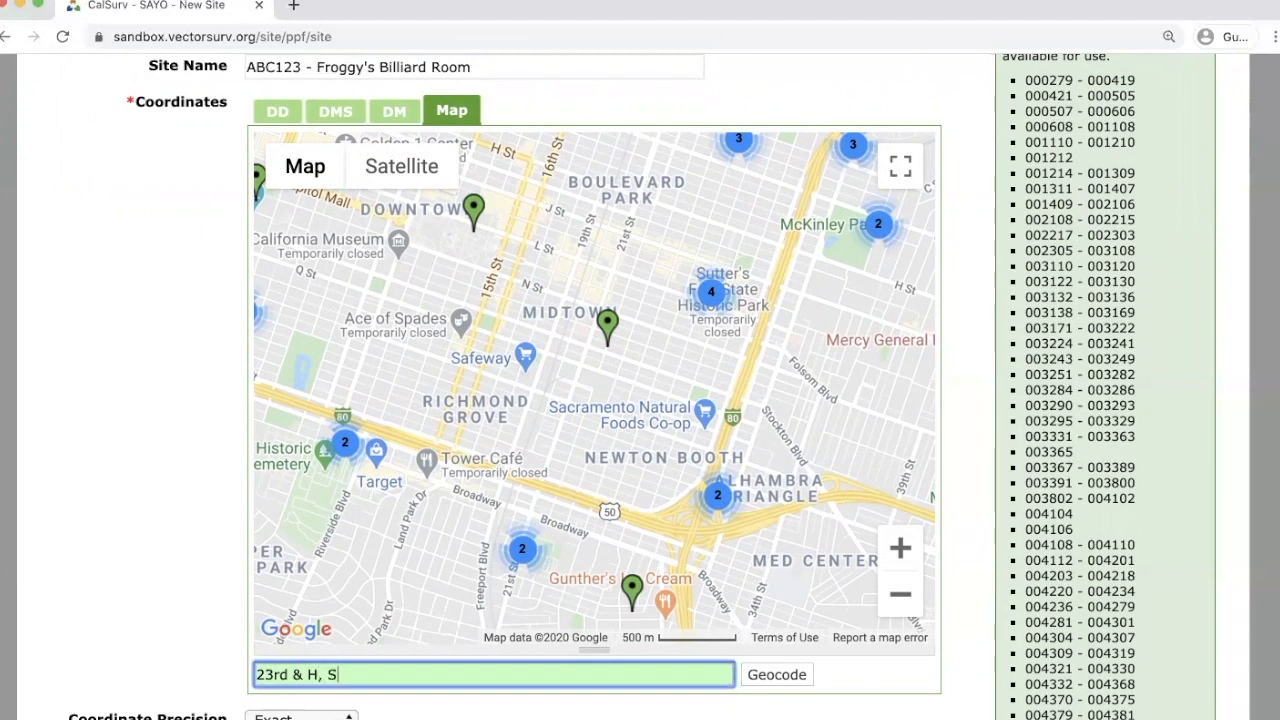
type("acramento")
Geocode the address, dropping a marker at latitude 38.577578, longitude -121.475297.
left_click(786, 677)
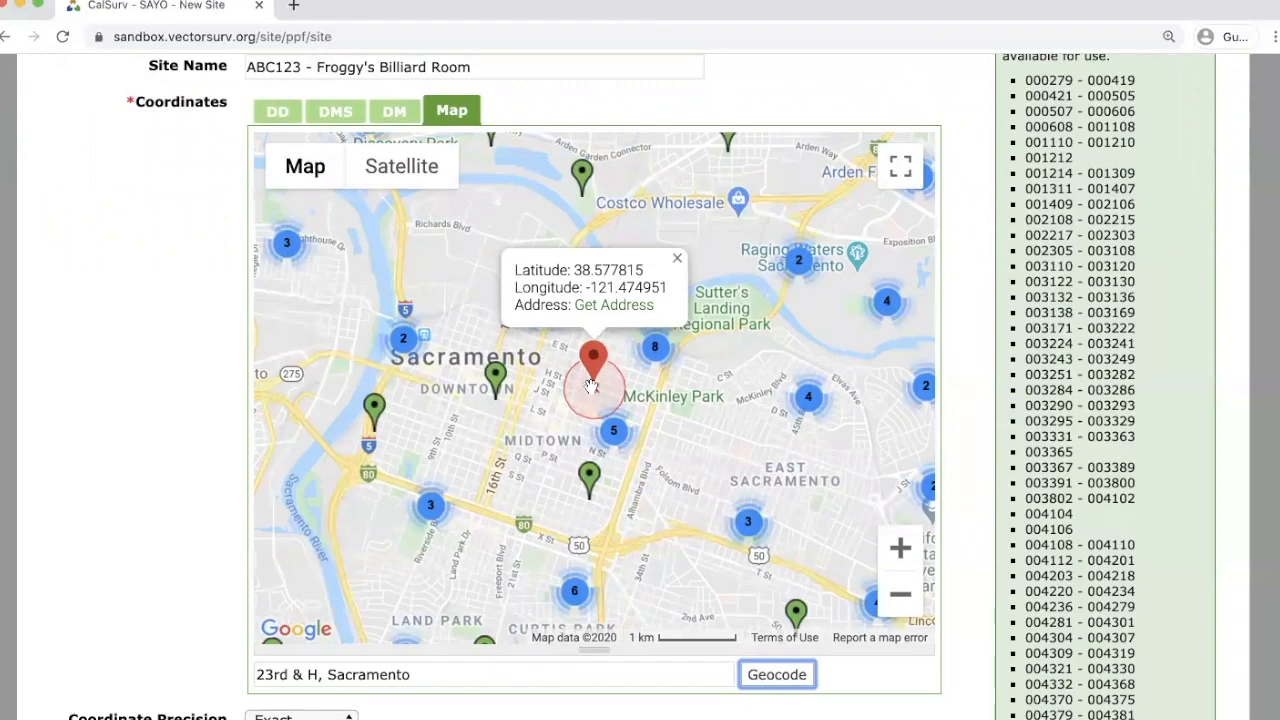
scroll(590, 385, "up", 4)
scroll(596, 388, "up", 2)
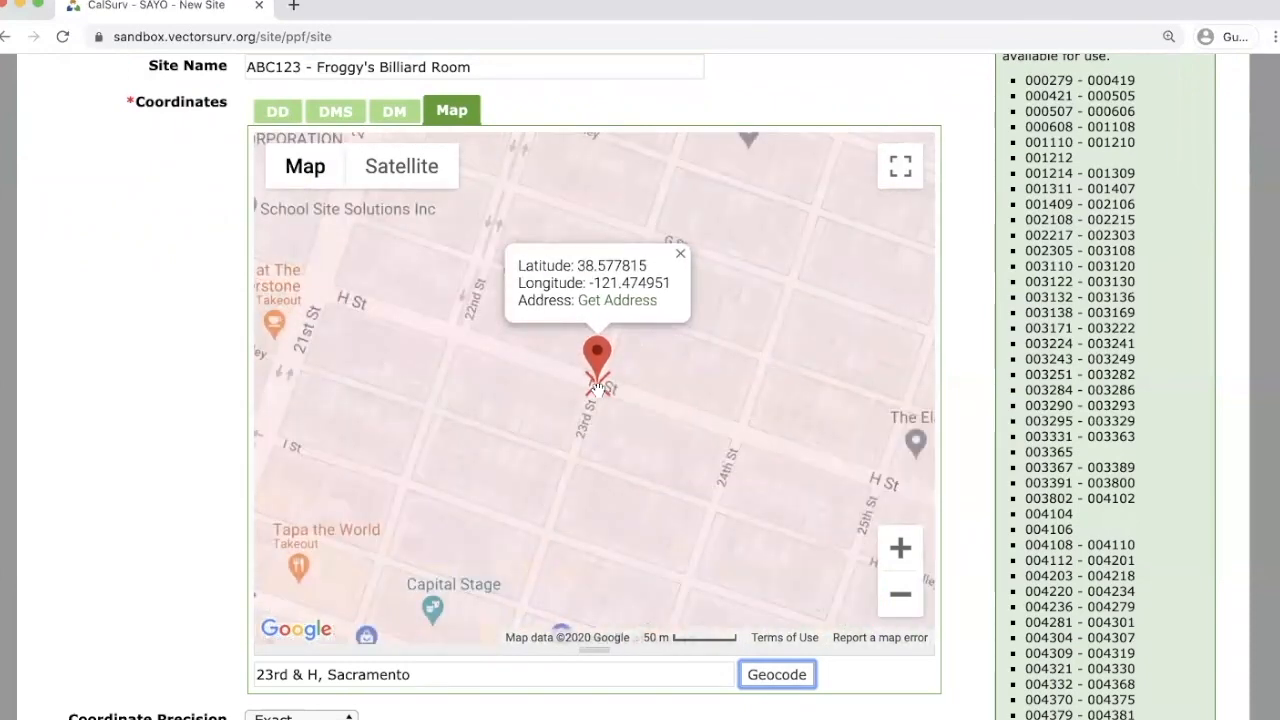
left_click(384, 173)
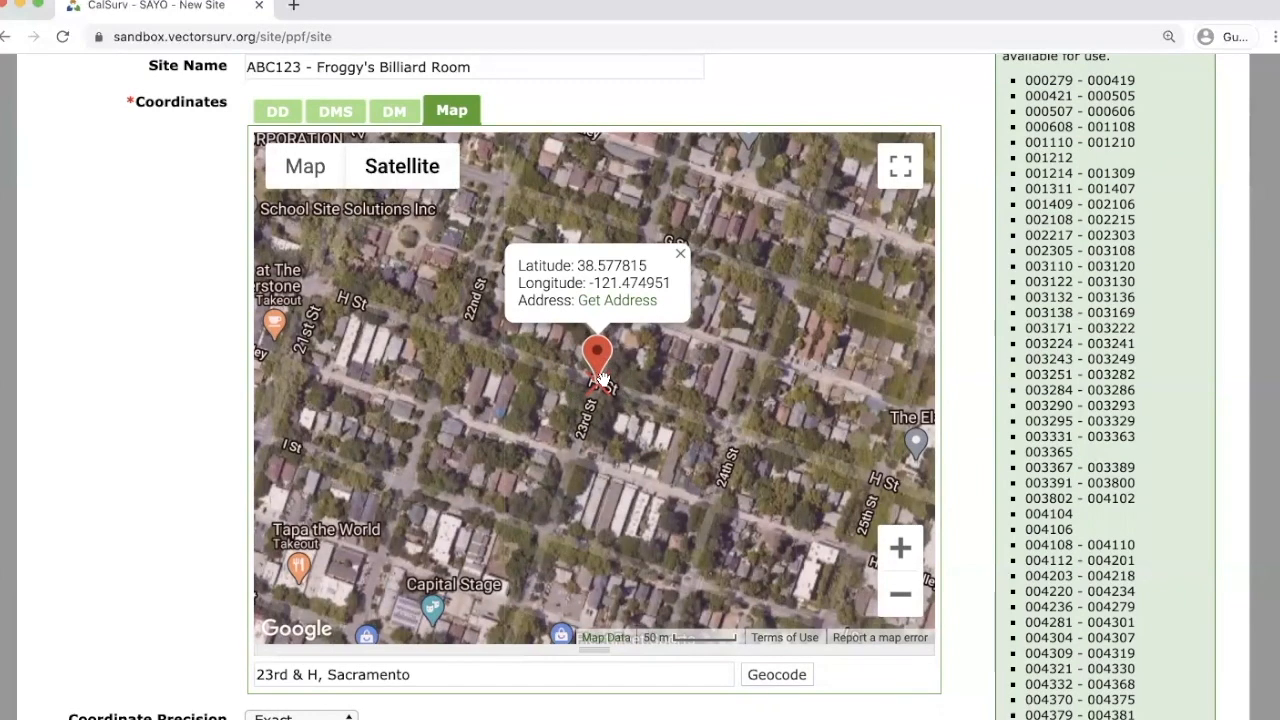
scroll(598, 380, "up", 3)
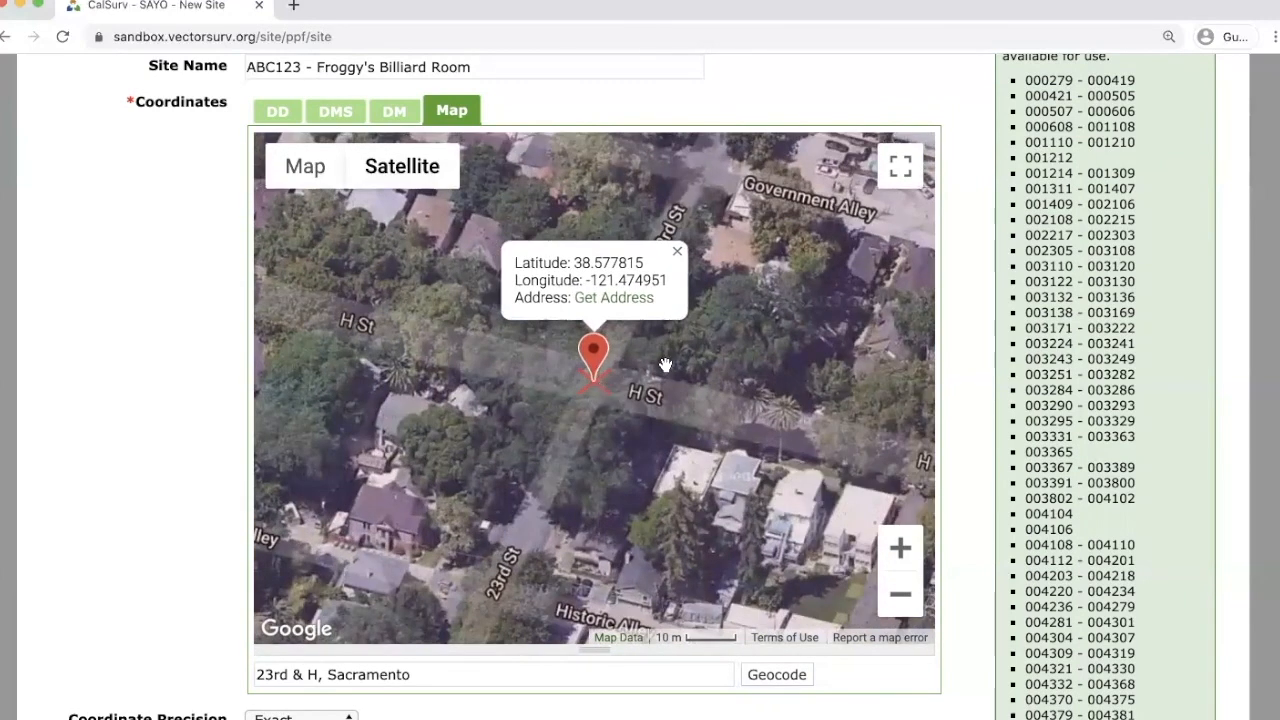
left_click(678, 253)
left_click_drag(597, 366, 448, 452)
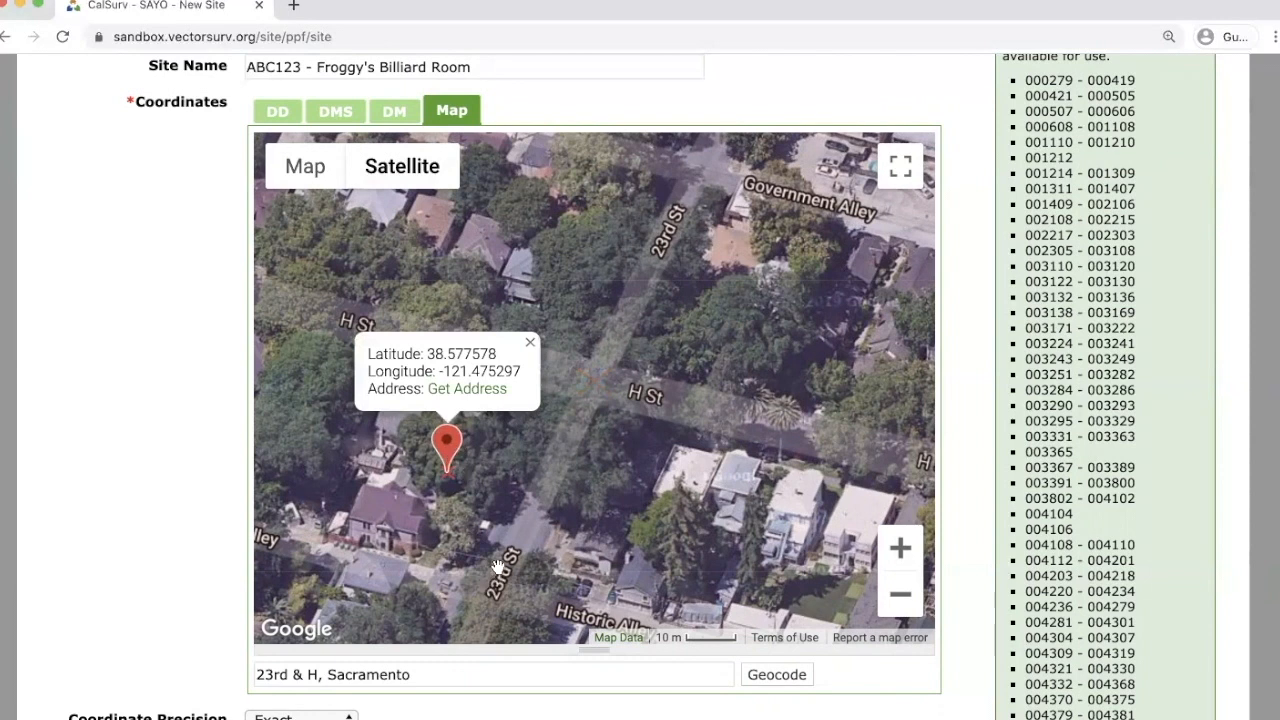
left_click(478, 394)
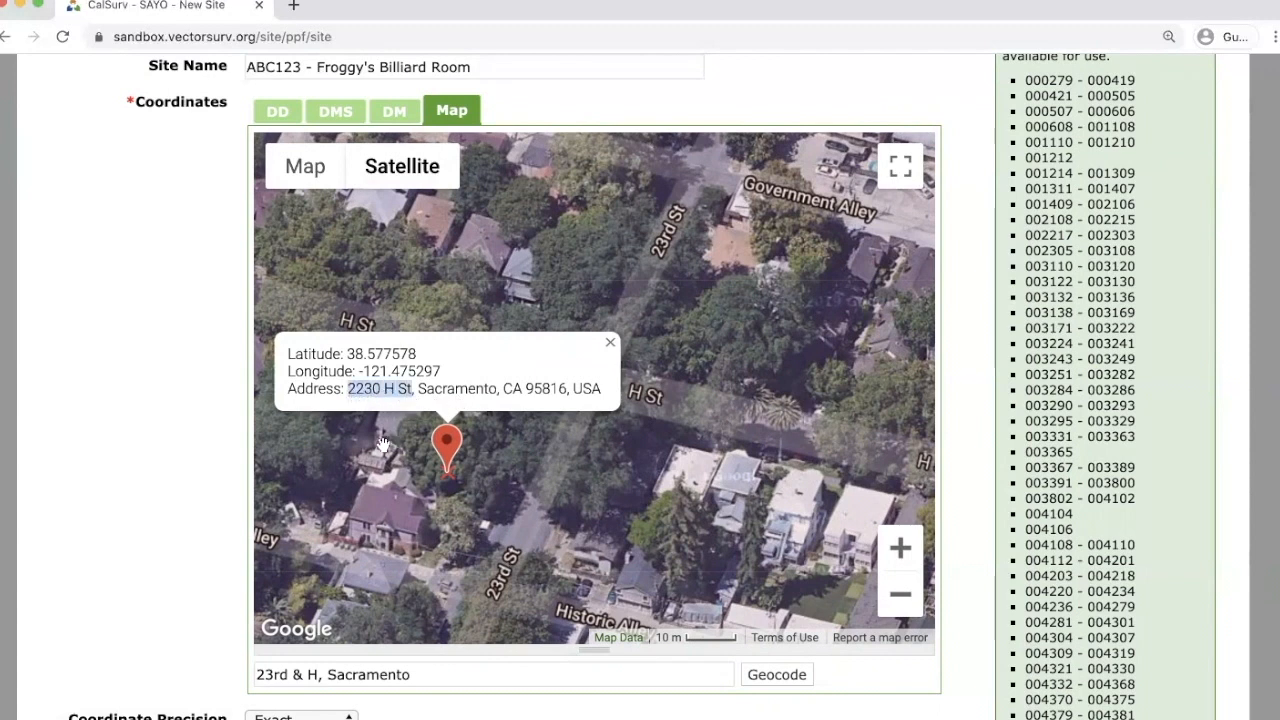
left_click(183, 438)
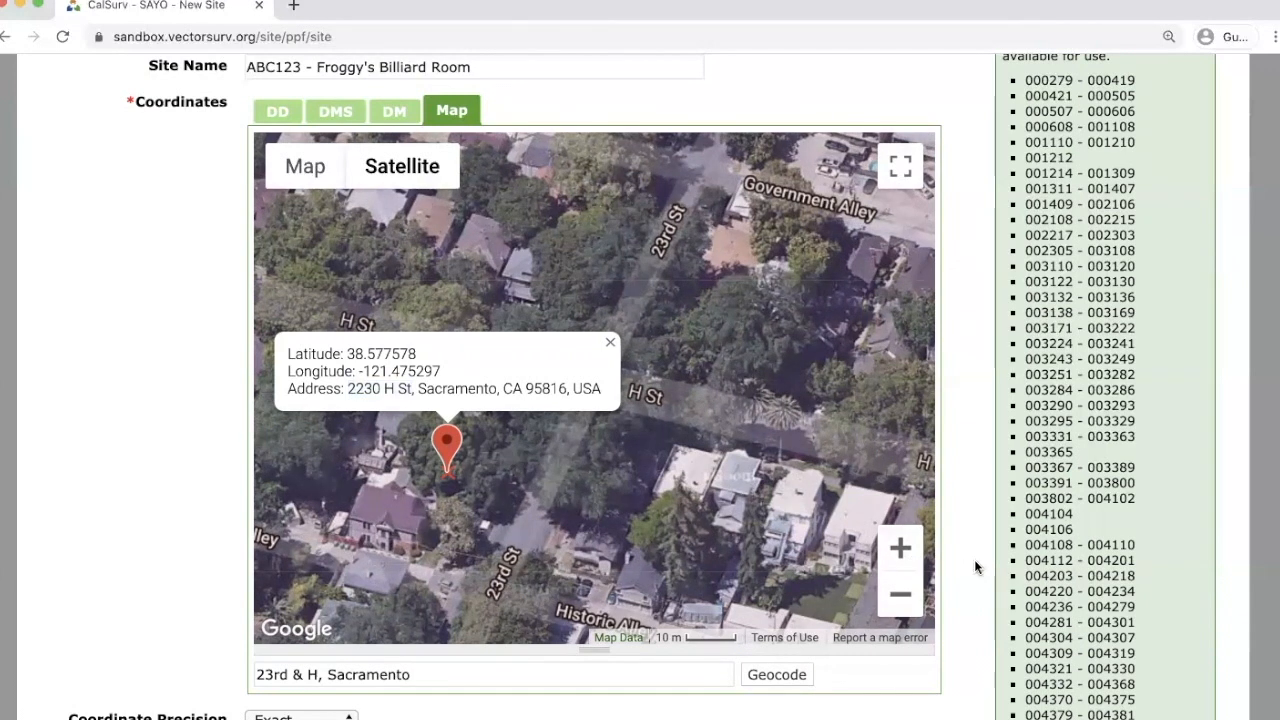
scroll(989, 556, "down", 3)
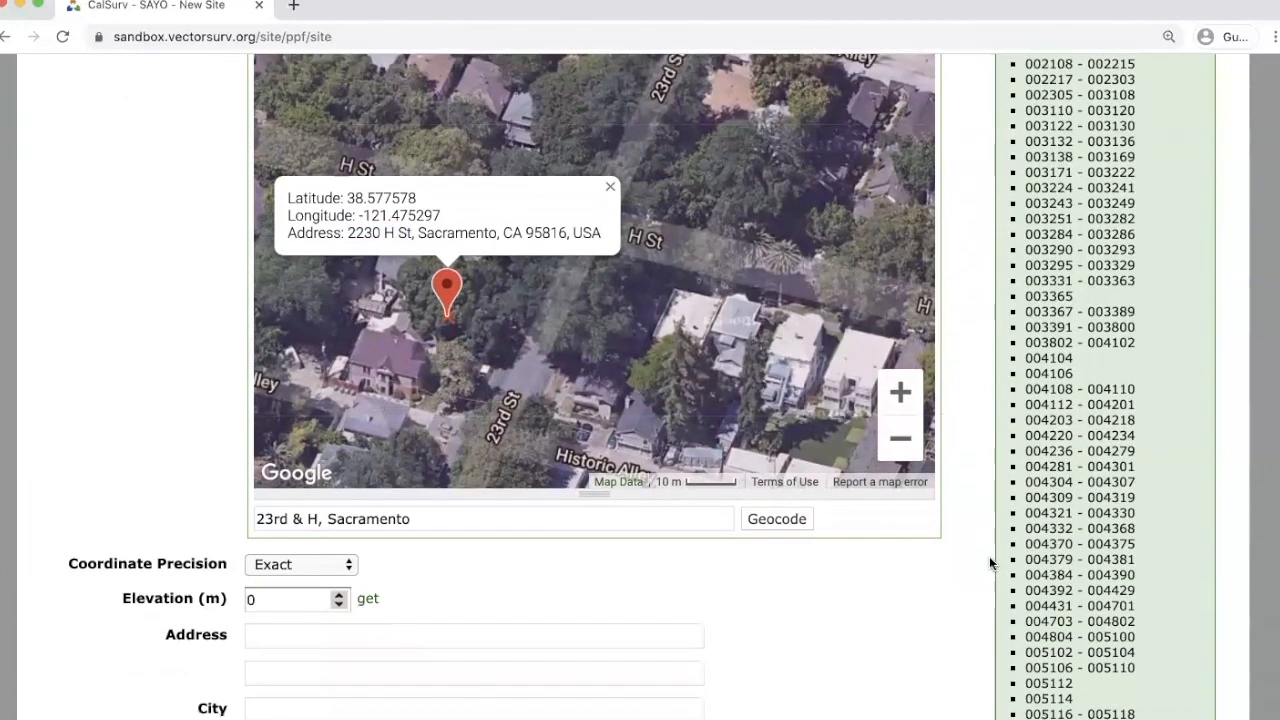
scroll(945, 523, "down", 3)
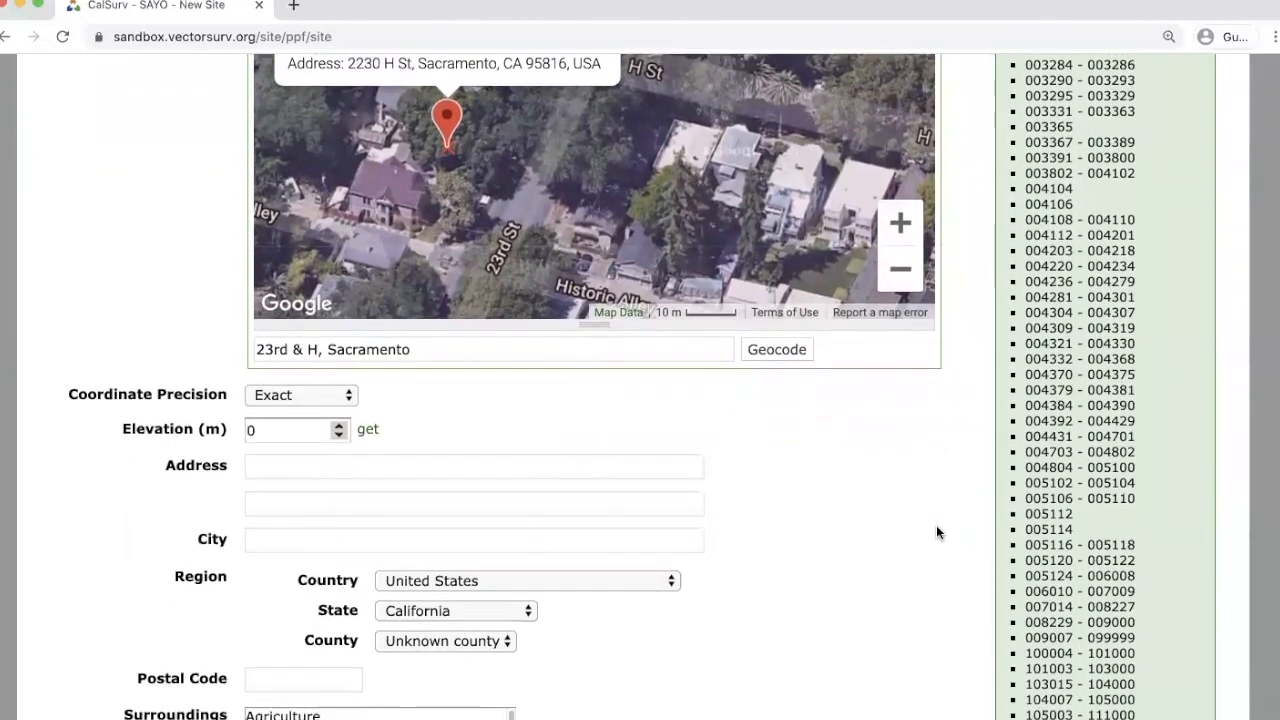
scroll(936, 532, "down", 1)
left_click(346, 432)
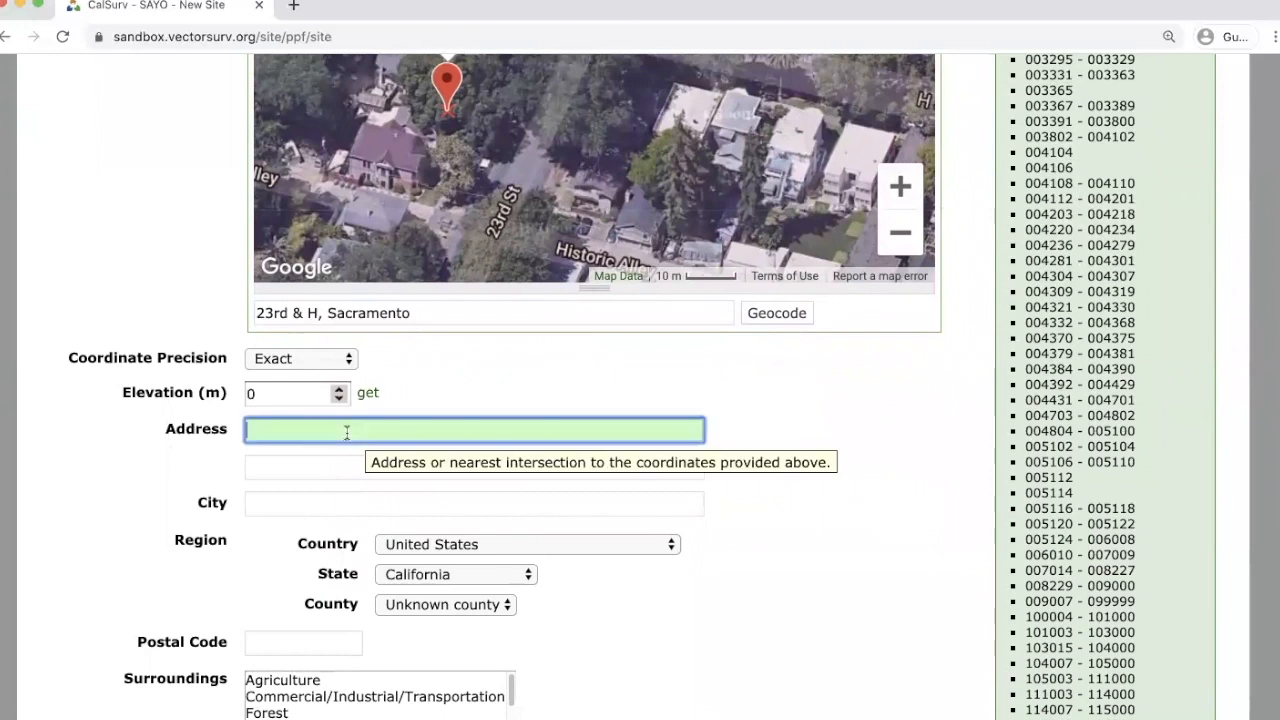
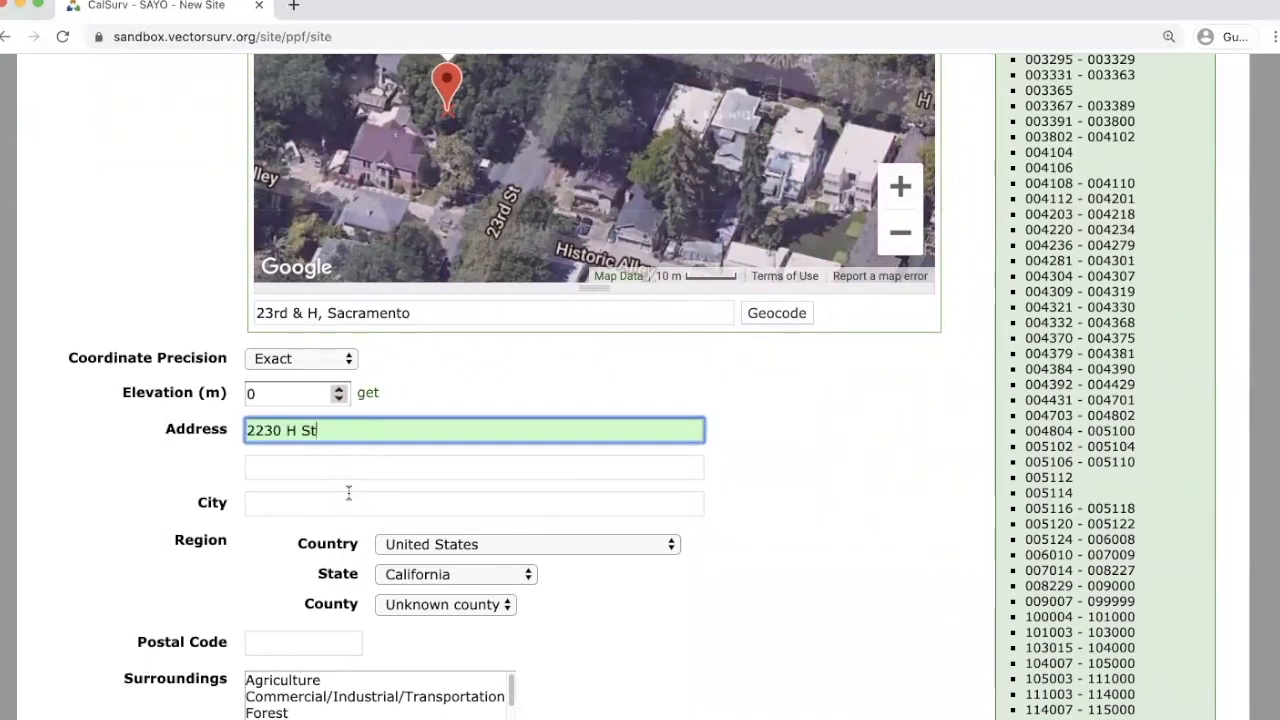
left_click(345, 502)
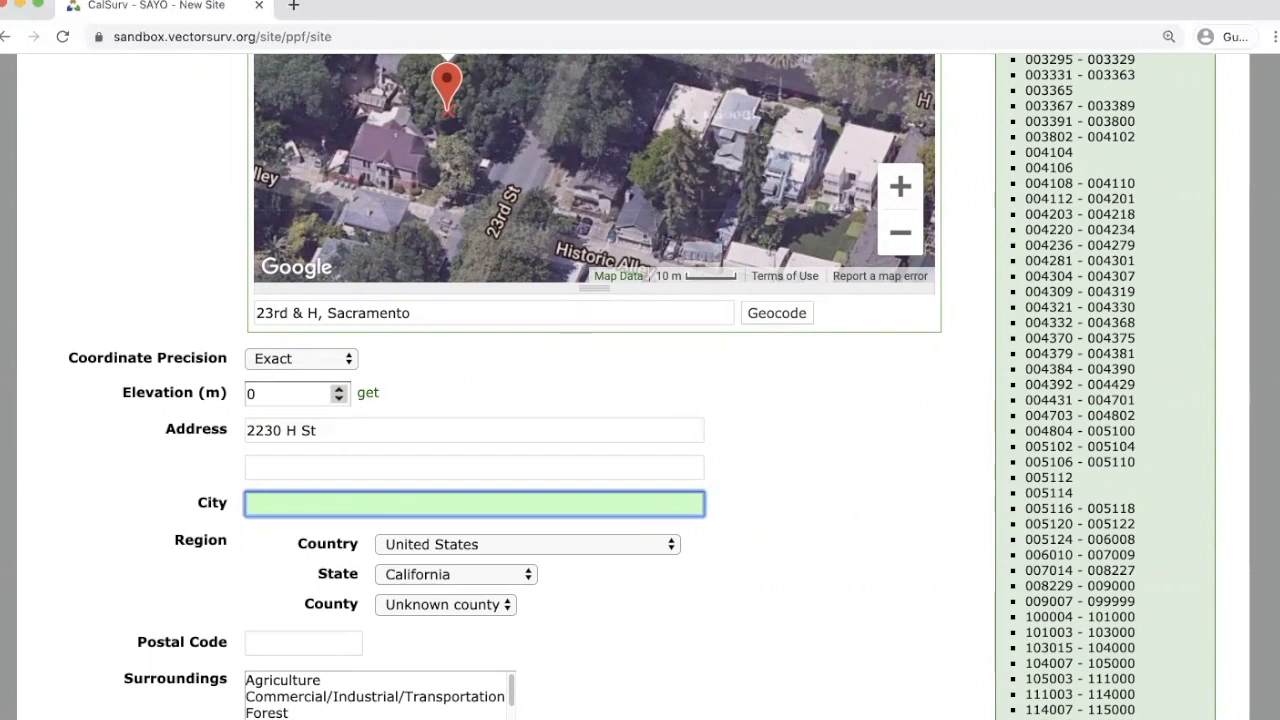
type("Sacramento")
key("Return")
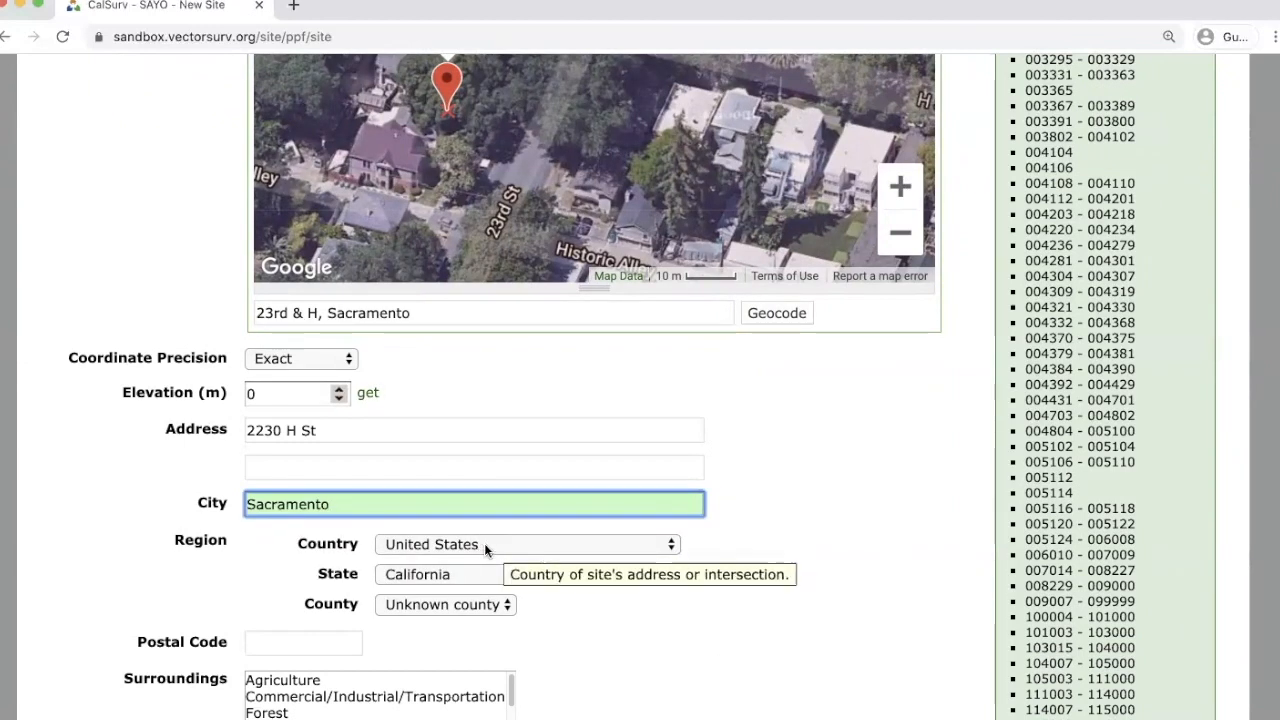
Choose Sacramento as the county and set the postal code to 95816.
left_click(495, 603)
type("s")
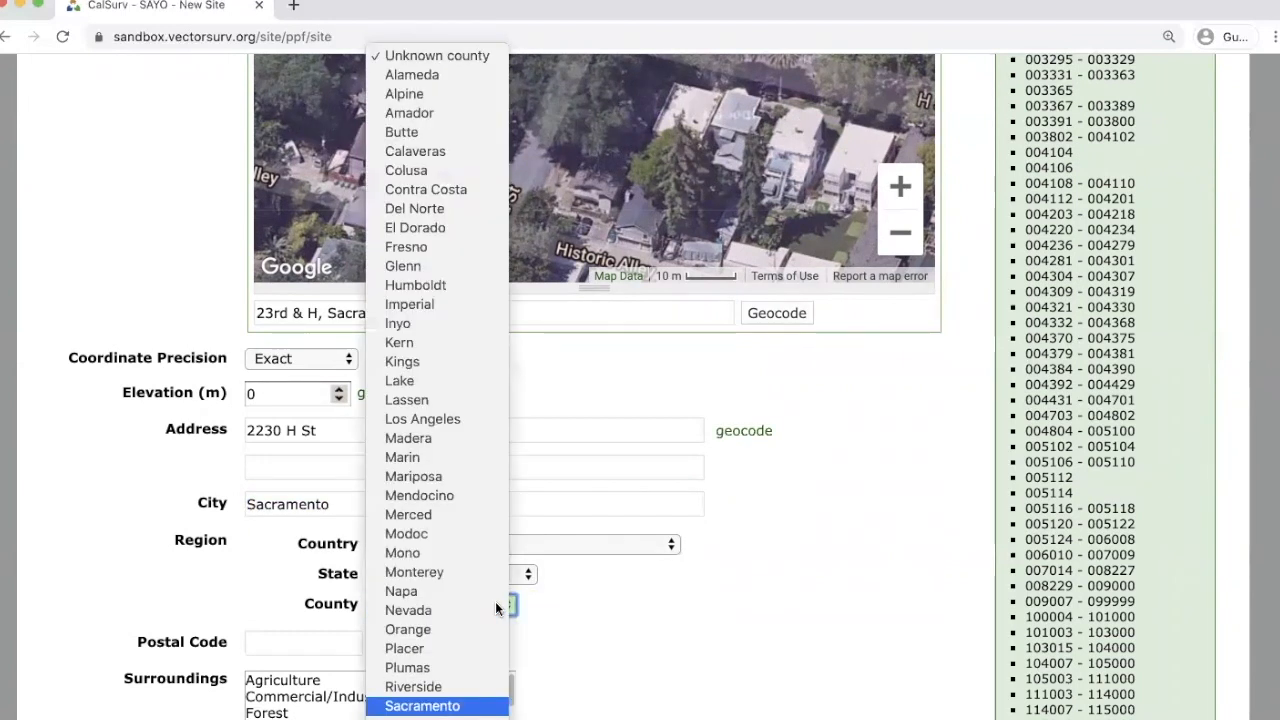
key("Return")
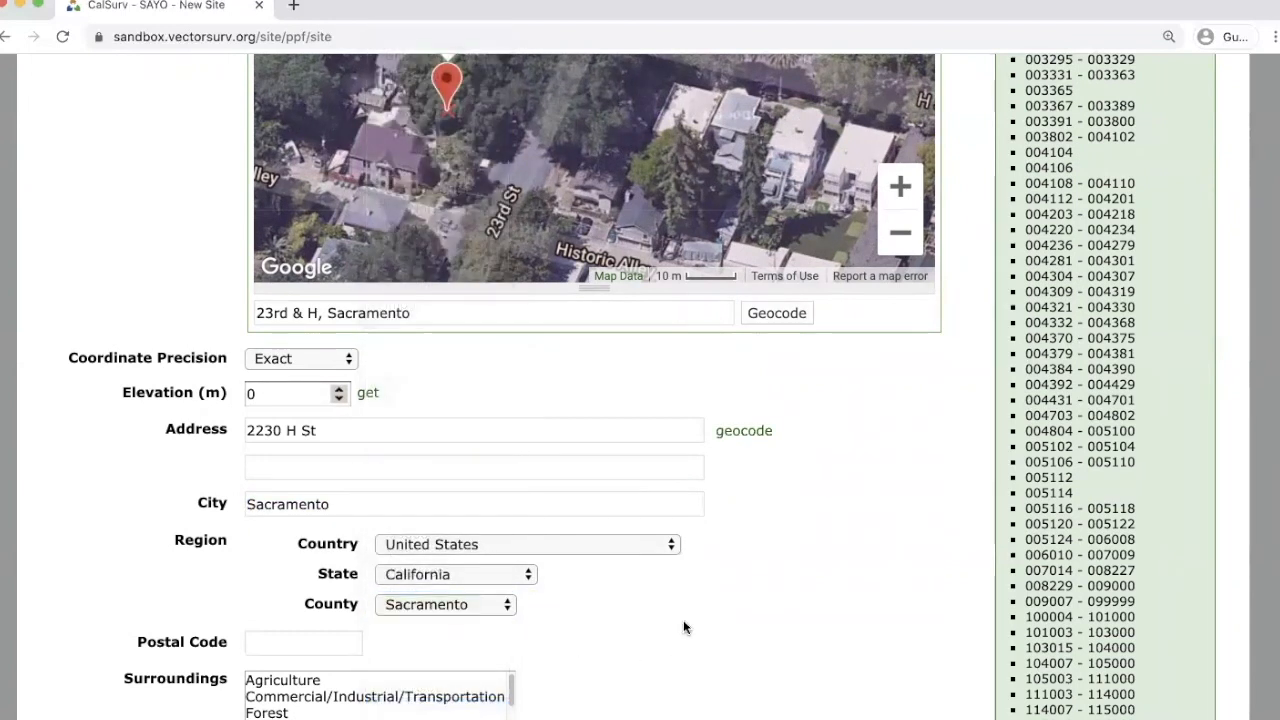
scroll(730, 621, "down", 2)
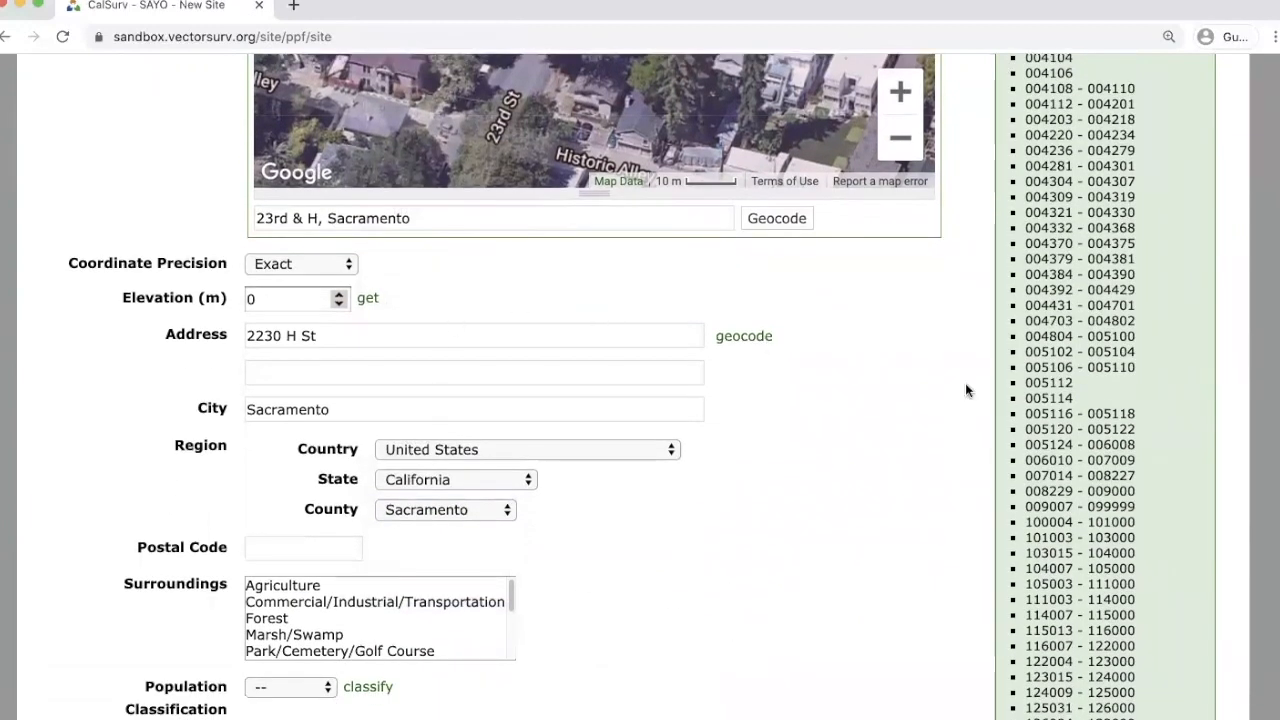
scroll(966, 390, "up", 4)
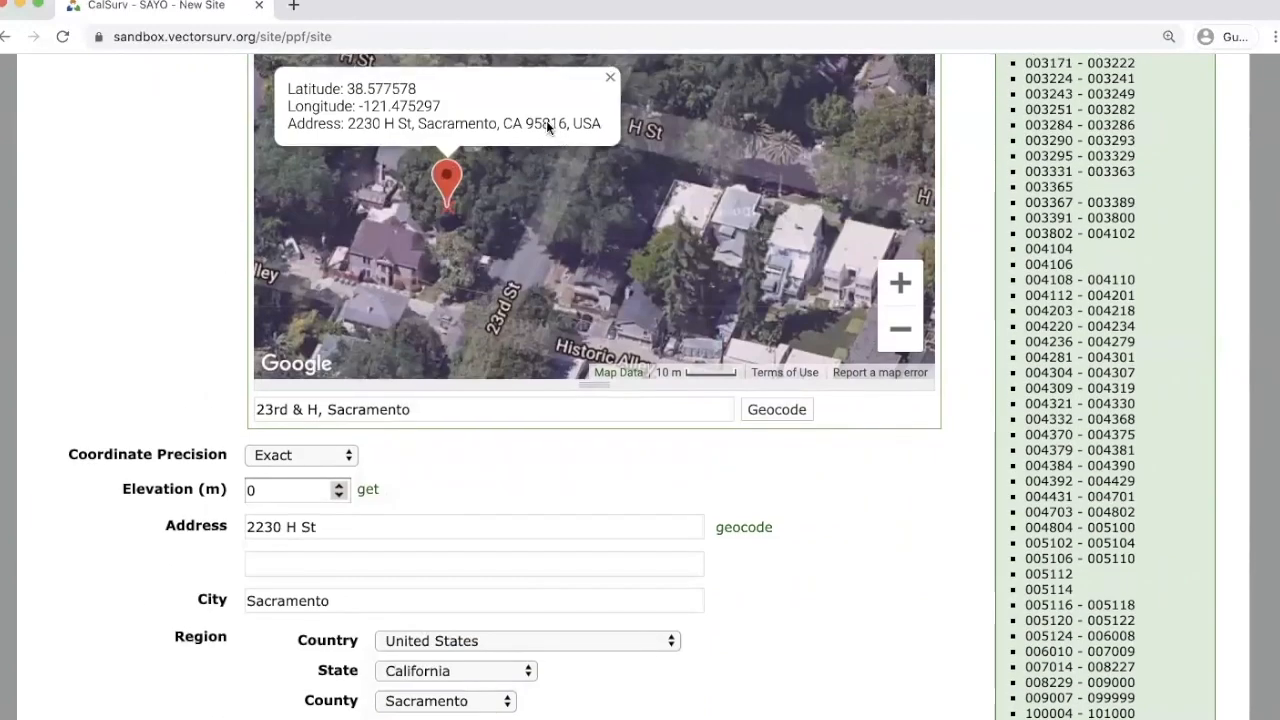
scroll(830, 510, "down", 2)
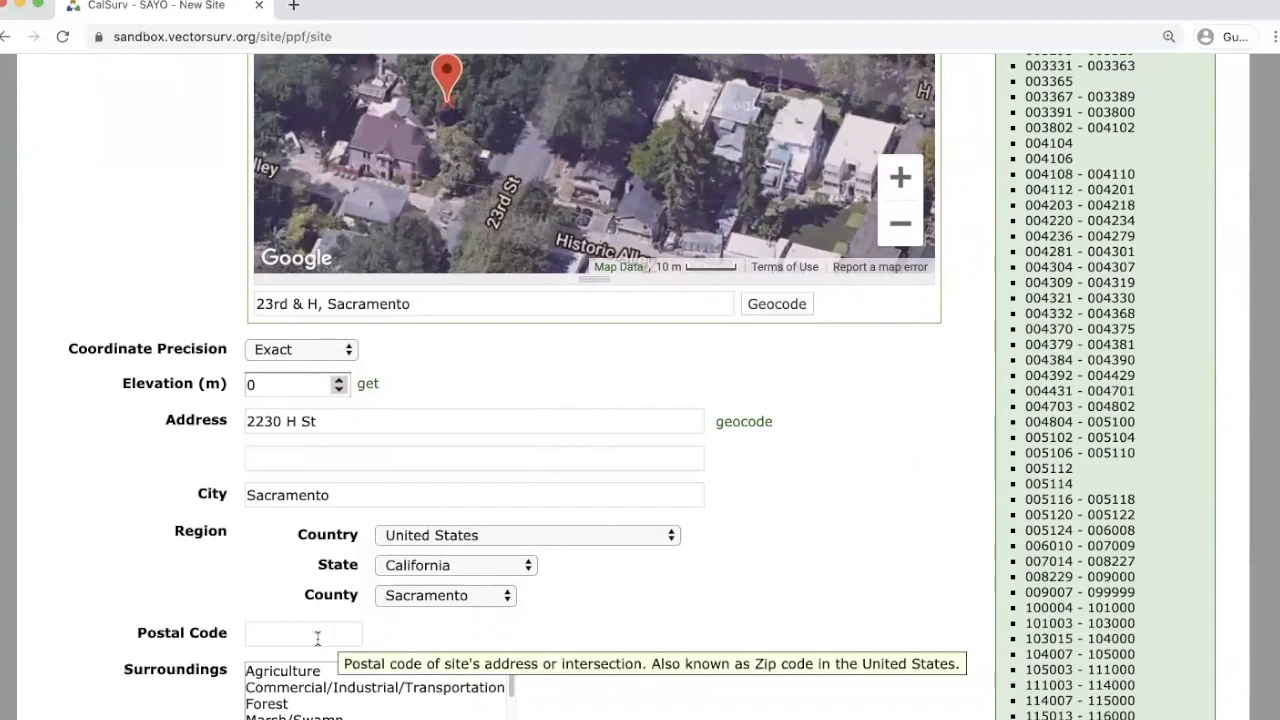
left_click(317, 638)
type("95360")
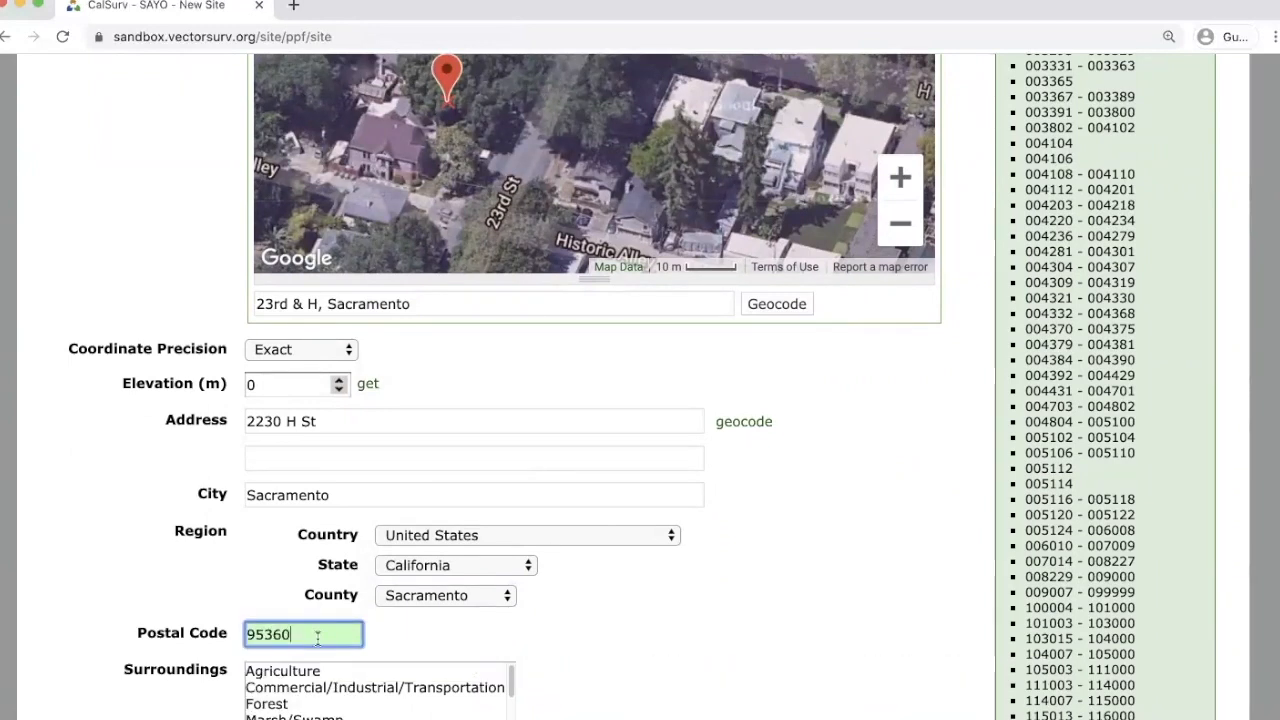
key("BackSpace")
key("BackSpace")
key("BackSpace")
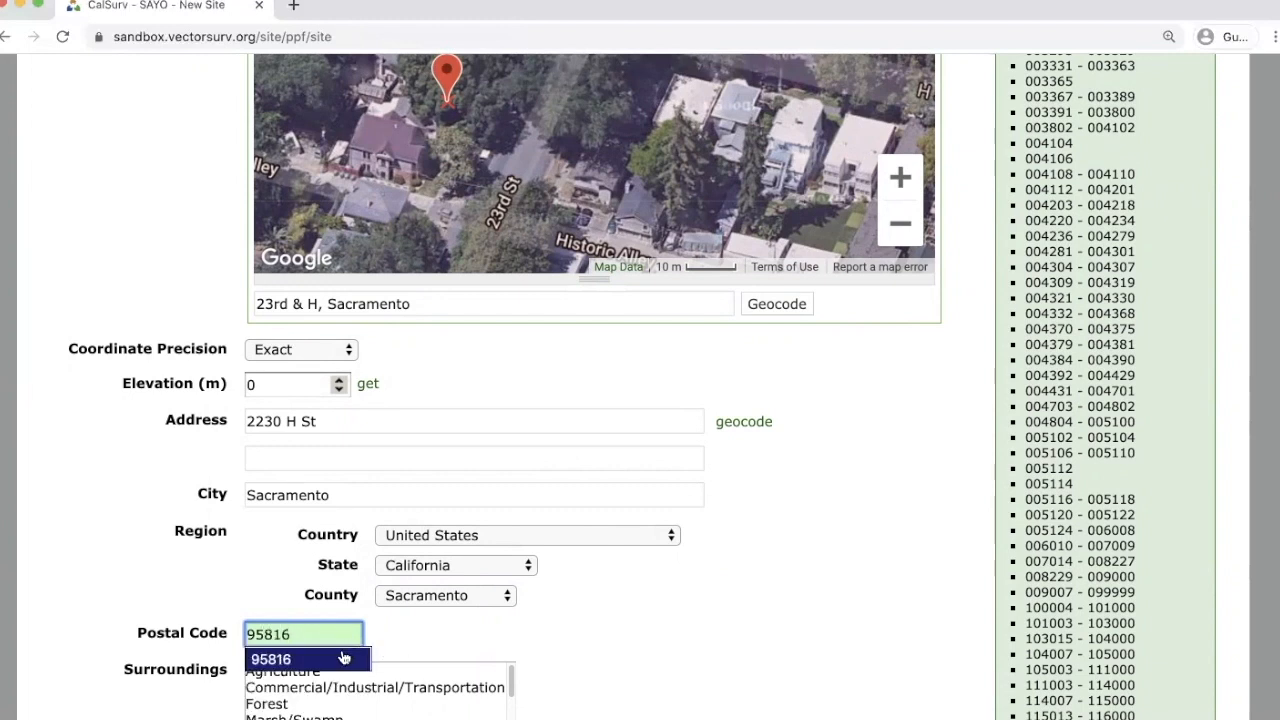
left_click(344, 656)
left_click(766, 686)
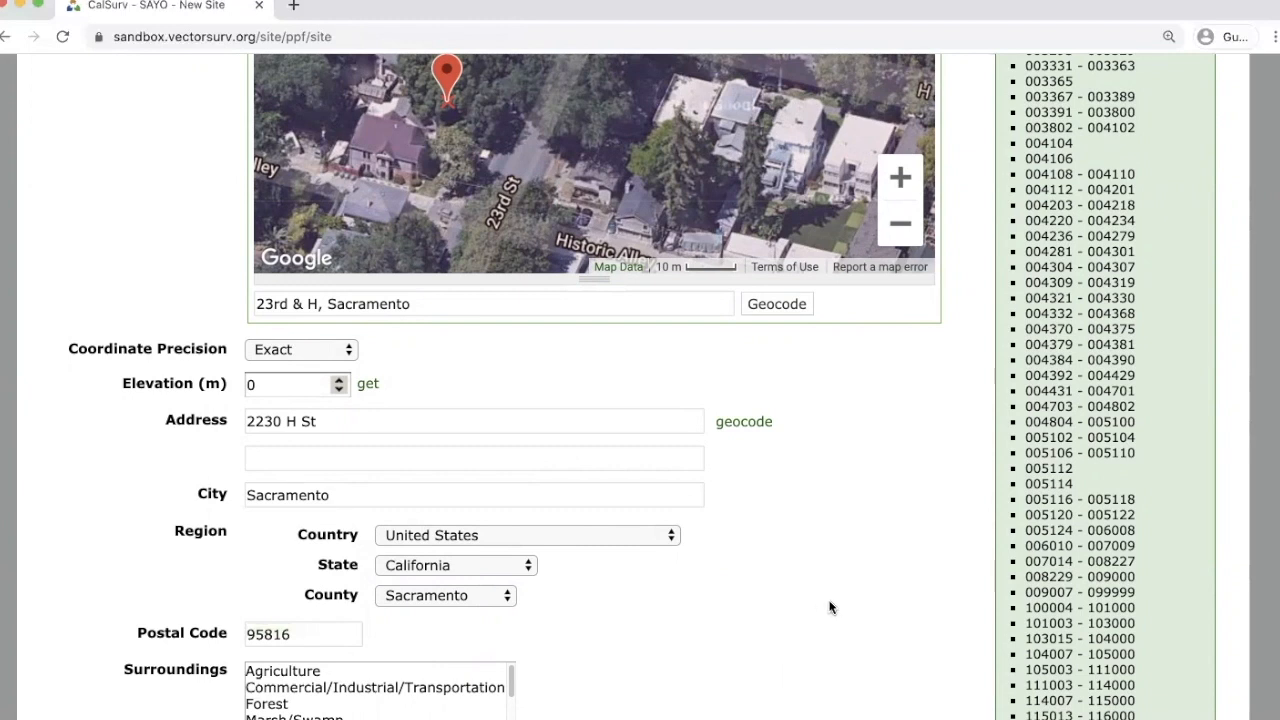
scroll(830, 609, "down", 2)
scroll(829, 609, "down", 2)
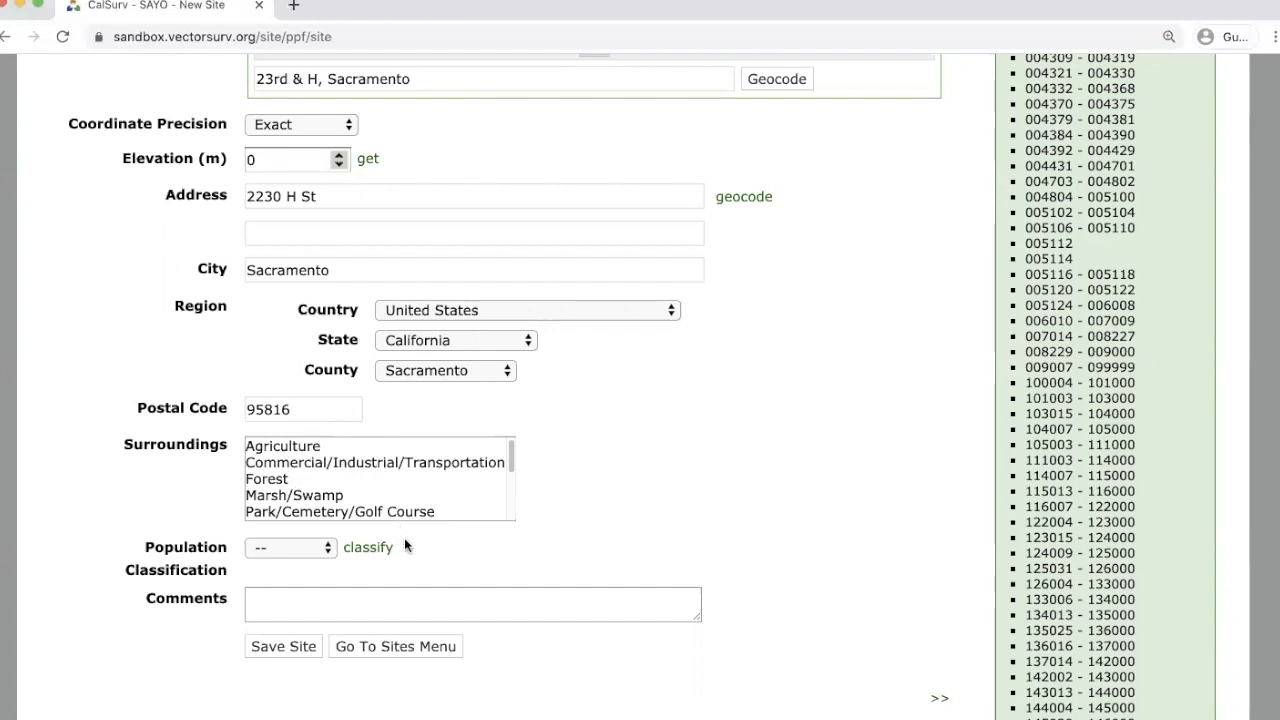
Classify the population as Urban and save, creating site 000279.
scroll(835, 459, "down", 1)
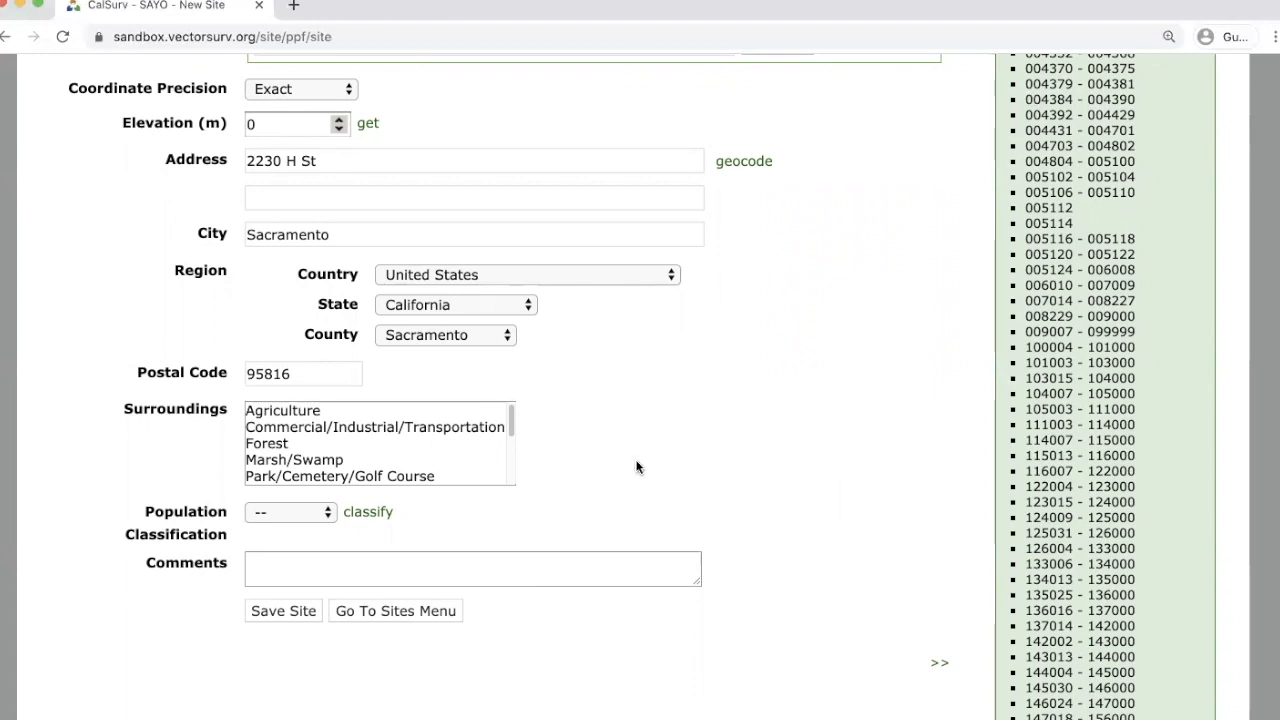
left_click(330, 514)
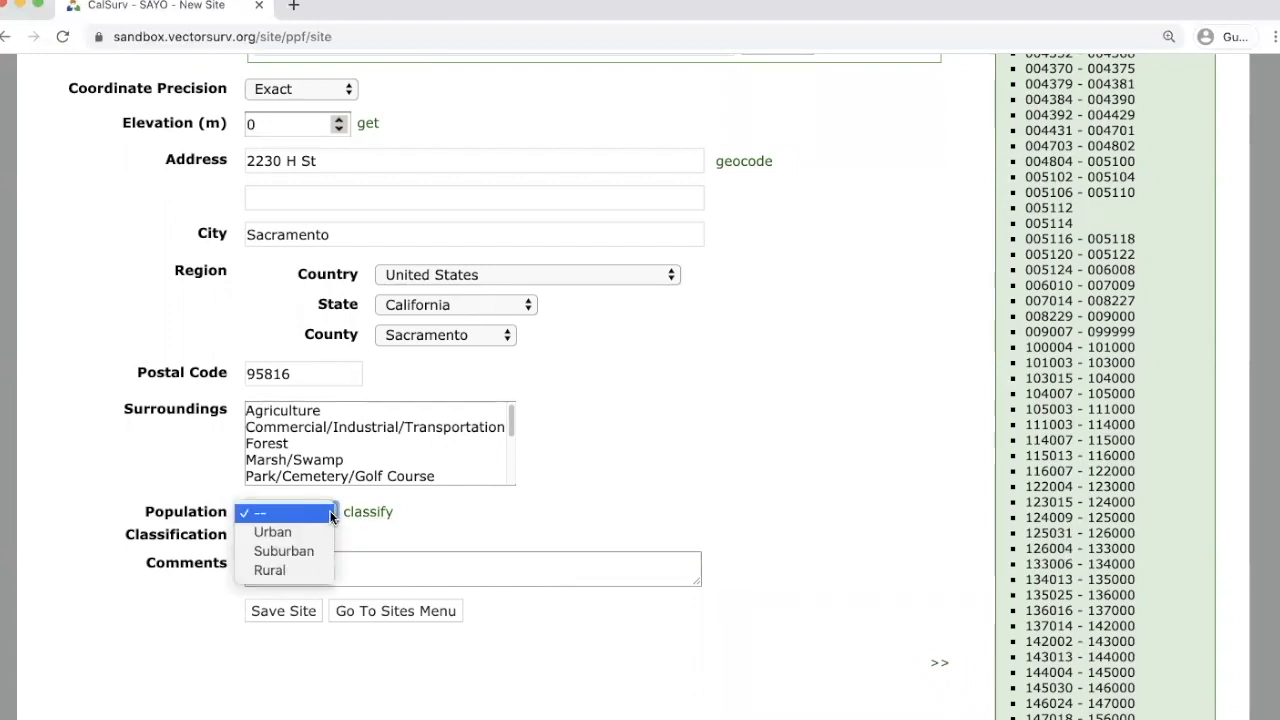
left_click(388, 529)
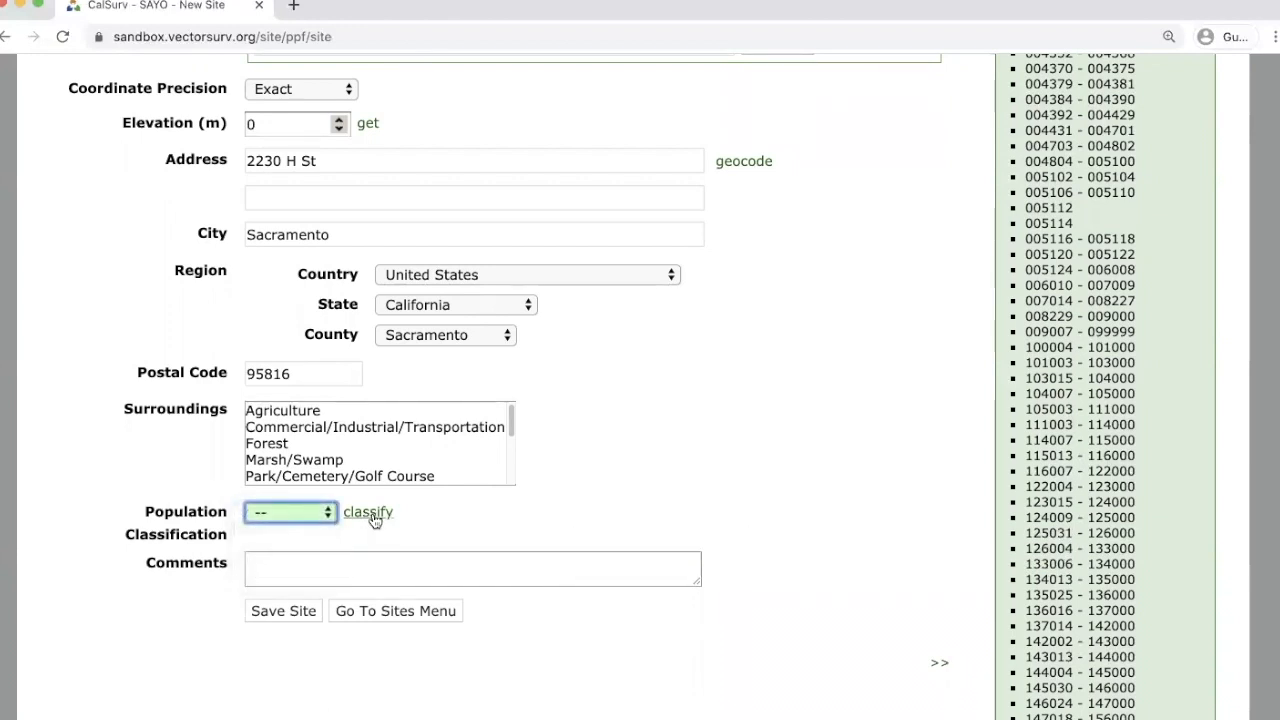
left_click(372, 514)
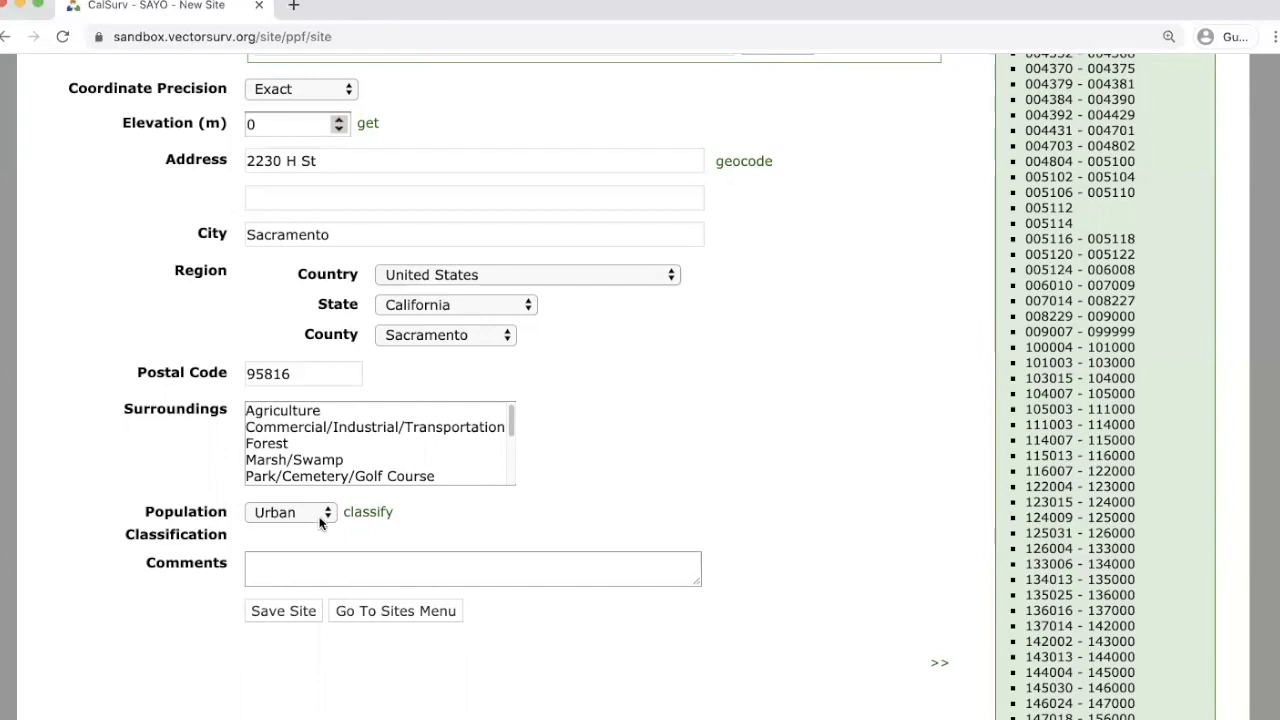
left_click(293, 612)
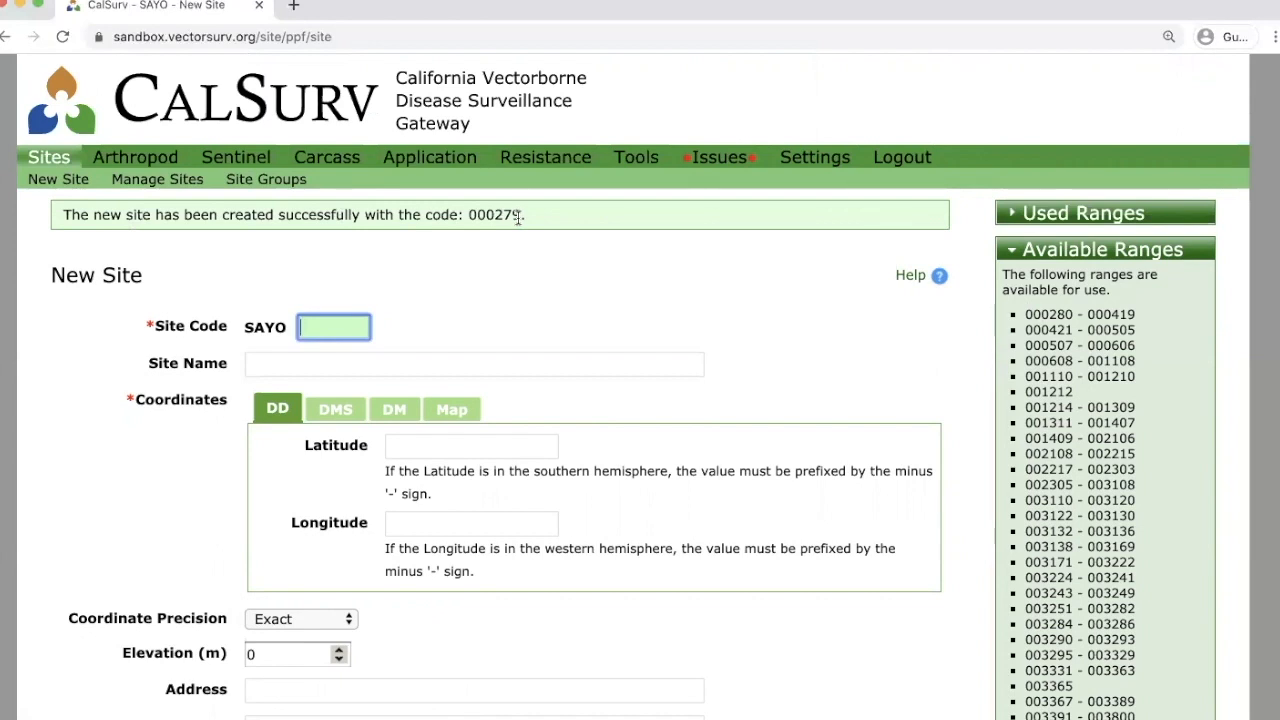
Open the Manage Sites list and sort it by code ascending, starting with 000000.
left_click(57, 160)
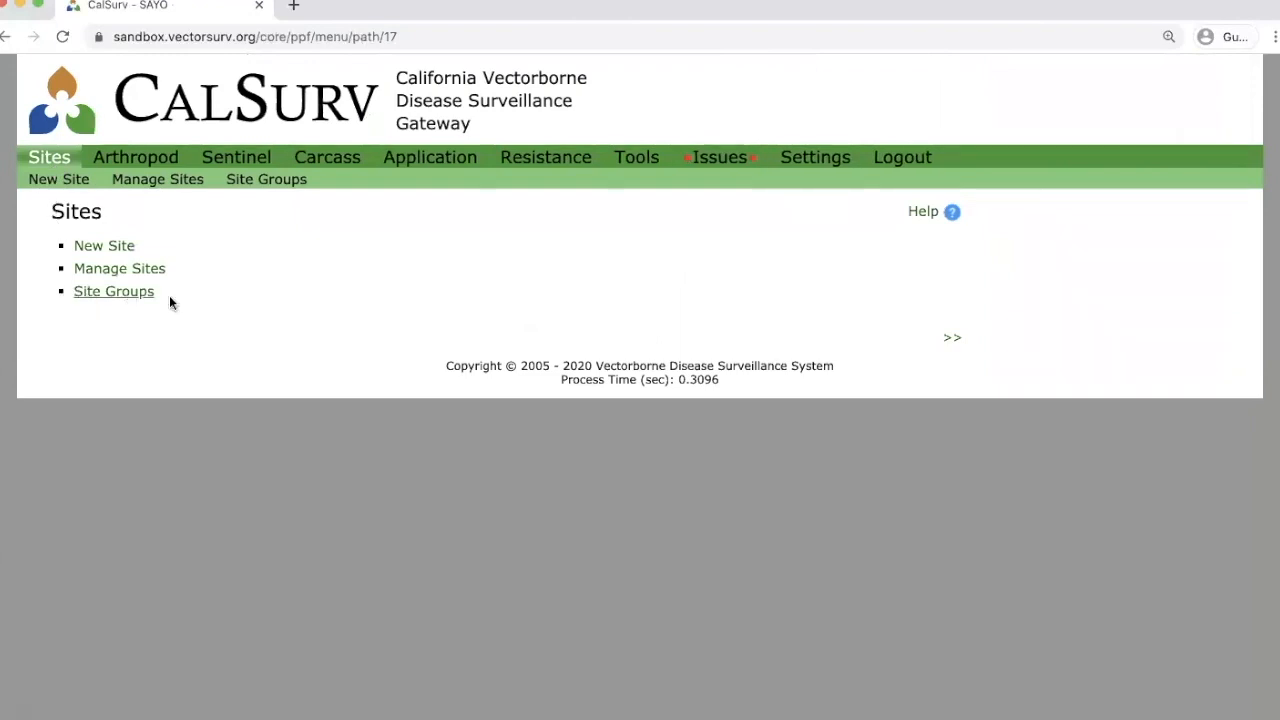
left_click(150, 272)
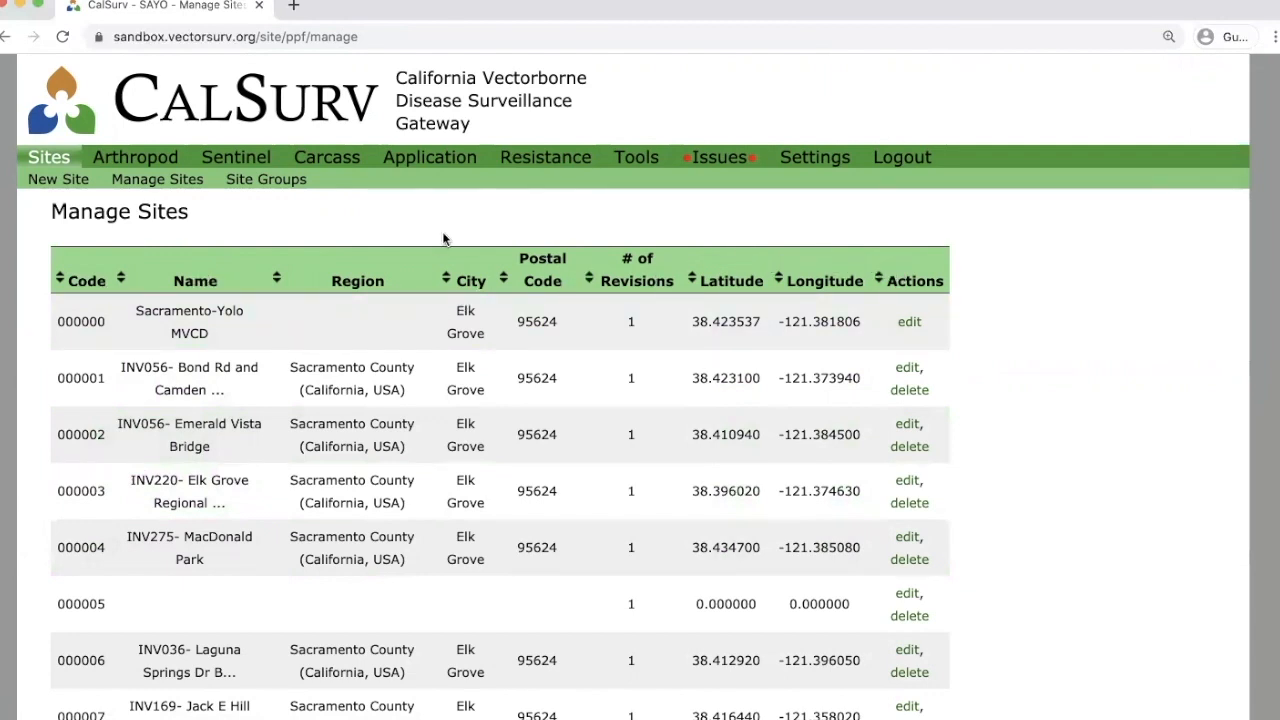
left_click(362, 283)
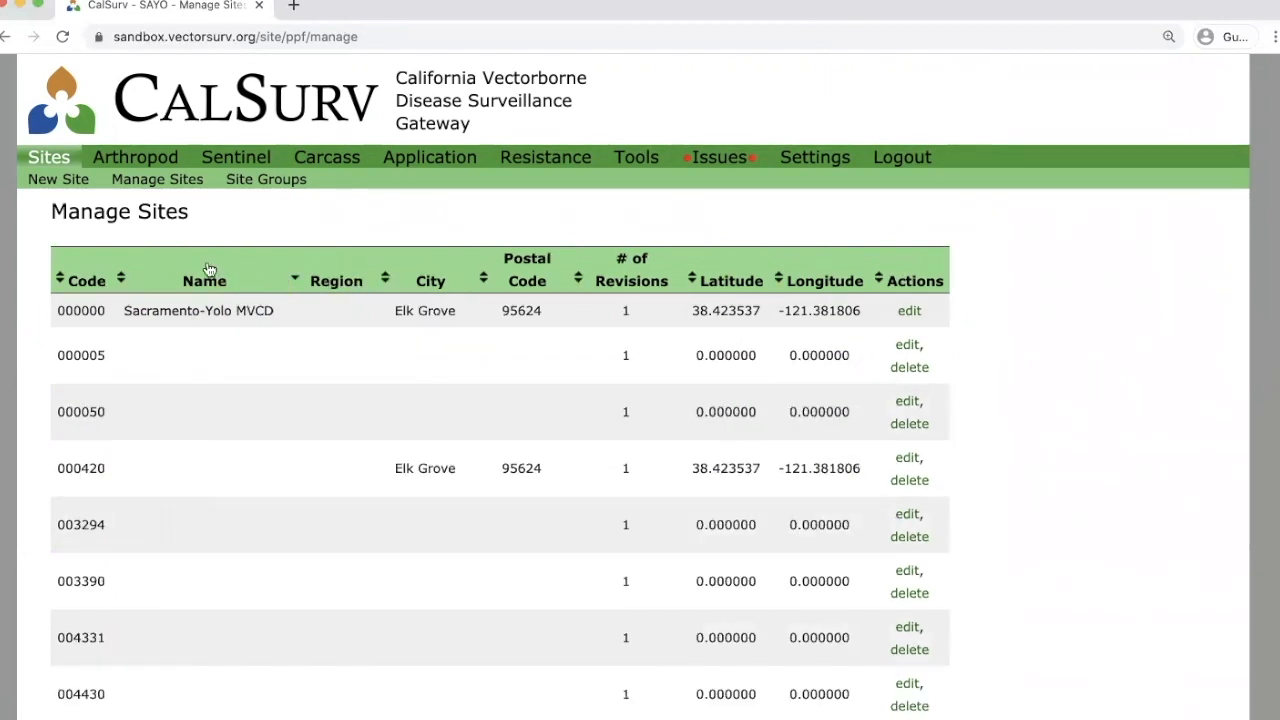
left_click(324, 281)
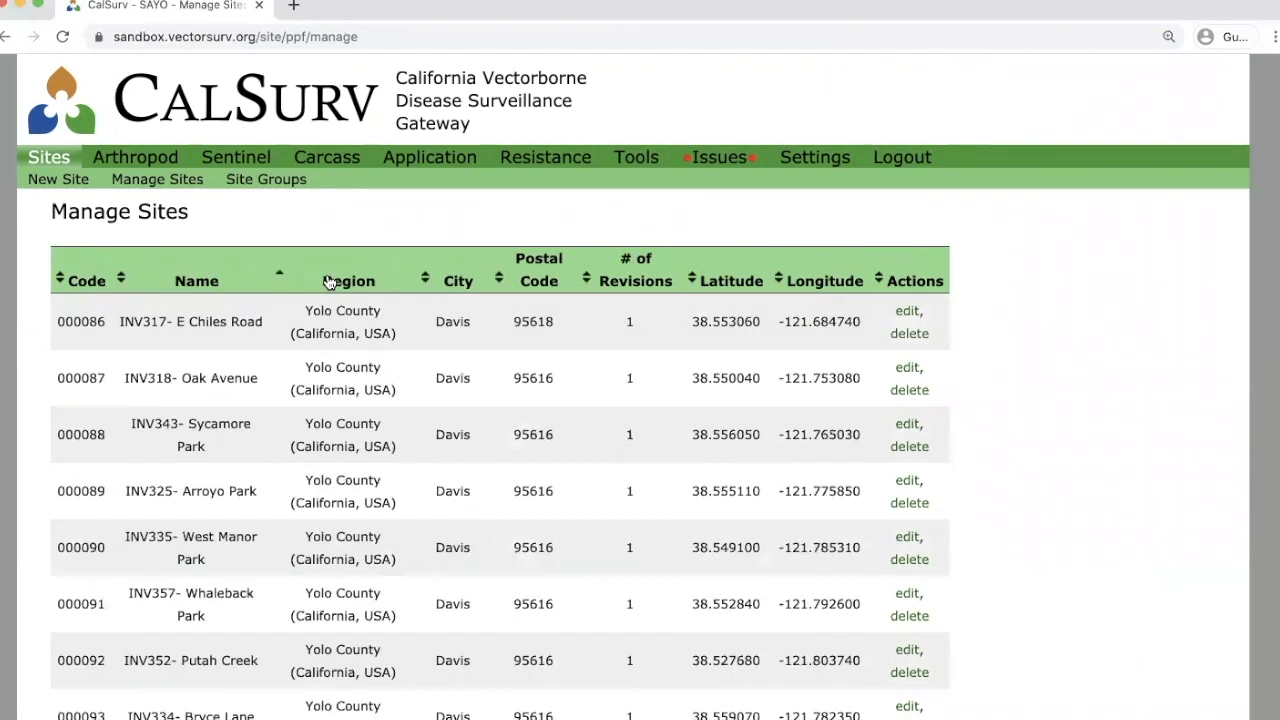
left_click(207, 281)
left_click(207, 281)
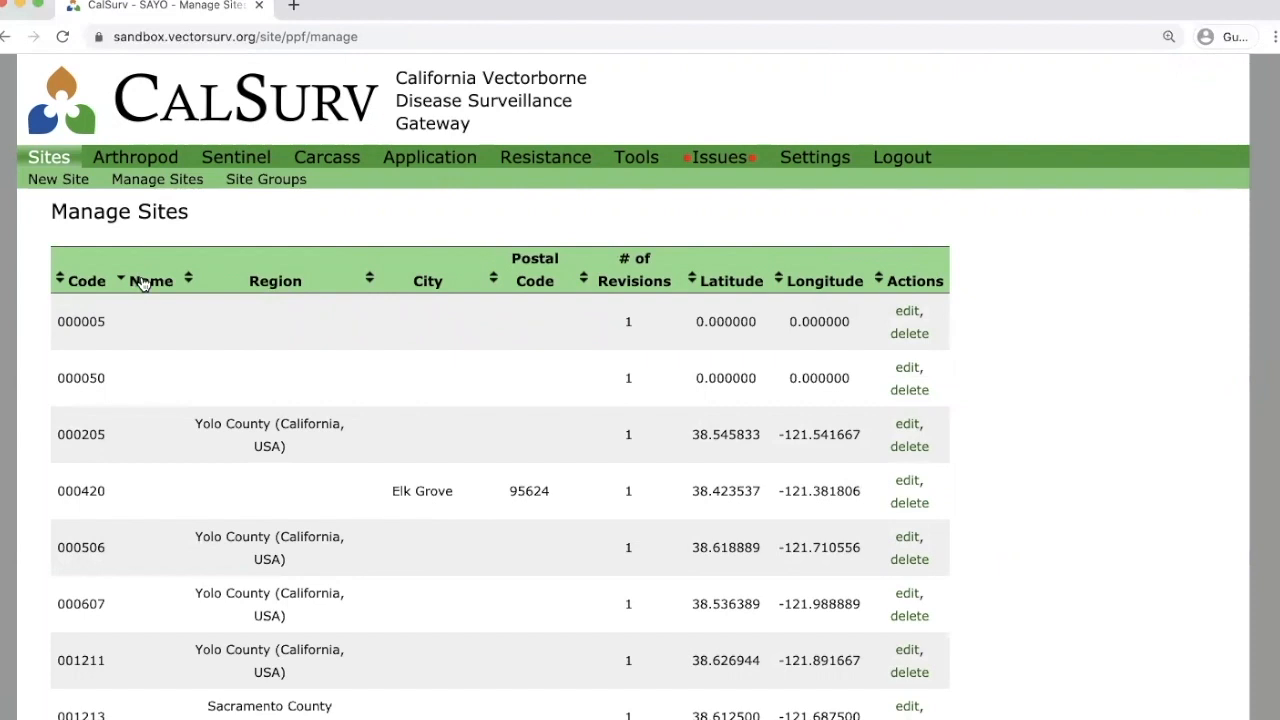
left_click(141, 281)
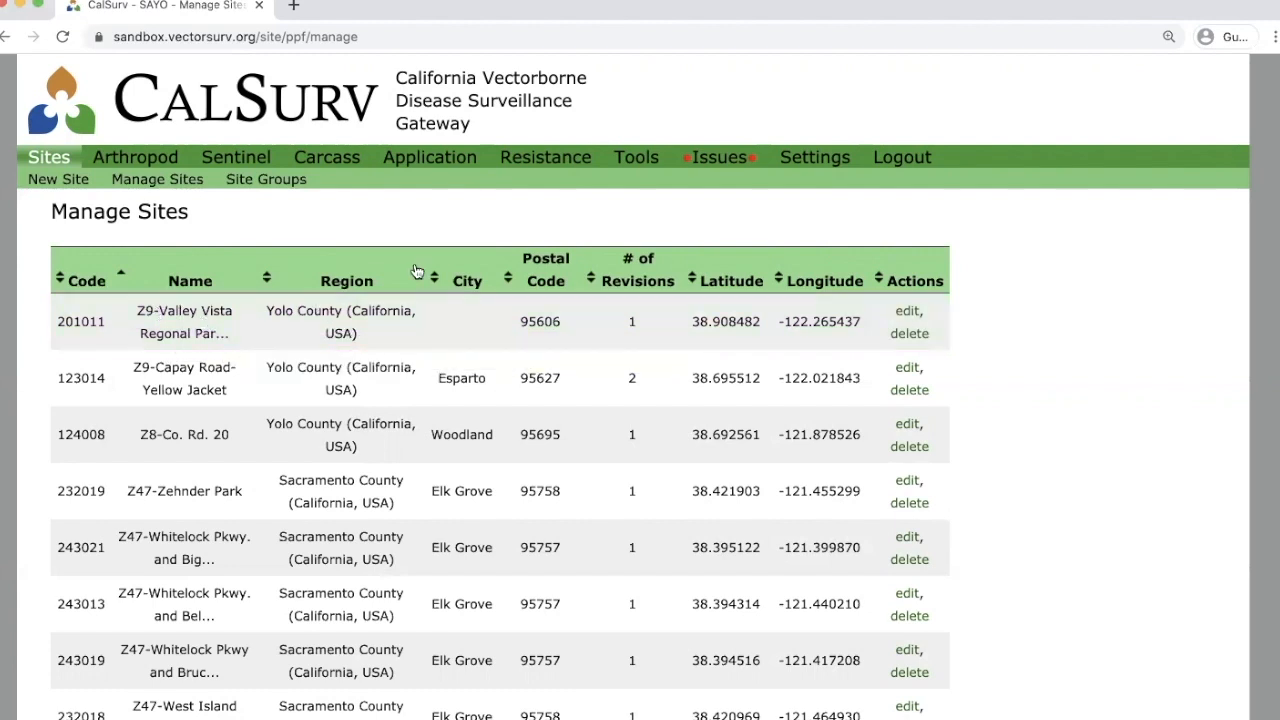
left_click(455, 283)
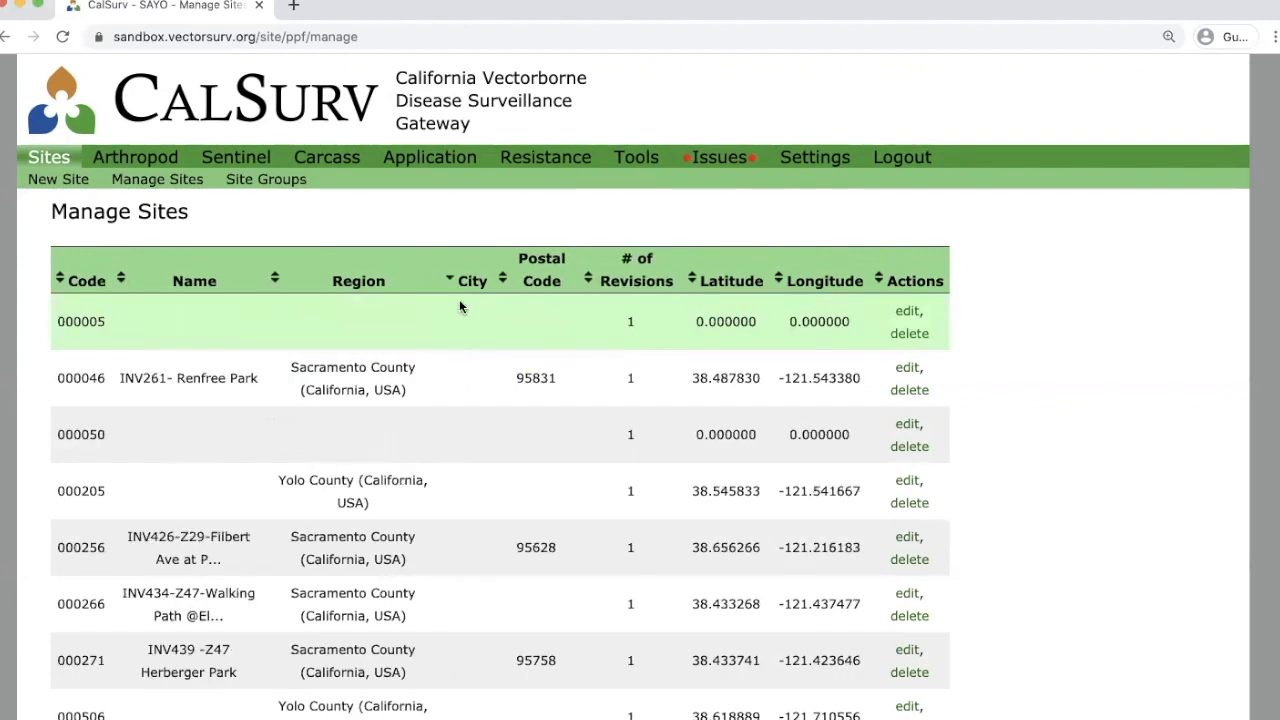
left_click(465, 284)
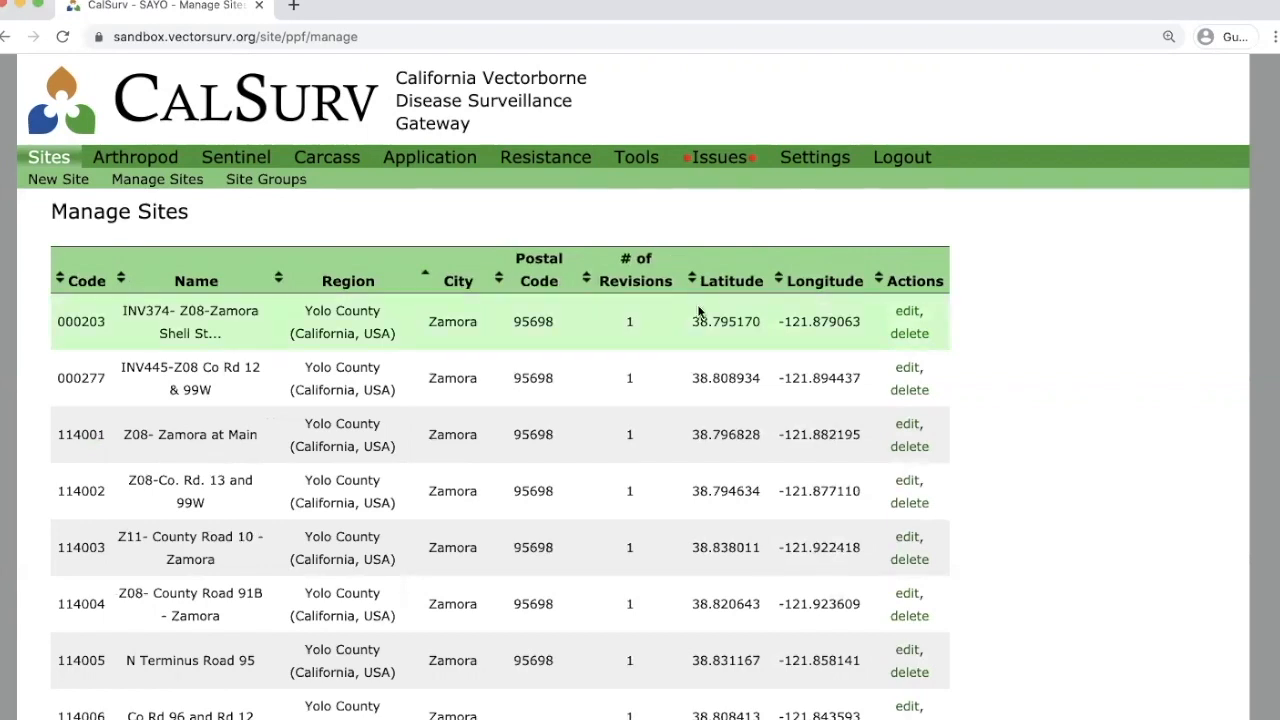
left_click(78, 283)
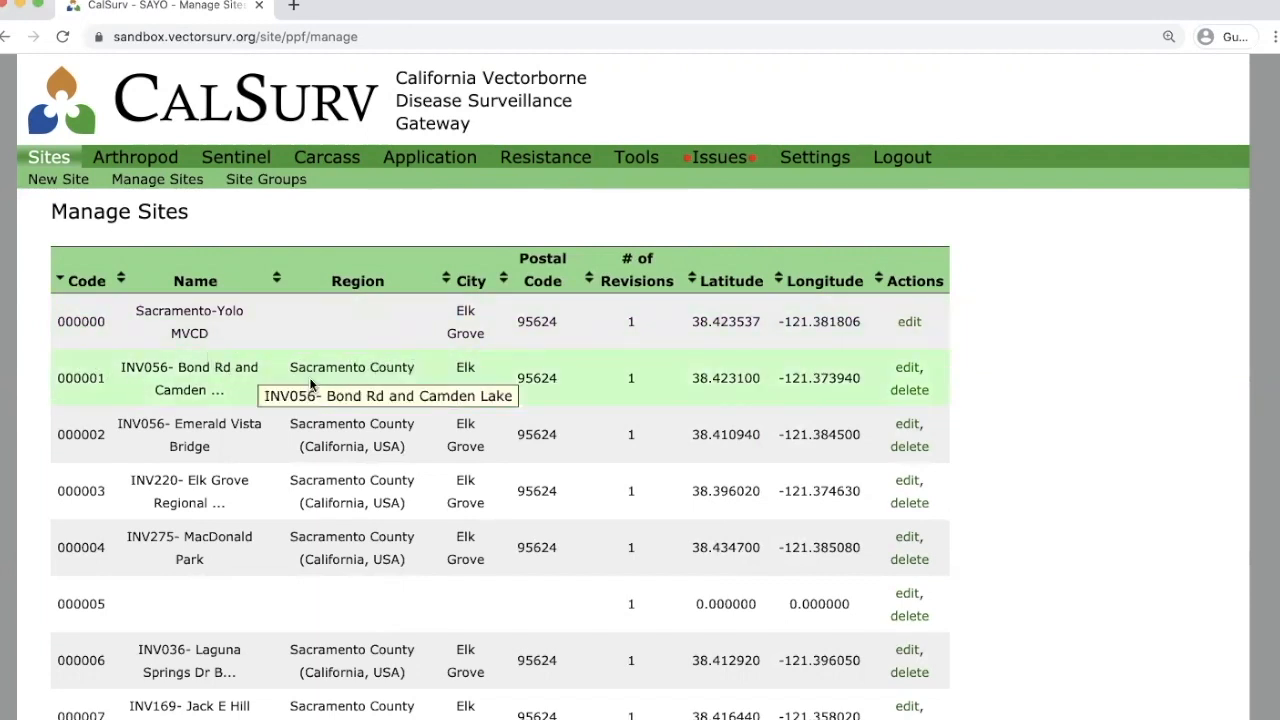
Open site 000001, INV056- Bond Rd and Camden Lake, in the Manage Site form and look through its fields.
left_click(909, 369)
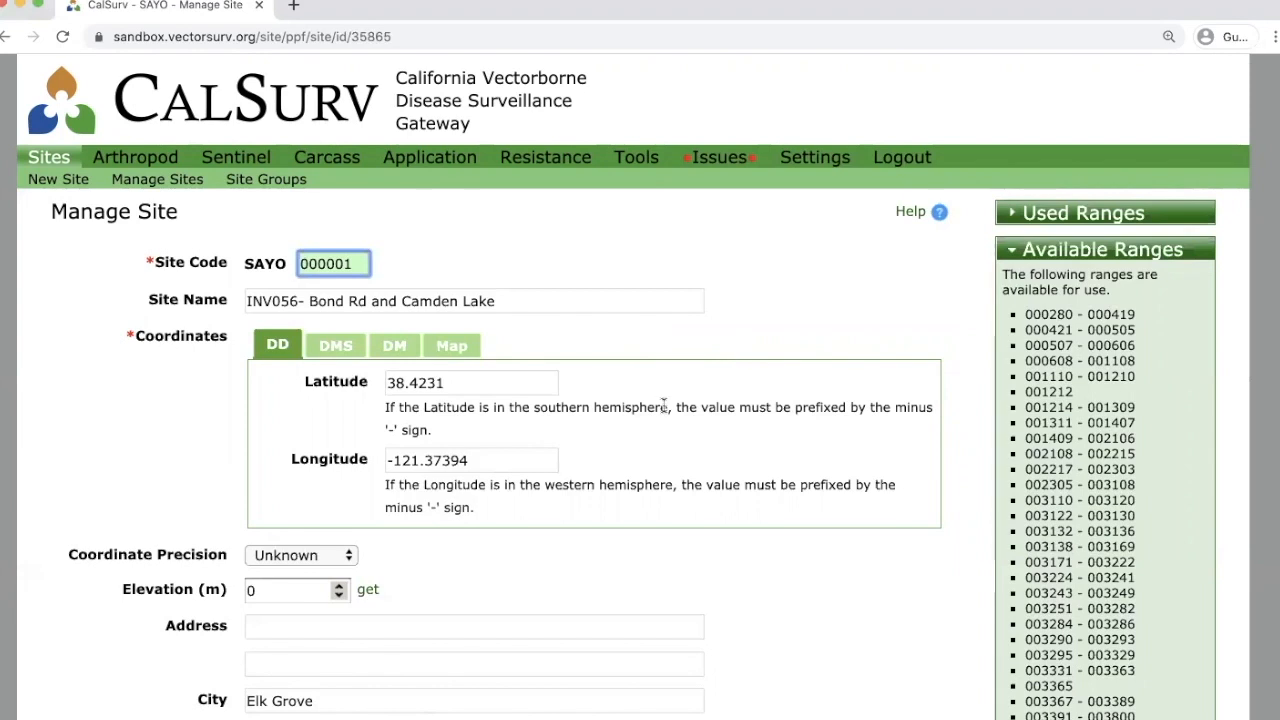
scroll(783, 567, "down", 5)
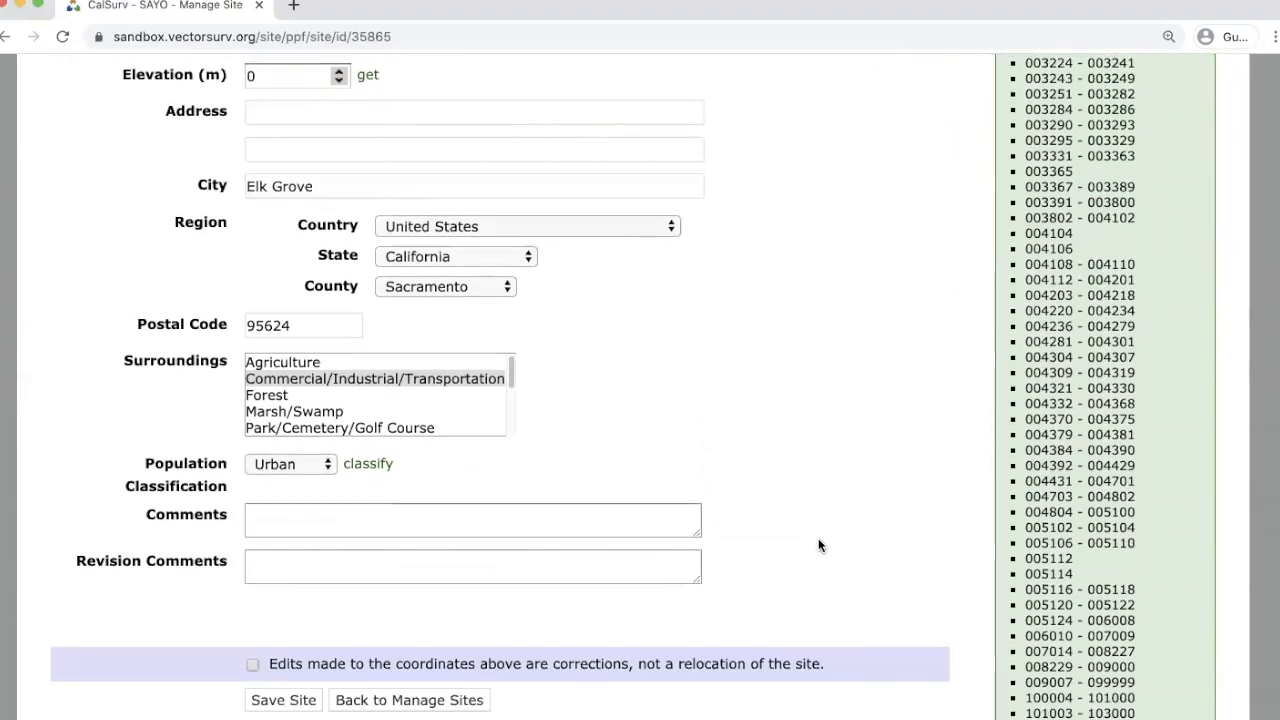
scroll(818, 545, "up", 5)
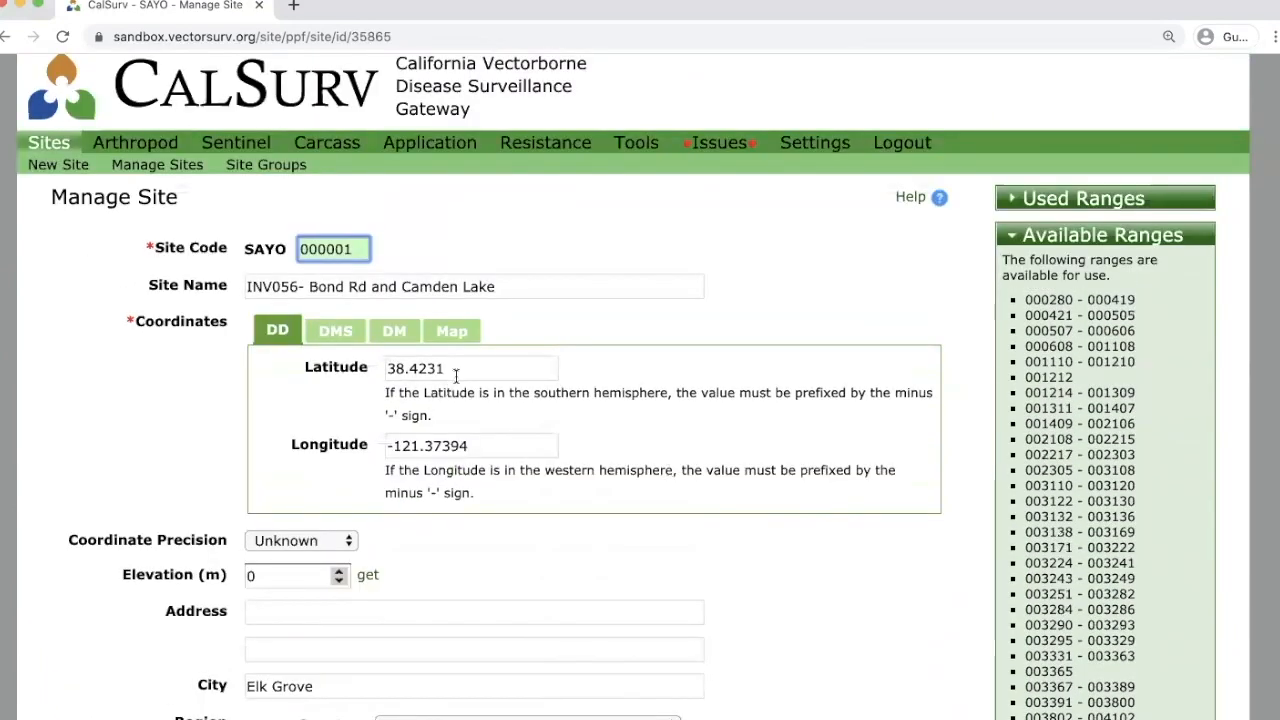
Drag site 000001's map marker west along Bond Rd to 38.422663, -121.379794.
left_click(456, 331)
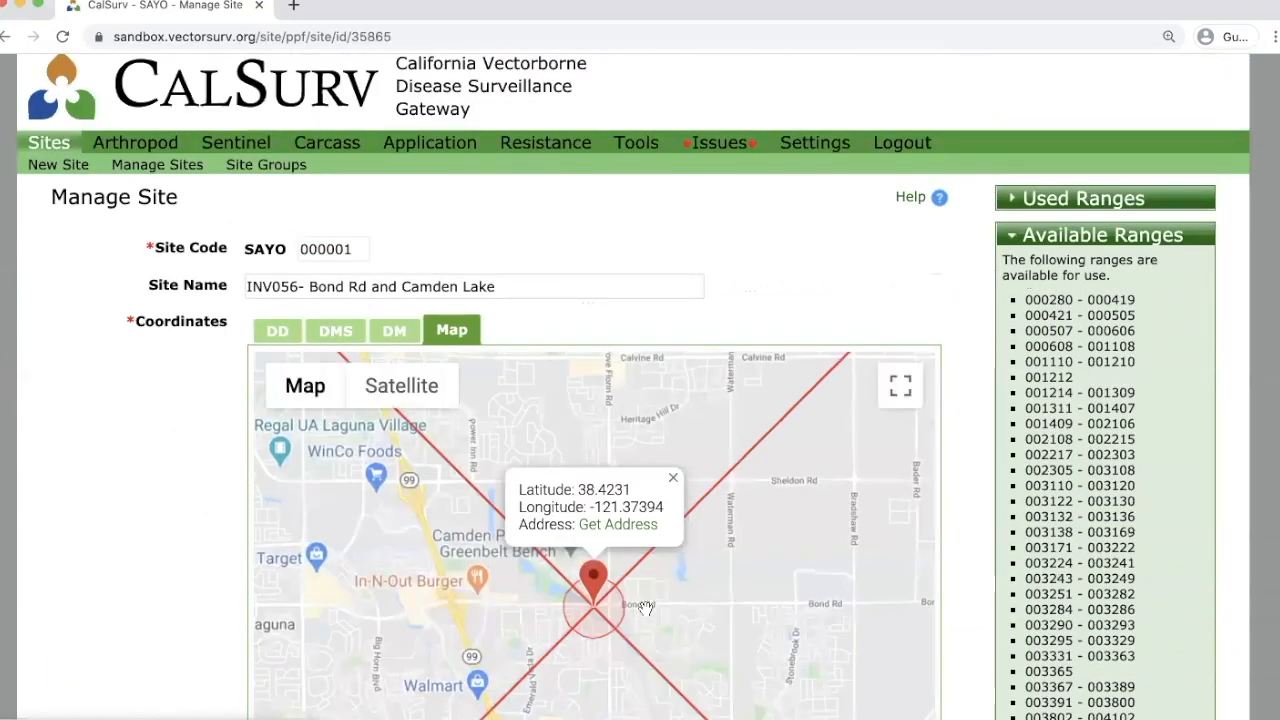
scroll(645, 608, "up", 1)
scroll(607, 615, "up", 1)
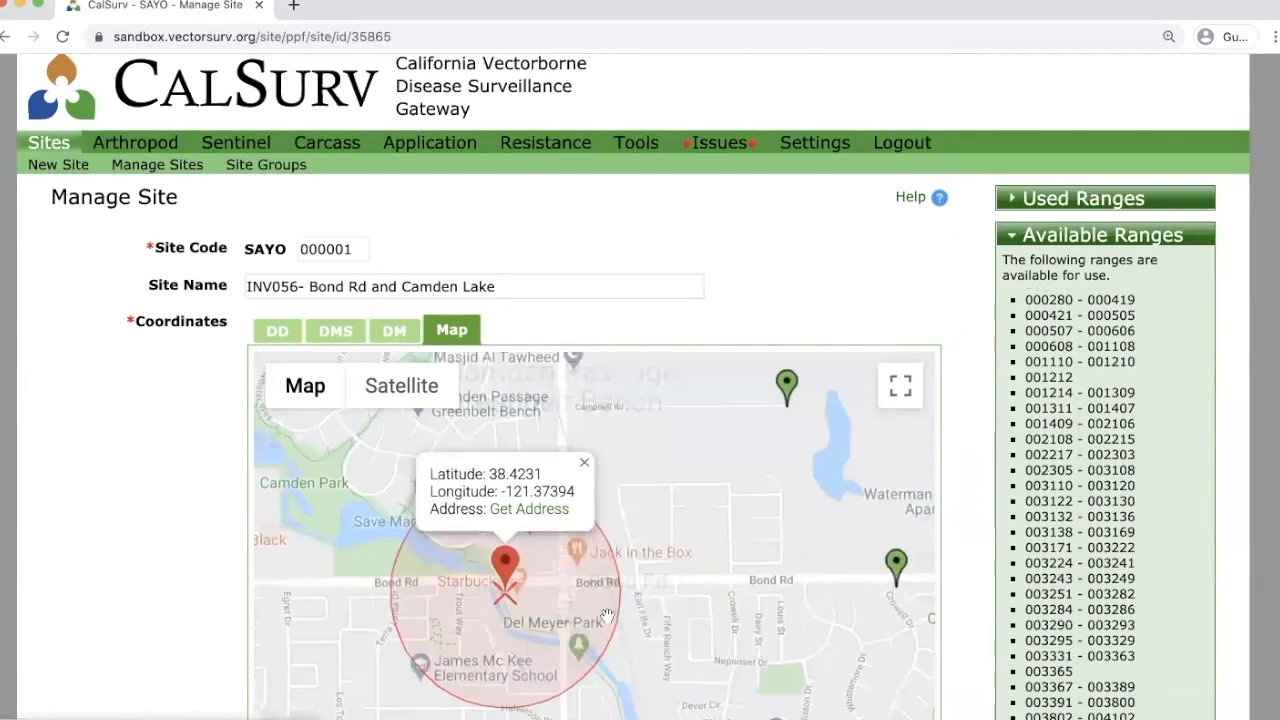
left_click_drag(699, 566, 824, 543)
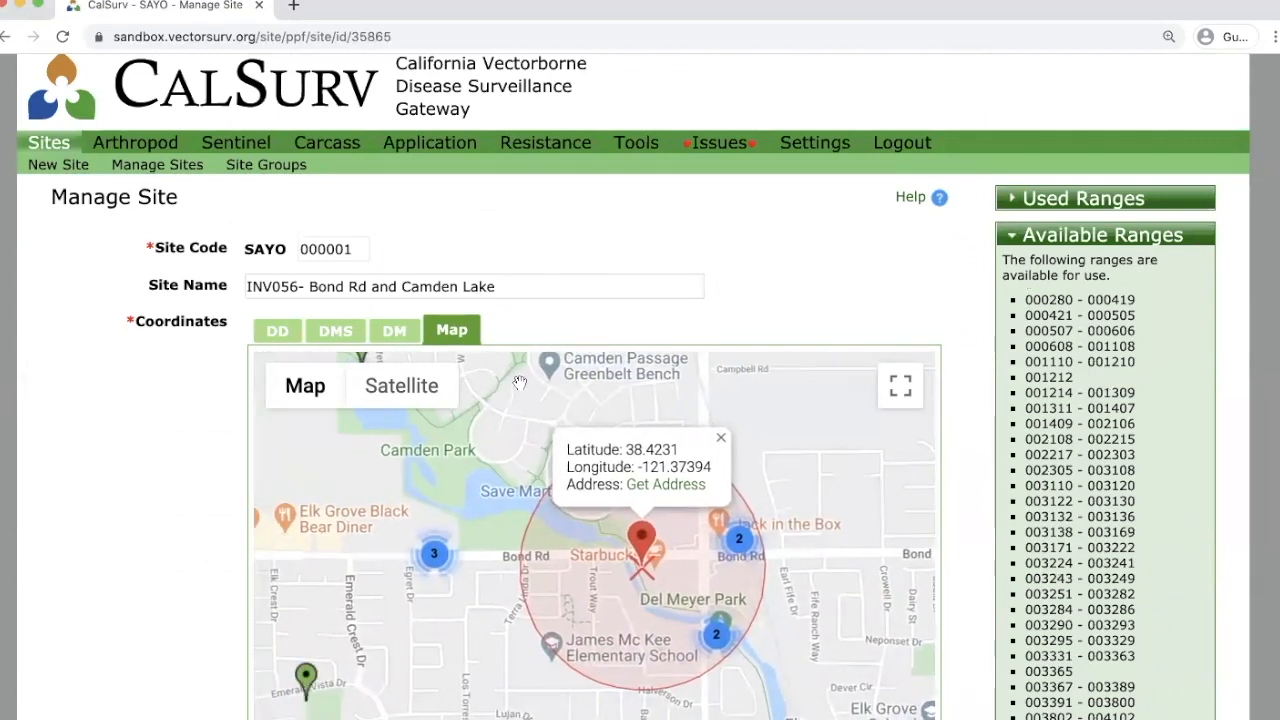
scroll(638, 566, "up", 1)
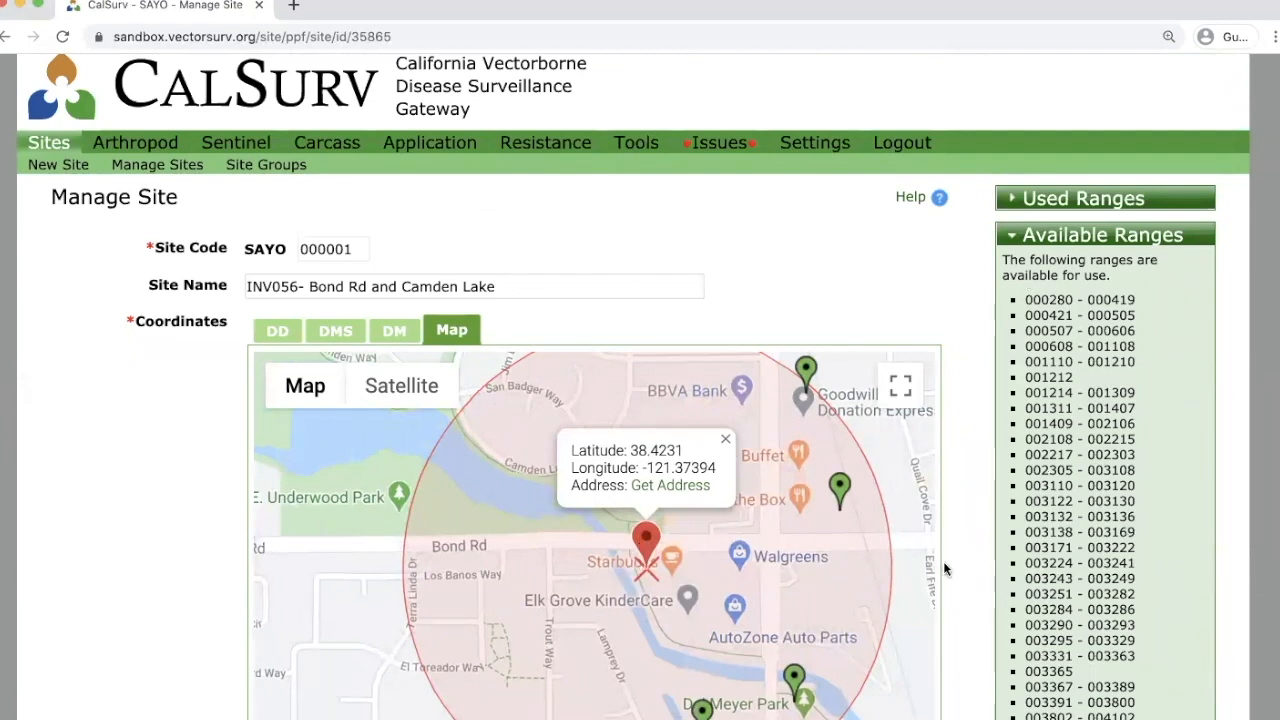
scroll(961, 574, "down", 1)
scroll(963, 576, "down", 2)
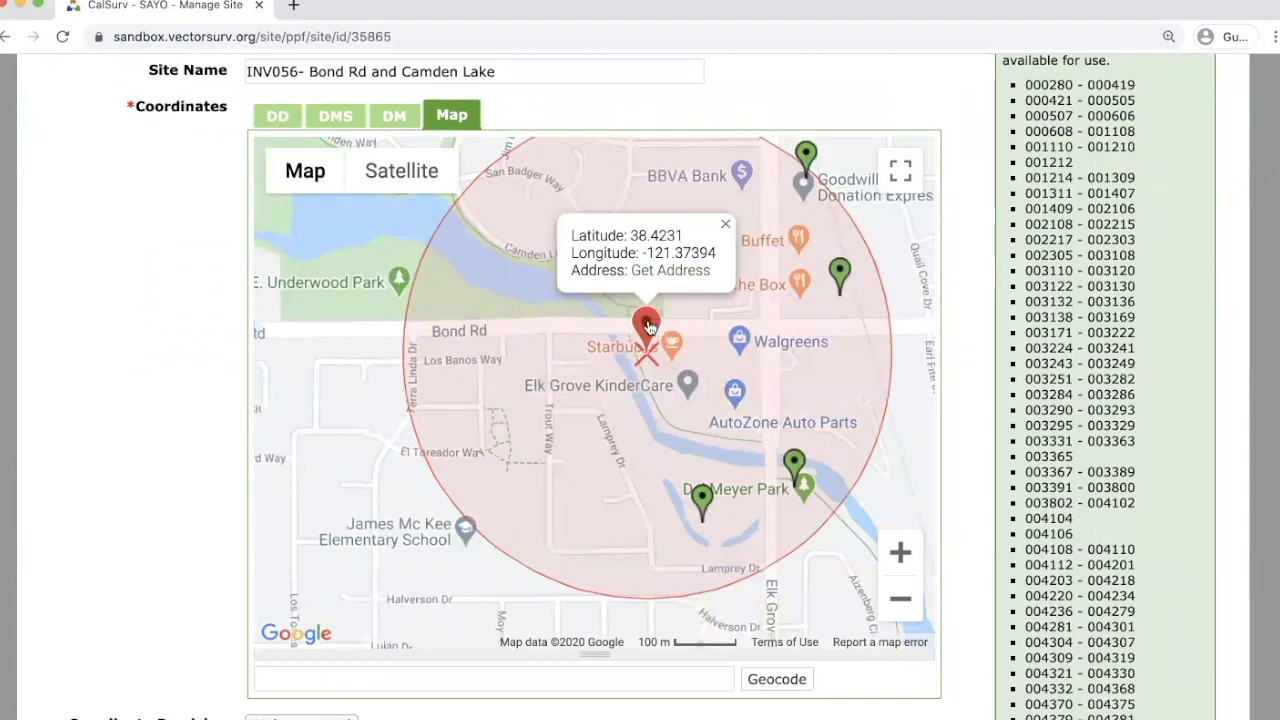
mouse_move(647, 329)
left_mouse_down()
mouse_move(328, 353)
mouse_move(514, 360)
mouse_move(414, 357)
mouse_move(497, 357)
left_mouse_up()
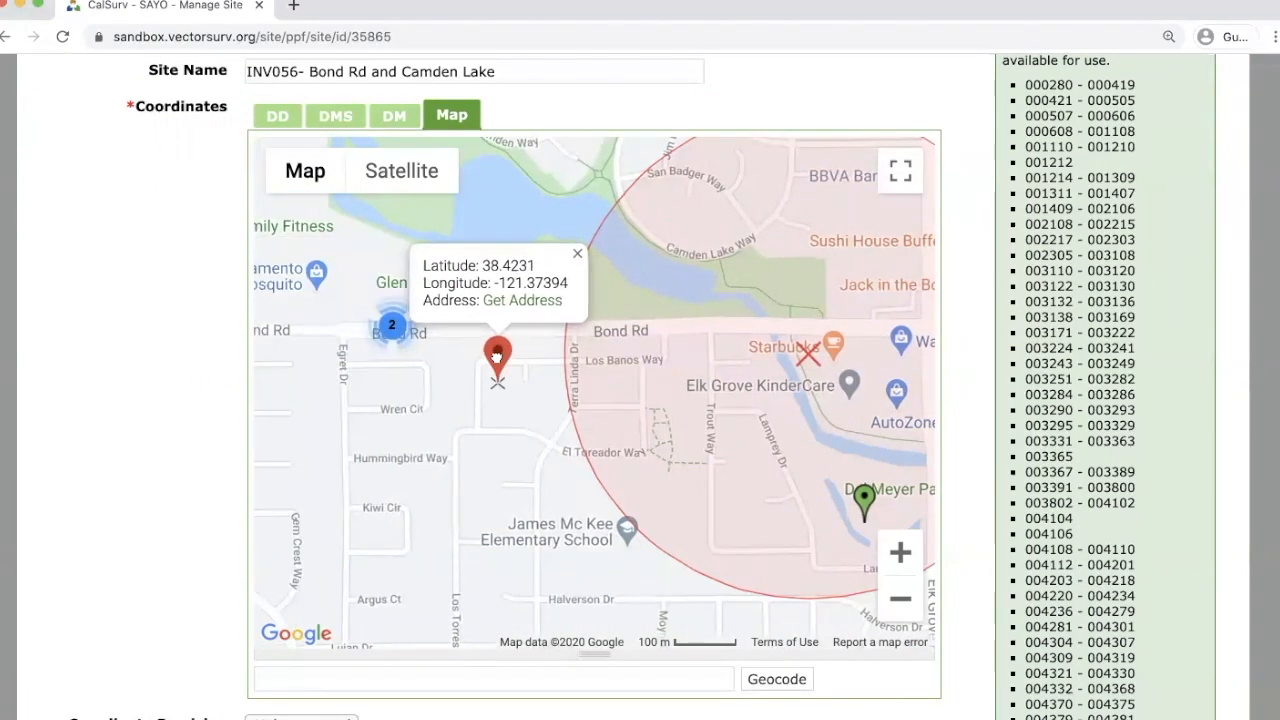
left_click_drag(497, 357, 497, 355)
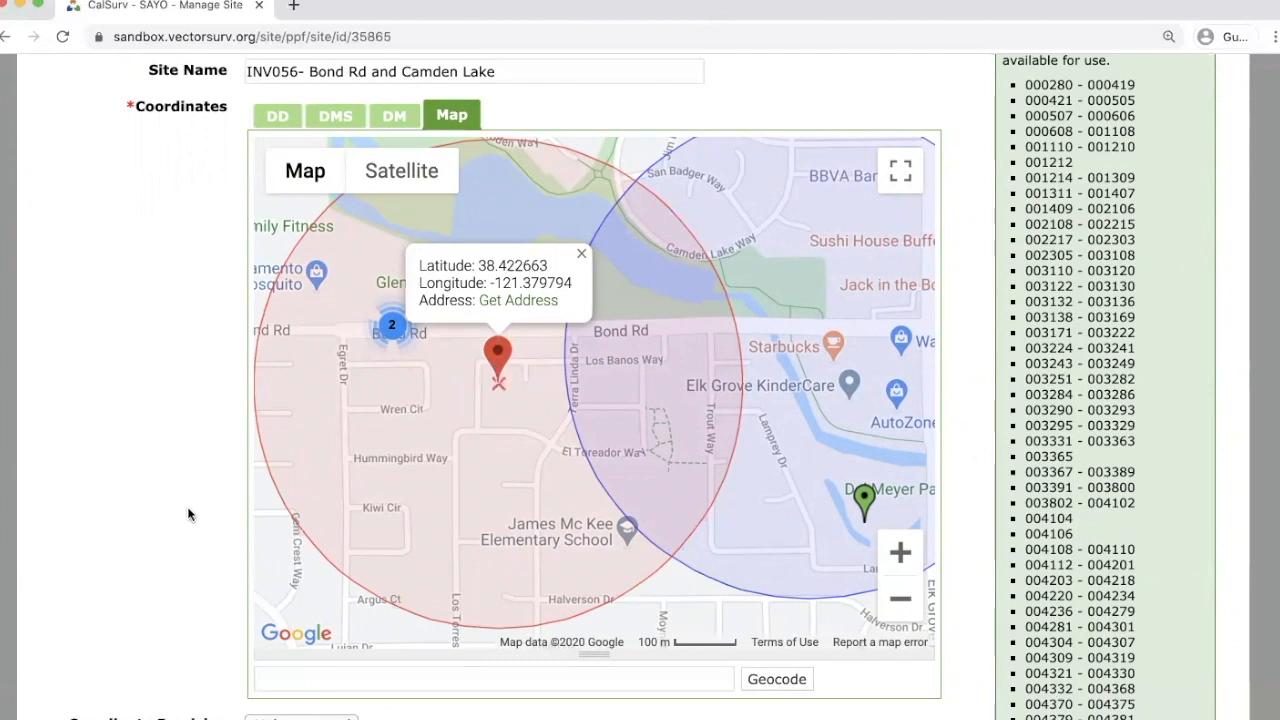
scroll(186, 501, "down", 3)
scroll(186, 501, "down", 6)
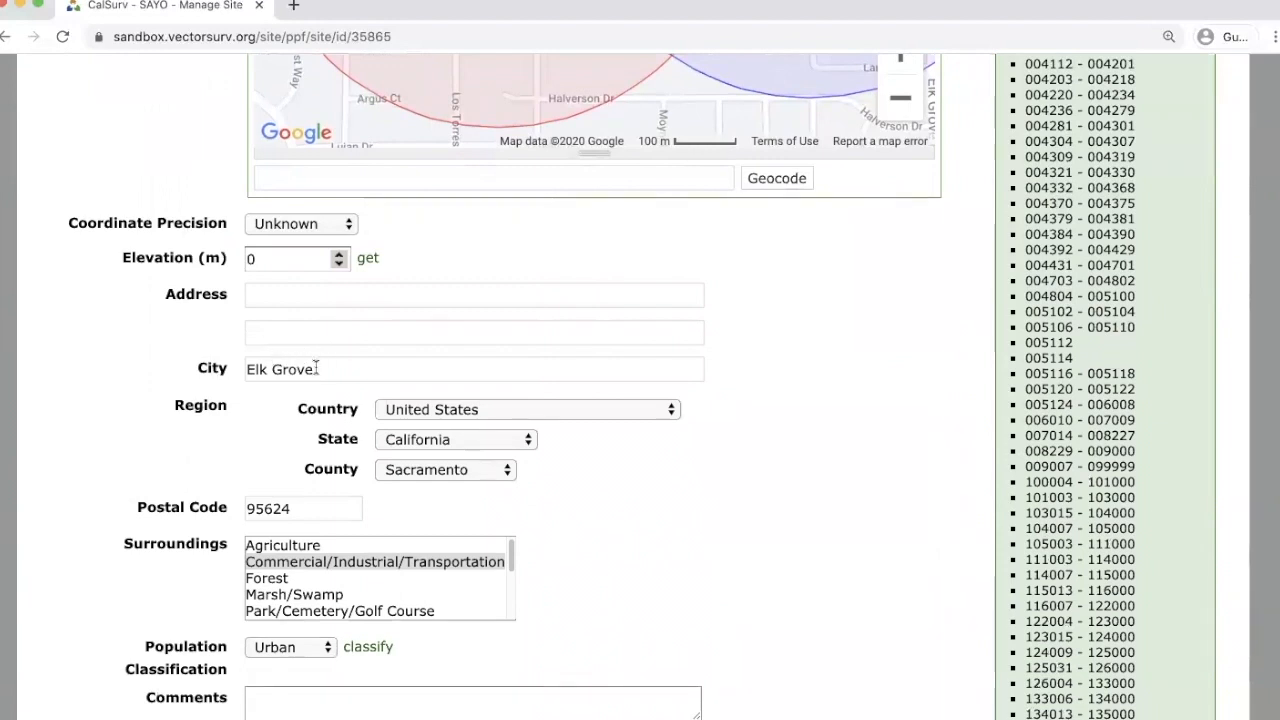
scroll(187, 410, "down", 2)
scroll(188, 415, "down", 1)
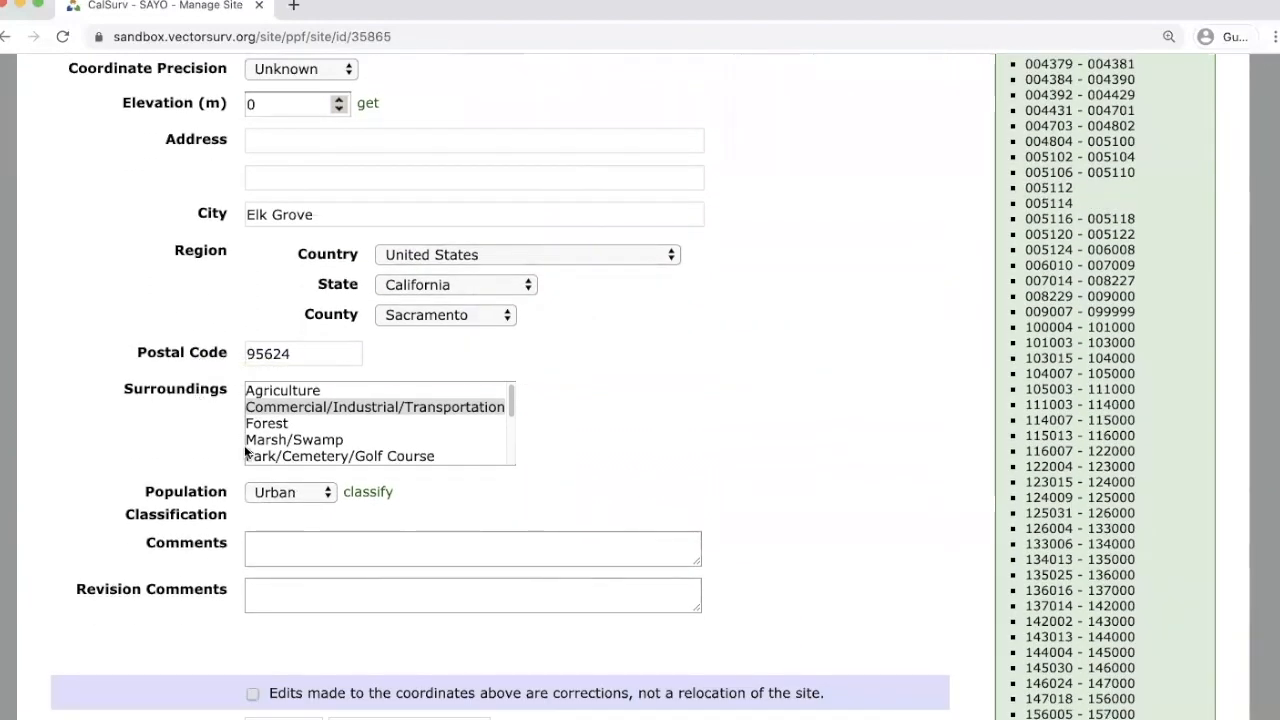
left_click(370, 493)
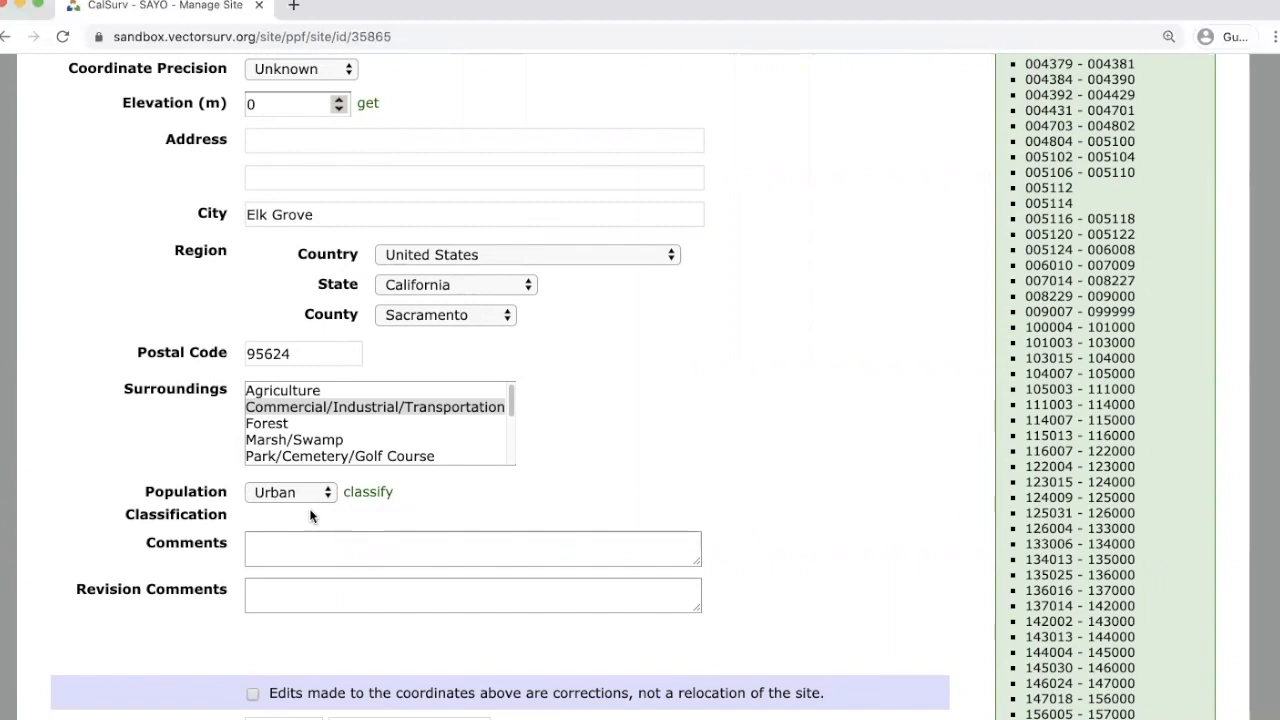
scroll(118, 482, "down", 2)
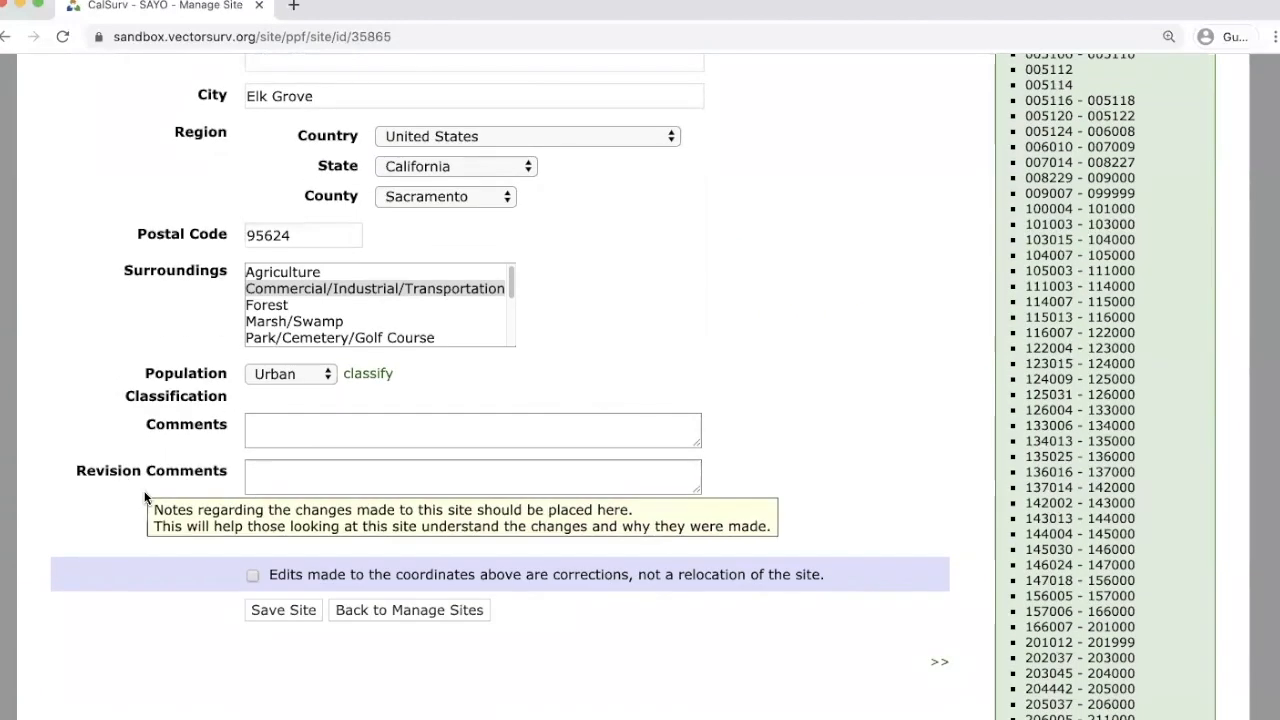
mouse_move(251, 578)
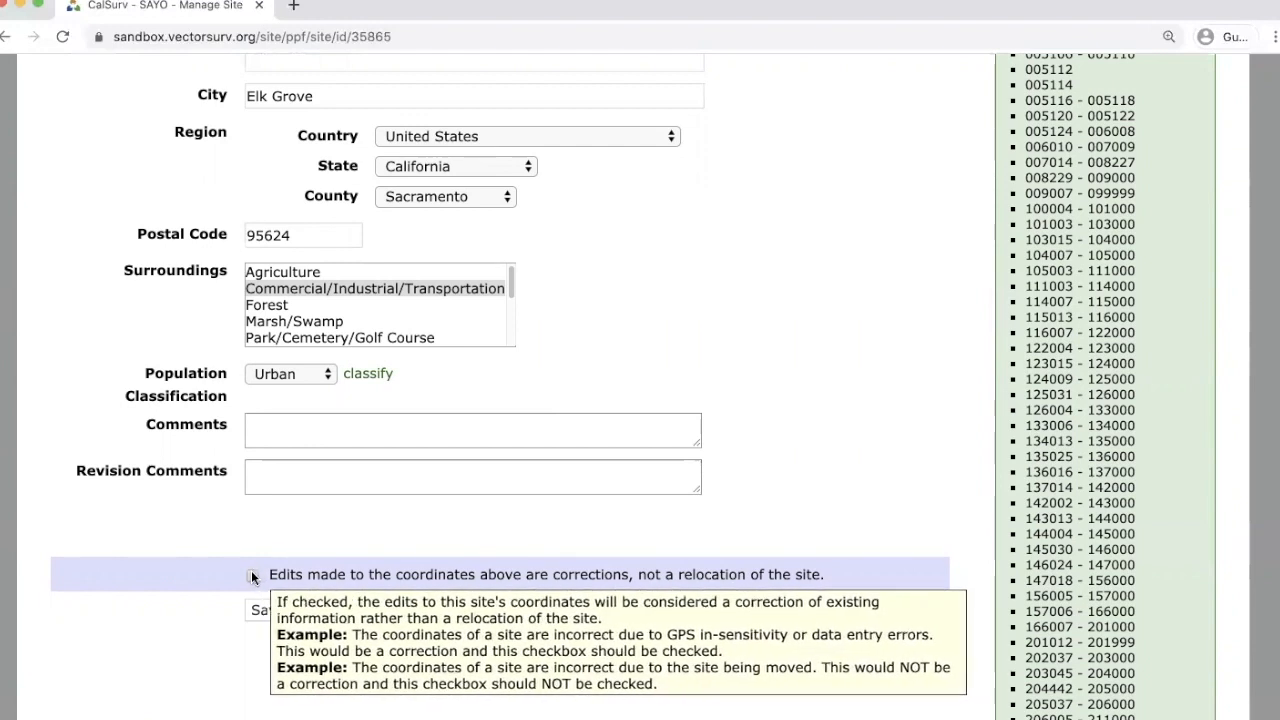
Tick 'Edits made to the coordinates above are corrections' and save site 000001.
left_click(252, 576)
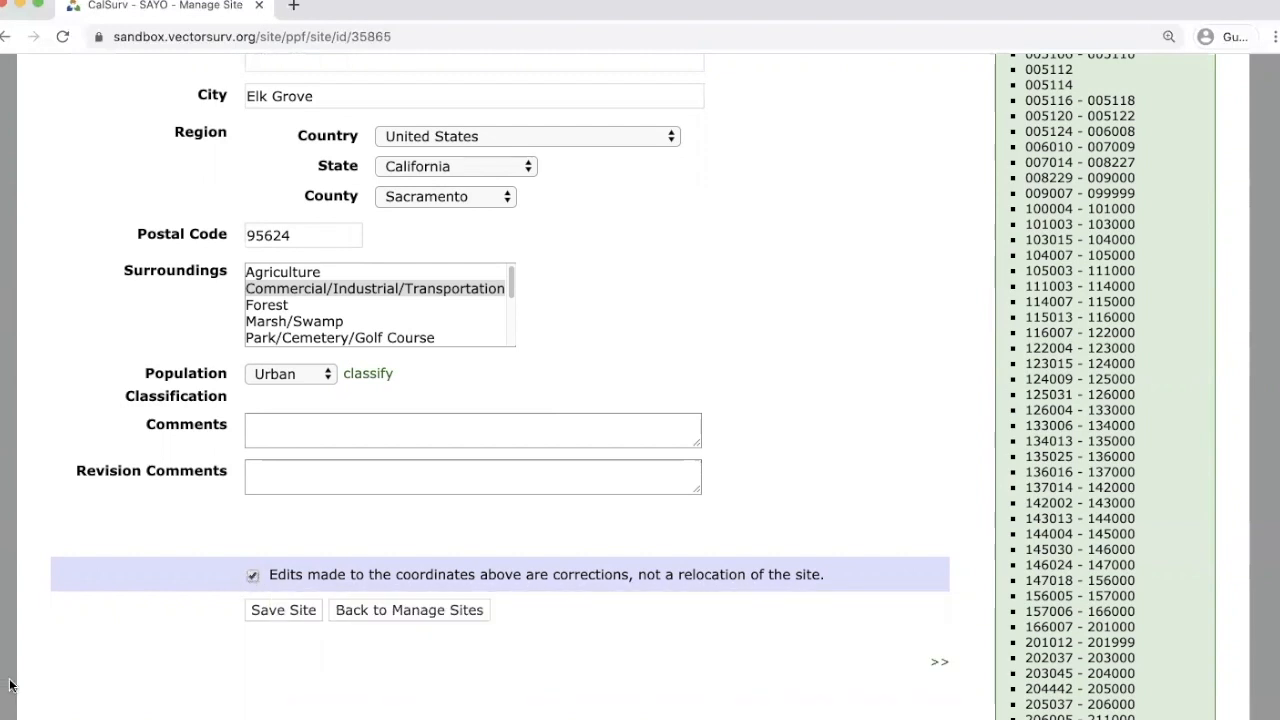
left_click(252, 576)
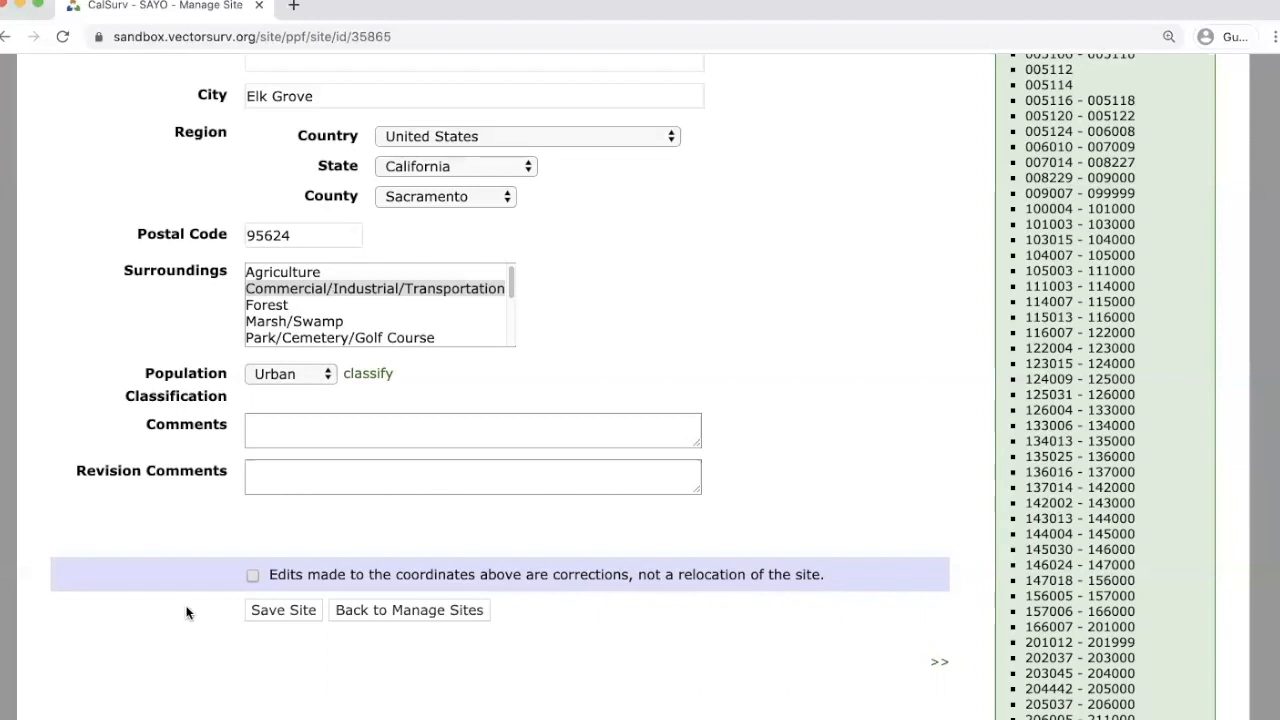
mouse_move(252, 577)
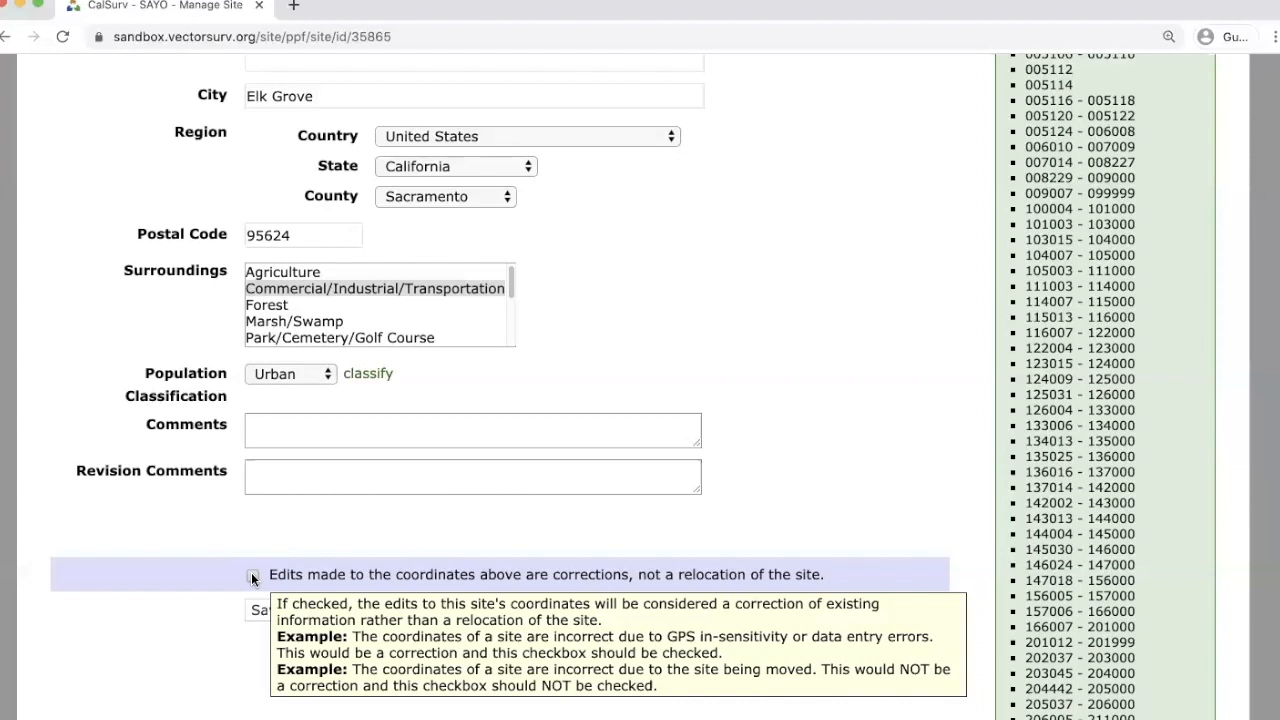
left_click(252, 577)
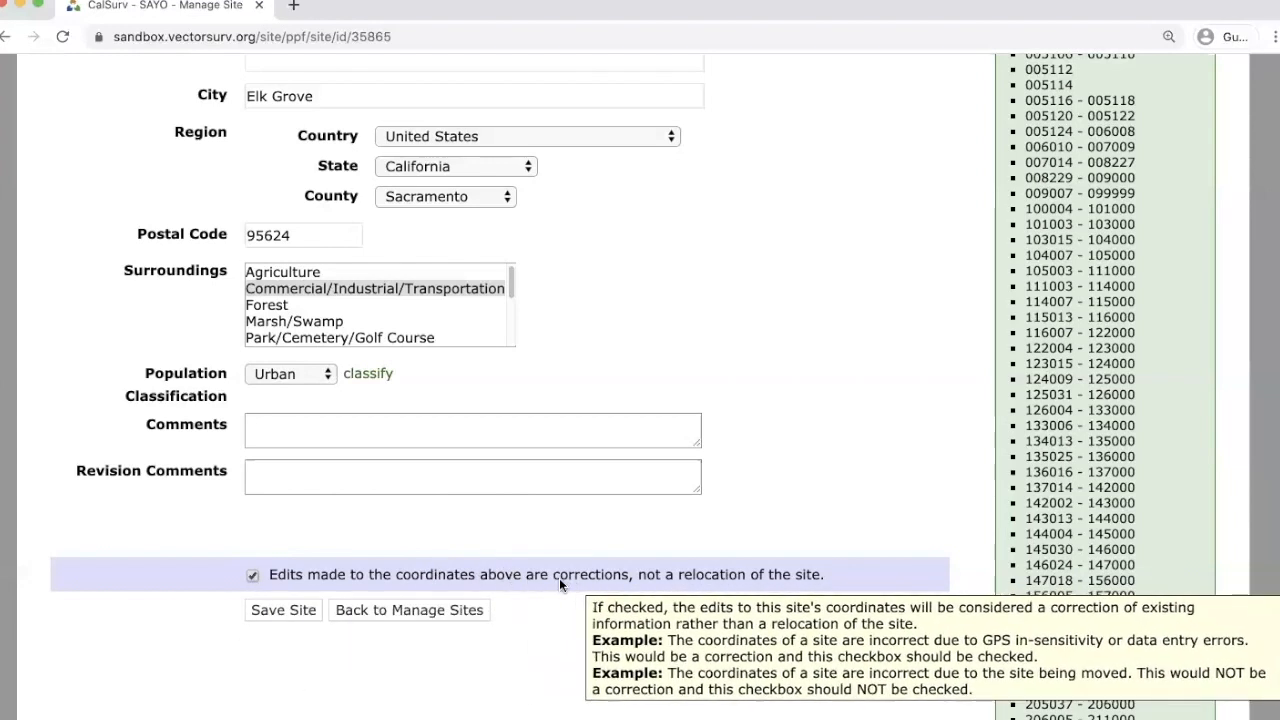
left_click(280, 608)
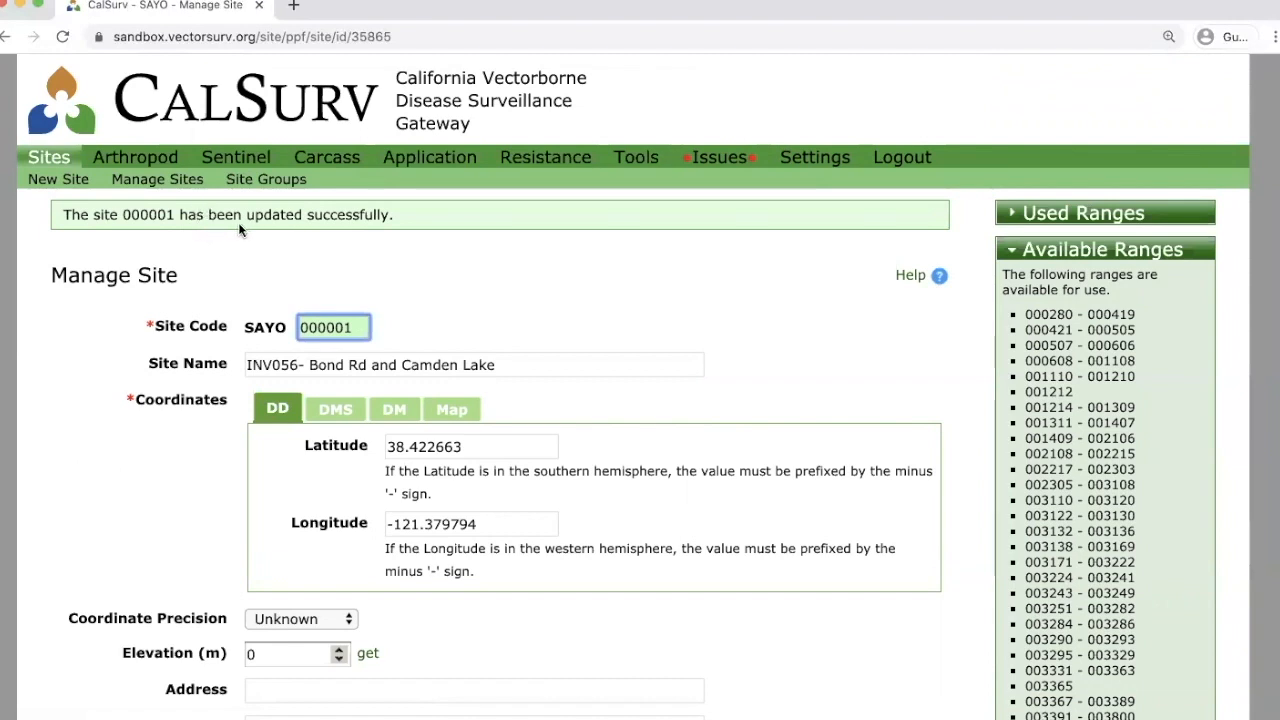
Verify site 000001's saved marker on the zoomed map, then go to the Sites overview page.
mouse_move(340, 322)
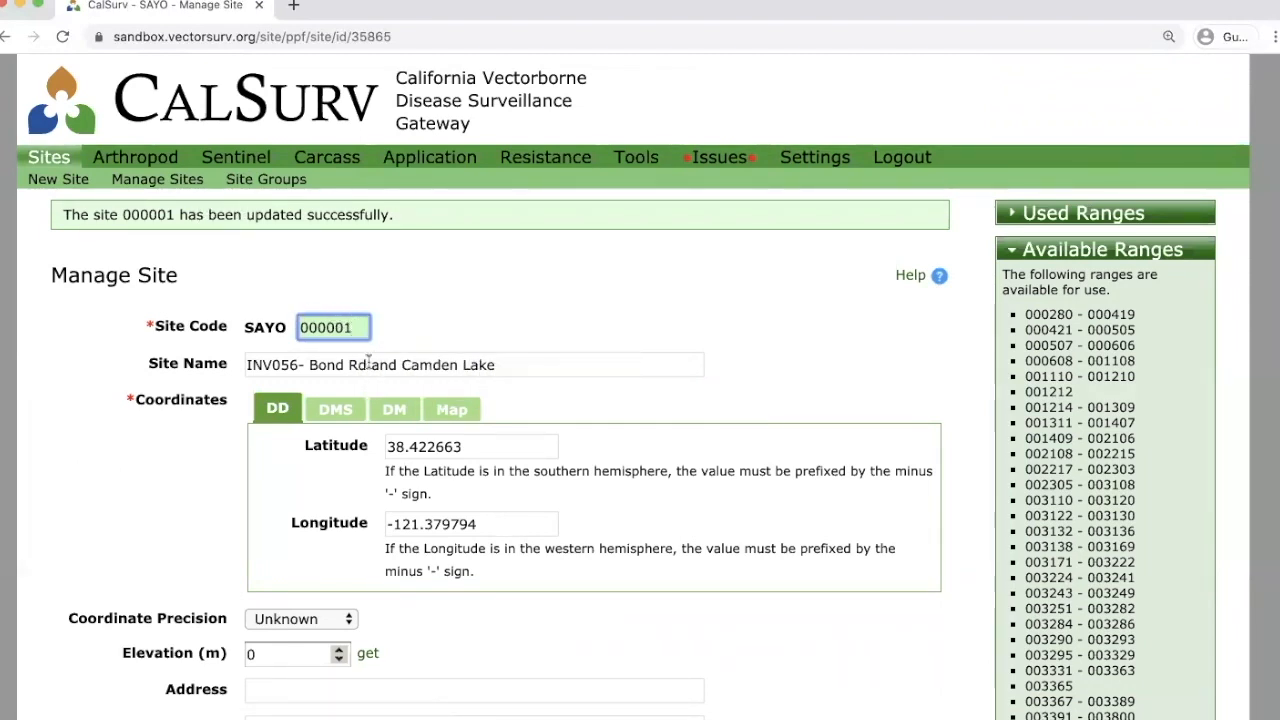
left_click(462, 418)
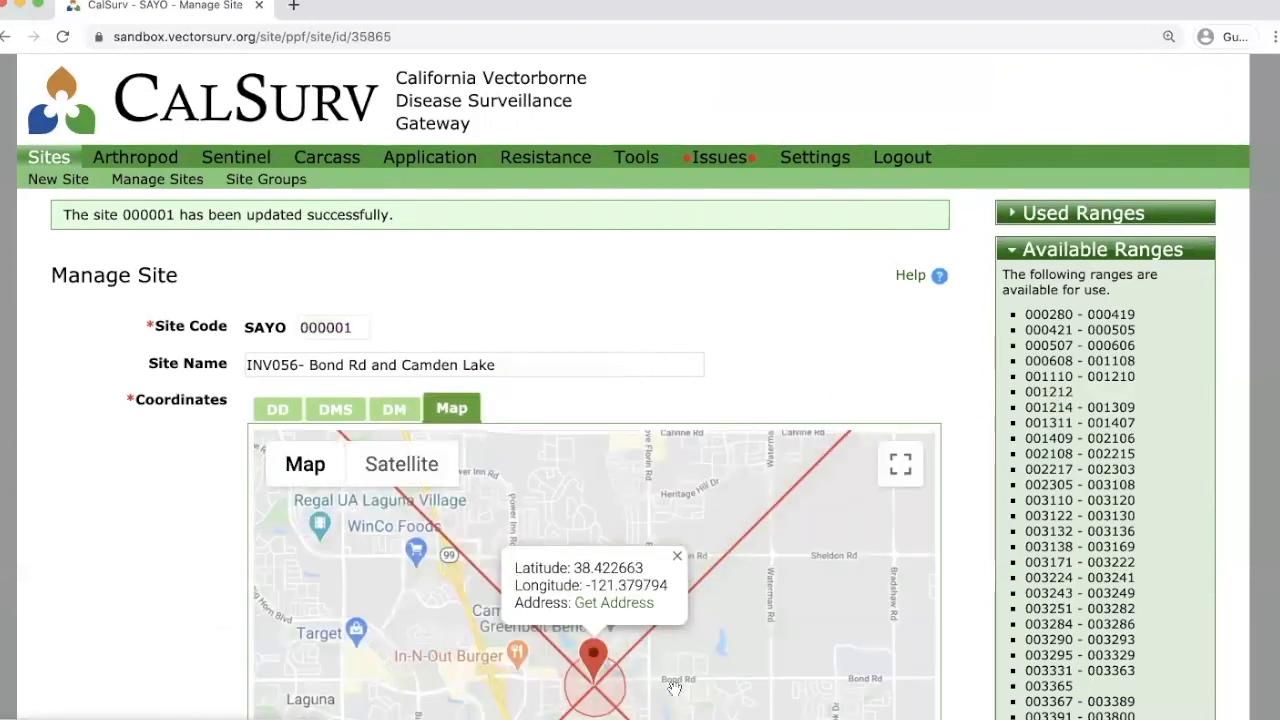
scroll(606, 689, "up", 3)
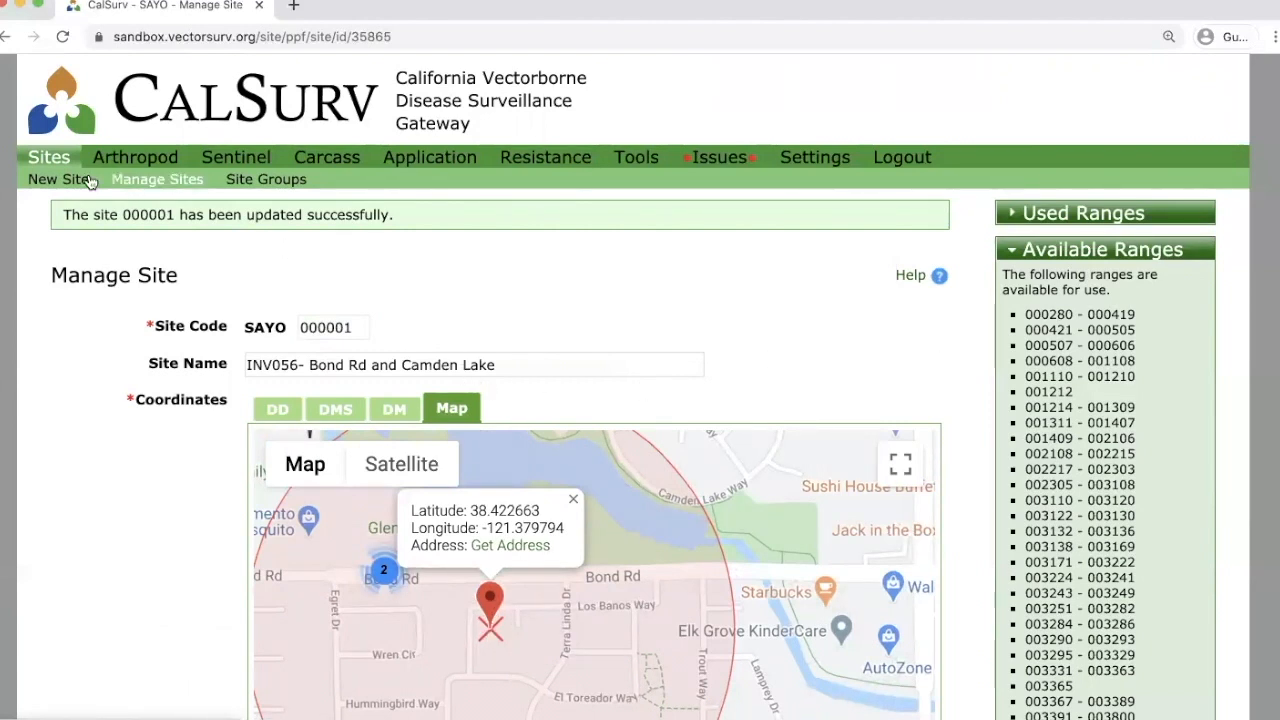
left_click(47, 156)
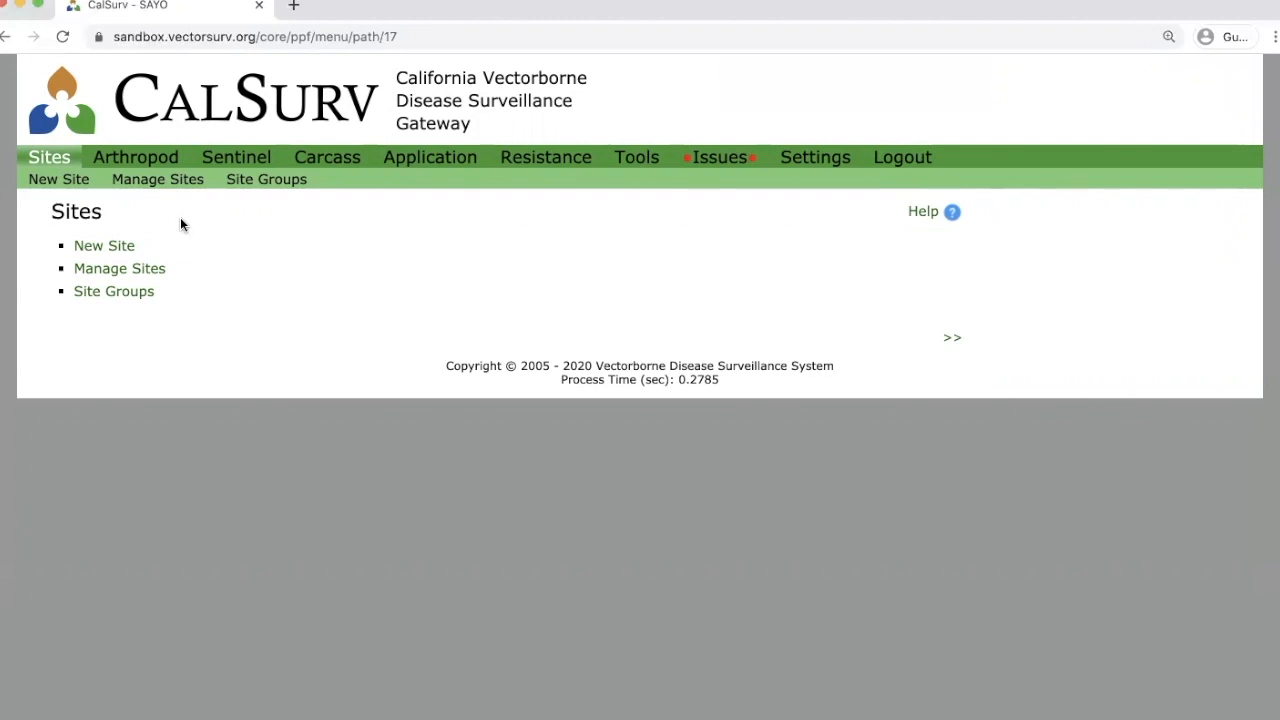
Go to the Arthropod section with its Config, Abundance and Pools links.
left_click(160, 164)
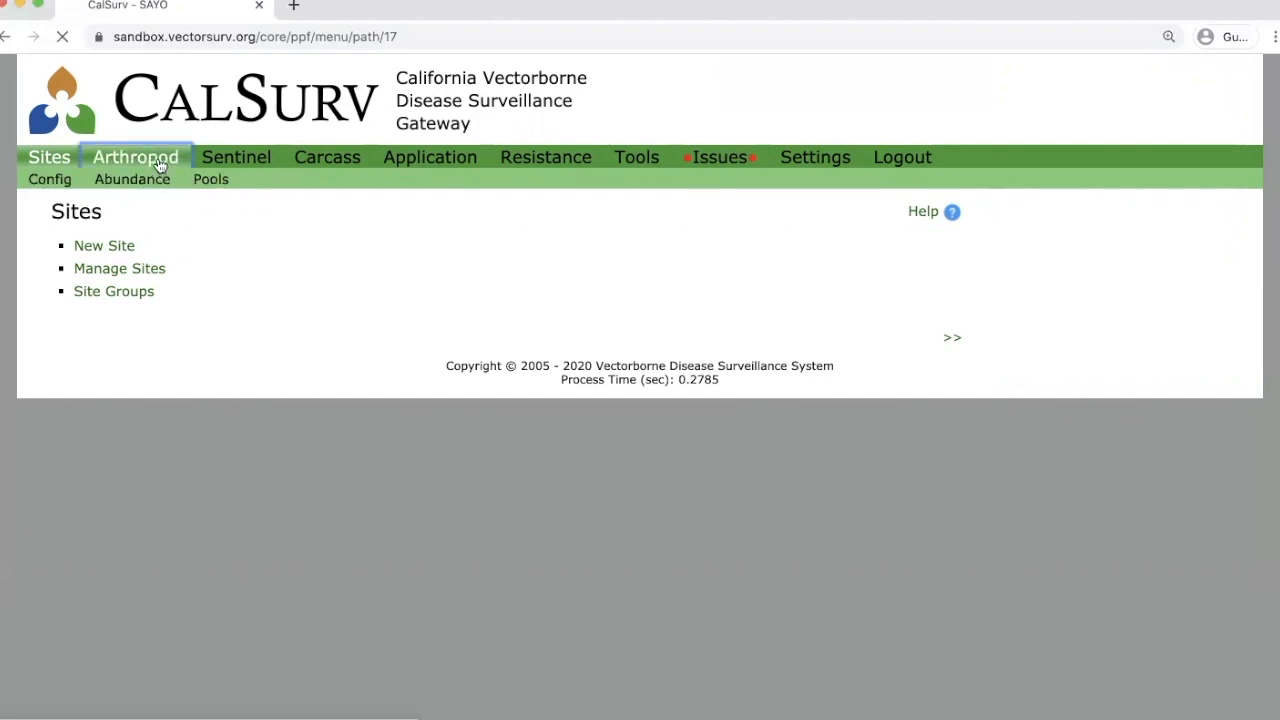
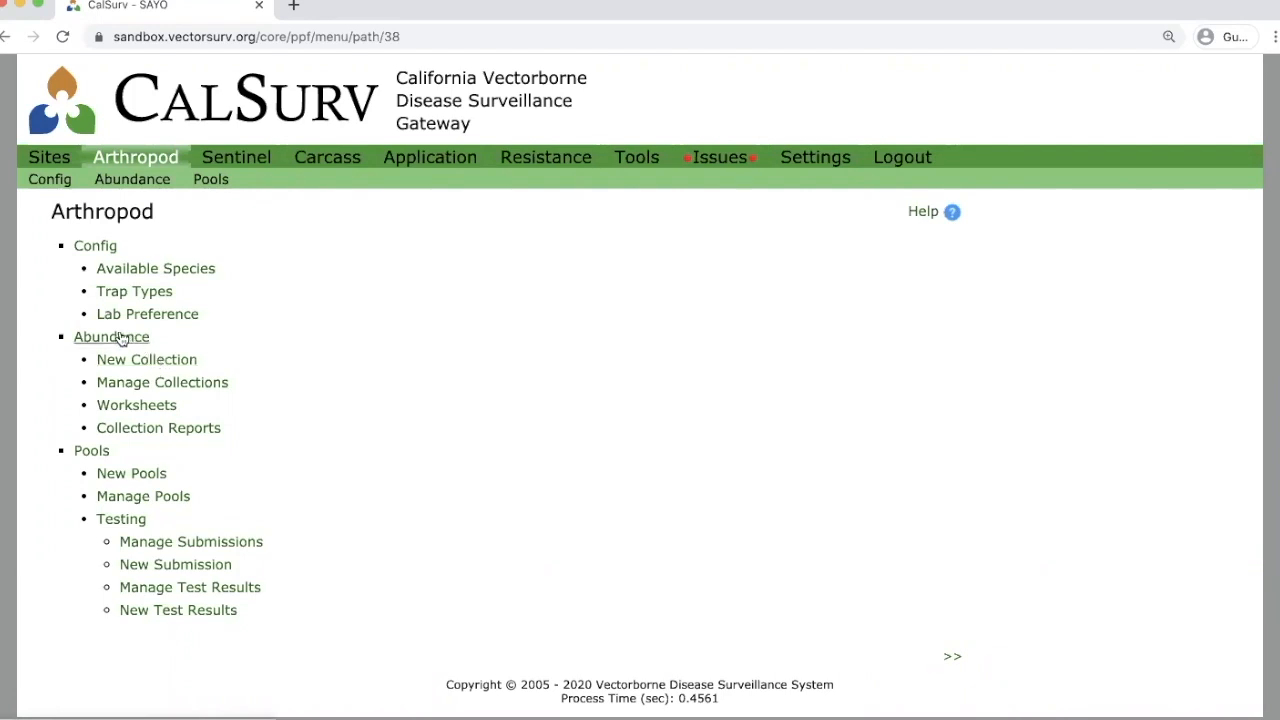
Open a New Collection form under Abundance and choose CO2 as its trap type.
left_click(142, 367)
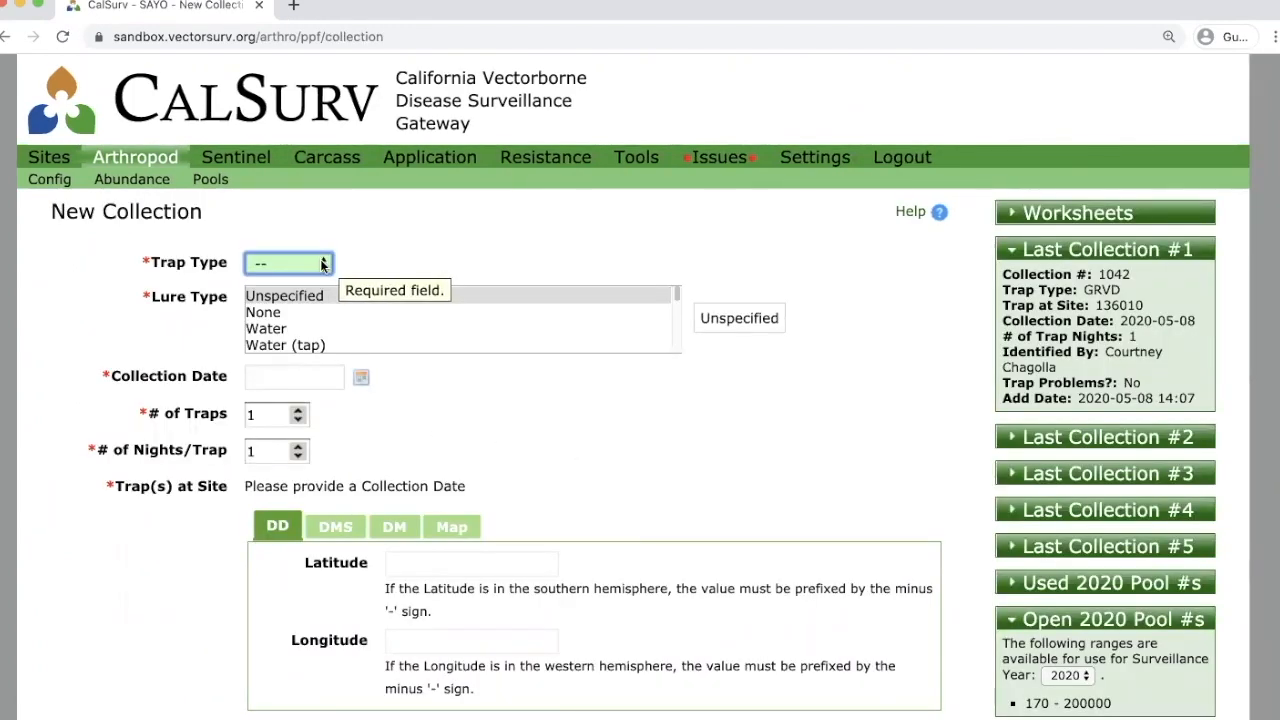
left_click(322, 263)
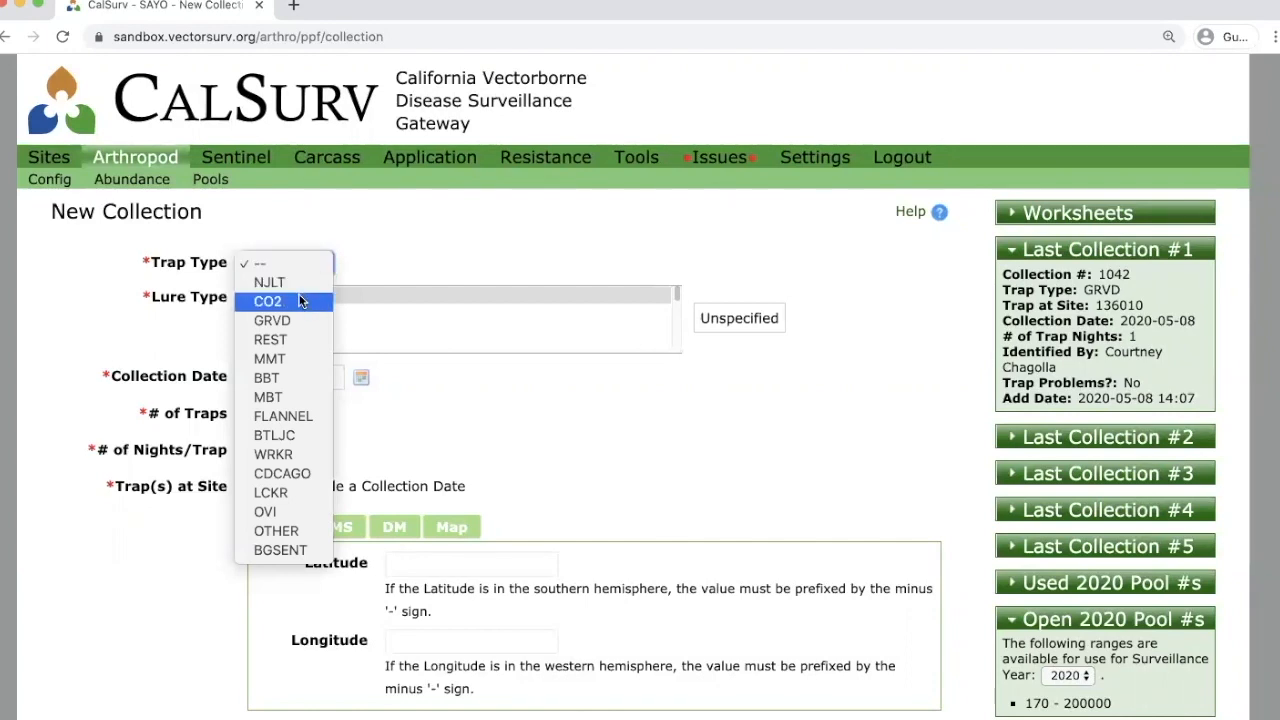
left_click(298, 299)
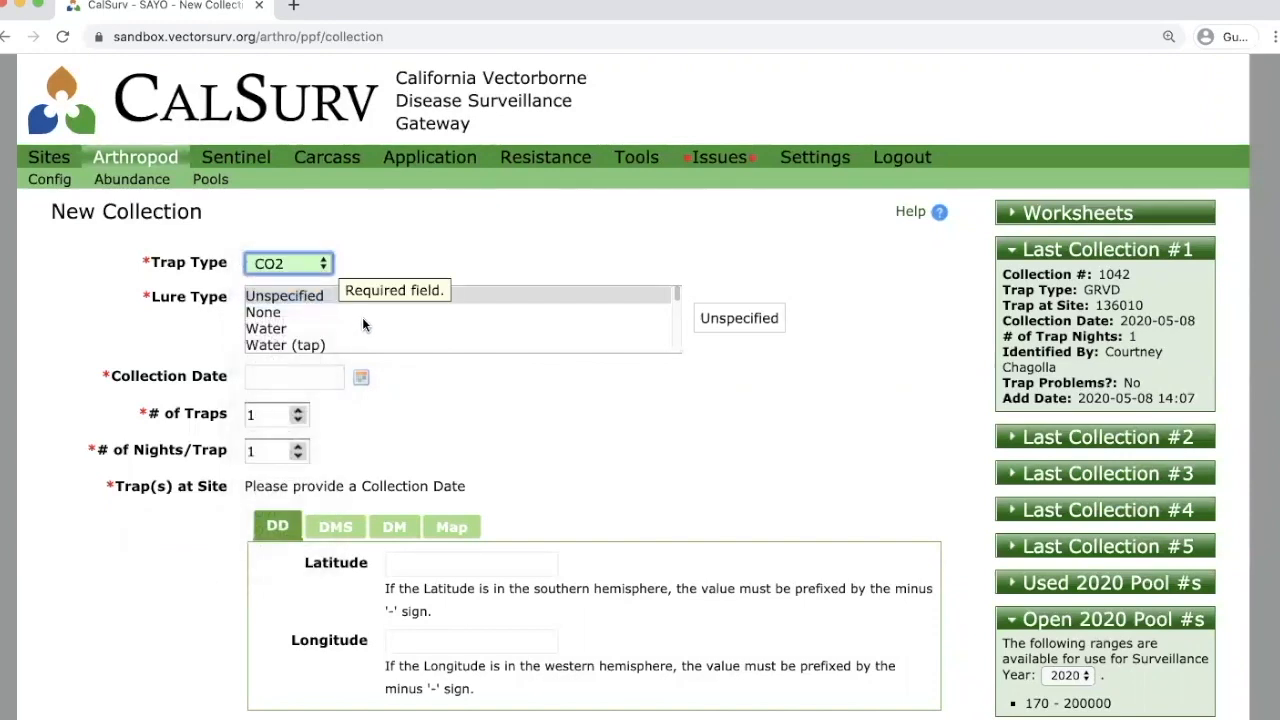
left_click(322, 297)
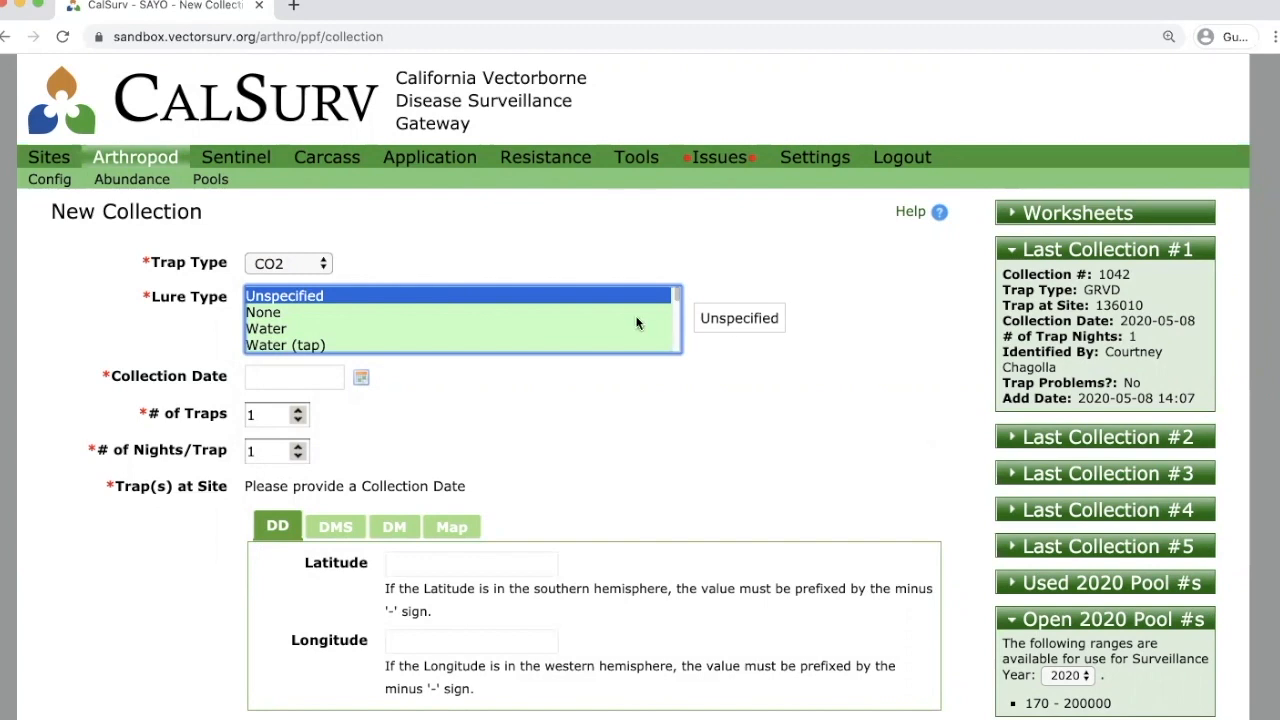
Set the lure type to CO2 (dry ice) only, adding Light and then removing it.
scroll(615, 319, "down", 5)
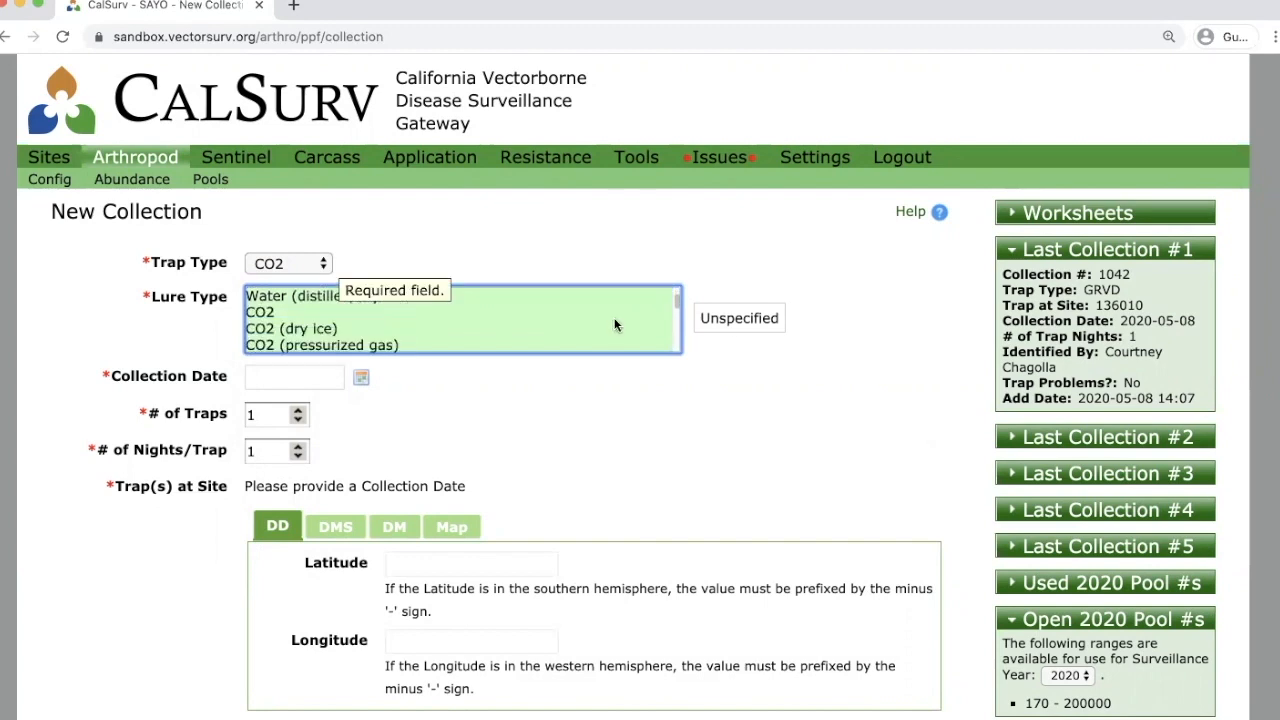
left_click(268, 312)
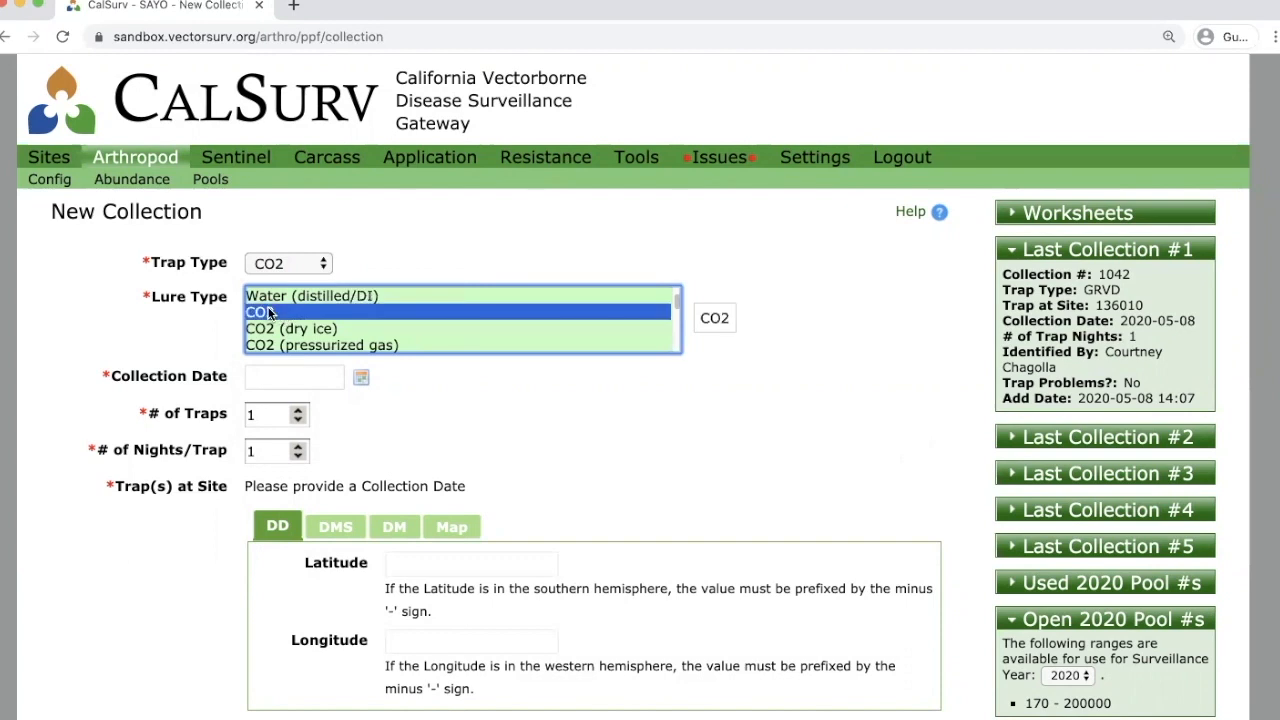
scroll(282, 320, "down", 1)
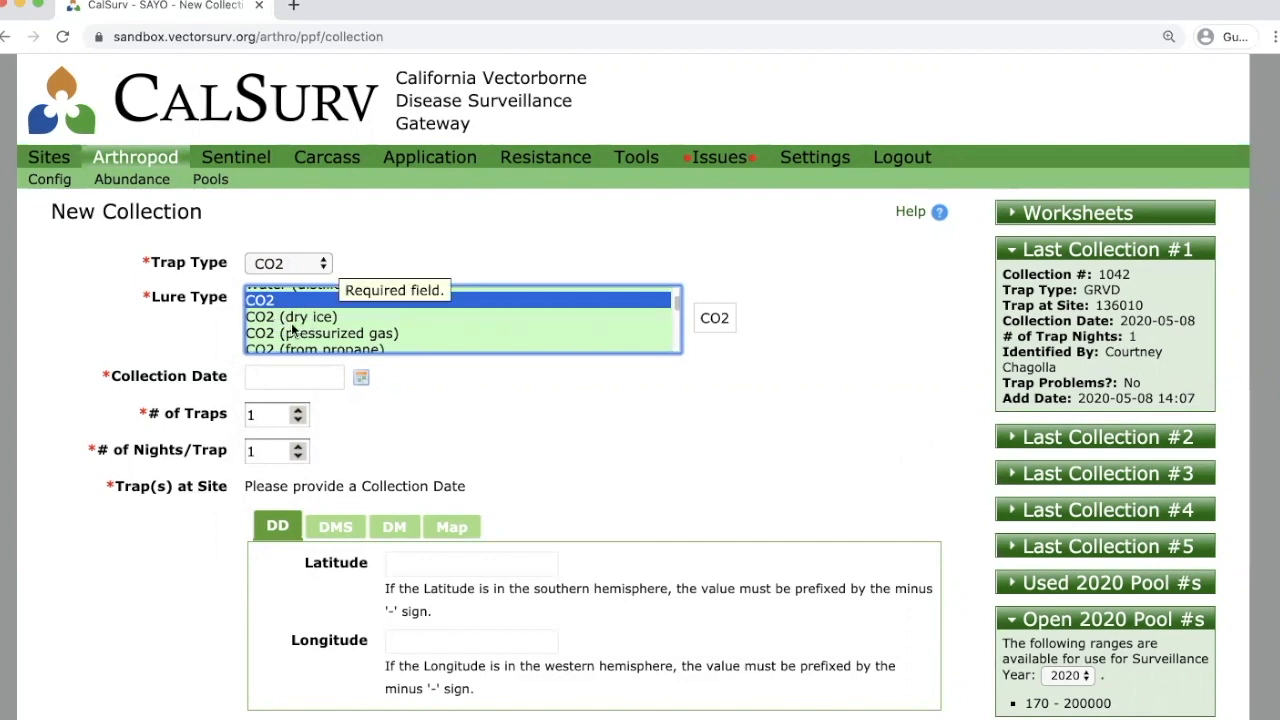
scroll(310, 338, "down", 1)
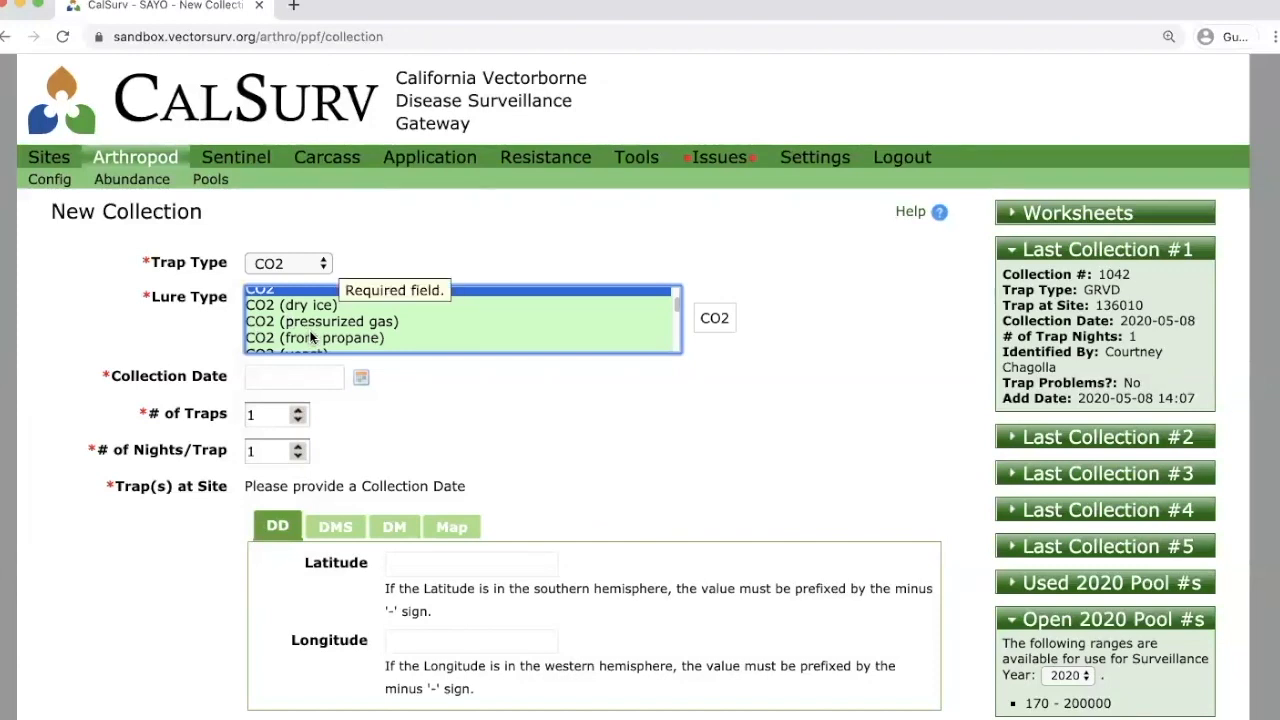
scroll(309, 330, "up", 1)
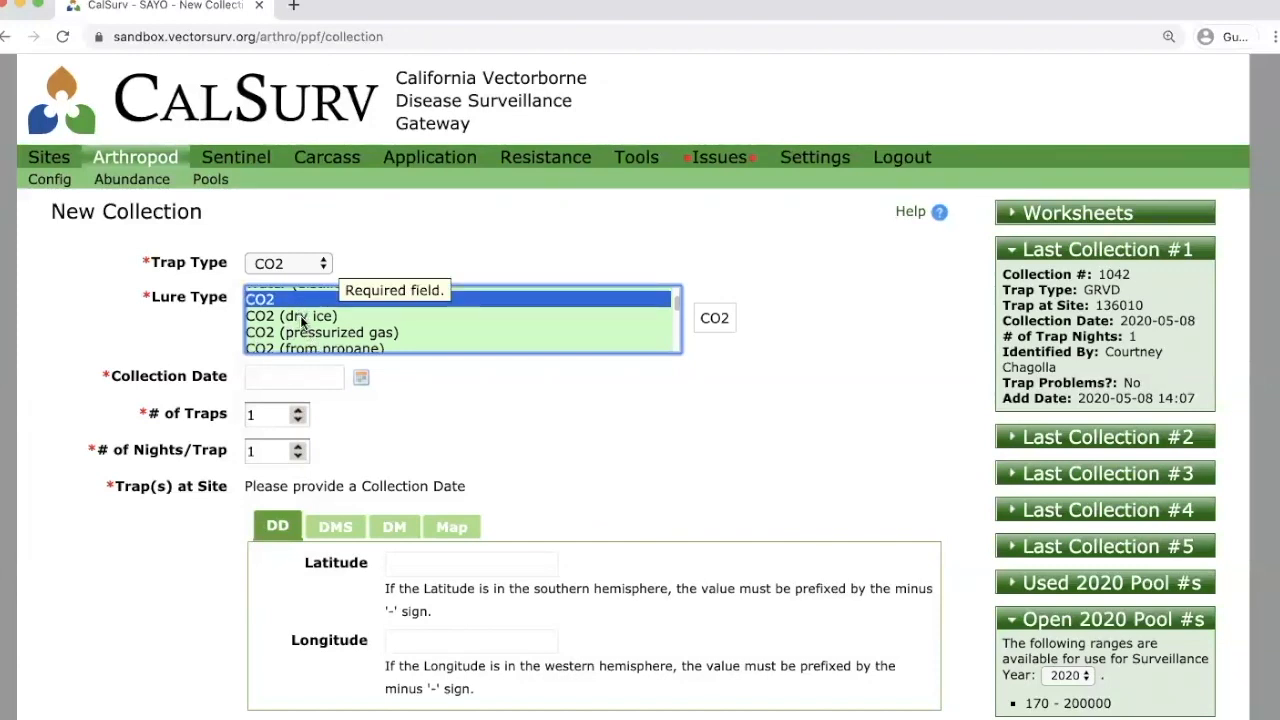
left_click(300, 315)
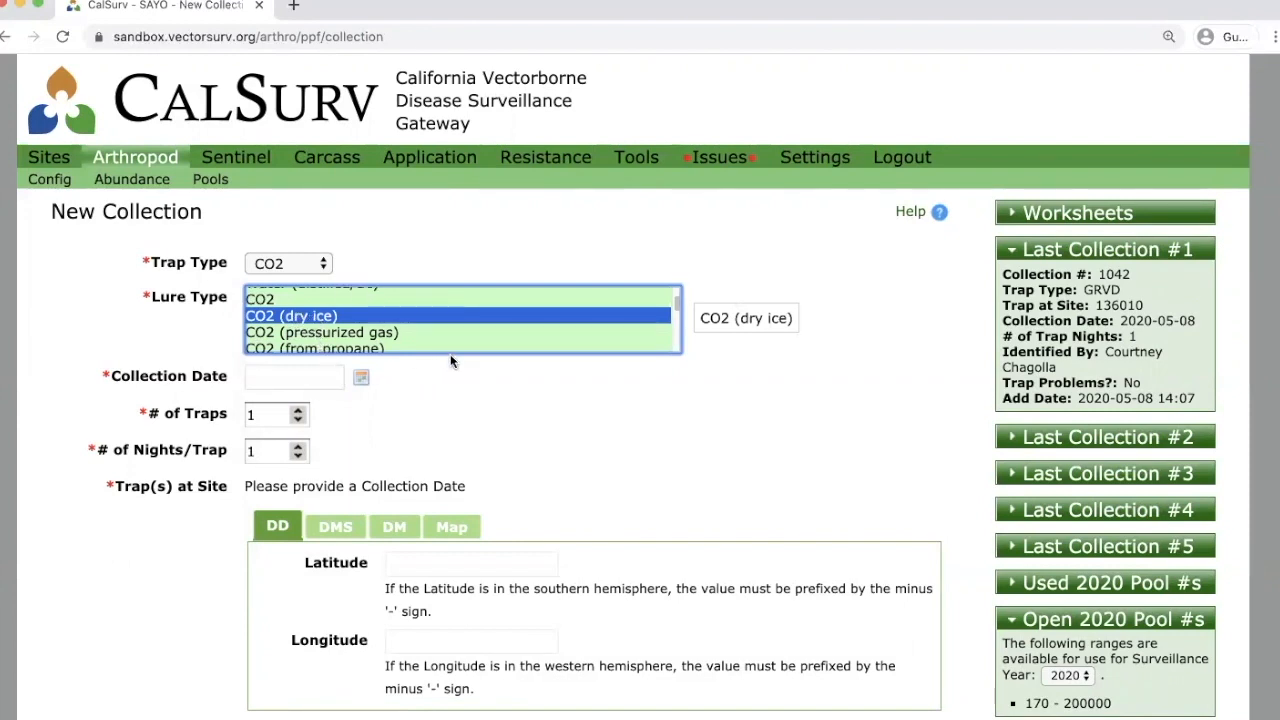
scroll(381, 338, "down", 1)
scroll(381, 338, "down", 3)
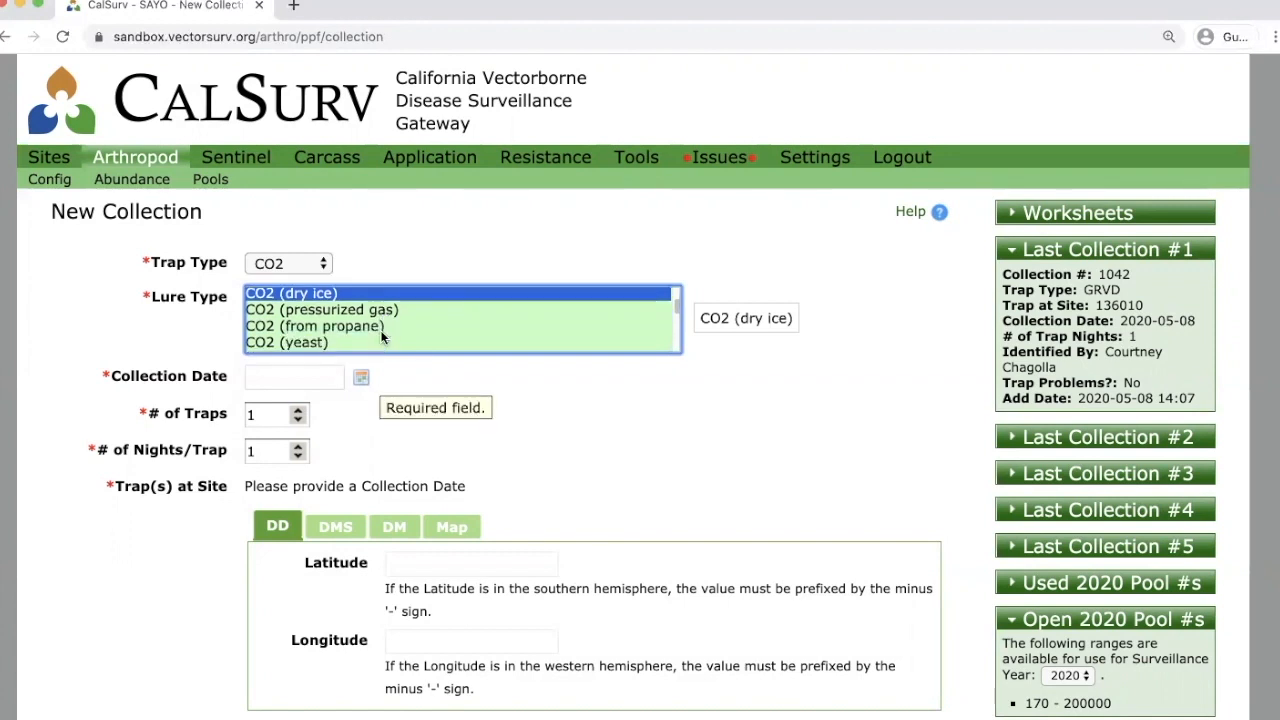
scroll(384, 338, "down", 1)
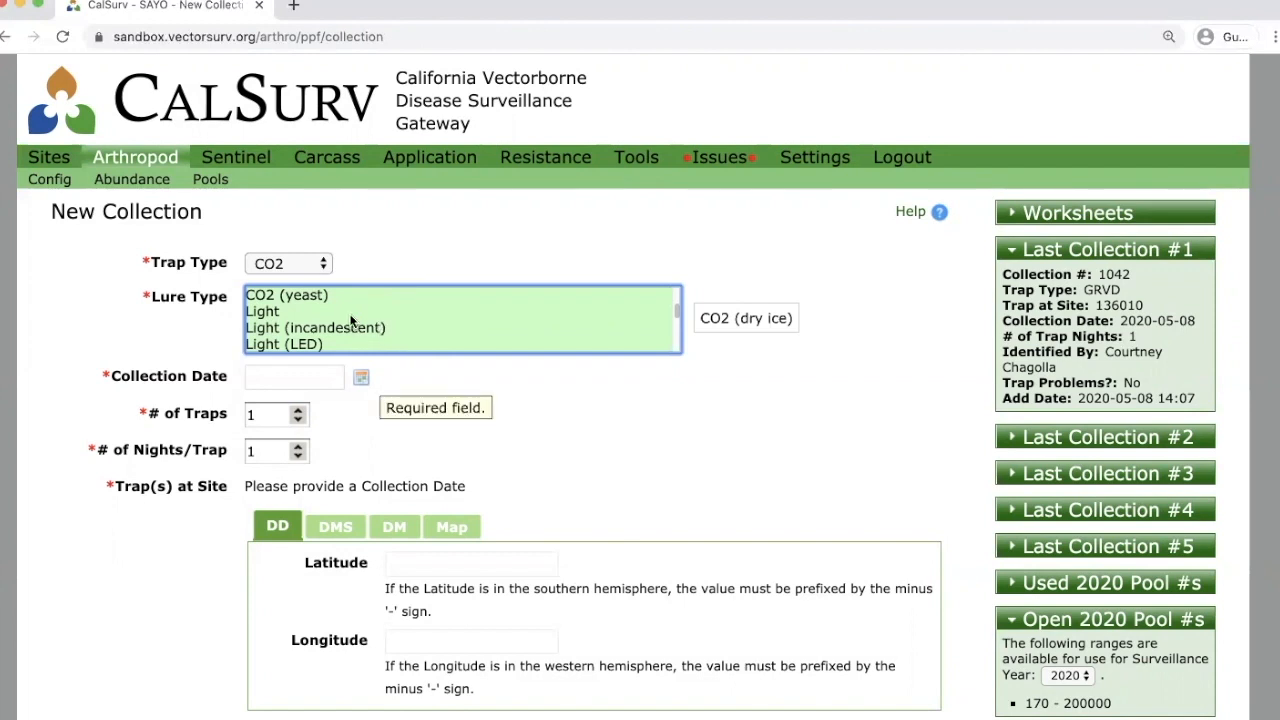
left_click(291, 310)
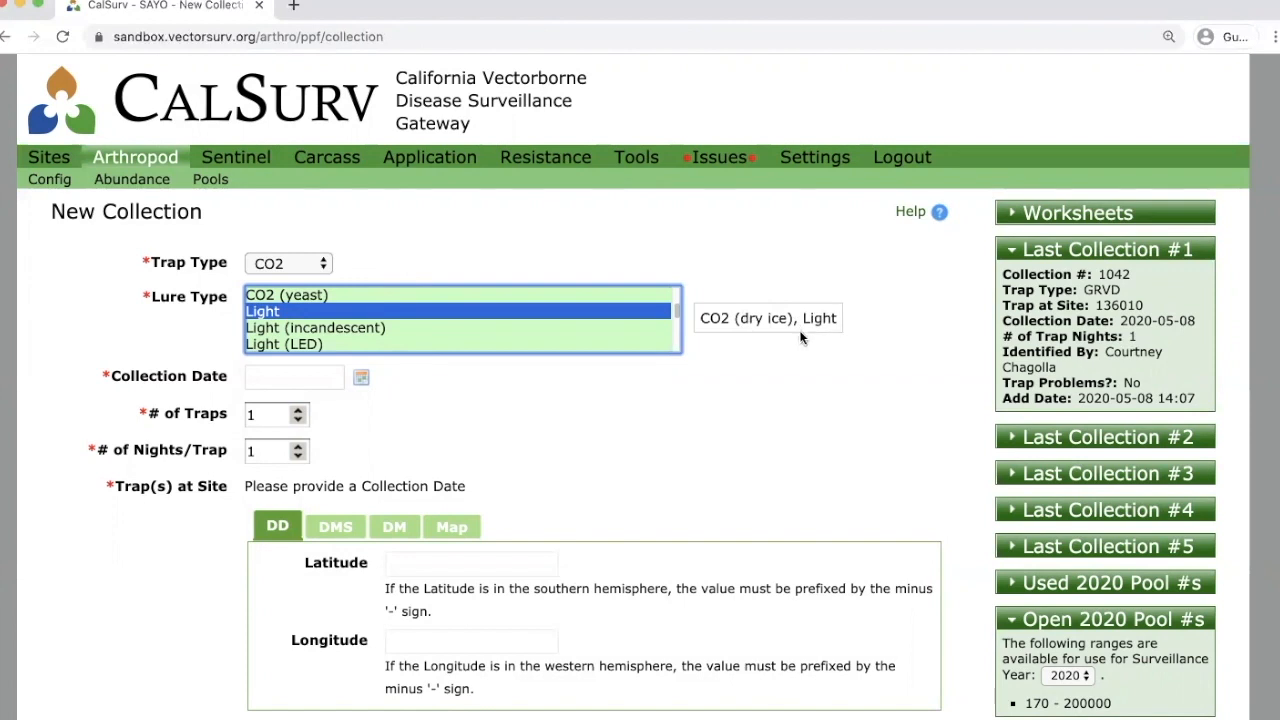
left_click(305, 313, "super")
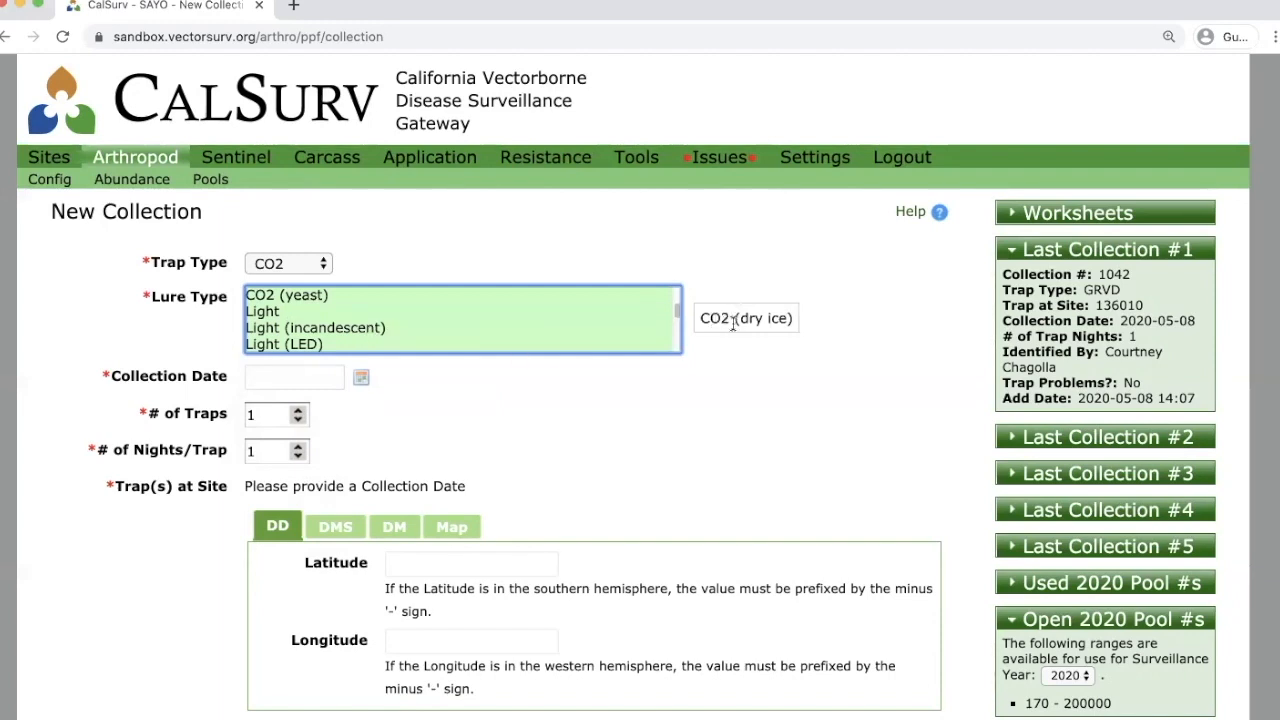
Pick May 8, 2020 as the collection date and review the trap-start note.
left_click(283, 376)
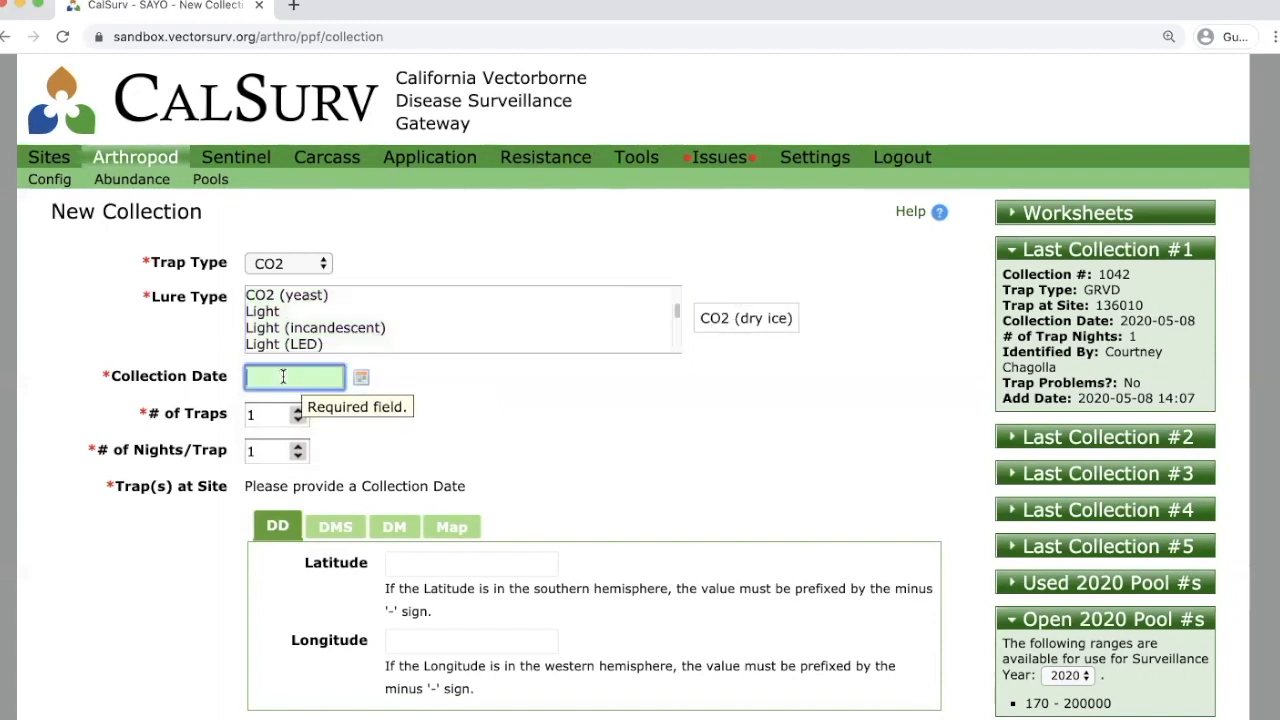
left_click(361, 377)
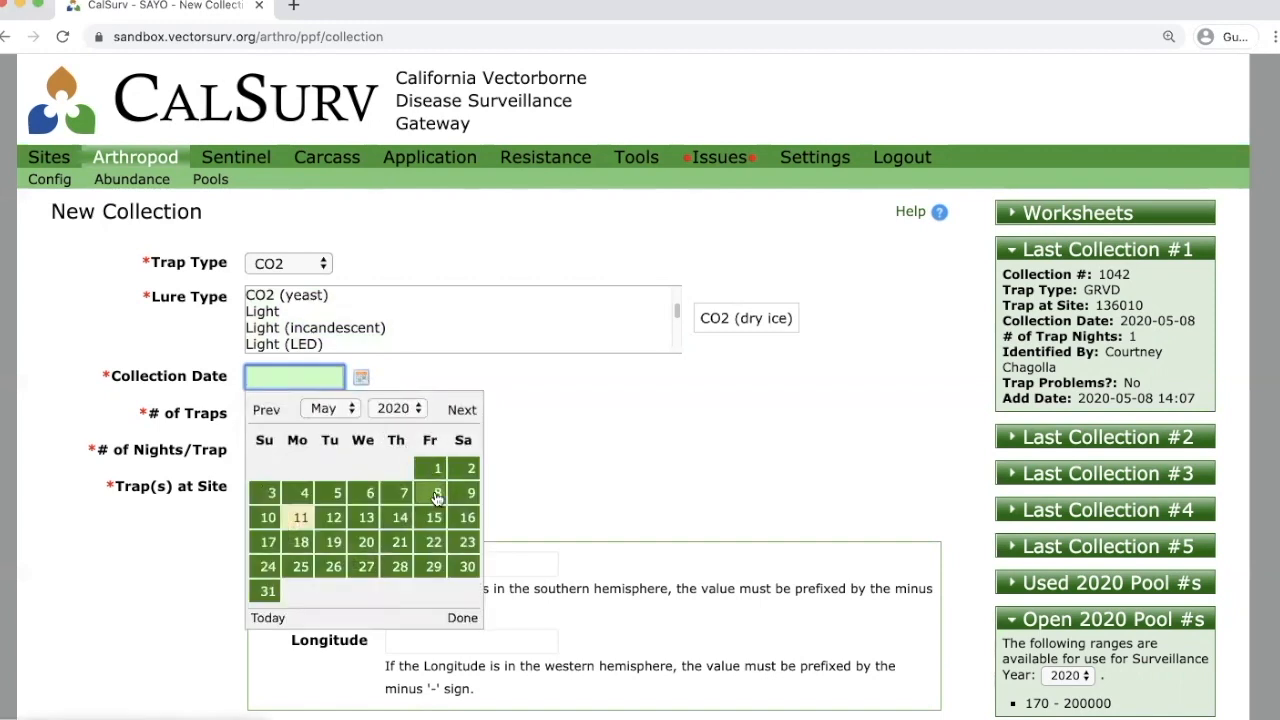
left_click(434, 497)
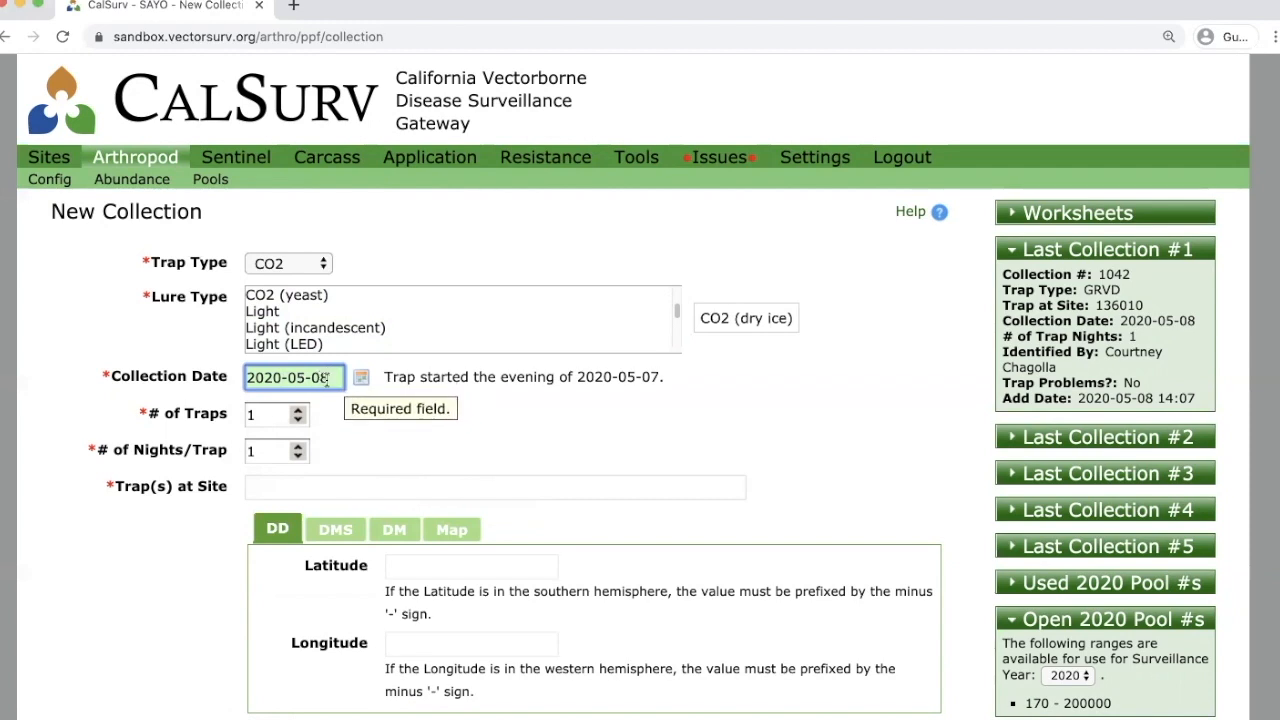
left_click(361, 380)
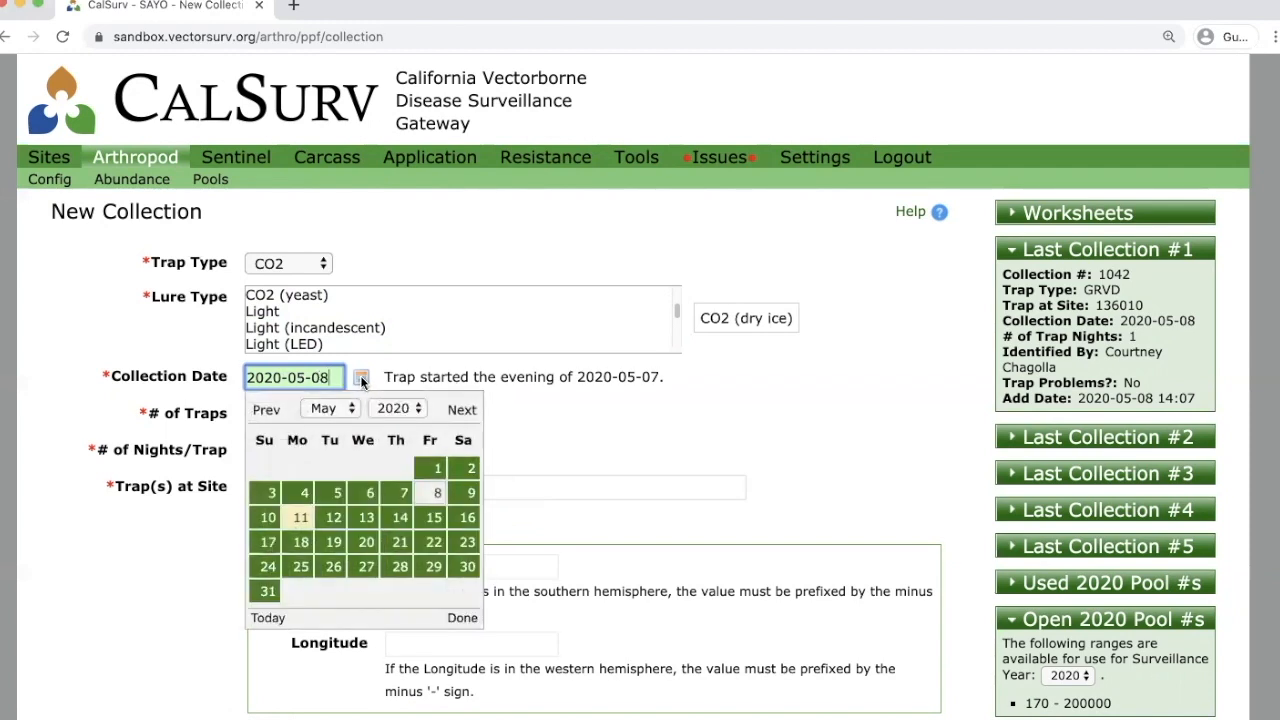
left_click(424, 490)
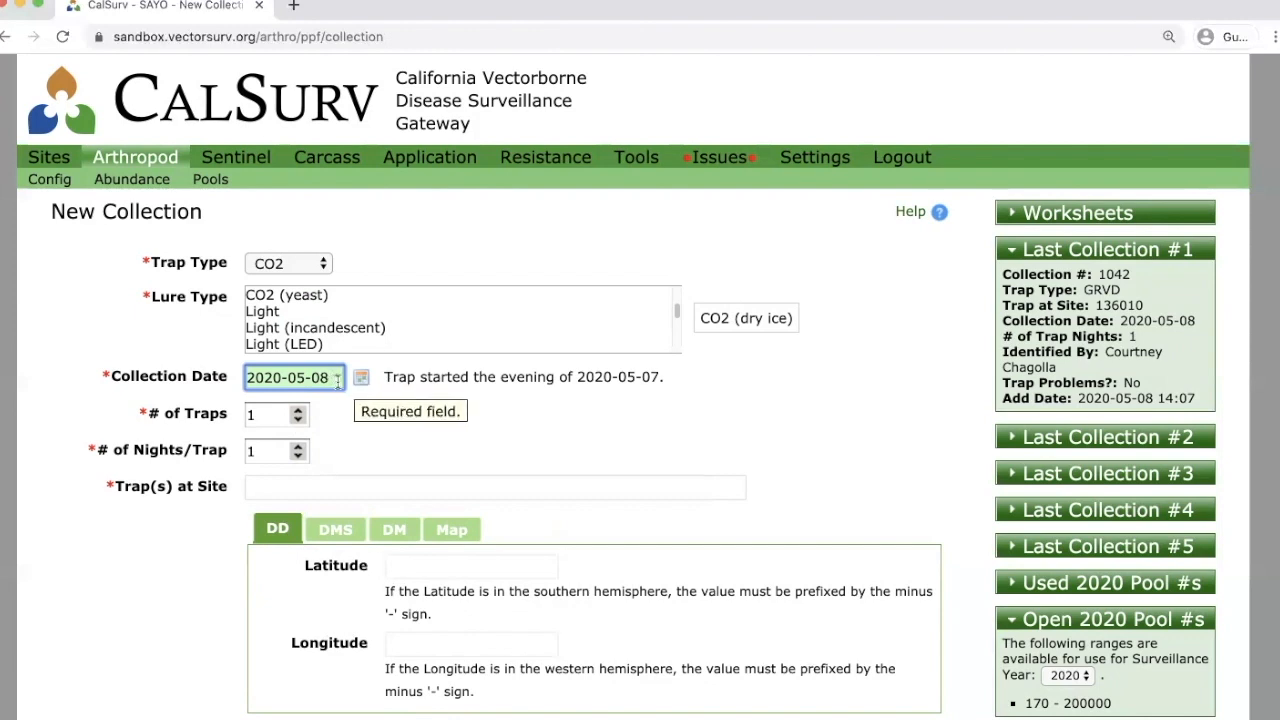
left_click_drag(383, 376, 684, 385)
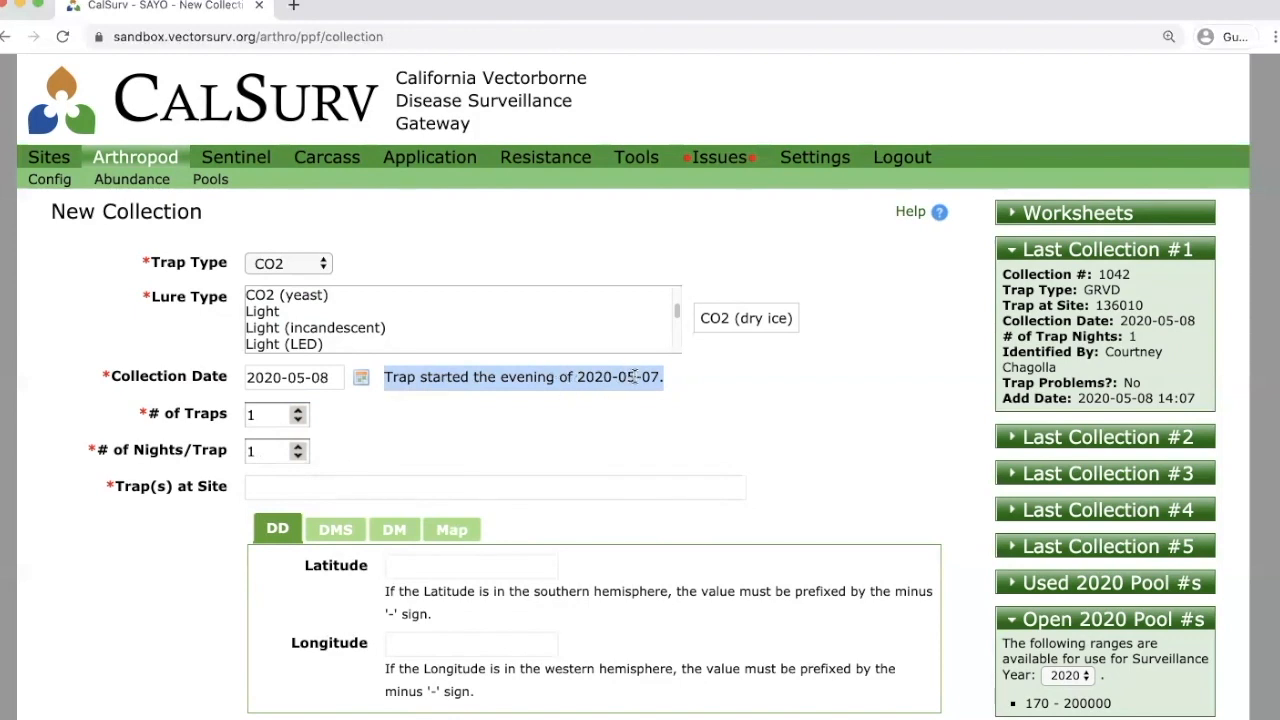
left_click(621, 412)
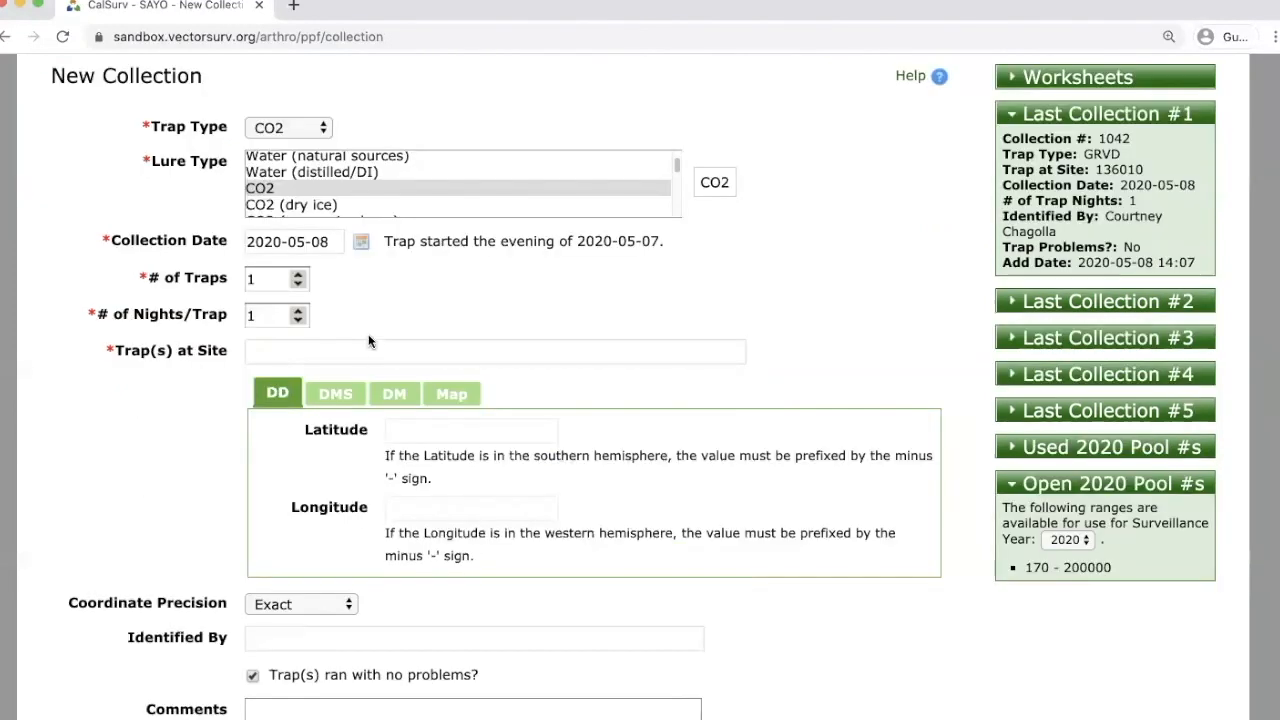
Search the trap list and select 145006 - Z05-Davis Cemetery as the trap site.
left_click(362, 349)
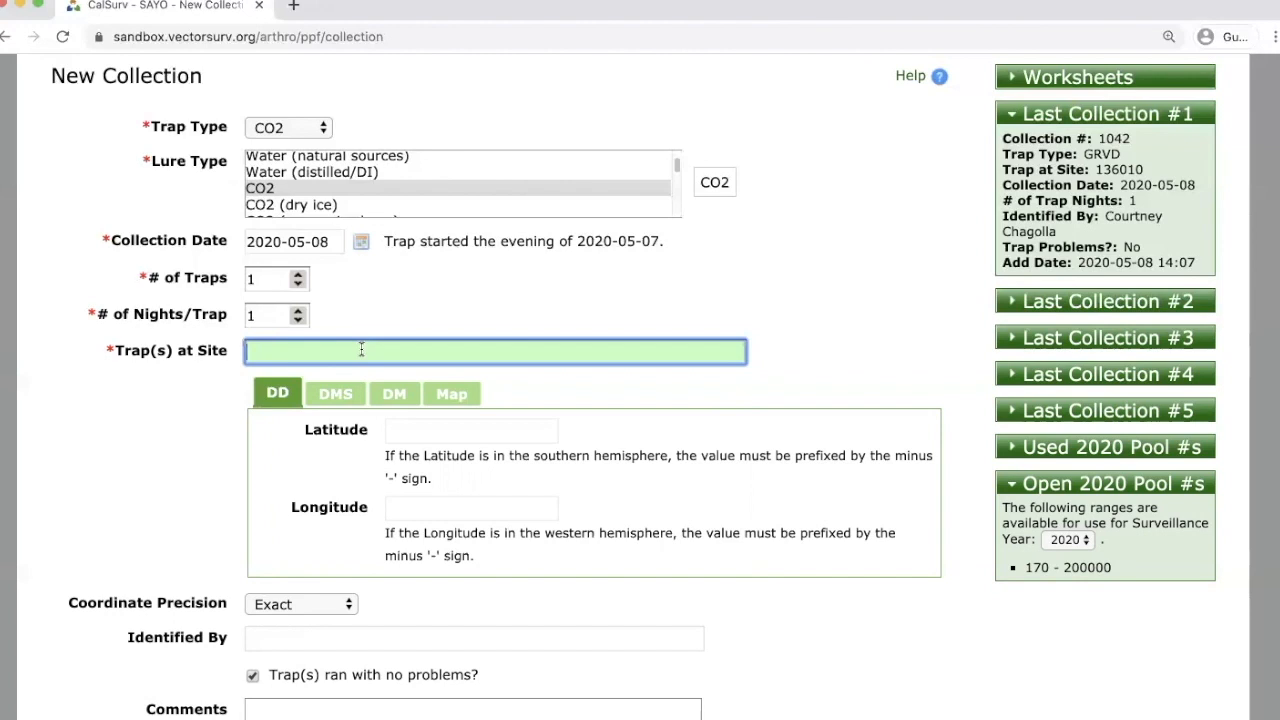
type("279")
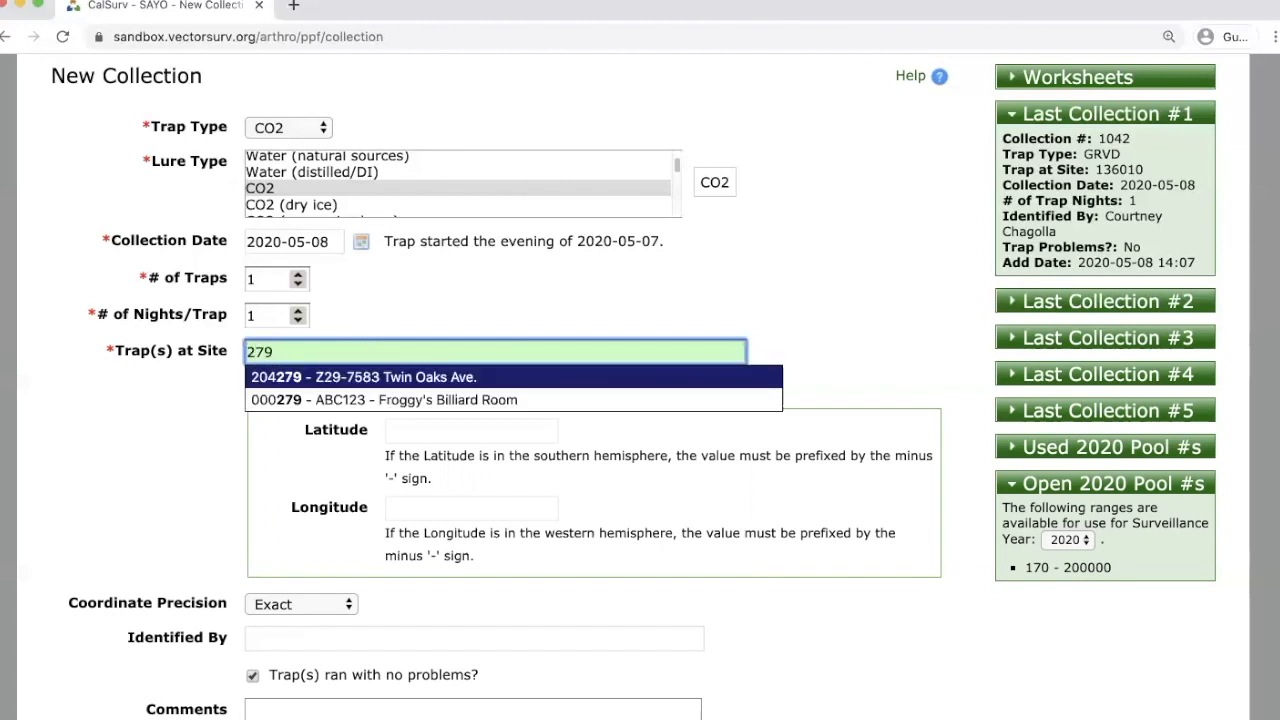
key("Down")
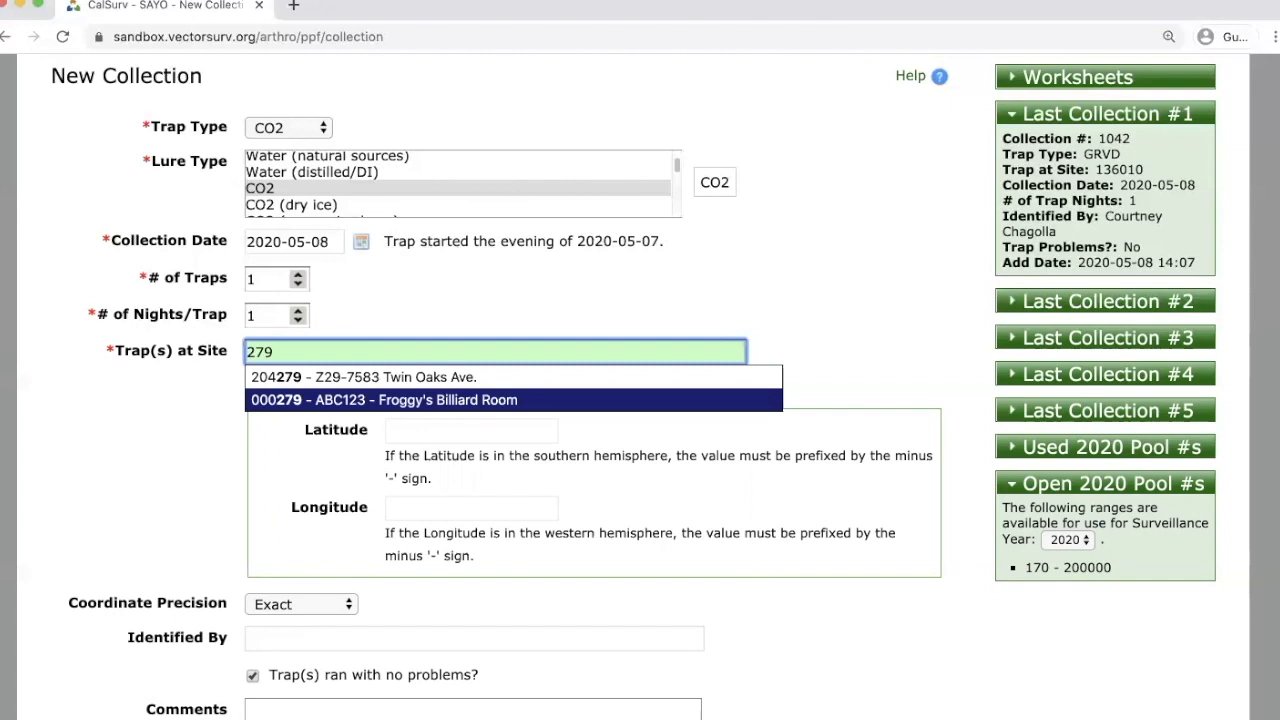
key("BackSpace")
key("BackSpace")
key("BackSpace")
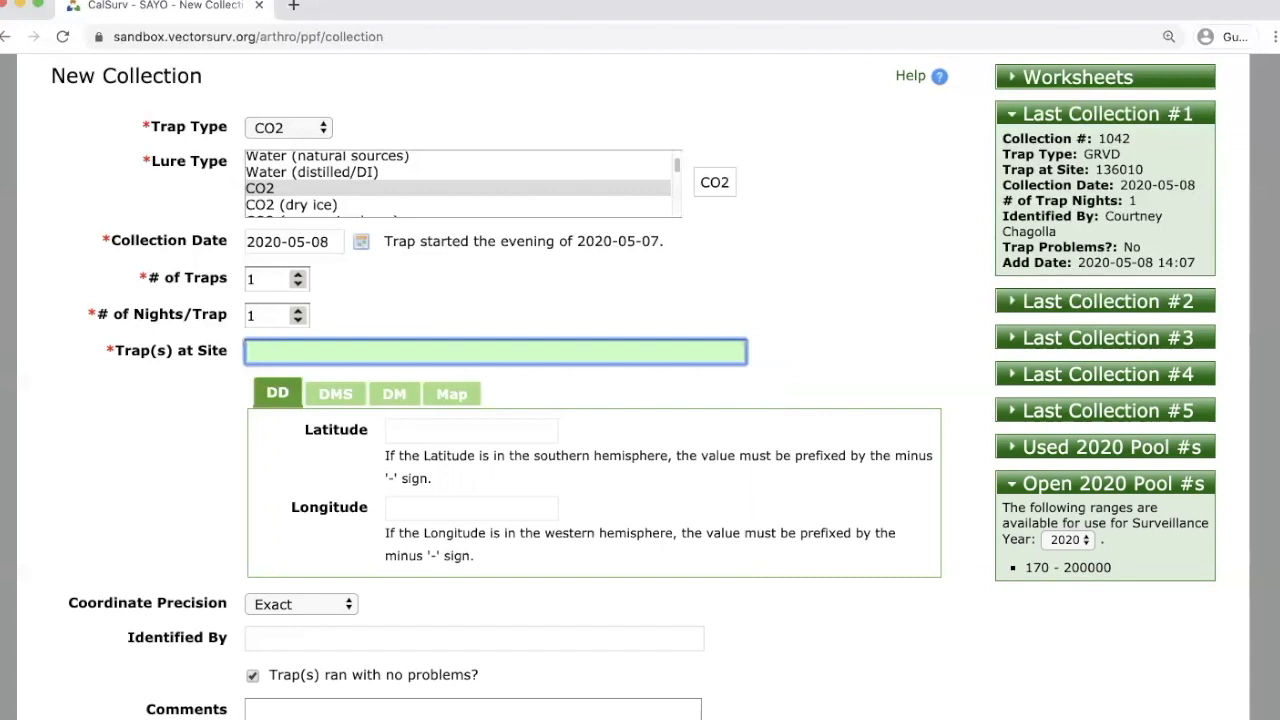
type("davis")
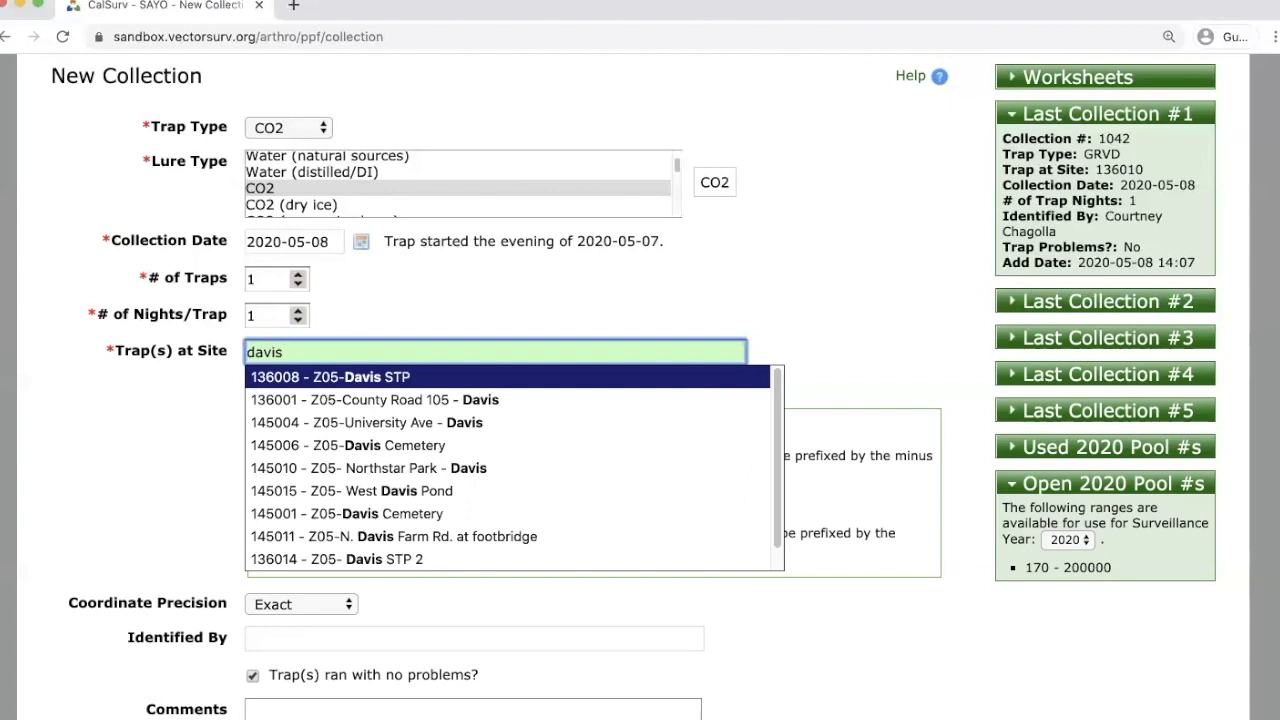
key("BackSpace")
key("BackSpace")
key("BackSpace")
key("BackSpace")
key("BackSpace")
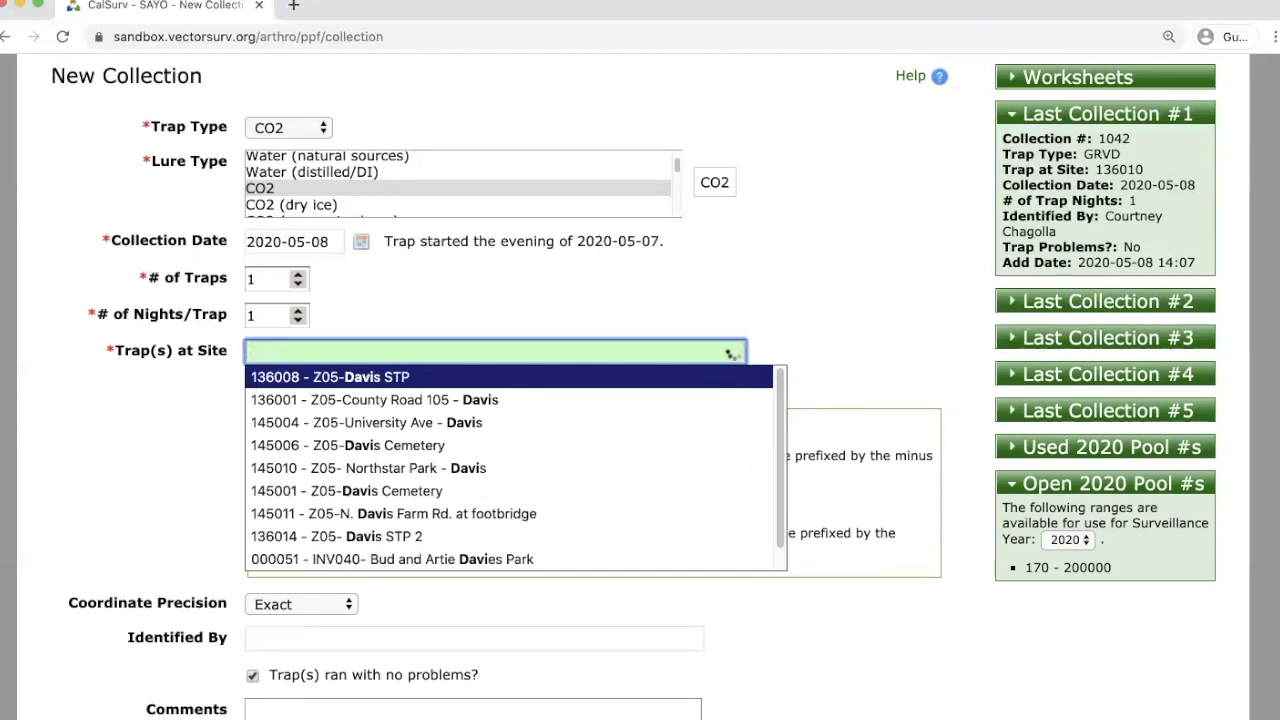
type("centra")
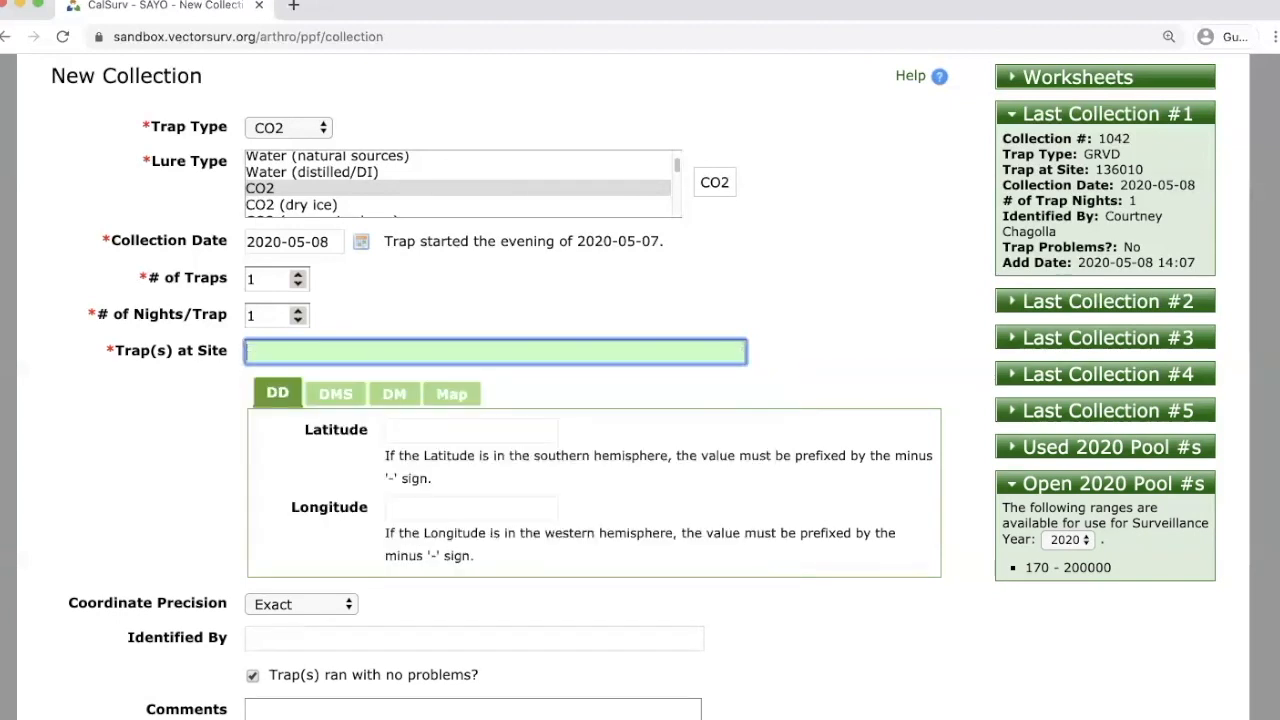
type("cemetery")
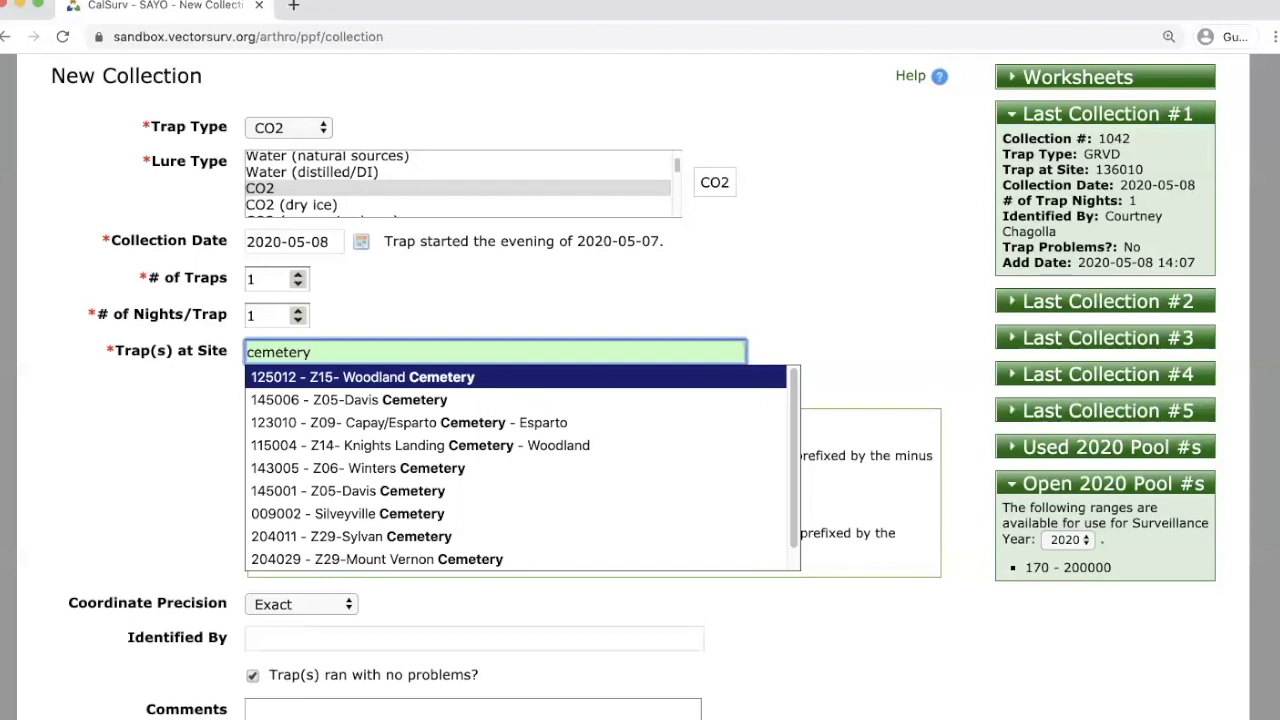
key("Down")
key("Return")
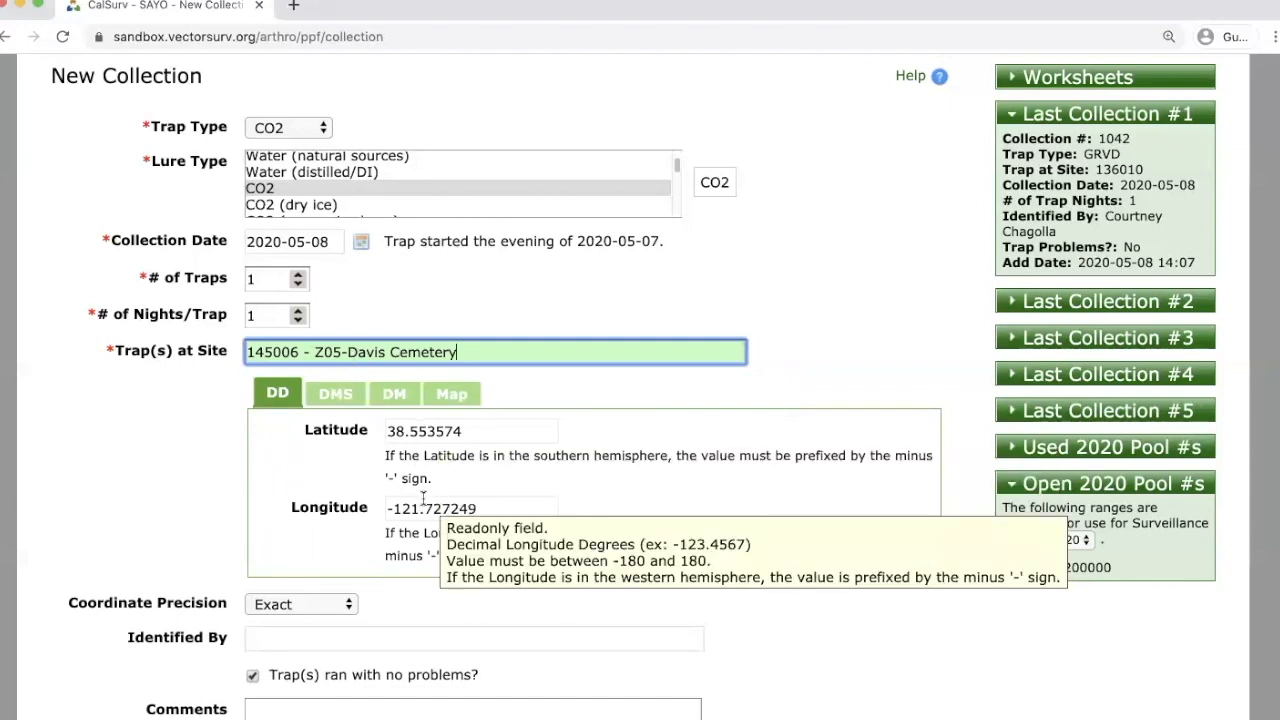
Show the trap location map and zoom in one level around the Davis Cemetery marker.
left_click(455, 396)
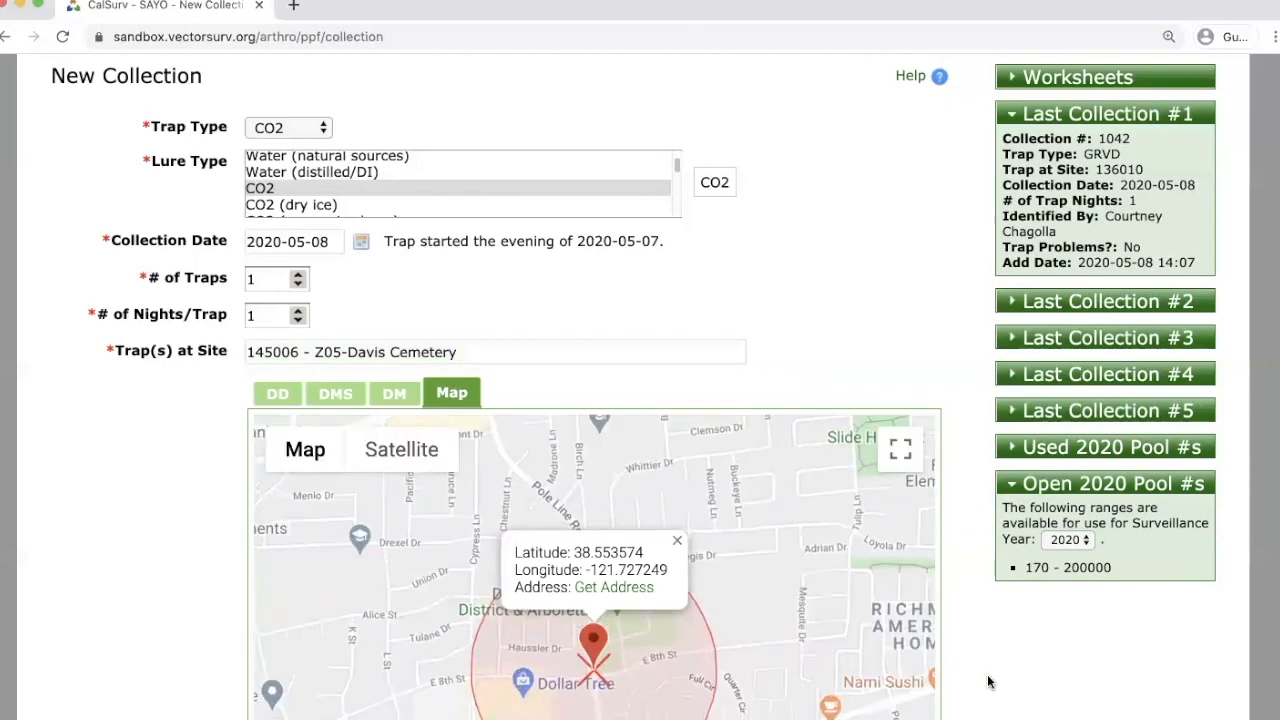
scroll(985, 665, "down", 3)
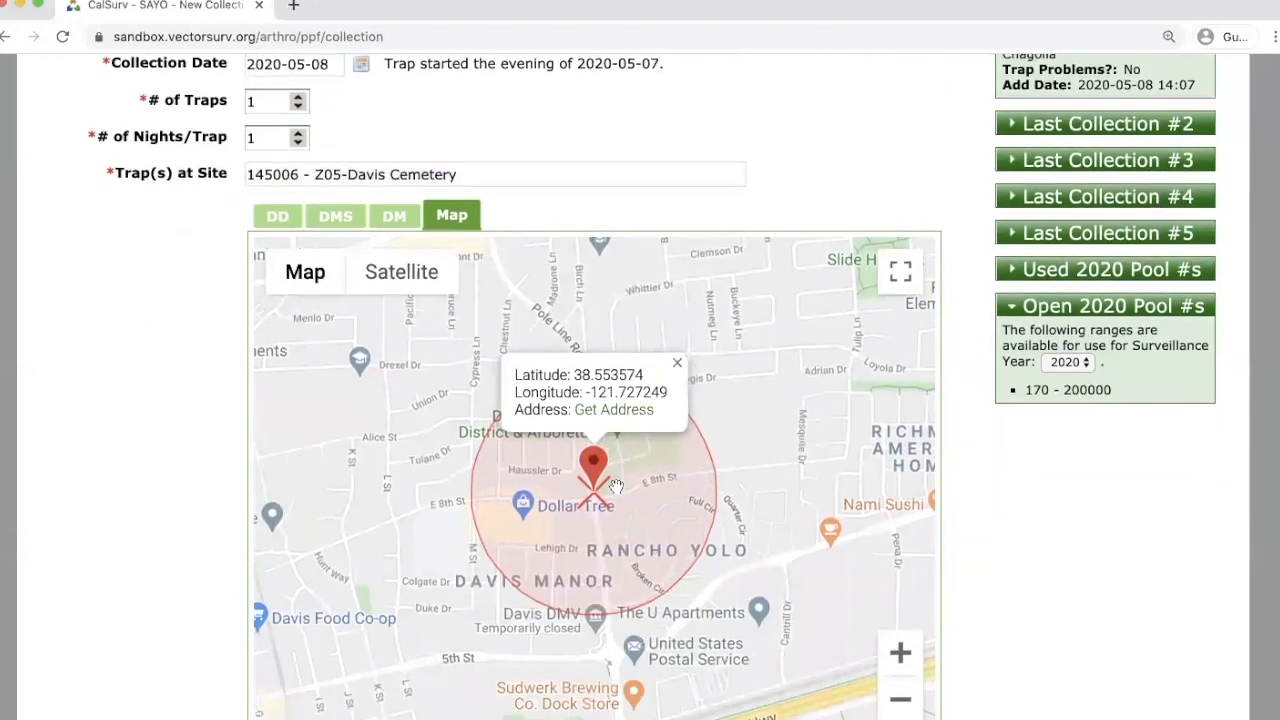
double_click(614, 478)
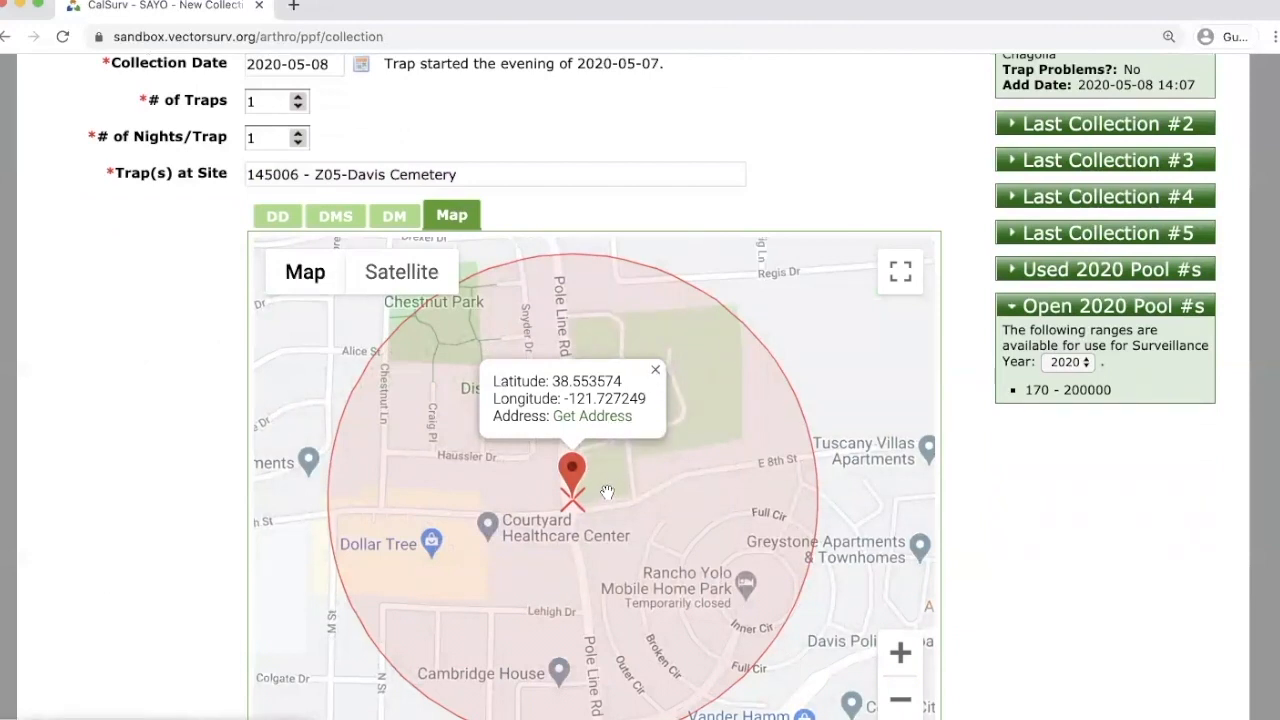
scroll(1000, 600, "down", 8)
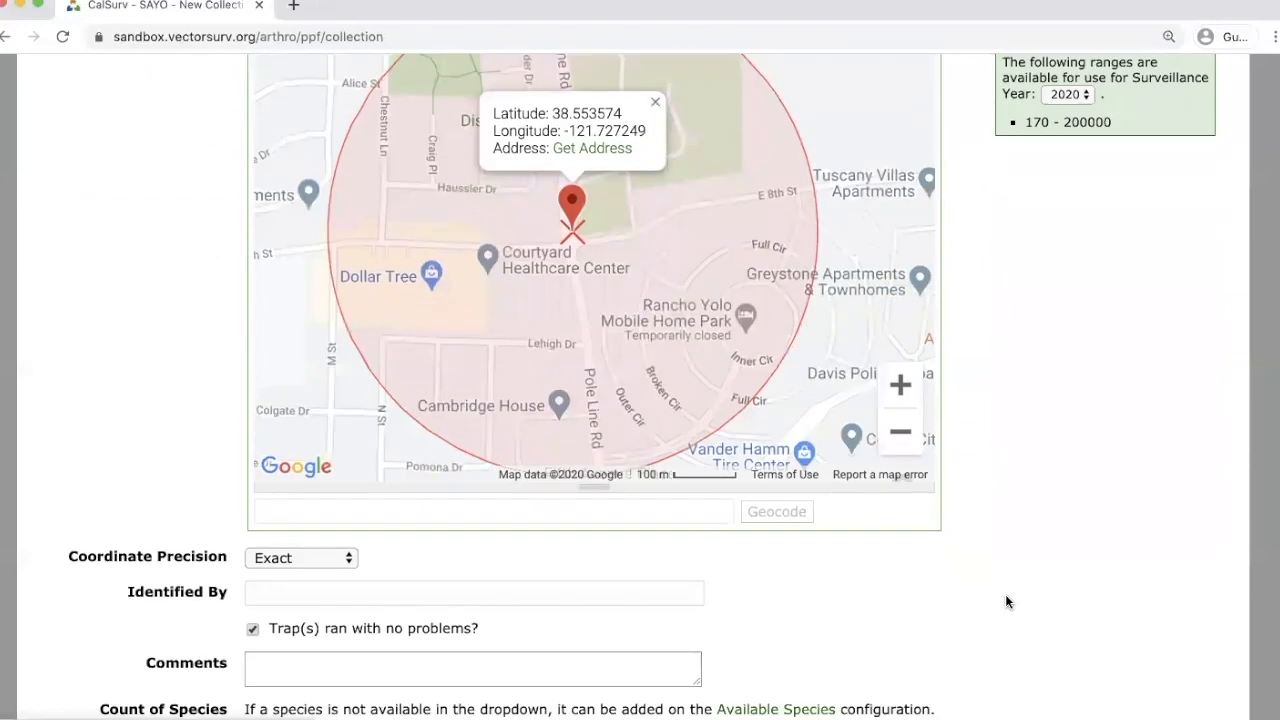
scroll(1004, 592, "down", 2)
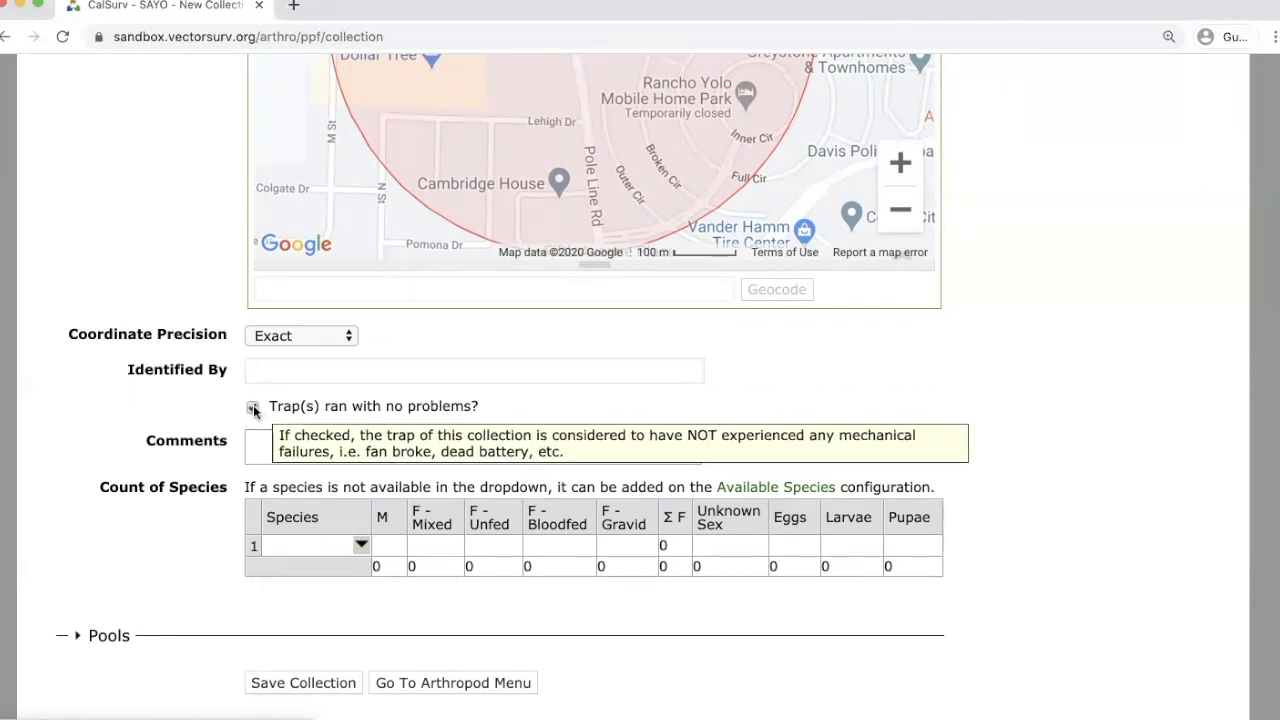
Untick 'Trap(s) ran with no problems?' and move into the Comments box.
left_click(252, 407)
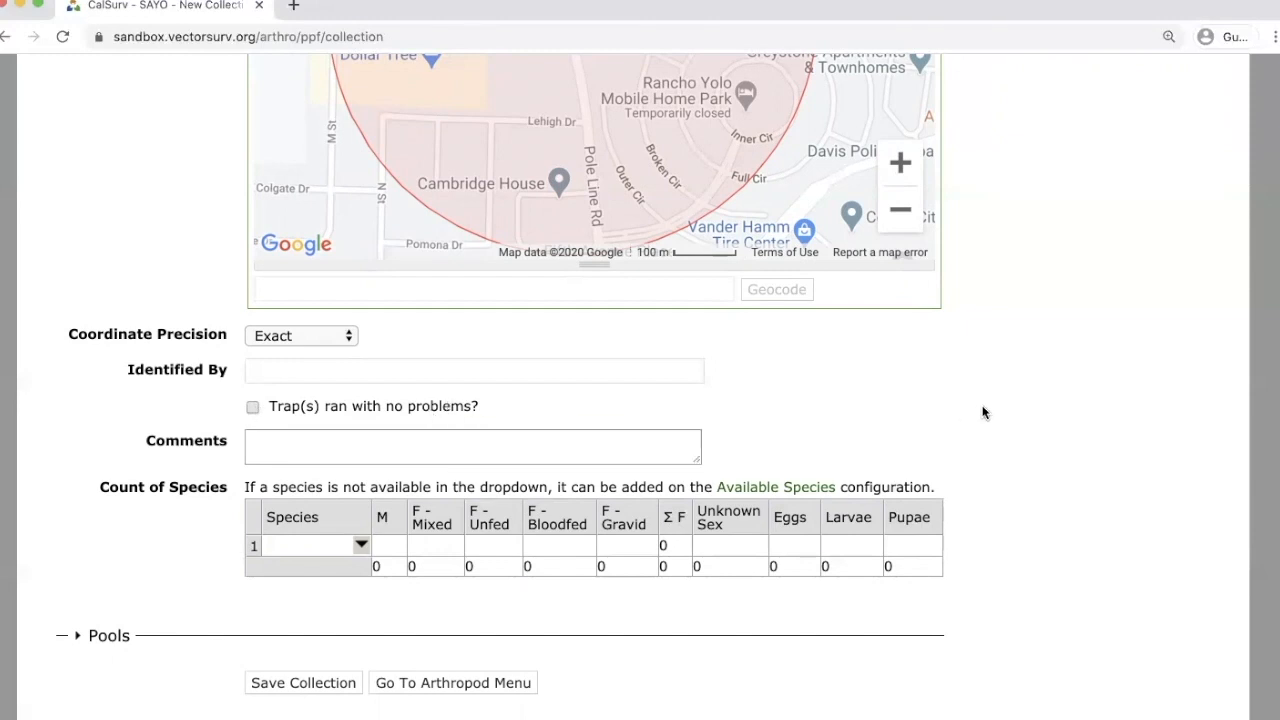
scroll(977, 397, "down", 1)
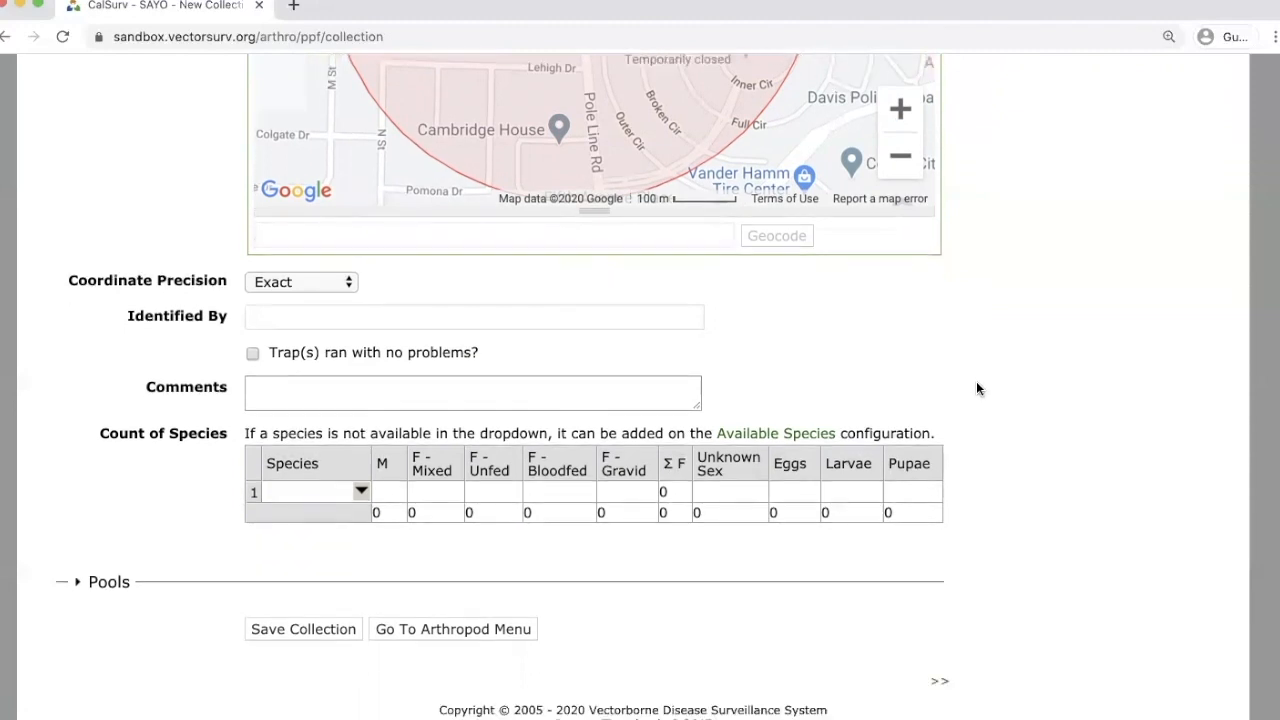
left_click(450, 390)
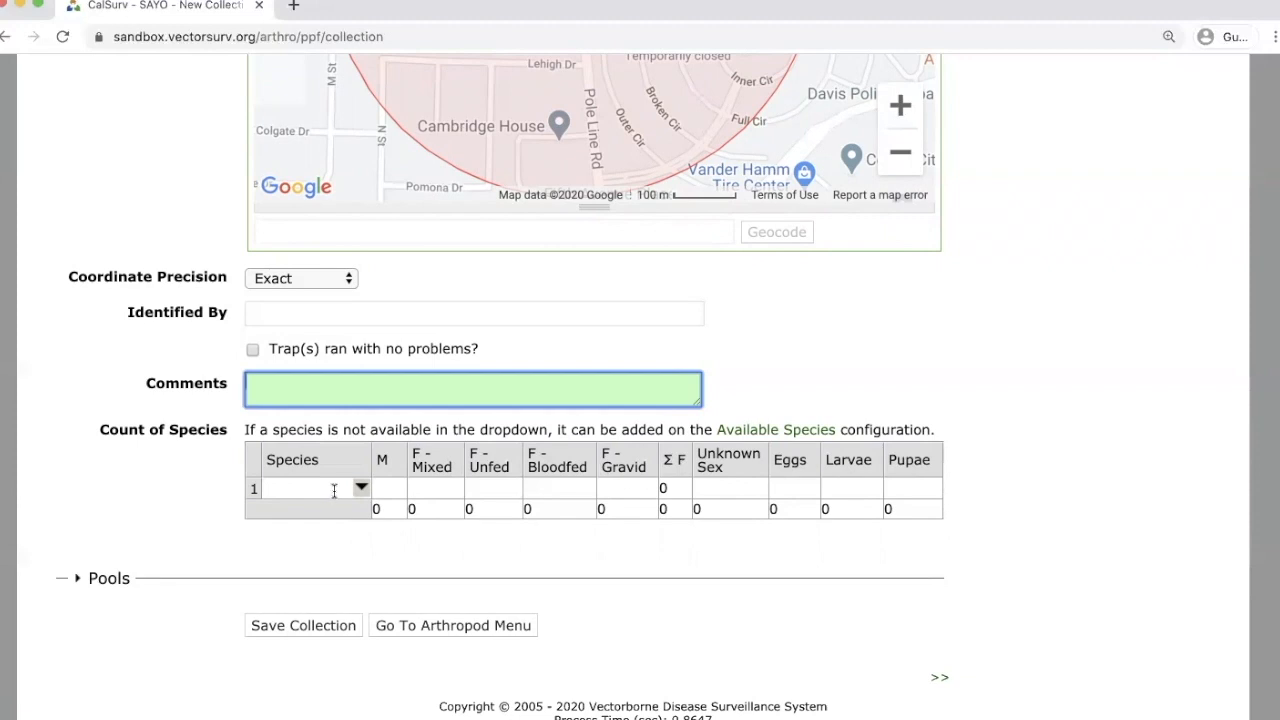
Search 'tars' in the row 1 Species list and pick Culex tarsalis.
left_click(361, 488)
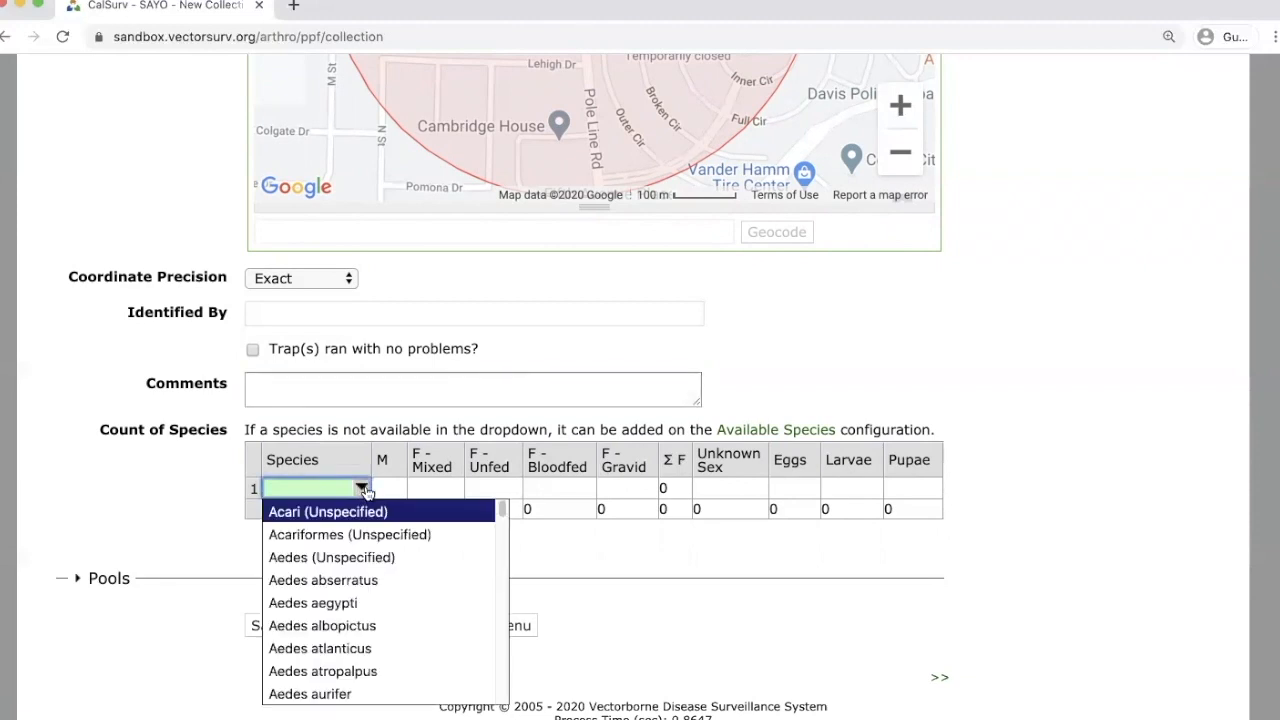
scroll(372, 557, "down", 5)
scroll(372, 557, "down", 15)
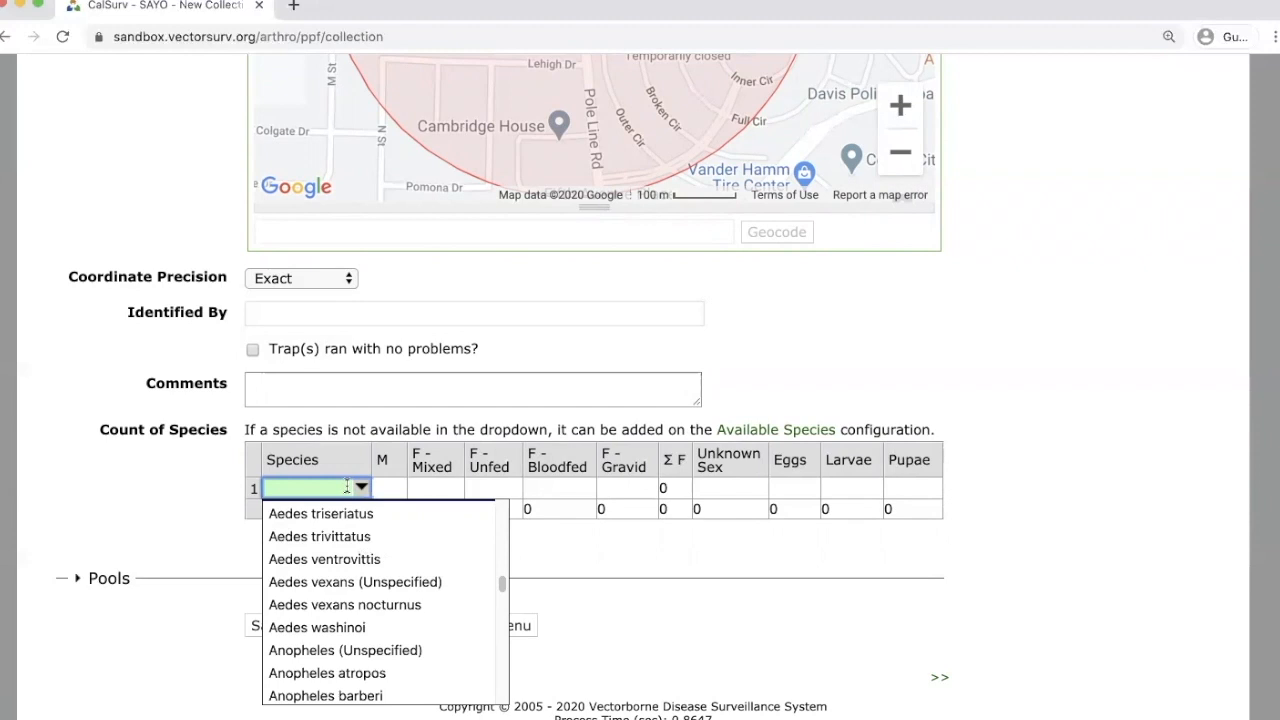
type("culex")
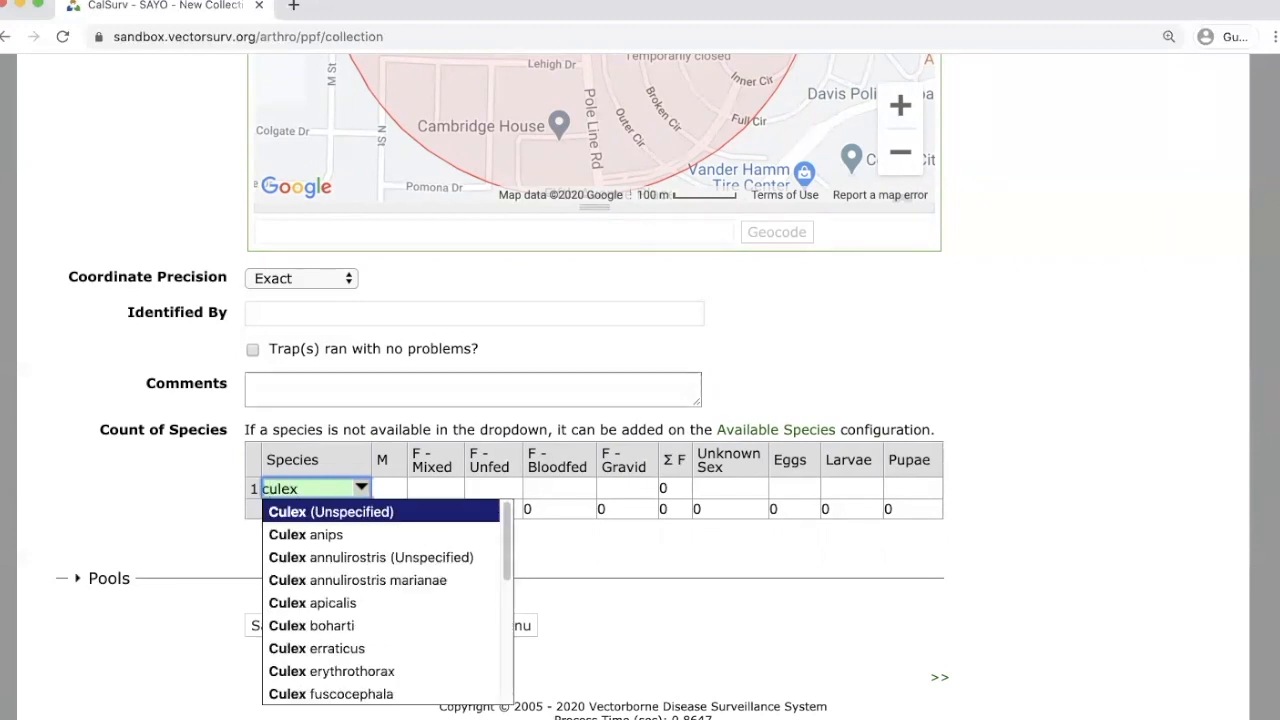
key("BackSpace")
key("BackSpace")
key("BackSpace")
key("BackSpace")
key("BackSpace")
type("tars")
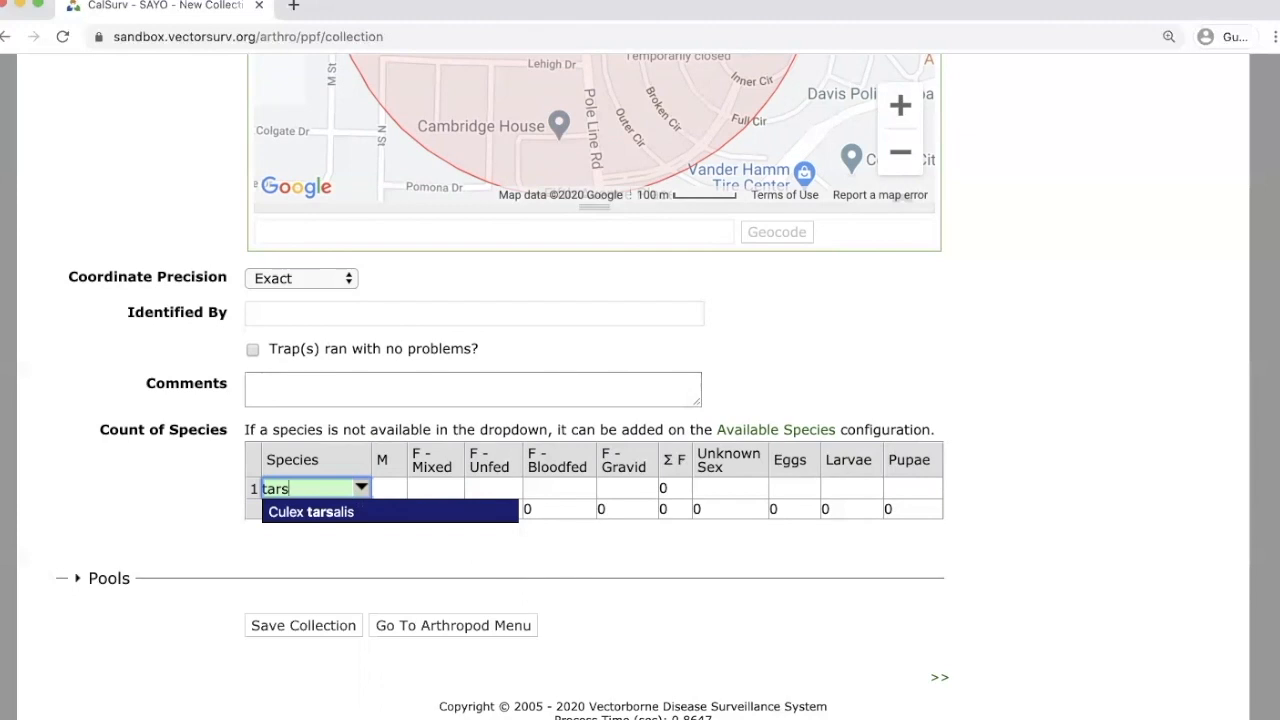
key("Return")
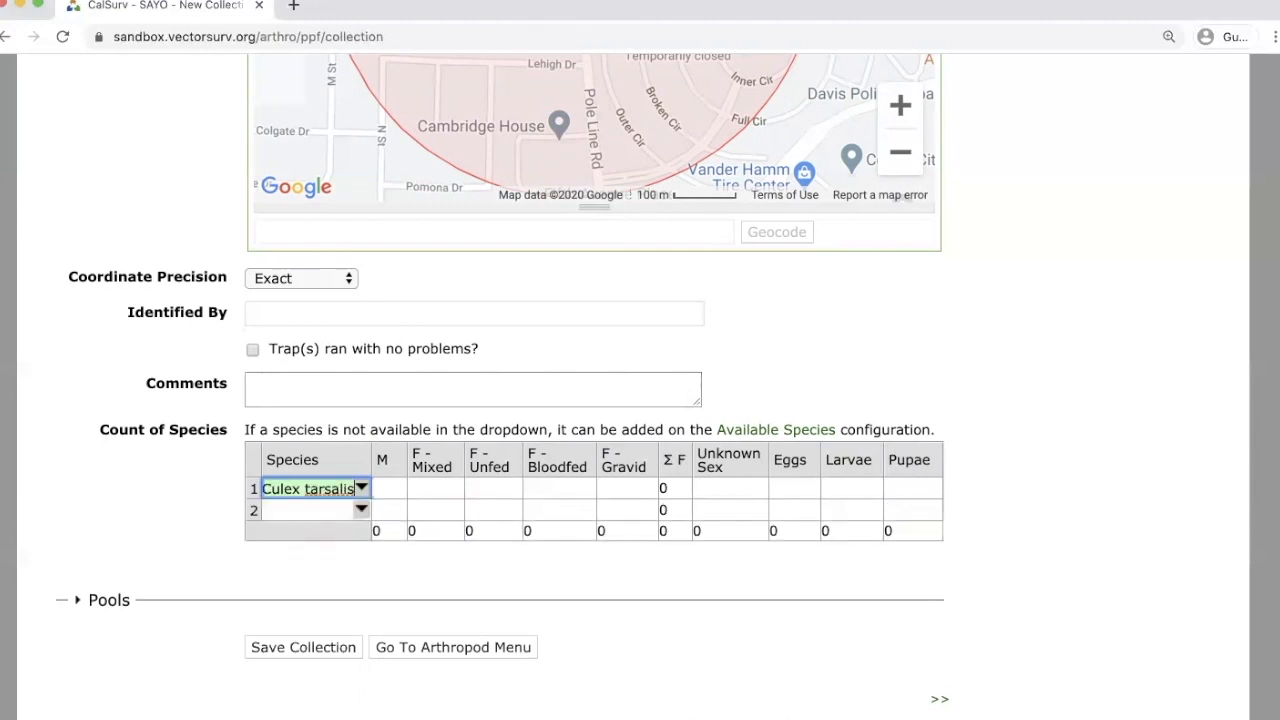
Enter 12 males for Culex tarsalis, deleting a mistaken 234 F-Mixed count.
left_click(441, 487)
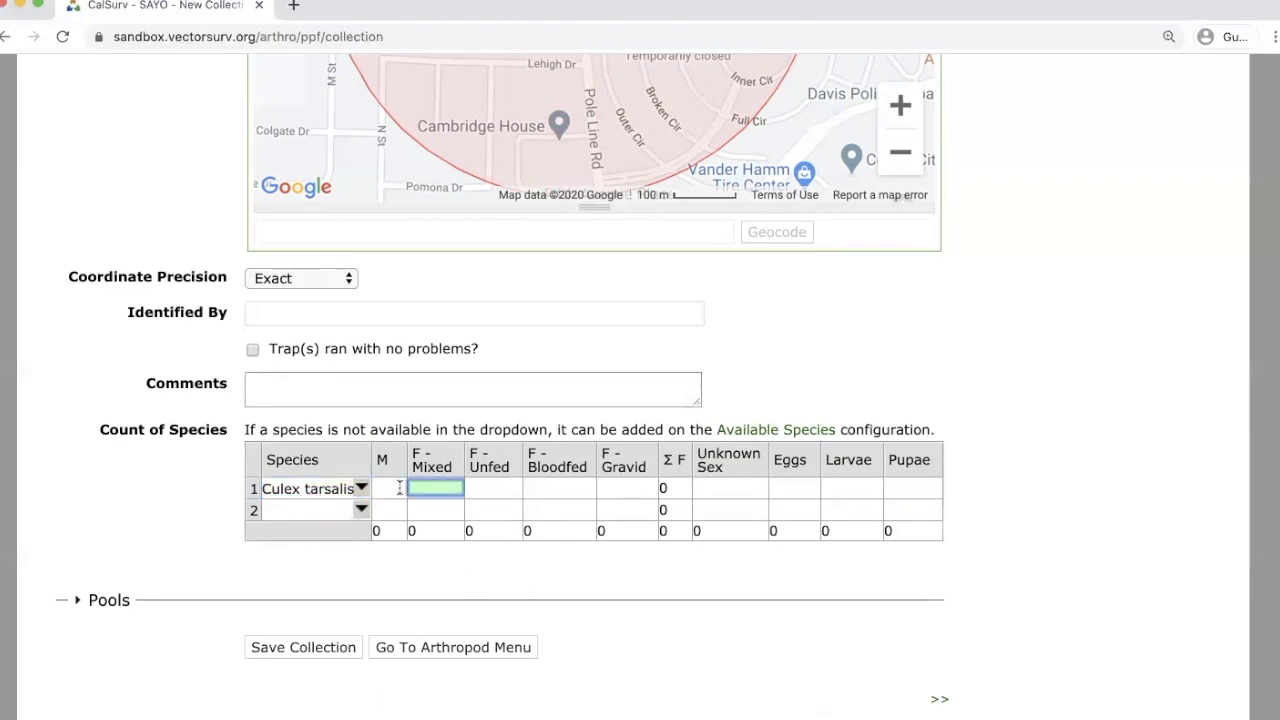
left_click(397, 487)
type("12")
key("Tab")
type("234")
key("Tab")
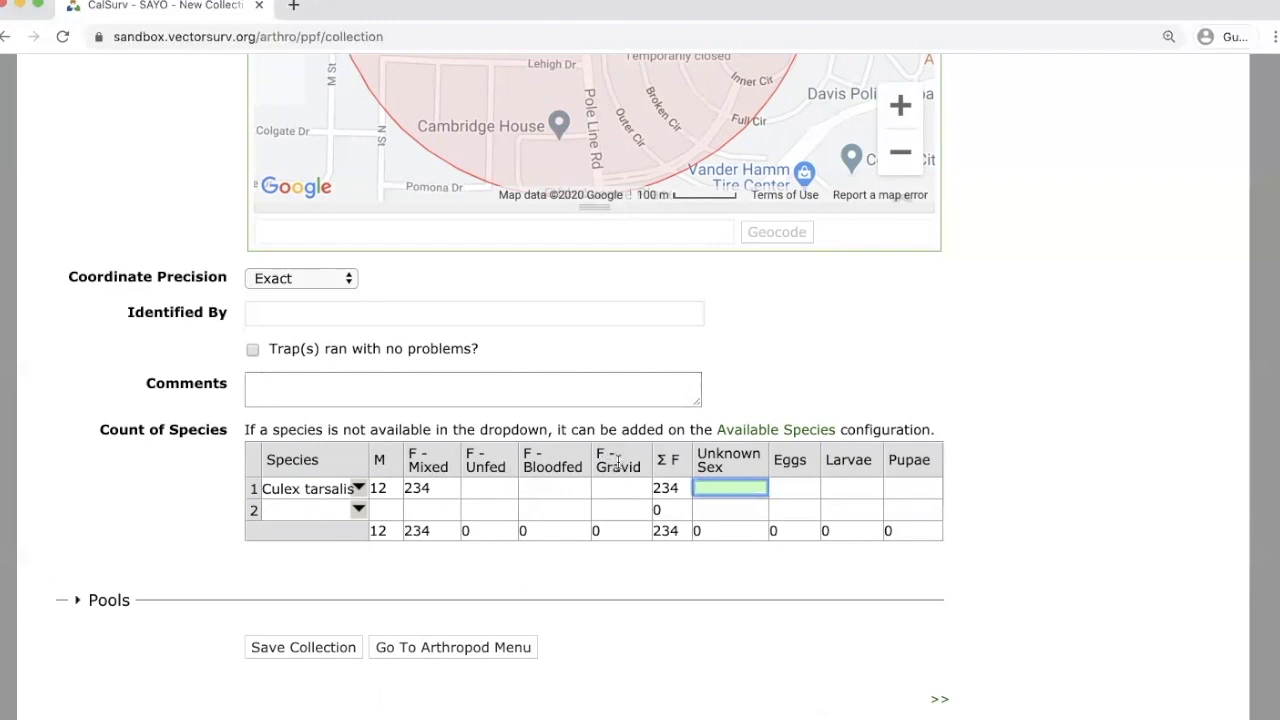
left_click(452, 486)
key("BackSpace")
Enter F-Unfed 212, F-Bloodfed 2, F-Gravid 20 and Unknown Sex 12 for Culex tarsalis.
left_click(502, 486)
type("212")
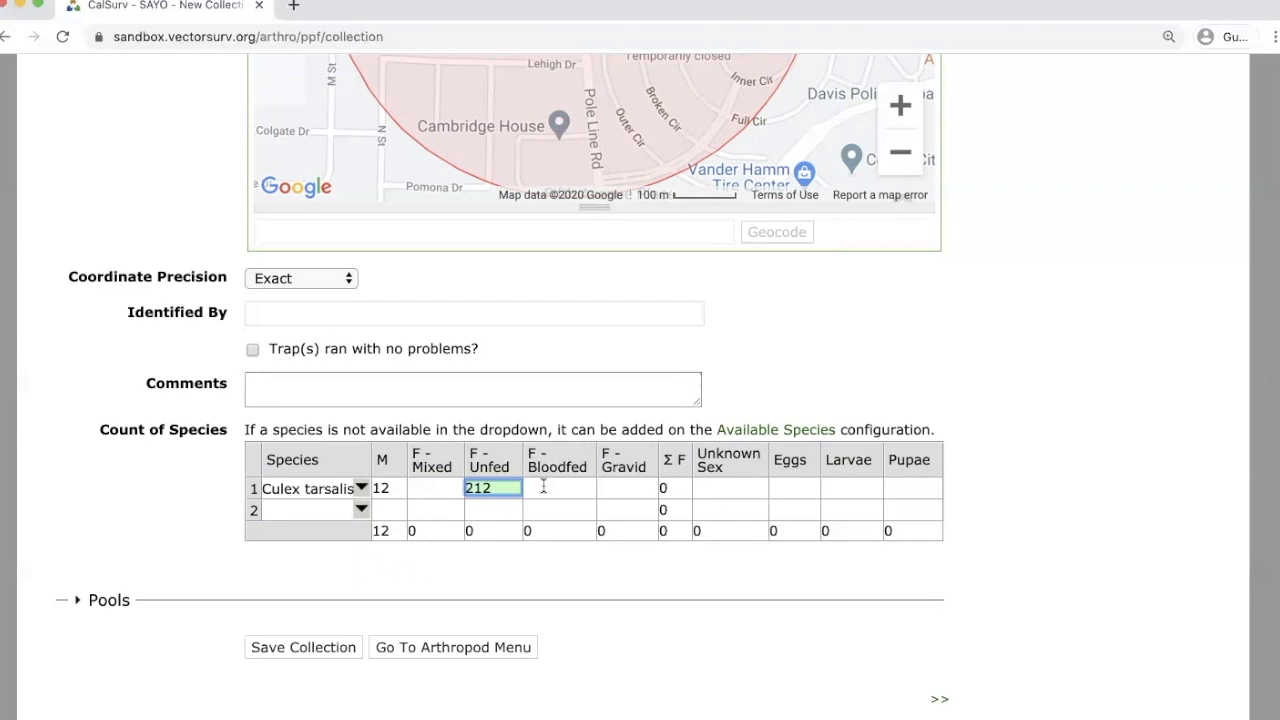
left_click(552, 490)
type("22")
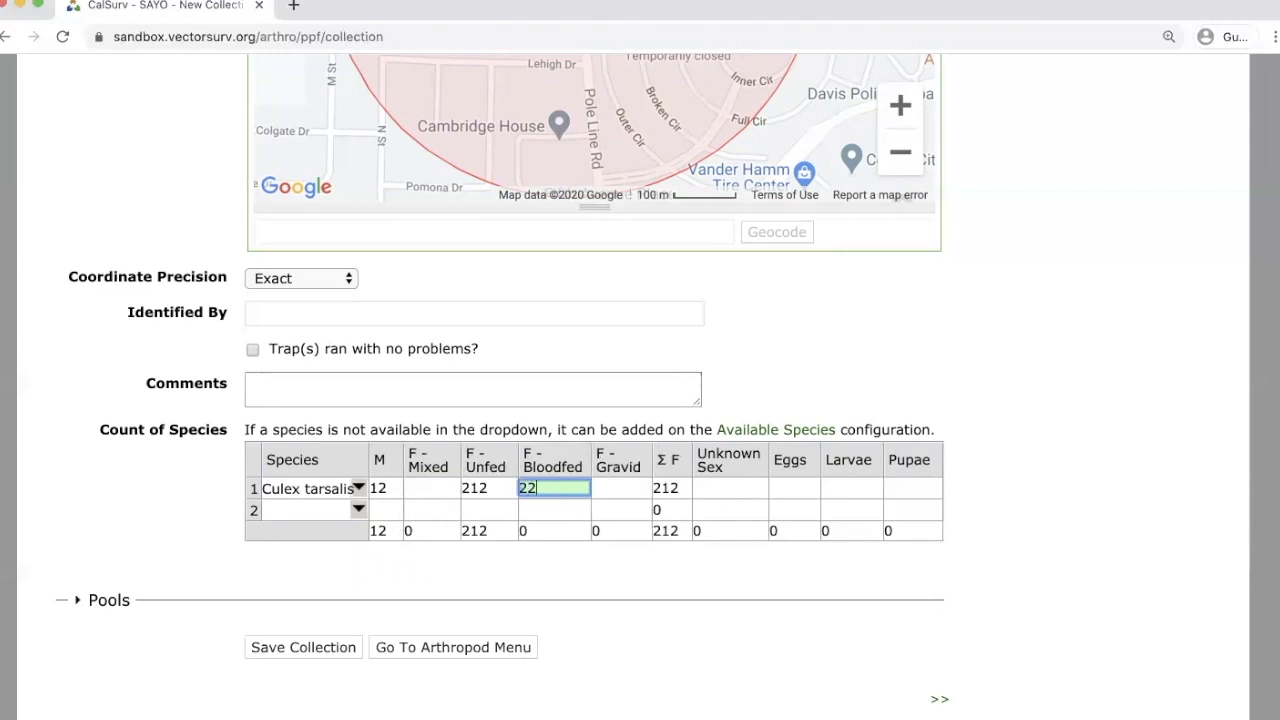
key("Tab")
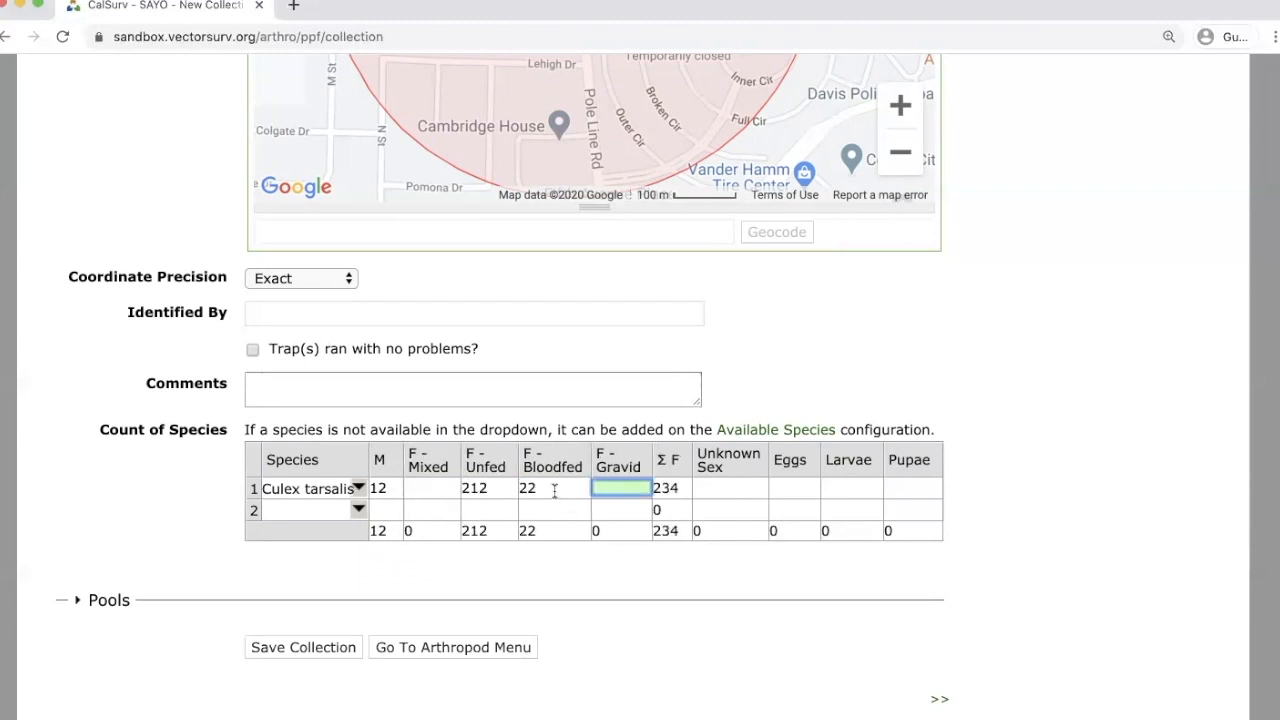
left_click(557, 492)
type("2")
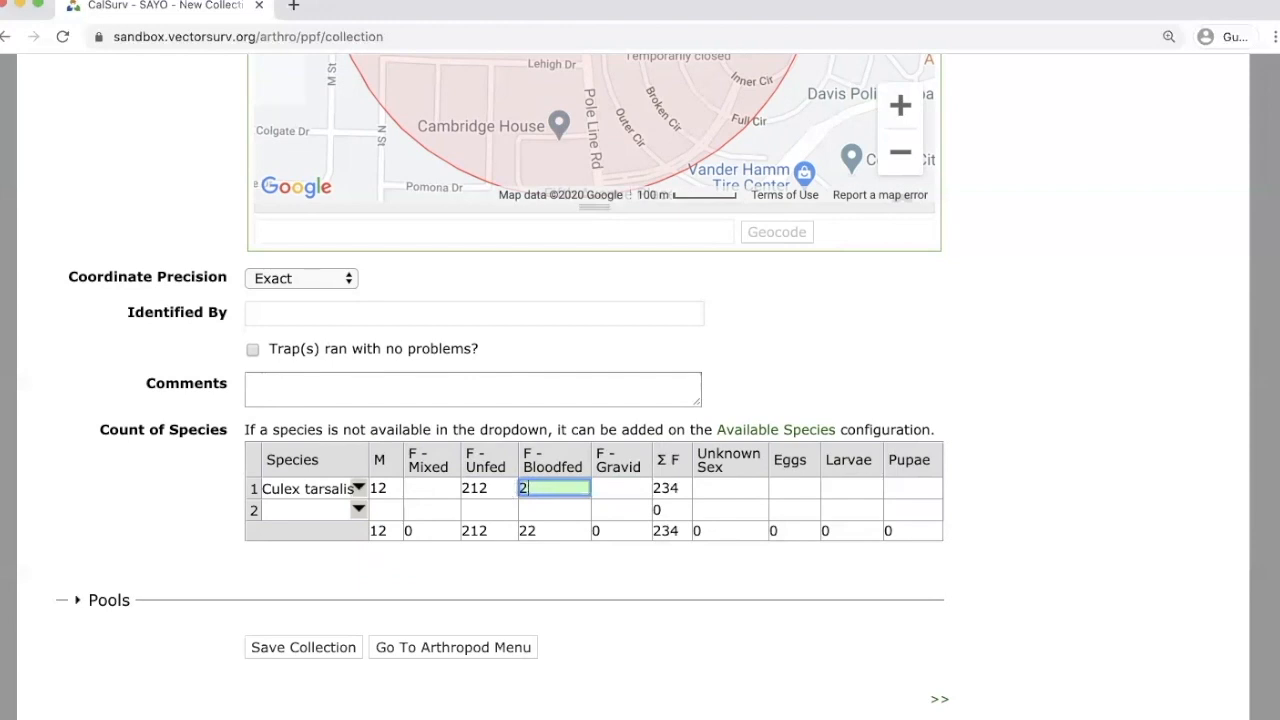
key("Tab")
type("20")
key("Tab")
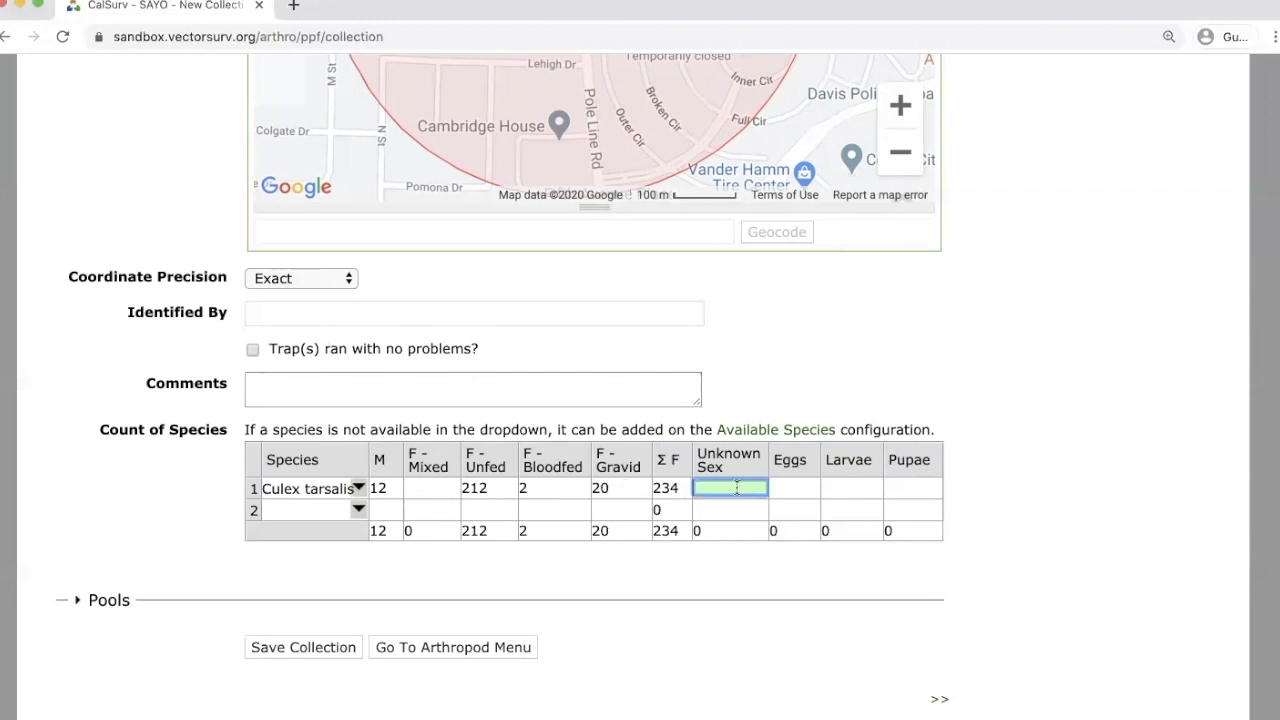
type("12")
key("Tab")
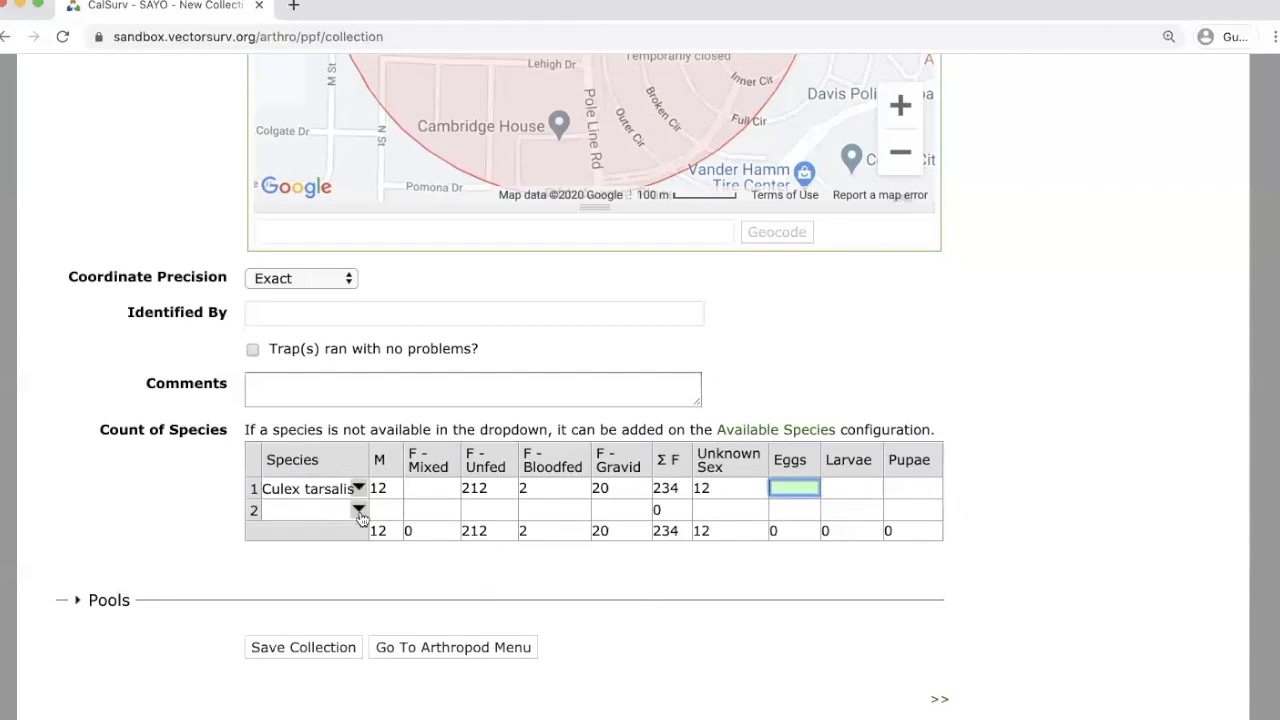
Add Culex pipiens in row 2 with 3 males and 23 mixed females.
left_click(311, 505)
type("plpien")
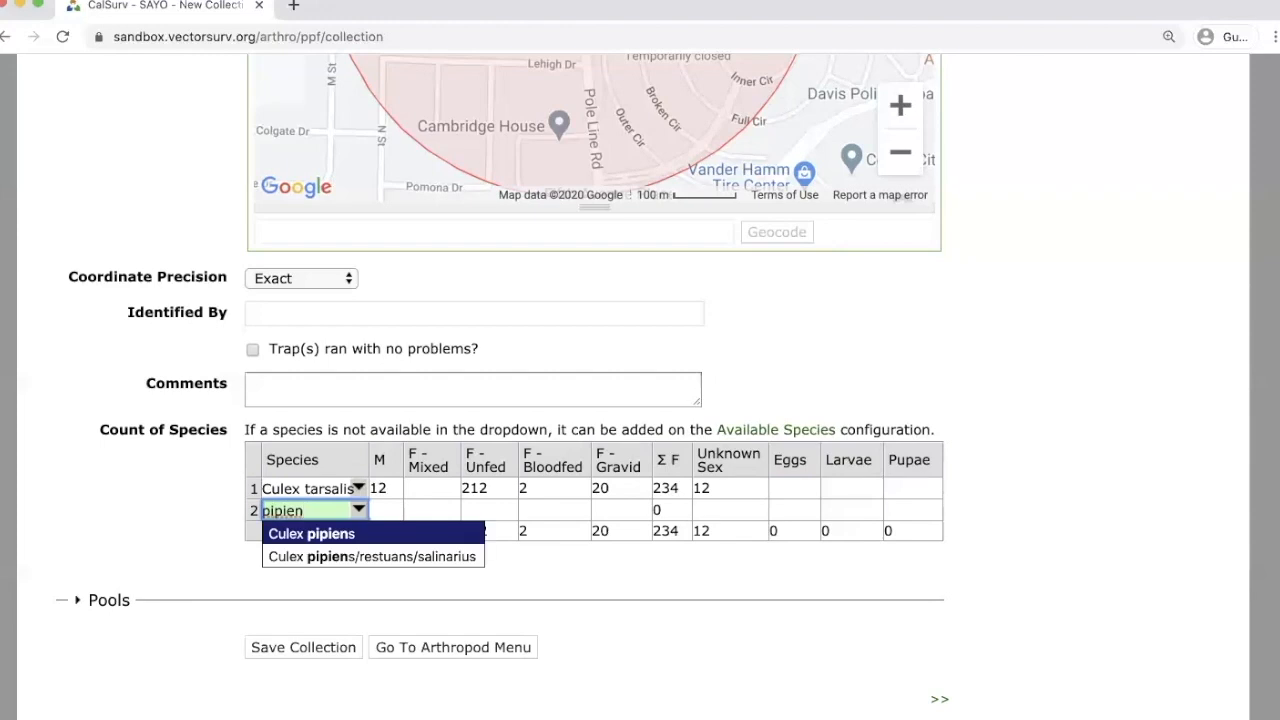
key("Return")
key("Tab")
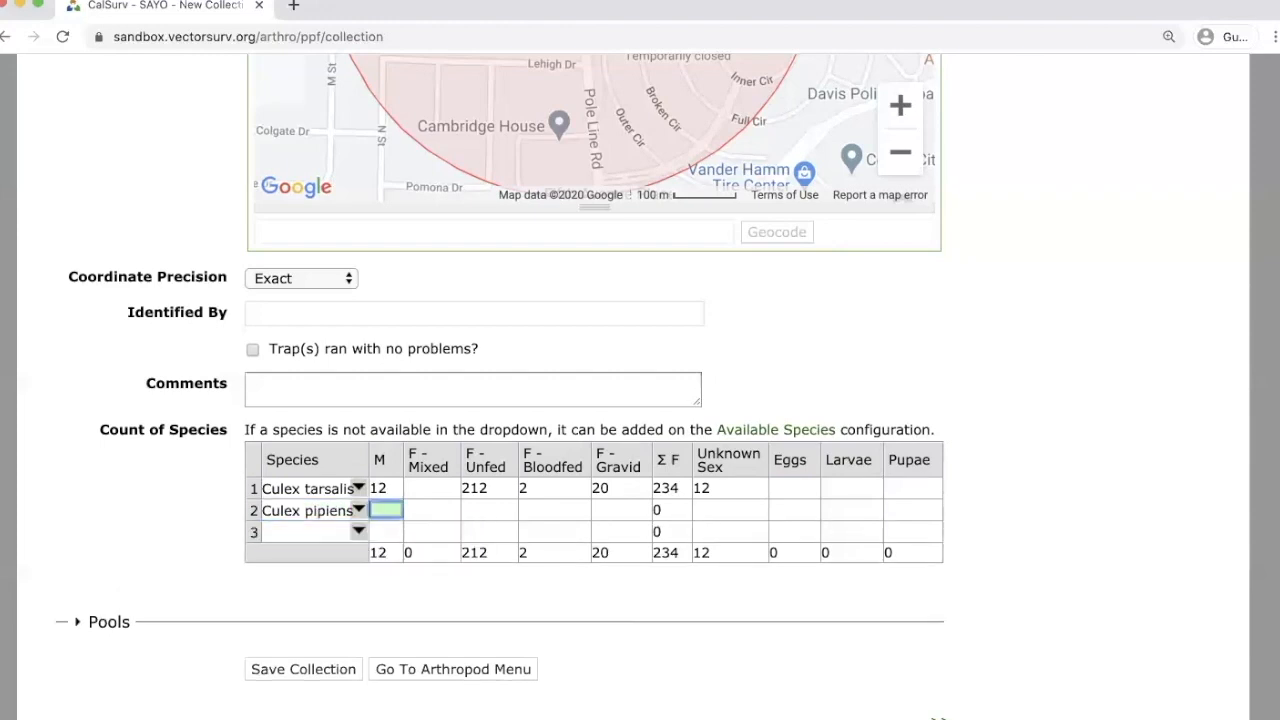
type("3")
key("Tab")
type("23")
key("Tab")
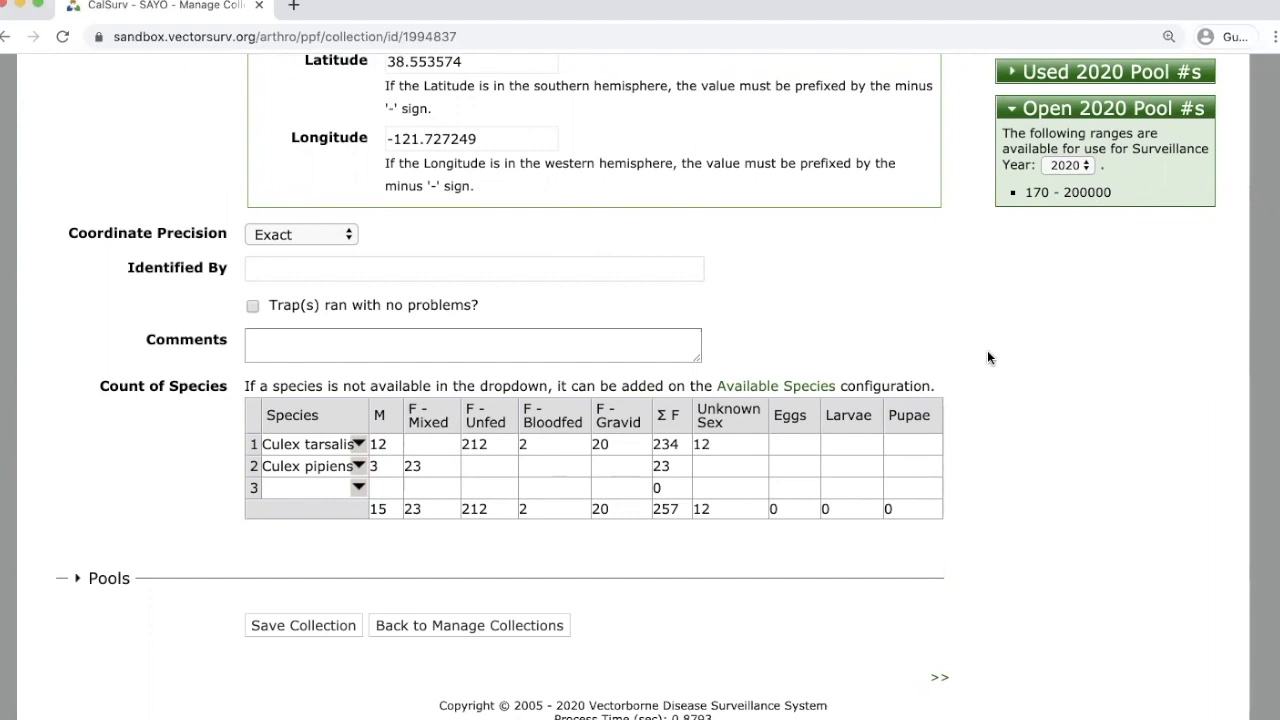
Expand the Pools section and check the open 2020 pool number range 170 - 200000.
left_click(107, 579)
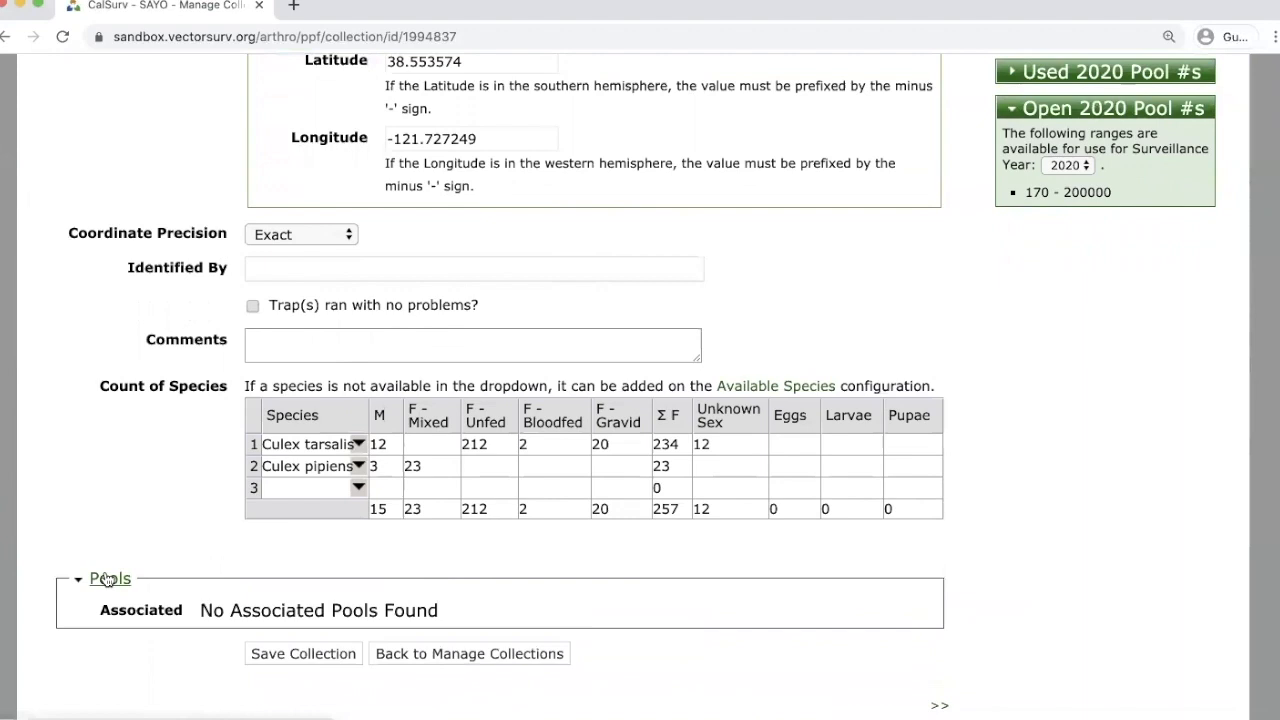
scroll(443, 563, "down", 2)
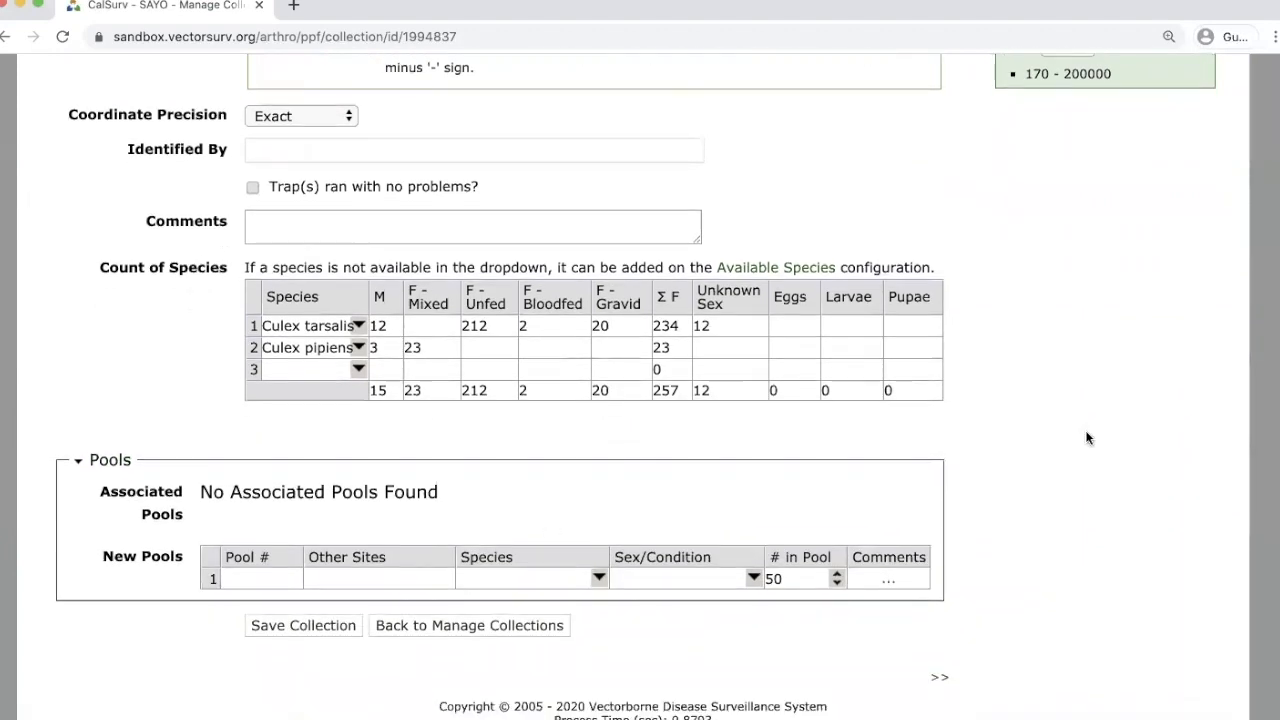
scroll(1098, 434, "up", 3)
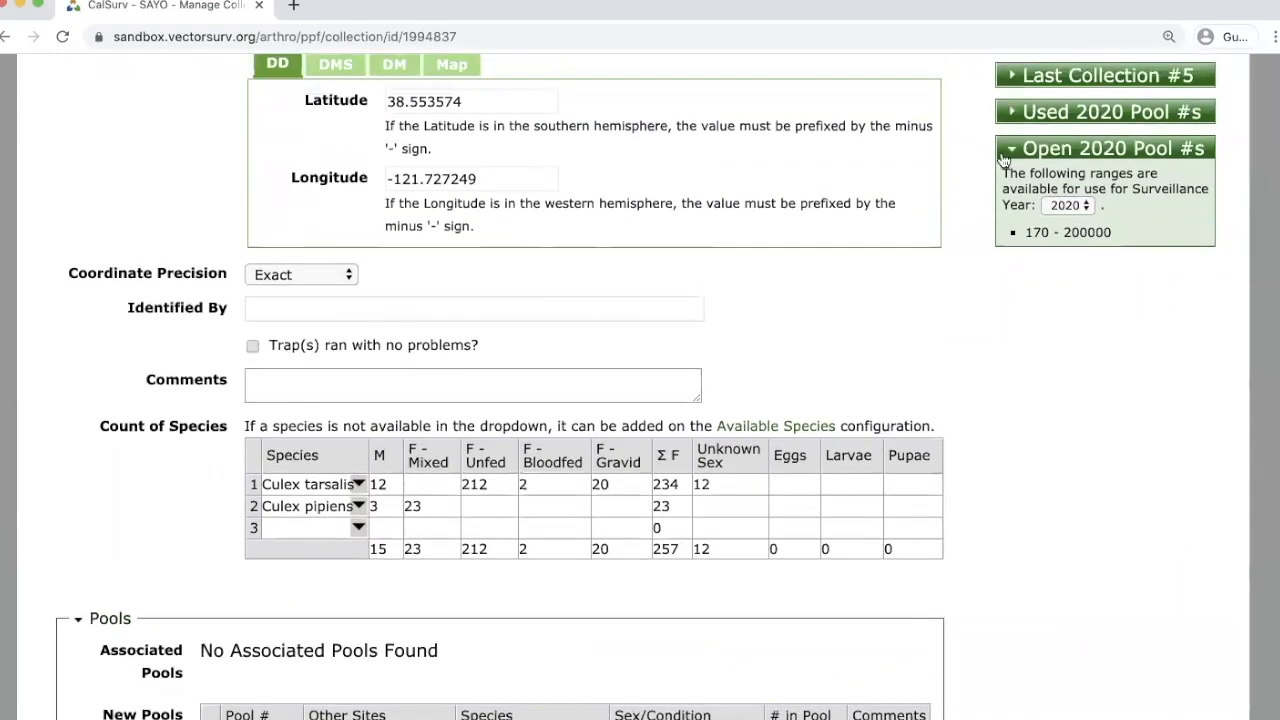
double_click(1036, 232)
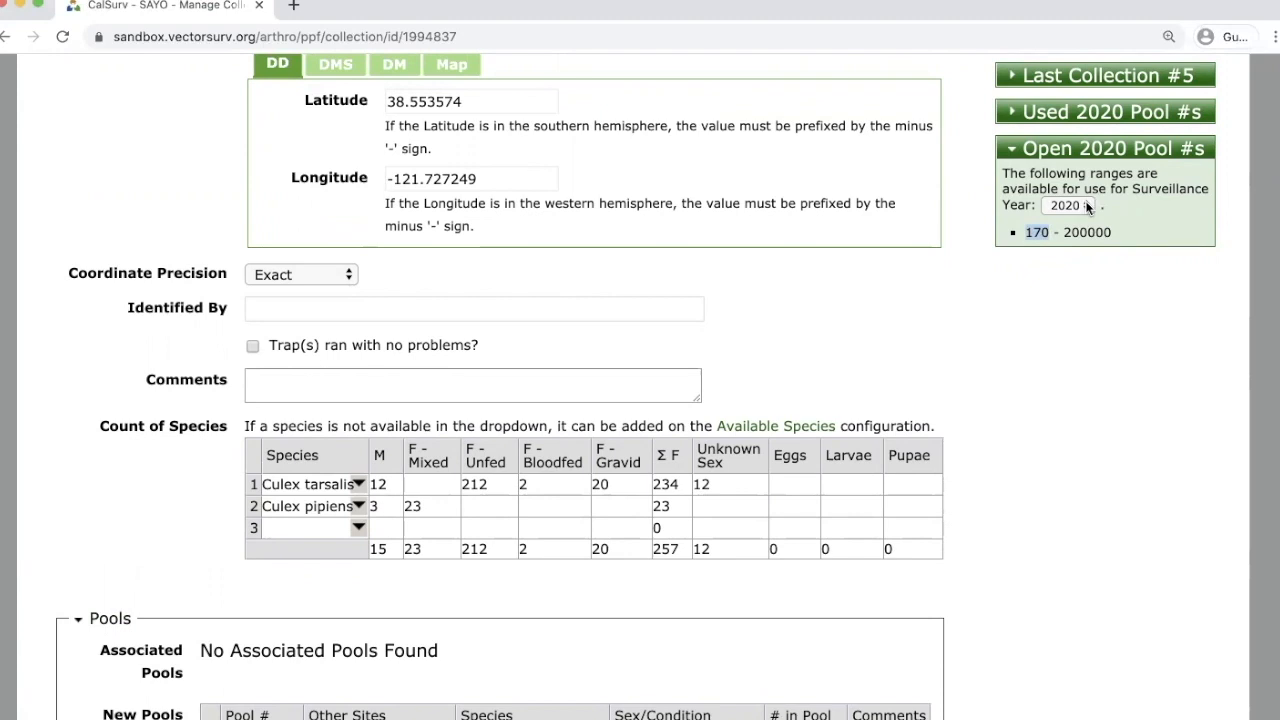
left_click(1067, 355)
scroll(1060, 350, "down", 3)
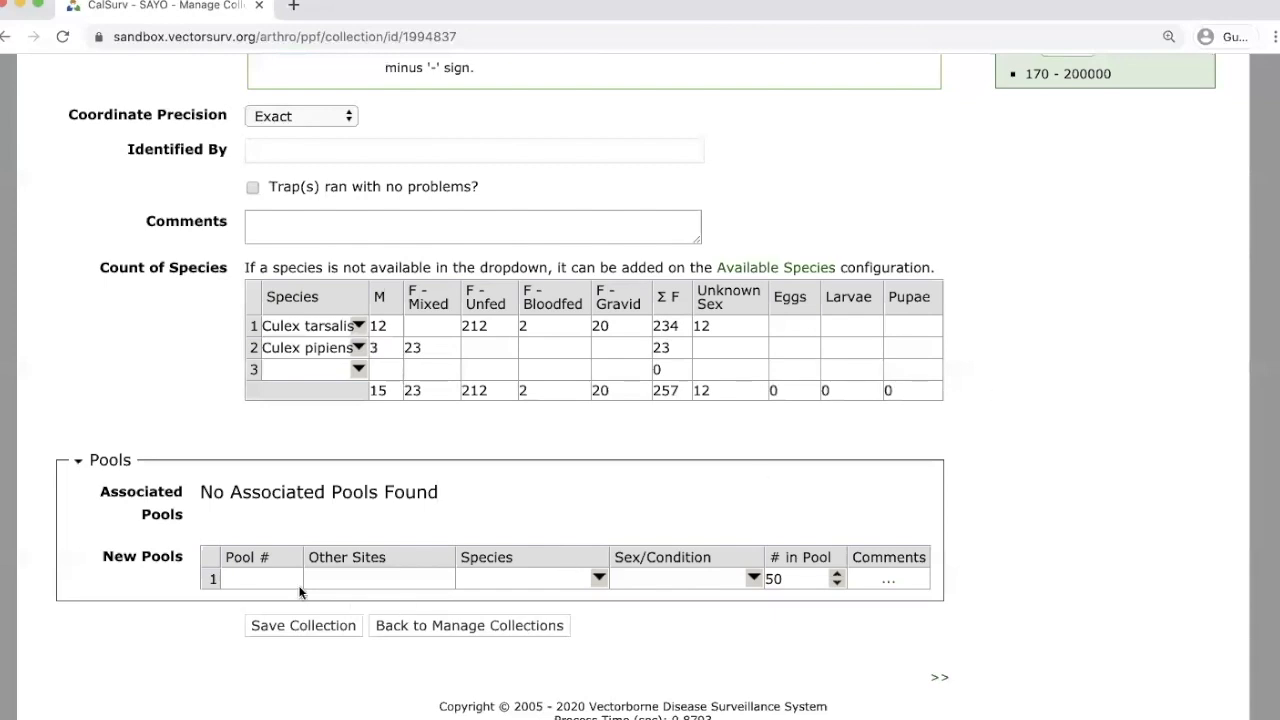
Enter pool 170 as Culex tarsalis, Females - Mixed, keeping 50 in the pool.
left_click(283, 579)
type("170")
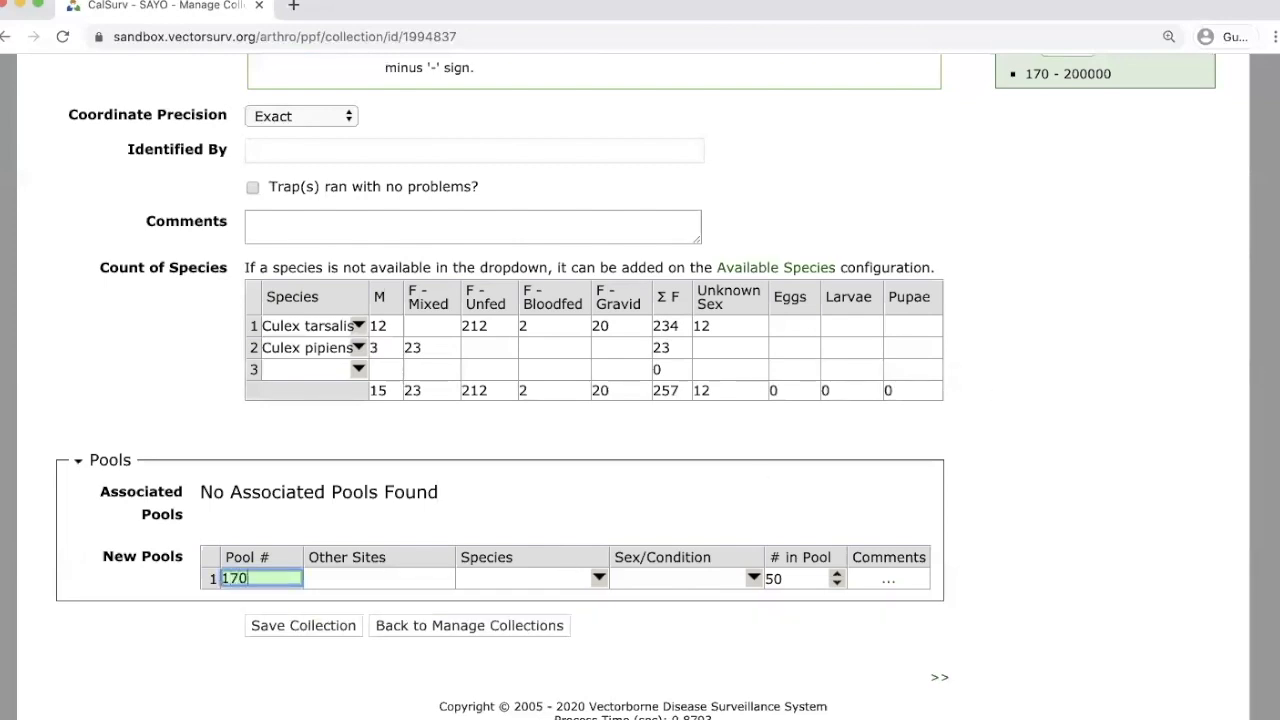
key("Tab")
key("Tab")
type("tar")
key("Return")
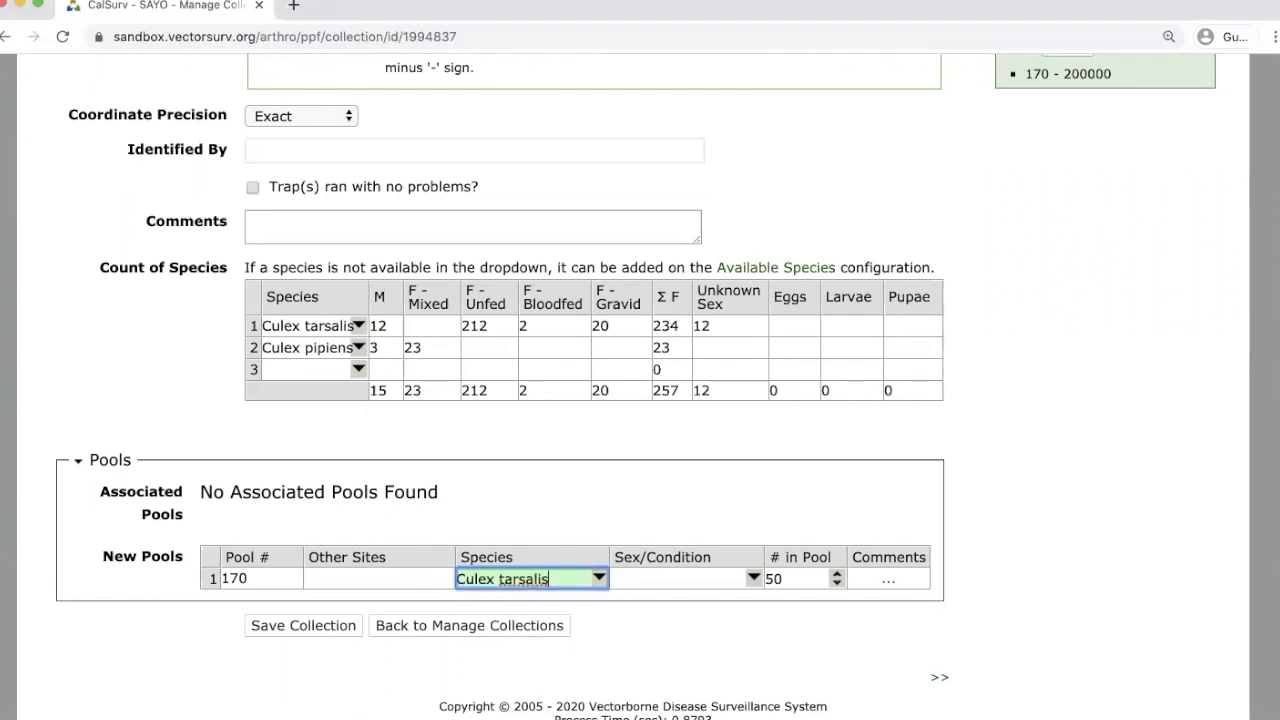
key("Tab")
type("f")
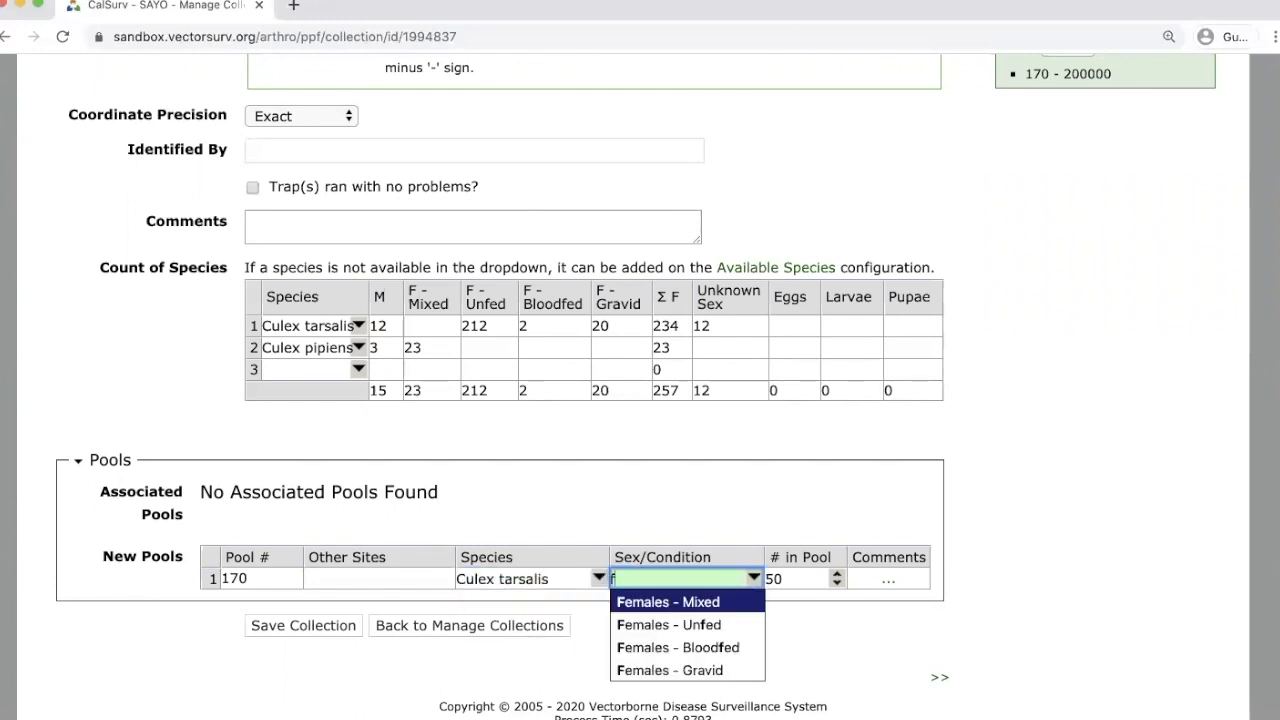
key("Return")
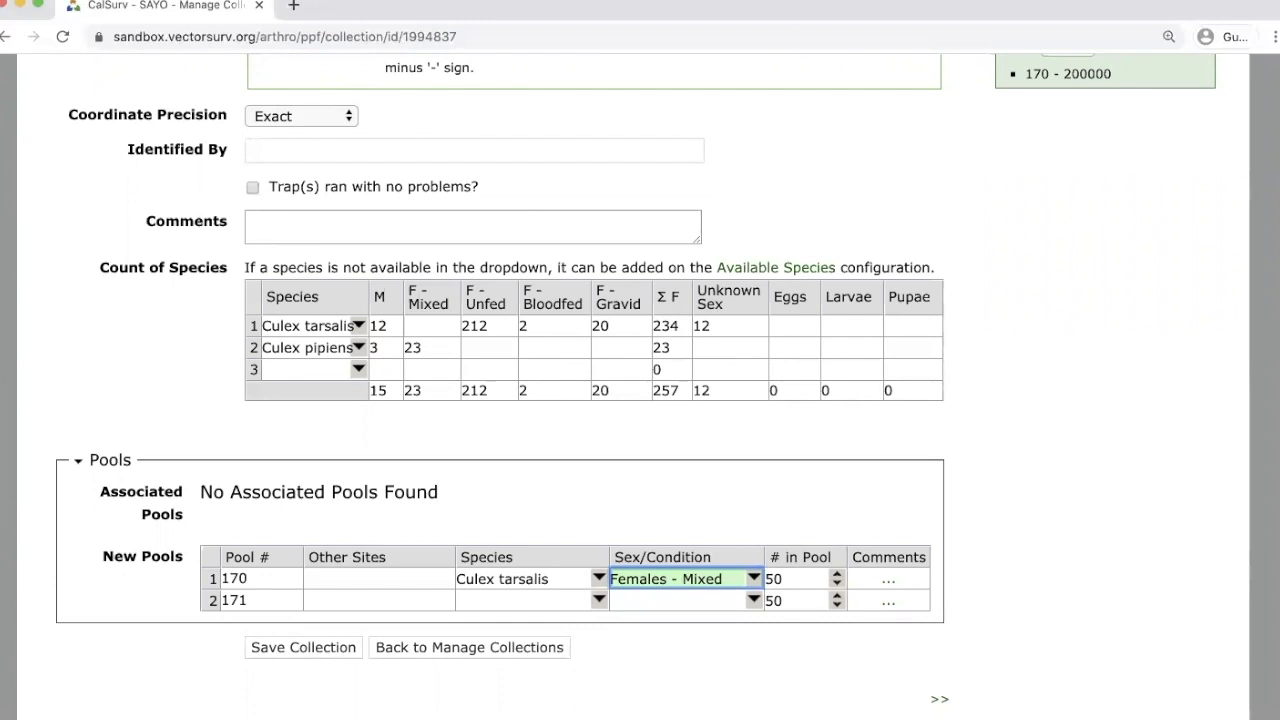
key("Tab")
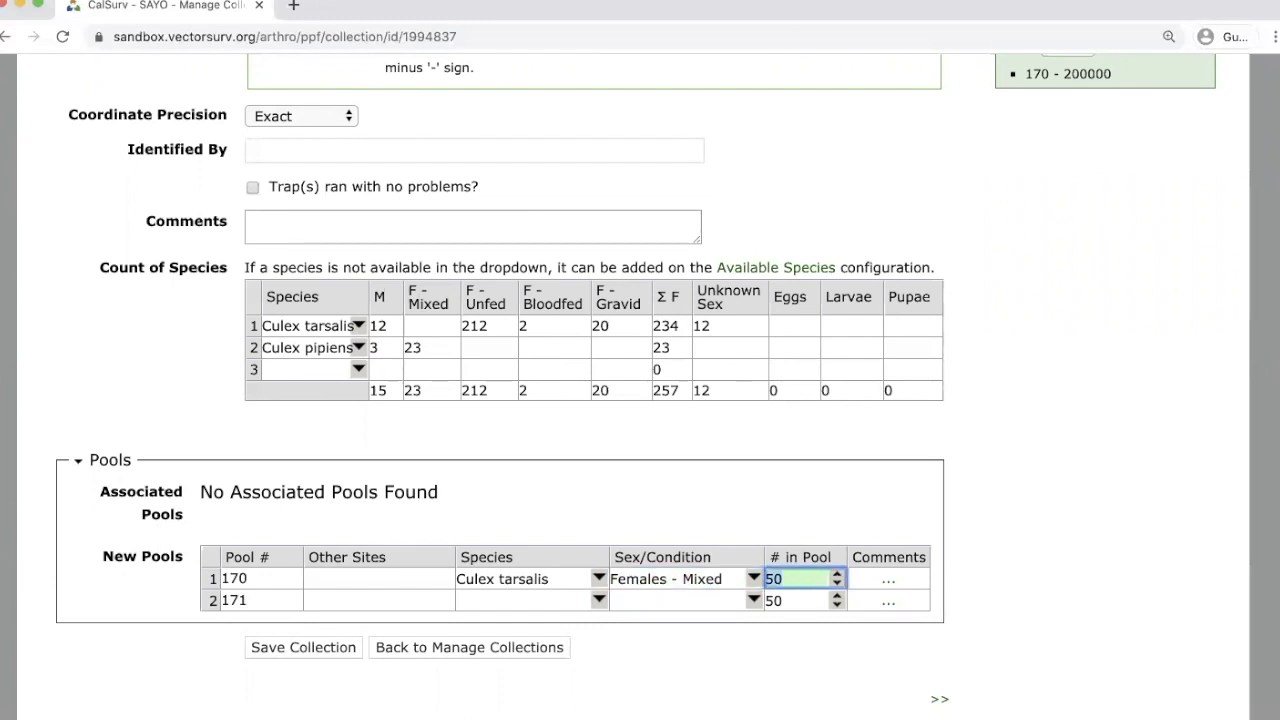
key("Tab")
key("Tab")
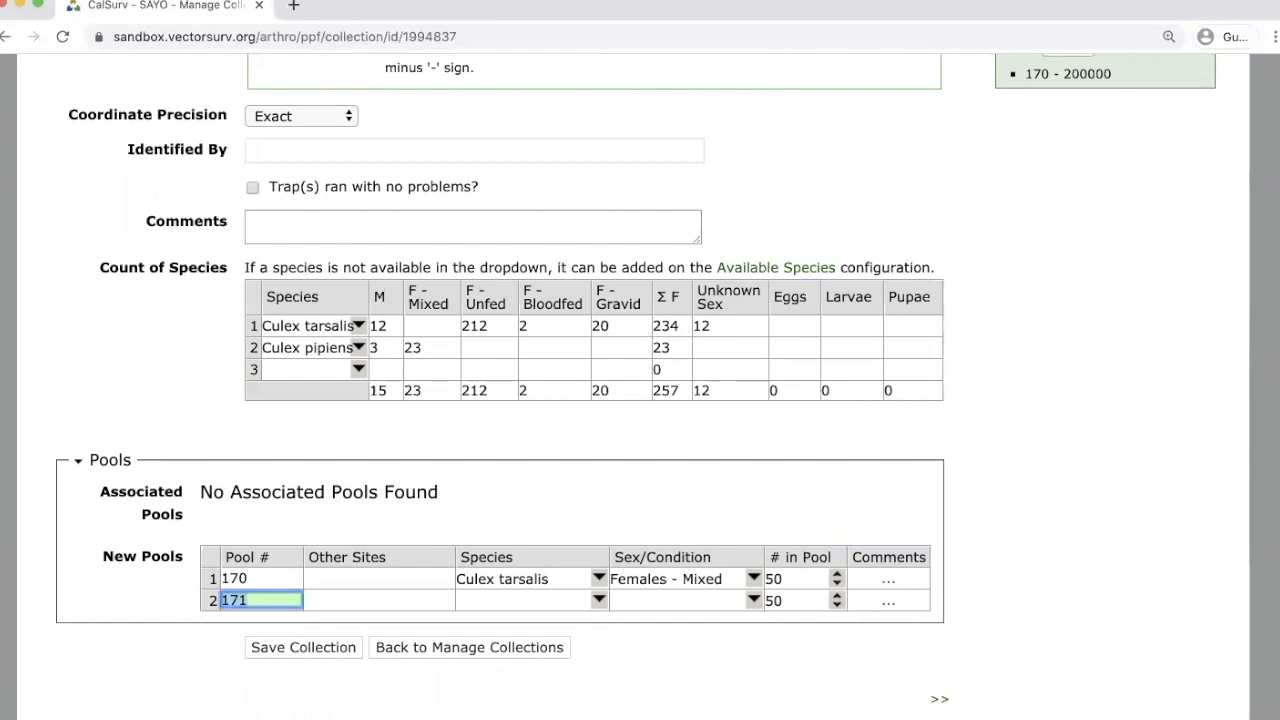
Fill pools 171–173 as Culex tarsalis, Females - Mixed, 50 each.
key("Tab")
key("Tab")
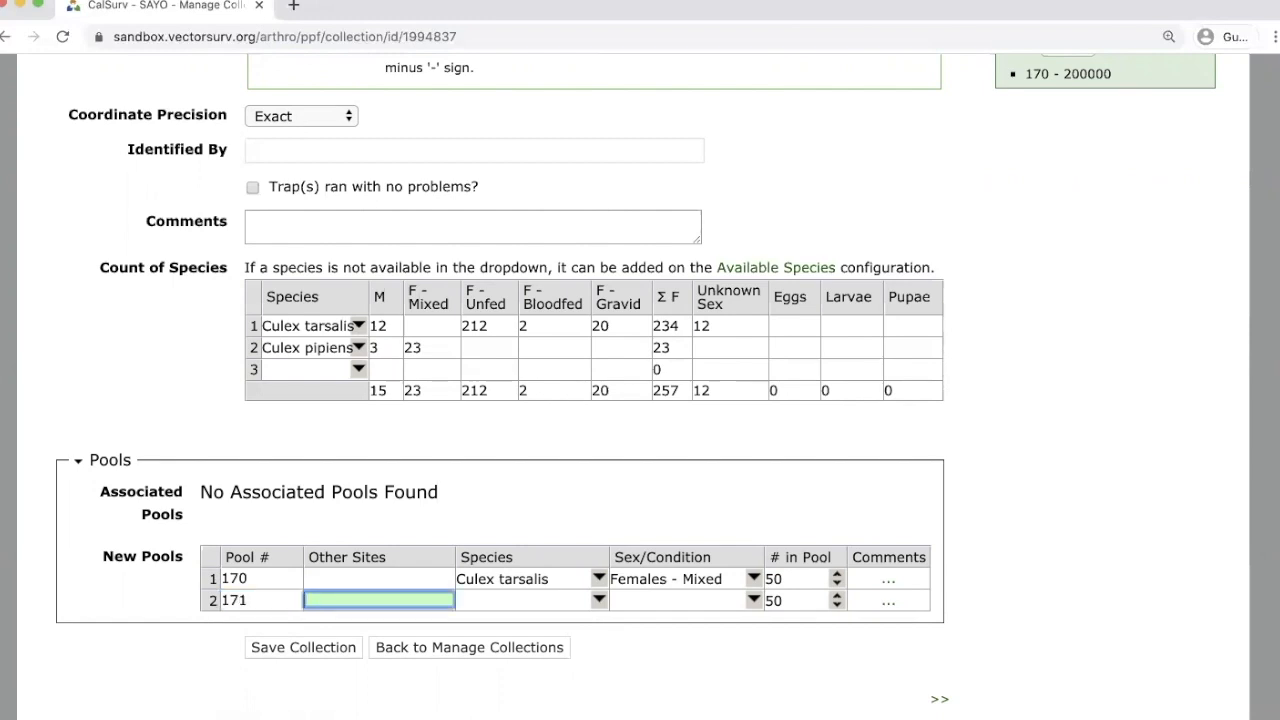
type("tar")
key("Return")
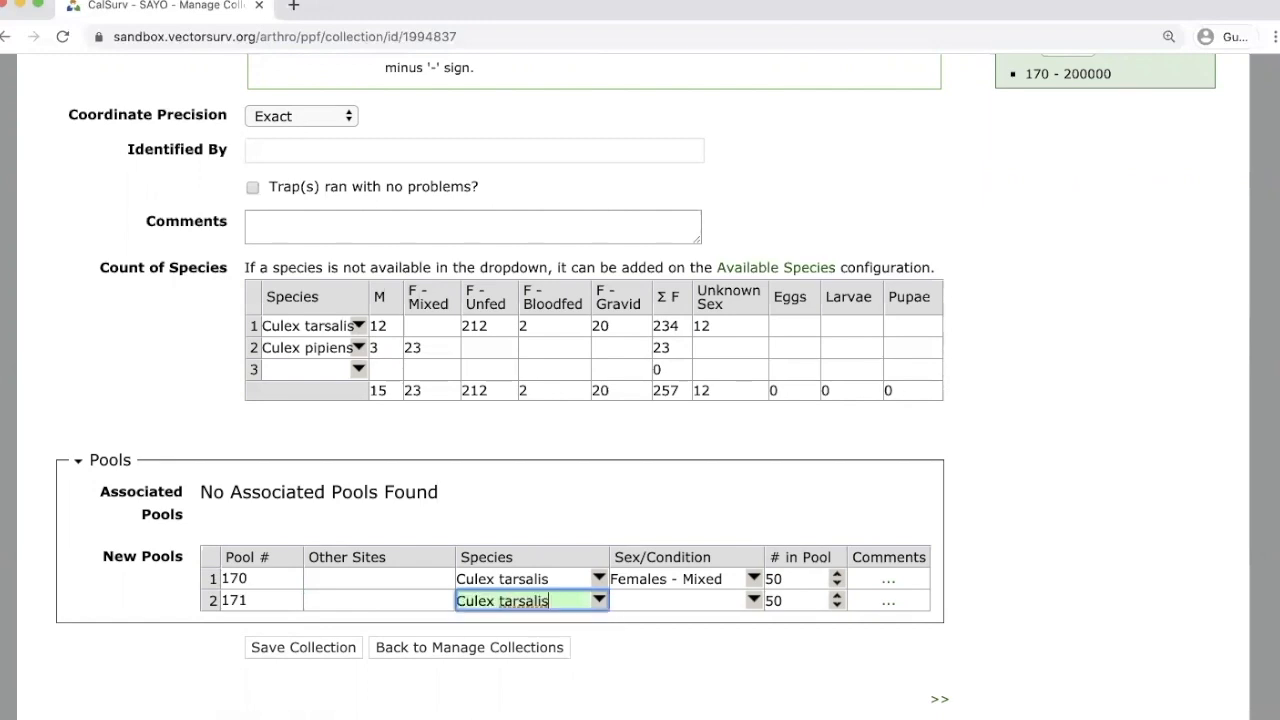
key("Tab")
type("f")
key("Return")
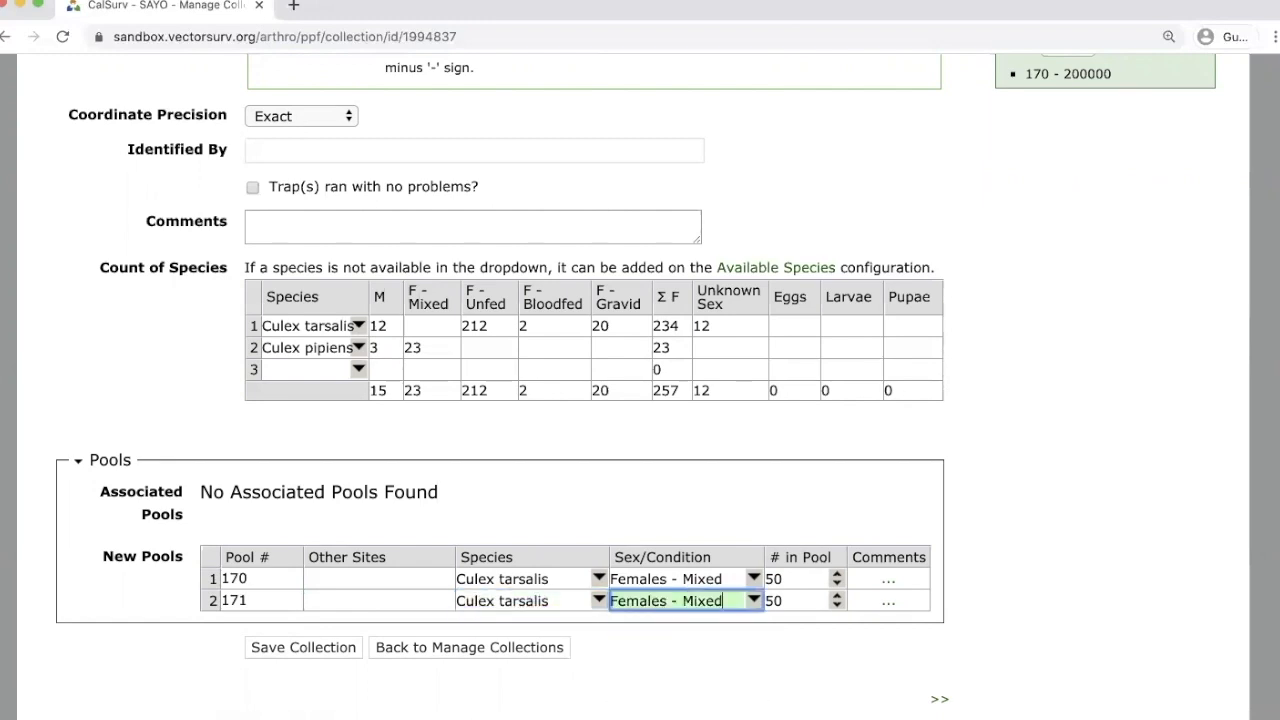
key("Tab")
key("Tab")
key("Tab")
key("Tab")
key("Tab")
type("tar")
key("Return")
key("Tab")
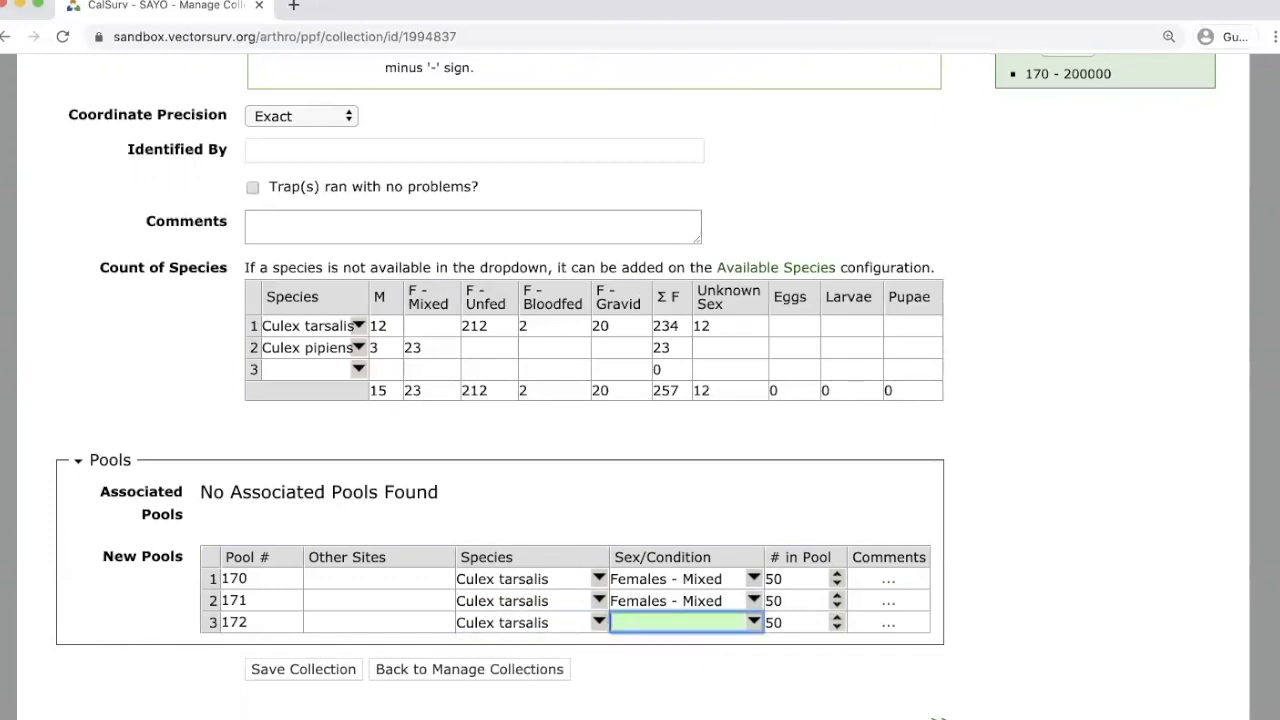
type("f")
key("Return")
key("Tab")
key("Tab")
key("Tab")
key("Tab")
key("Tab")
type("tar")
key("Return")
key("Tab")
type("f")
key("Return")
key("Tab")
key("Tab")
key("Tab")
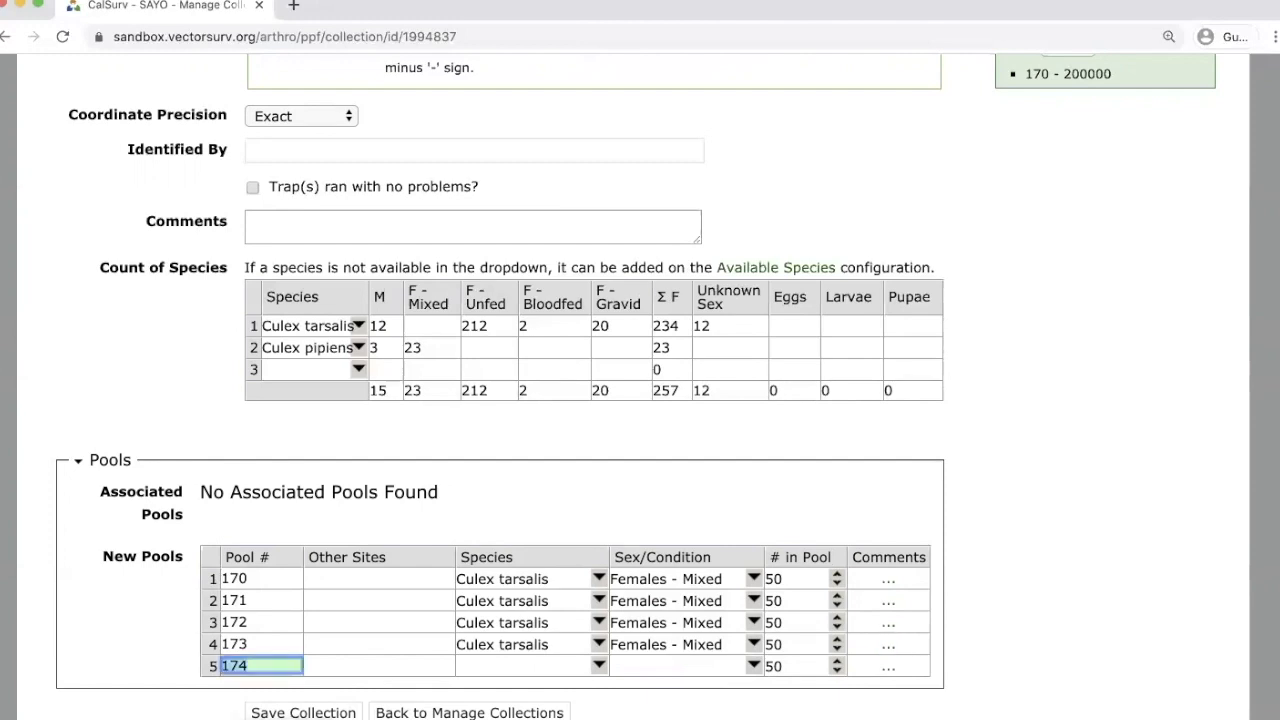
key("Tab")
key("Tab")
key("Tab")
Set pool 174 to Culex tarsalis, Females - Mixed, with 34 in the pool.
key("shift+Tab")
type("tar")
key("Return")
key("Tab")
type("fe")
key("Return")
key("Tab")
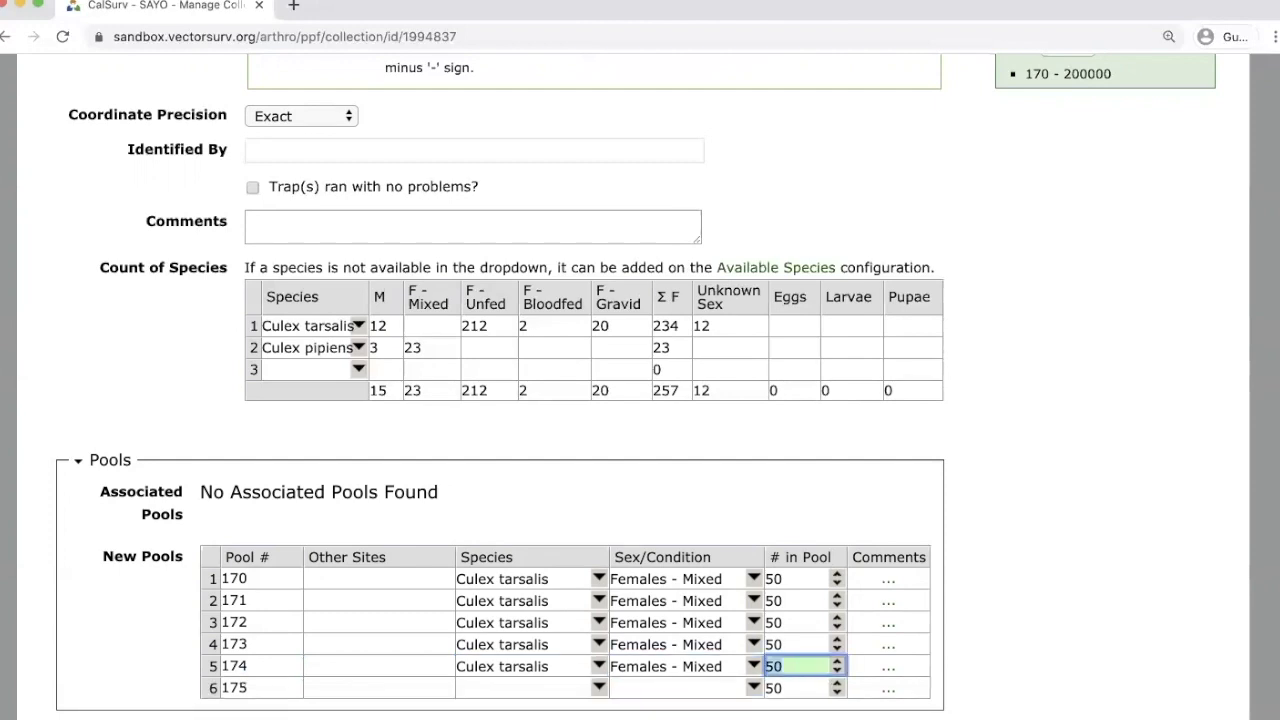
type("34")
key("Tab")
key("Tab")
key("Tab")
Set pool 175 to Culex pipiens, Females - Mixed, with 23 in the pool.
key("Tab")
type("cpi")
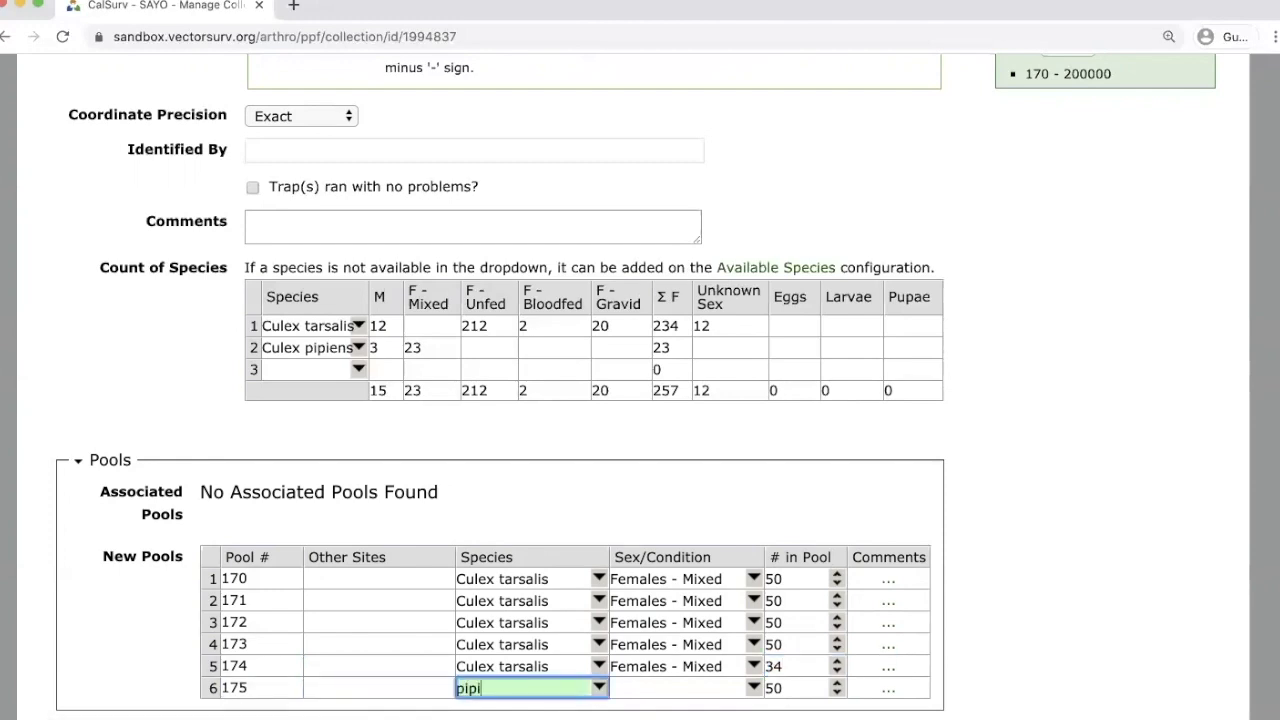
key("Return")
key("Tab")
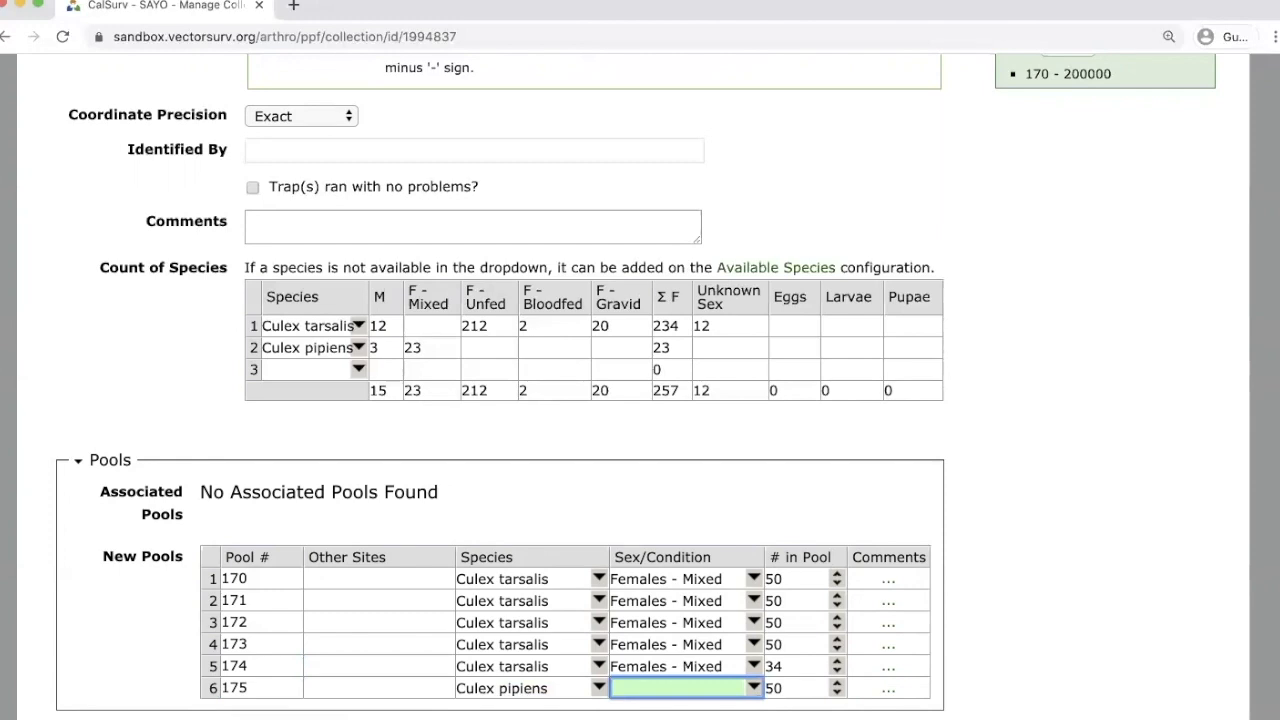
type("fe")
key("Return")
key("Tab")
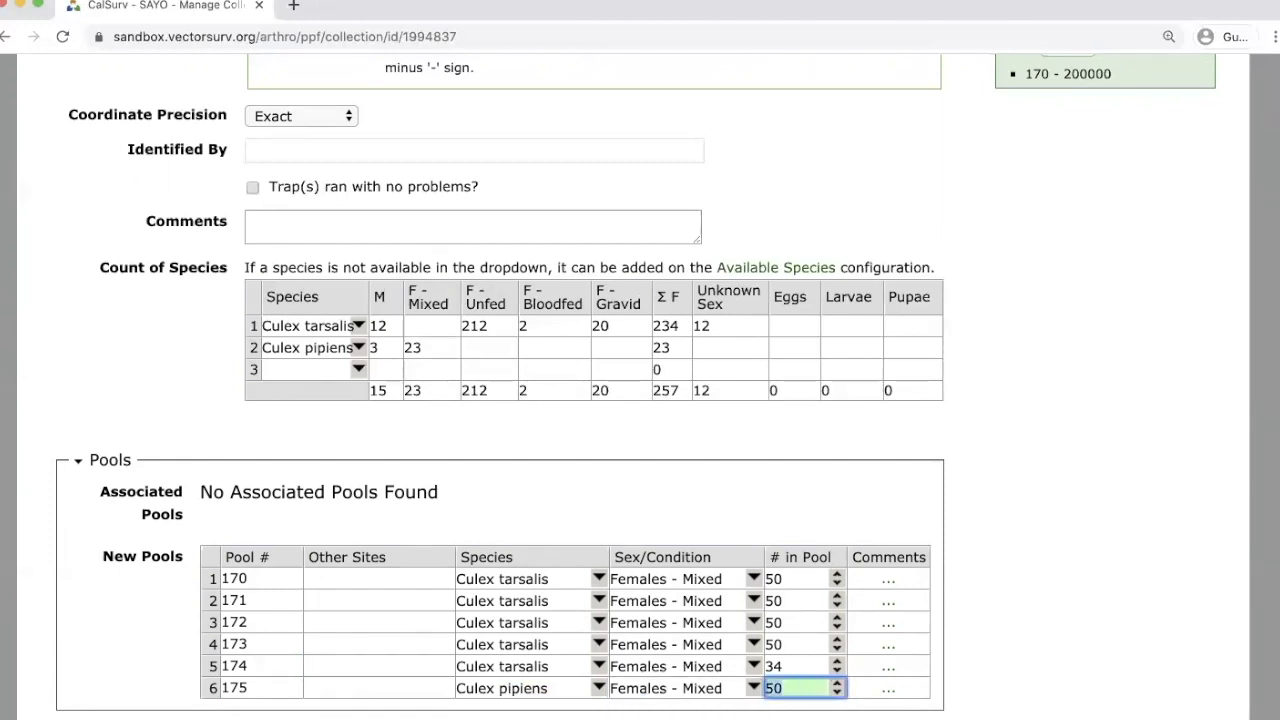
type("23")
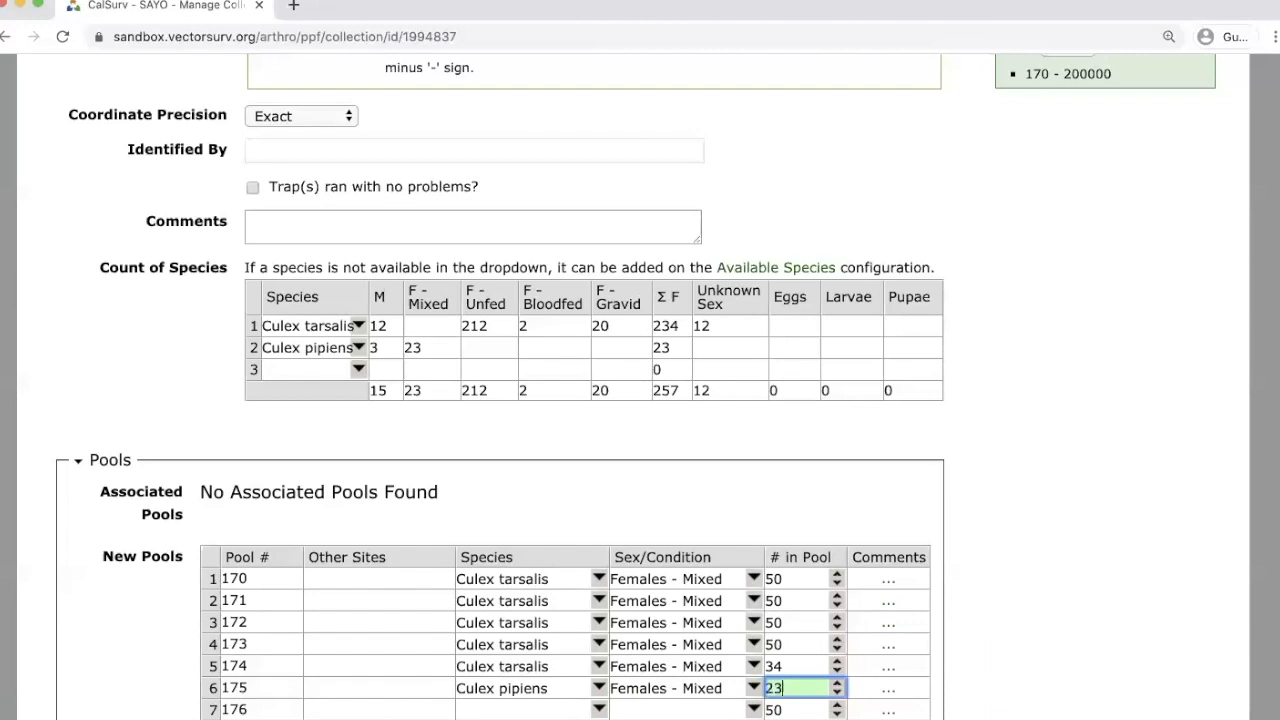
key("Tab")
Set pool 176 to Culex erythrothorax, Females - Mixed.
key("Tab")
key("Tab")
key("Tab")
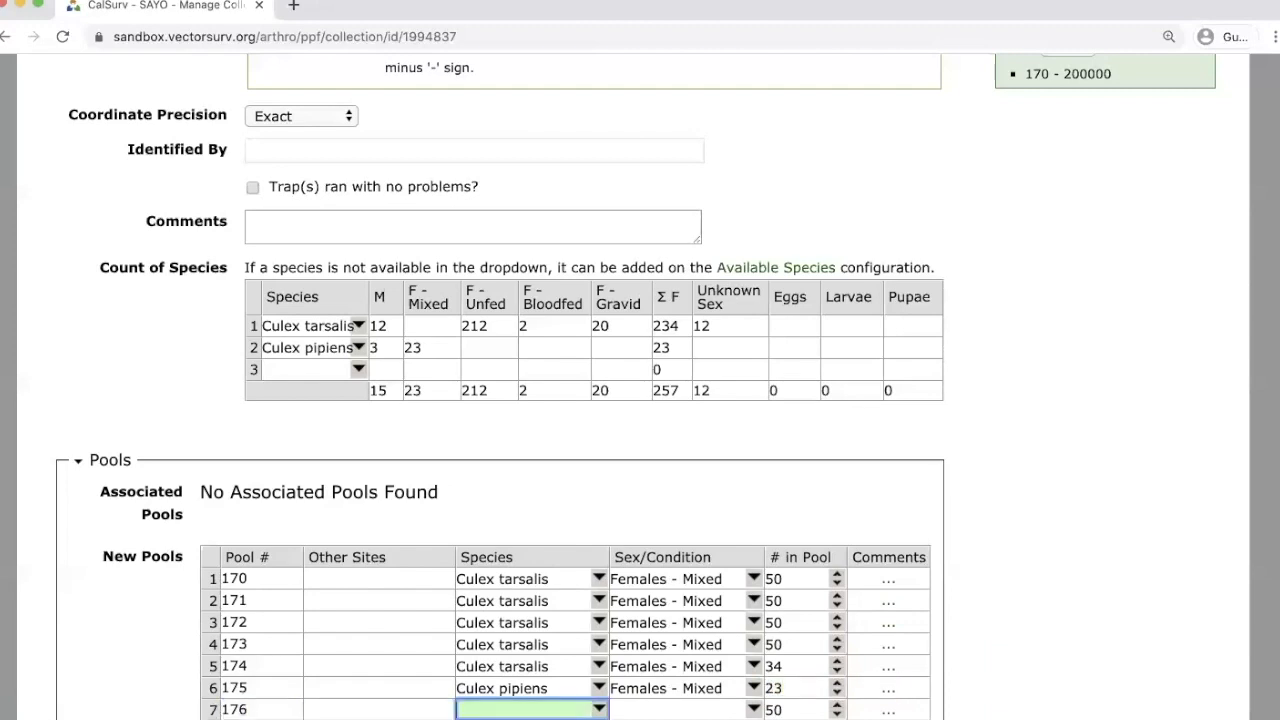
type("ery")
key("Down")
key("Tab")
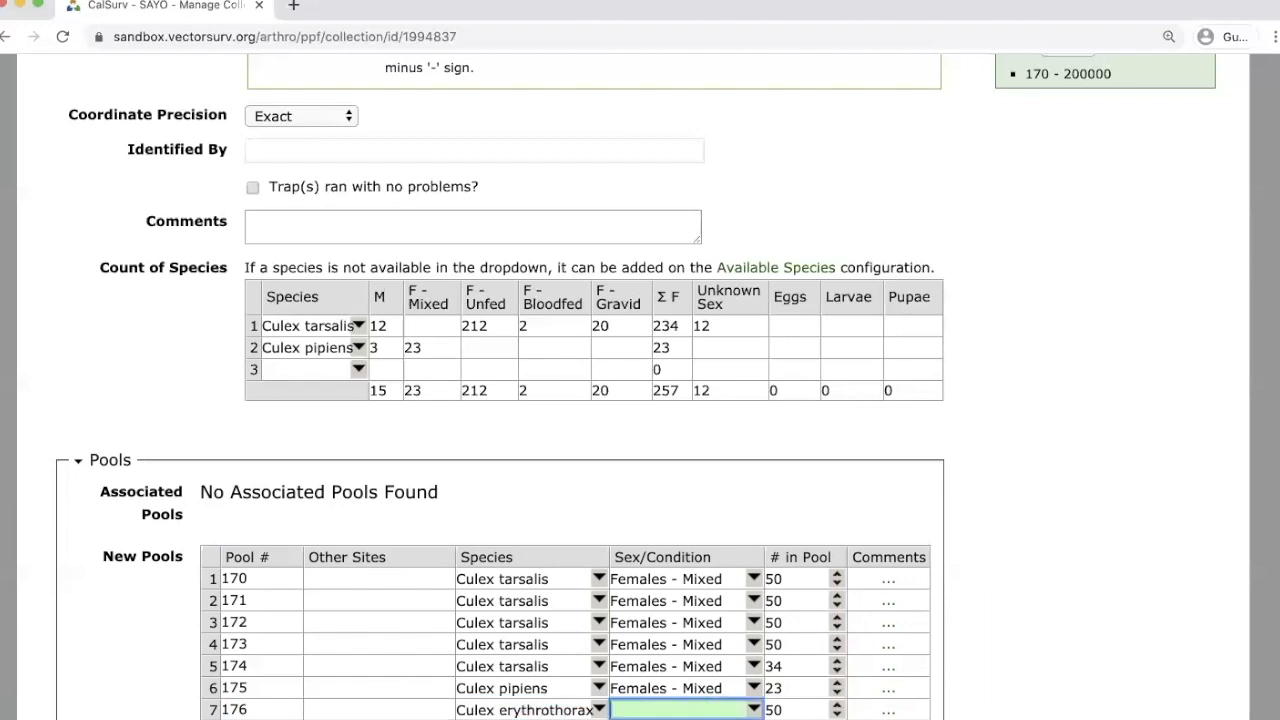
type("fe")
key("Down")
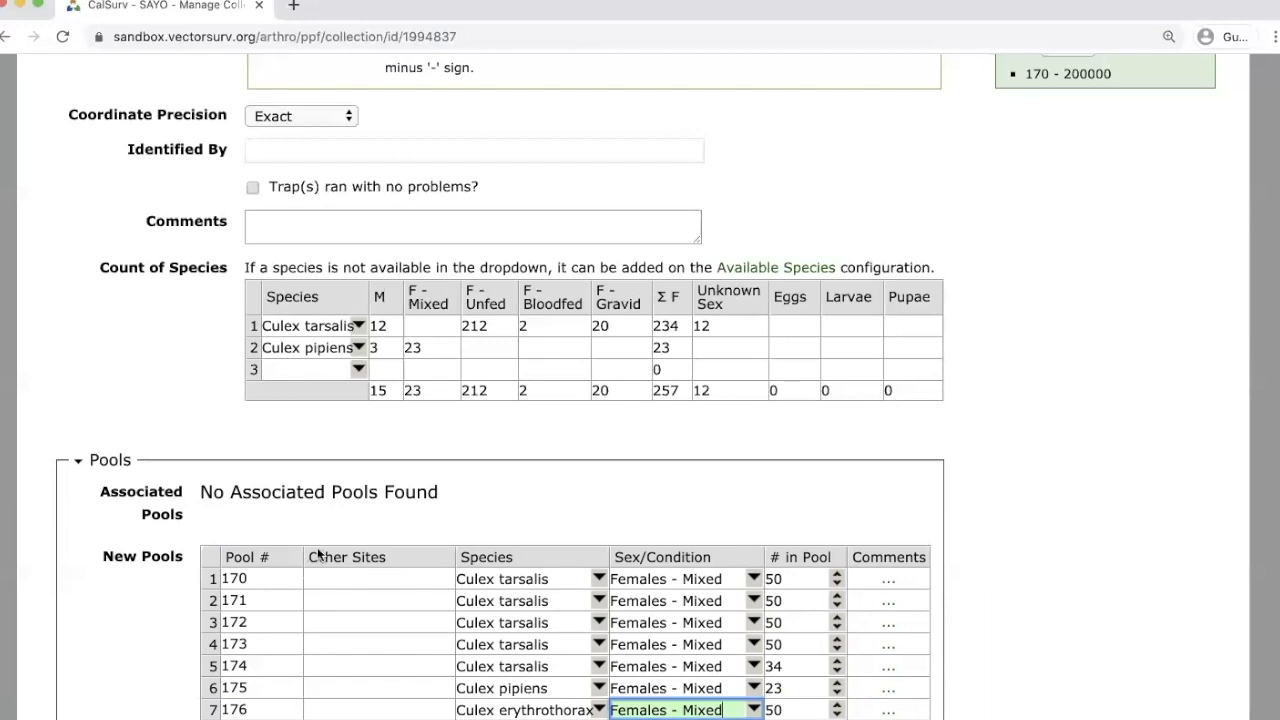
scroll(1005, 554, "down", 3)
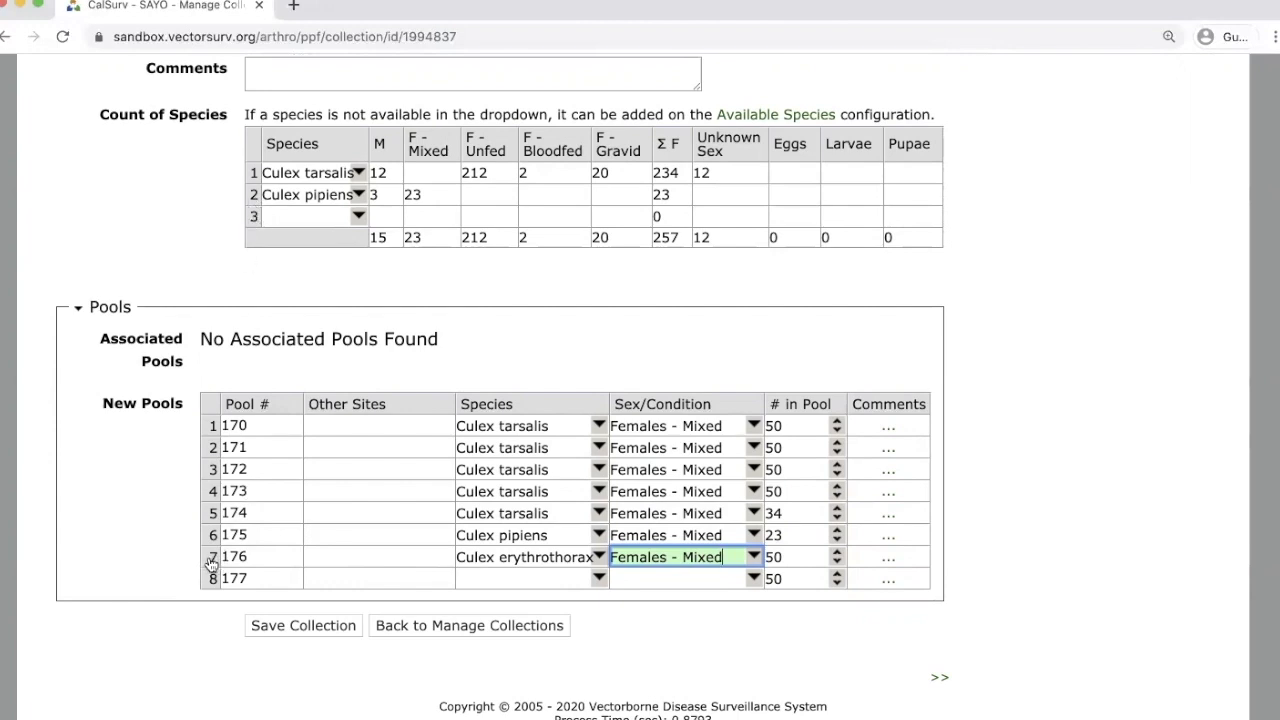
Delete the Culex erythrothorax pool 176 row and attempt to save the collection.
right_click(211, 563)
left_click(211, 564)
right_click(211, 563)
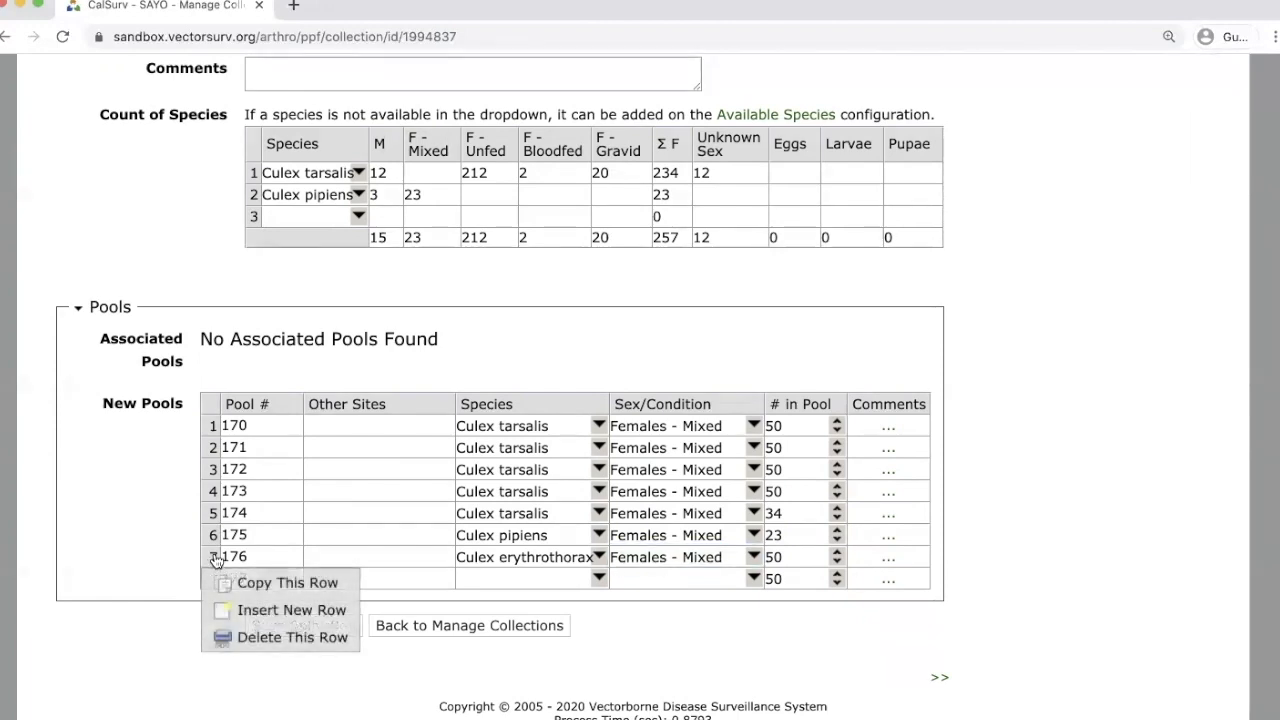
left_click(214, 560)
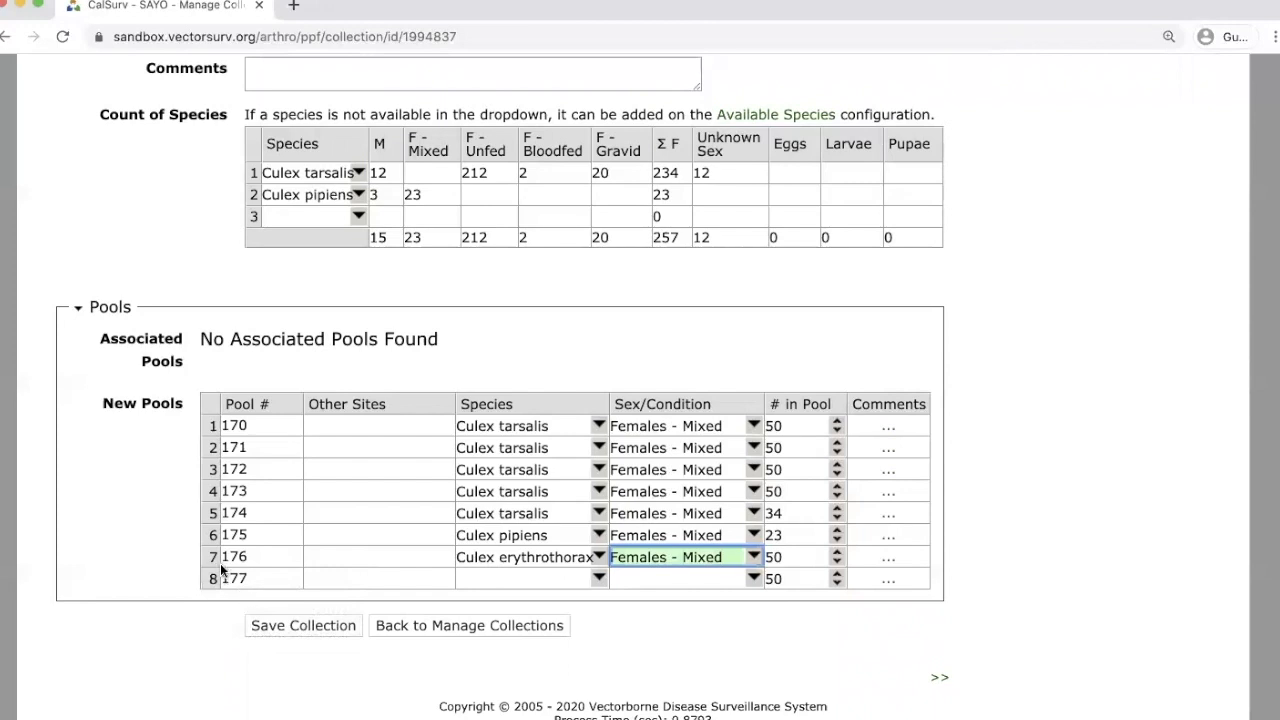
right_click(220, 565)
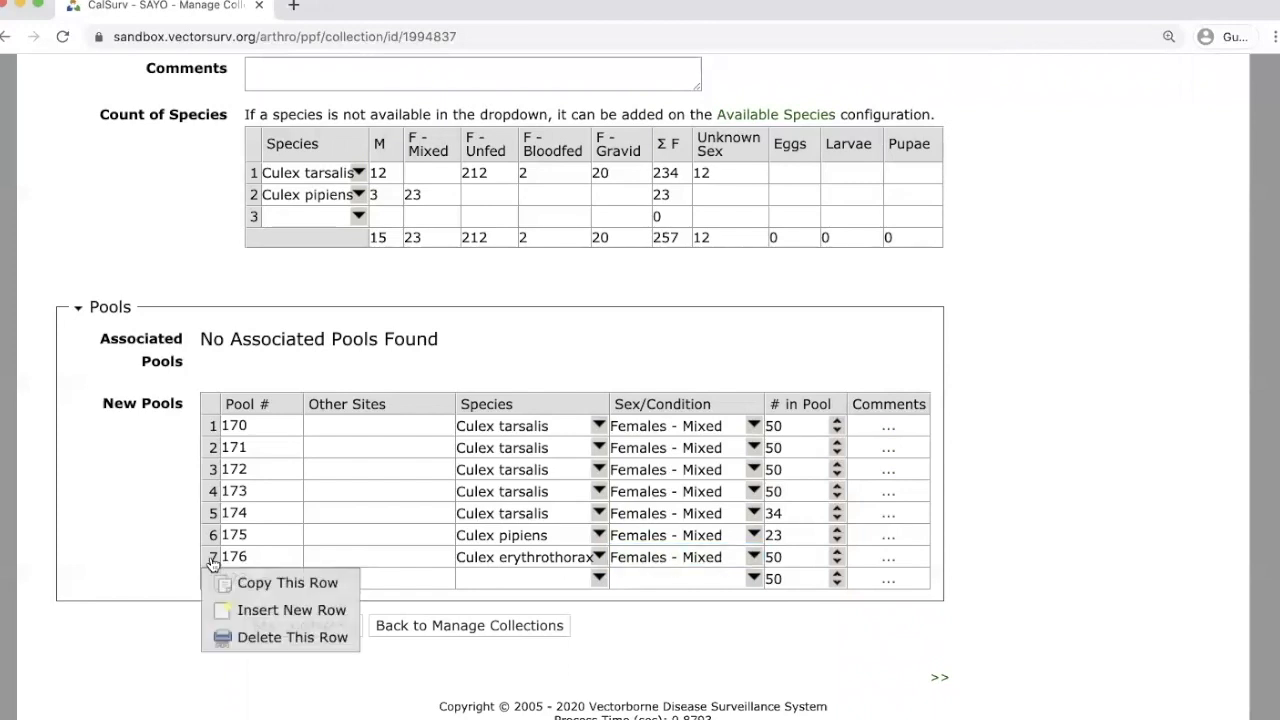
left_click(230, 637)
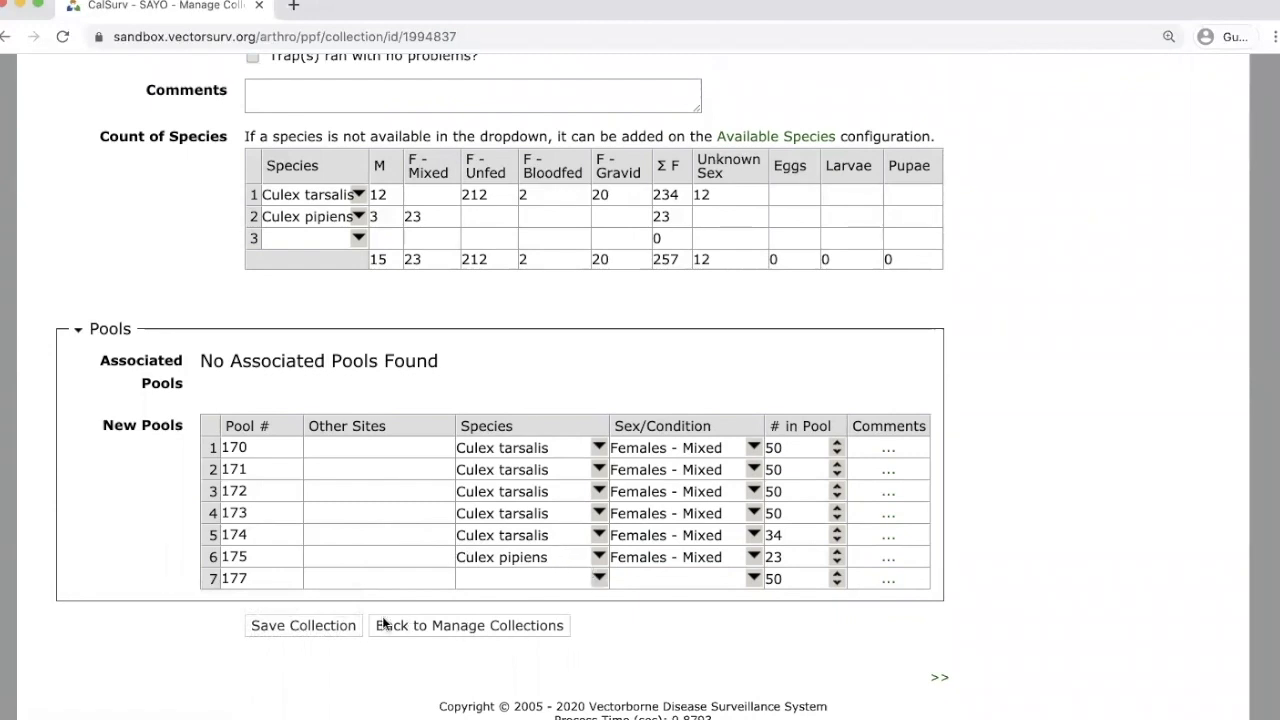
left_click(331, 624)
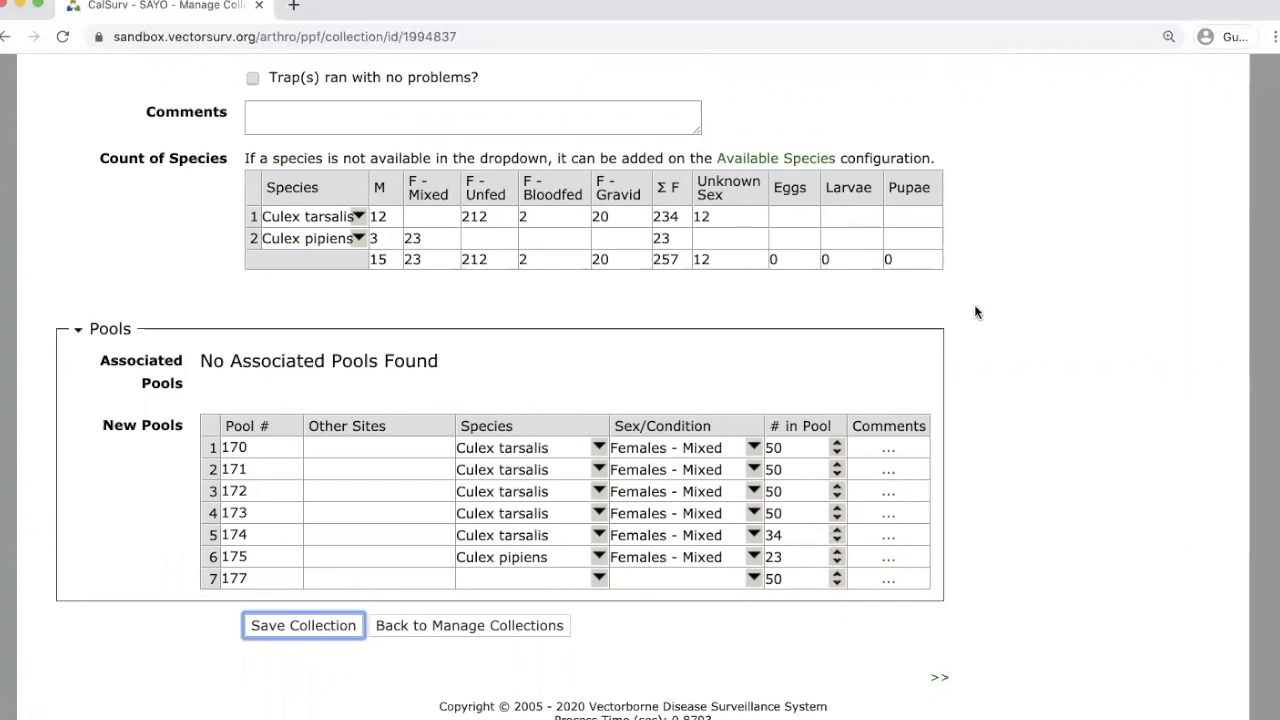
Delete the empty trailing pool 177 row and save the collection again.
scroll(1006, 343, "up", 8)
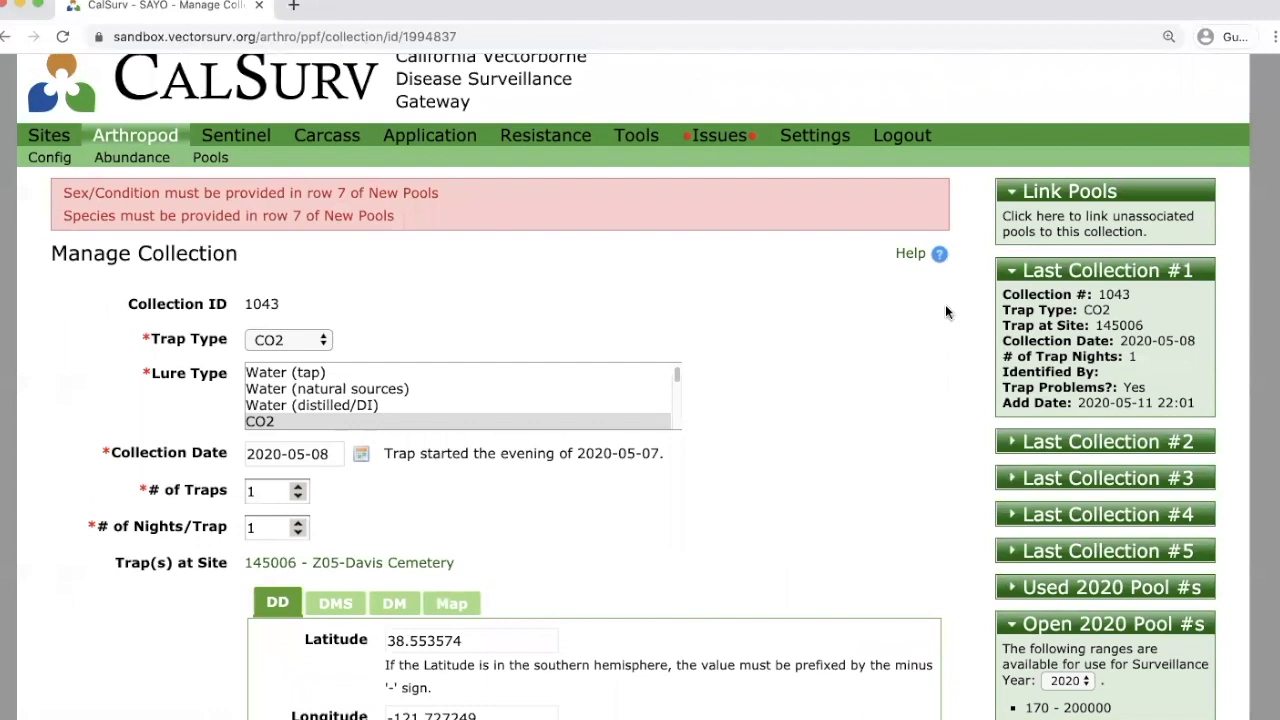
scroll(775, 306, "down", 8)
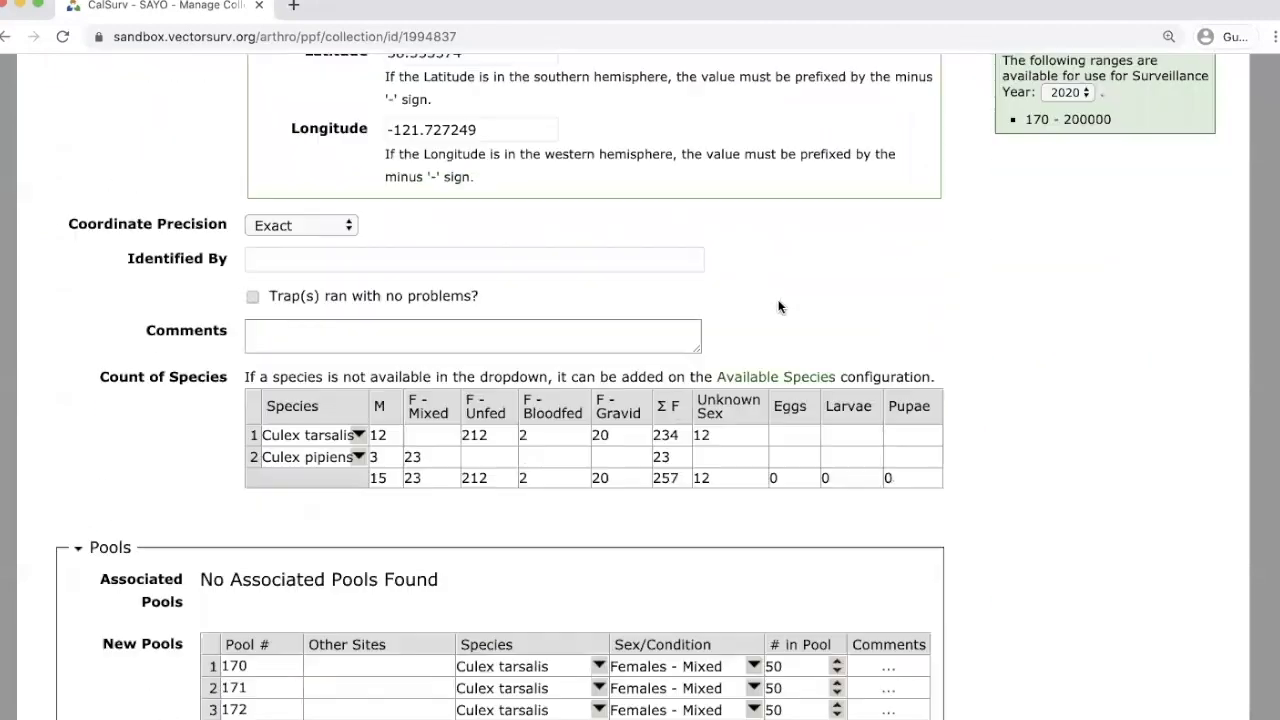
right_click(210, 584)
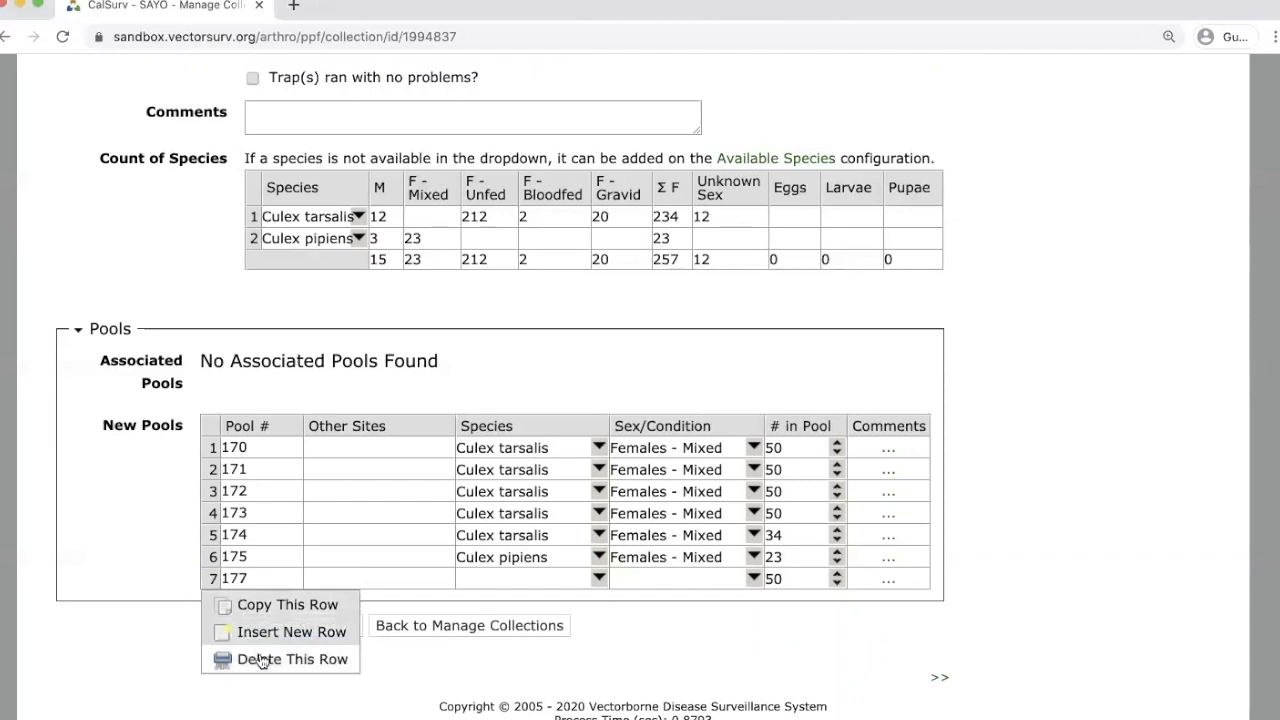
left_click(262, 660)
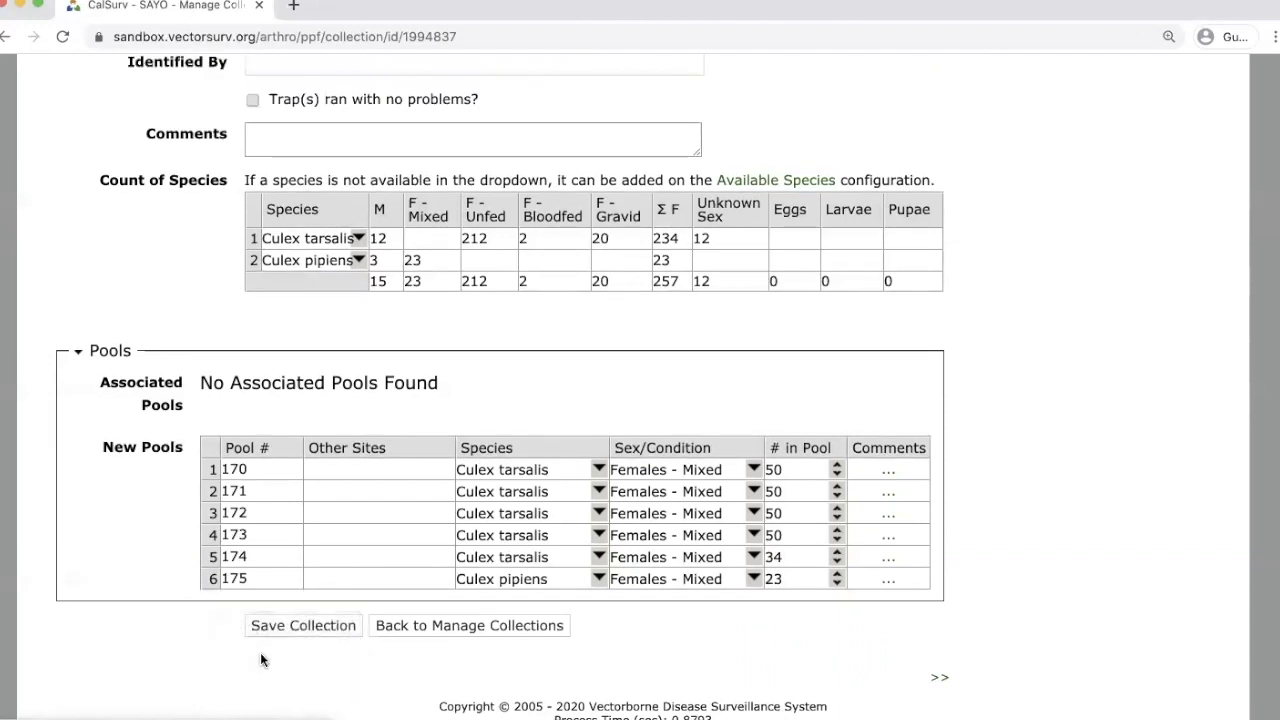
left_click(304, 626)
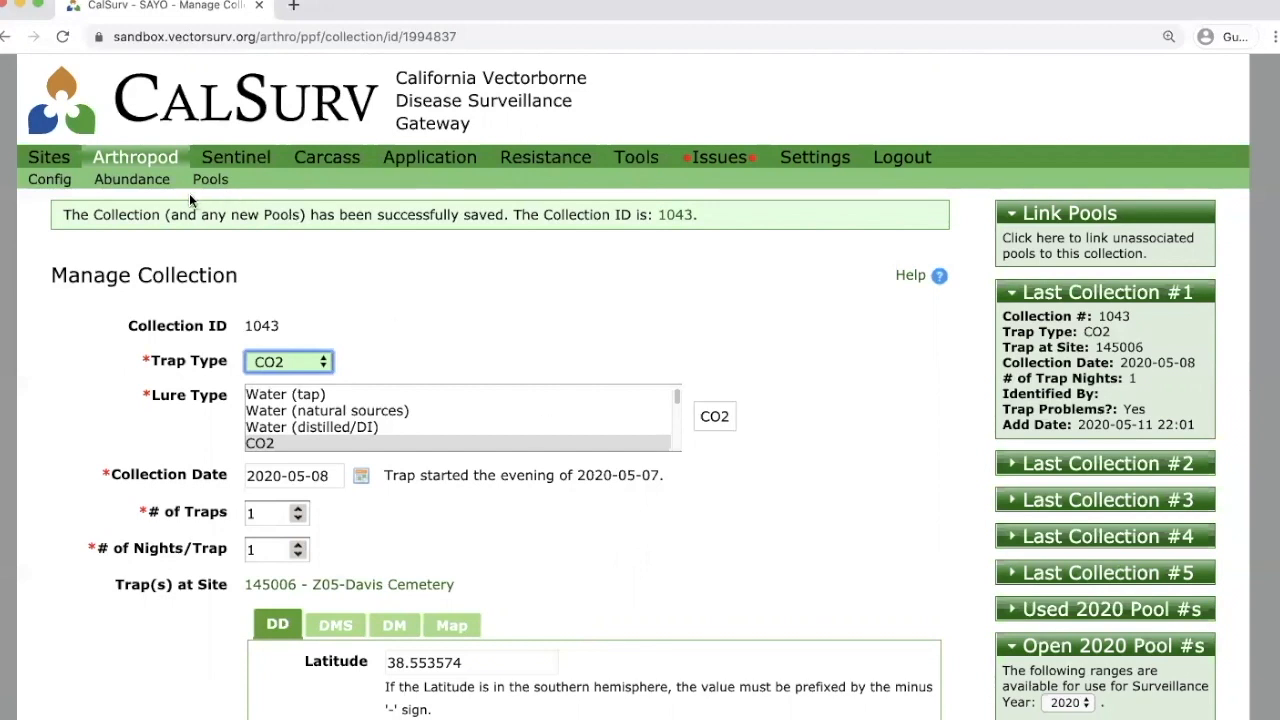
Go to the Abundance menu page under Arthropod.
left_click(138, 181)
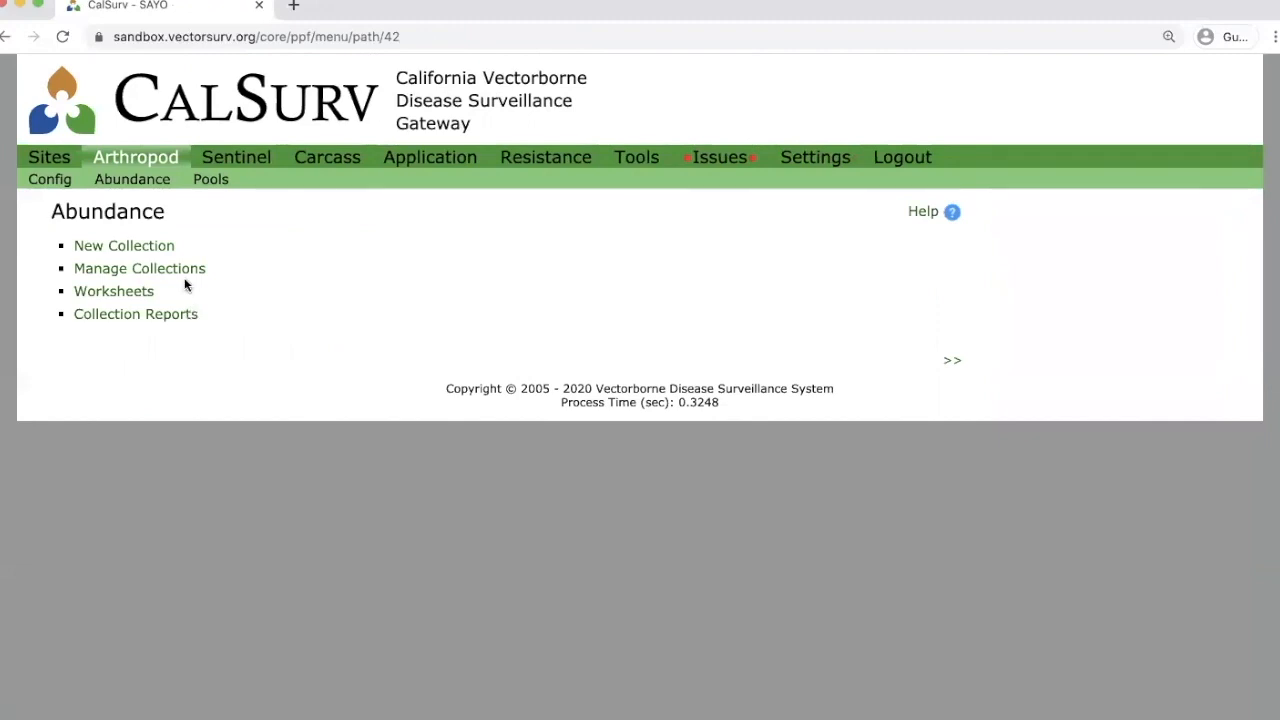
Open Manage Collections and load disease week 19 of 2020.
left_click(148, 270)
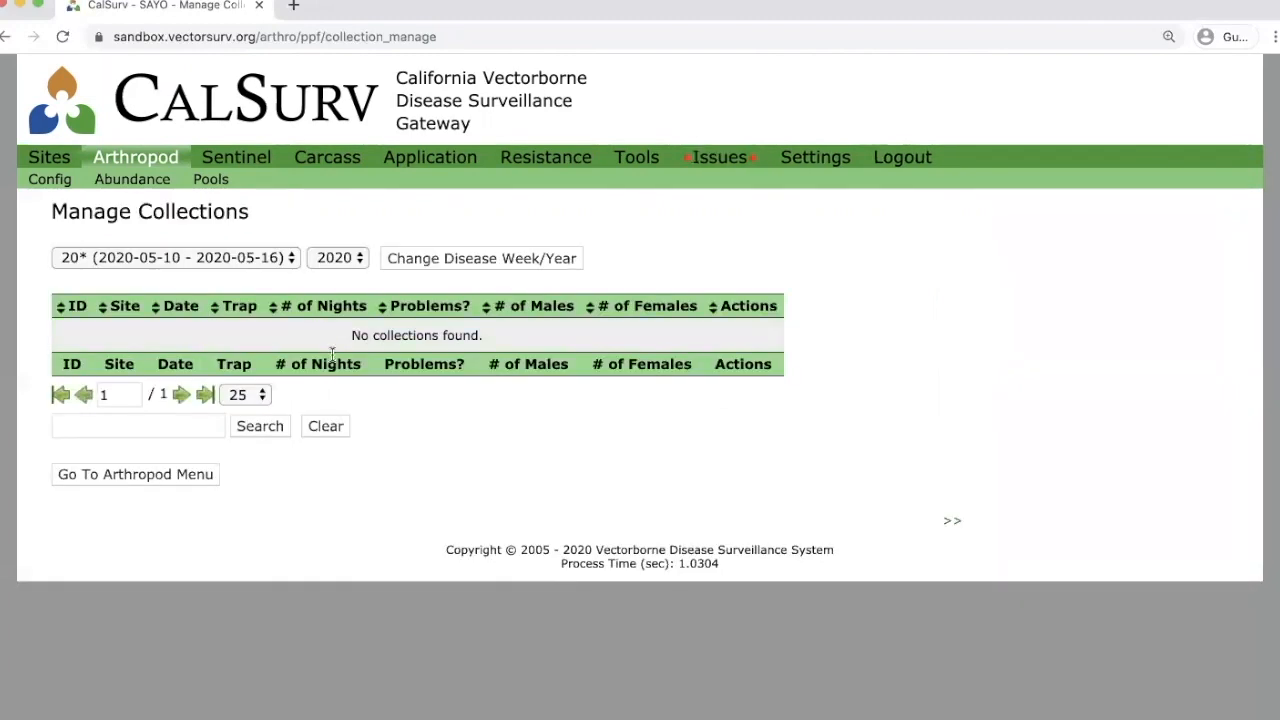
left_click(290, 262)
left_click(231, 238)
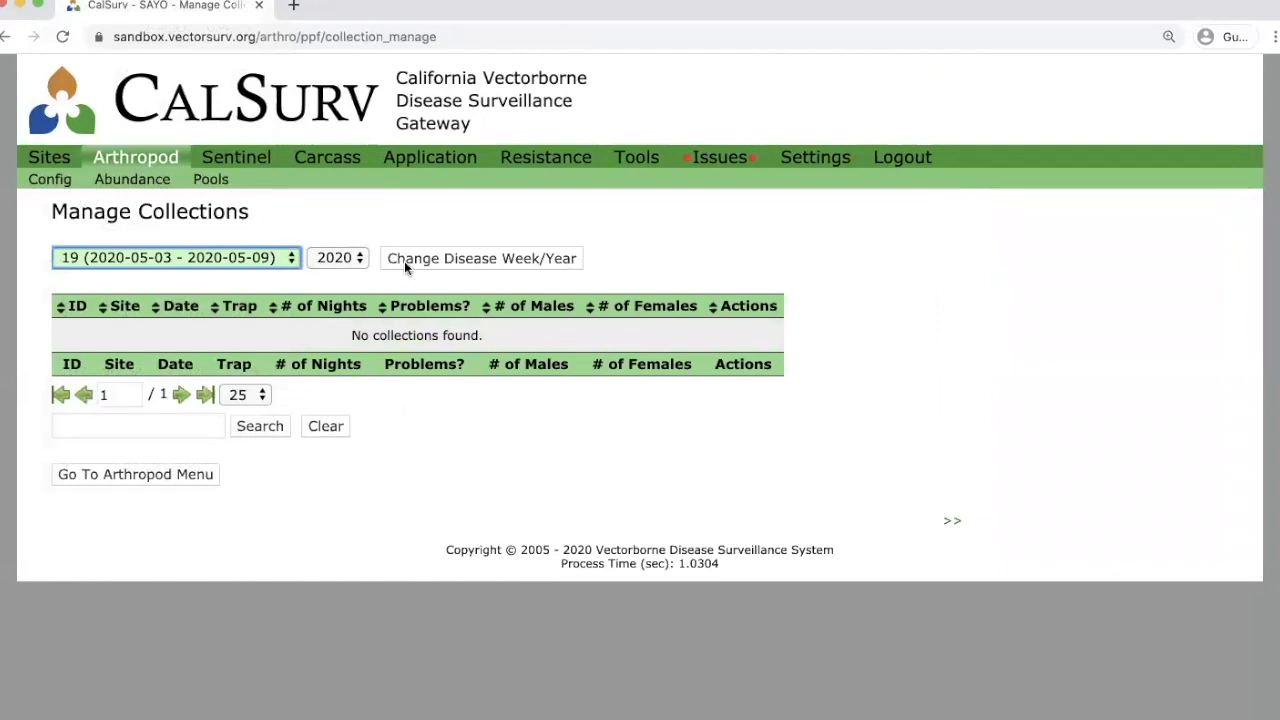
left_click(424, 258)
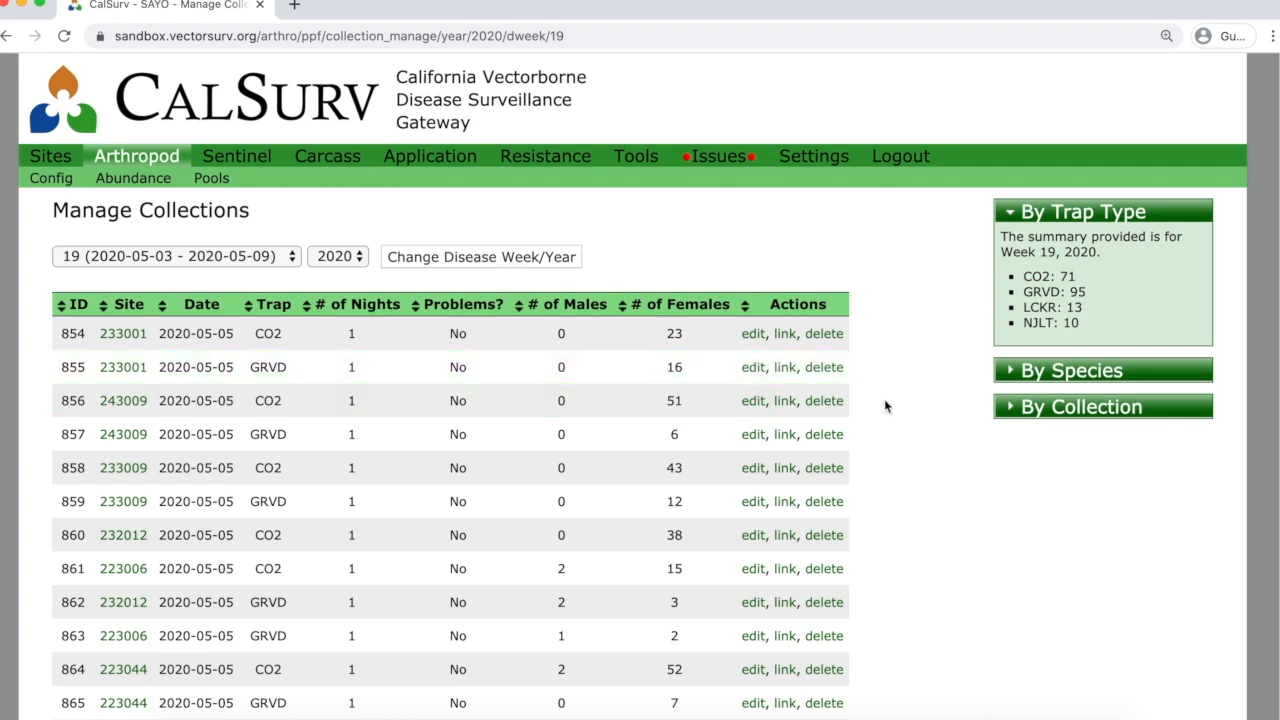
Expand the week 19 By Species summary, showing Culex pipiens 4337.
scroll(888, 405, "down", 2)
scroll(893, 408, "down", 3)
scroll(895, 403, "up", 1)
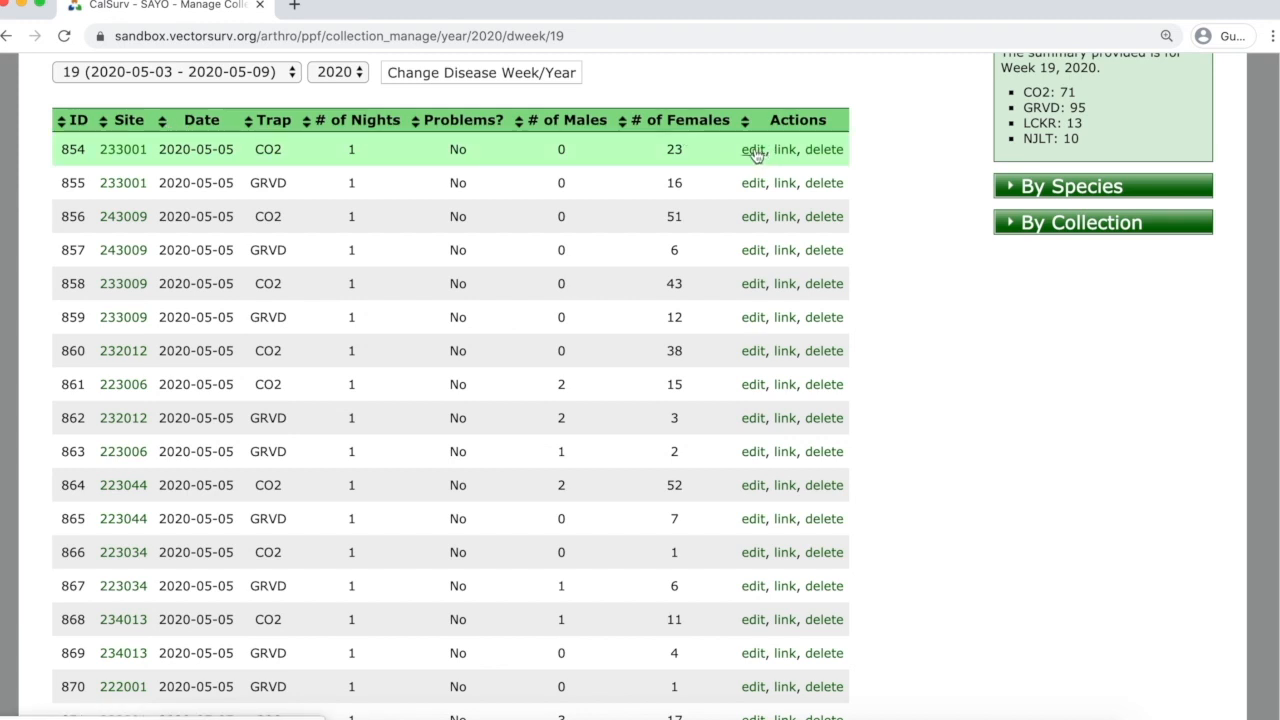
scroll(935, 249, "up", 3)
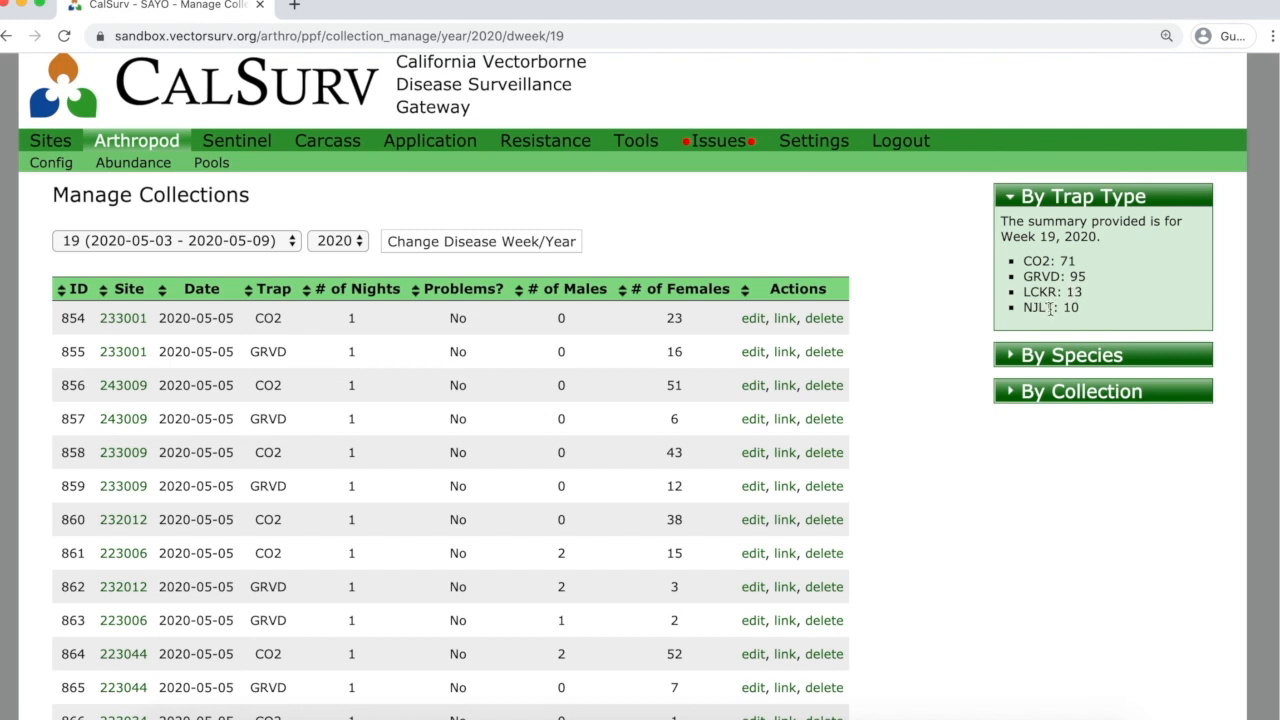
left_click(1027, 358)
Expand the By Collection summary, showing Culex pipiens 148.
scroll(1026, 365, "down", 2)
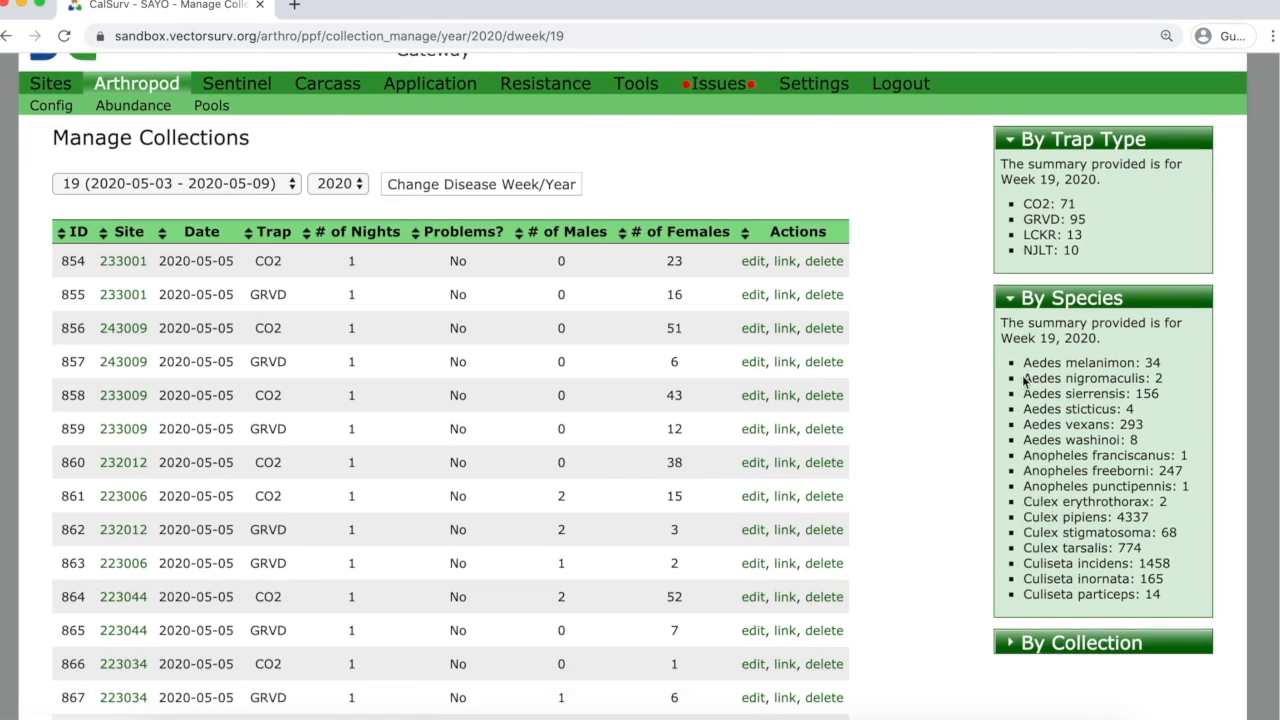
scroll(1025, 368, "down", 2)
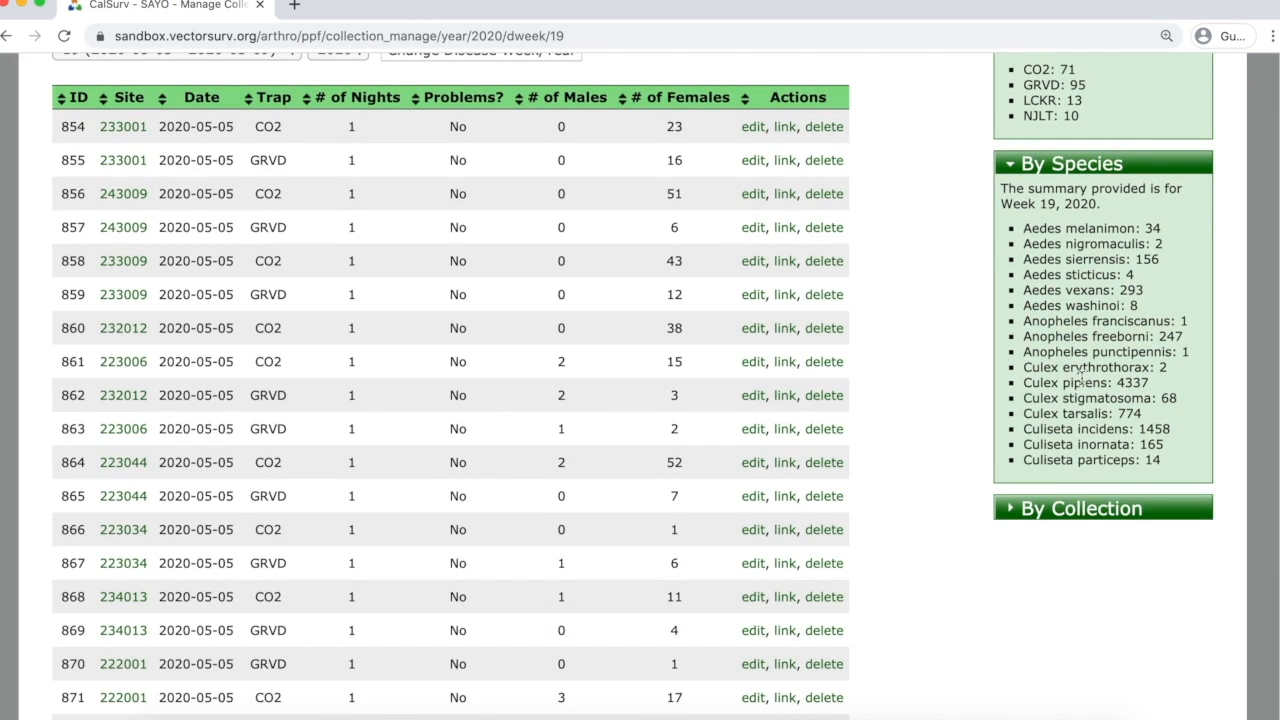
scroll(1092, 455, "down", 1)
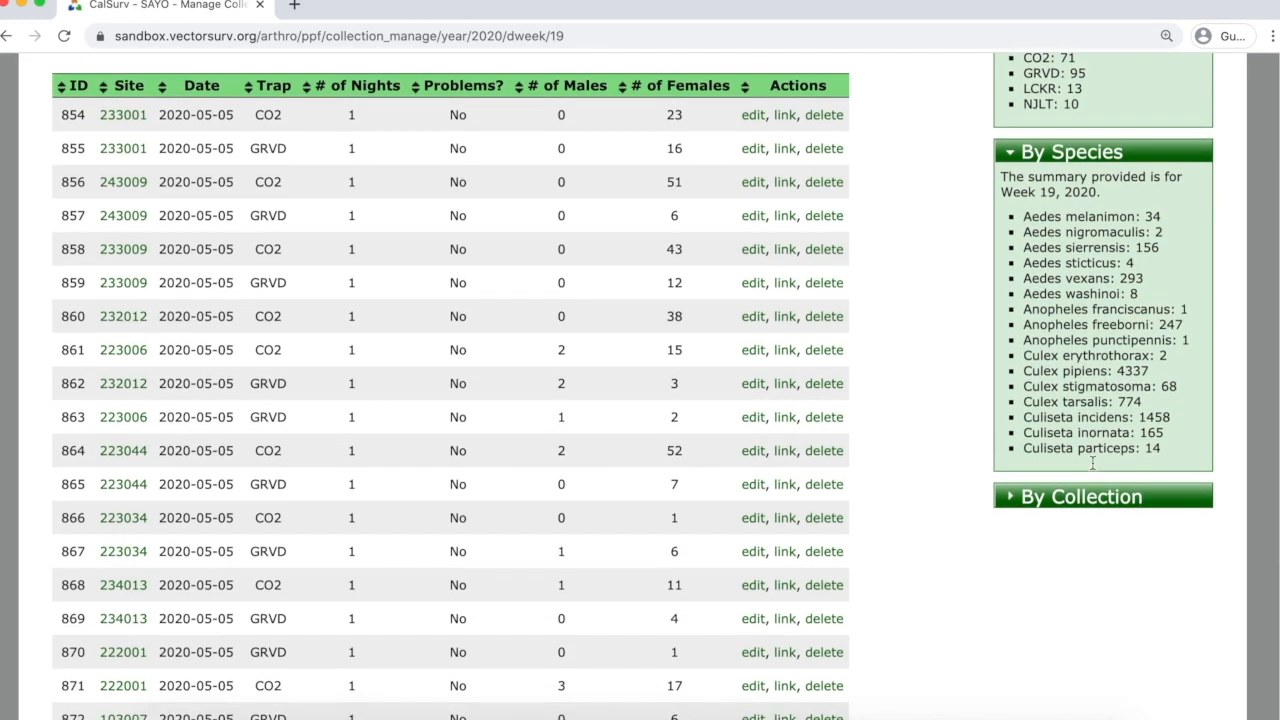
left_click(1065, 468)
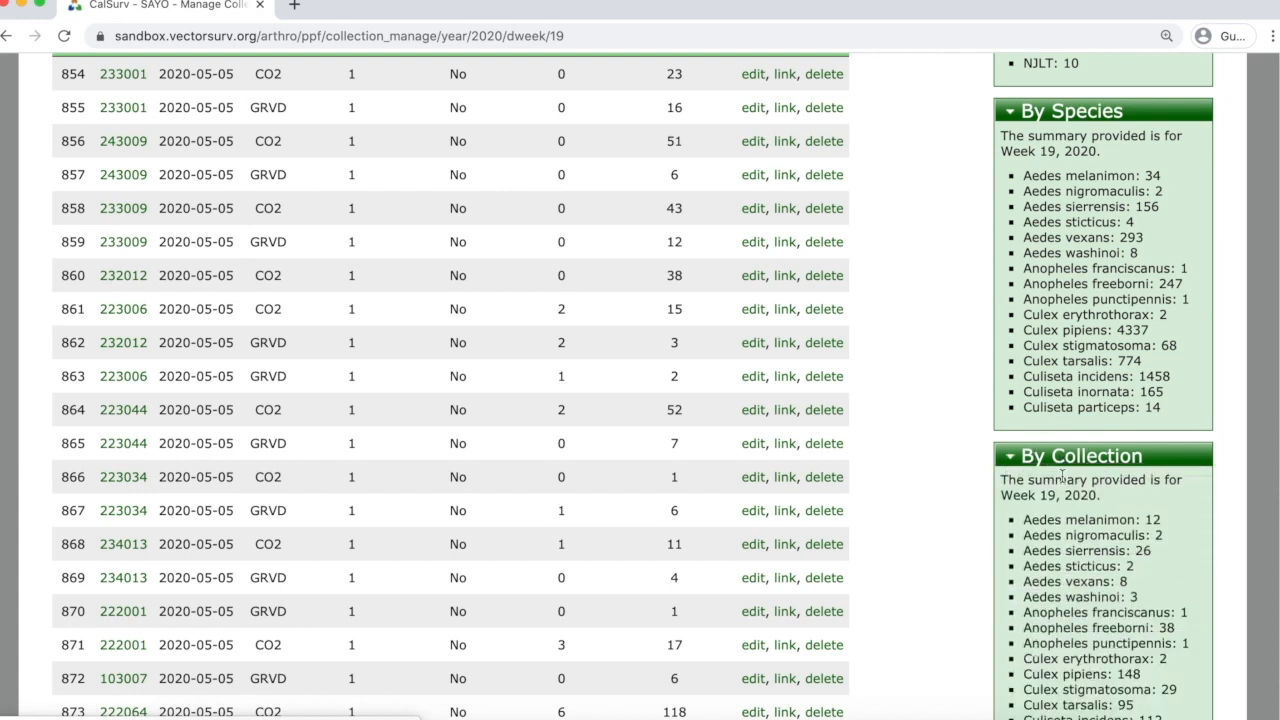
scroll(1063, 475, "down", 3)
scroll(1063, 478, "down", 1)
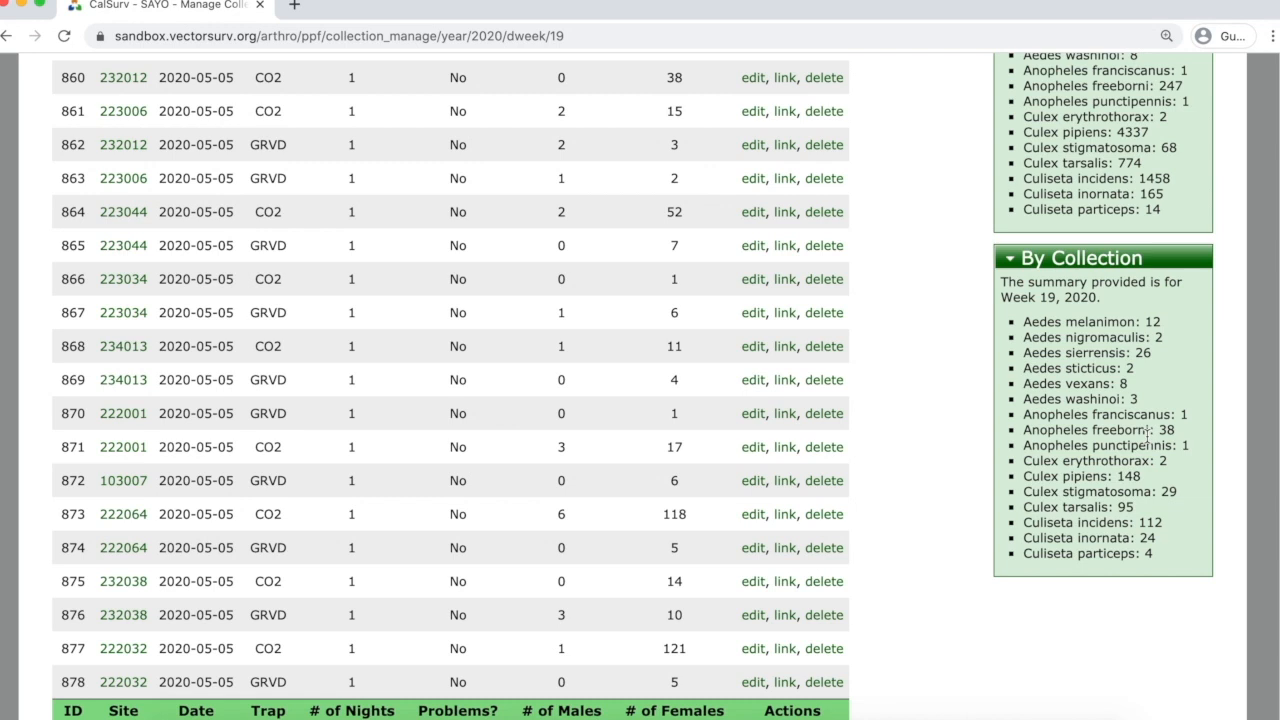
scroll(1148, 313, "up", 3)
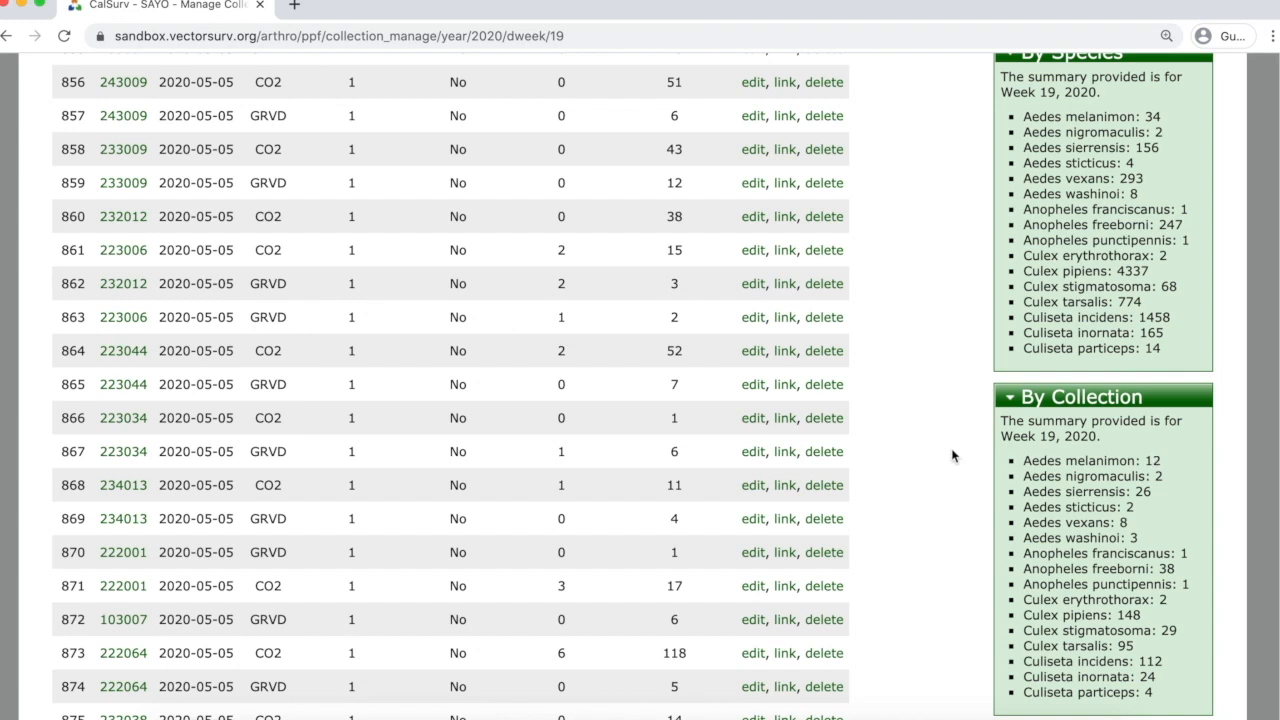
scroll(957, 457, "up", 5)
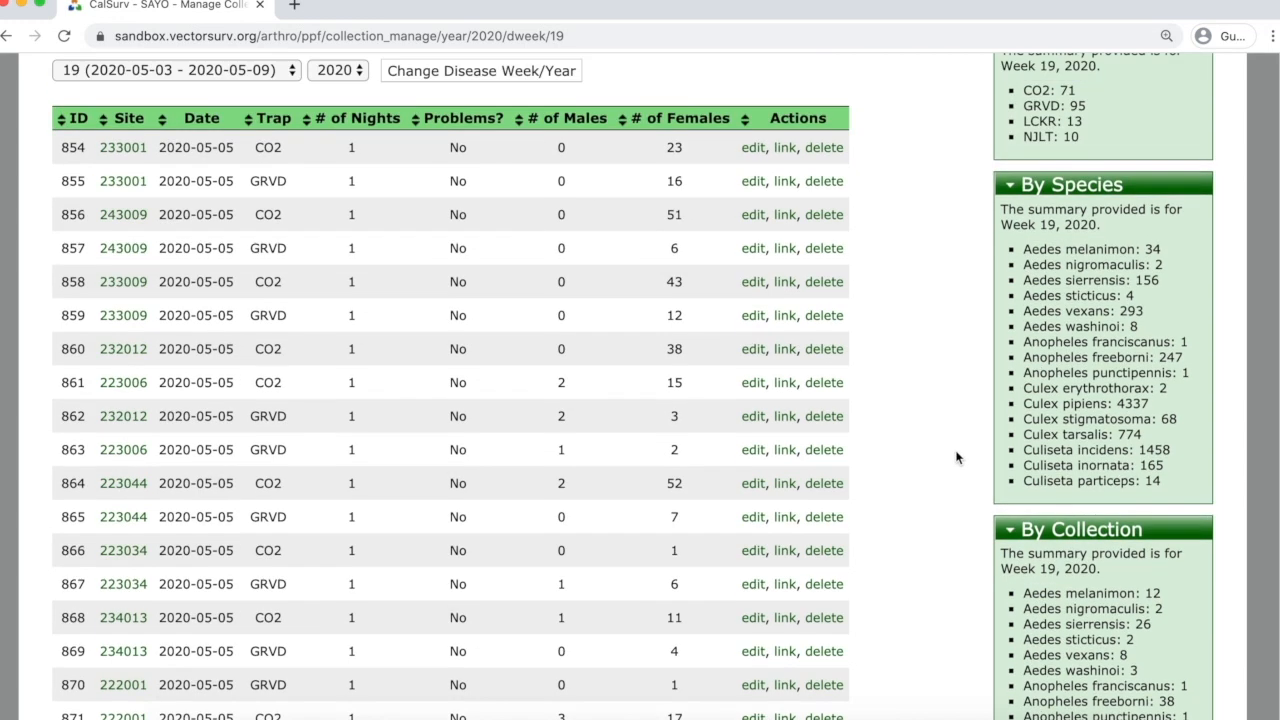
Set the disease week to "--" and reload collections for all of 2020.
left_click(288, 191)
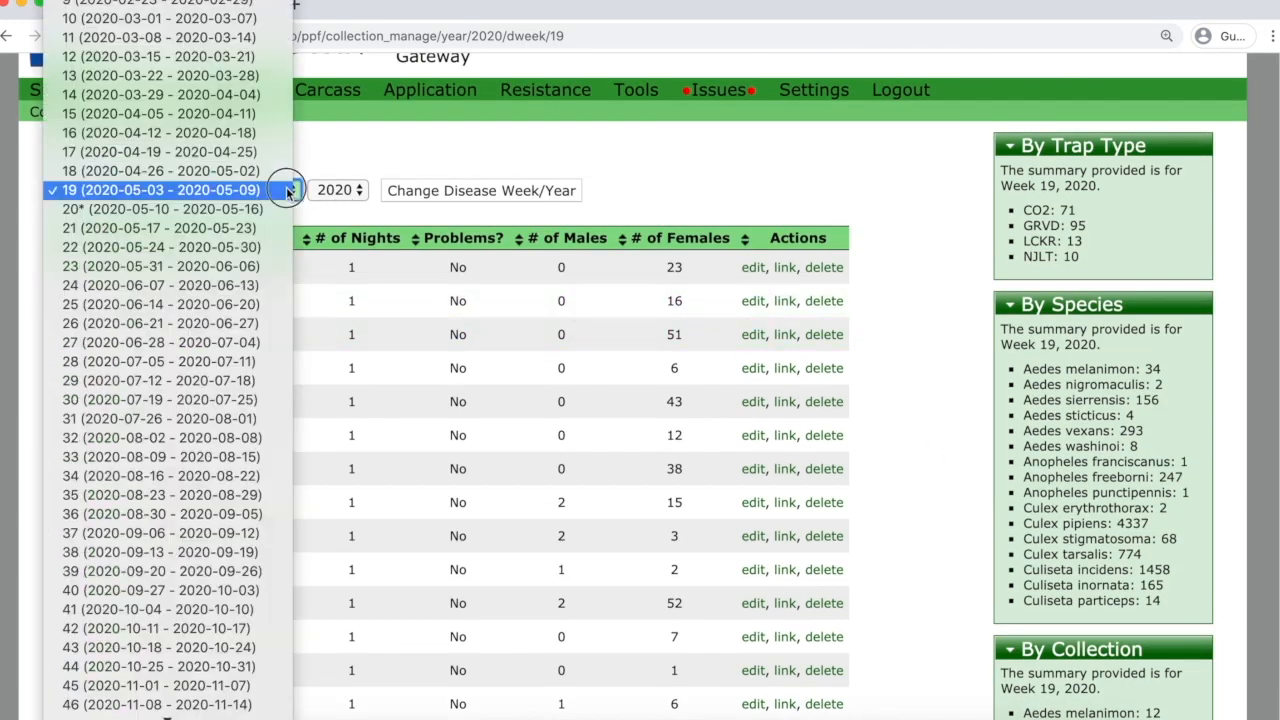
scroll(268, 196, "up", 5)
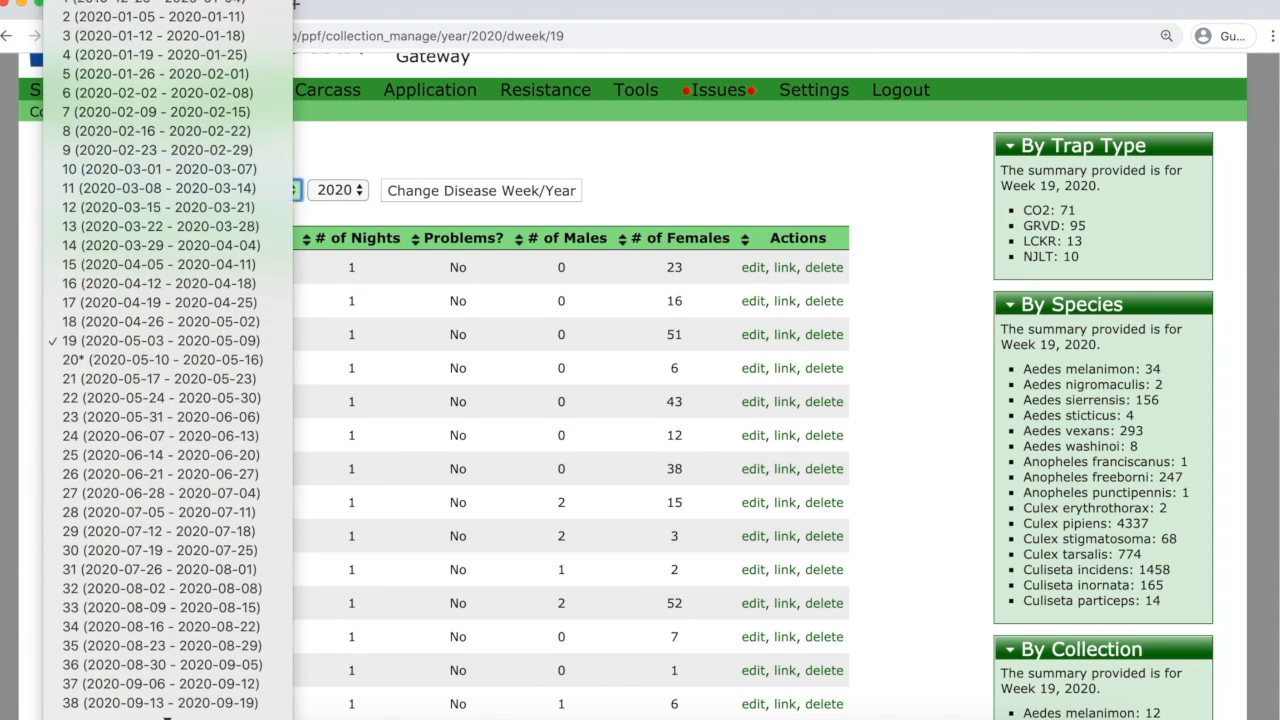
left_click(220, 0)
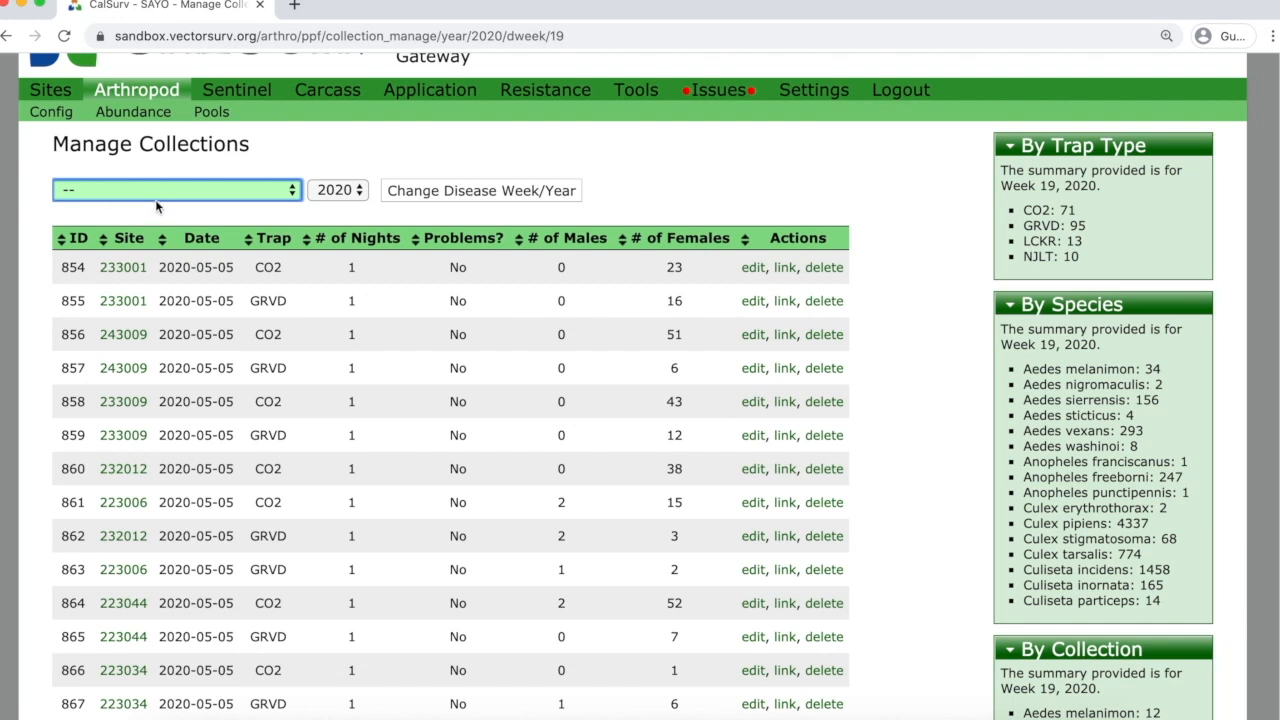
left_click(446, 194)
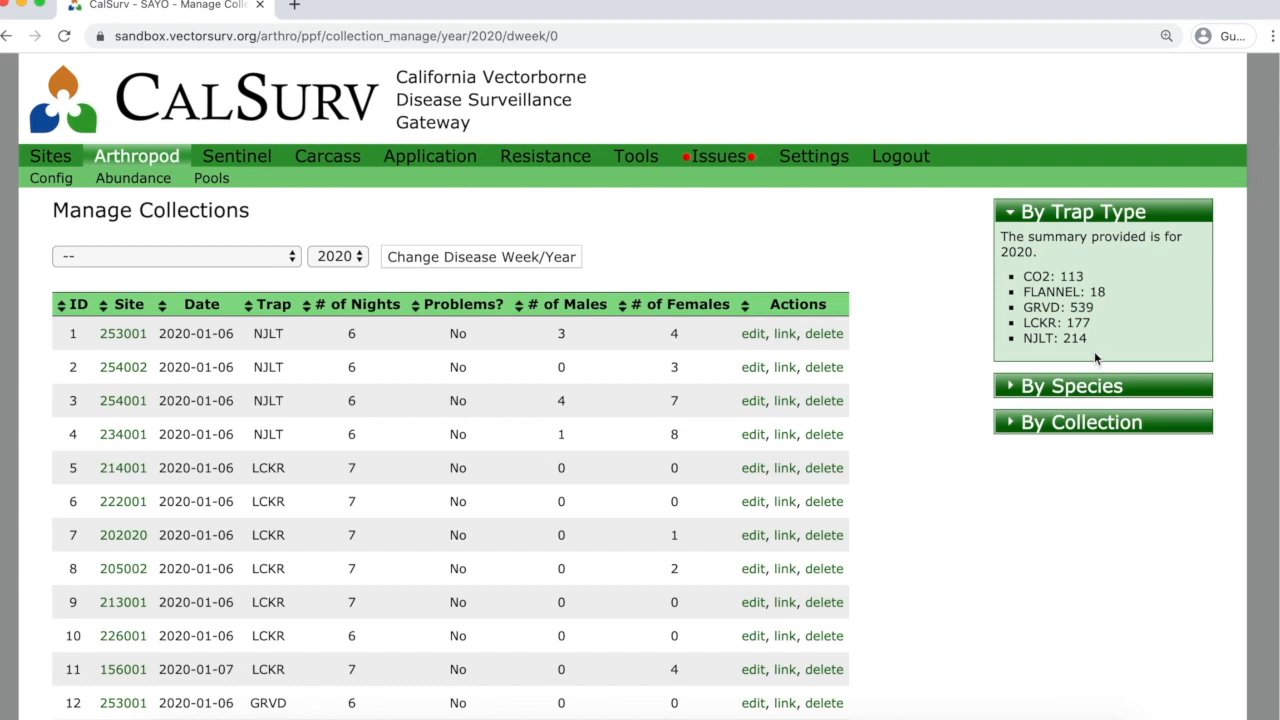
Review the FLANNEL trap count and expand the 2020 By Species and By Collection summaries.
double_click(1097, 291)
left_click(980, 316)
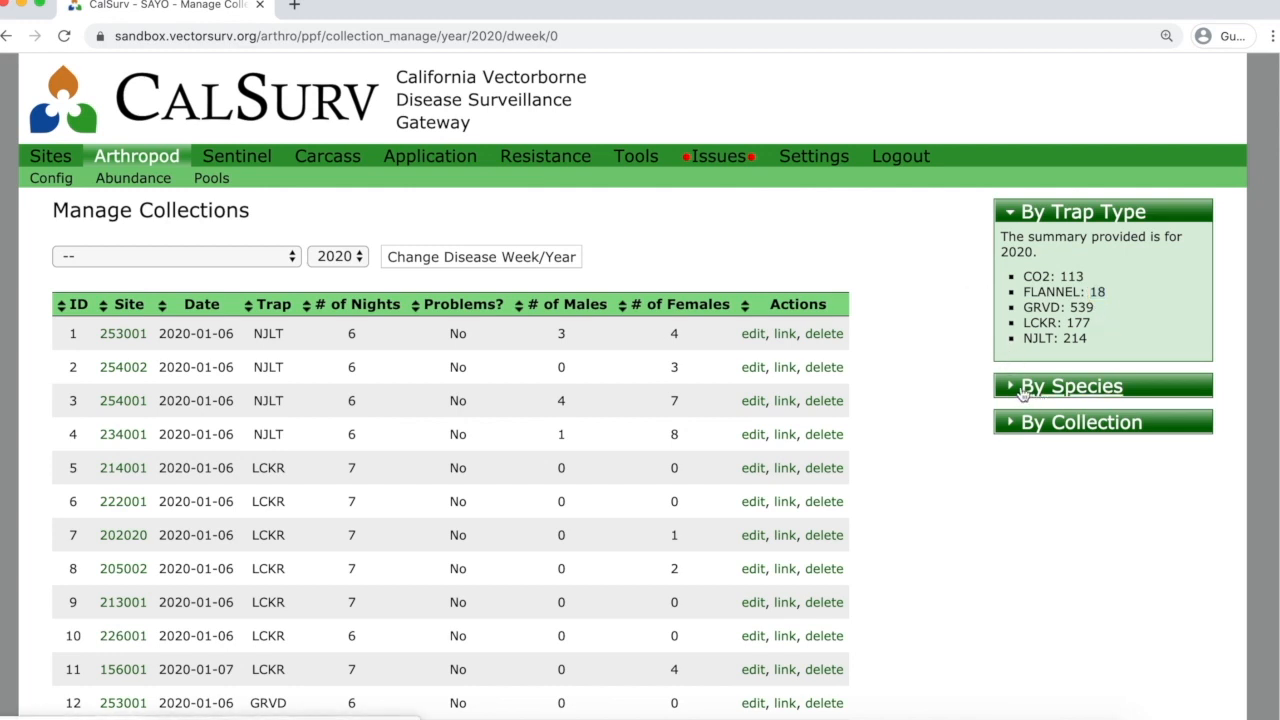
left_click(1022, 388)
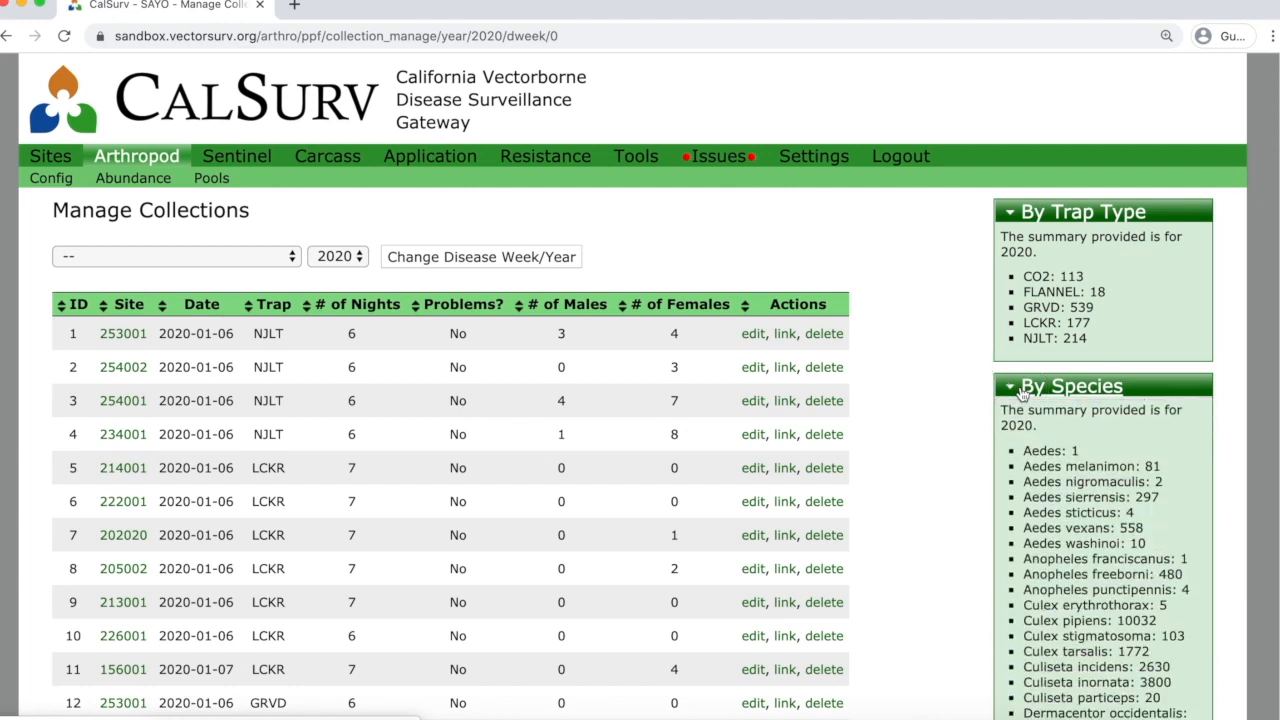
scroll(1028, 405, "down", 3)
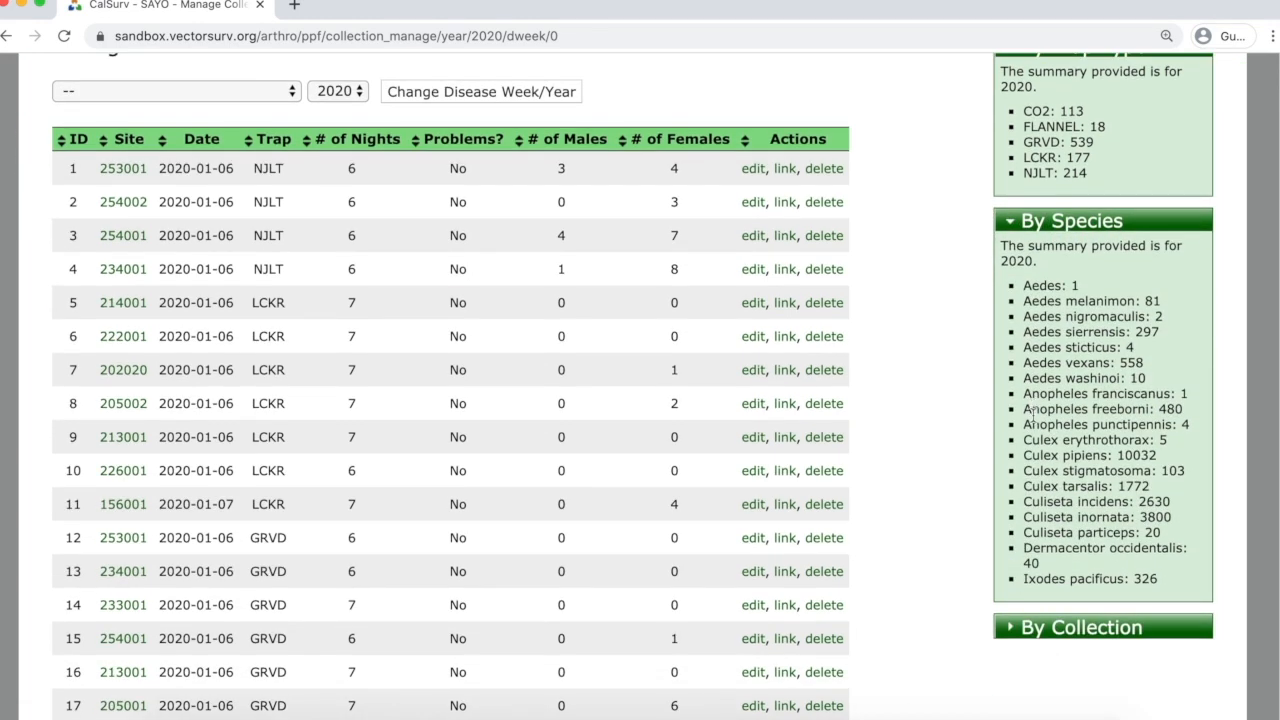
left_click(1050, 628)
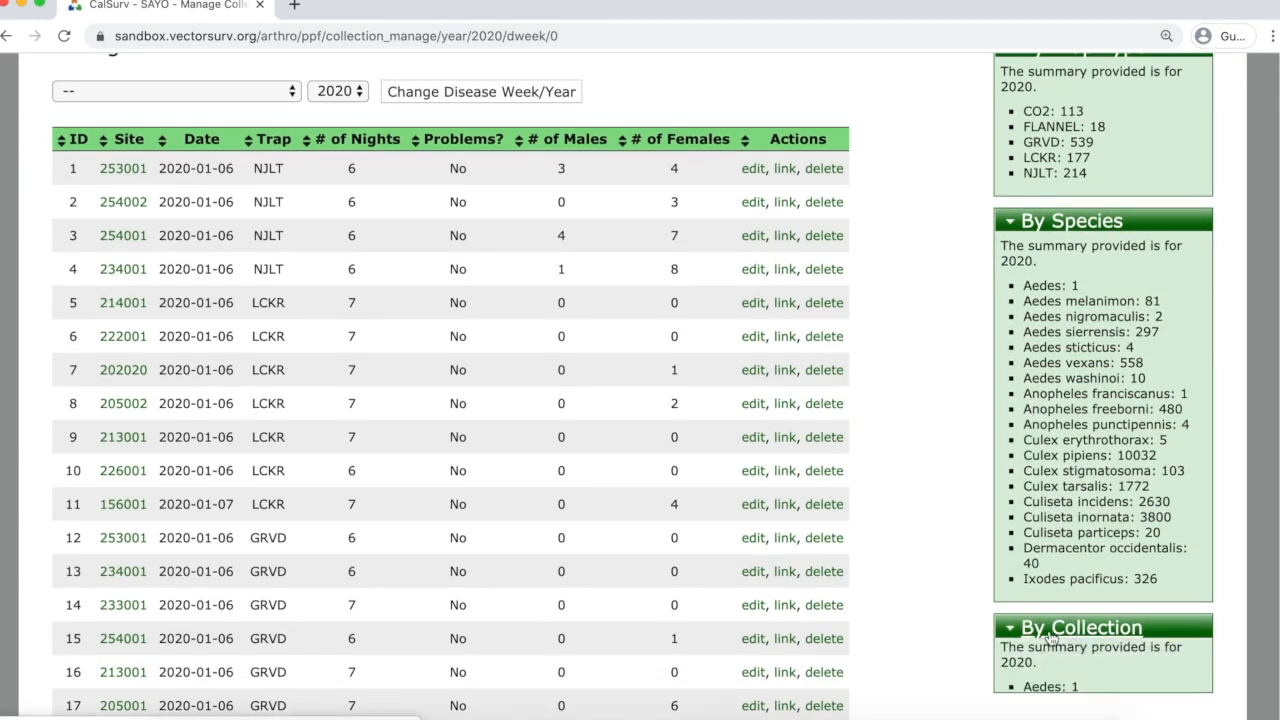
scroll(942, 532, "down", 5)
scroll(946, 522, "down", 1)
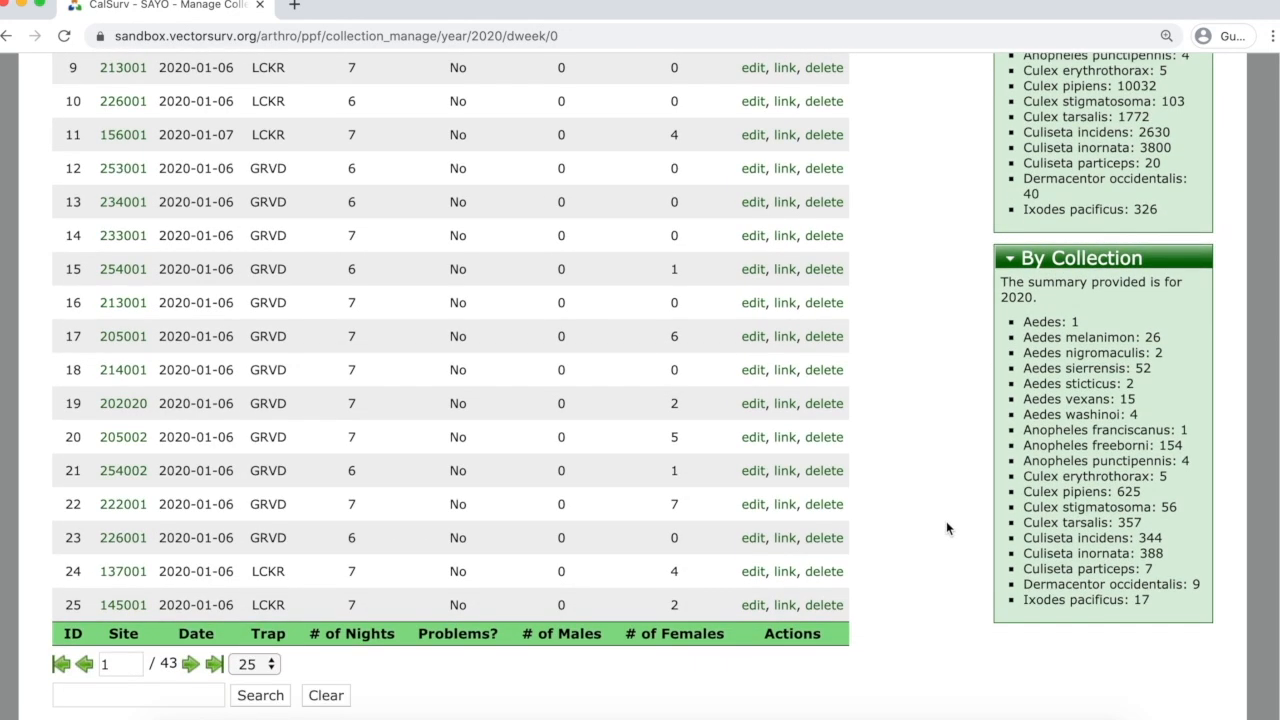
scroll(946, 520, "up", 1)
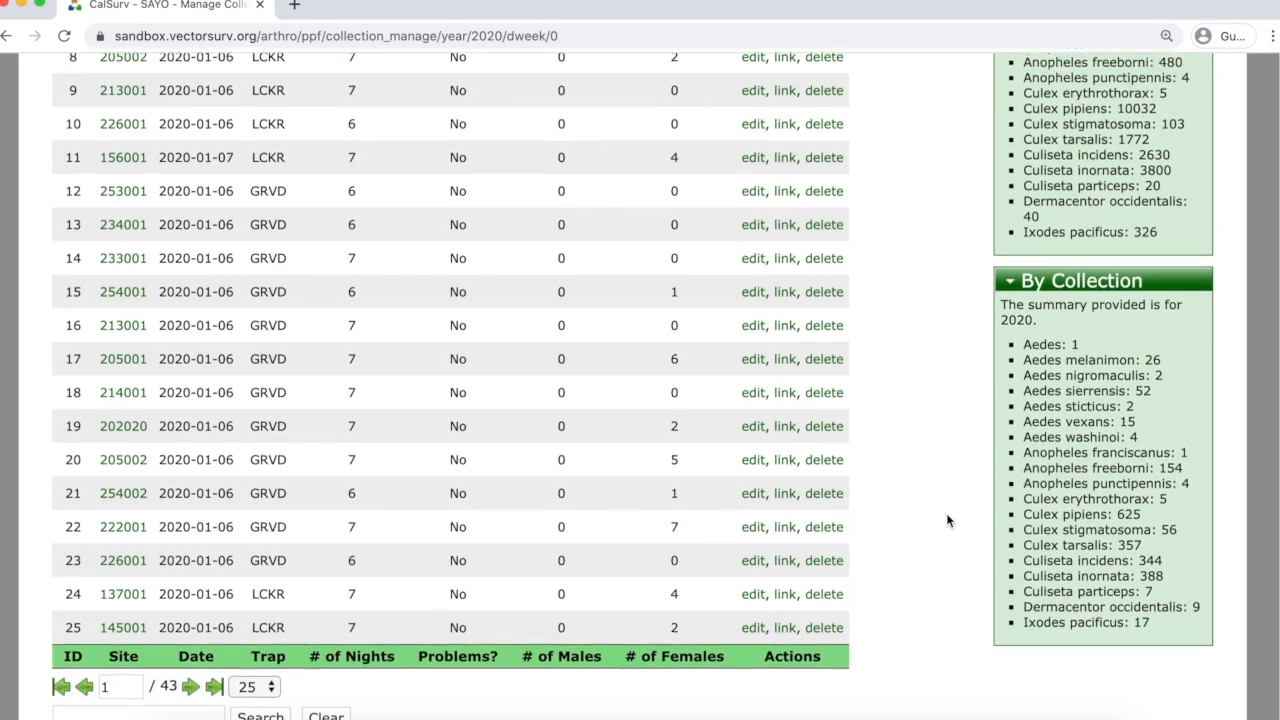
scroll(947, 513, "up", 7)
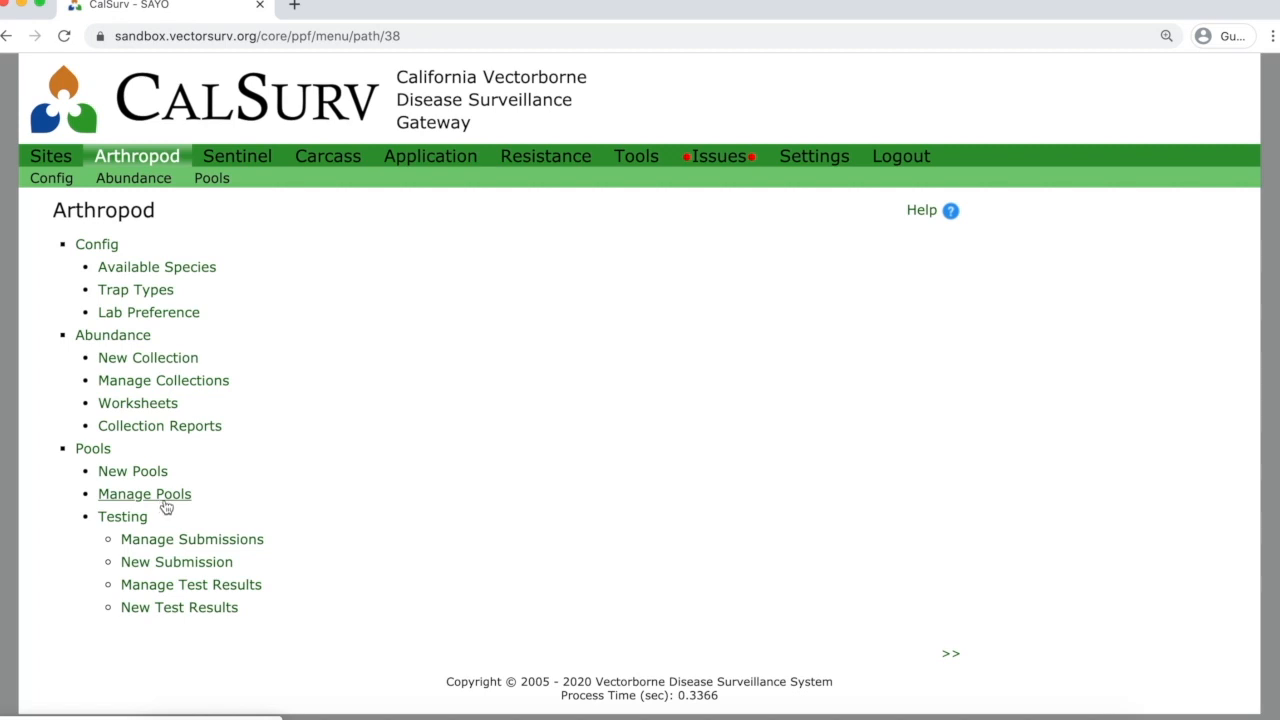
Open New Pools from the Pools section of the Arthropod menu.
left_click(148, 476)
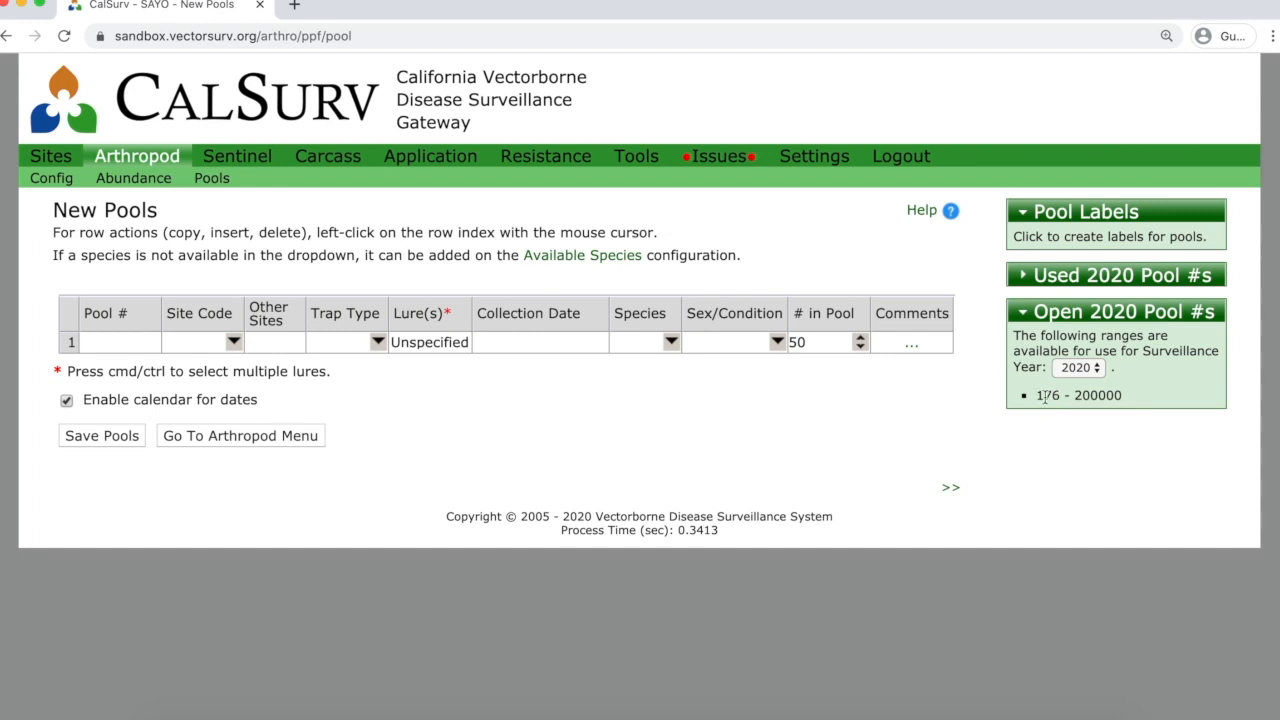
Enter pool 176 at site 000279 with a CO2 trap, CO2 (dry ice) lure, collected 2020-05-08.
left_click(136, 342)
type("176")
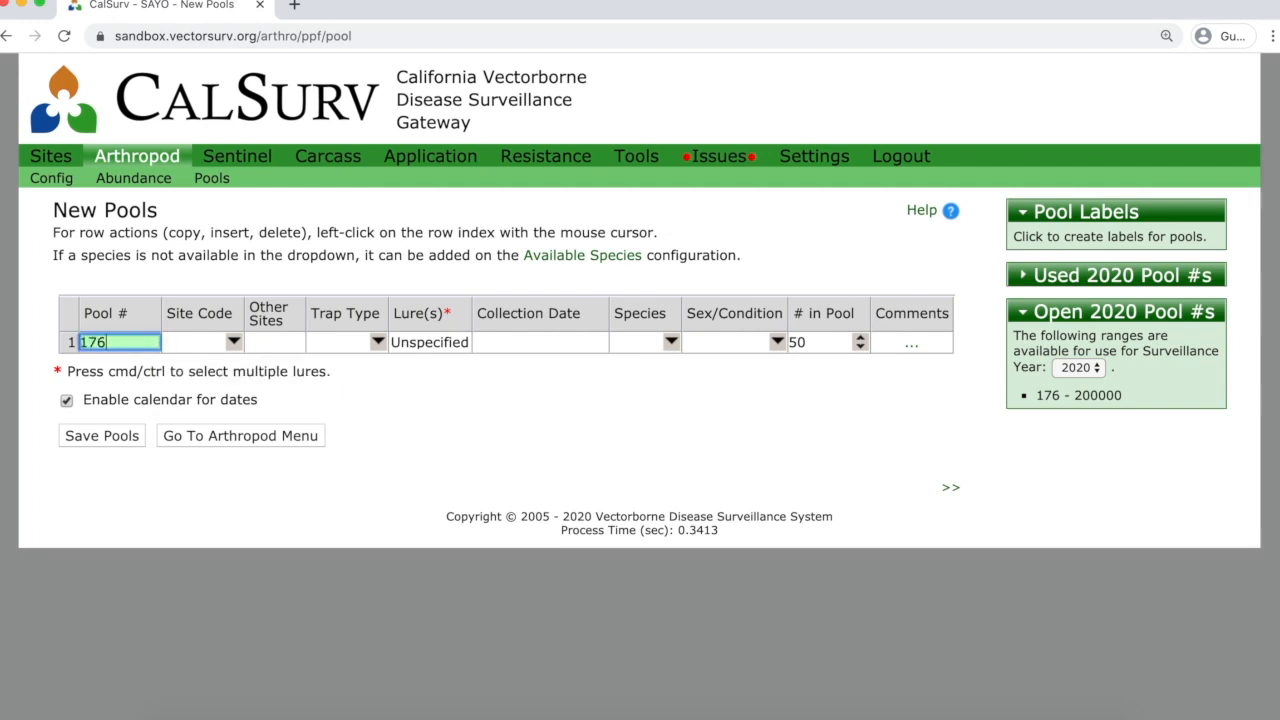
key("Tab")
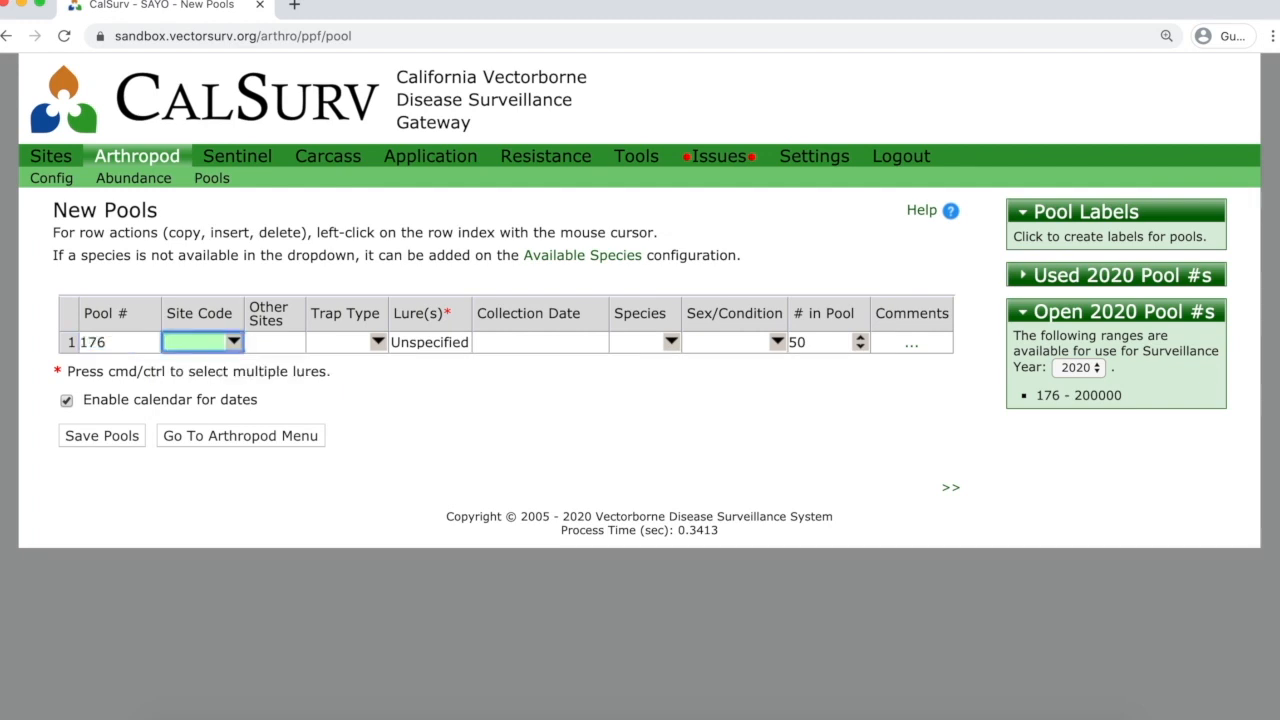
type("279")
key("Return")
key("Tab")
key("Tab")
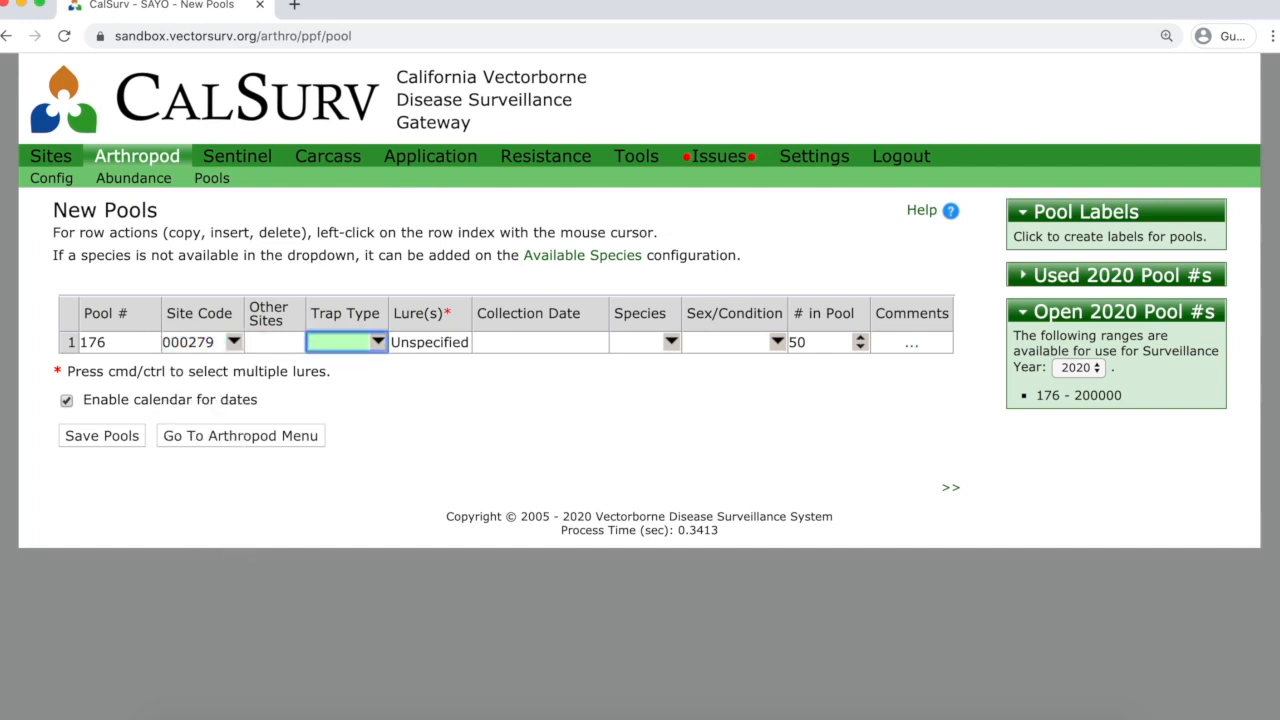
type("c")
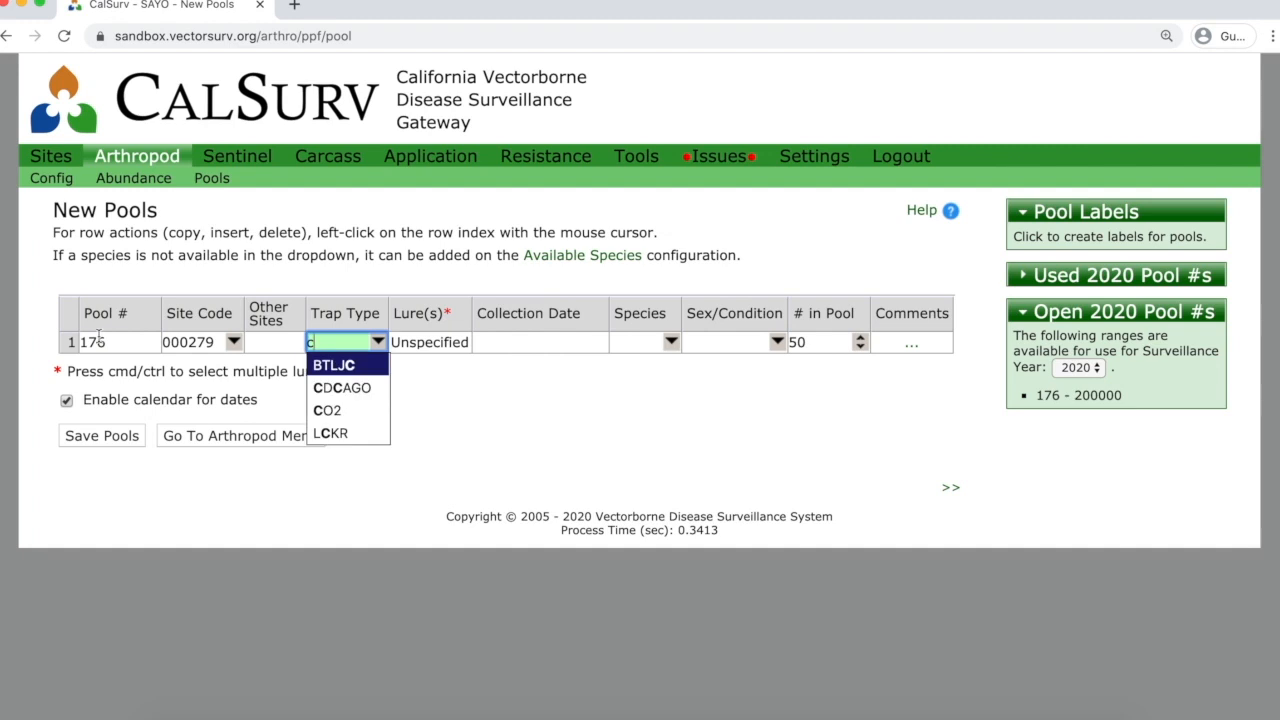
left_click(328, 412)
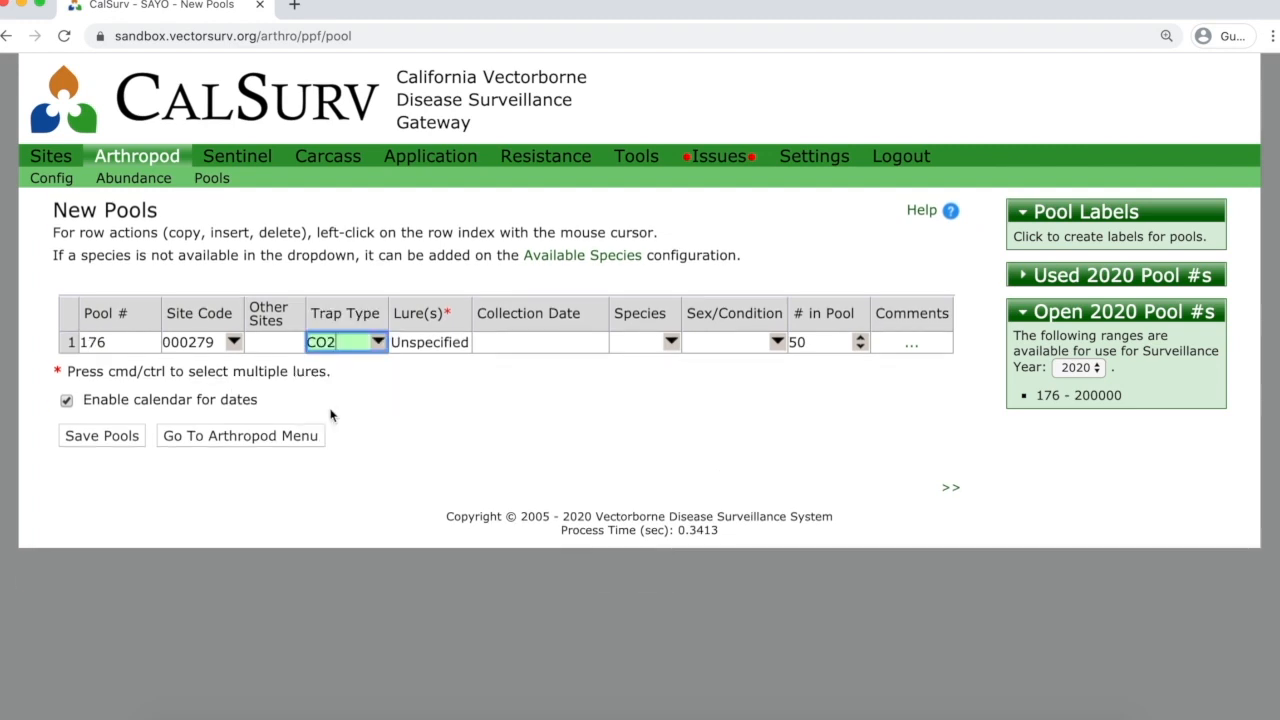
left_click(465, 346)
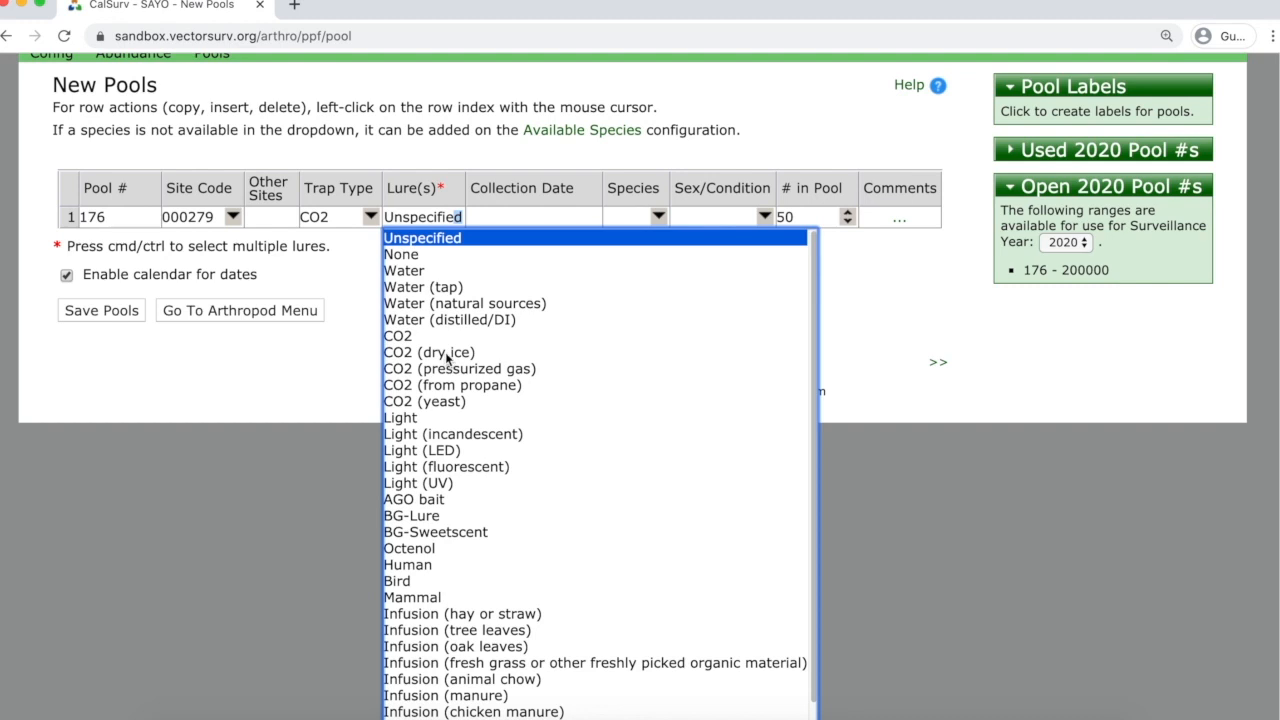
left_click(448, 354)
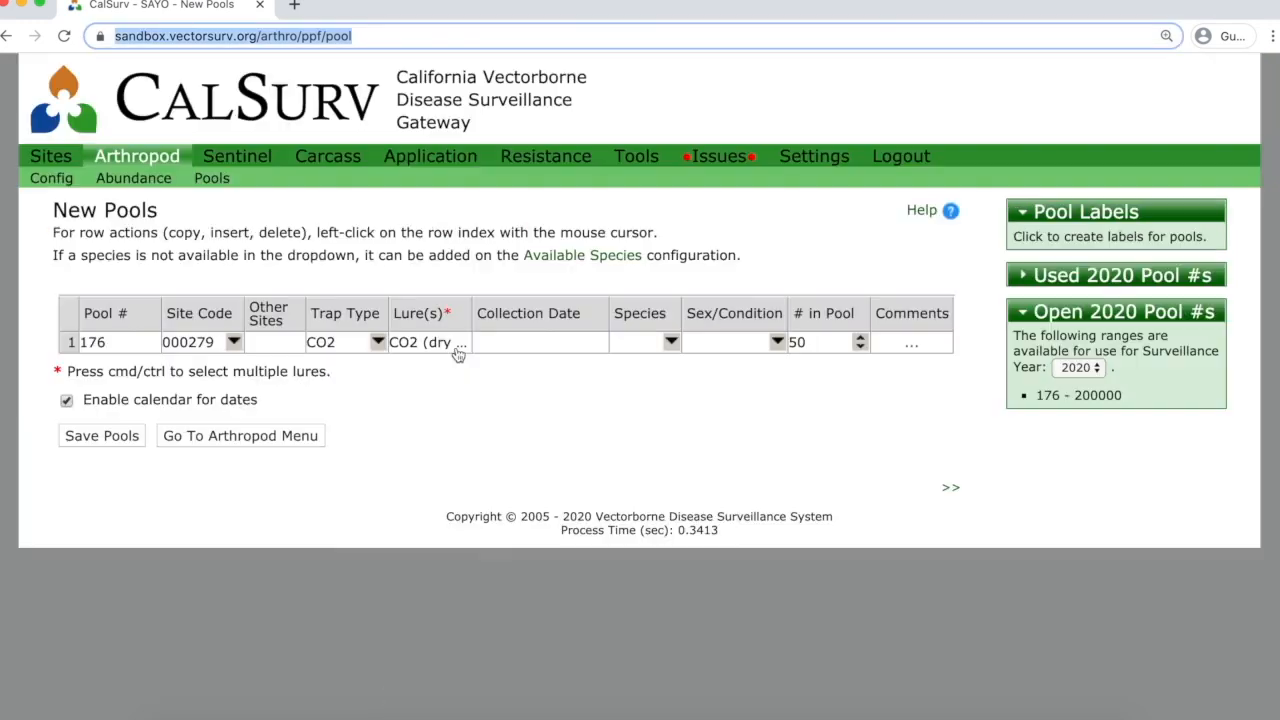
left_click(527, 344)
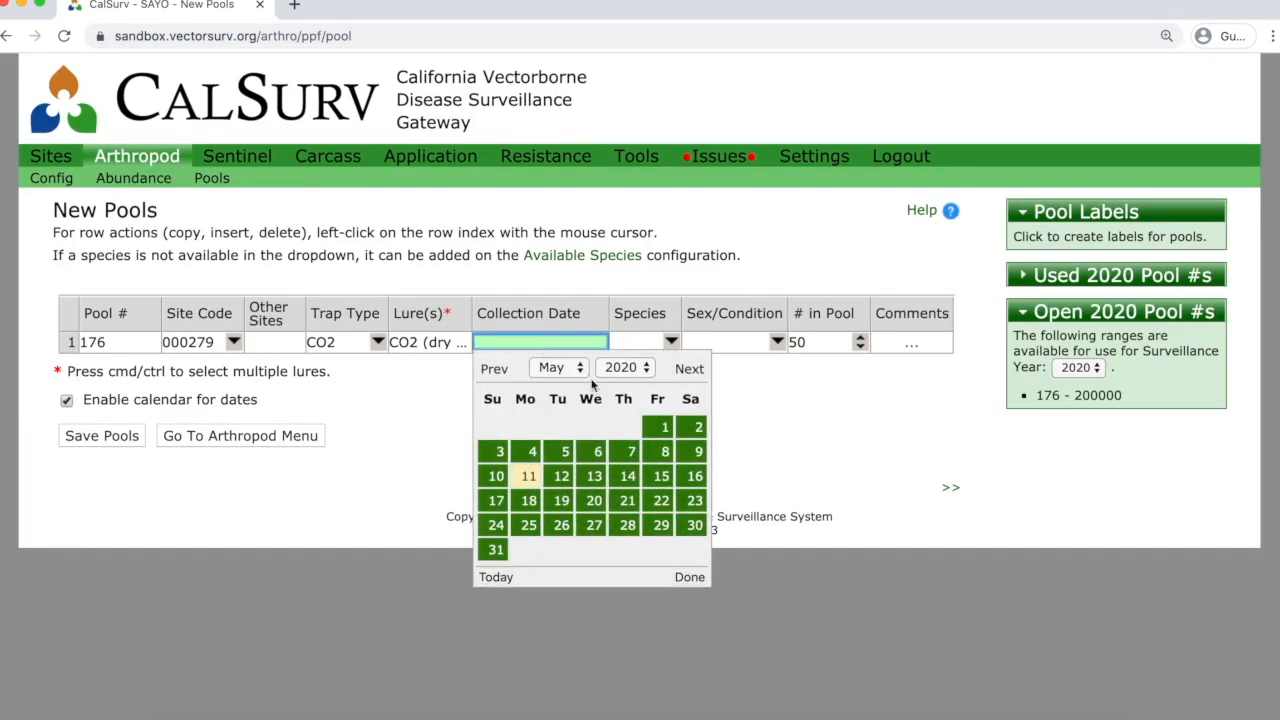
left_click(657, 451)
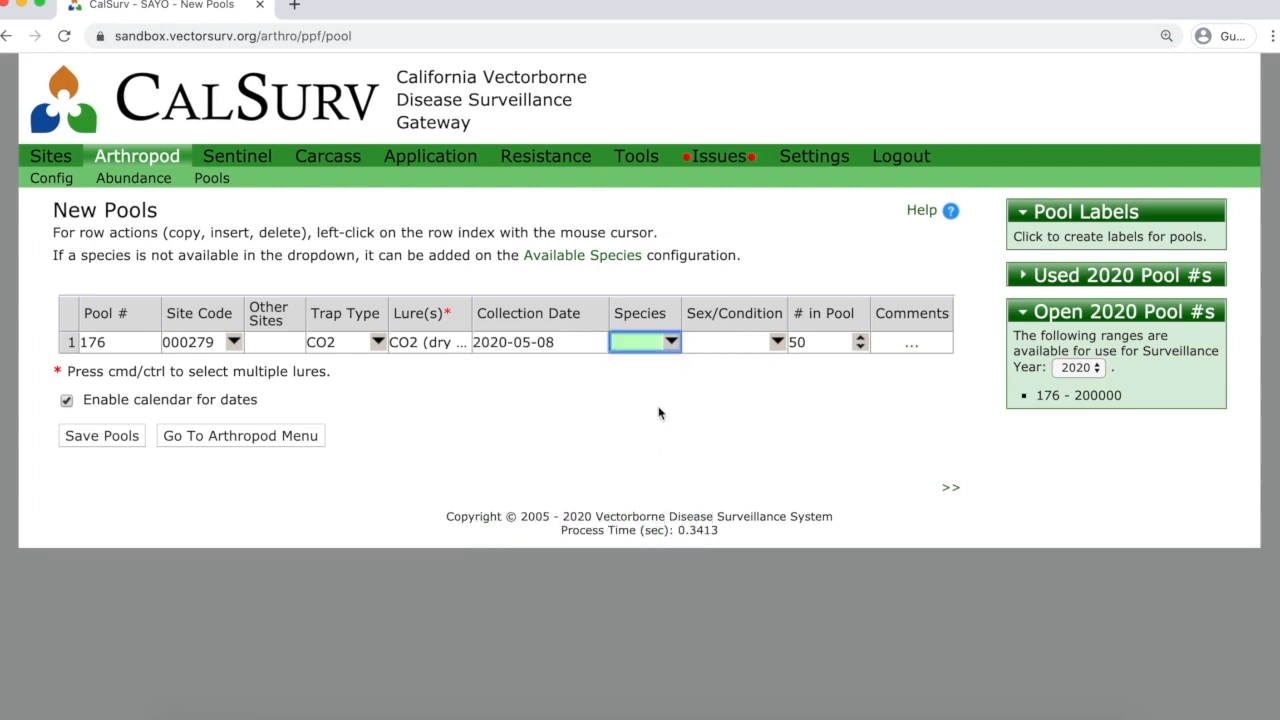
Set pool 176's species to Culex tarsalis, Females - Mixed.
left_click(670, 342)
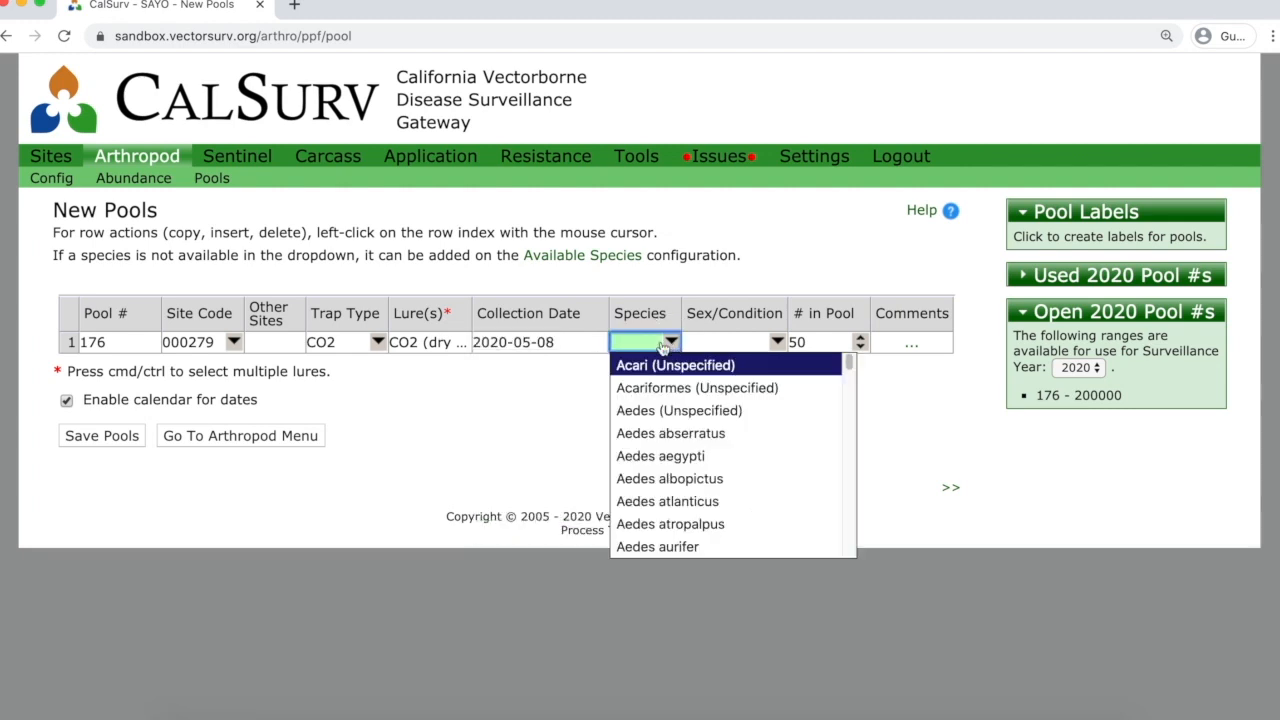
type("tar")
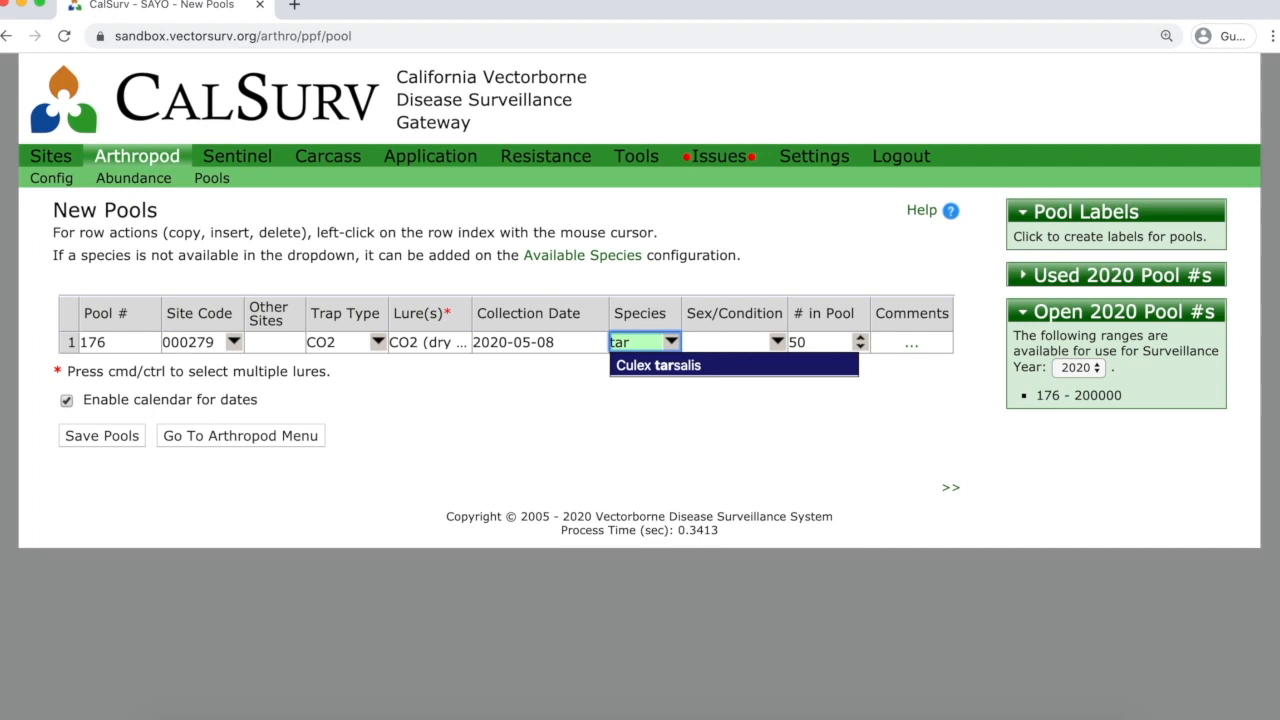
key("Return")
key("Tab")
type("f")
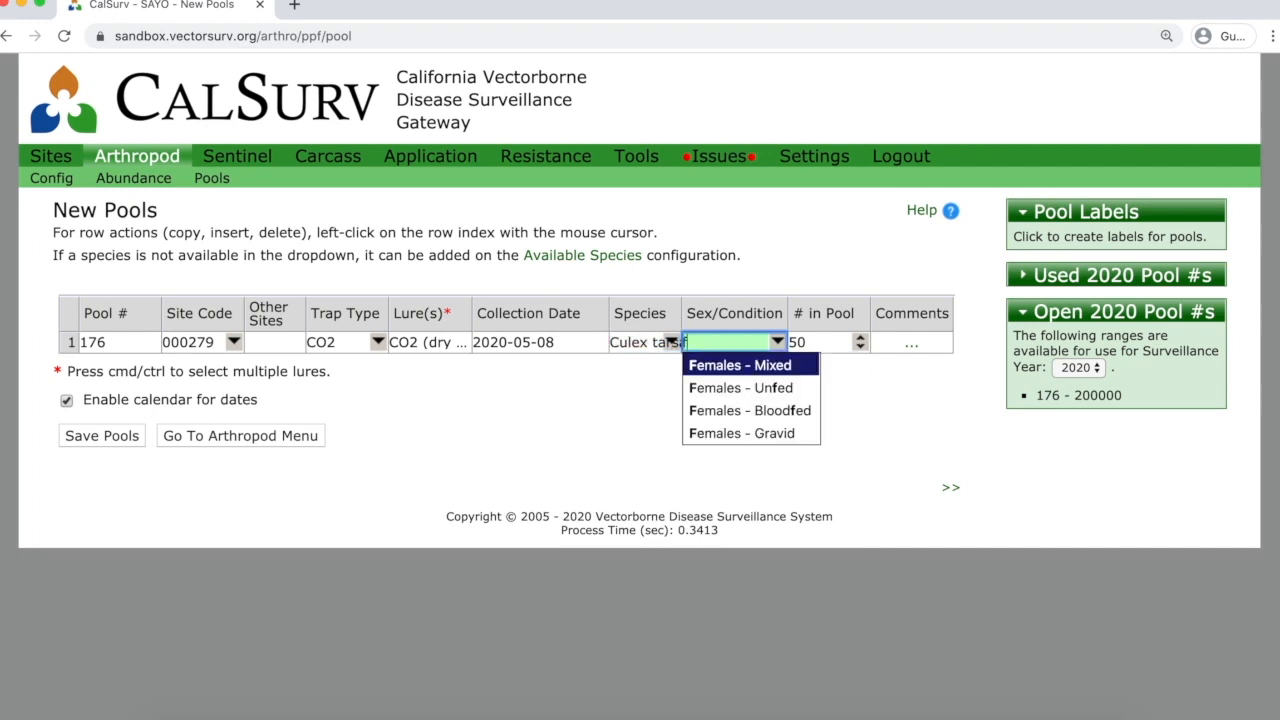
key("Return")
key("Tab")
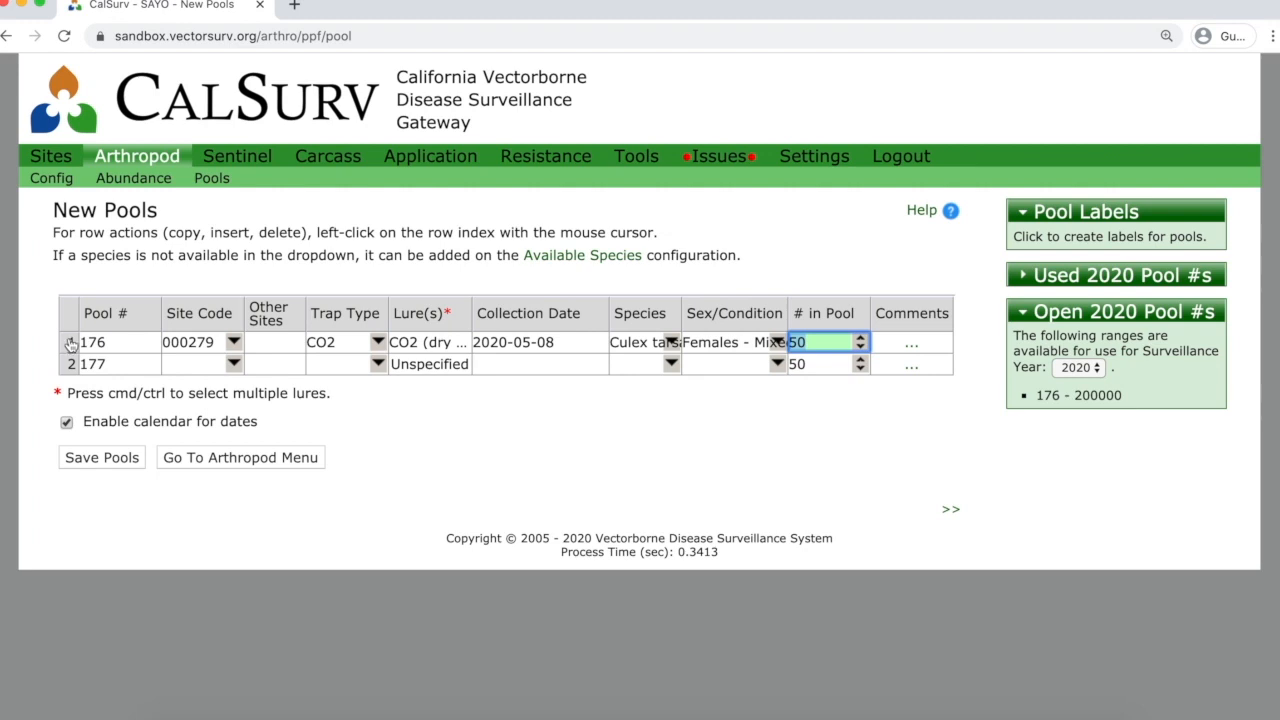
Copy pool 176's row repeatedly to create pools 177 through 180.
left_click(71, 343)
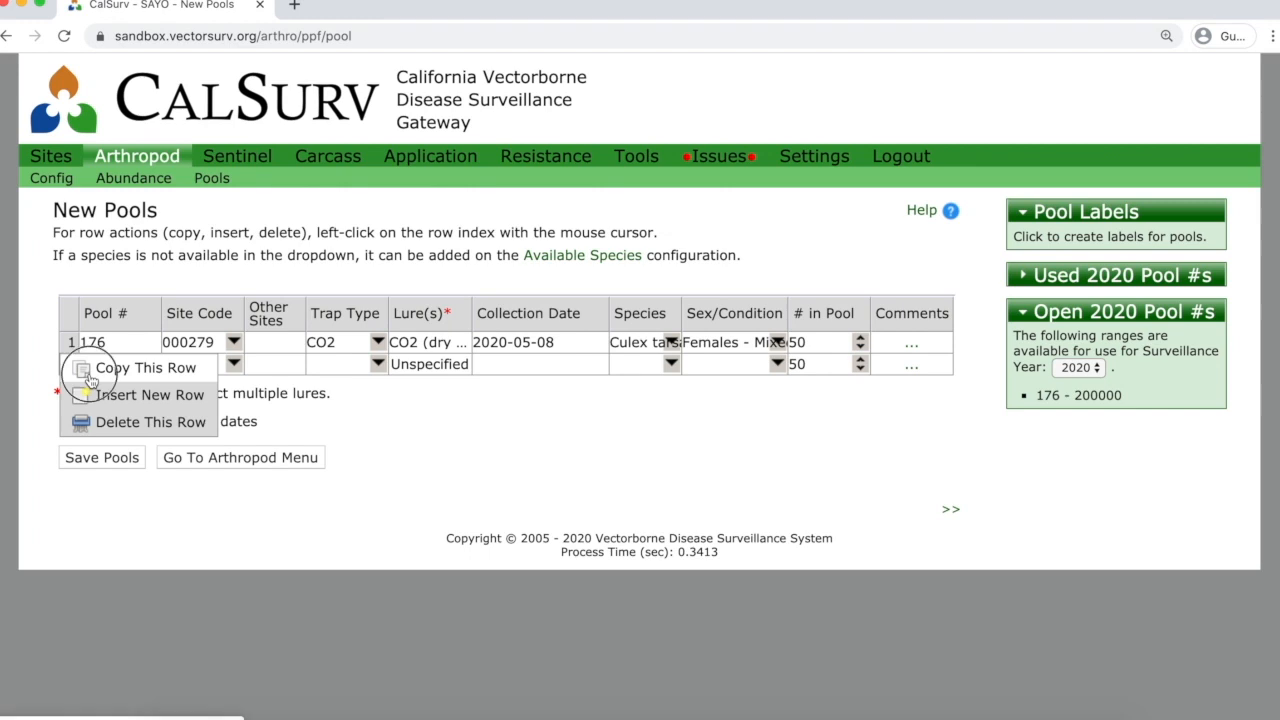
left_click(90, 378)
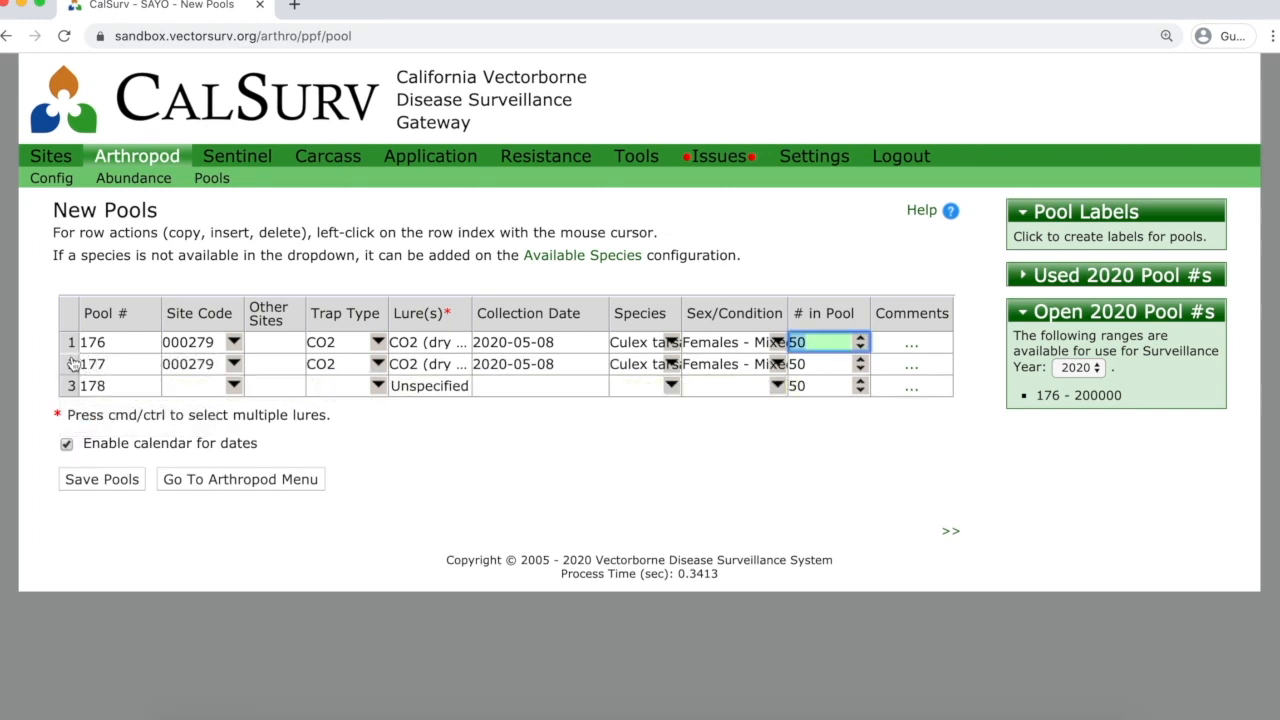
left_click(71, 364)
left_click(72, 387)
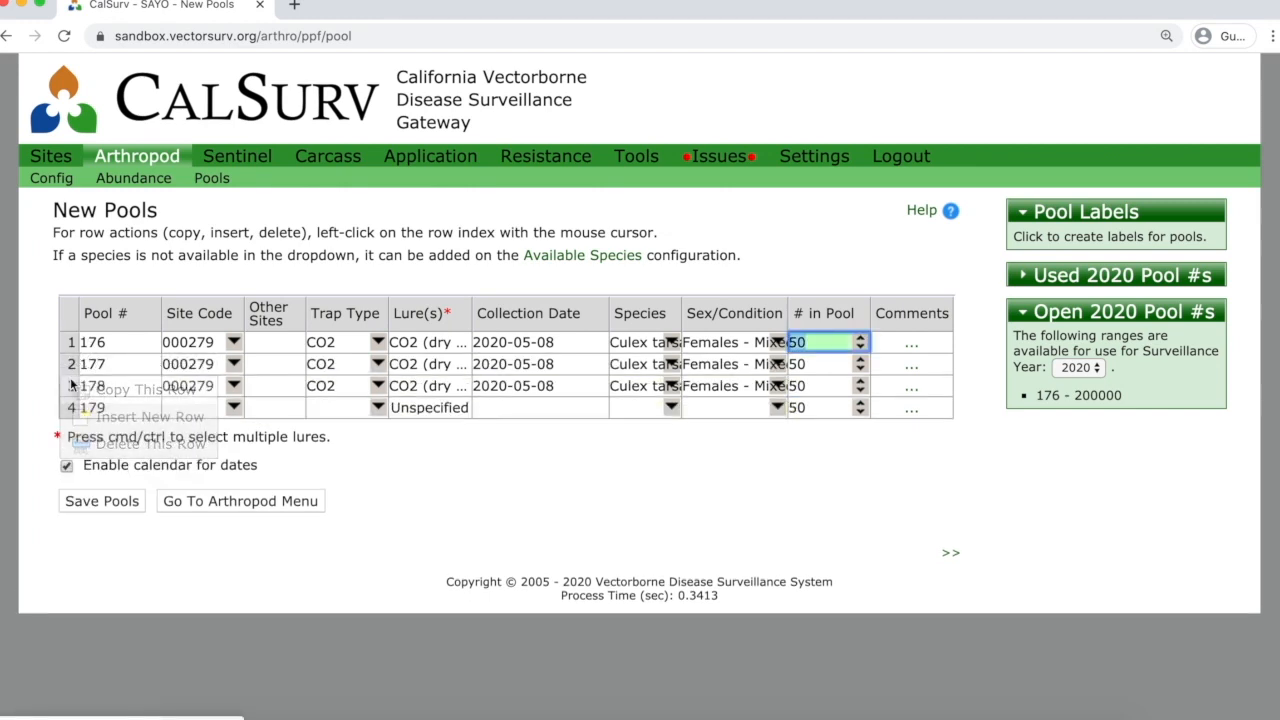
left_click(71, 386)
left_click(72, 408)
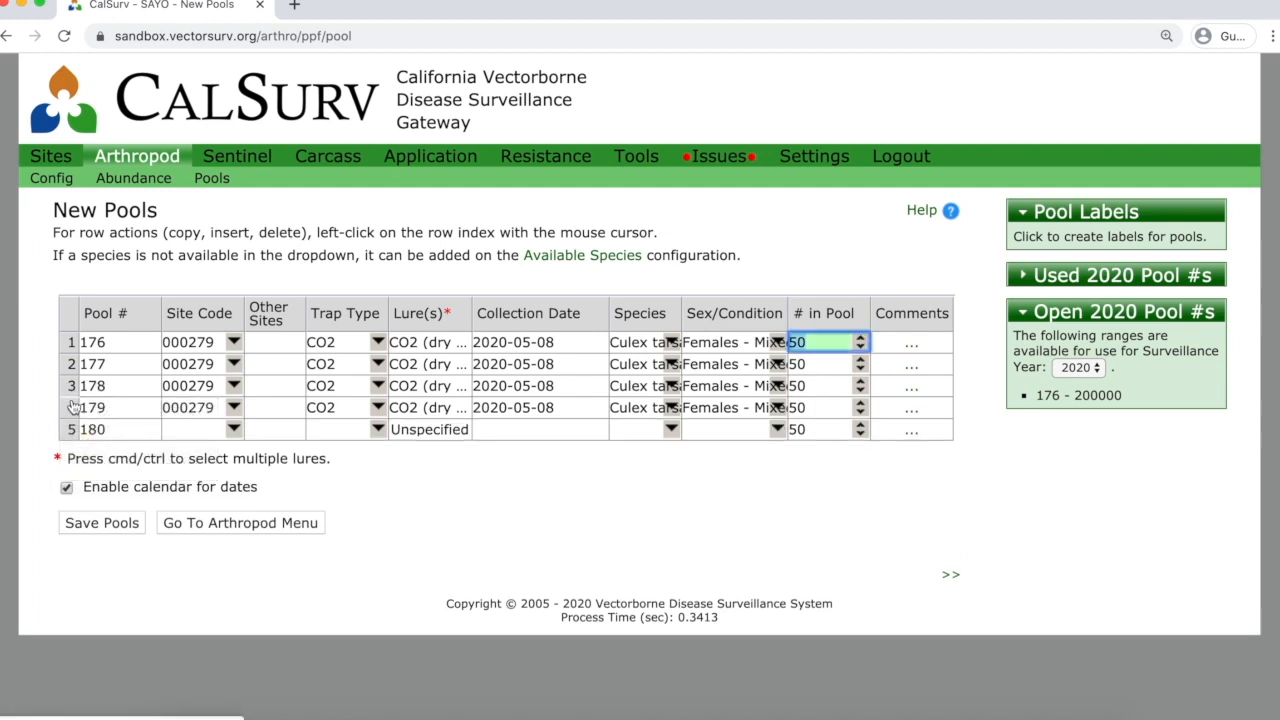
left_click(71, 408)
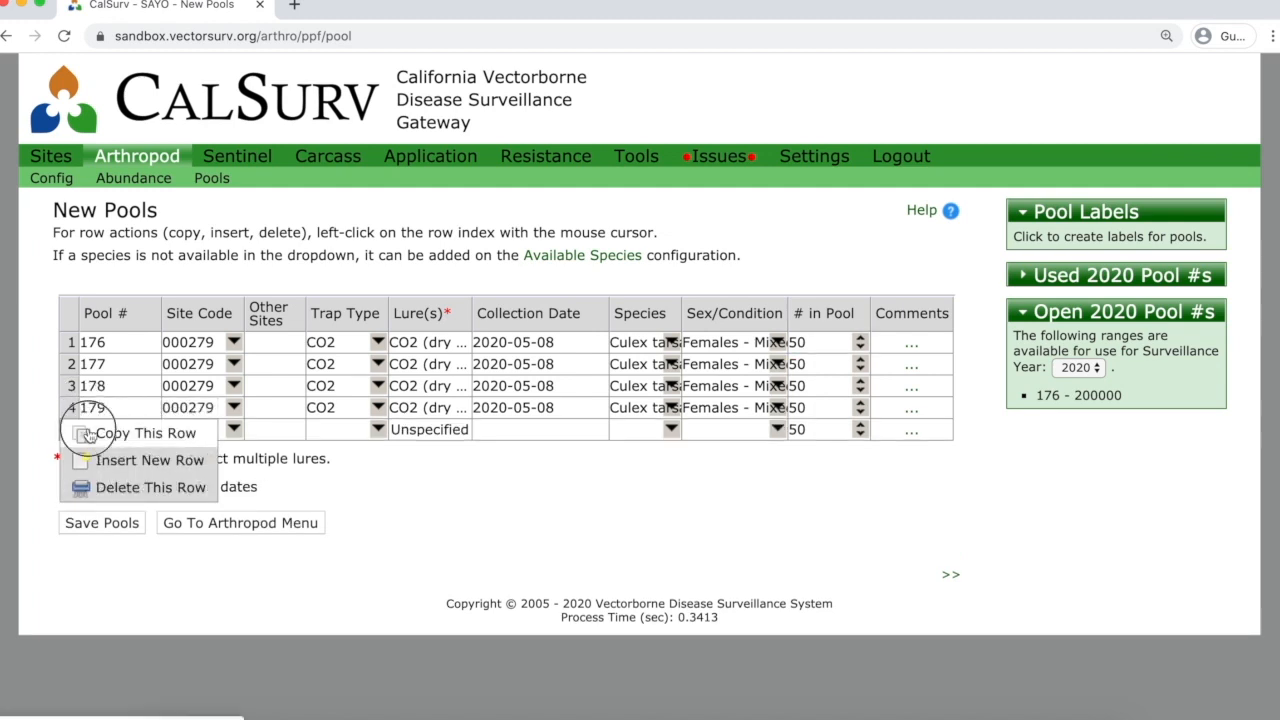
left_click(88, 434)
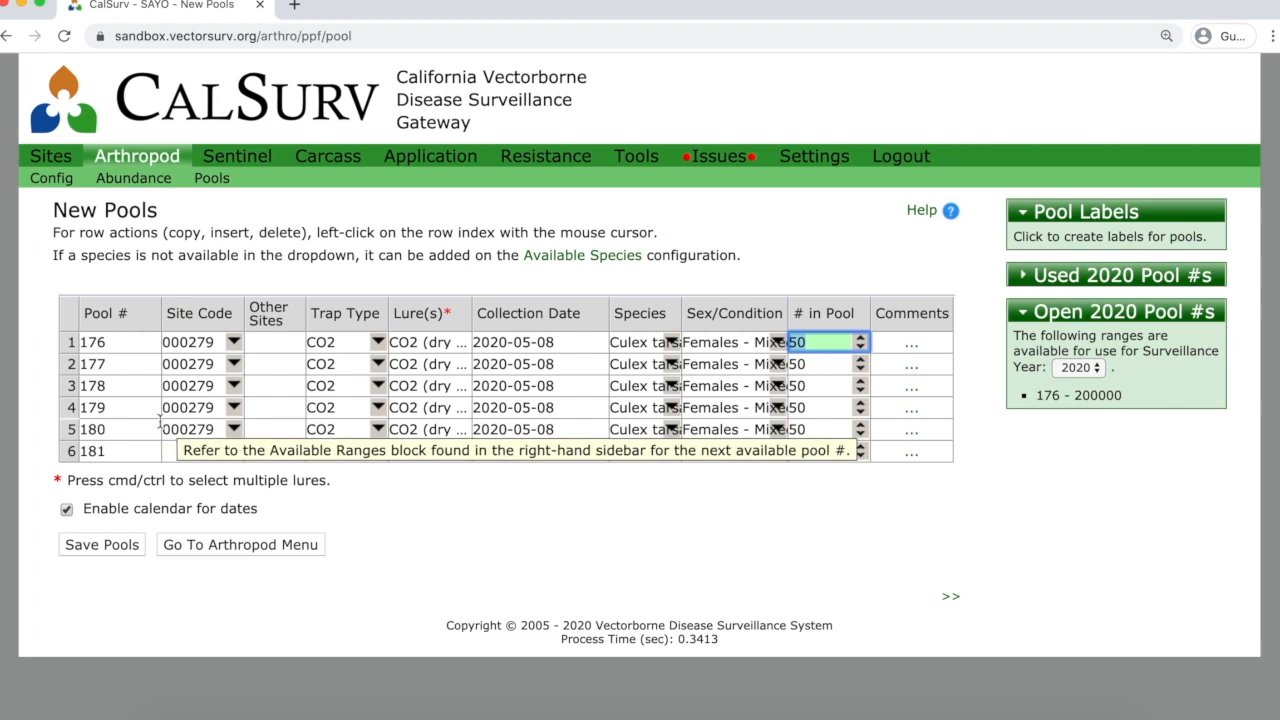
Change pool 180's count to 34 and copy it into pool 181.
left_click(811, 428)
key("BackSpace")
key("BackSpace")
type("34")
key("Tab")
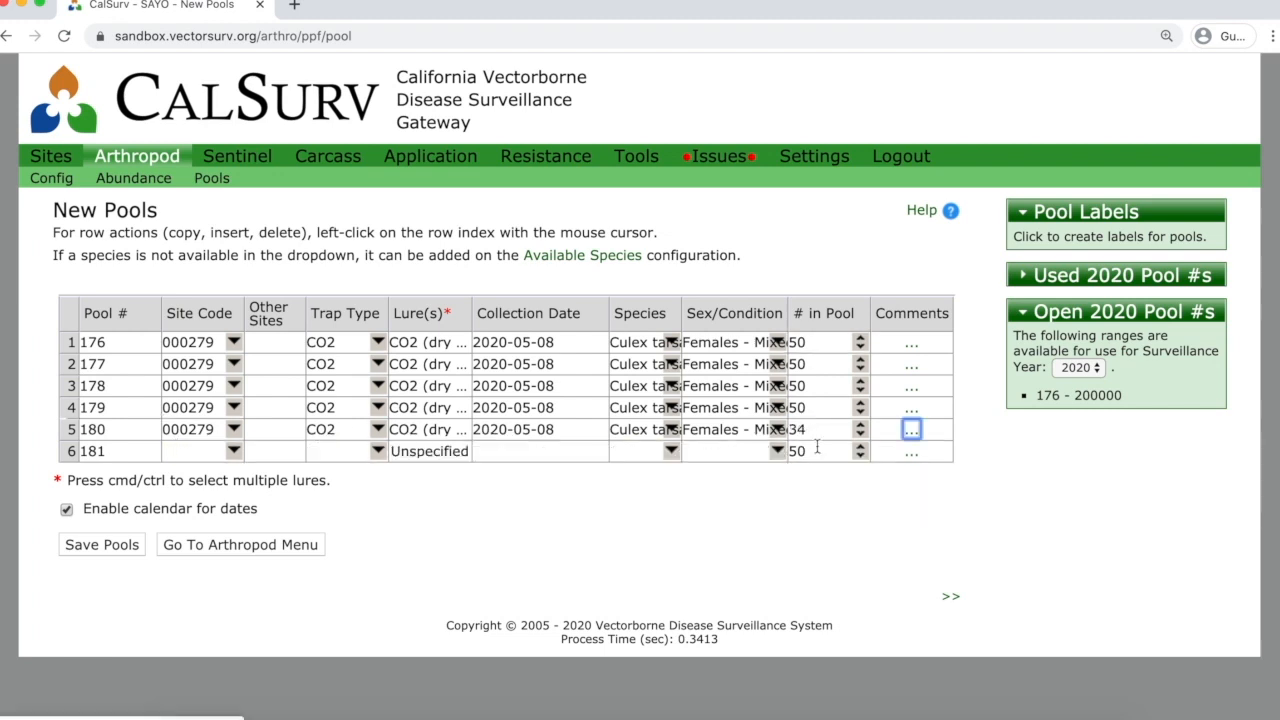
left_click(189, 451)
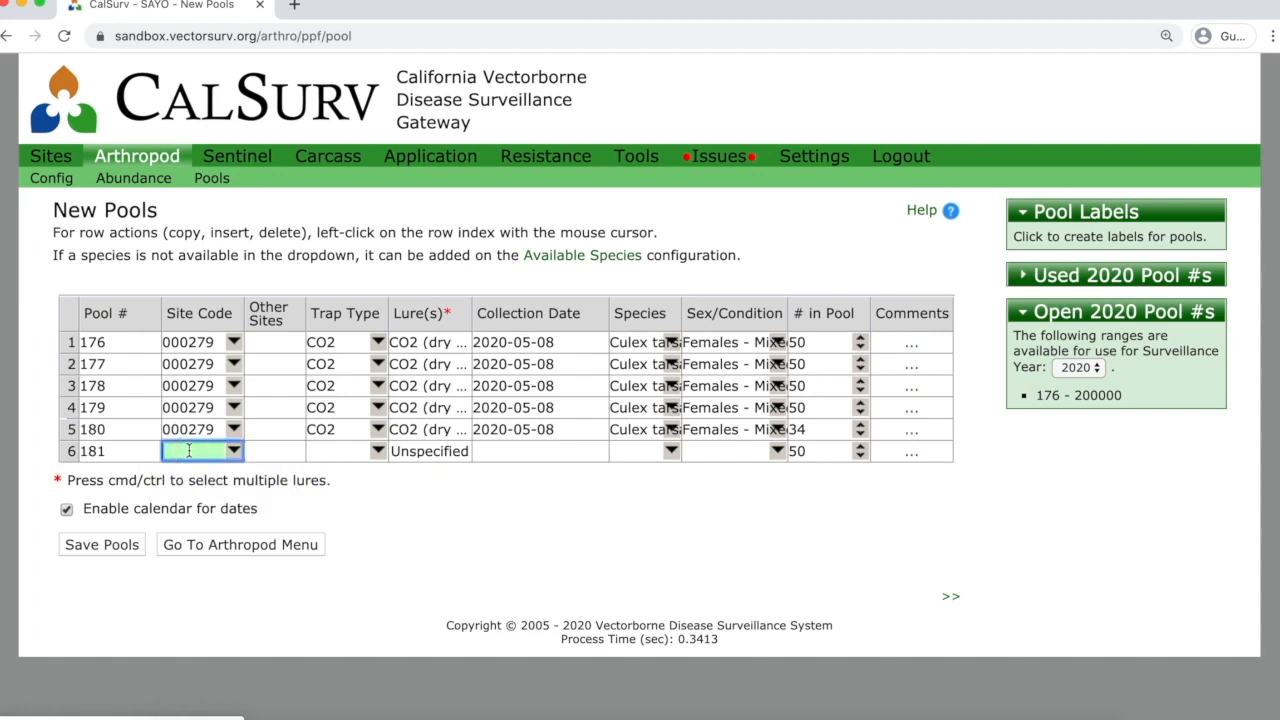
left_click(70, 431)
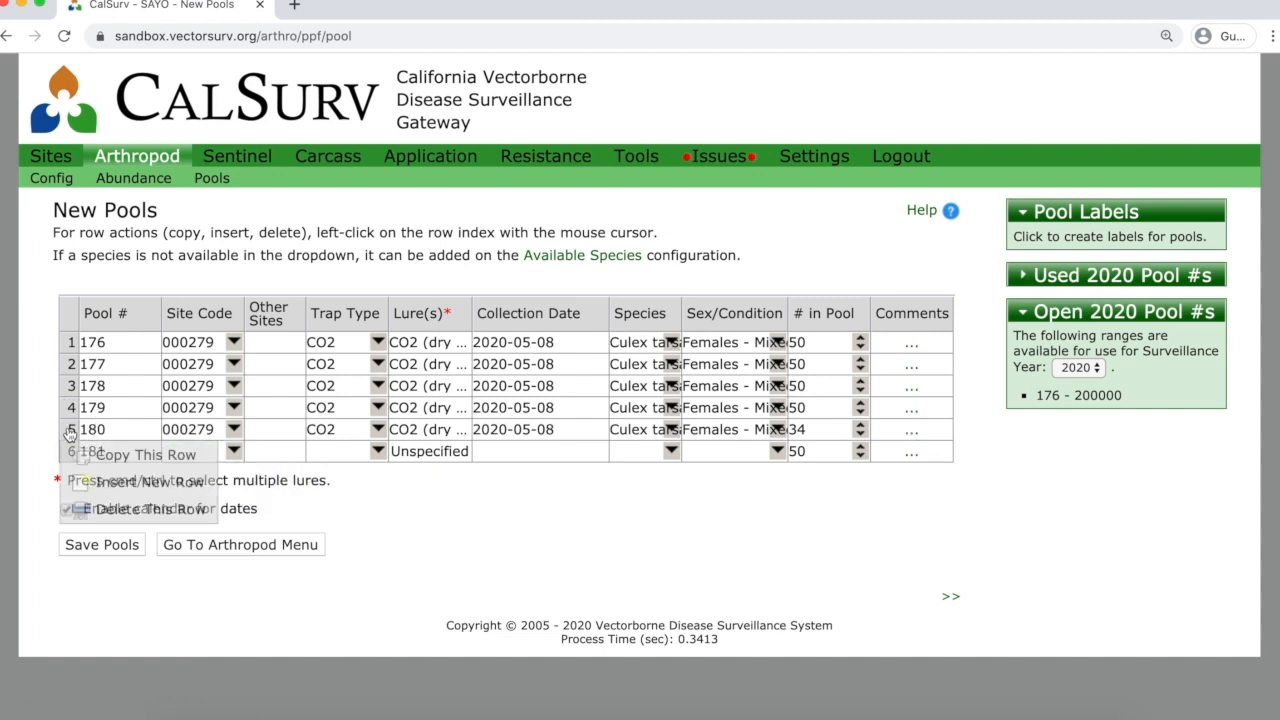
left_click(101, 450)
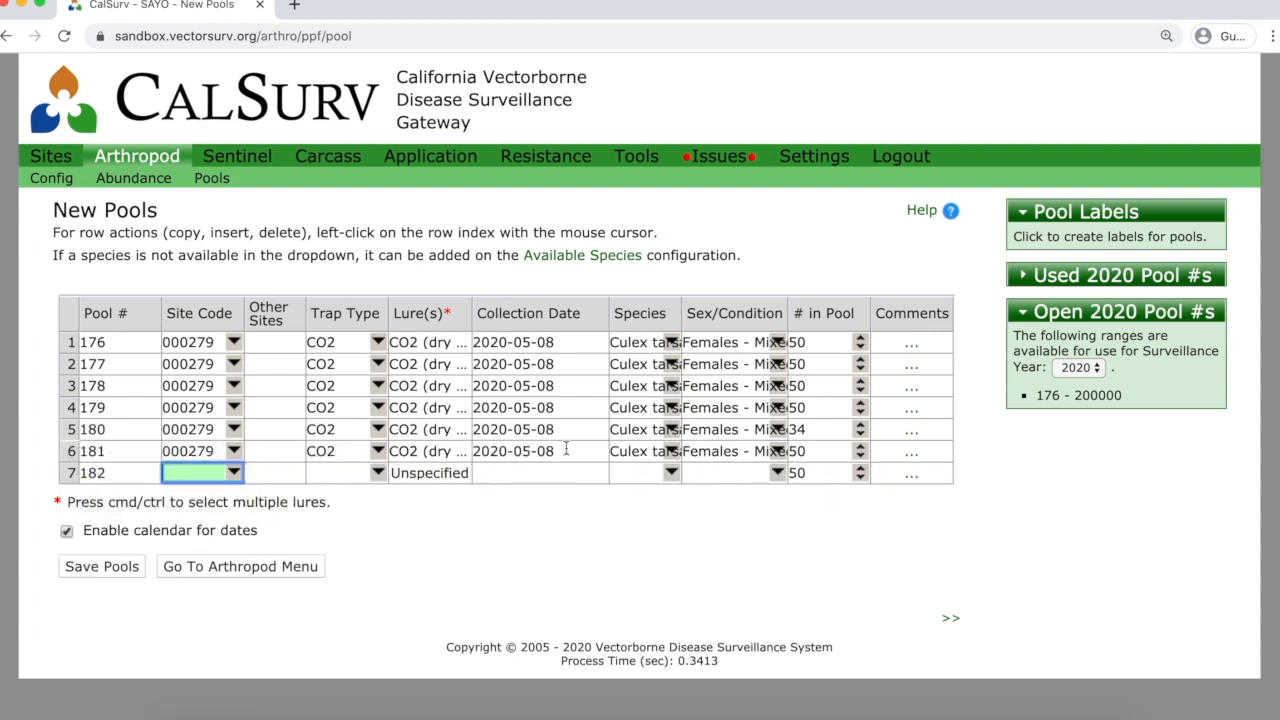
Make pool 181 Culex pipiens with 23 specimens, then save pools 176–181.
left_click(655, 451)
type("pi")
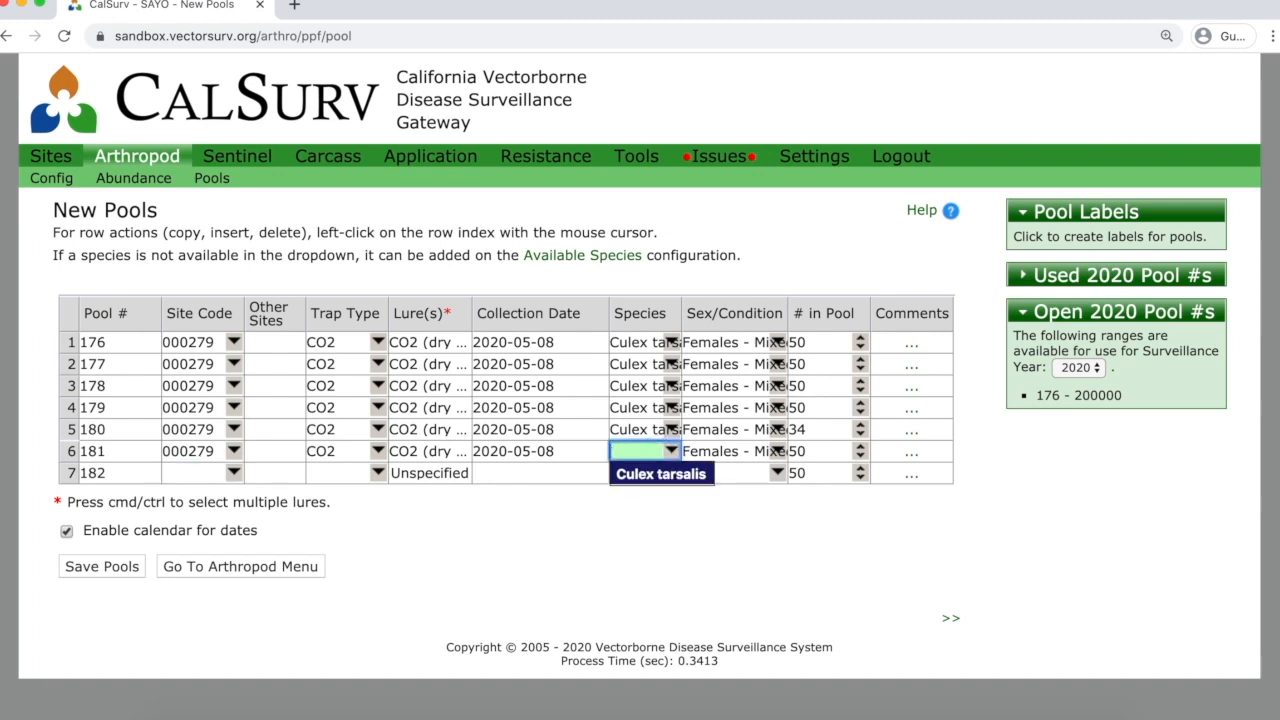
type("p")
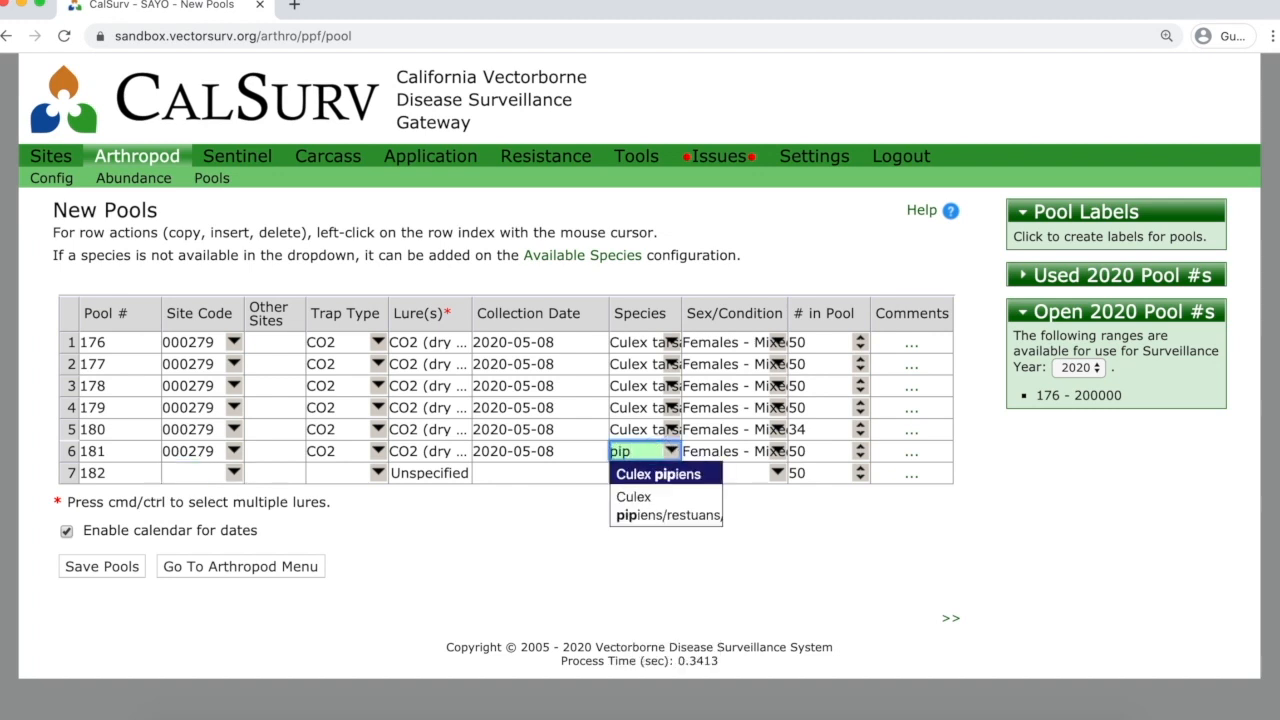
key("Return")
key("Tab")
key("Tab")
type("23")
key("Tab")
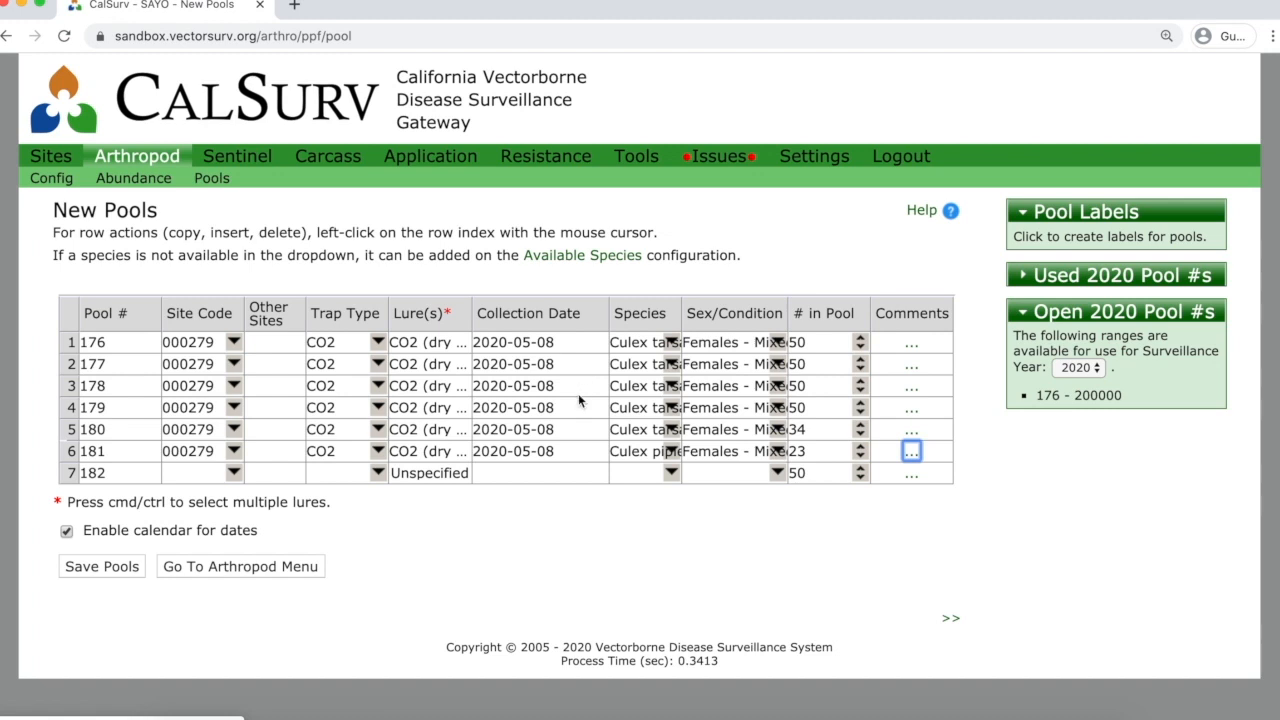
left_click(123, 566)
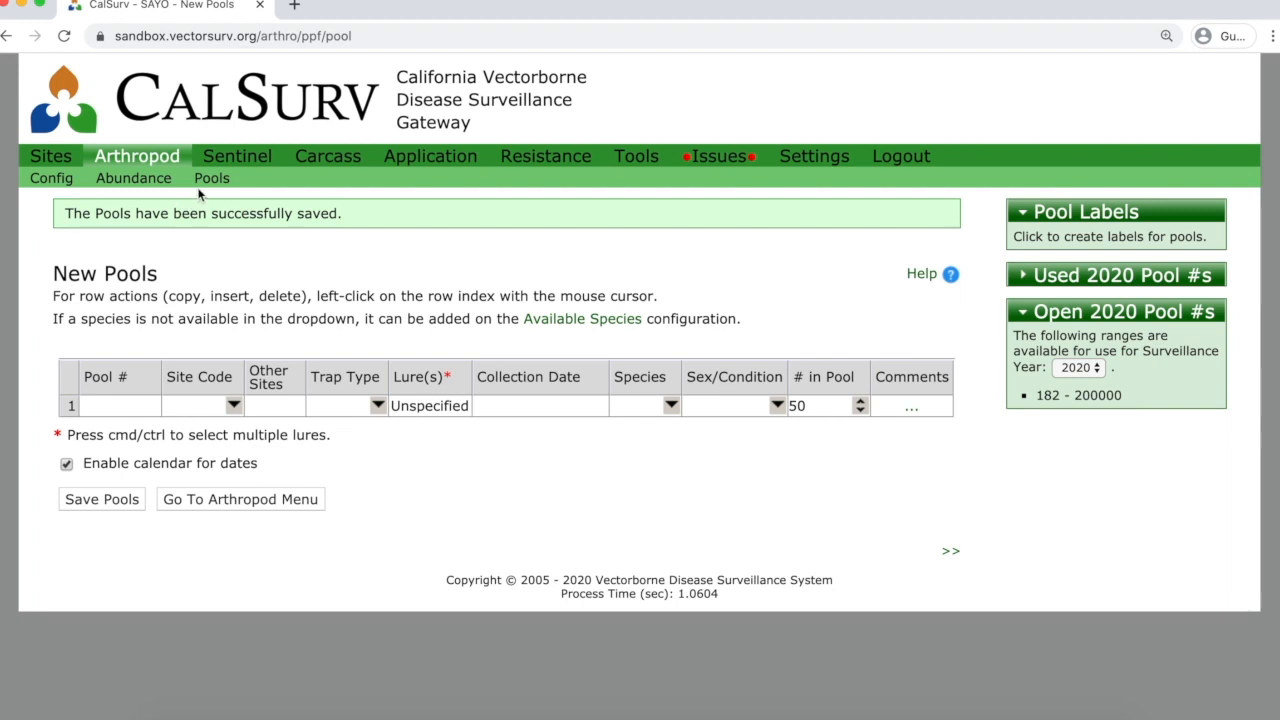
Open the May 2020 Manage Pools list, then open pool 4's details for editing.
left_click(209, 188)
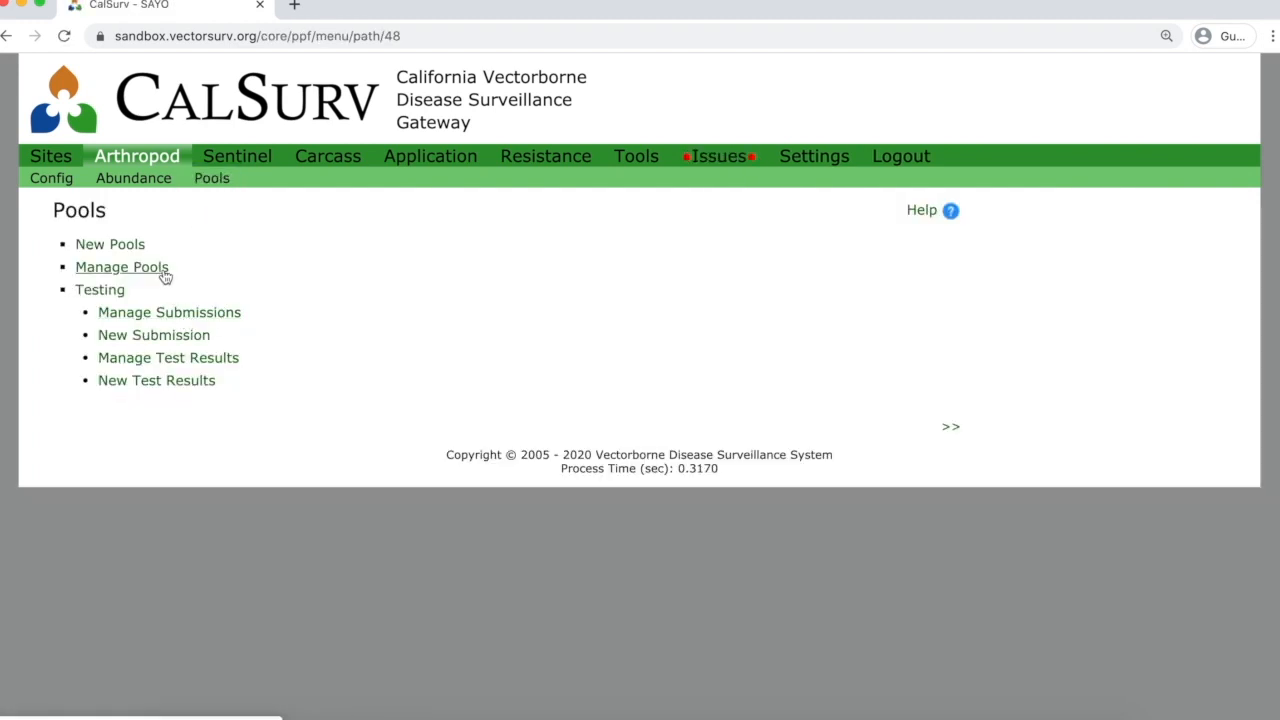
left_click(162, 272)
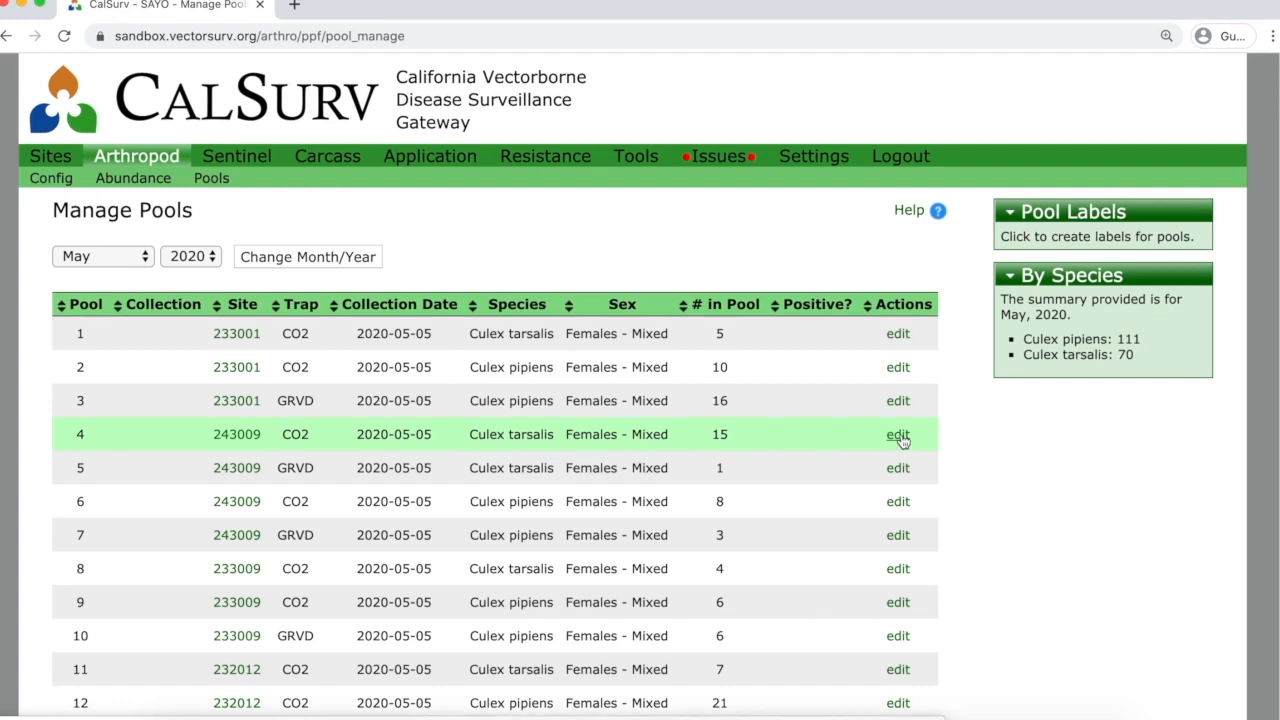
left_click(898, 436)
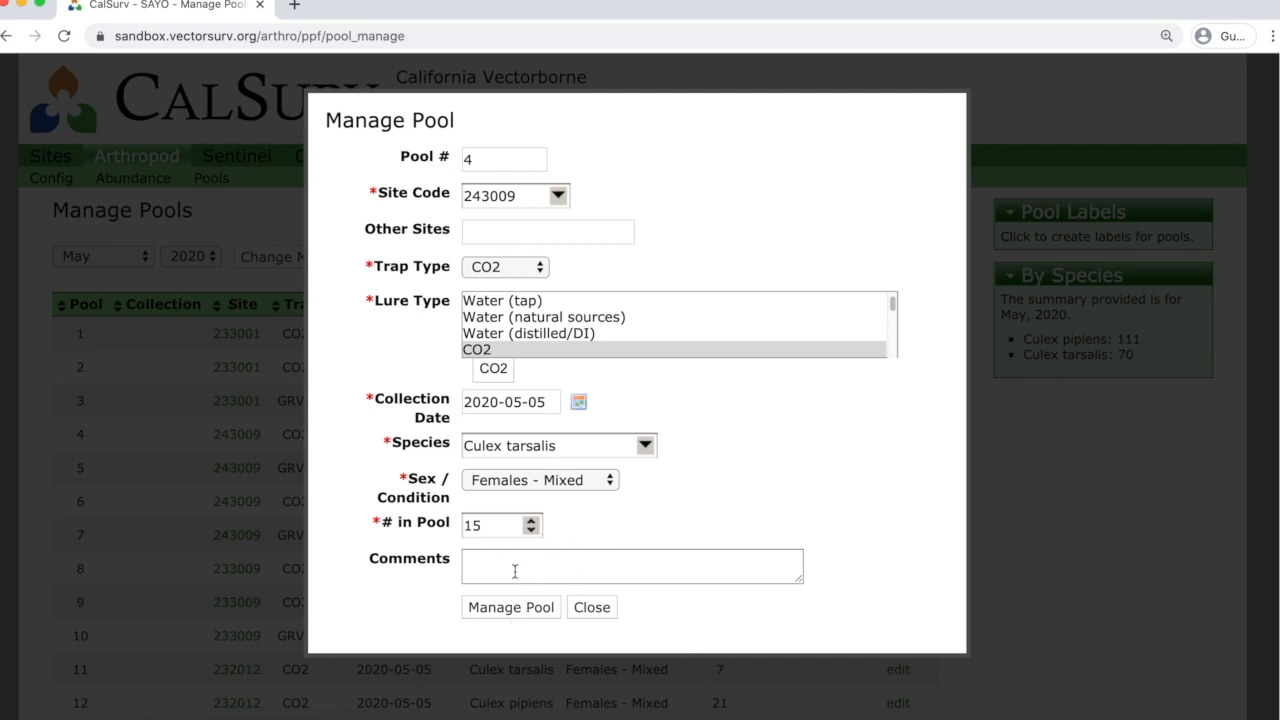
left_click(603, 607)
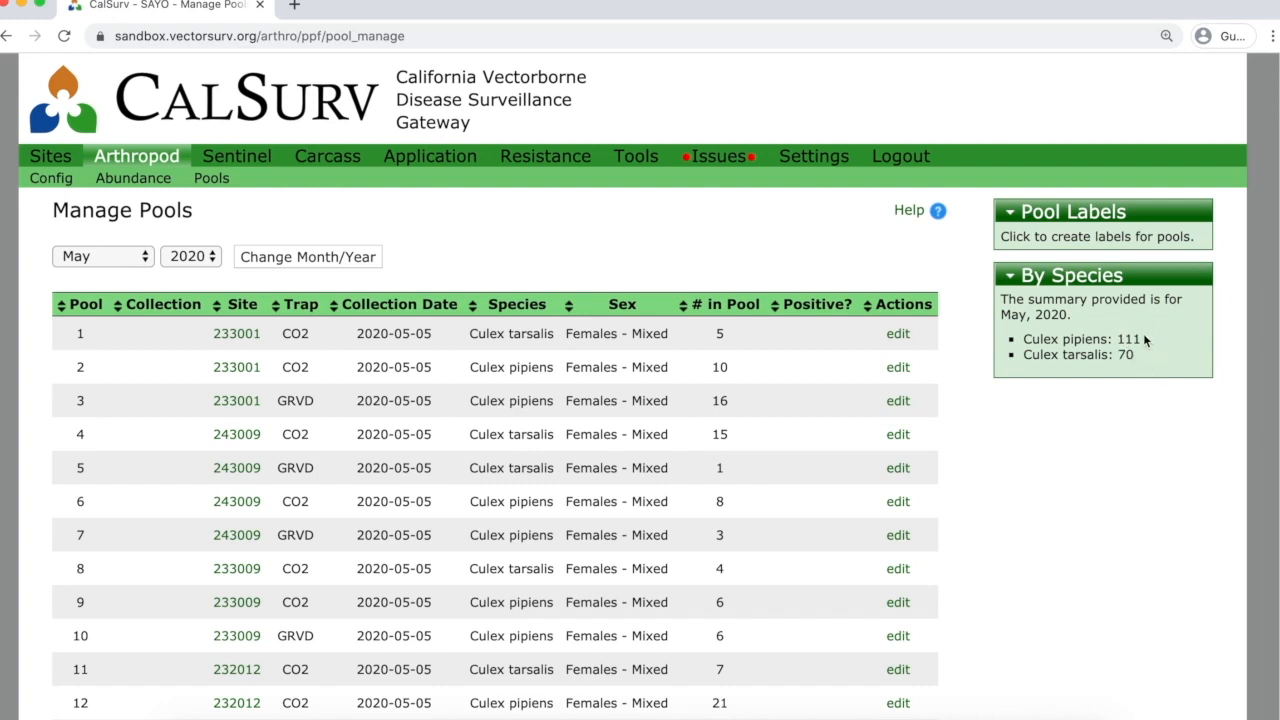
Start pool labels with the 05418 label type for pools 1 through 15.
left_click(1137, 242)
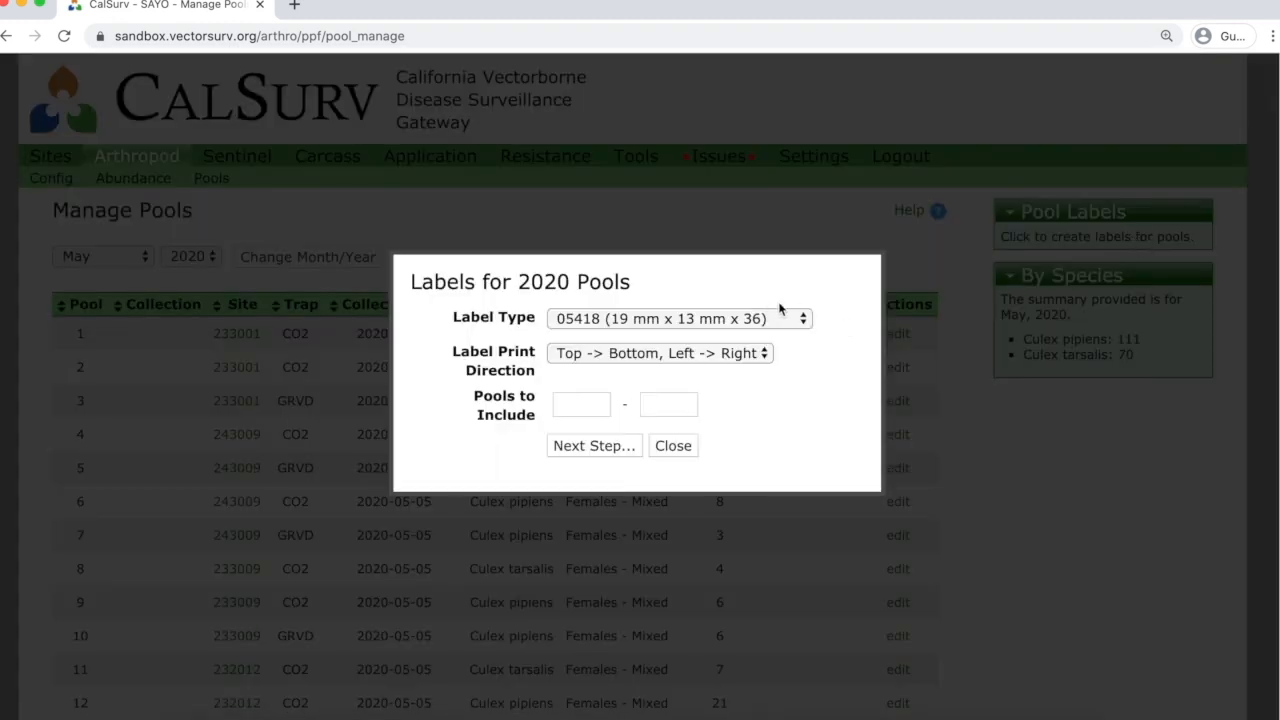
left_click(792, 322)
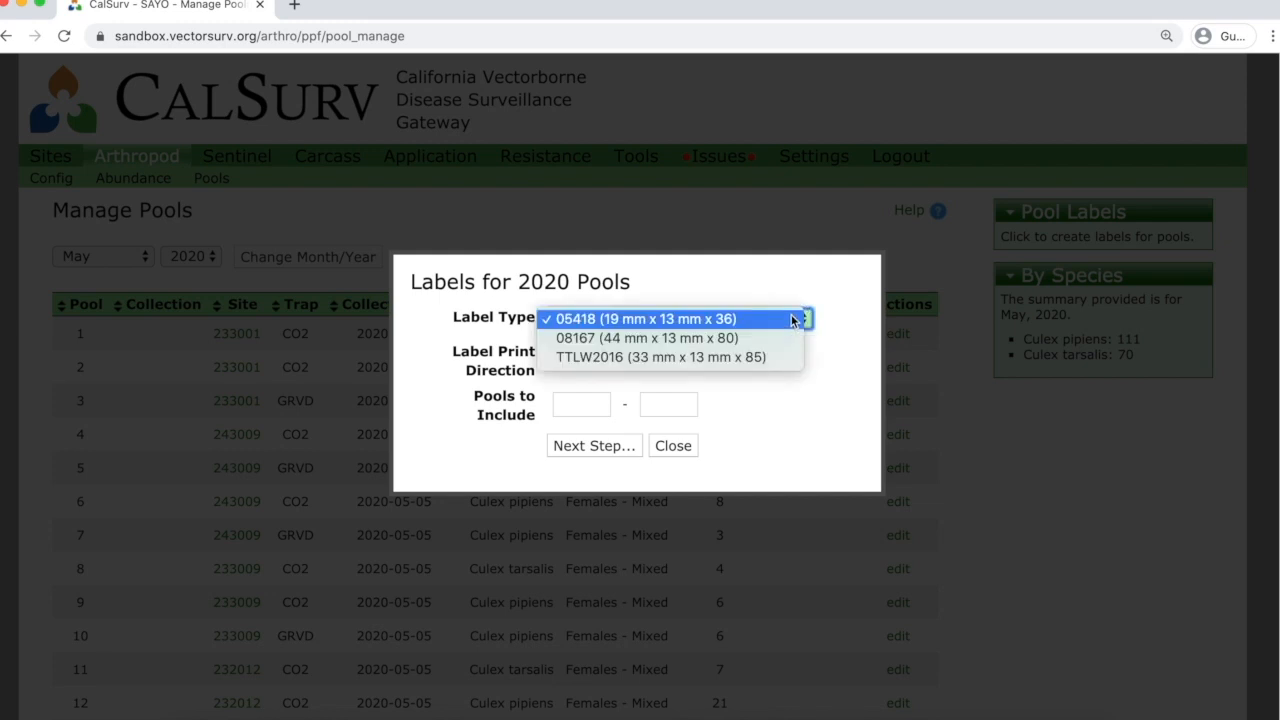
left_click(796, 320)
mouse_move(760, 354)
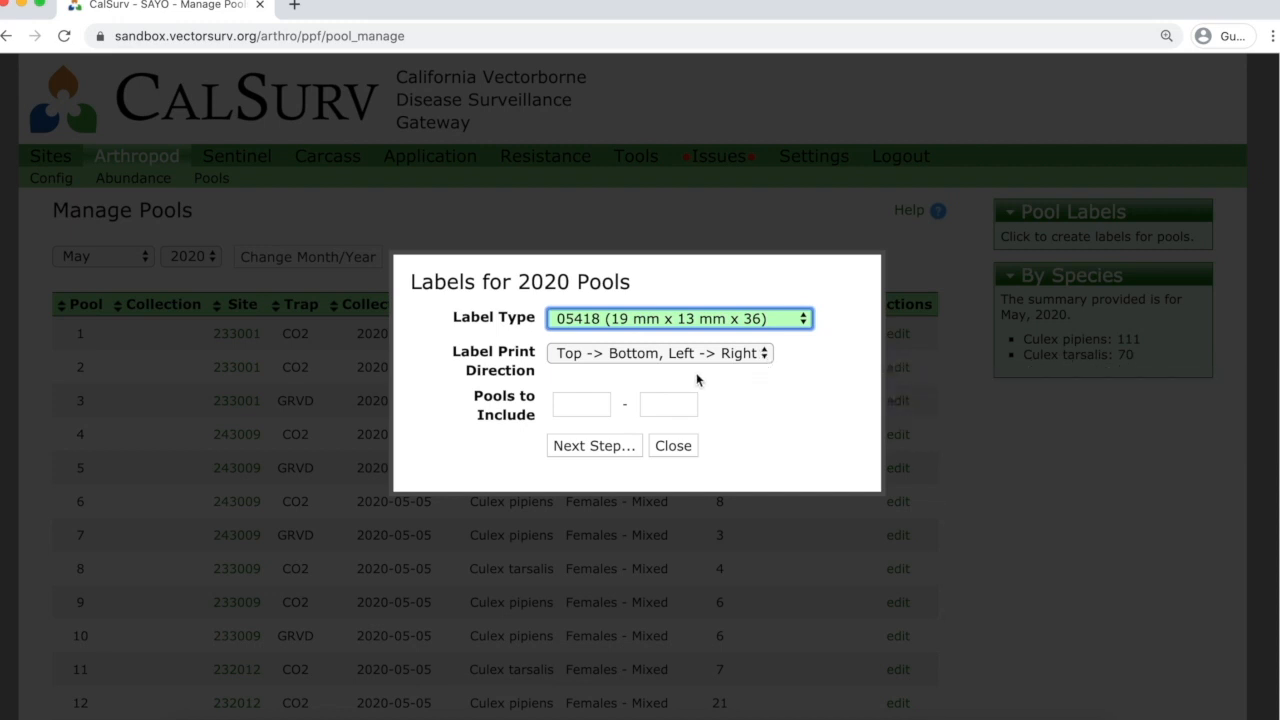
left_click(585, 405)
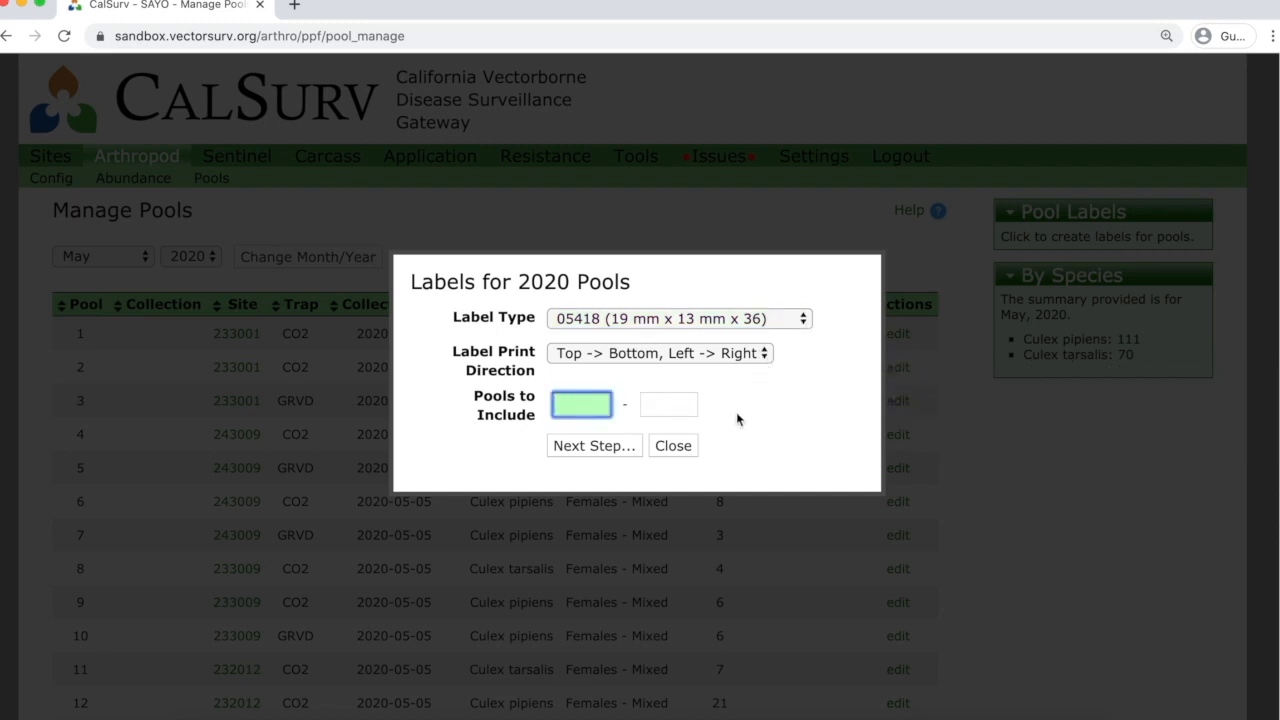
type("1")
key("Tab")
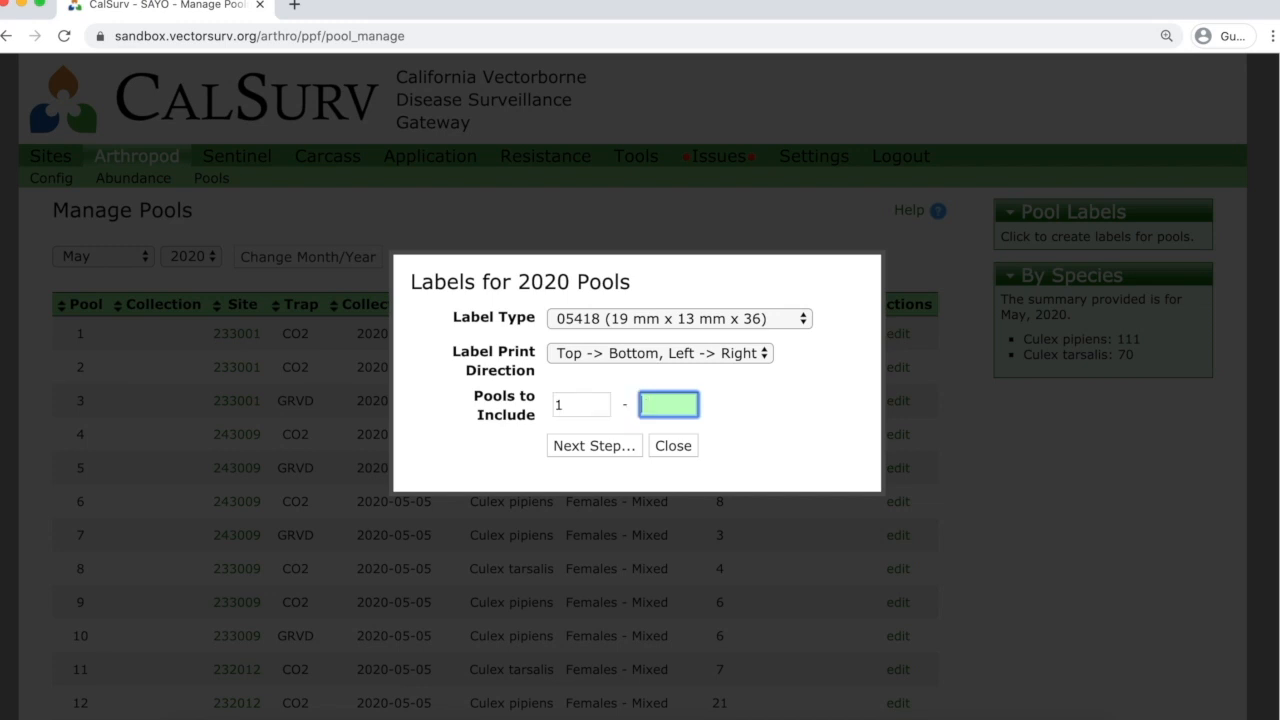
type("15")
left_click(592, 446)
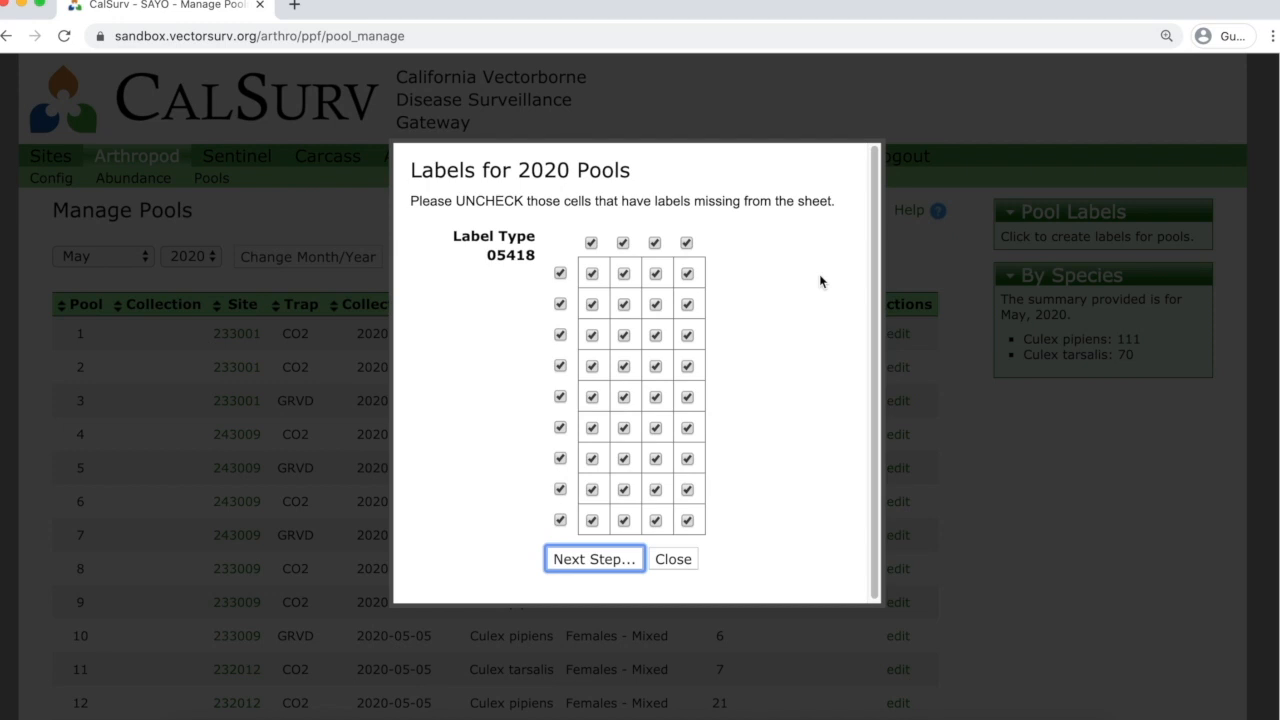
Mark column 1 and rows 1–3 of column 2 as used, generate labels, download files.zip.
left_click(591, 244)
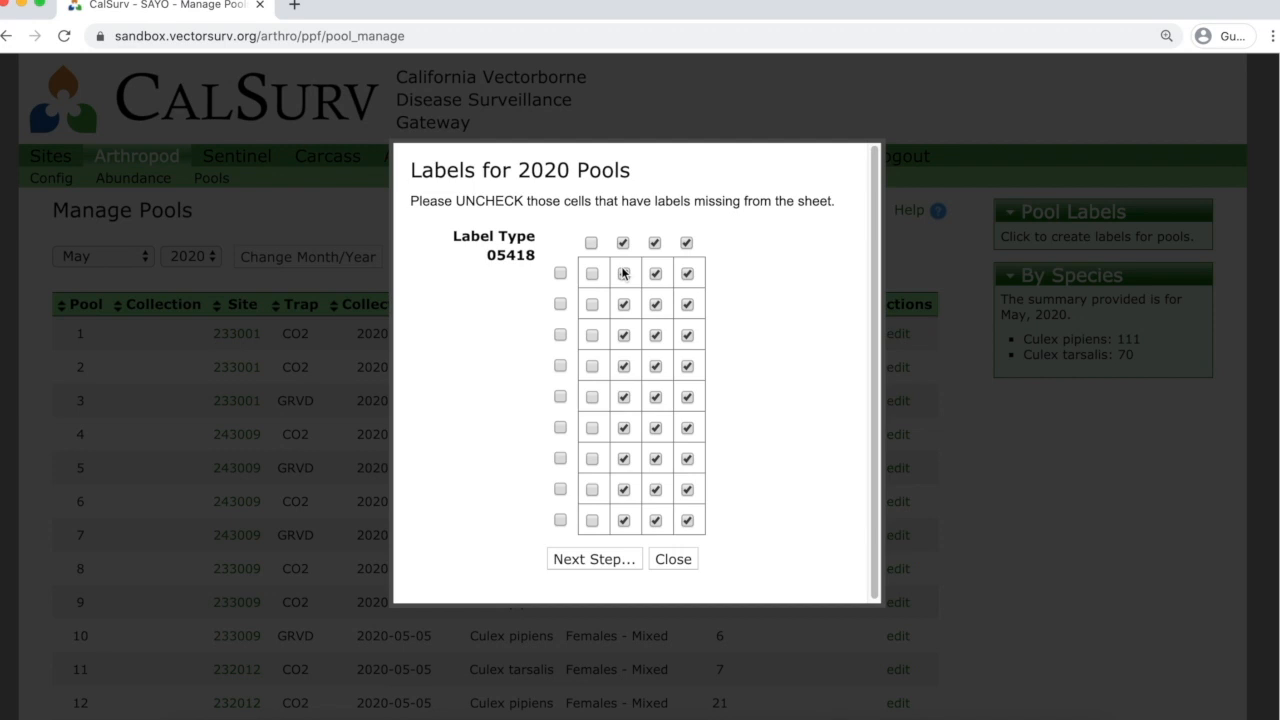
left_click(623, 274)
left_click(624, 304)
left_click(624, 336)
left_click(608, 563)
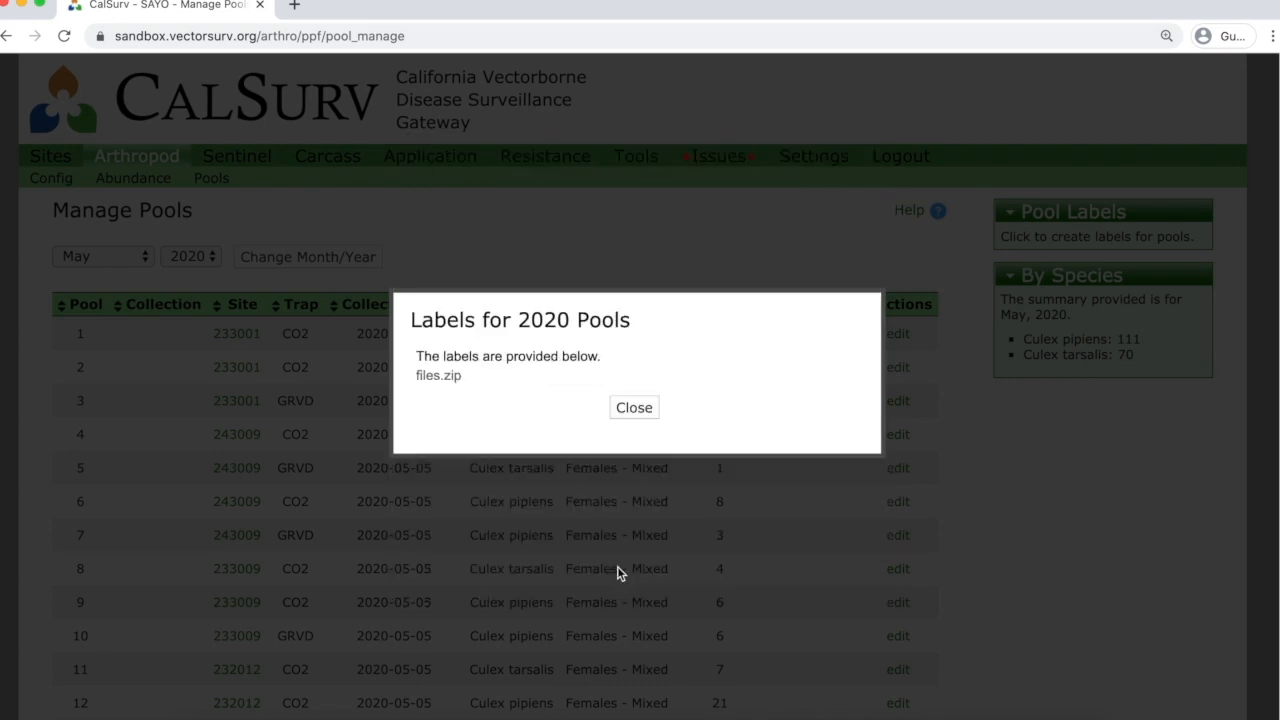
left_click(441, 377)
Close the labels dialog and reload the pool list for year 2019 with month set to --.
left_click(634, 408)
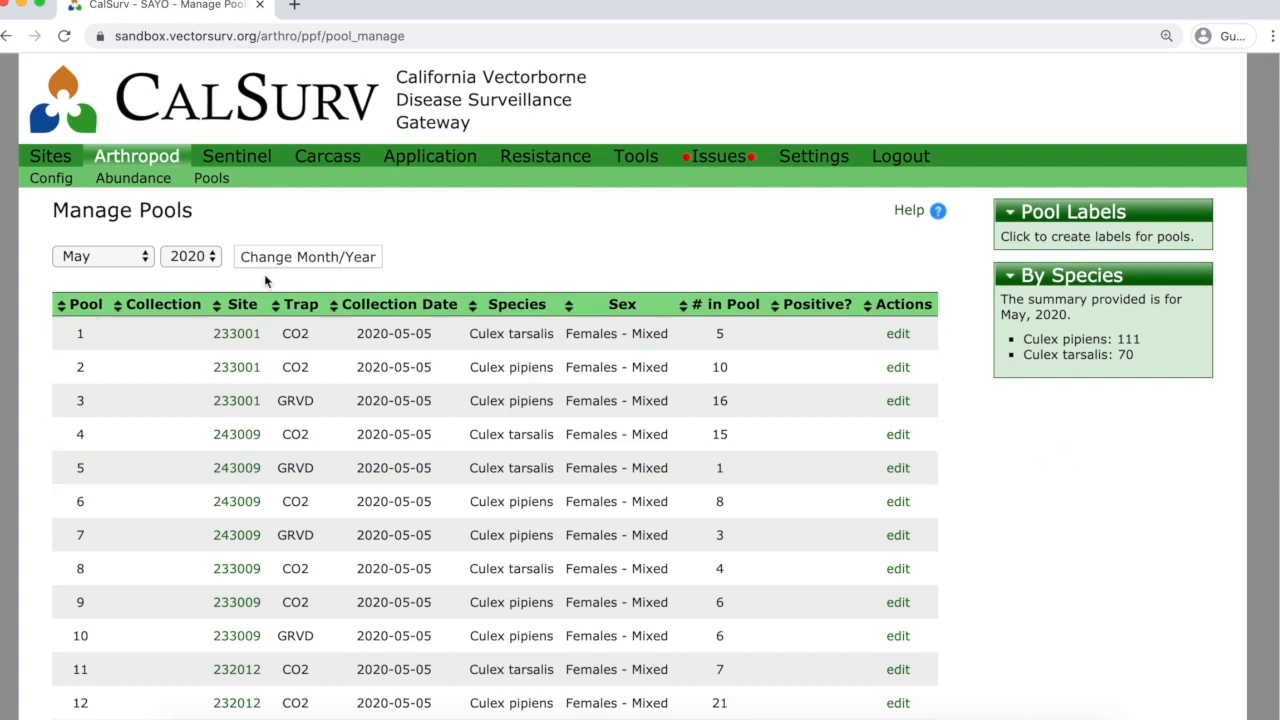
left_click(210, 258)
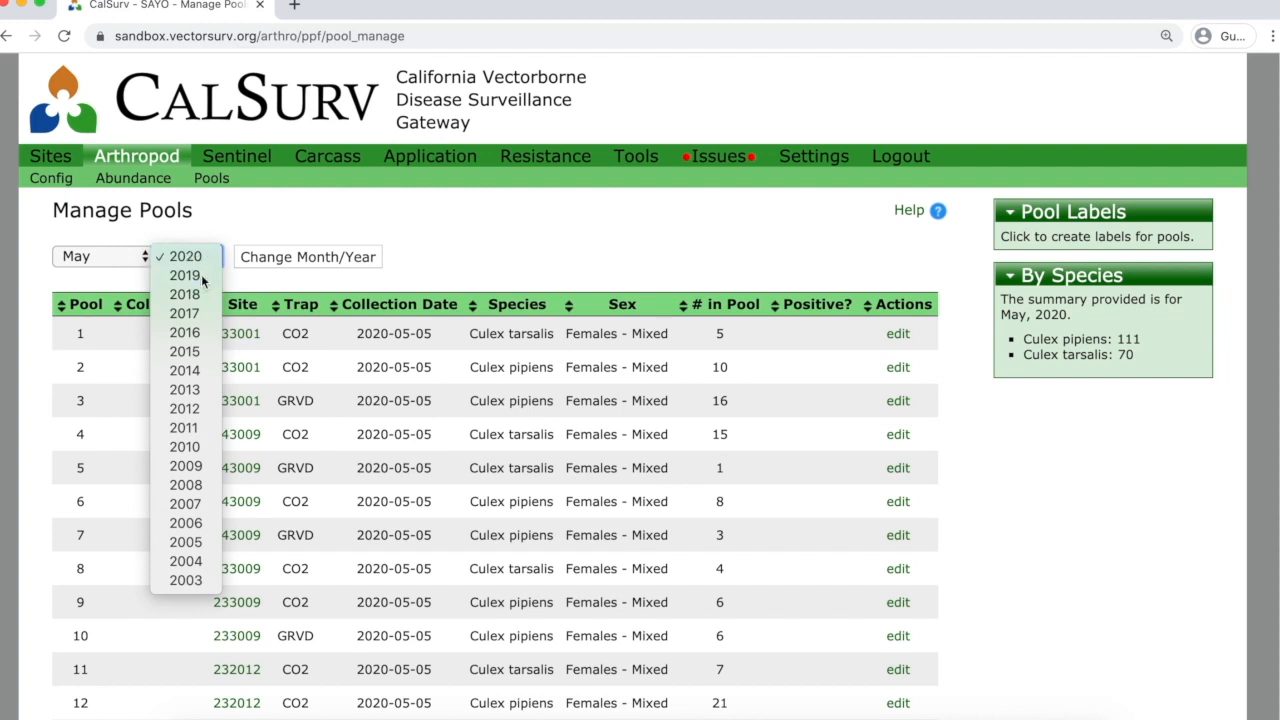
left_click(201, 274)
left_click(128, 260)
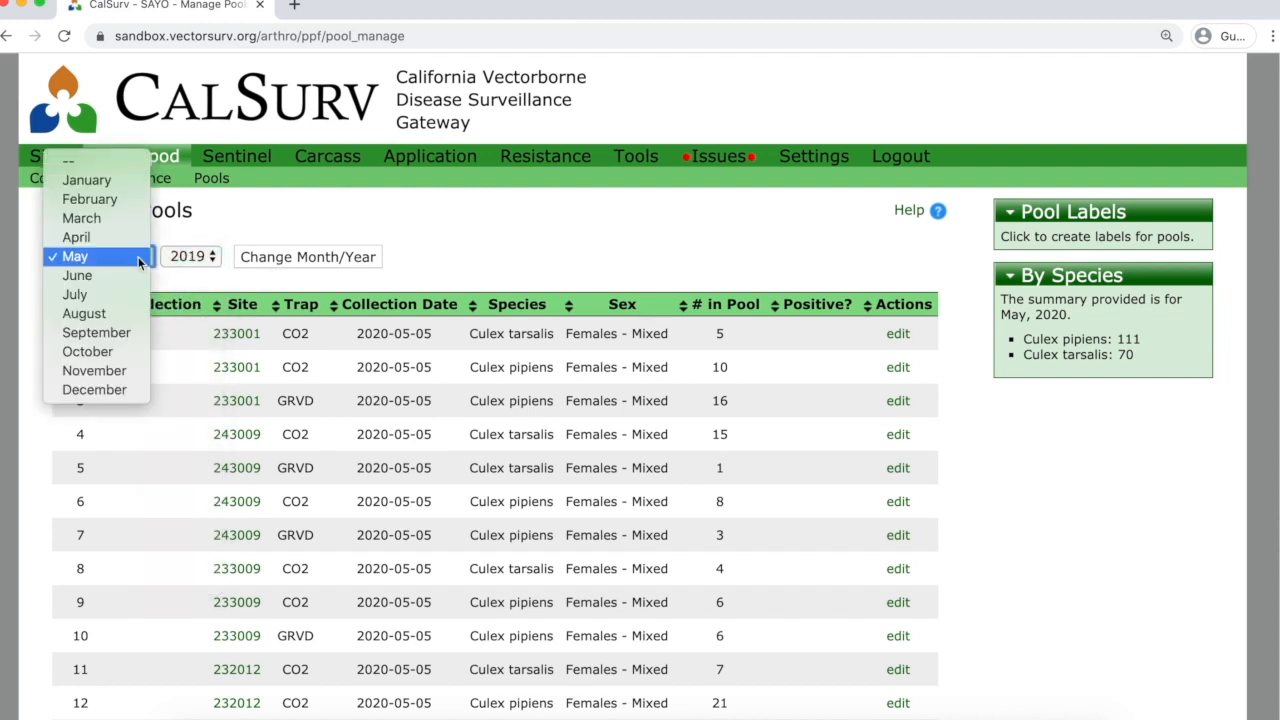
left_click(98, 163)
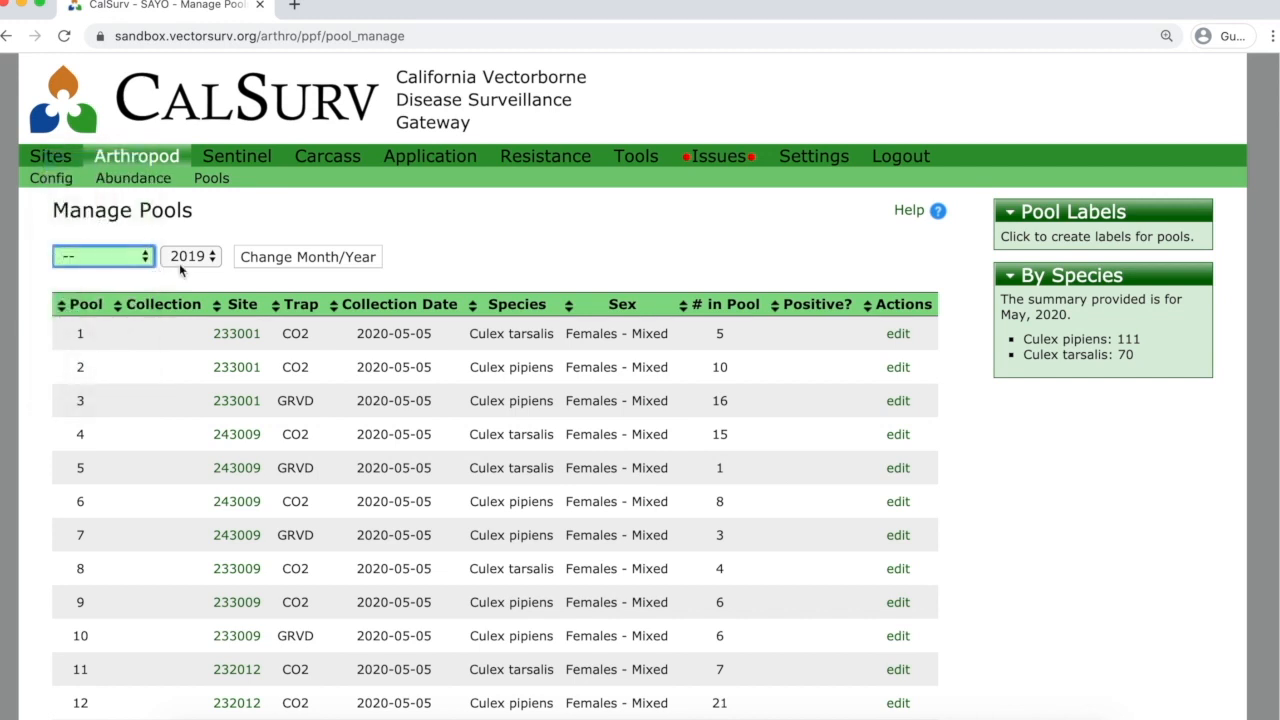
left_click(306, 262)
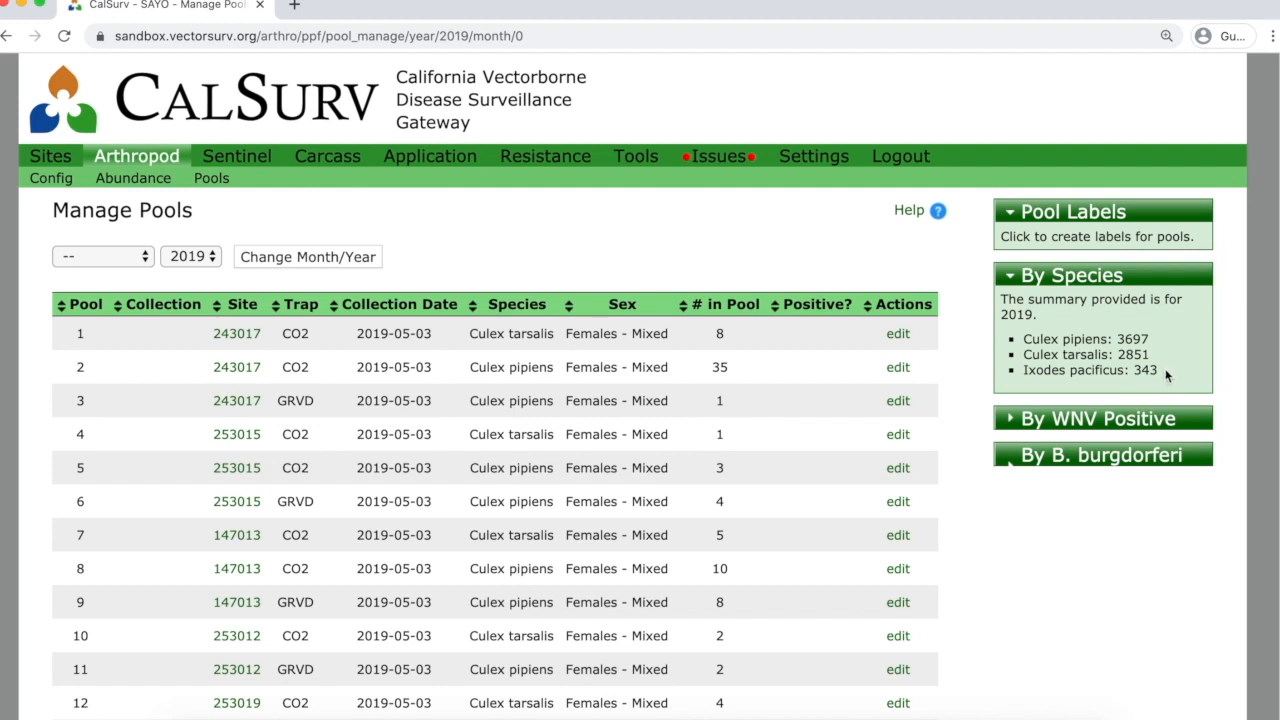
left_click(1013, 422)
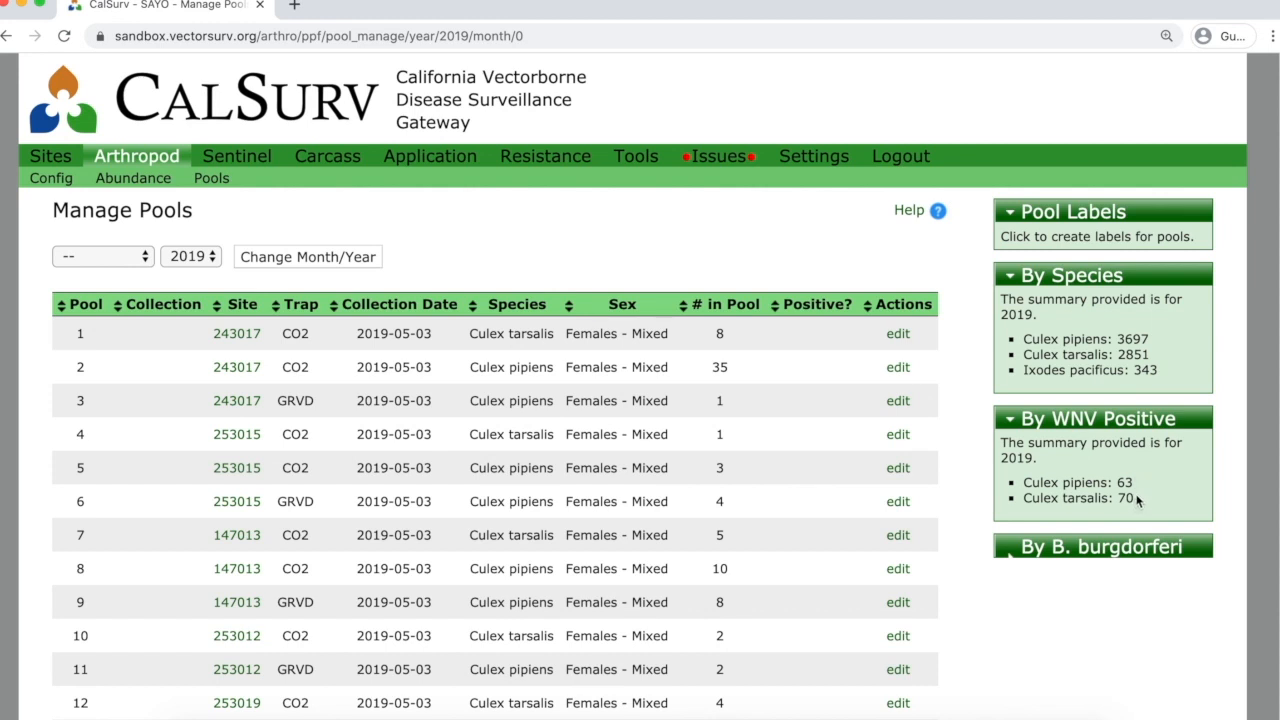
left_click(1016, 553)
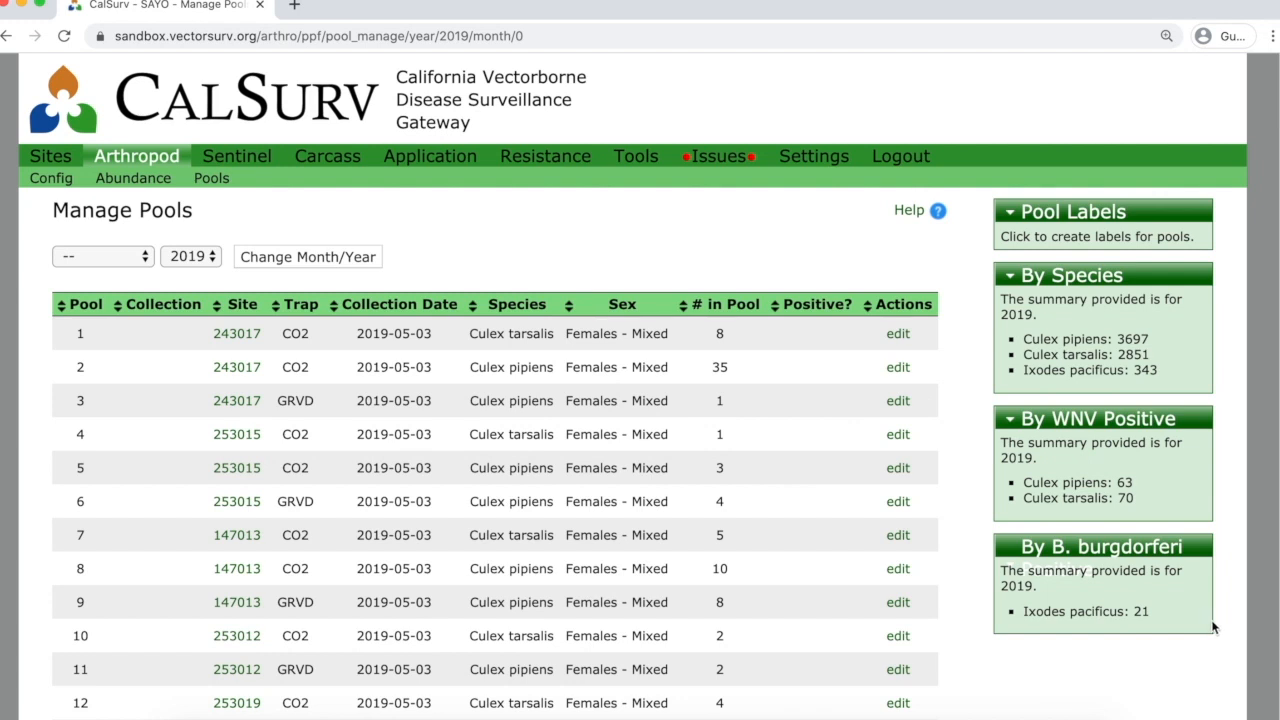
scroll(1213, 627, "down", 1)
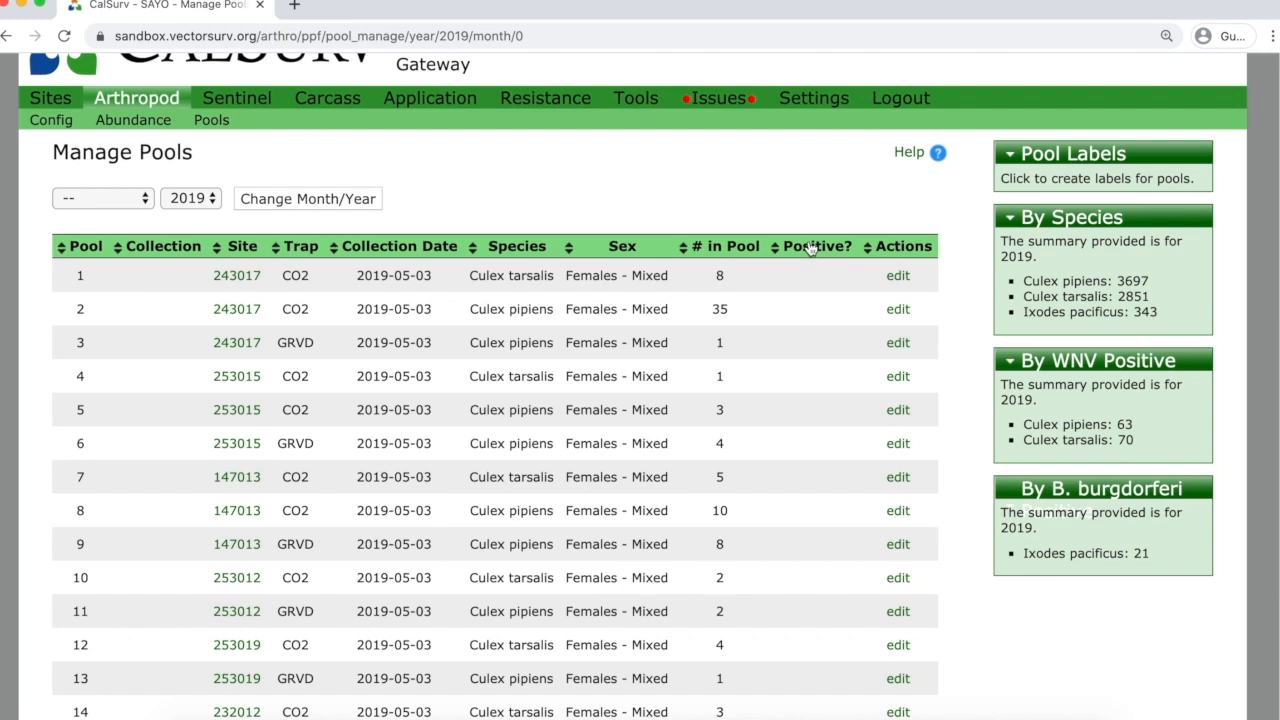
Sort the 2019 pools by Positive? with WNV positives first and page through to page 6.
left_click(811, 250)
left_click(811, 250)
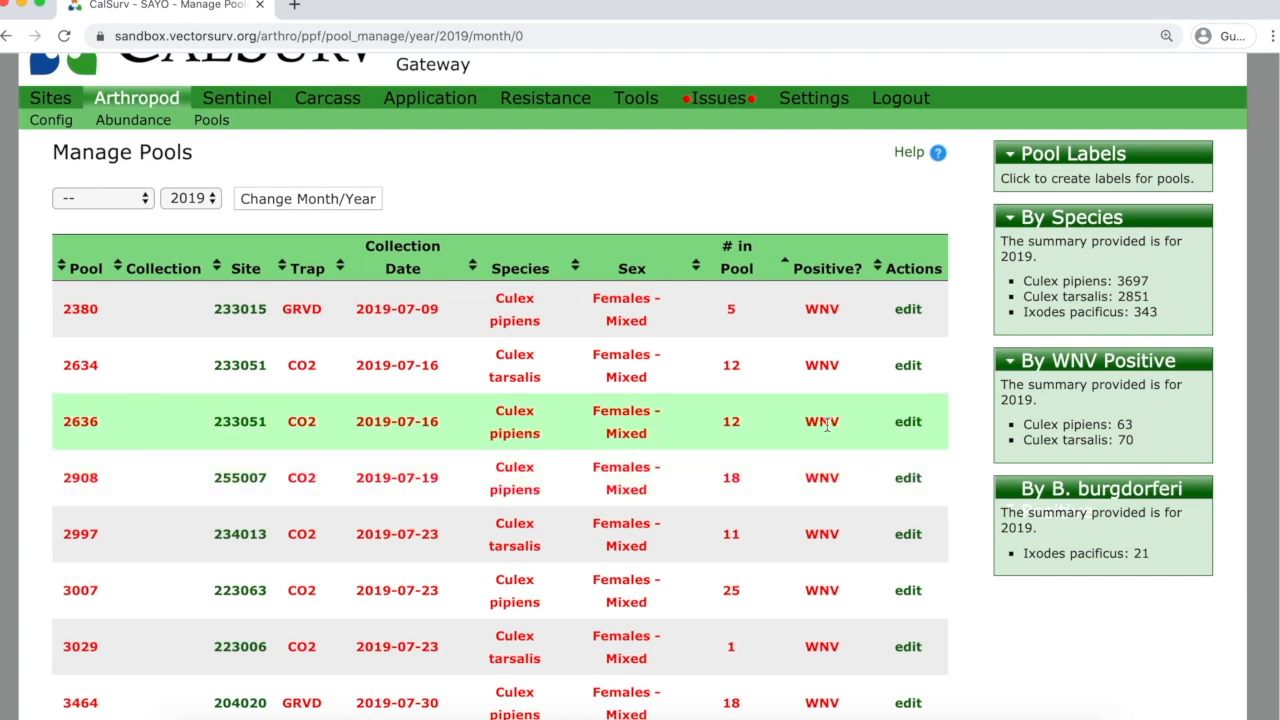
scroll(826, 425, "down", 10)
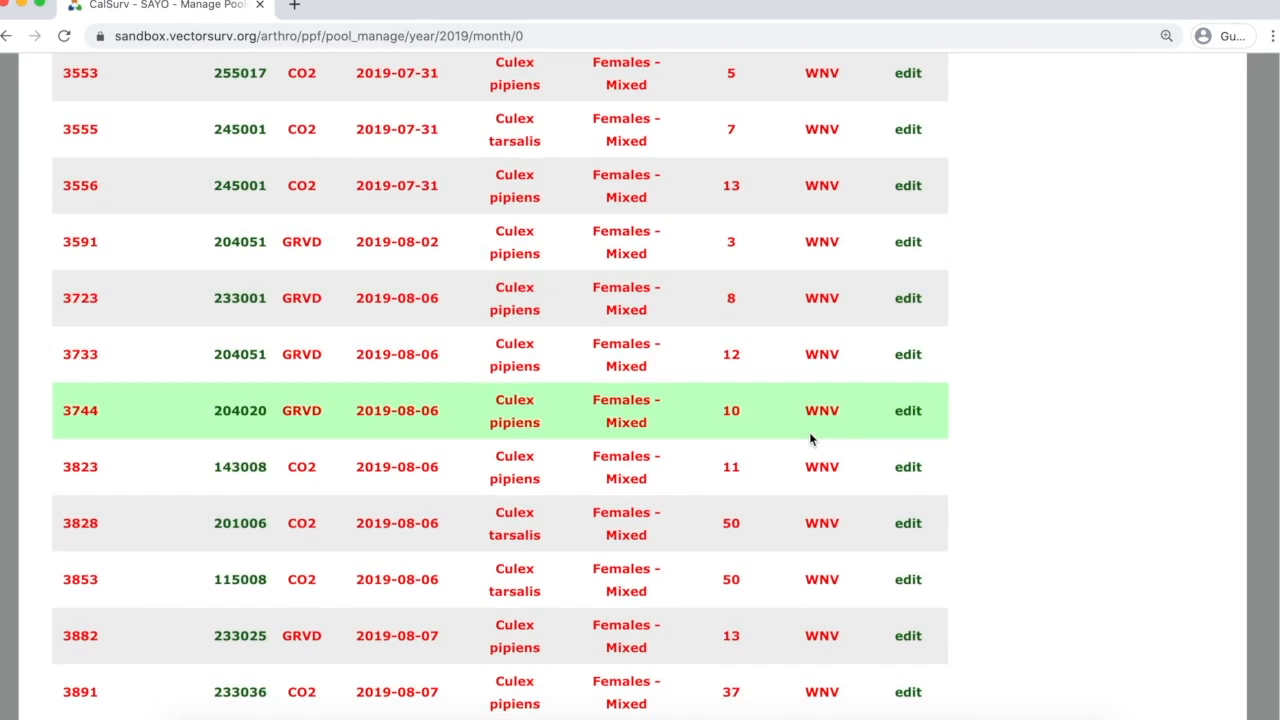
scroll(800, 450, "down", 3)
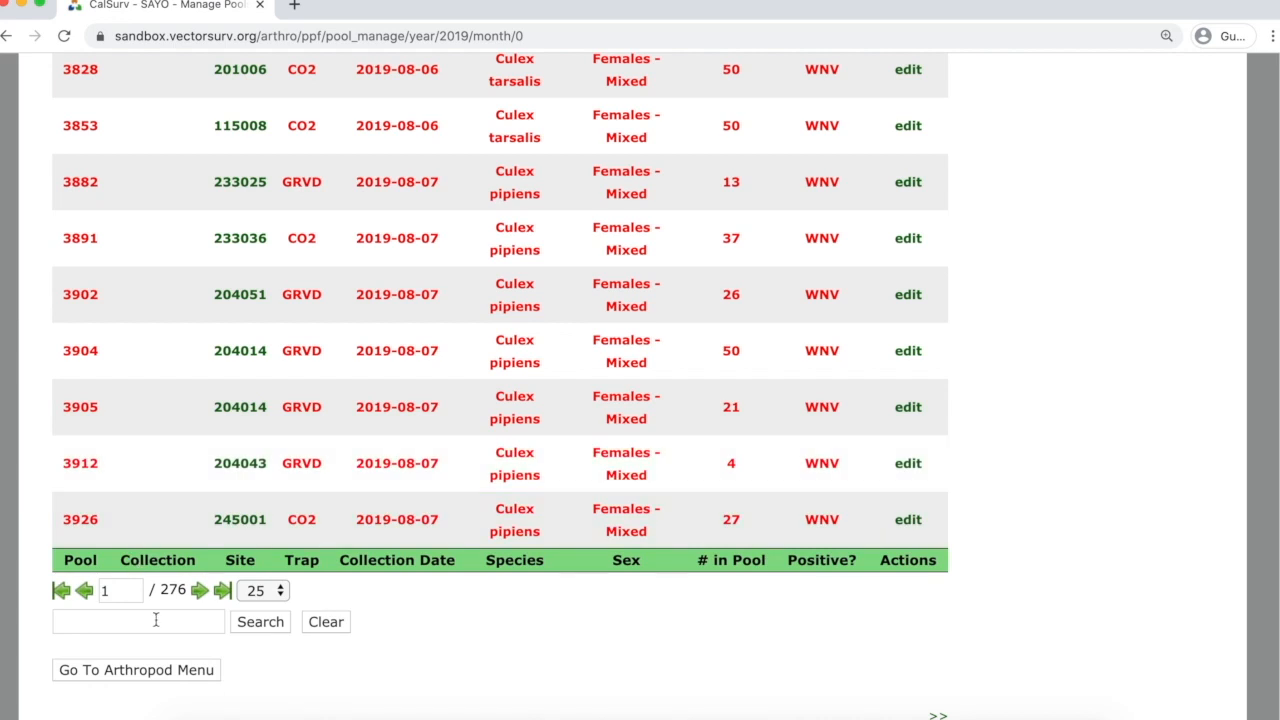
left_click(199, 593)
left_click(199, 549)
left_click(199, 549)
left_click(199, 549)
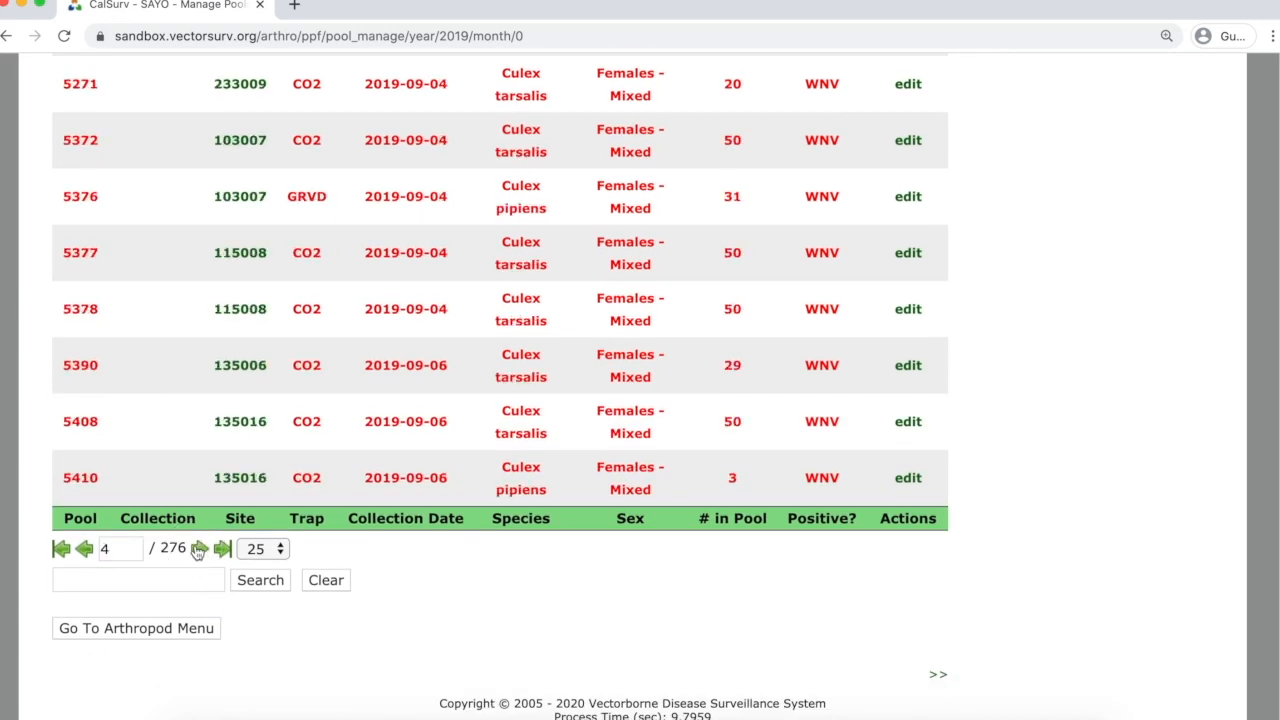
left_click(199, 549)
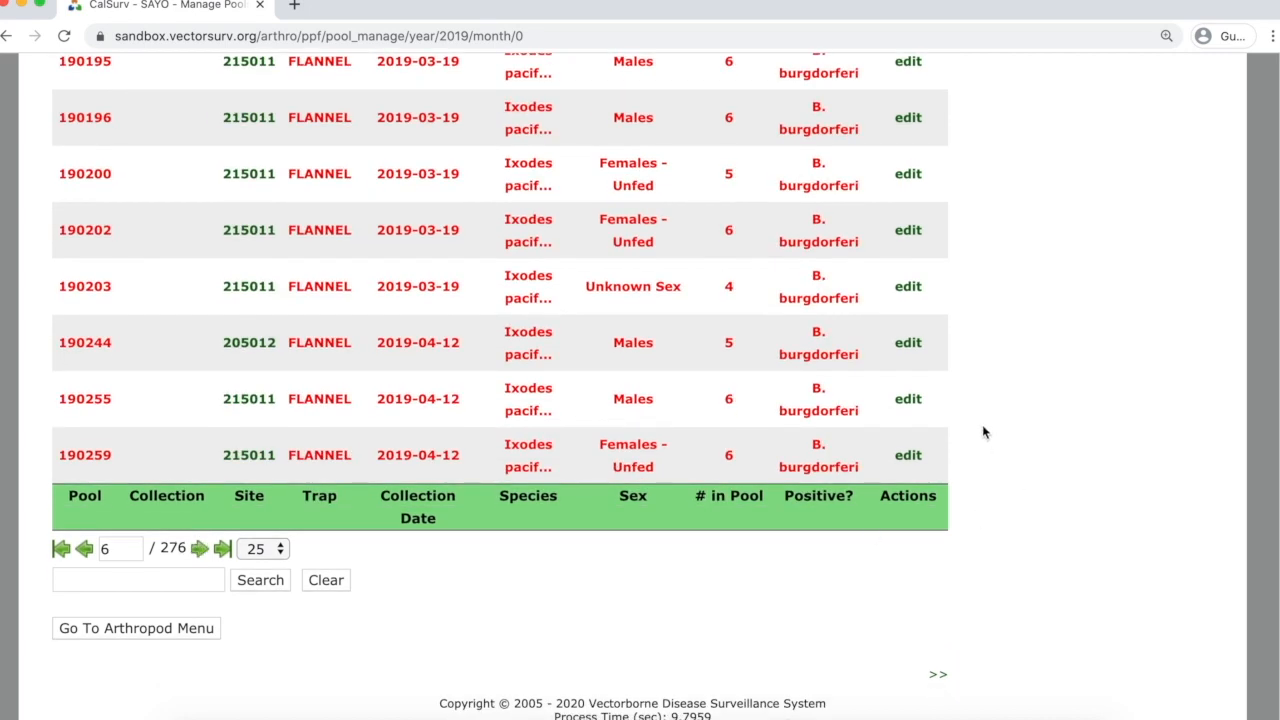
Open tick pool 190151's edit dialog and close it without saving.
scroll(978, 430, "up", 3)
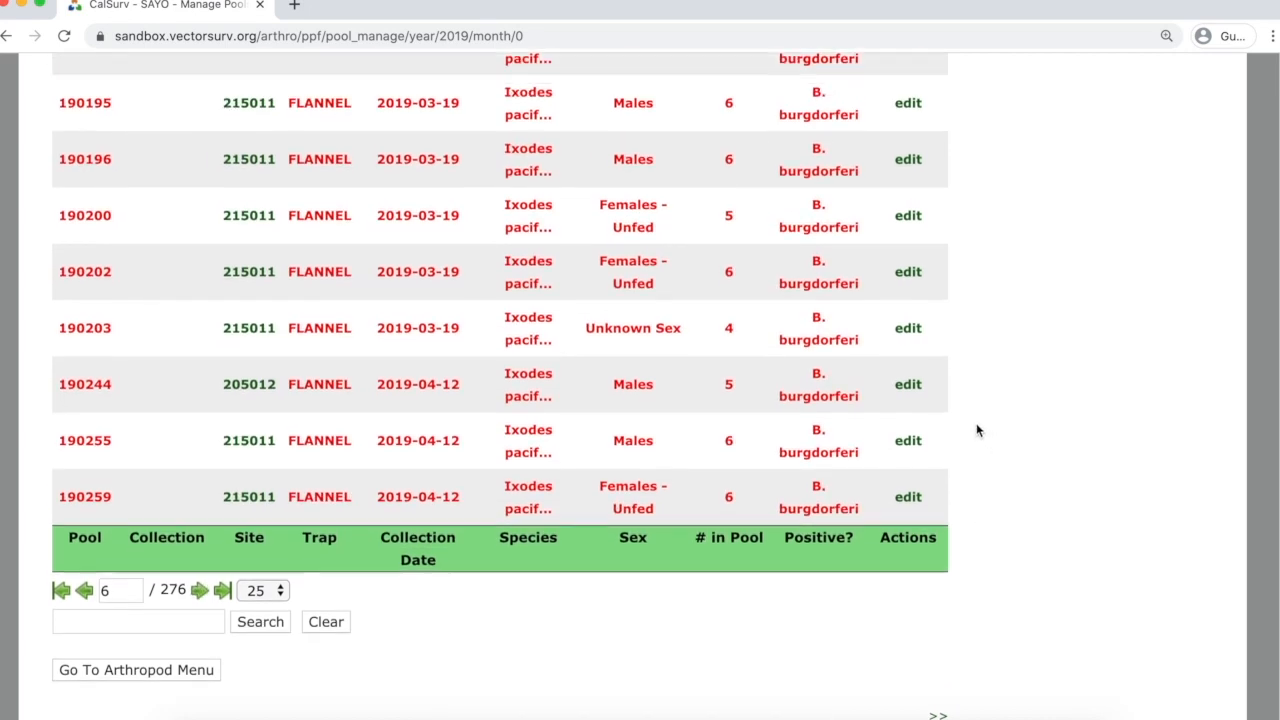
scroll(976, 423, "up", 2)
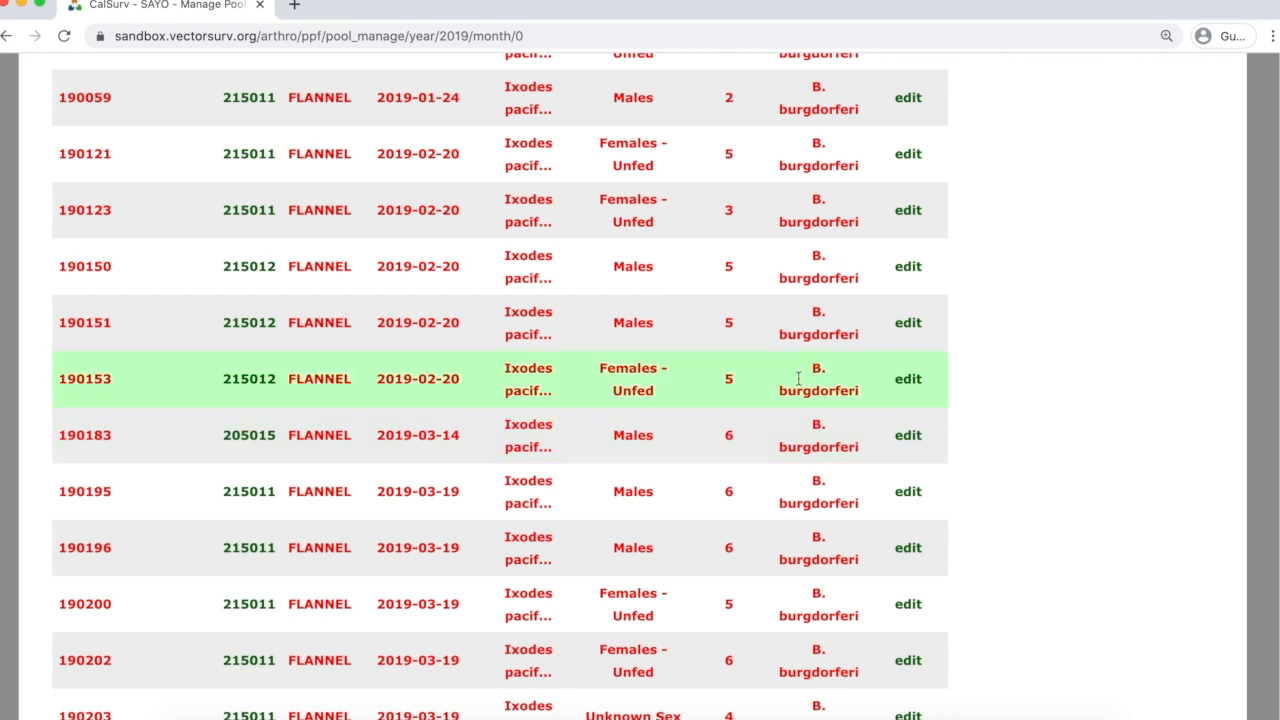
left_click(910, 328)
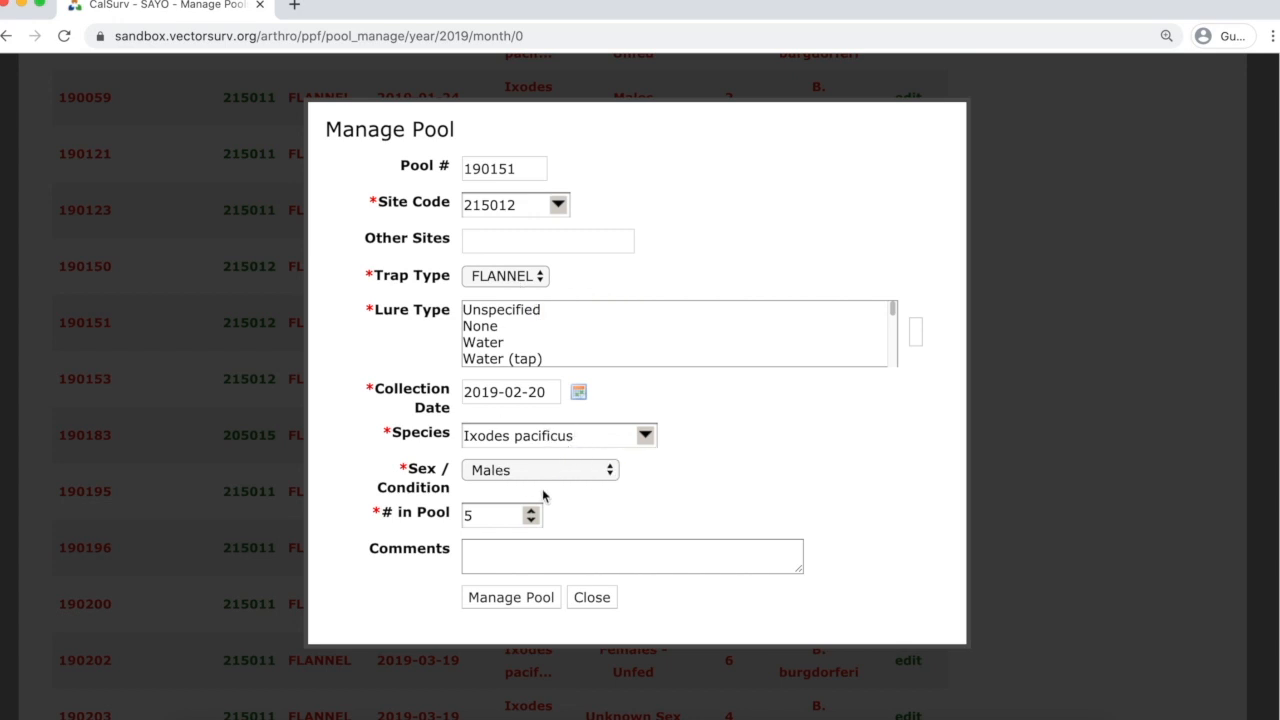
left_click(597, 599)
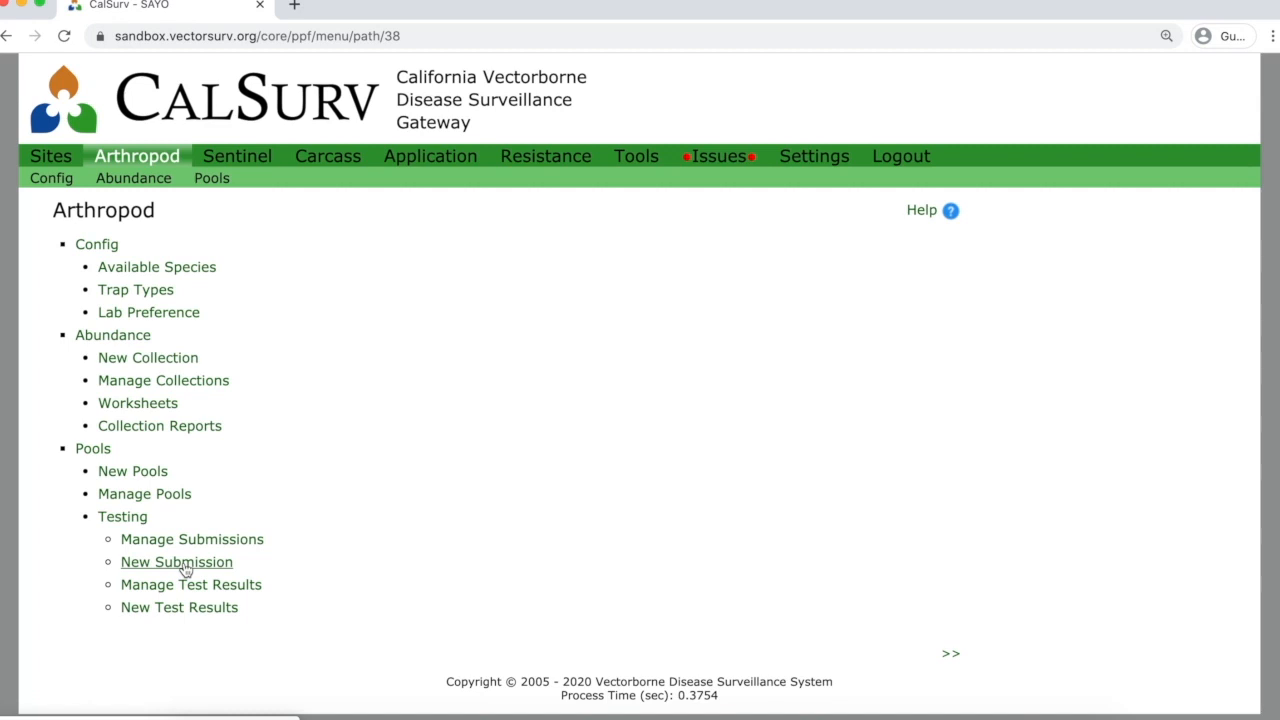
Start a new pool submission, leaving the collection window at the last 30 days.
left_click(185, 564)
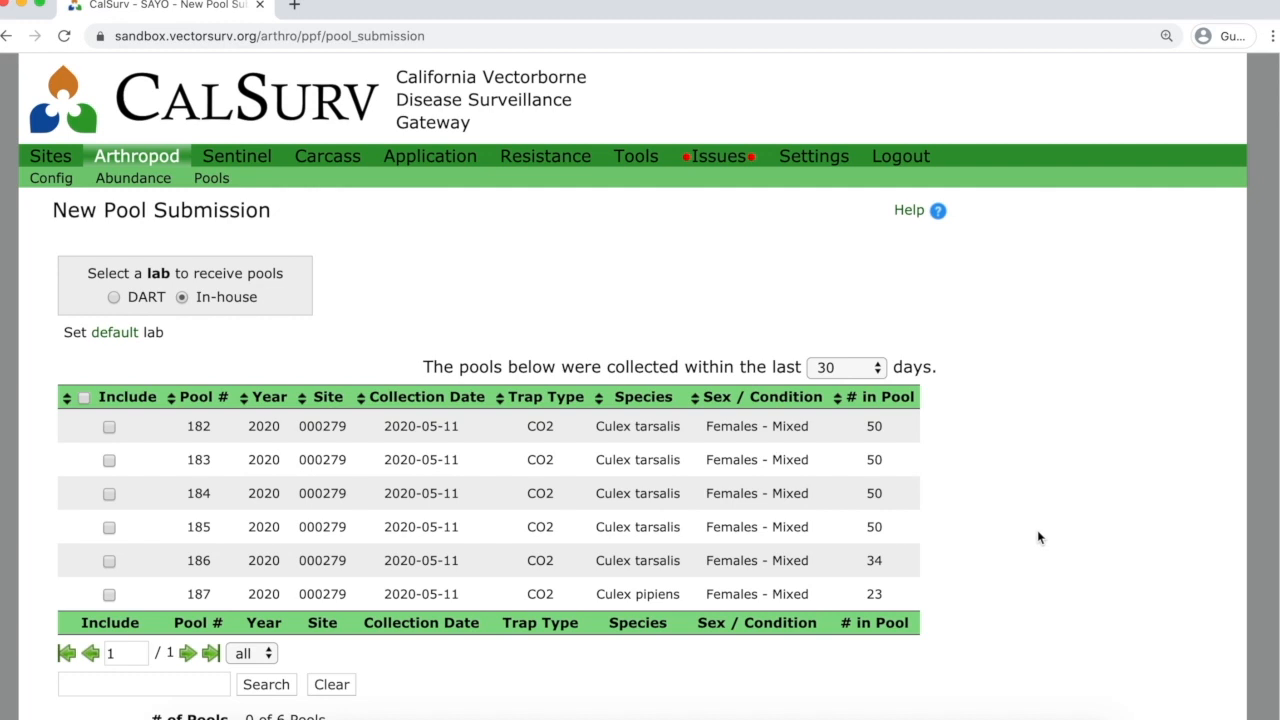
left_click(879, 368)
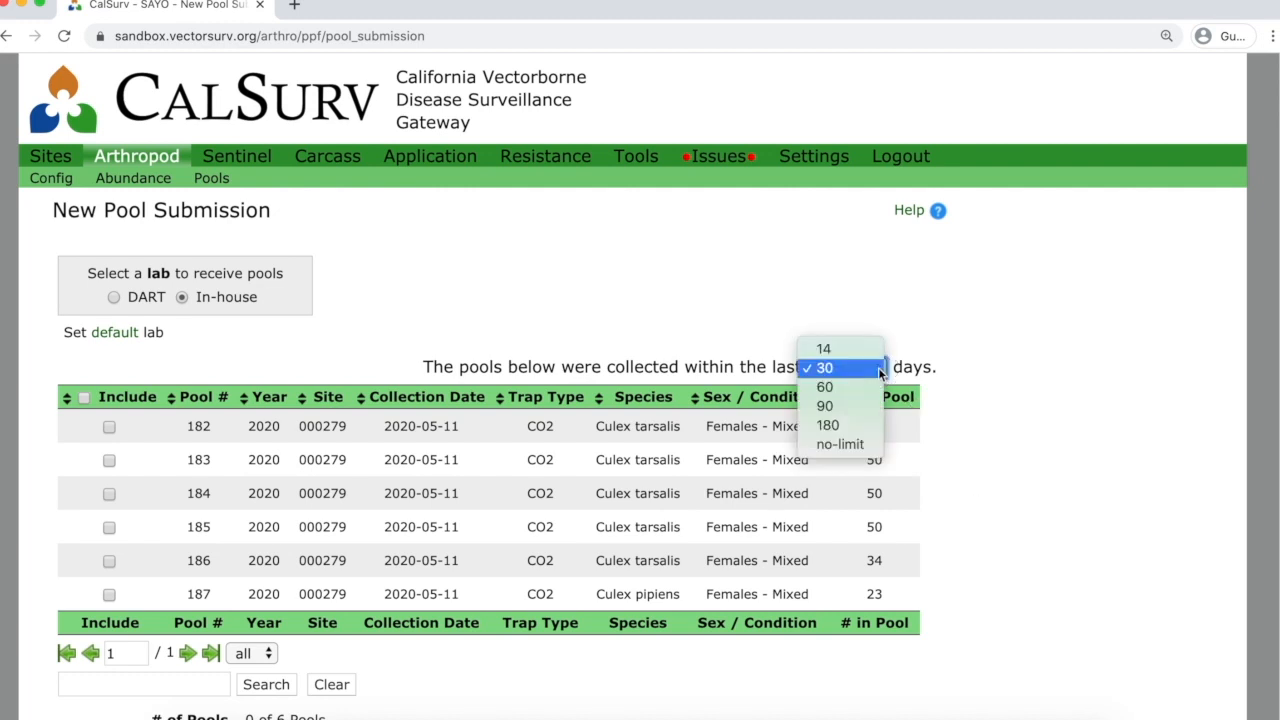
left_click(996, 372)
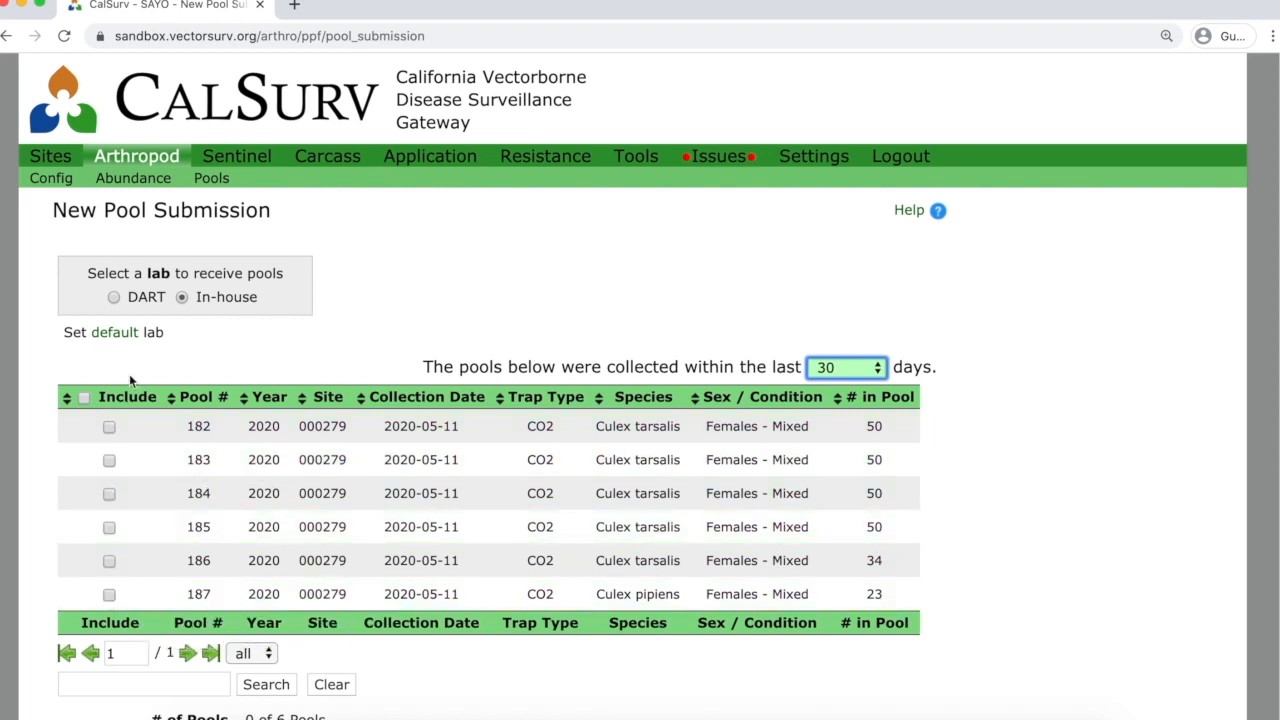
Include pools 182, 183 and 184 and exclude pools 185, 186 and 187.
left_click(84, 398)
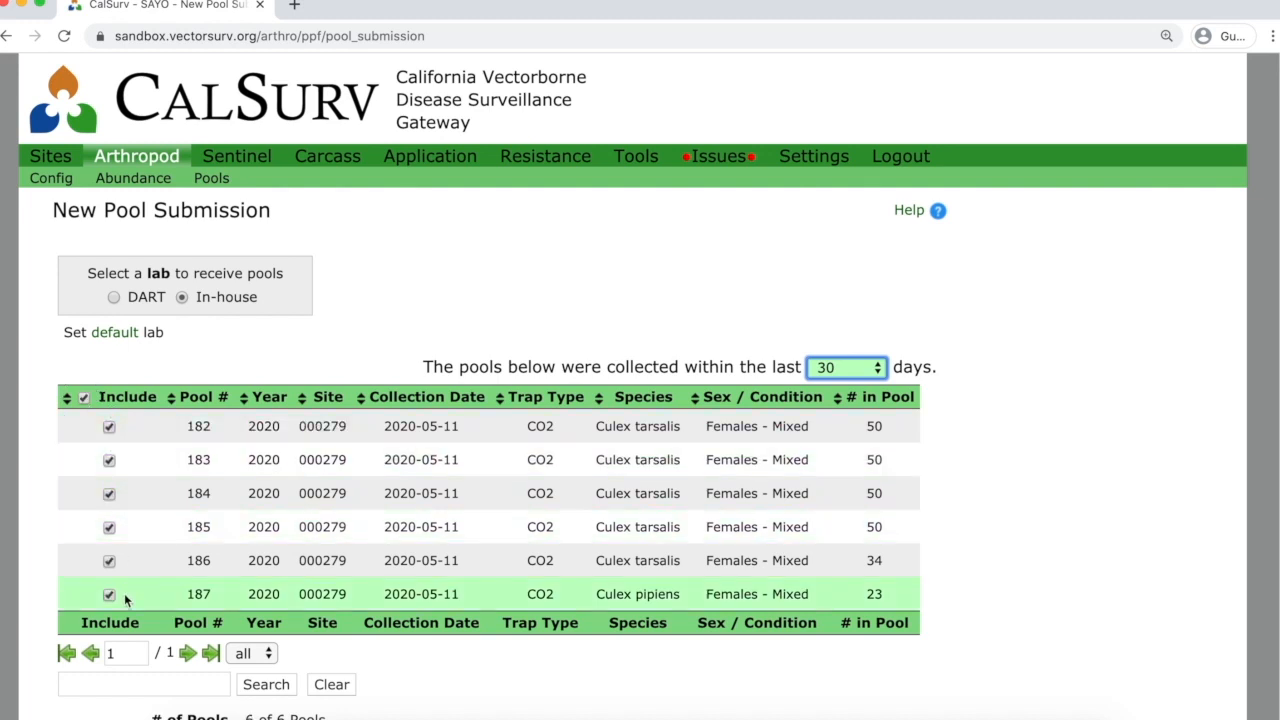
left_click(84, 398)
left_click(109, 426)
left_click(109, 460)
left_click(109, 493)
left_click(84, 398)
left_click(109, 561)
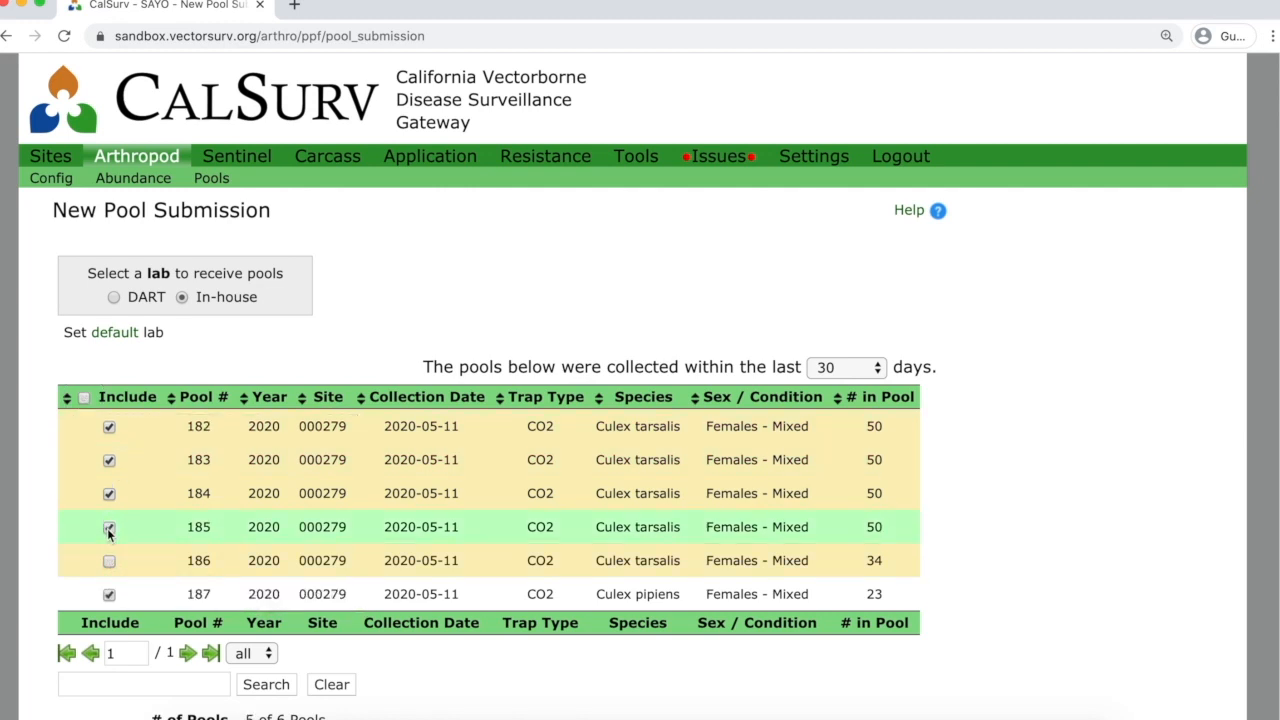
left_click(109, 528)
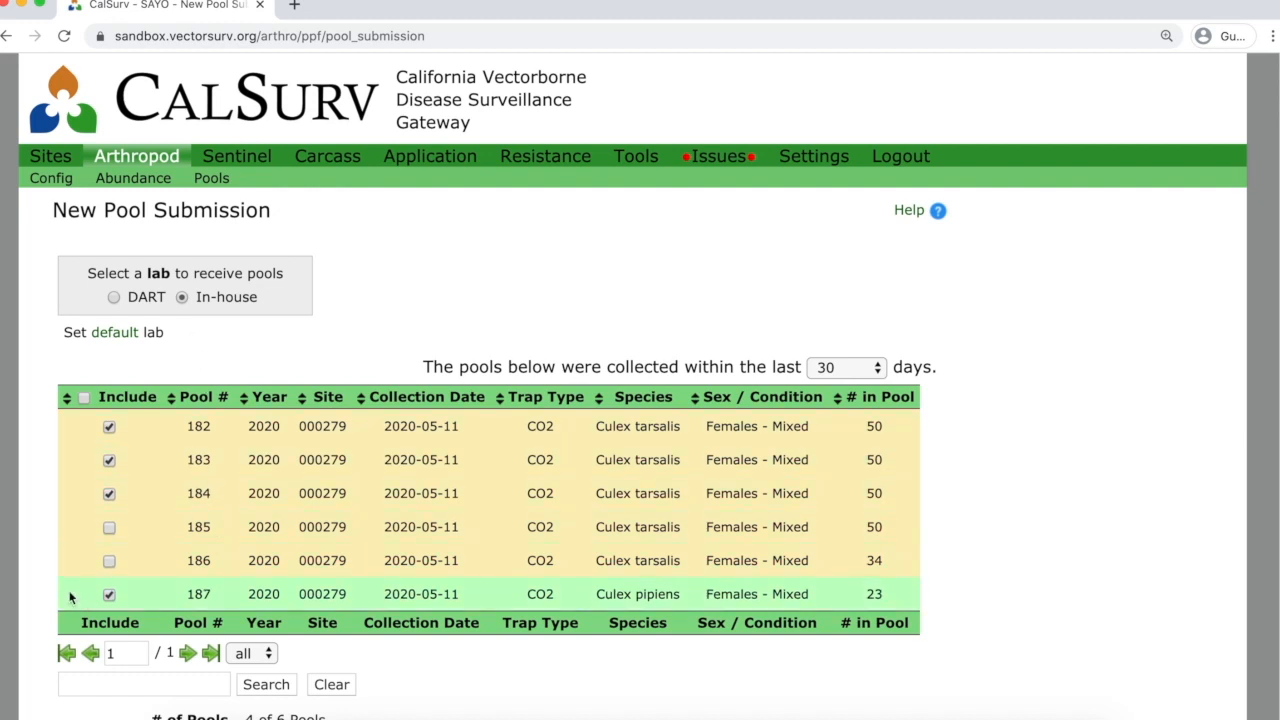
left_click(110, 595)
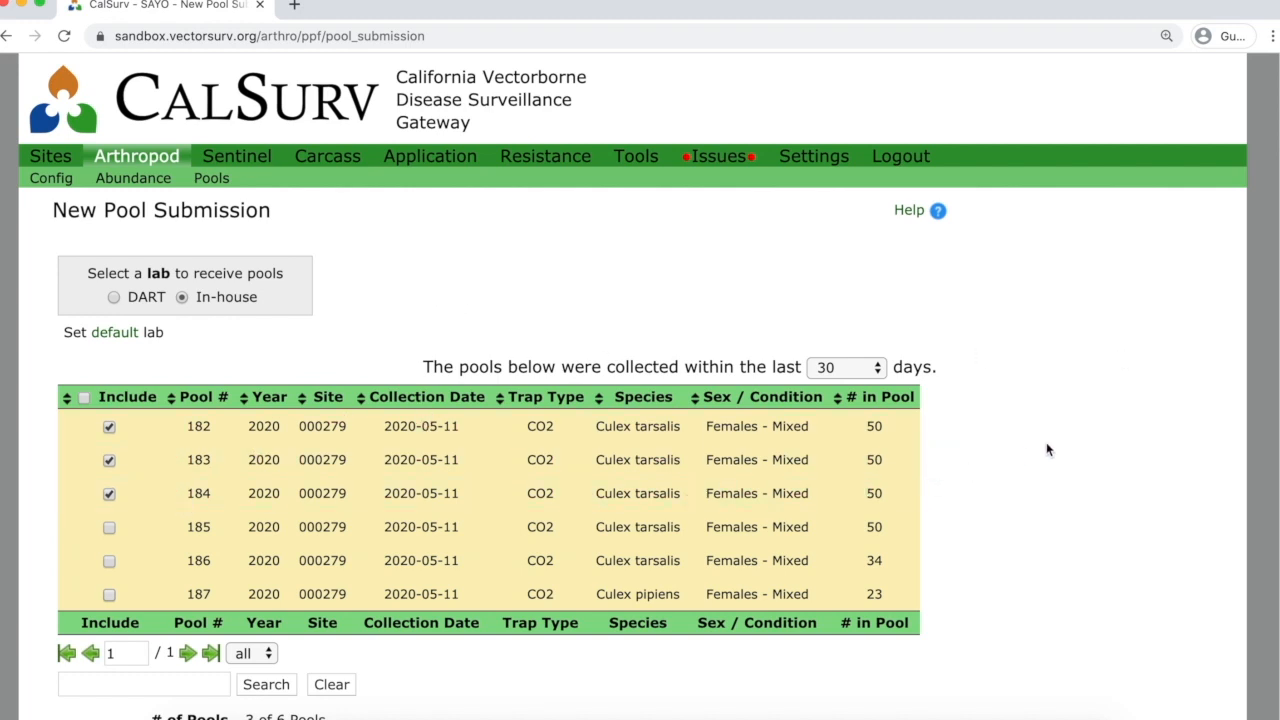
Set the expected arrival date to 2020-05-12 and create the submission.
scroll(1047, 445, "down", 2)
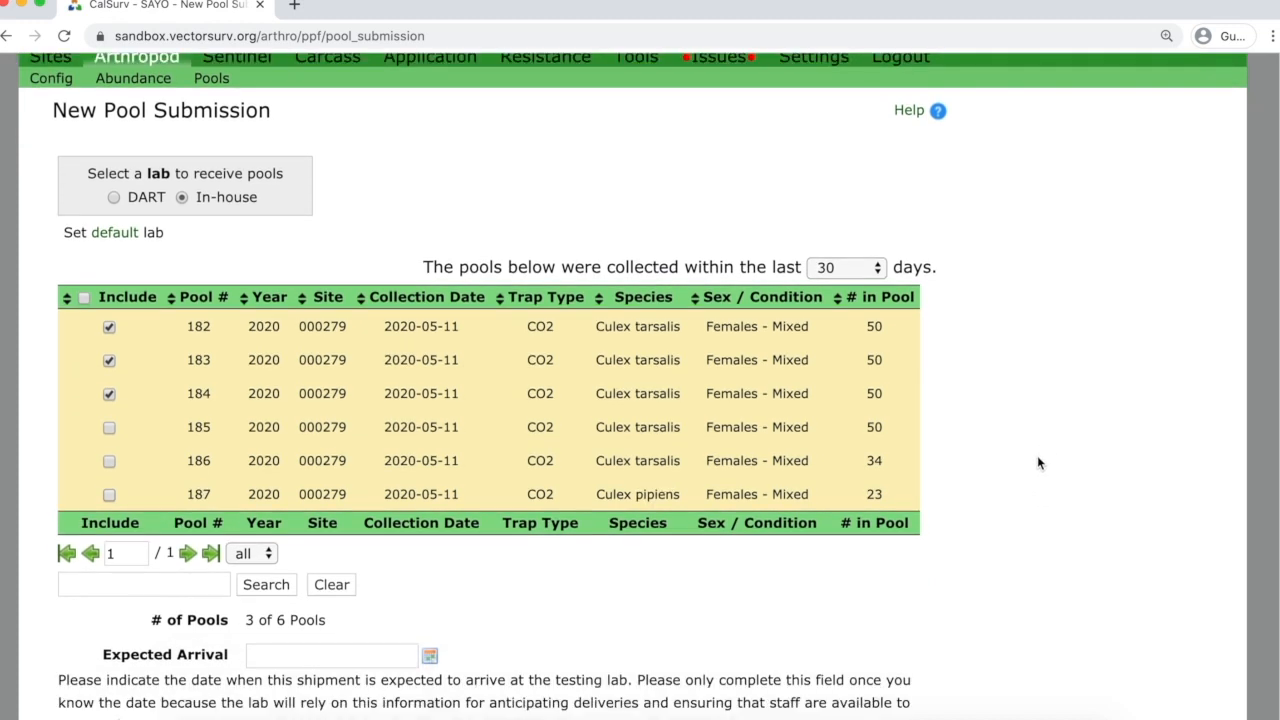
scroll(1040, 463, "down", 1)
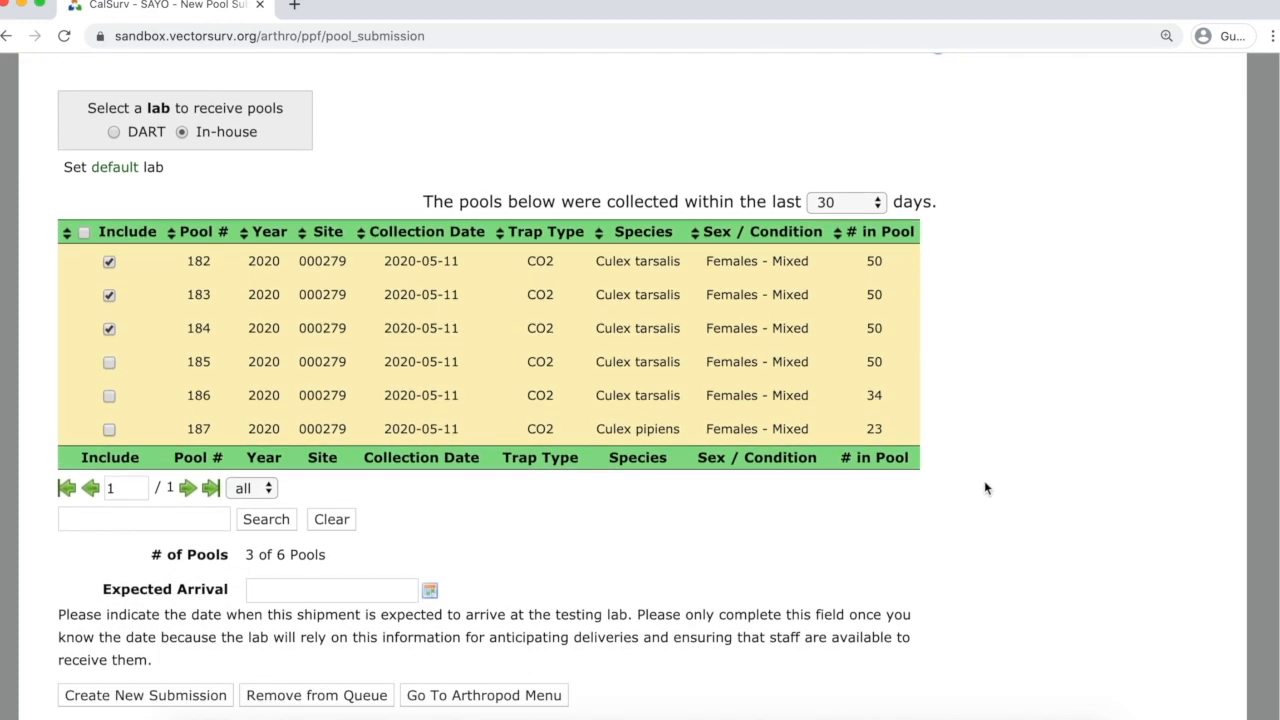
left_click(368, 590)
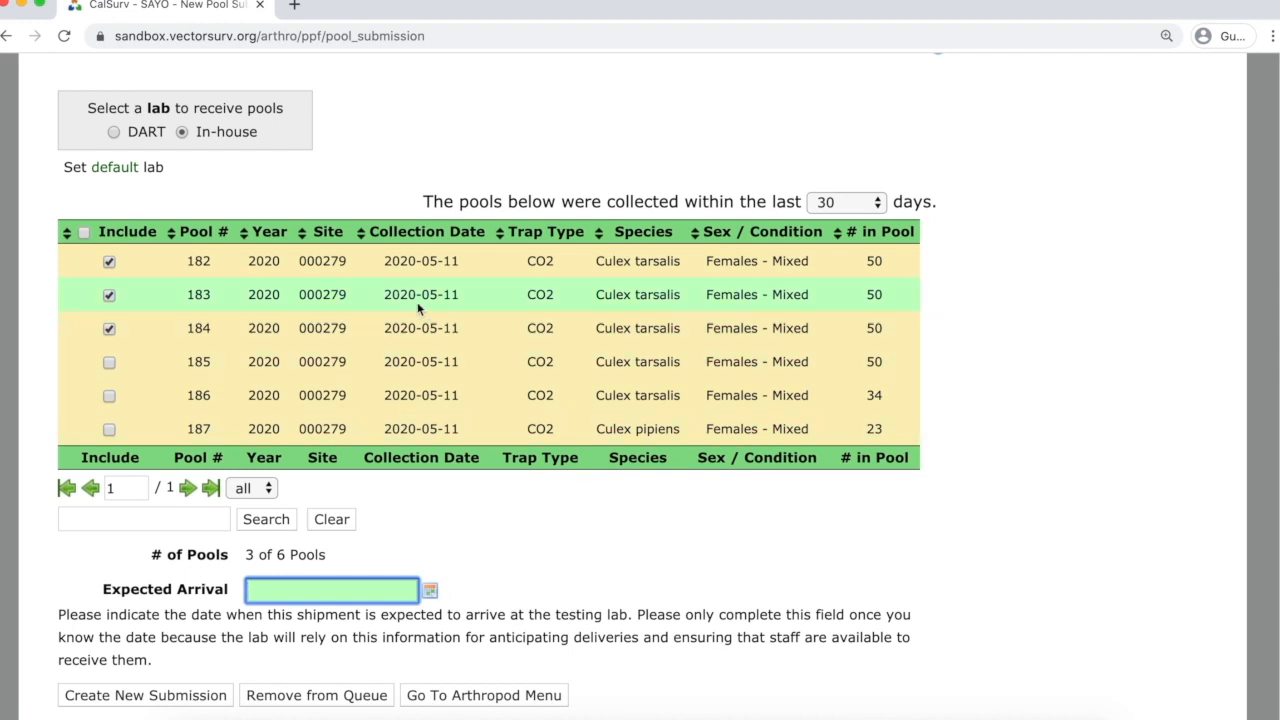
left_click(430, 591)
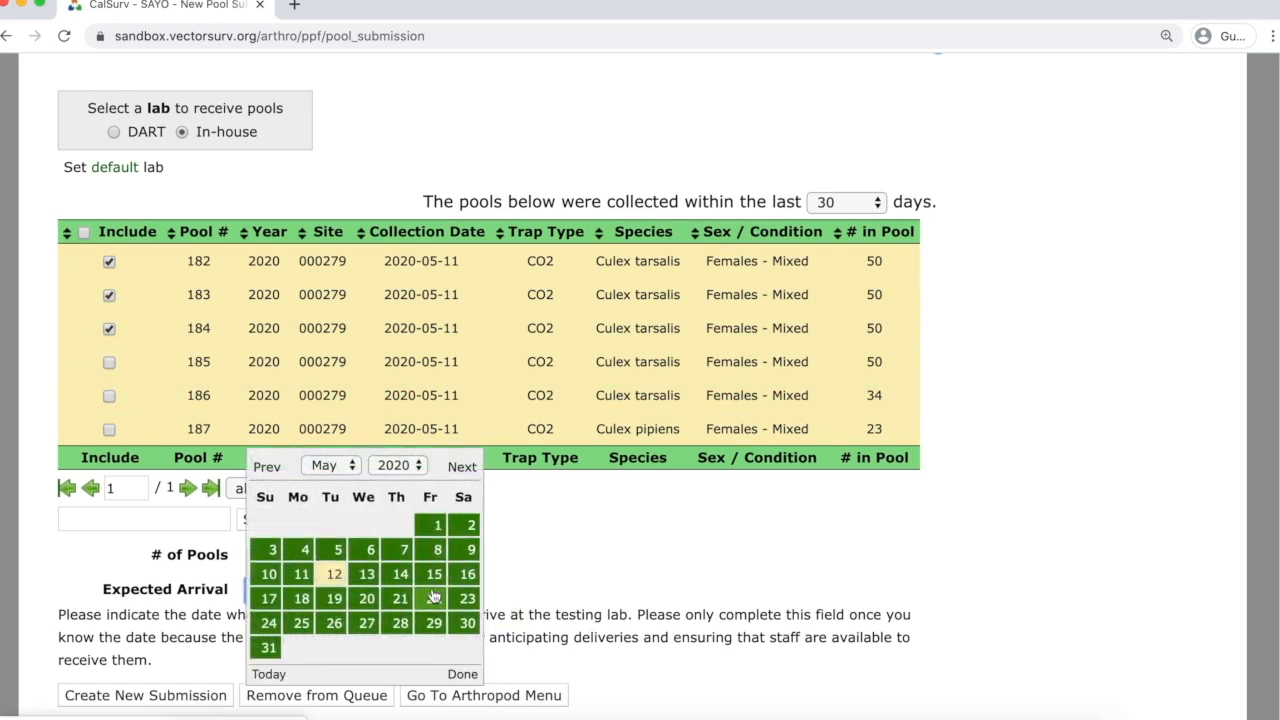
left_click(336, 578)
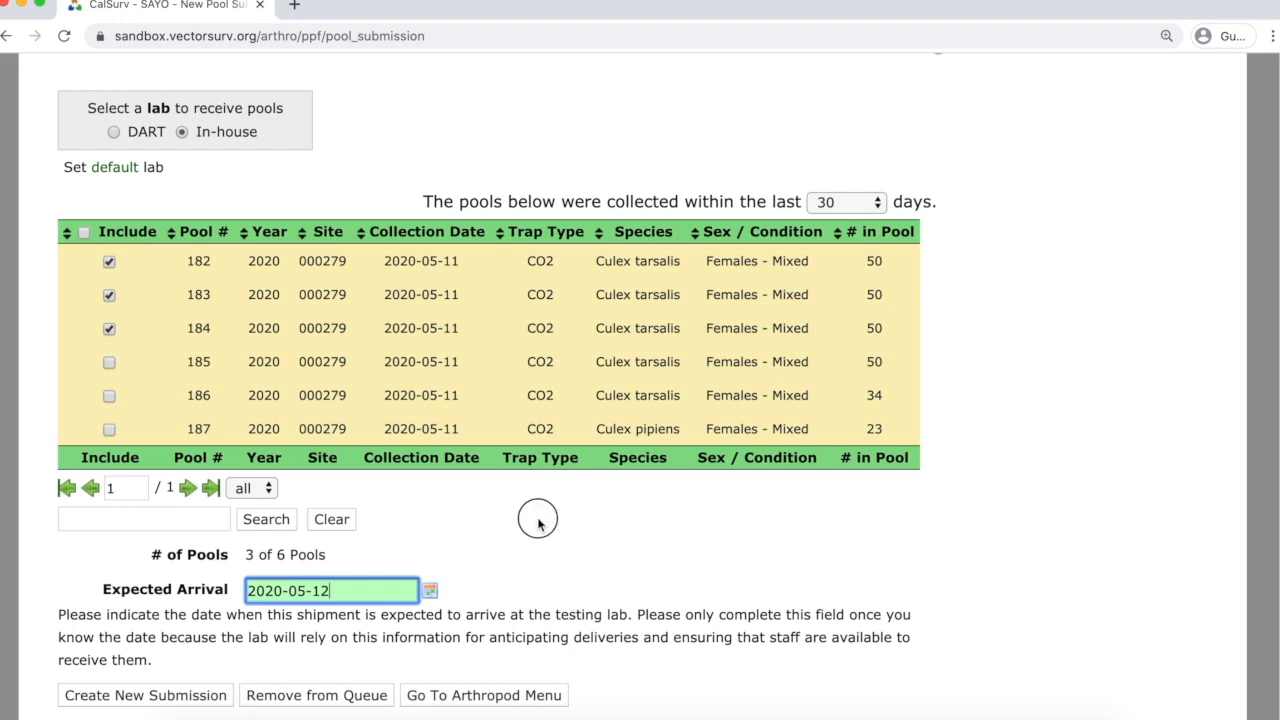
left_click(130, 700)
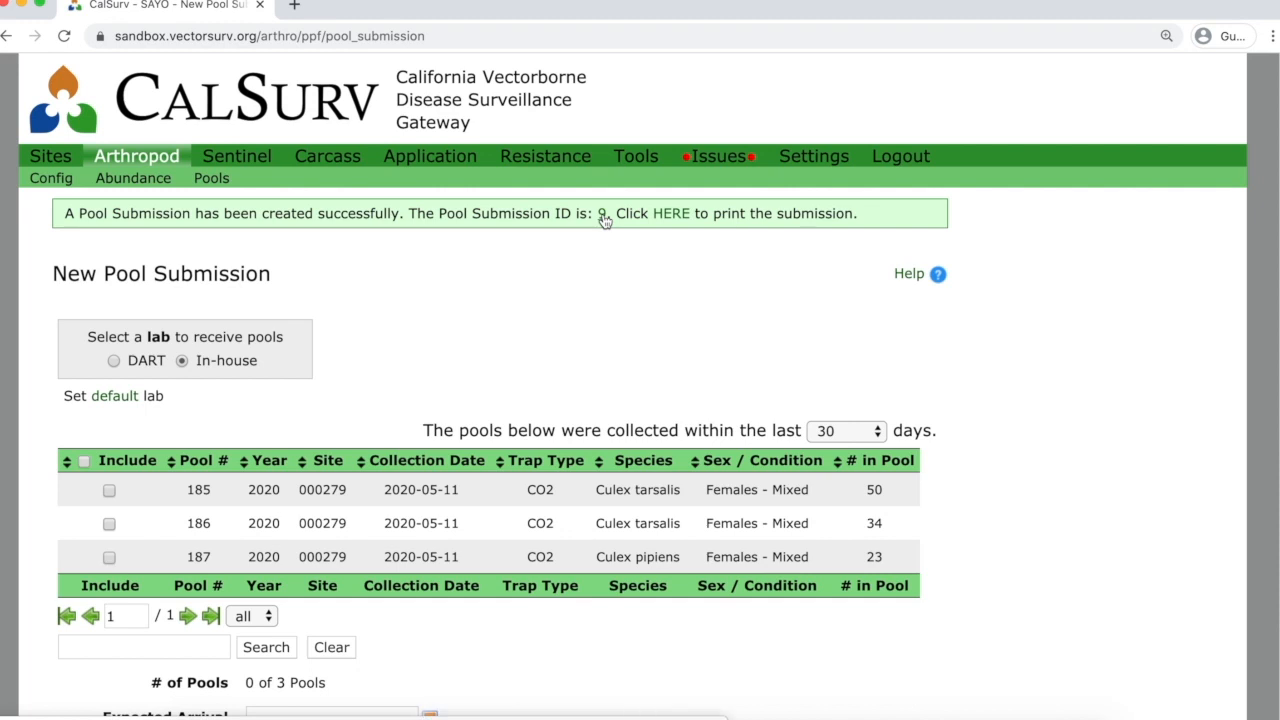
left_click(670, 214)
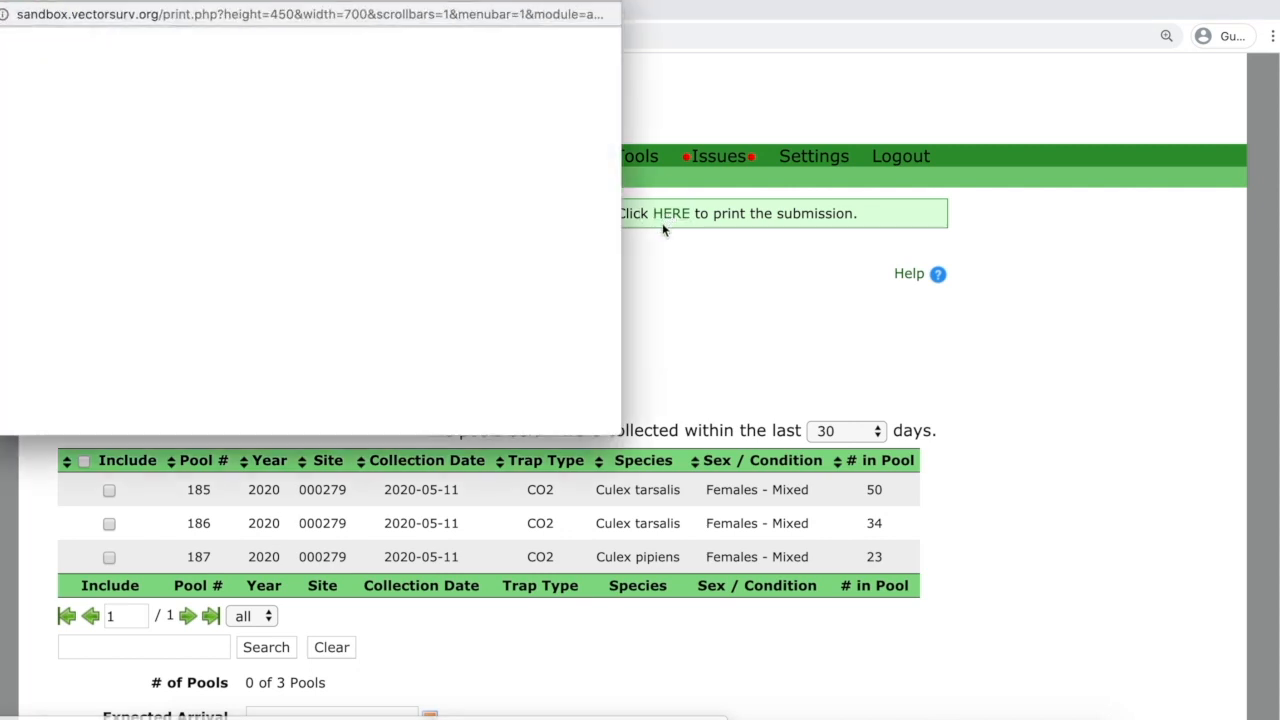
left_click_drag(620, 436, 851, 614)
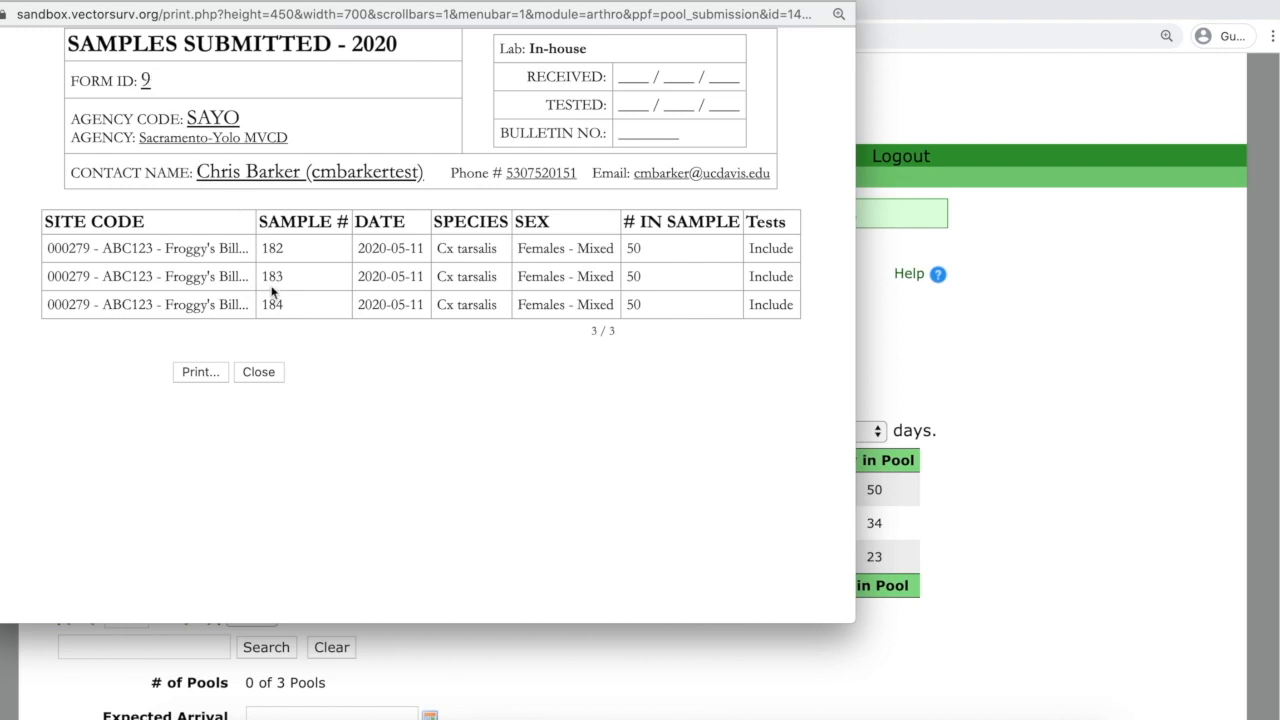
left_click(267, 370)
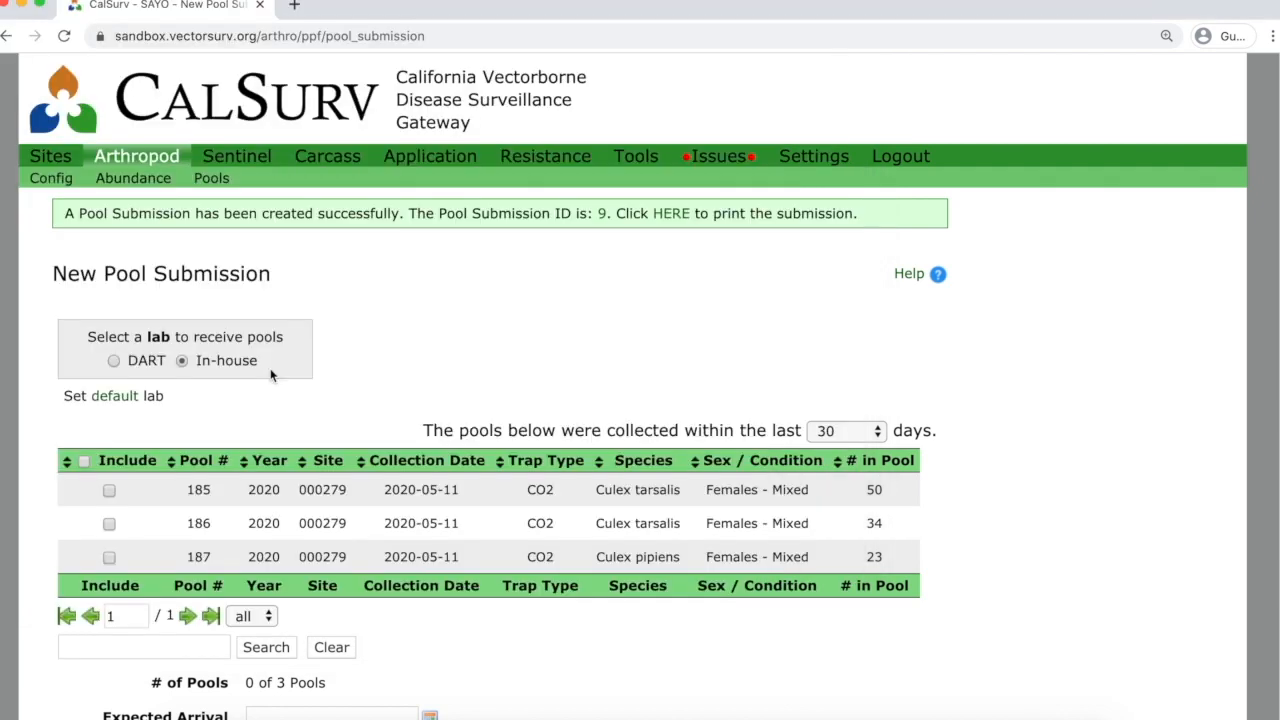
scroll(460, 331, "down", 2)
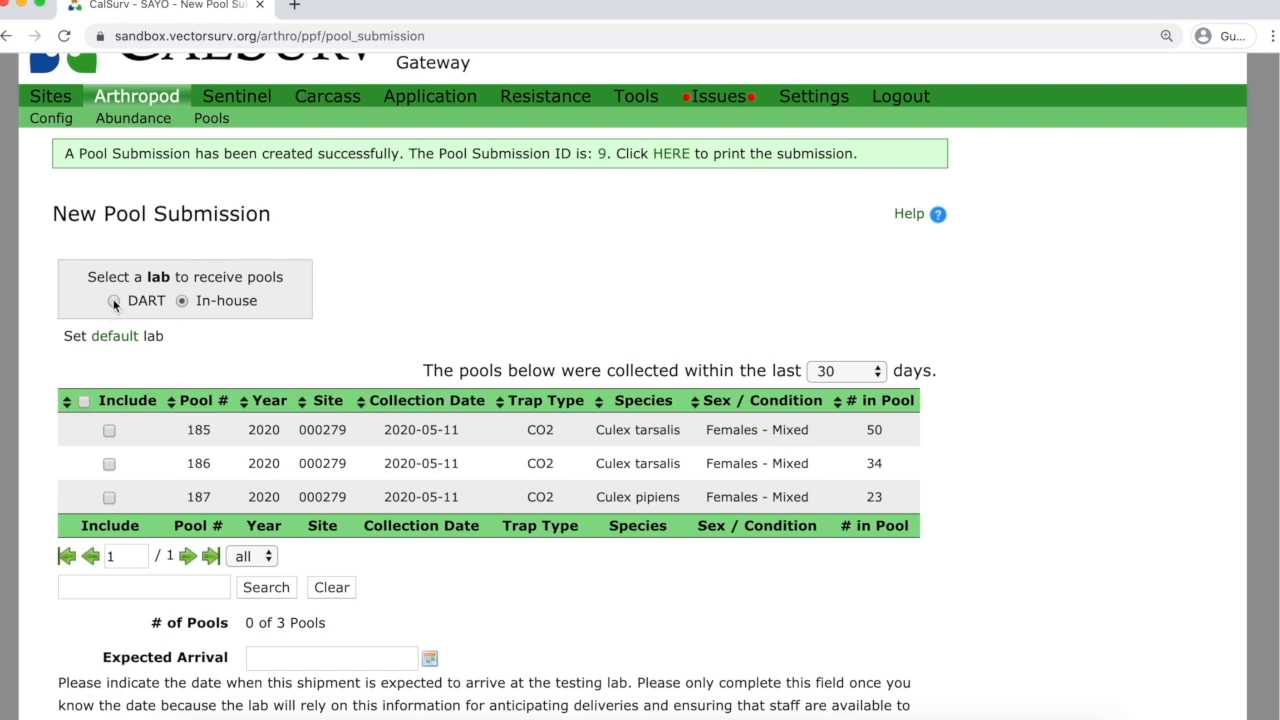
Select DART as the lab to receive the pools.
left_click(114, 302)
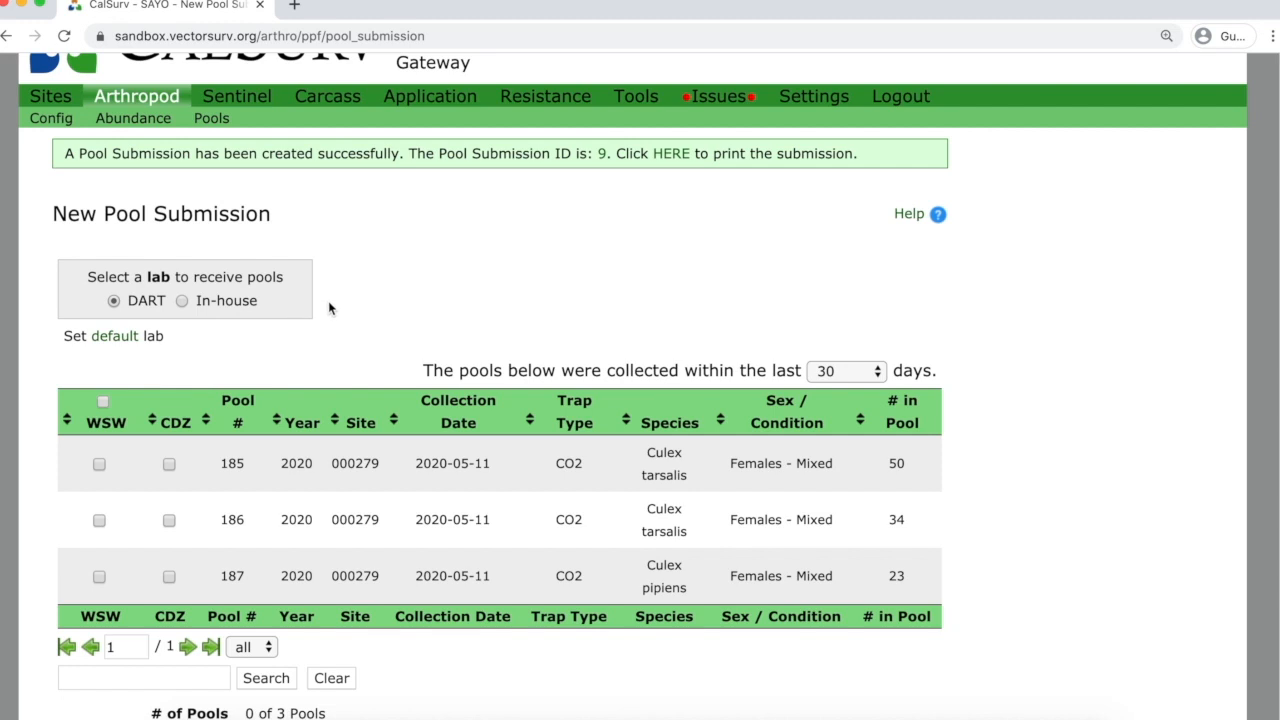
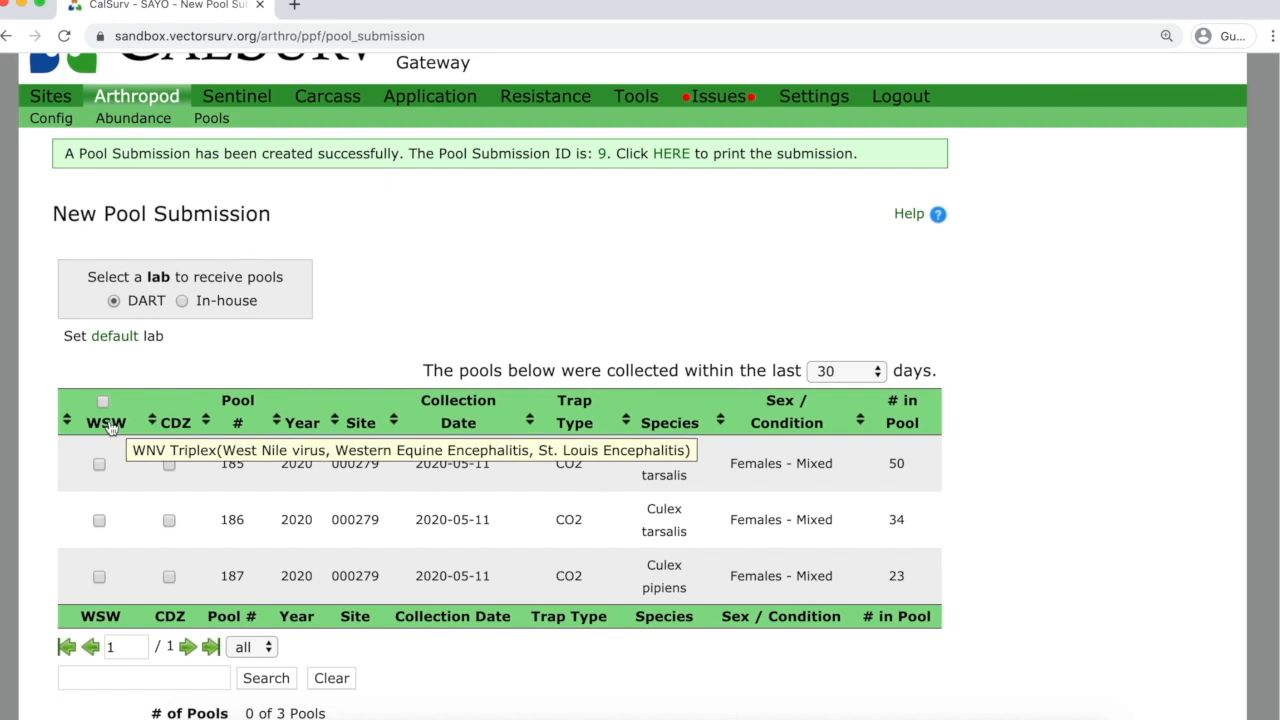
Mark pools 185, 186 and 187 for WSW testing and create a new submission from them.
left_click(102, 403)
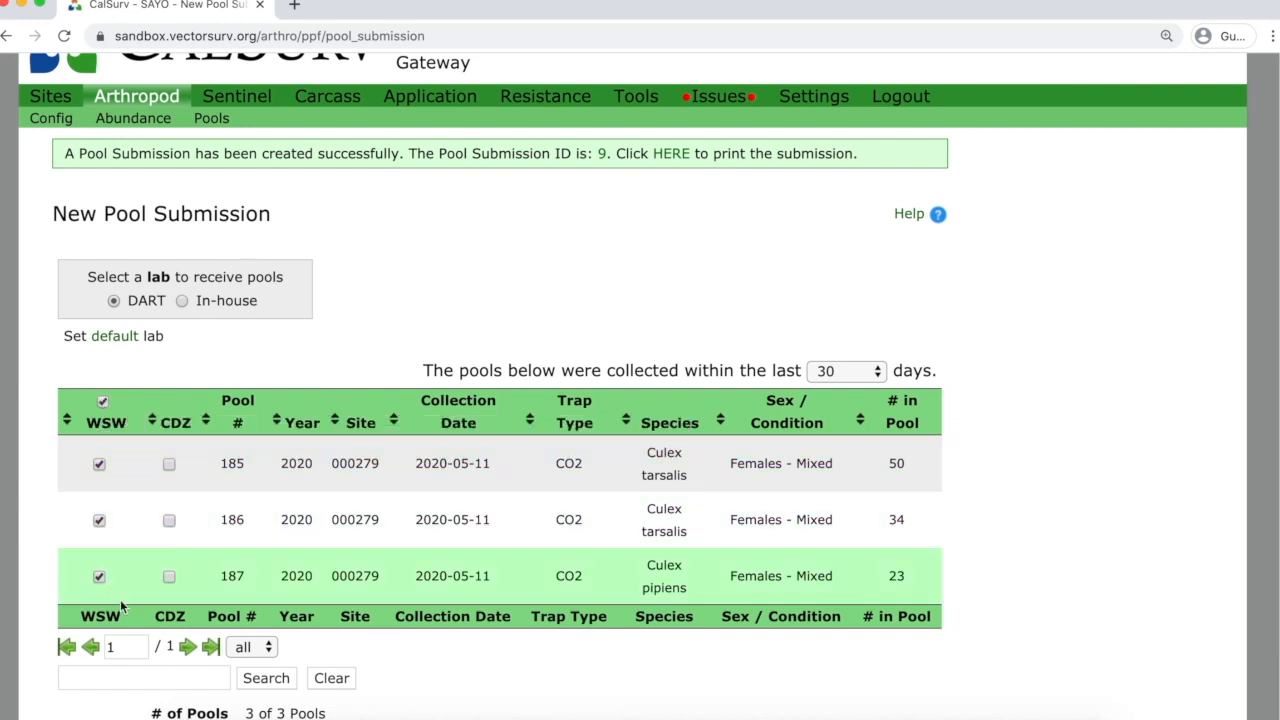
scroll(1105, 545, "down", 5)
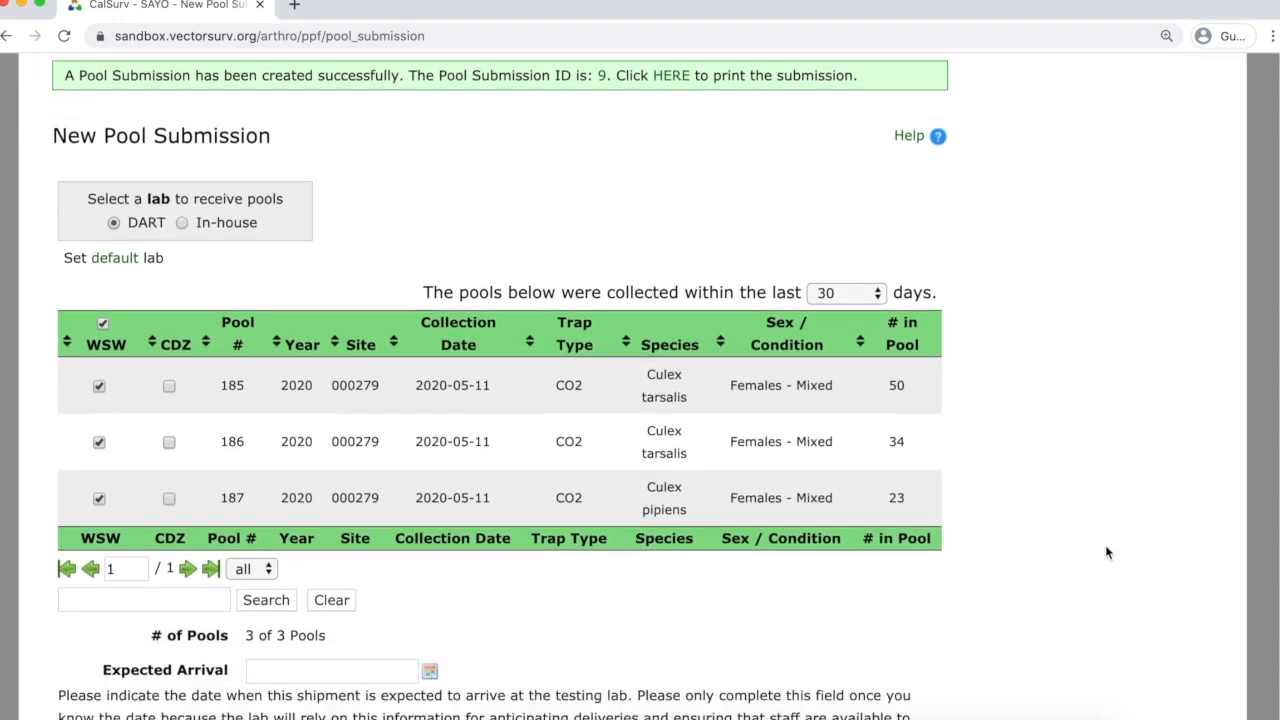
scroll(783, 500, "down", 1)
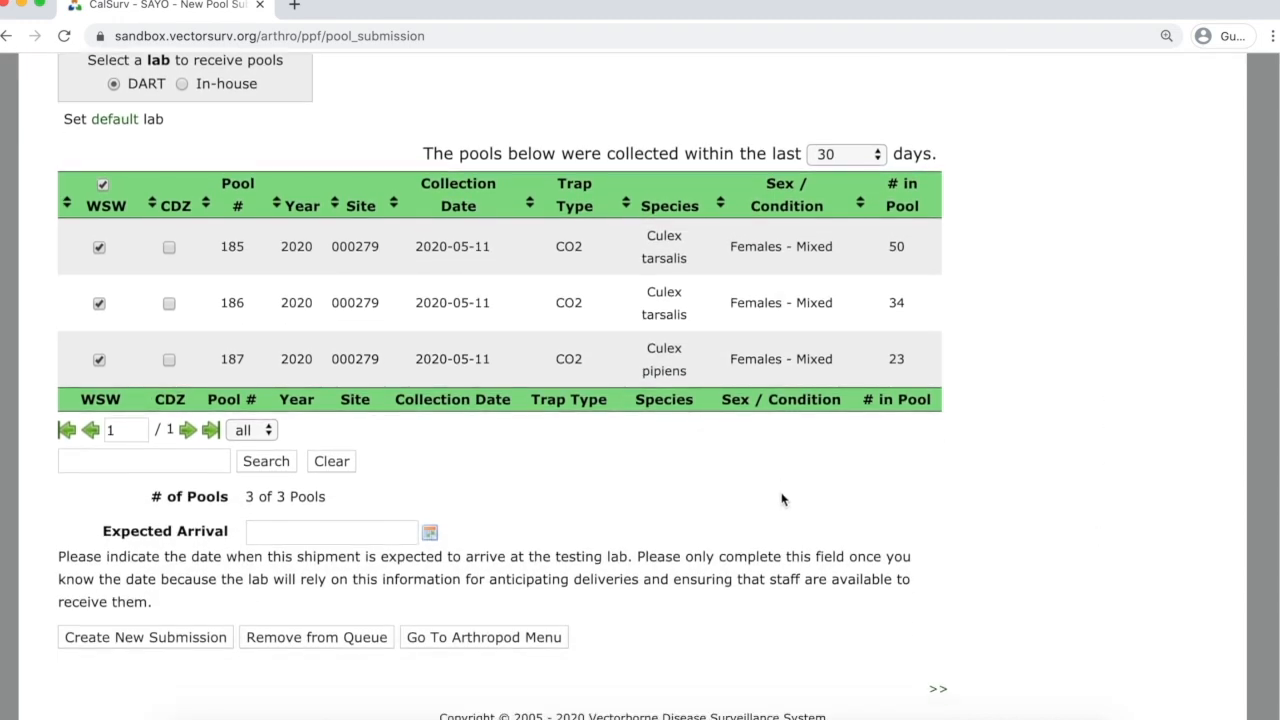
left_click(153, 639)
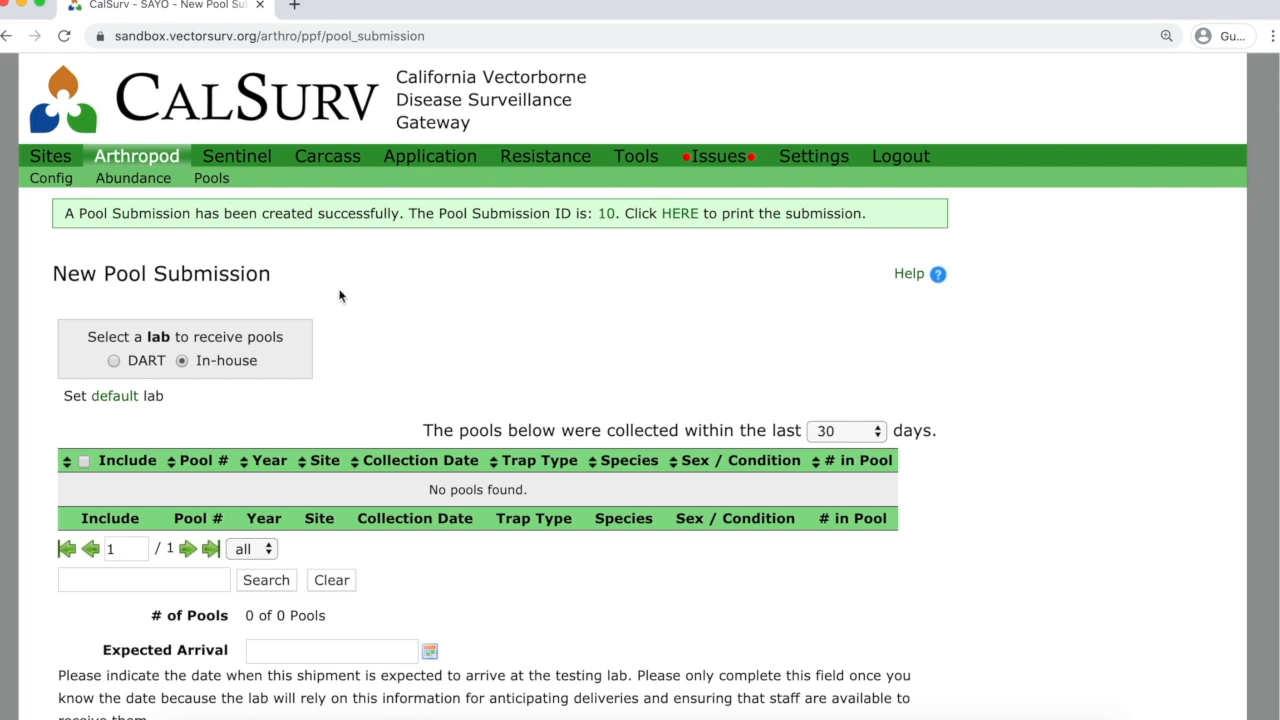
Filter the pool submissions list to year 2020 and edit submission 10.
left_click(212, 180)
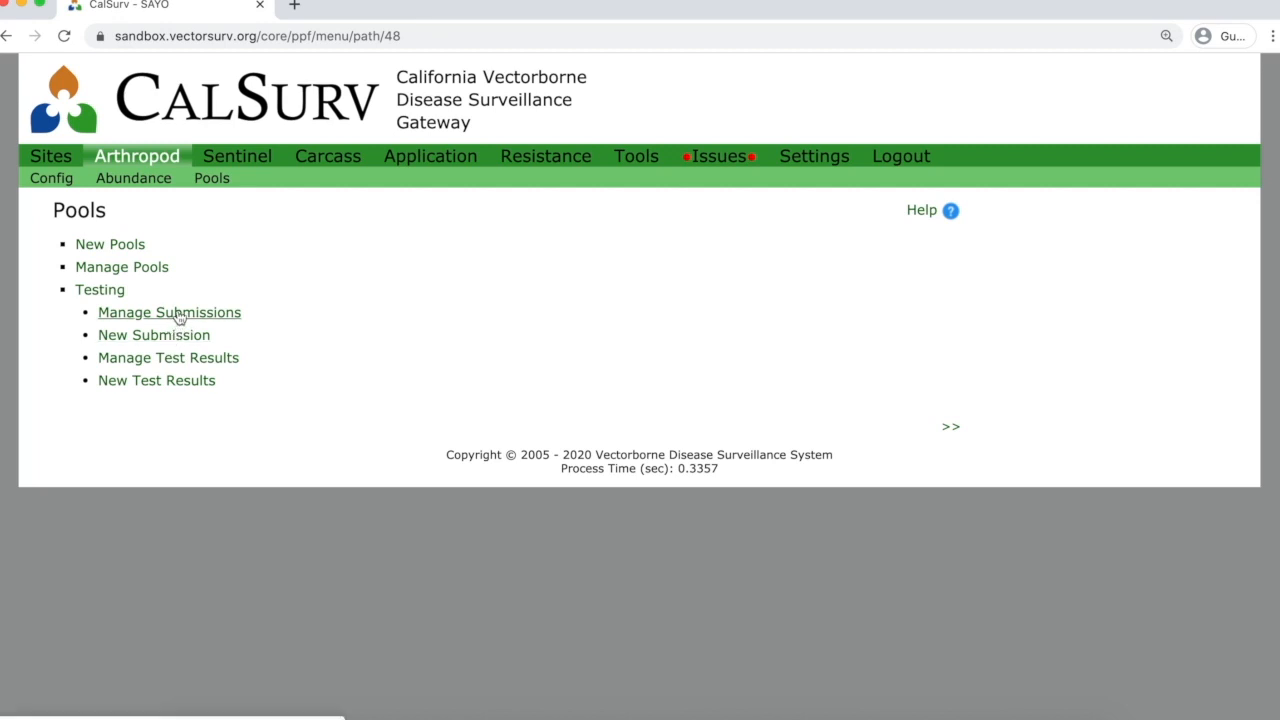
left_click(178, 316)
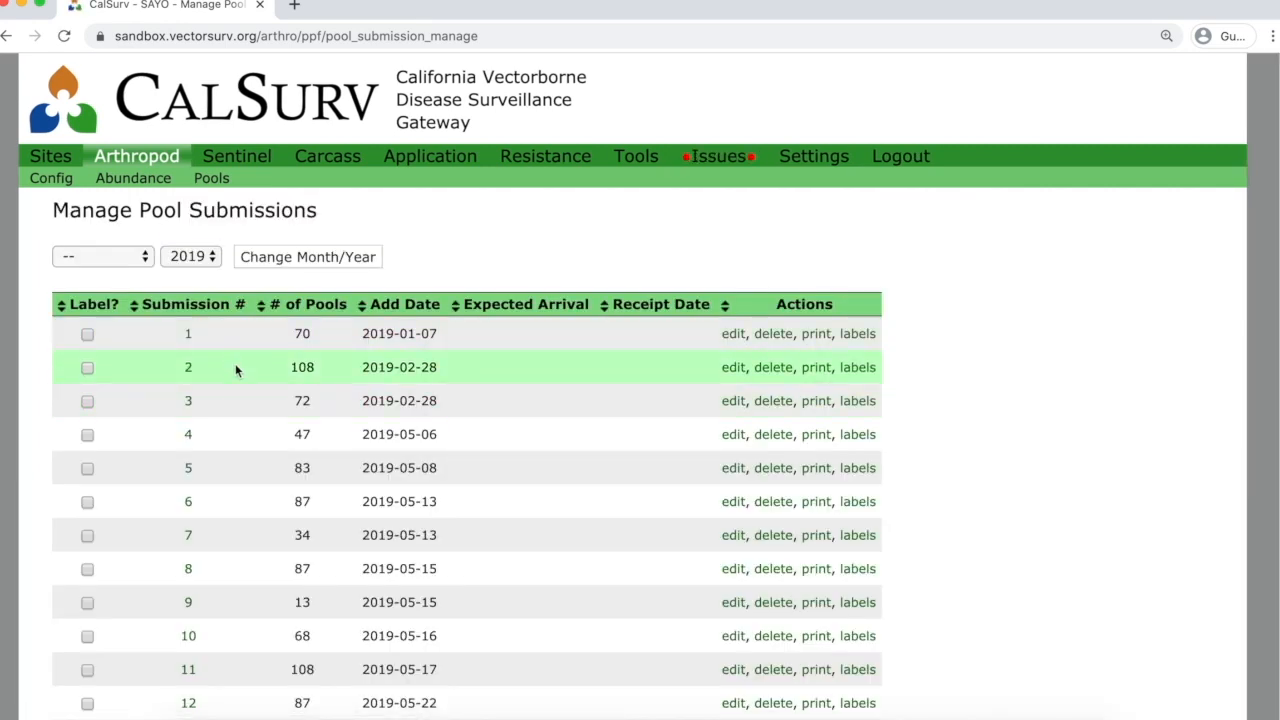
scroll(236, 370, "down", 3)
scroll(236, 370, "up", 3)
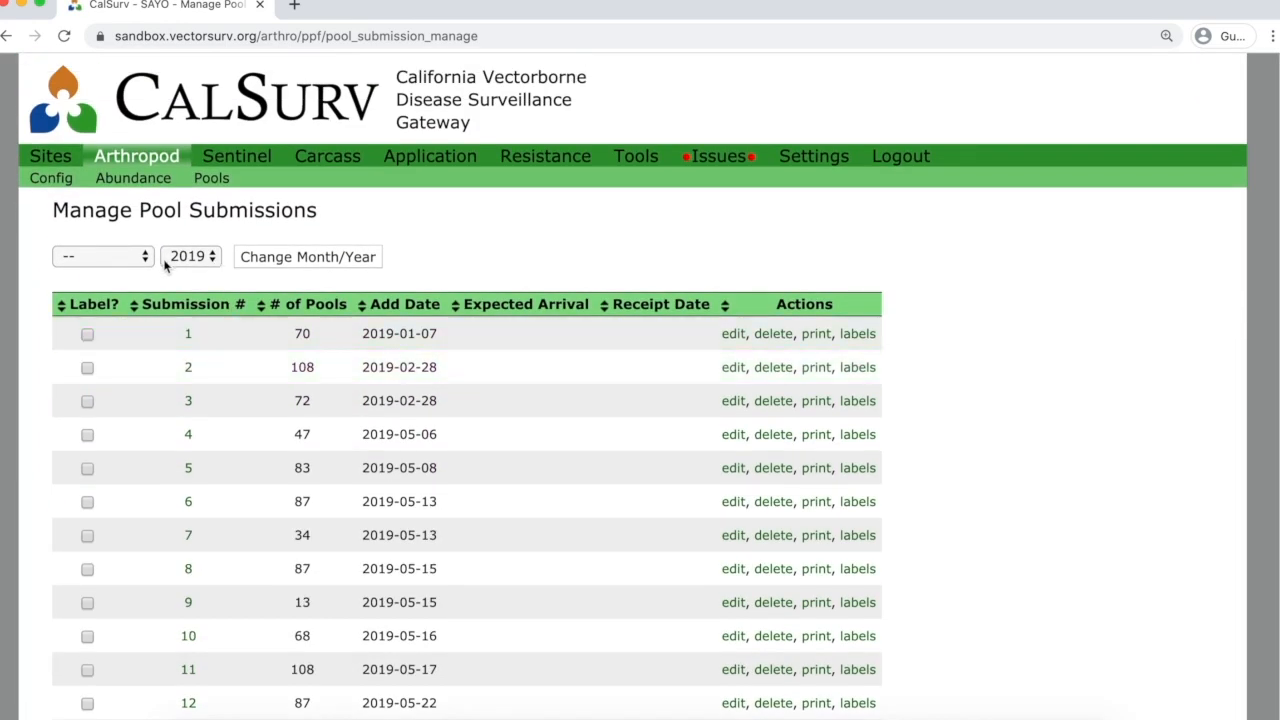
left_click(145, 258)
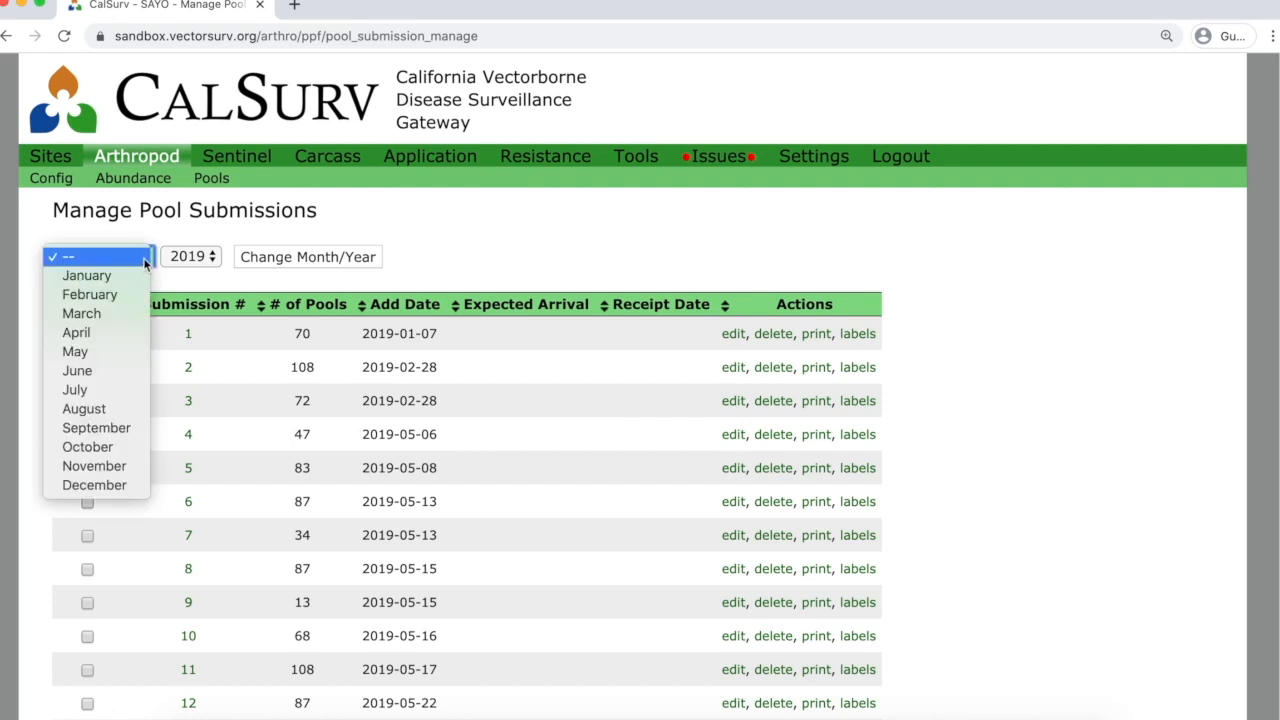
left_click(212, 258)
left_click(186, 237)
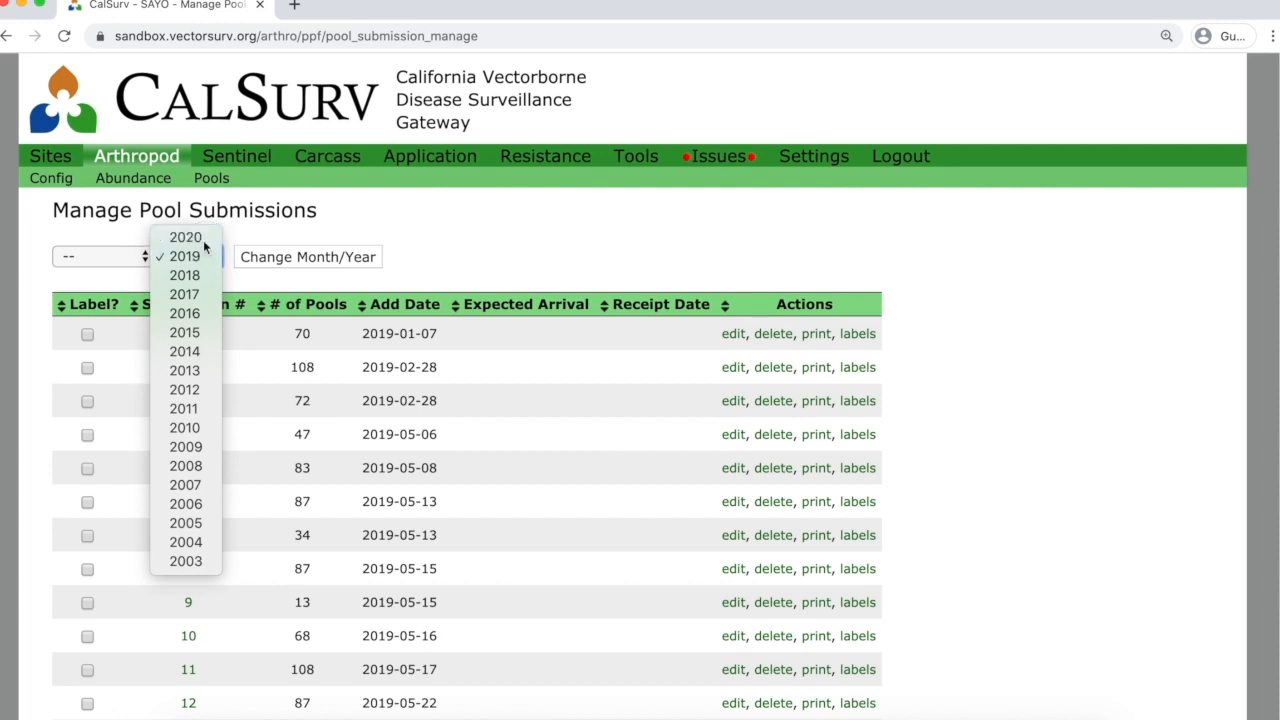
left_click(256, 258)
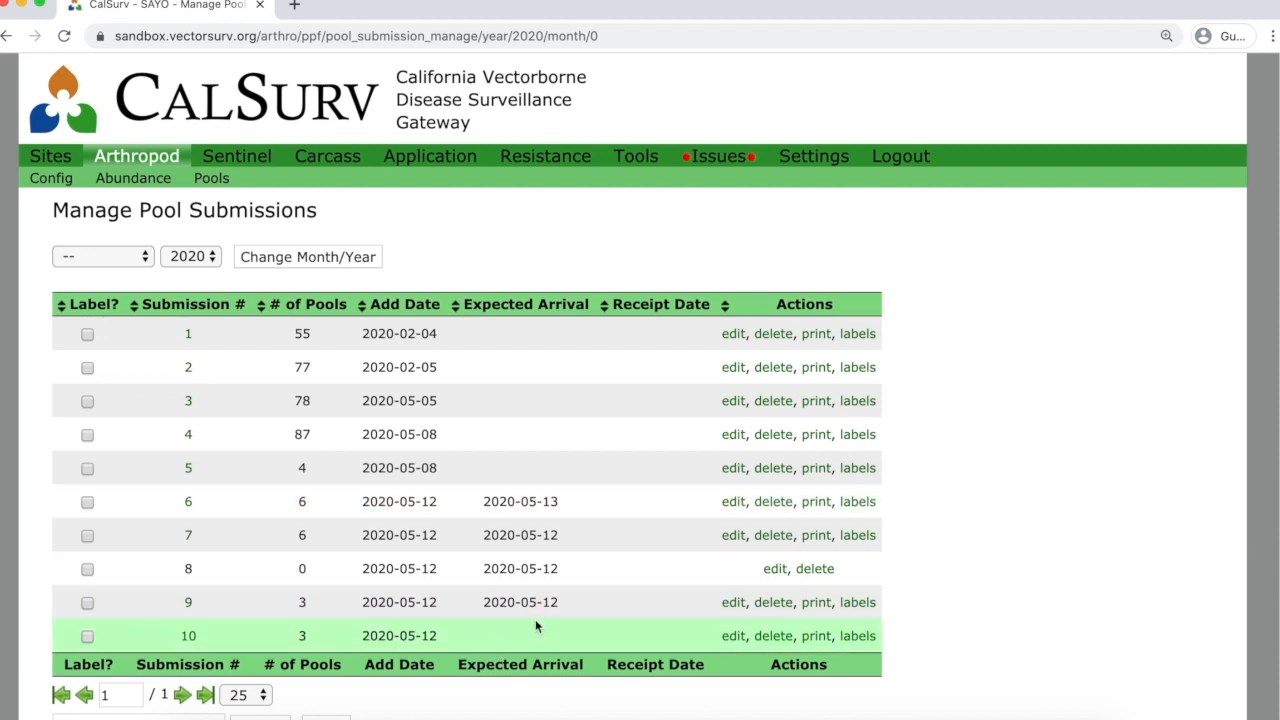
scroll(535, 626, "down", 2)
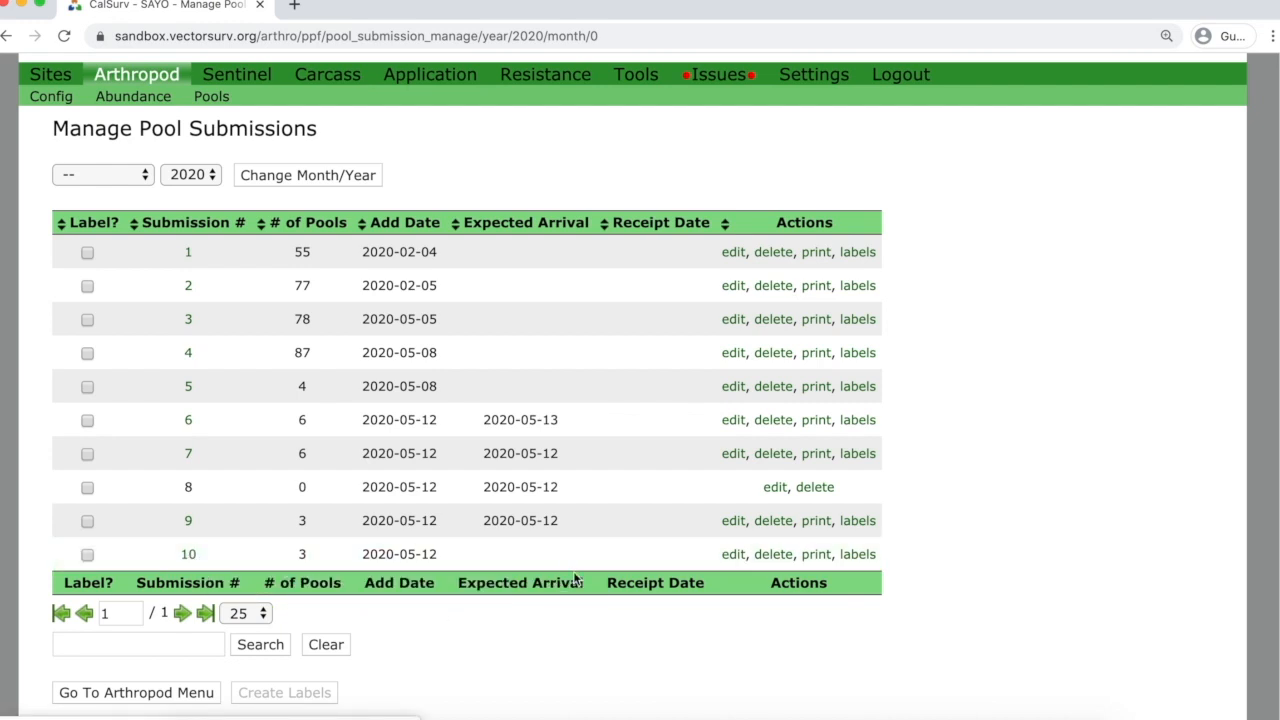
left_click(731, 554)
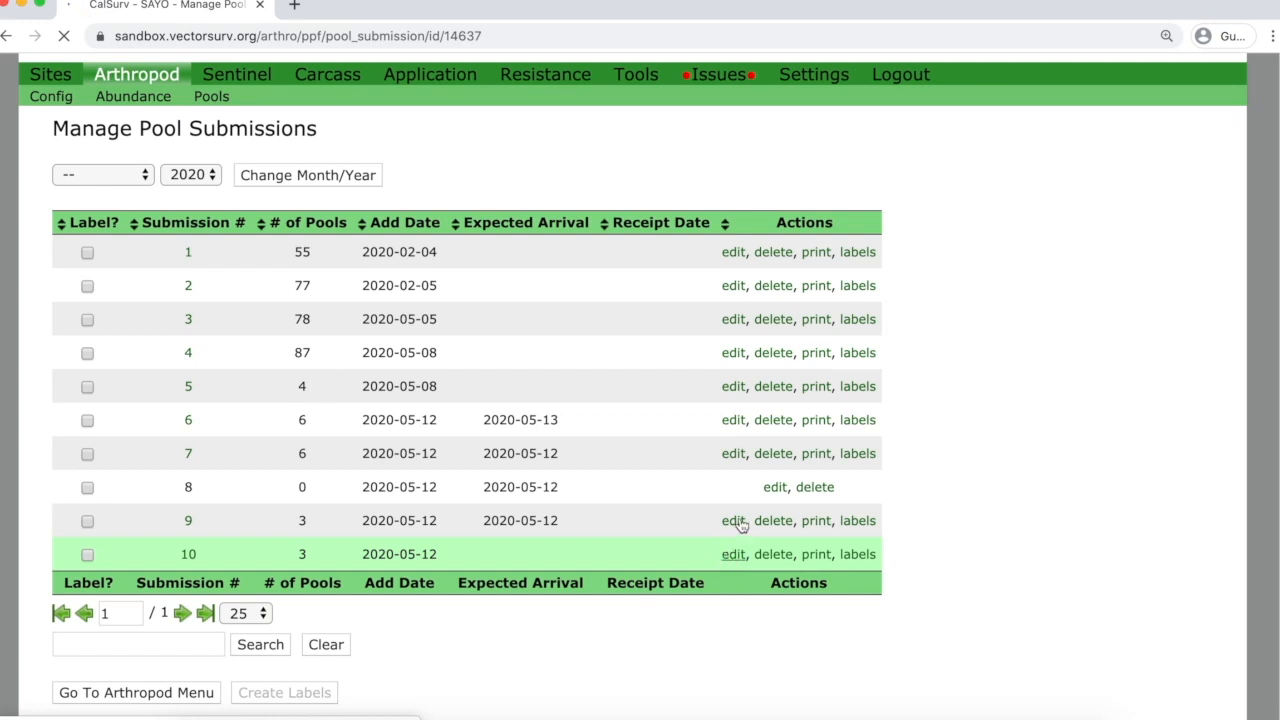
Set submission 10's expected arrival to May 13, 2020 and update the submission.
scroll(1045, 508, "down", 3)
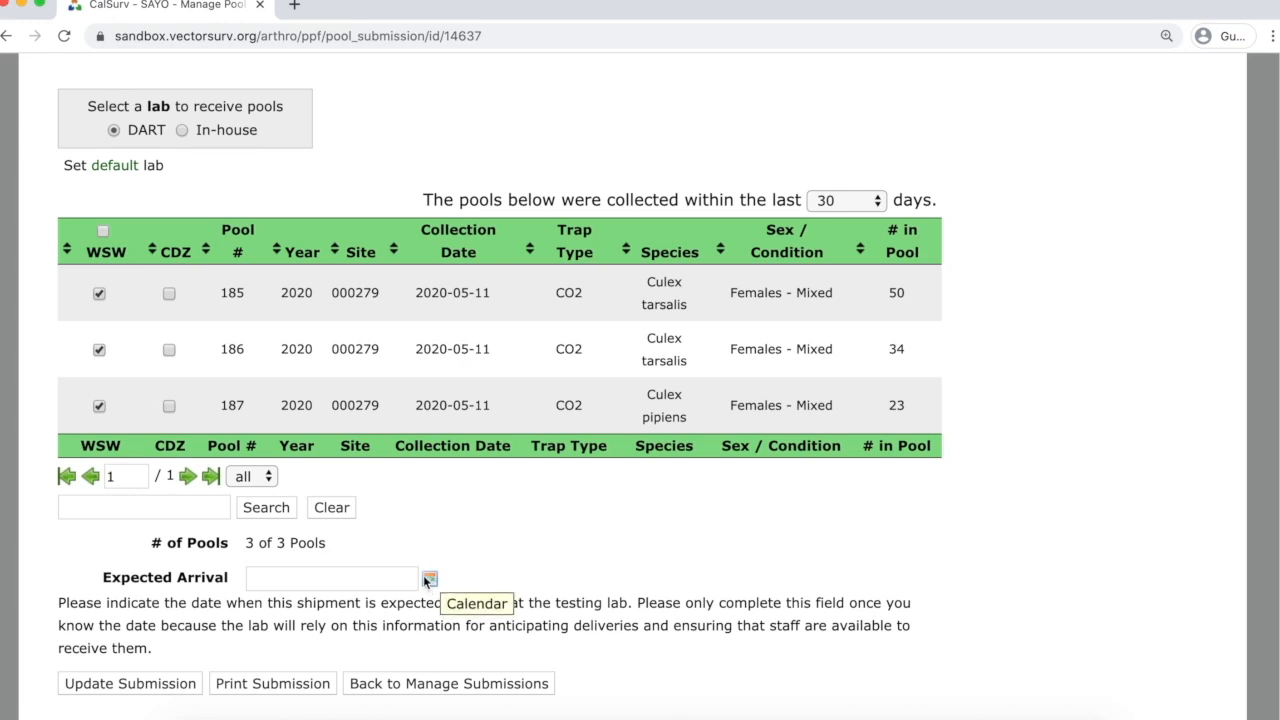
left_click(428, 578)
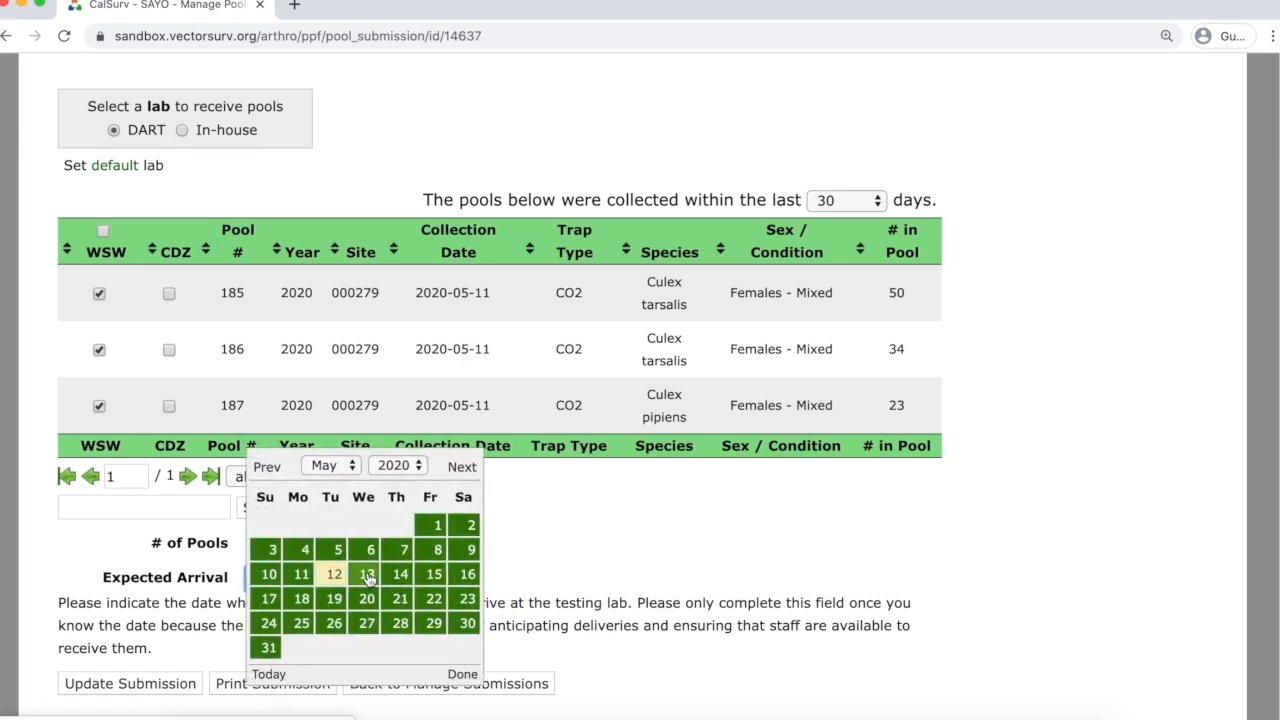
left_click(367, 573)
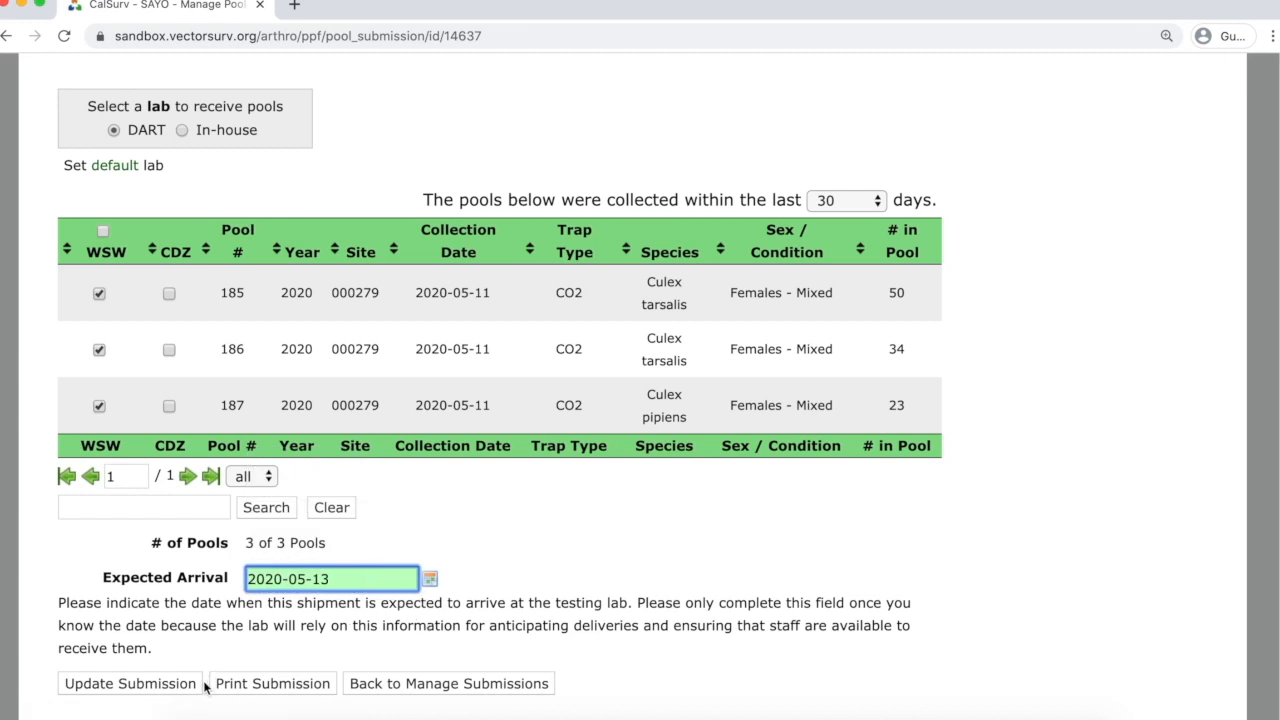
left_click(170, 685)
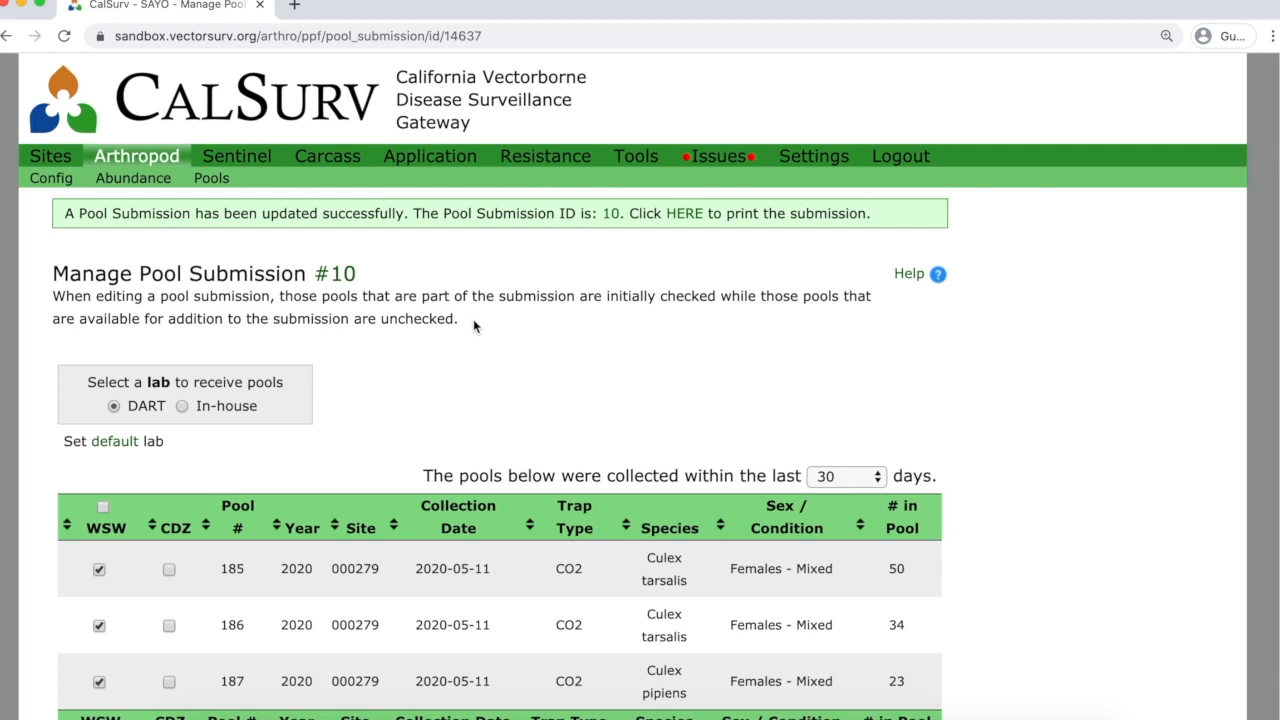
left_click(210, 178)
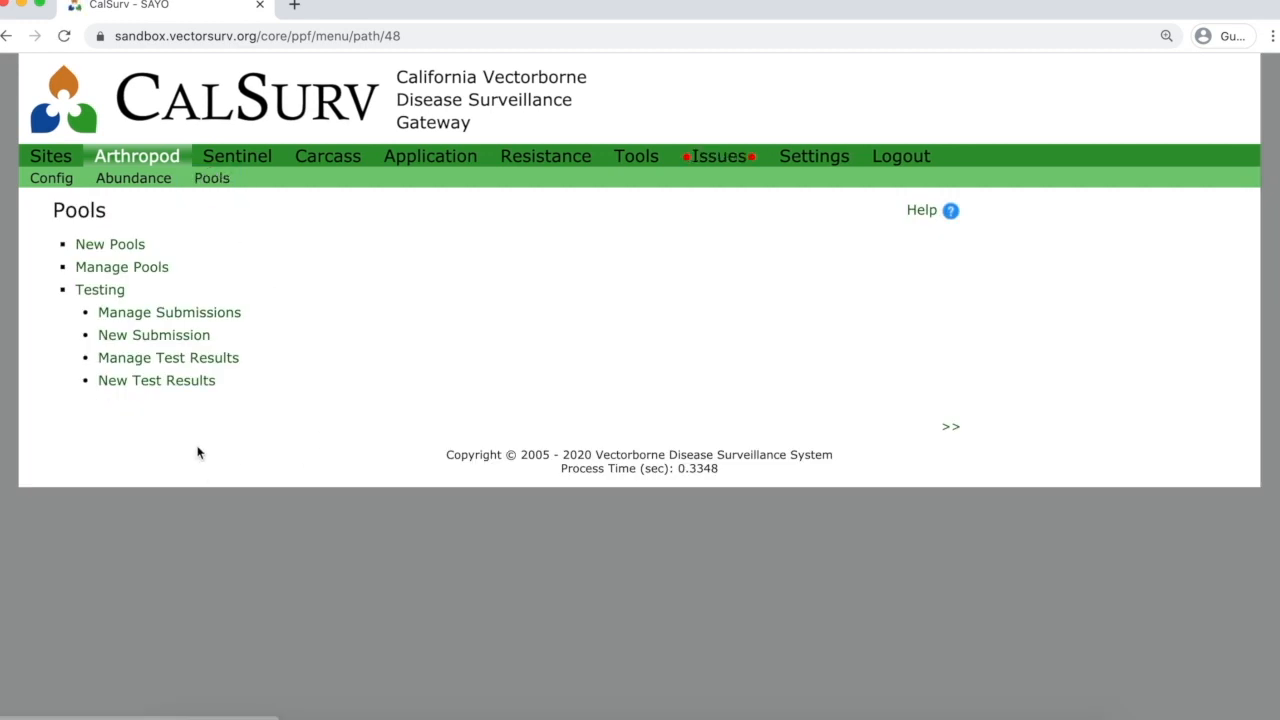
Verify submission 10 lists arrival 2020-05-13, then start a New Test Results entry.
left_click(185, 314)
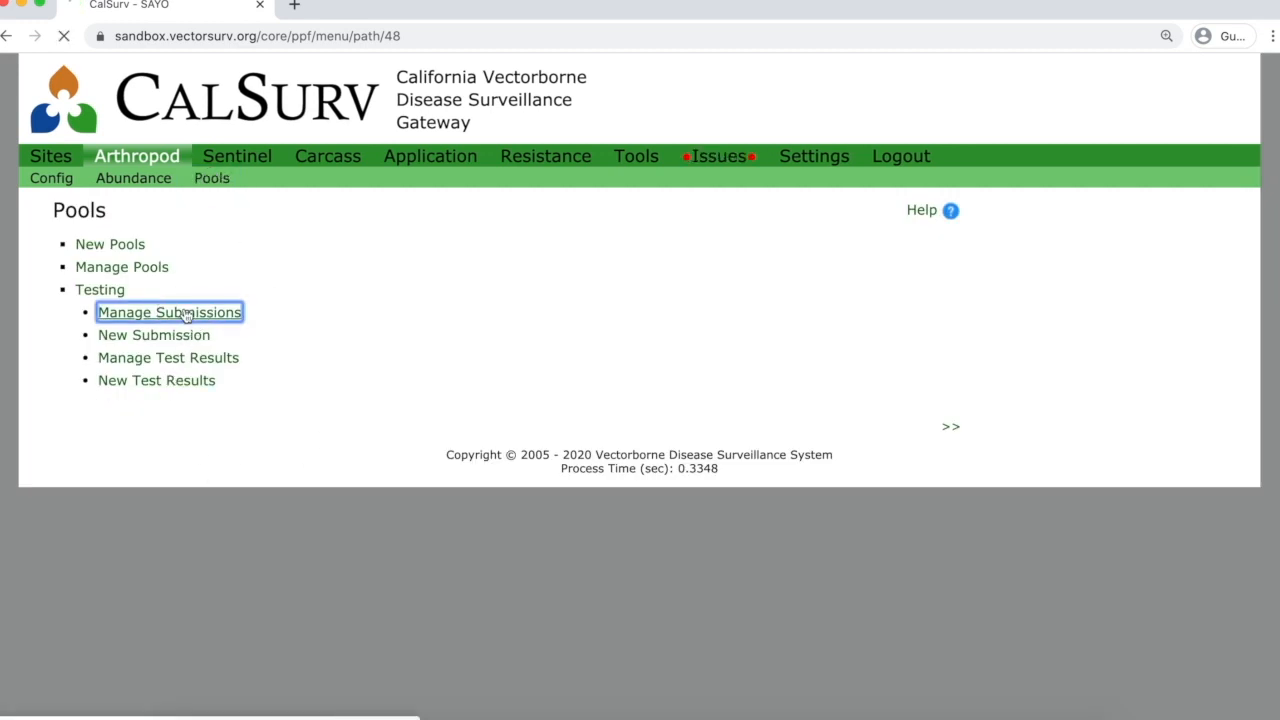
scroll(625, 566, "down", 1)
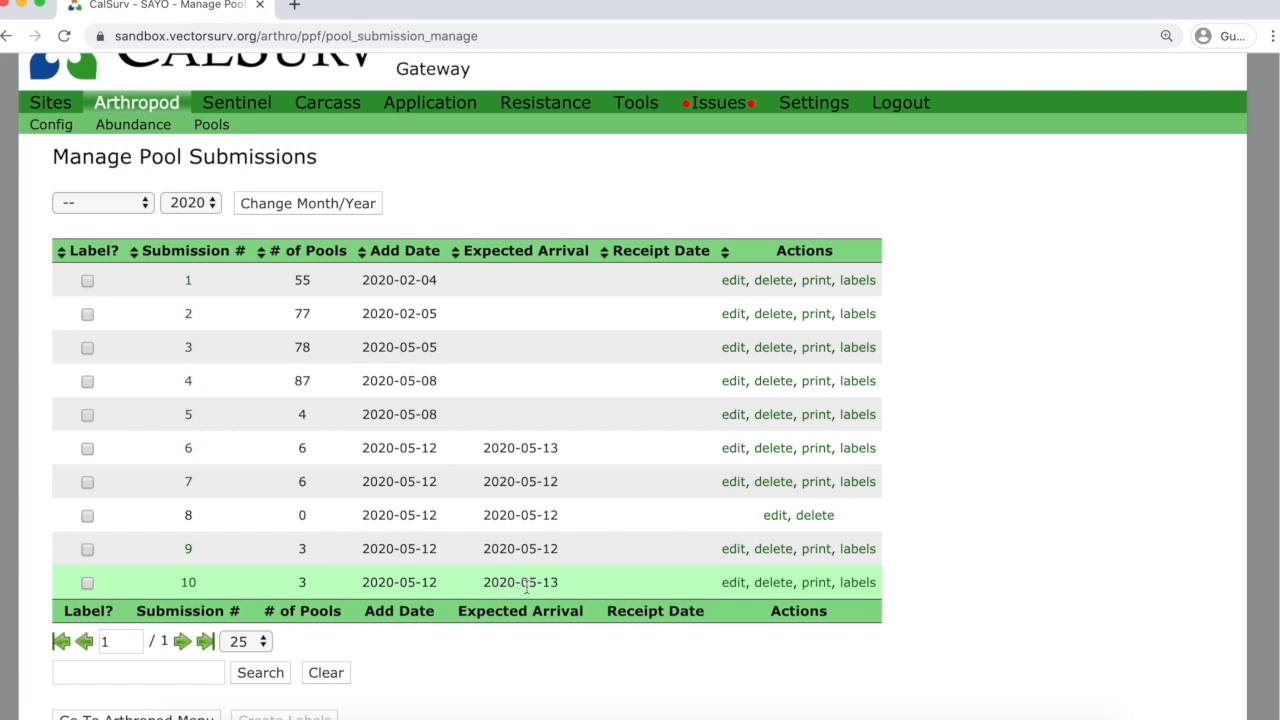
scroll(526, 585, "up", 1)
left_click(213, 181)
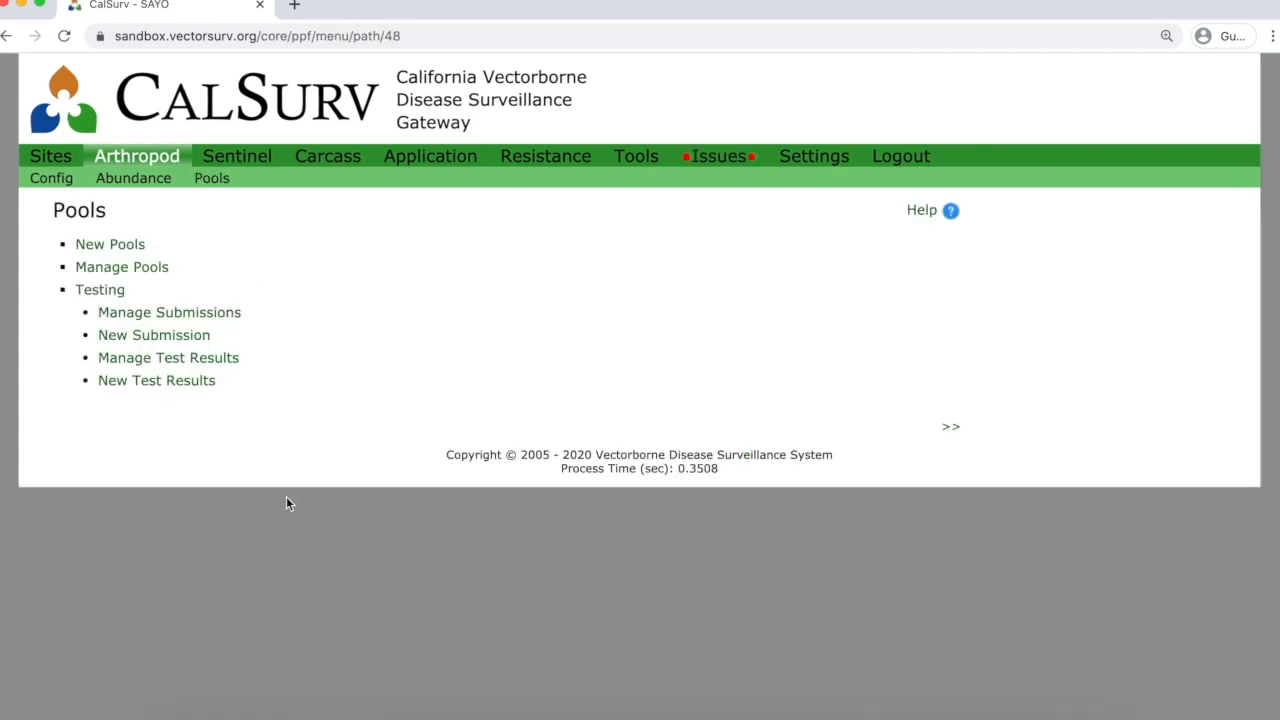
left_click(177, 389)
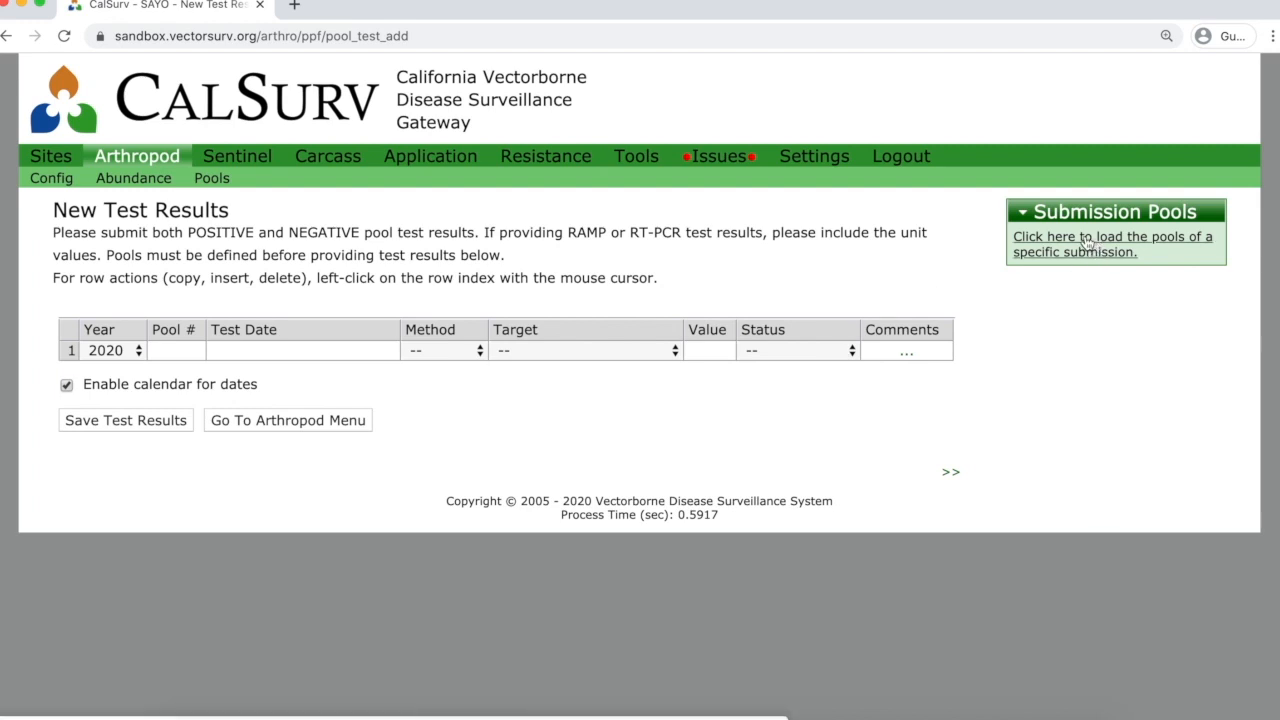
Choose submission 9 for loading pools, with test date 2020-05-14.
left_click(1087, 245)
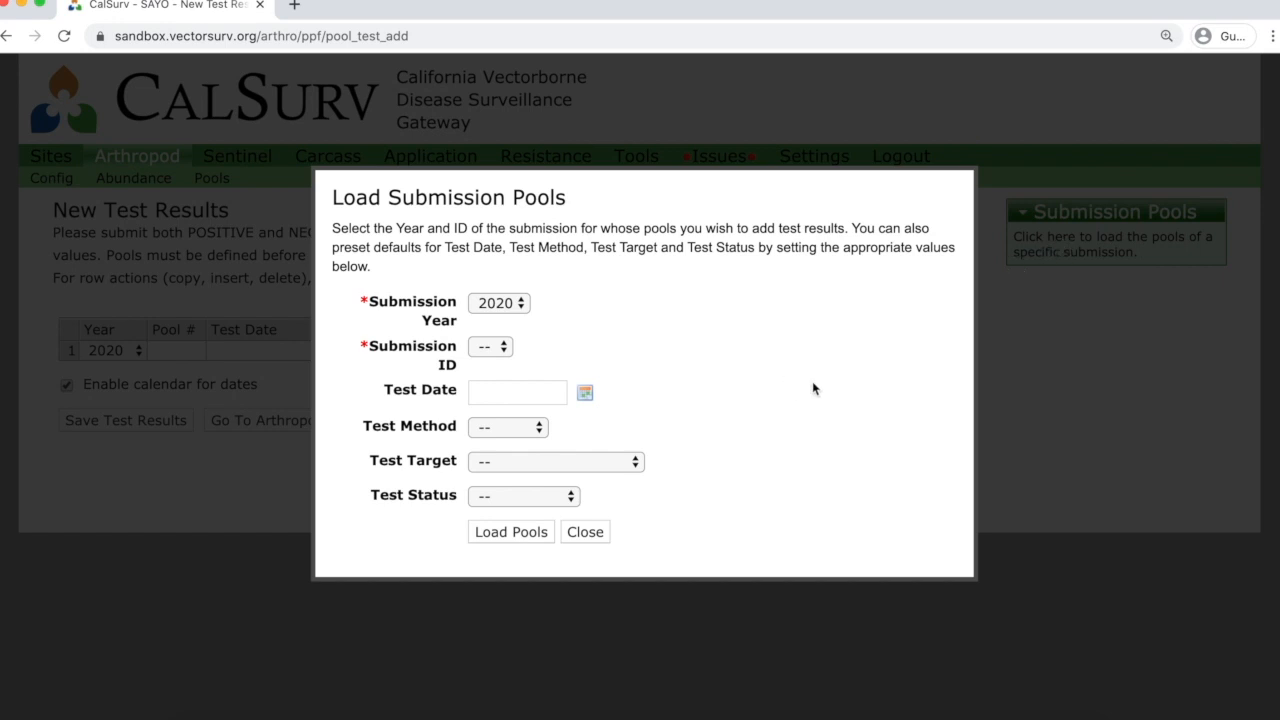
left_click(492, 349)
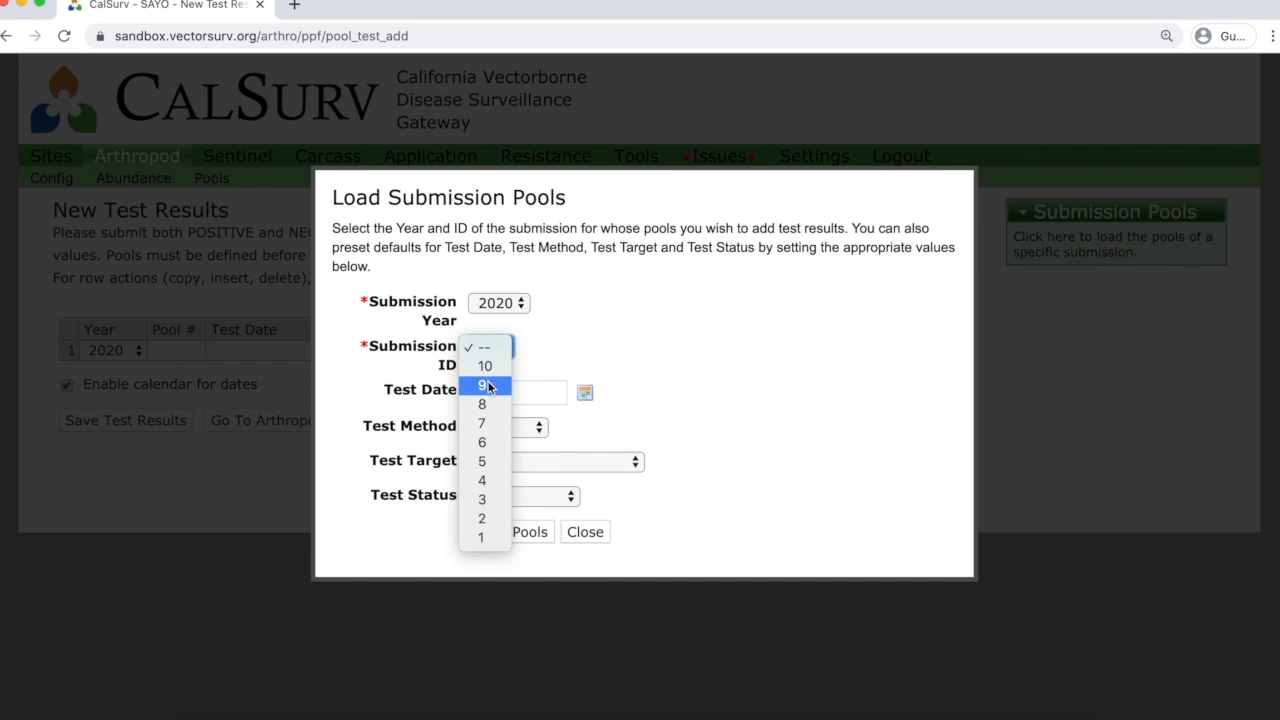
left_click(489, 386)
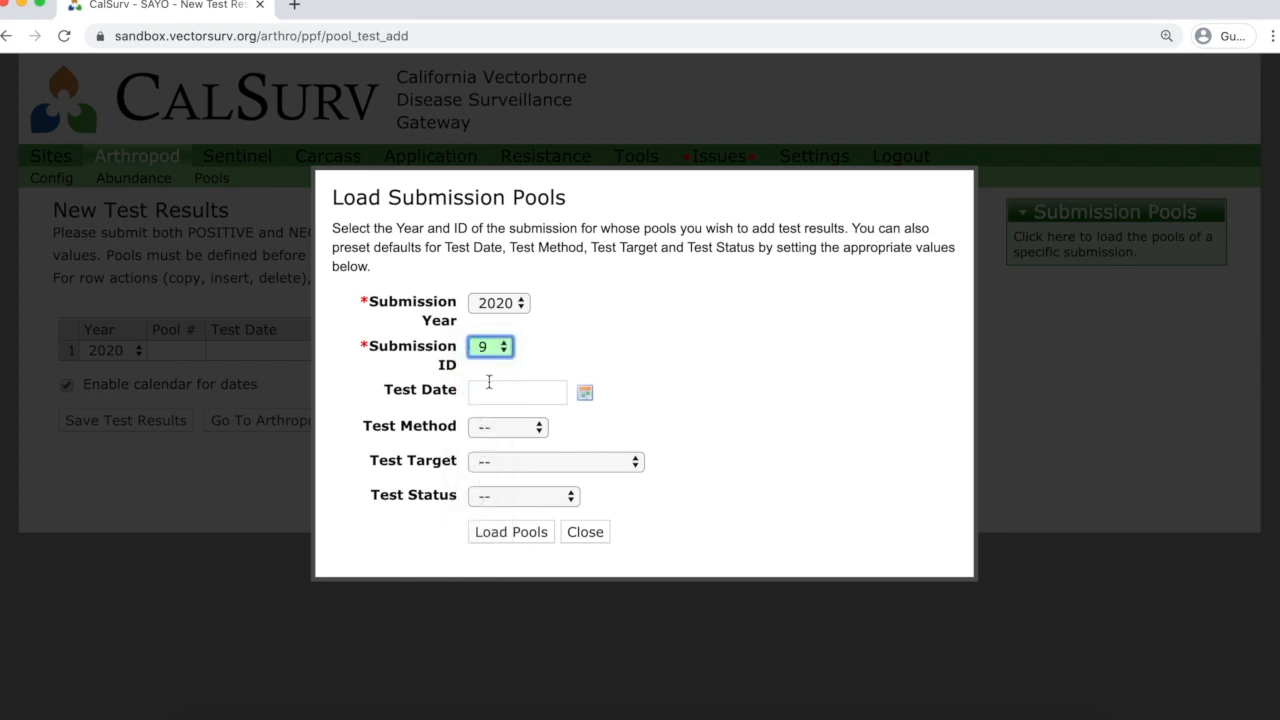
left_click(584, 393)
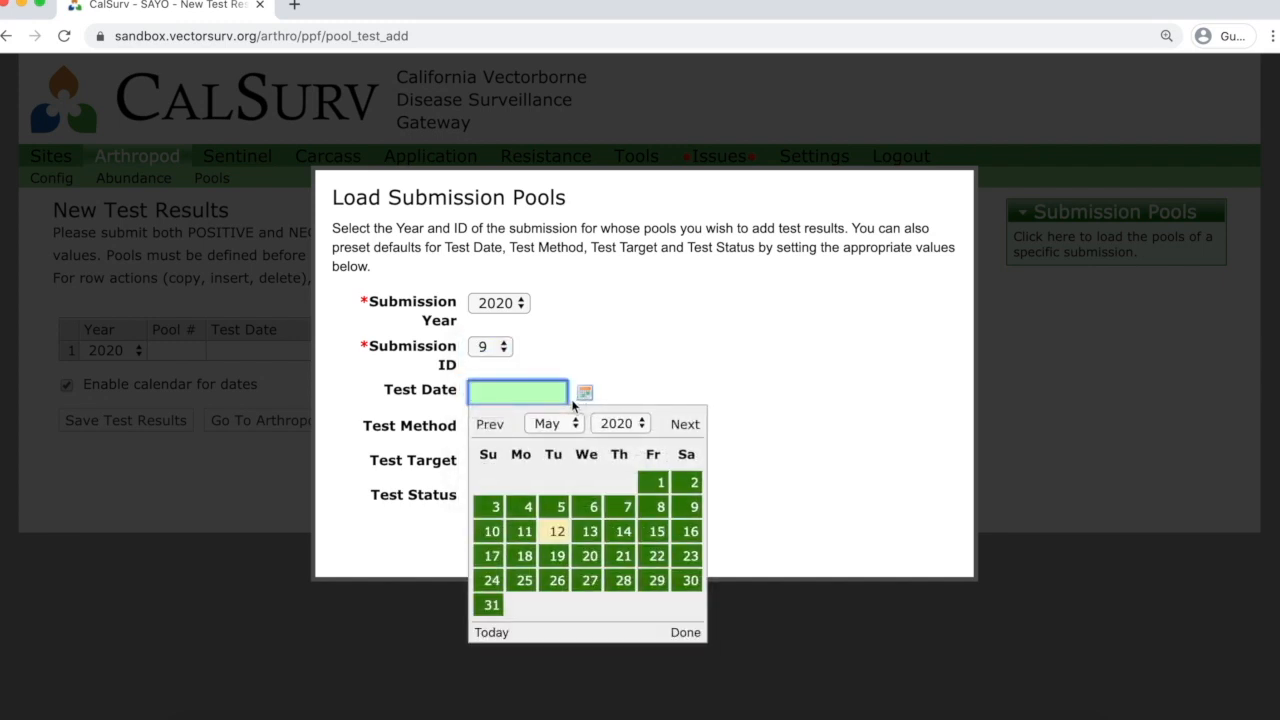
left_click(620, 531)
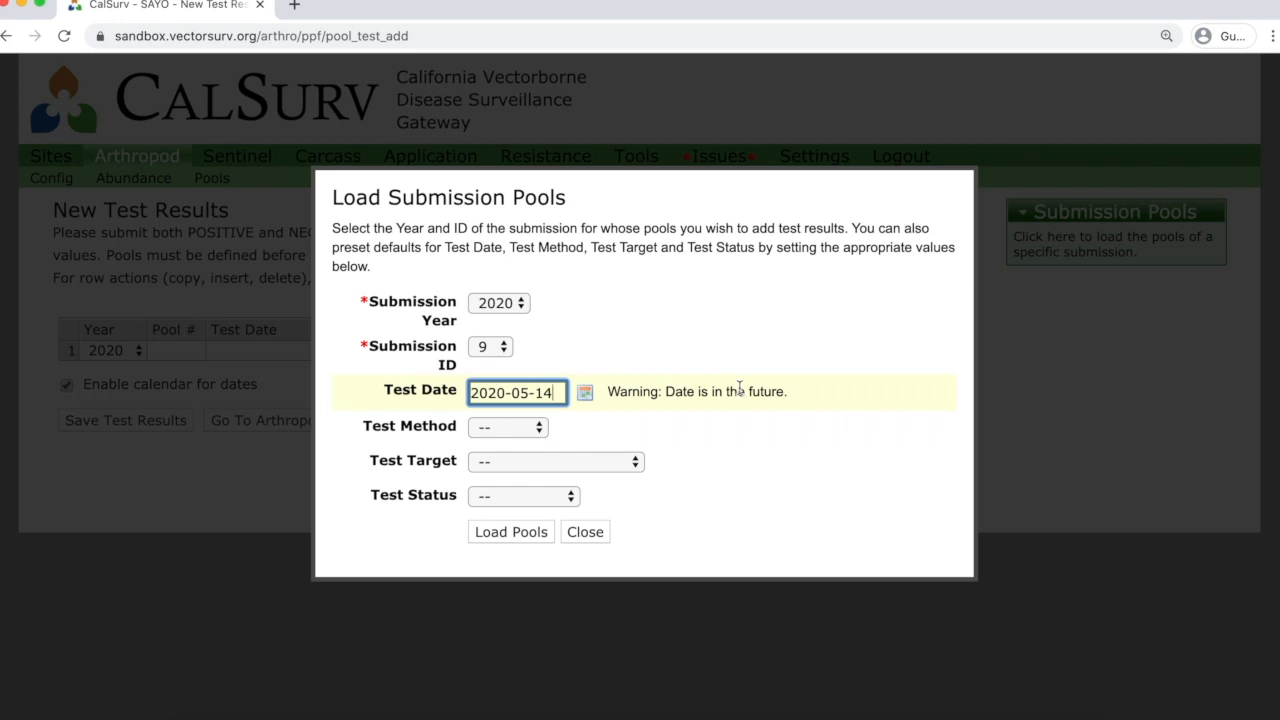
Default to RTPCR, target WNV + WEEV + SLEV and status Negative, then load submission 9's pools.
left_click(533, 427)
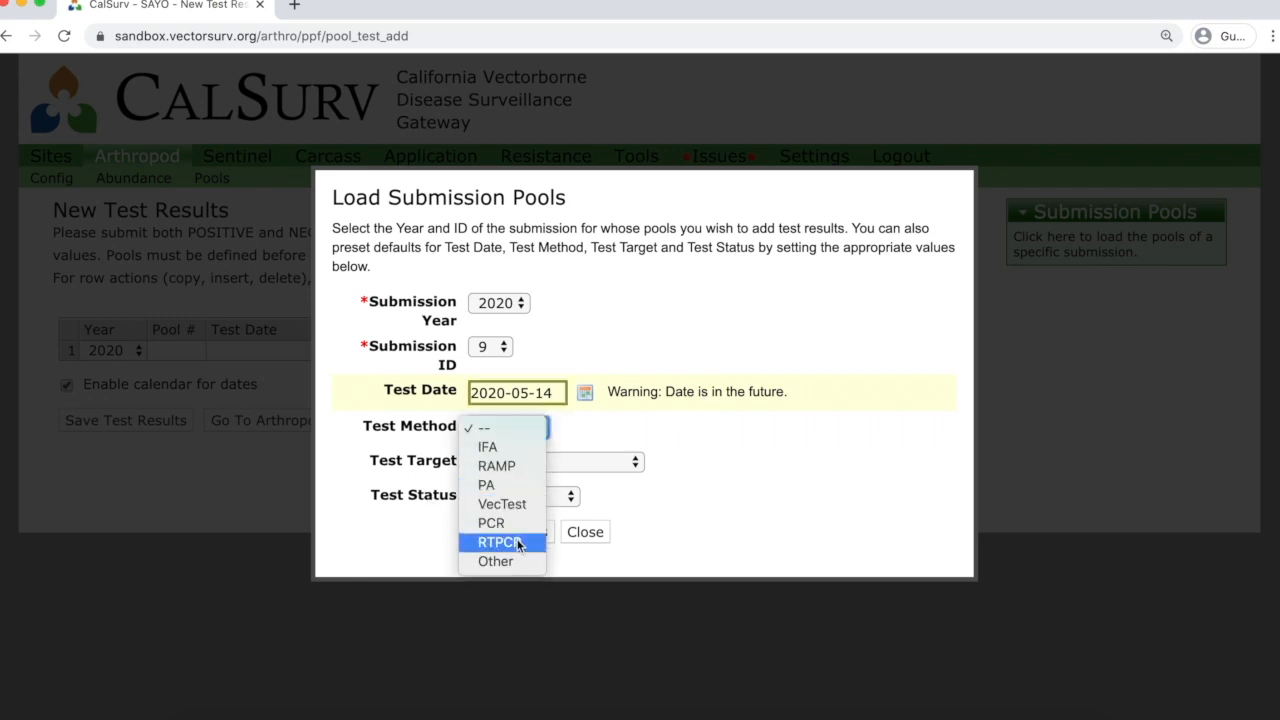
left_click(518, 545)
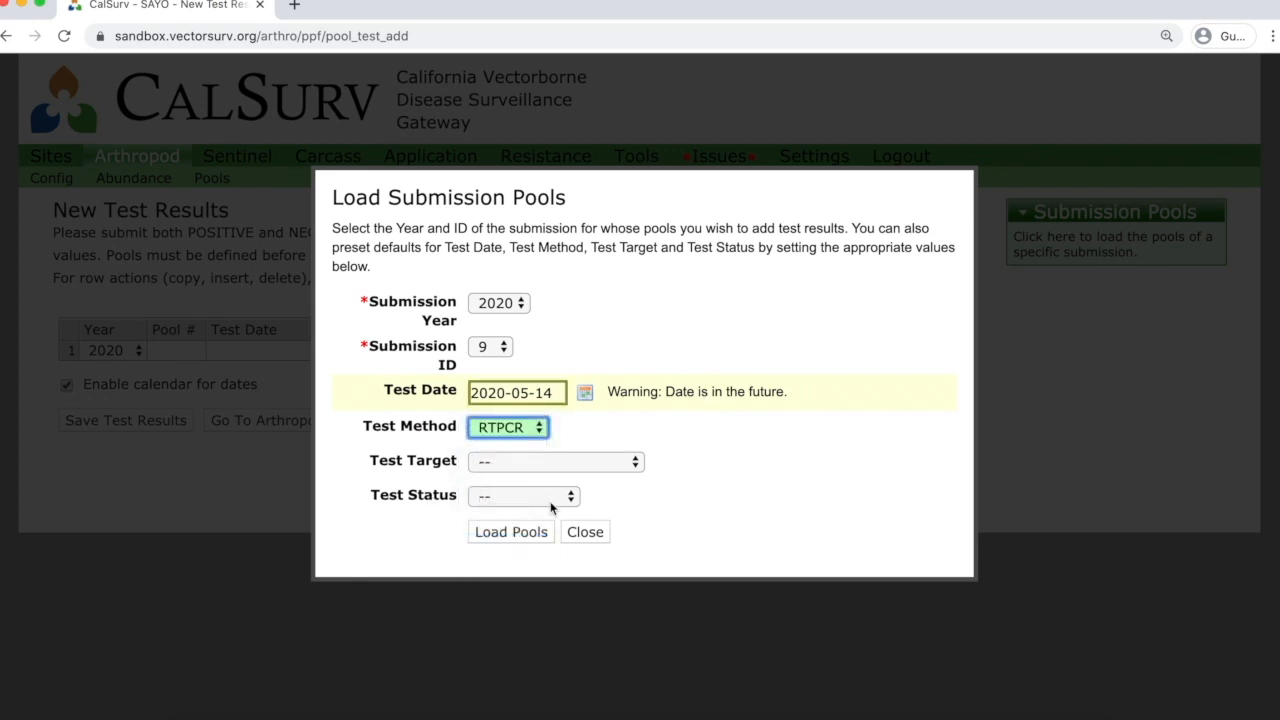
left_click(621, 464)
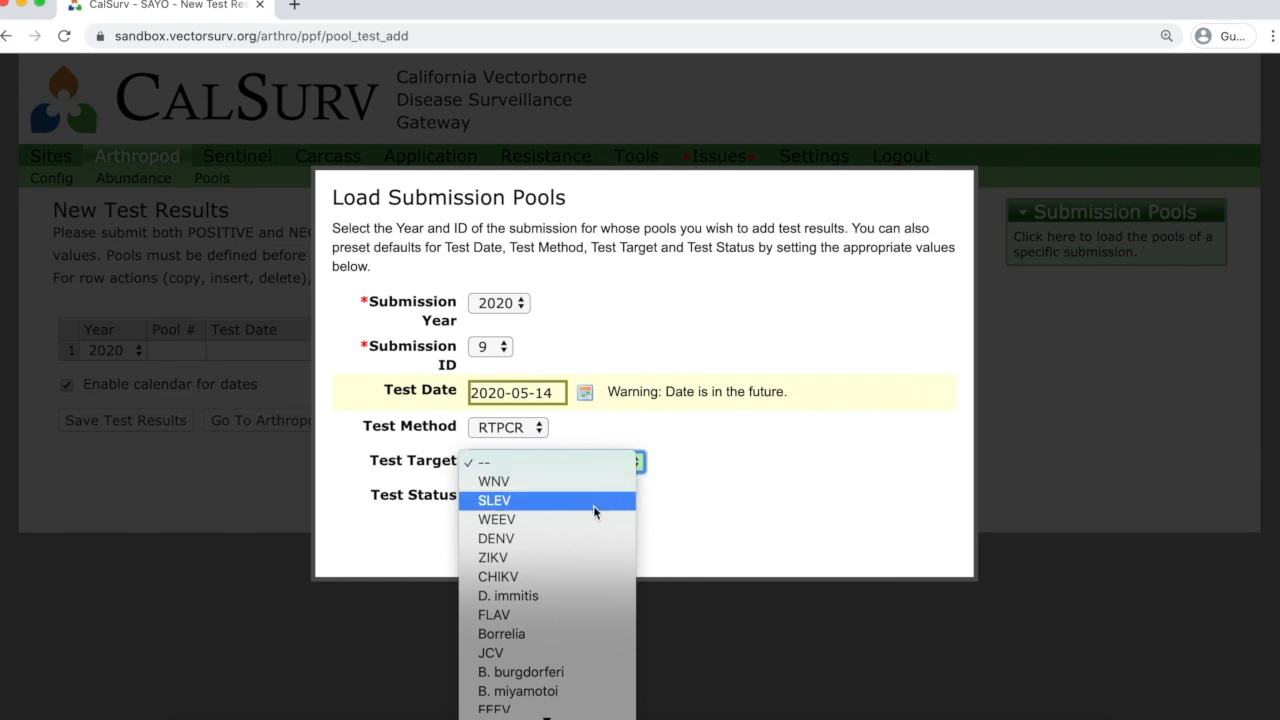
scroll(593, 512, "down", 5)
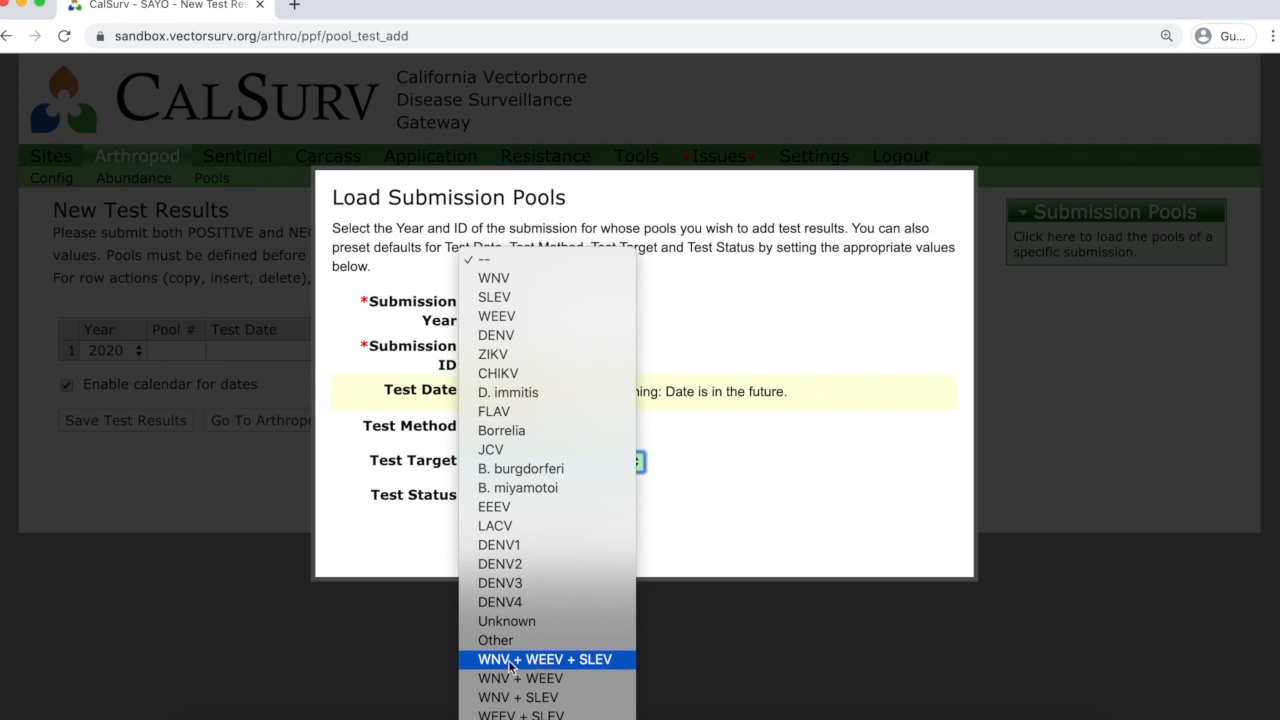
left_click(590, 662)
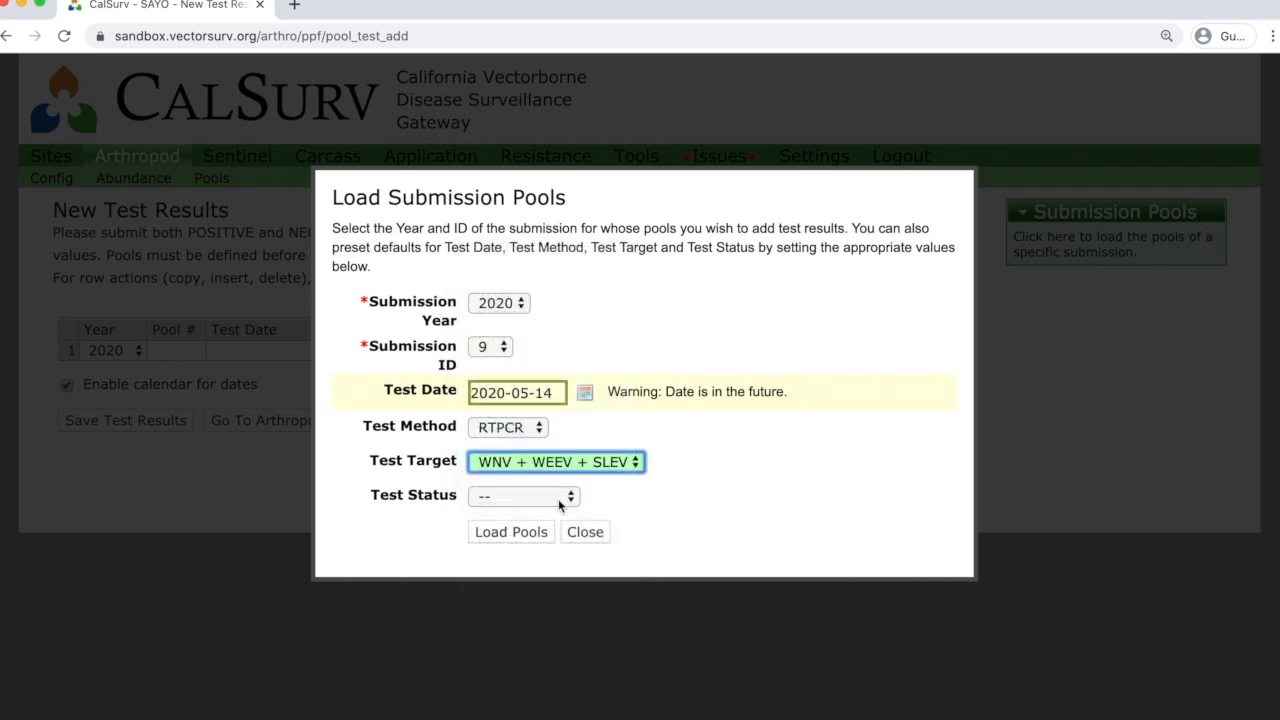
left_click(561, 500)
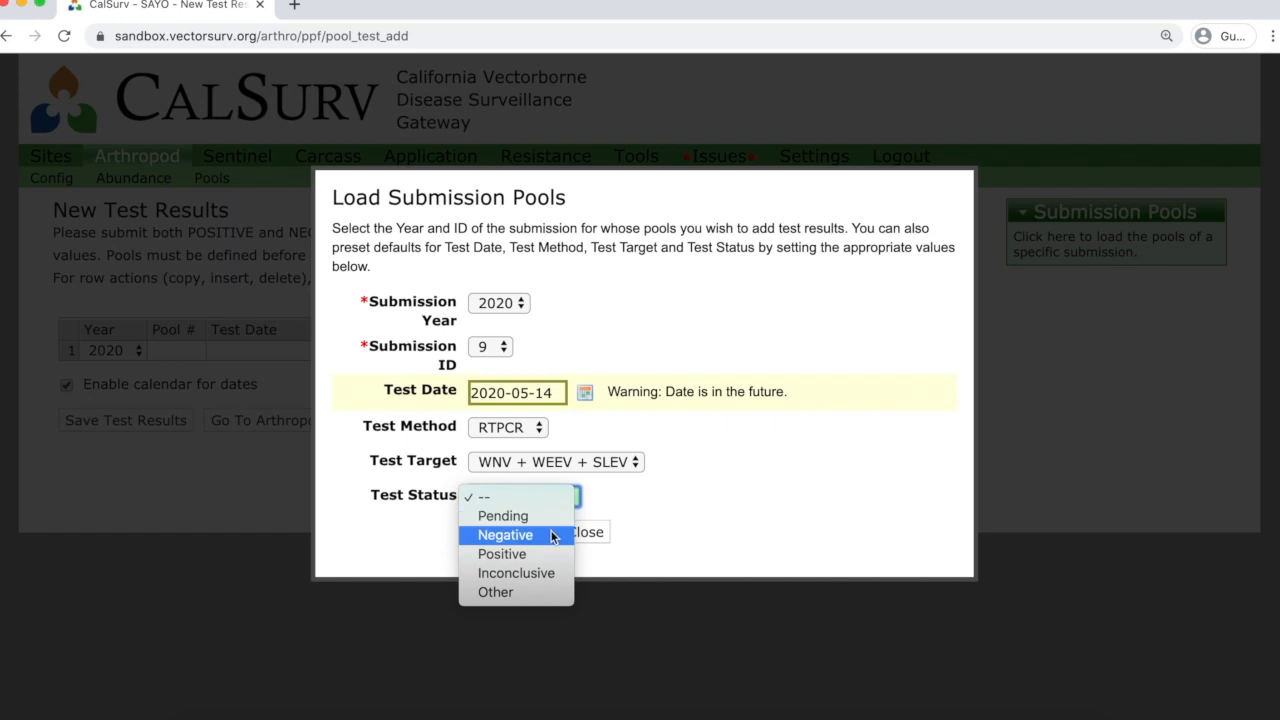
left_click(541, 536)
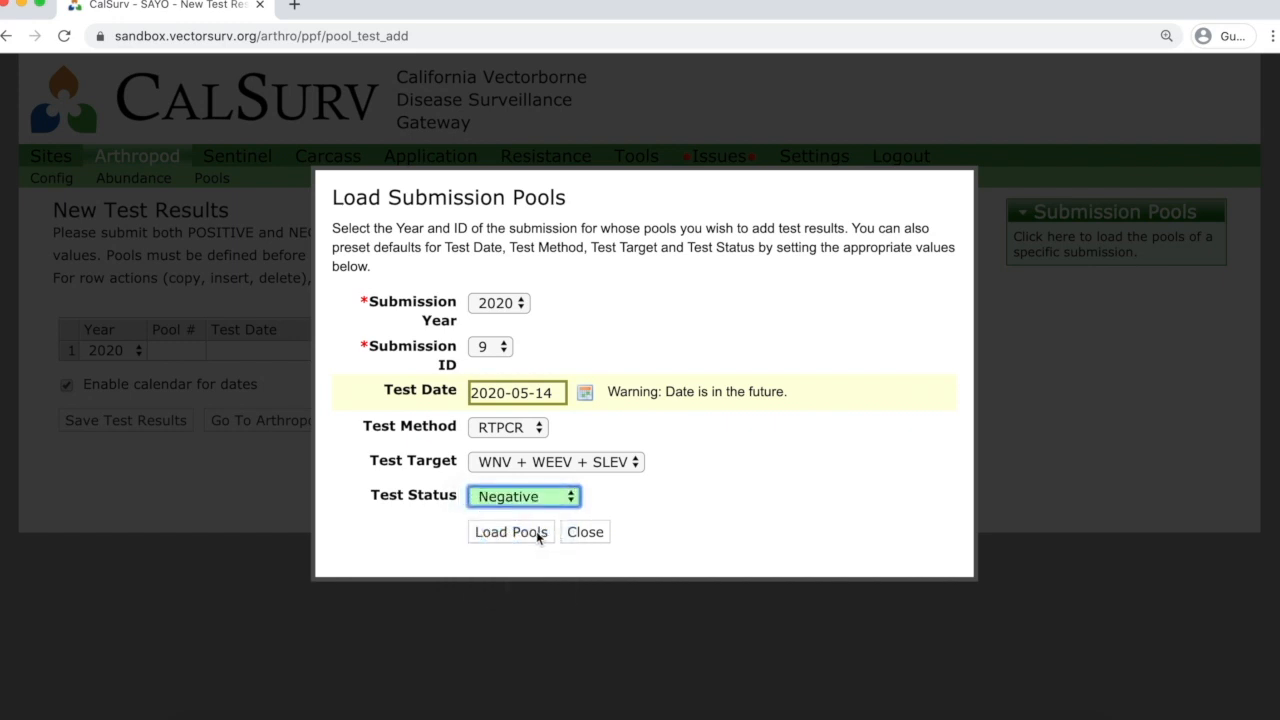
left_click(528, 537)
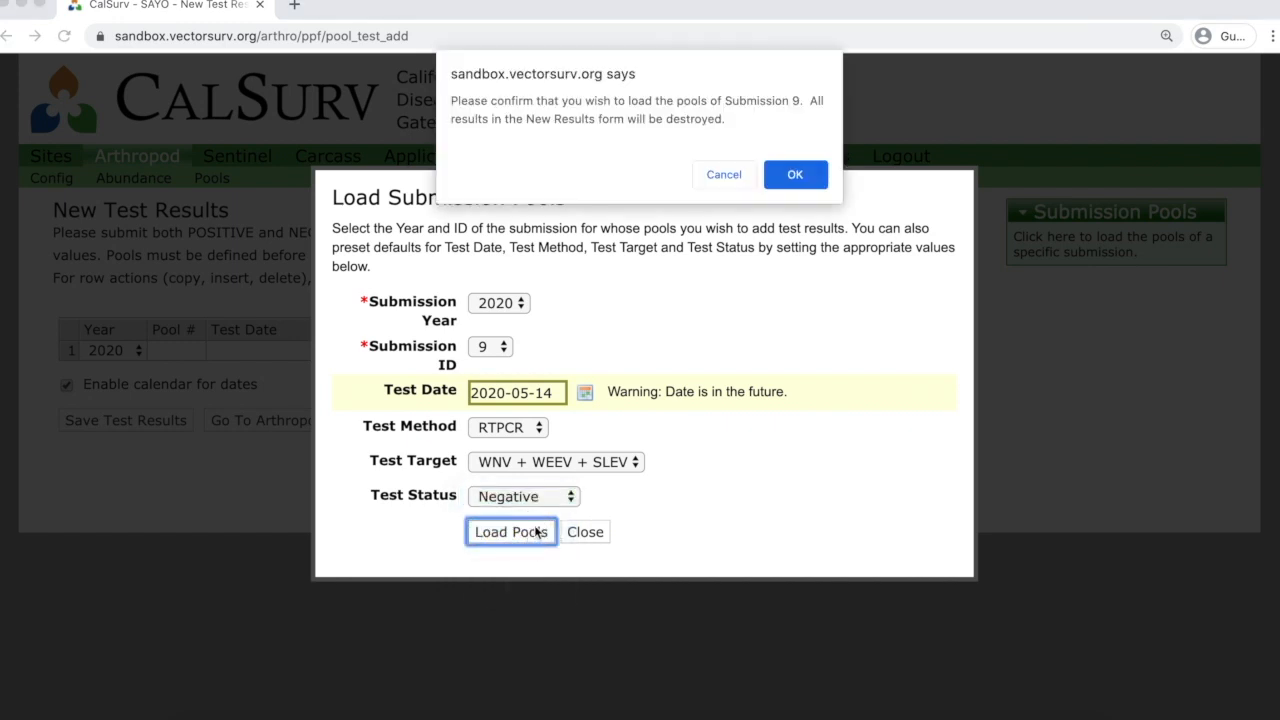
left_click(790, 178)
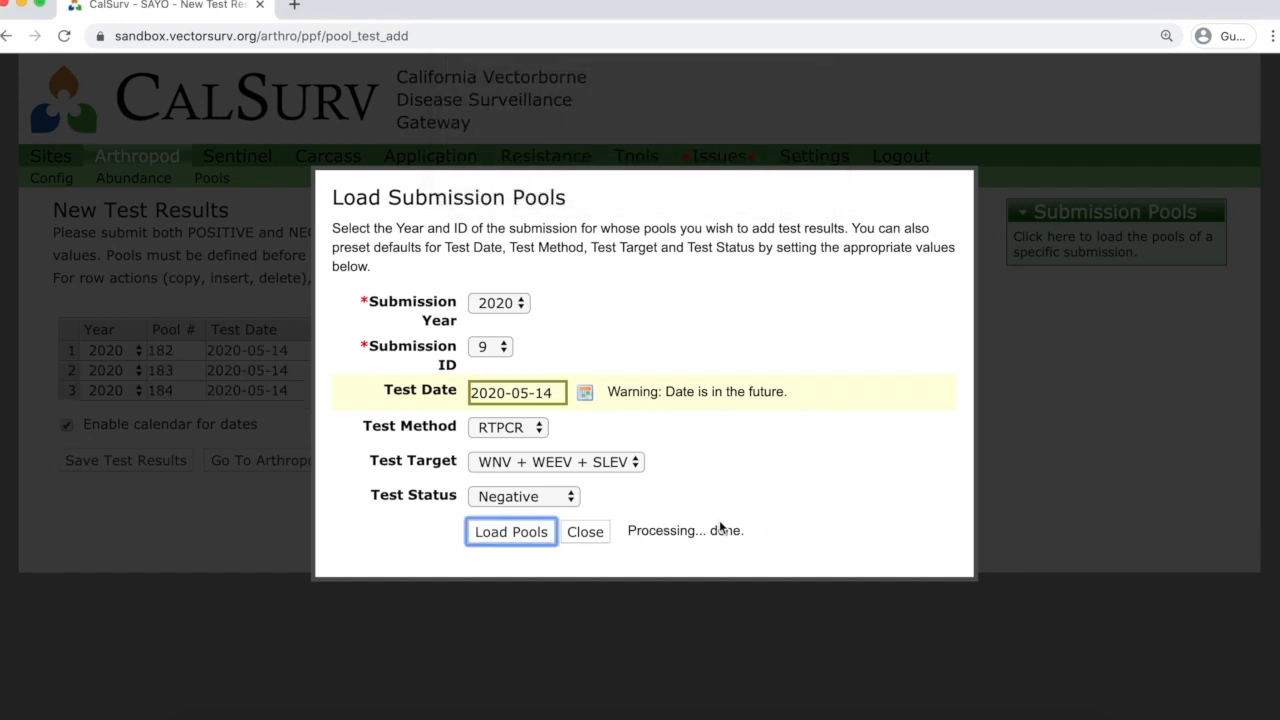
Change pool 184's row 3 target to WEEV + SLEV.
left_click(594, 535)
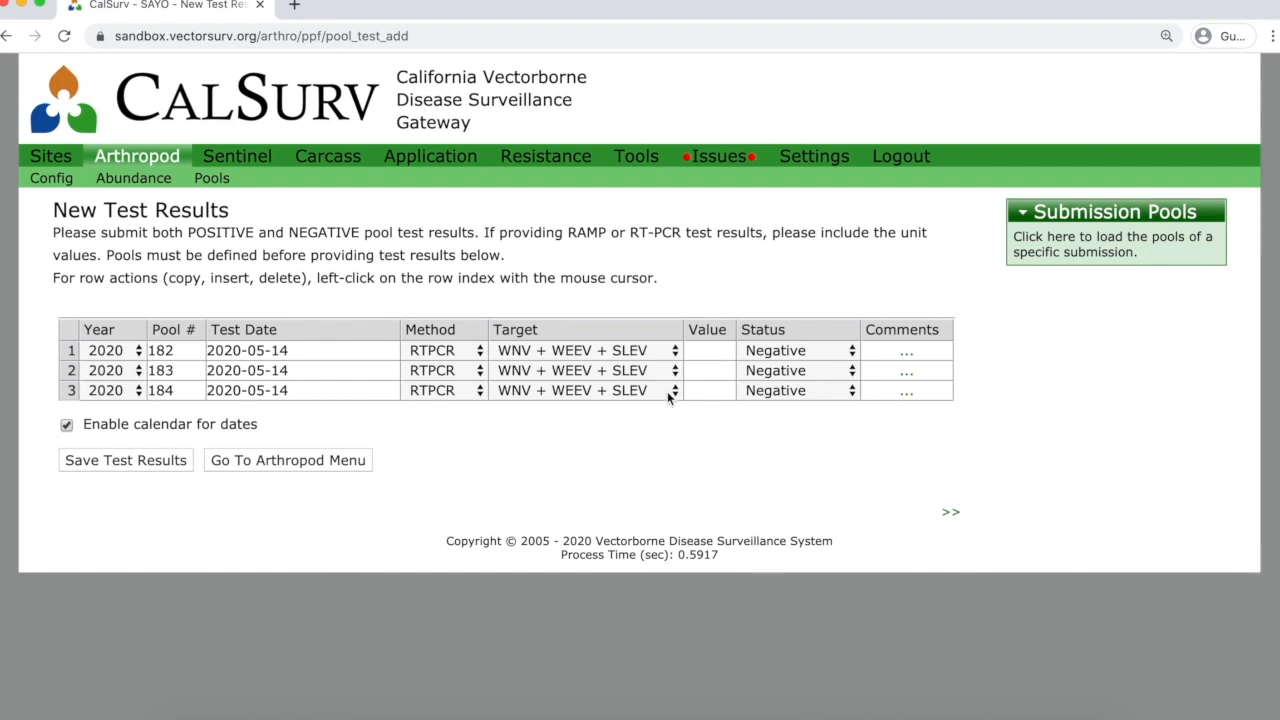
left_click(668, 392)
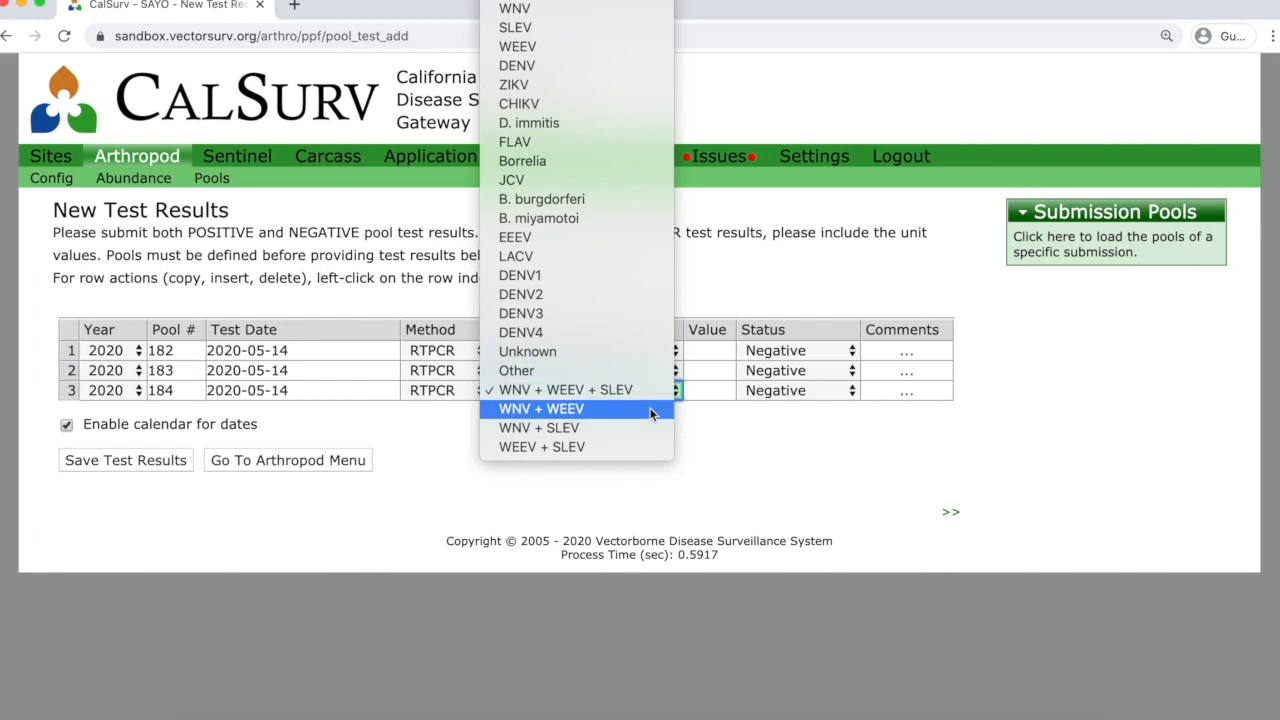
left_click(617, 447)
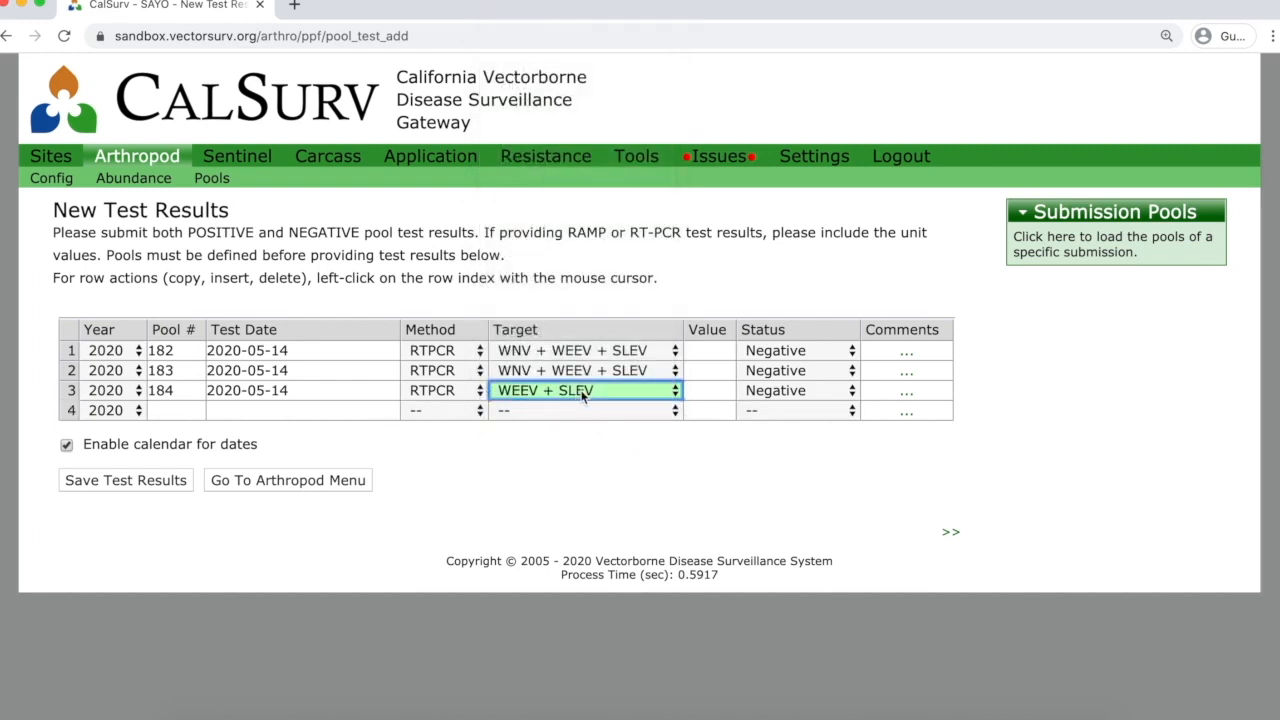
Copy row 3 into row 4 as a WNV Positive result and save the test results.
left_click(72, 409)
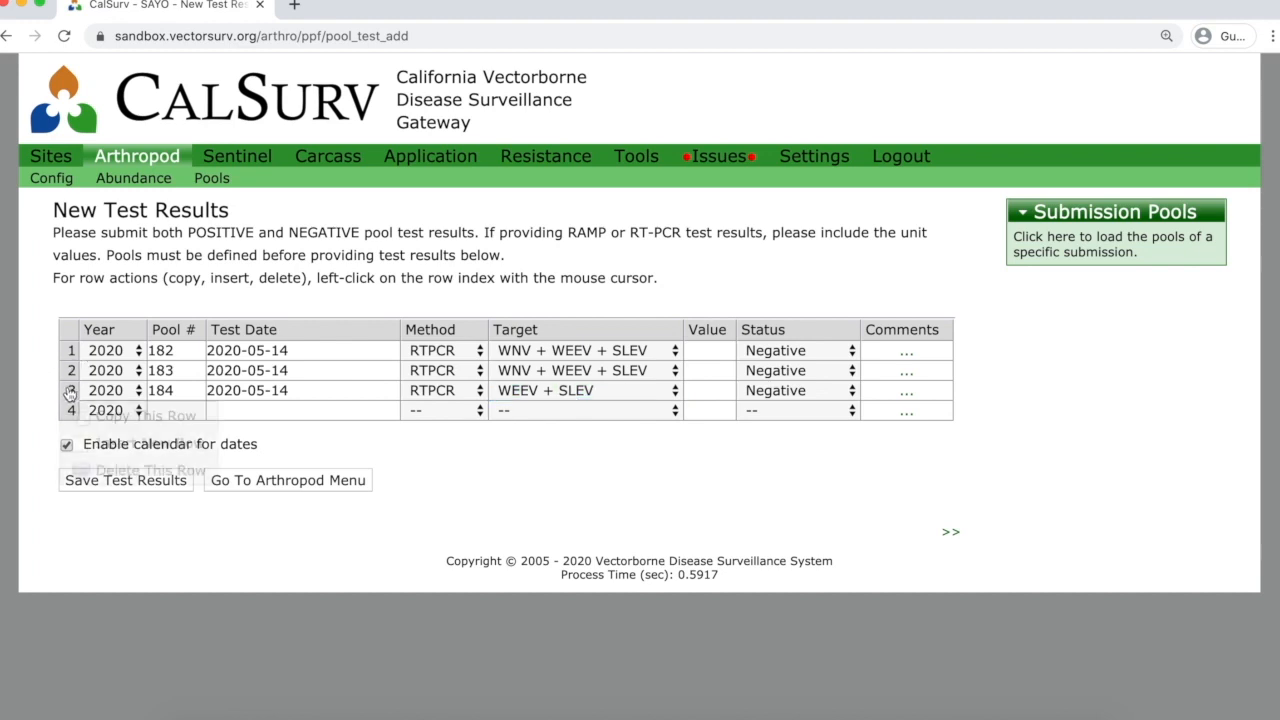
left_click(88, 418)
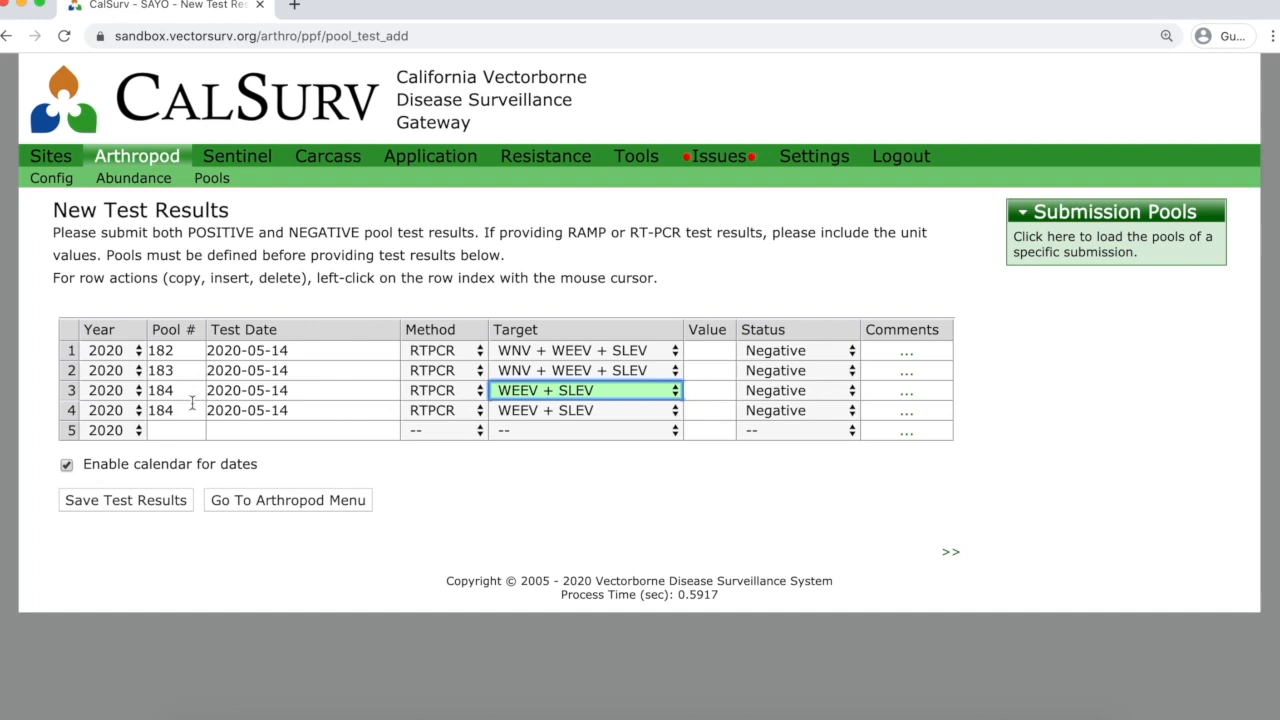
left_click(667, 410)
scroll(583, 314, "up", 1)
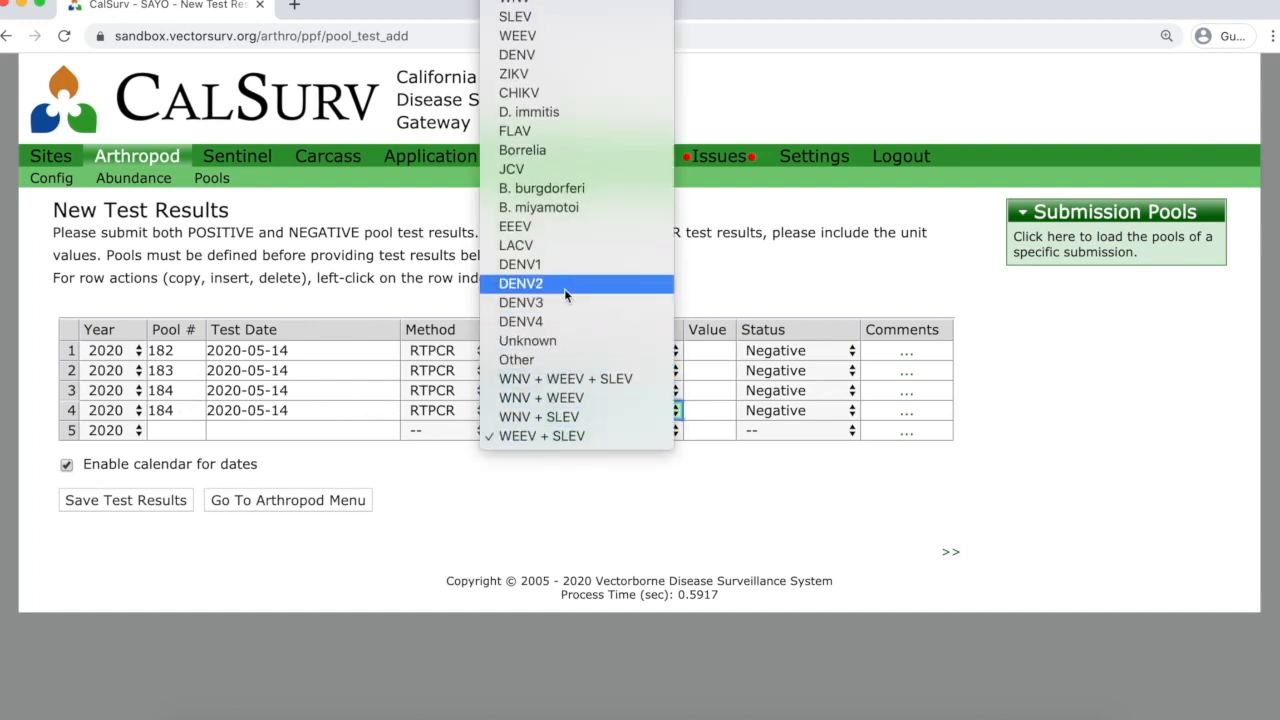
left_click(534, 3)
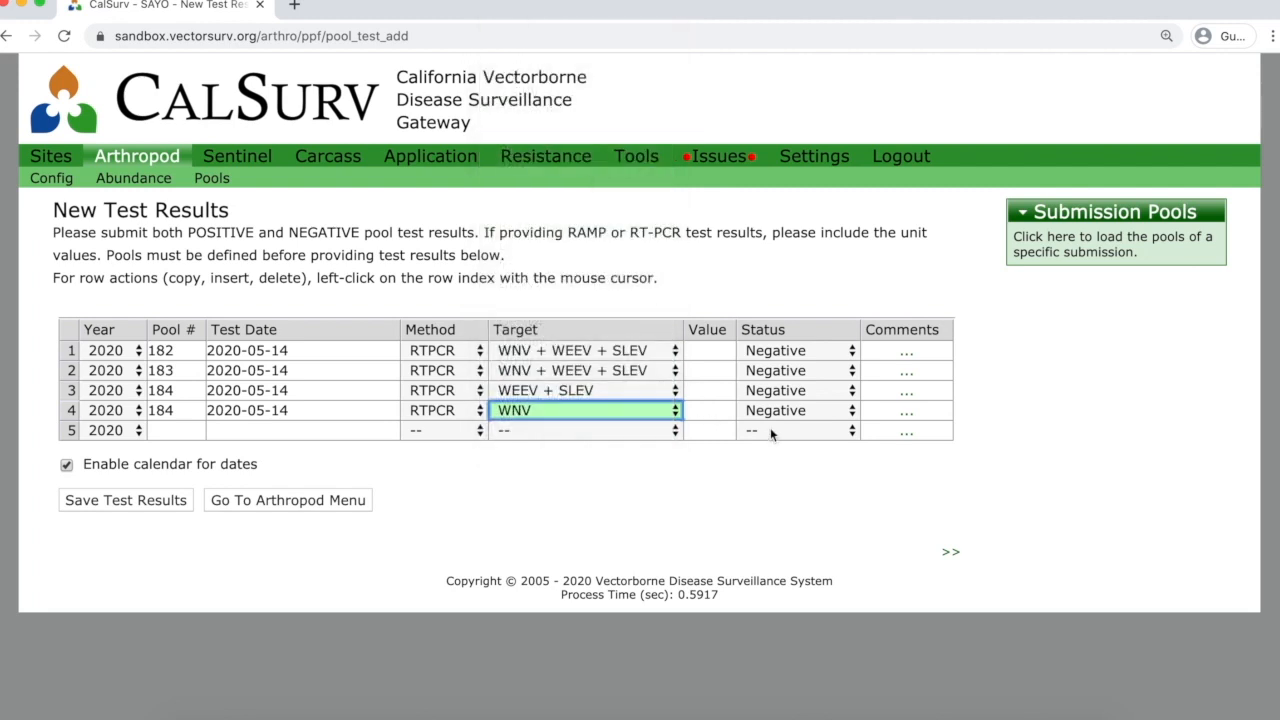
left_click(797, 412)
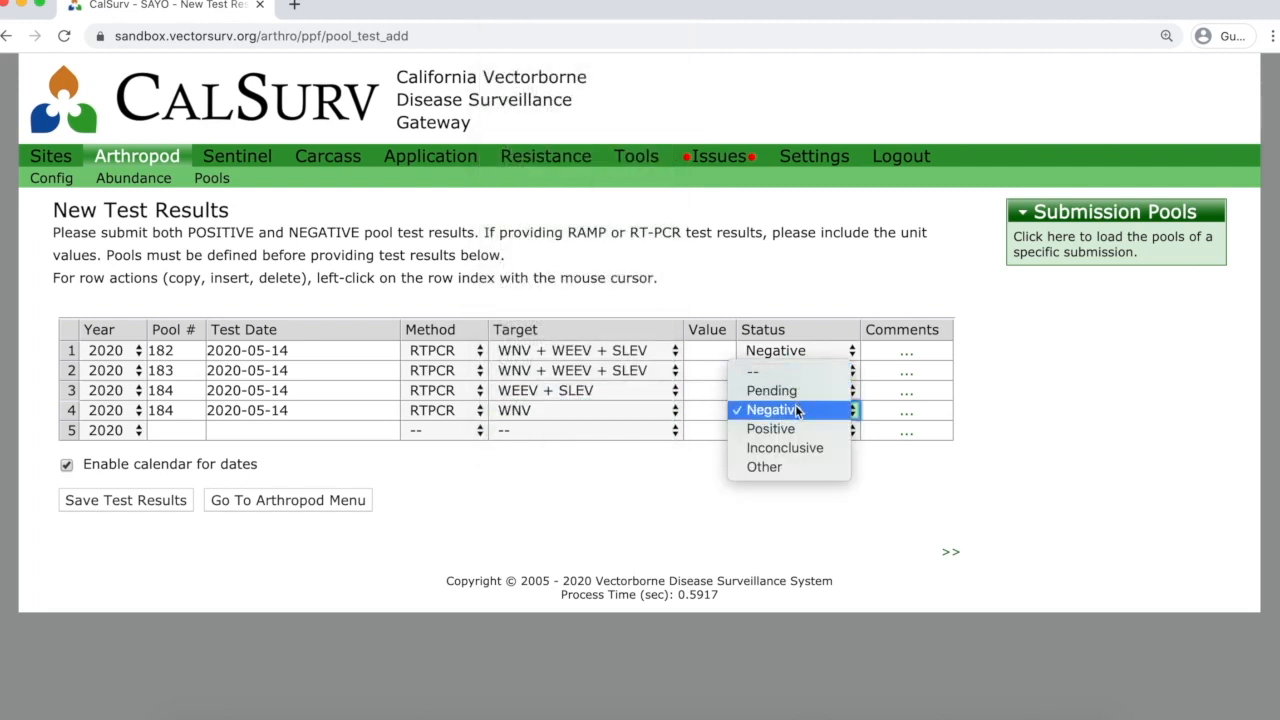
left_click(791, 428)
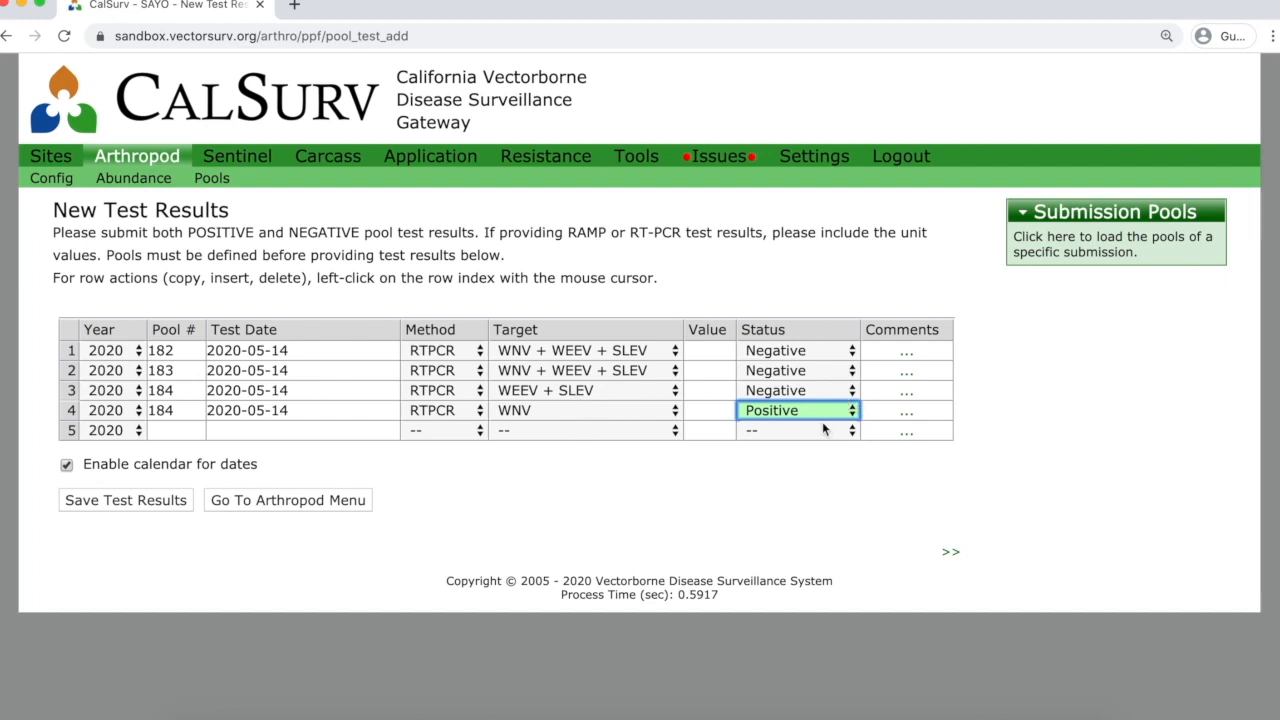
left_click(149, 505)
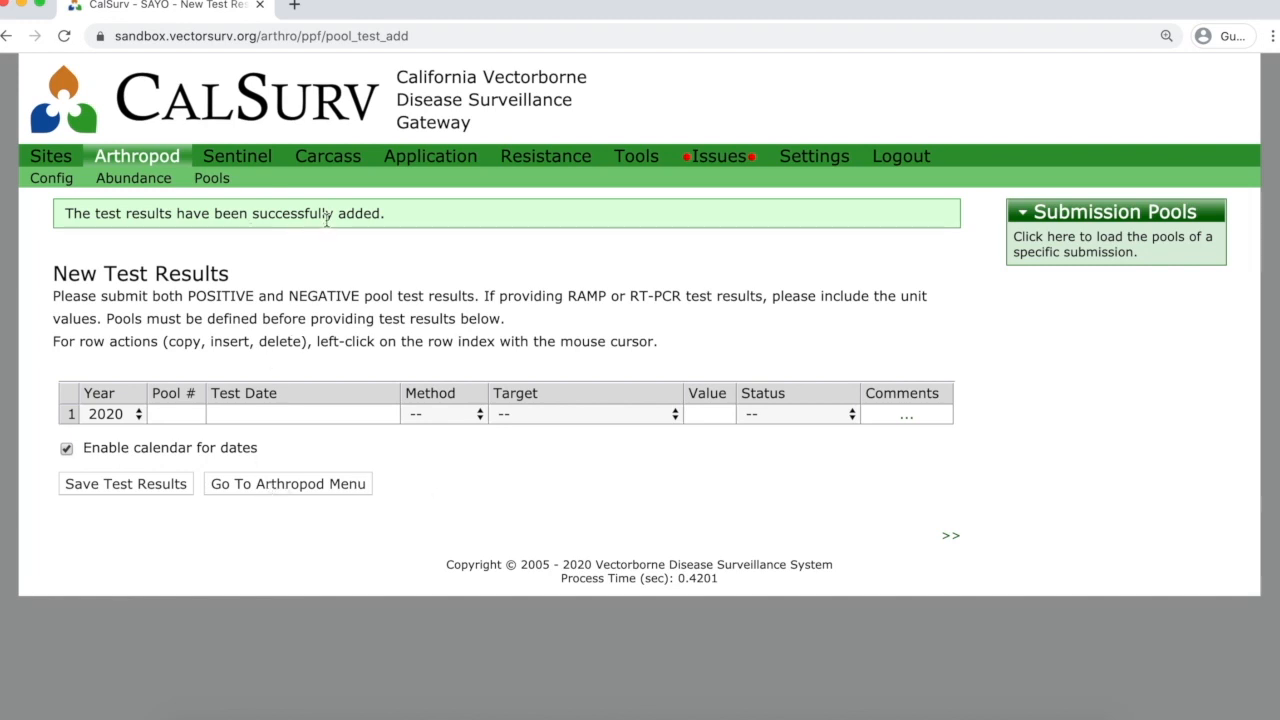
Sort Manage Test Results by pool number and page through to pool 184 from site 000279.
left_click(214, 184)
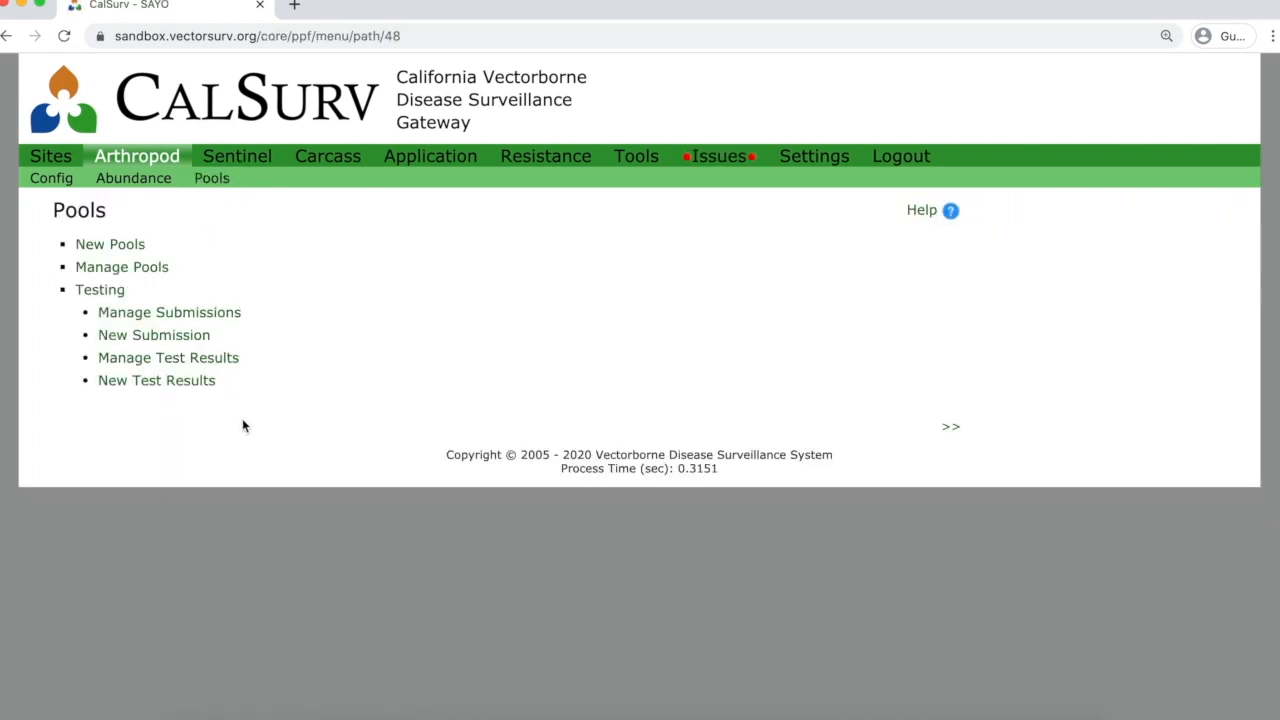
left_click(200, 360)
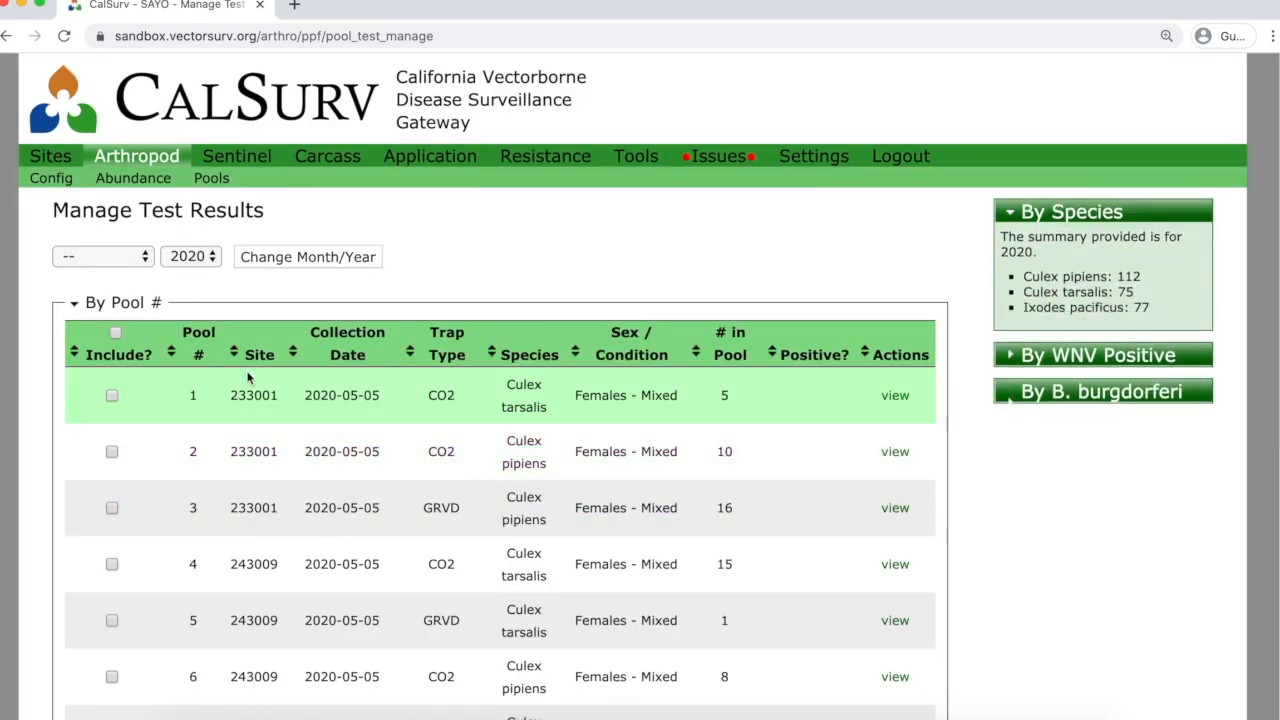
left_click(190, 340)
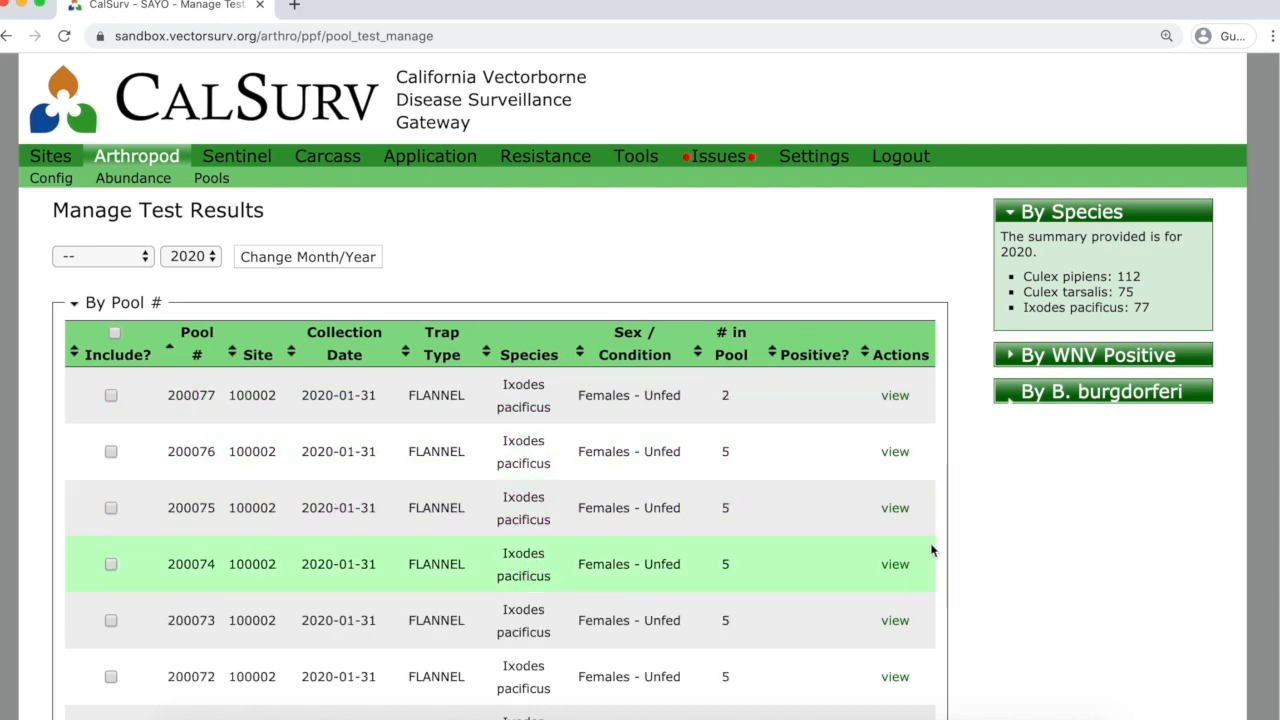
scroll(924, 563, "down", 5)
scroll(904, 534, "down", 14)
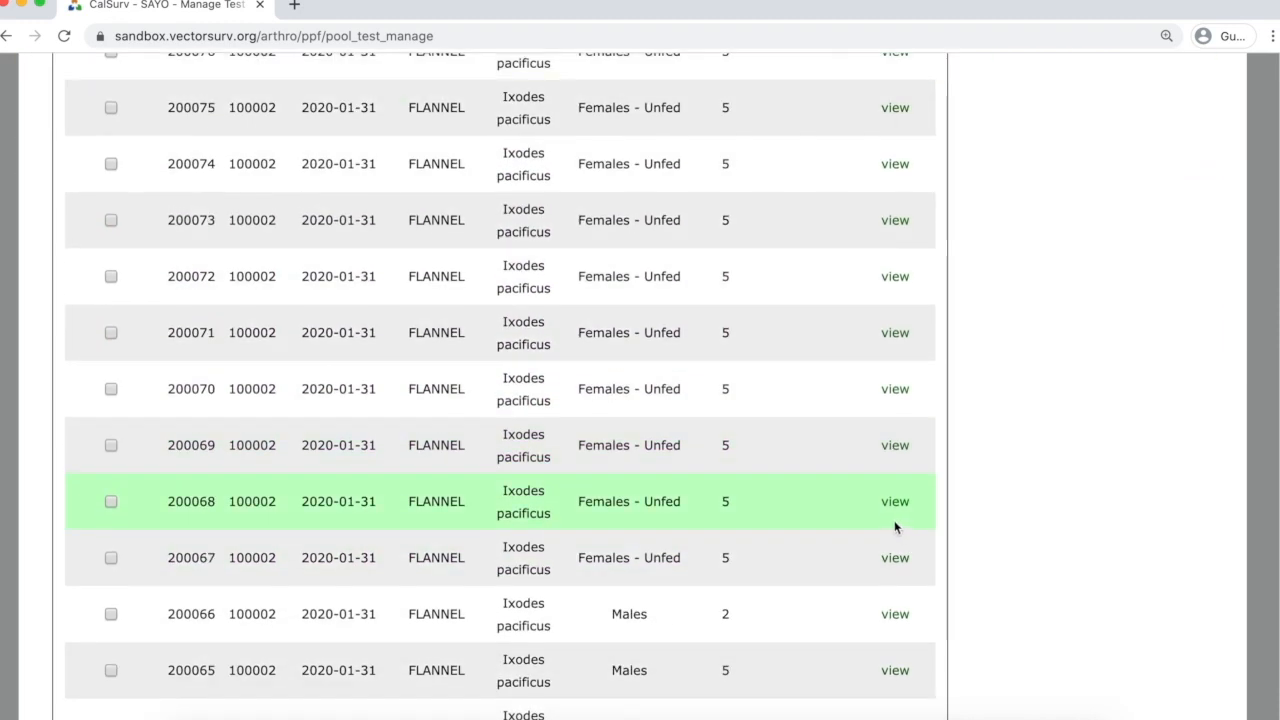
scroll(485, 437, "down", 4)
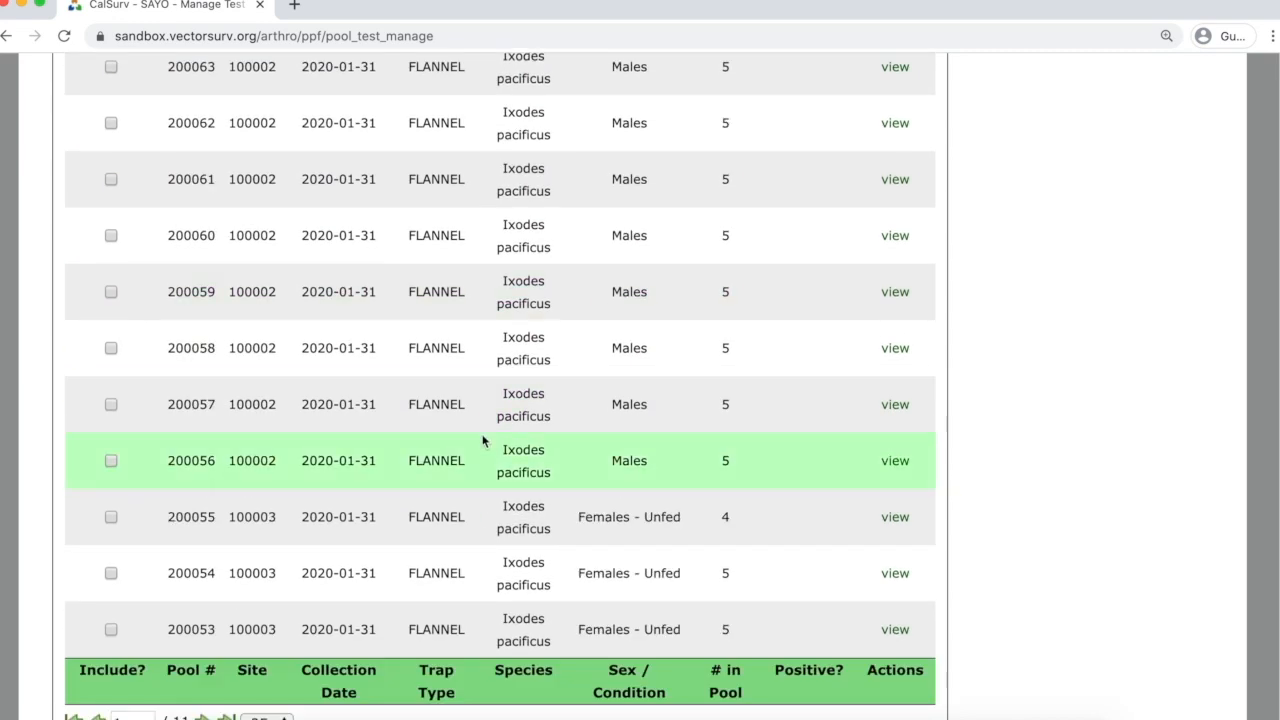
left_click(203, 686)
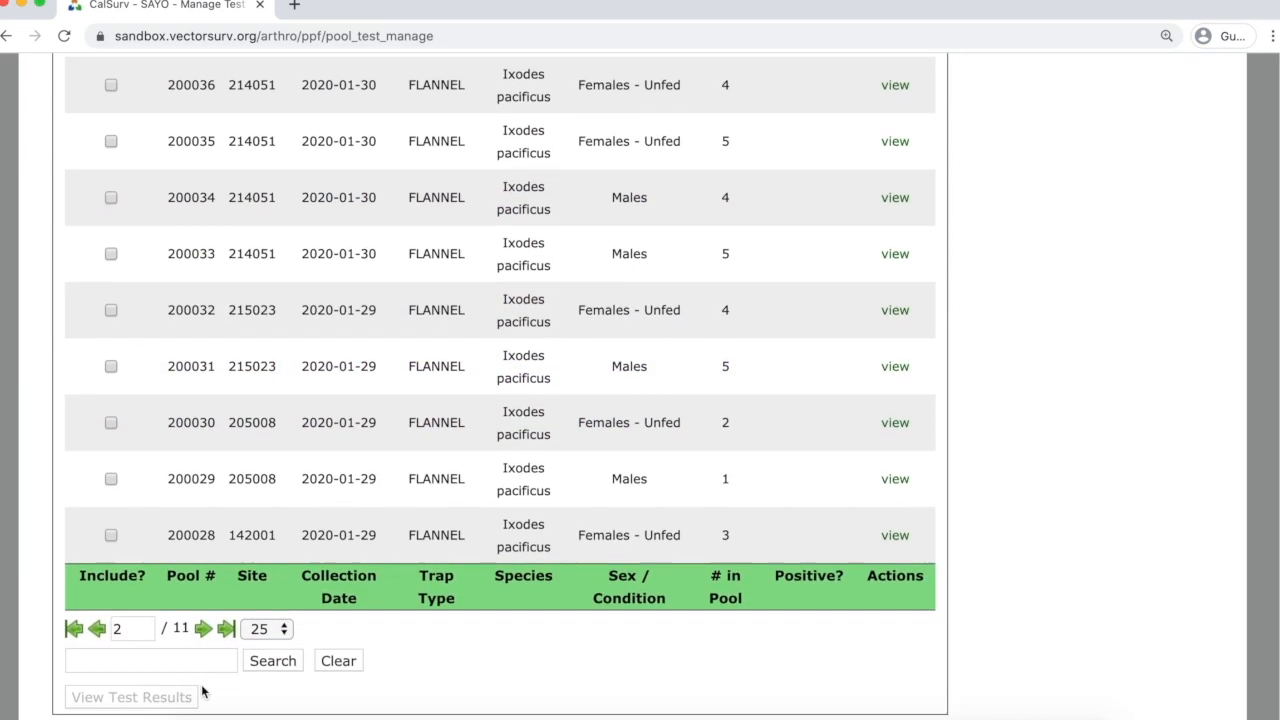
scroll(230, 500, "down", 10)
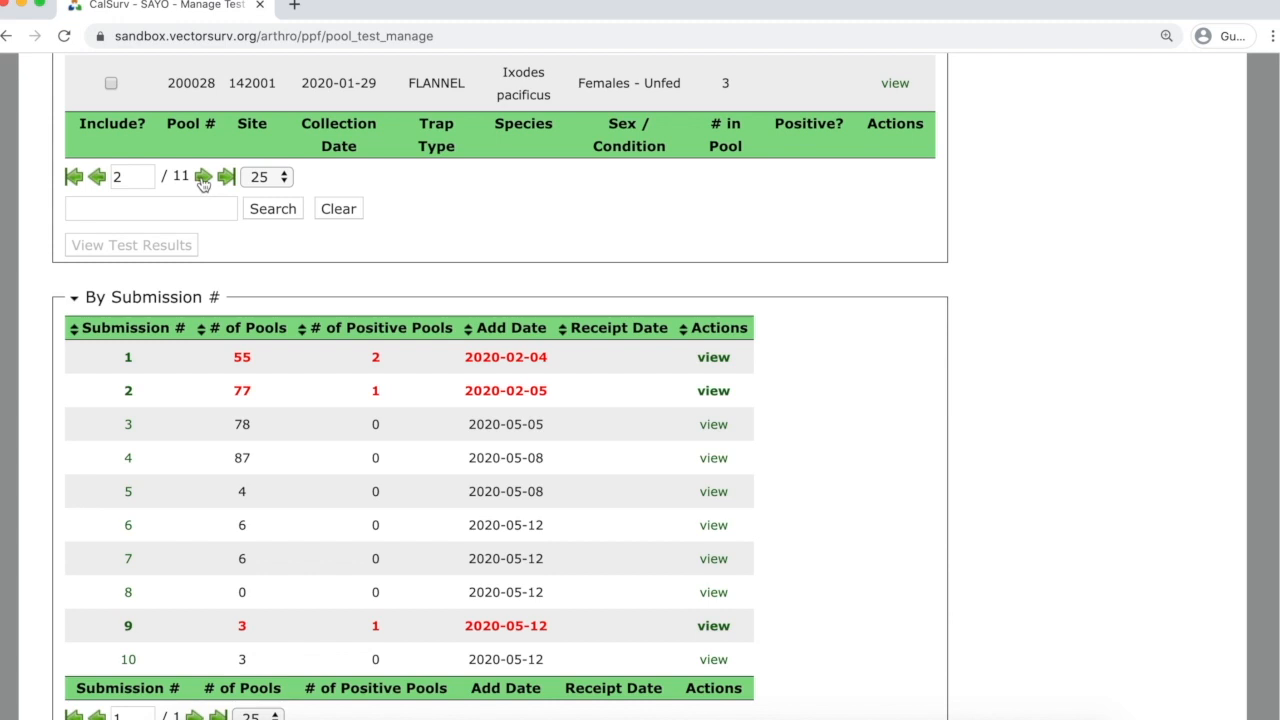
left_click(203, 177)
left_click(195, 176)
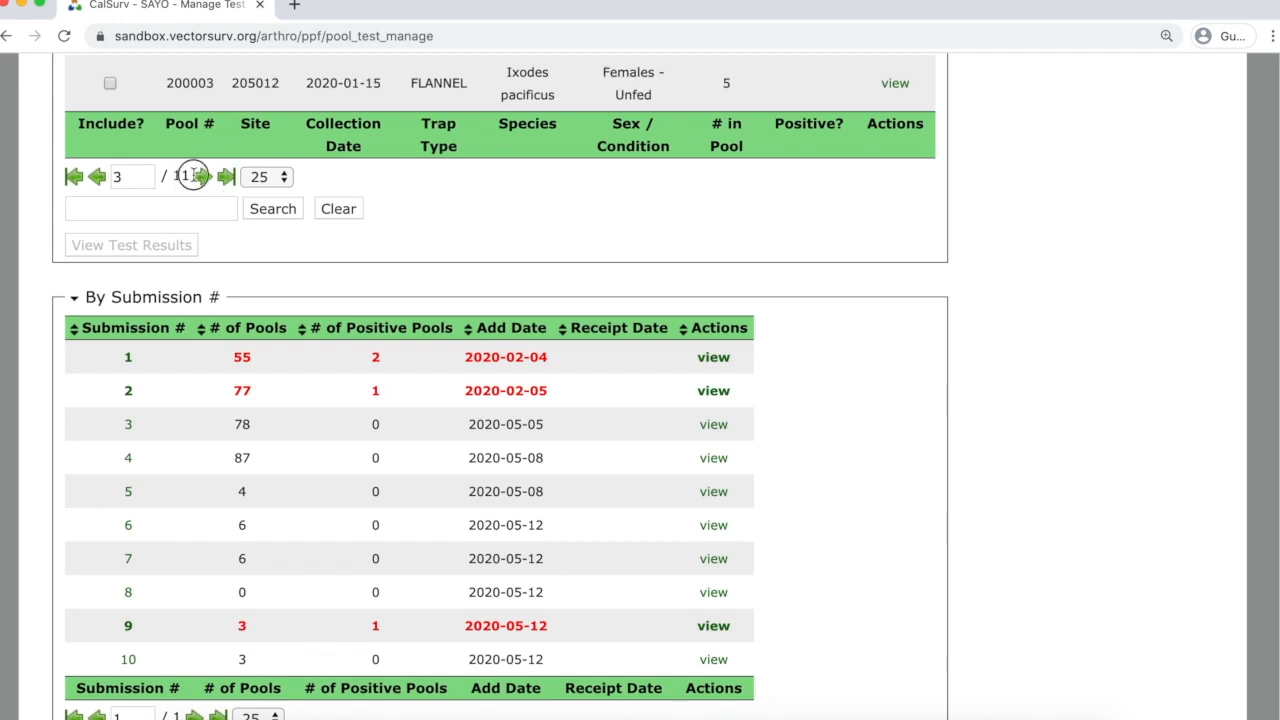
scroll(265, 255, "up", 7)
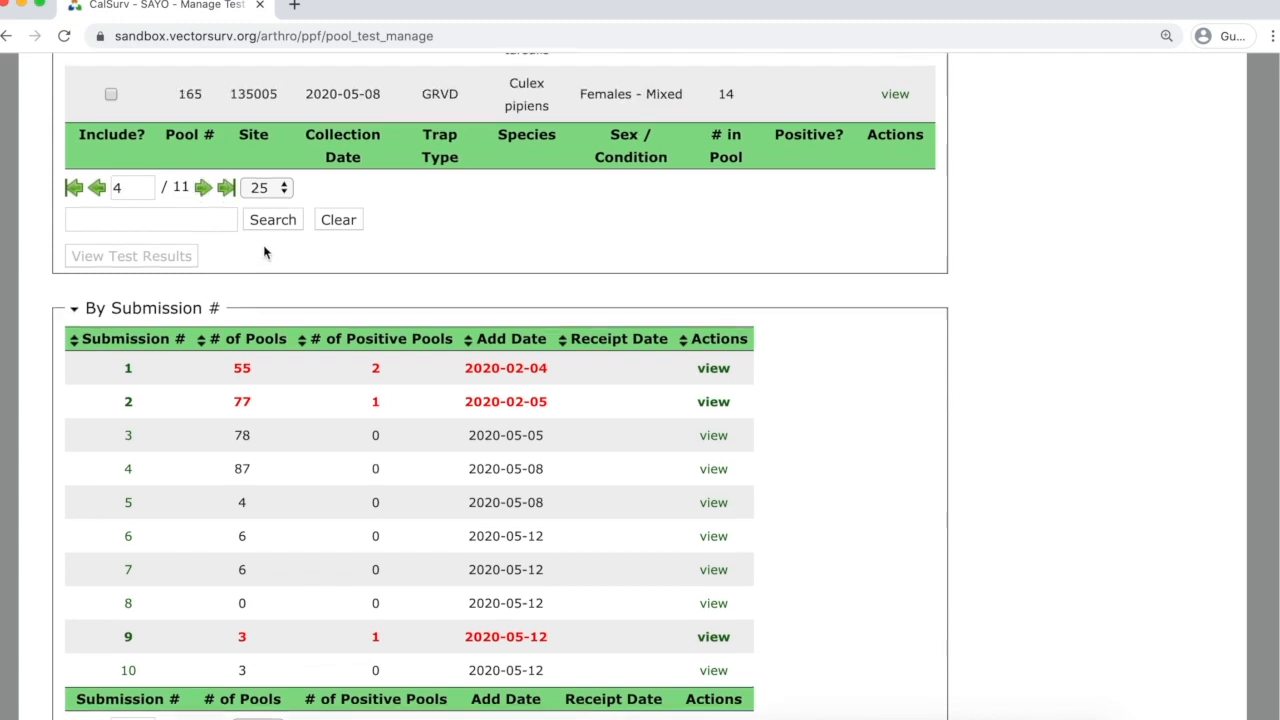
scroll(265, 268, "up", 7)
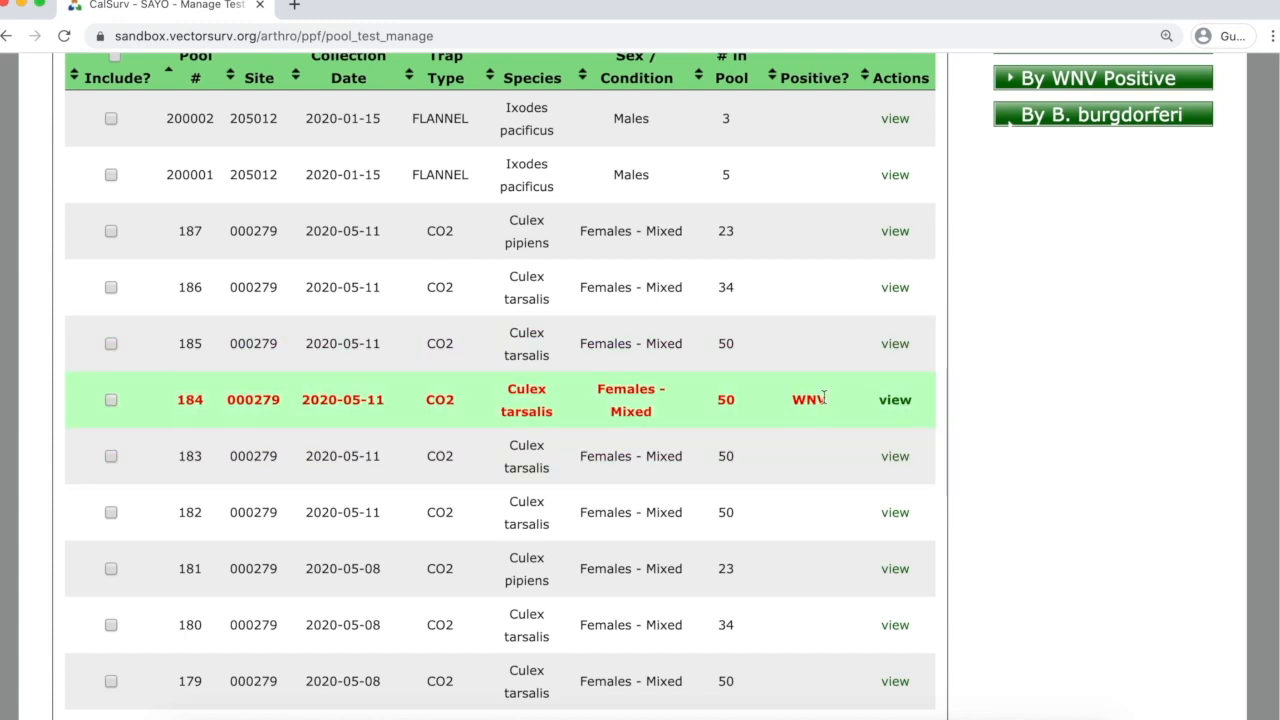
View pool 184's test results showing WNV Confirmed and SLEV, WEEV negative.
left_click(893, 401)
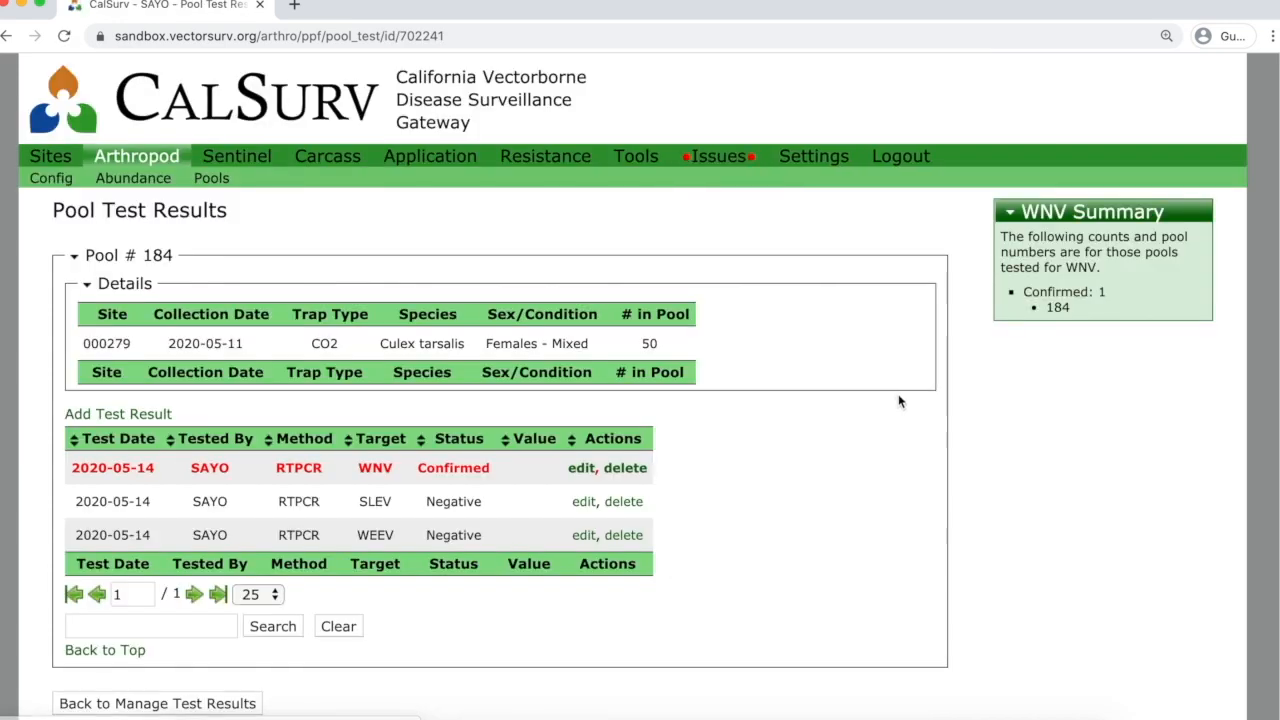
scroll(832, 441, "down", 3)
scroll(831, 441, "up", 1)
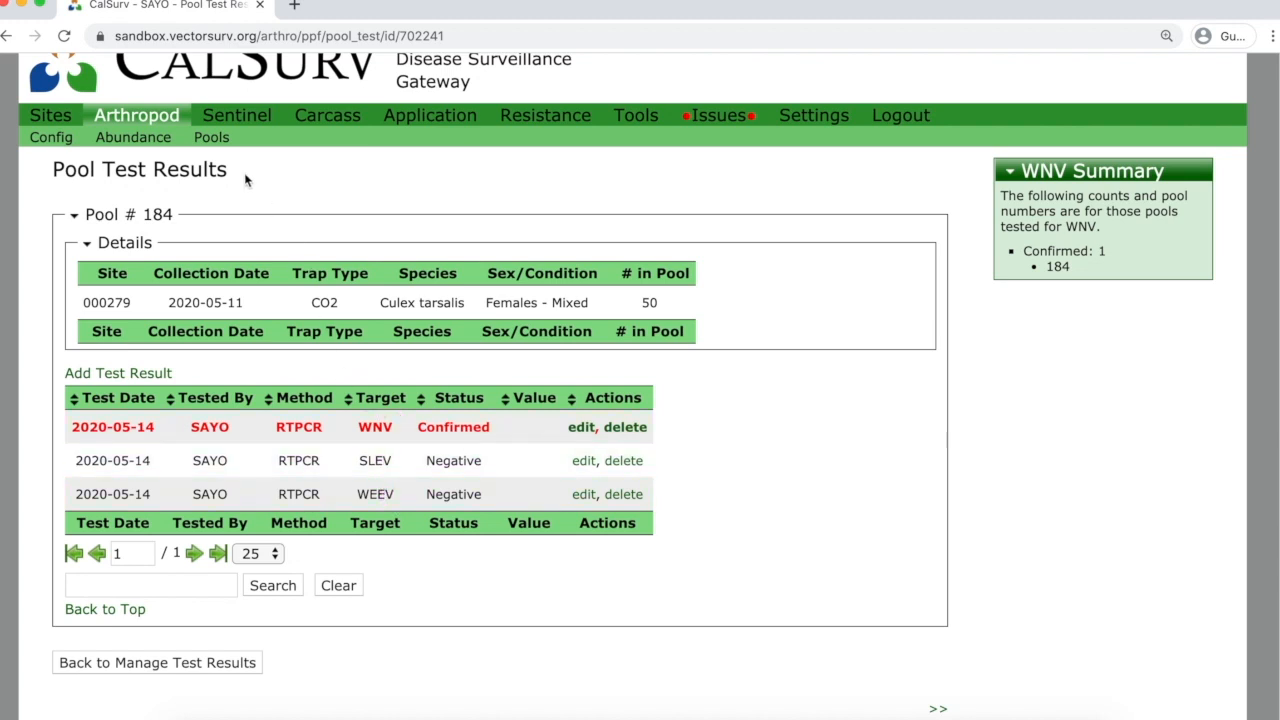
left_click(212, 140)
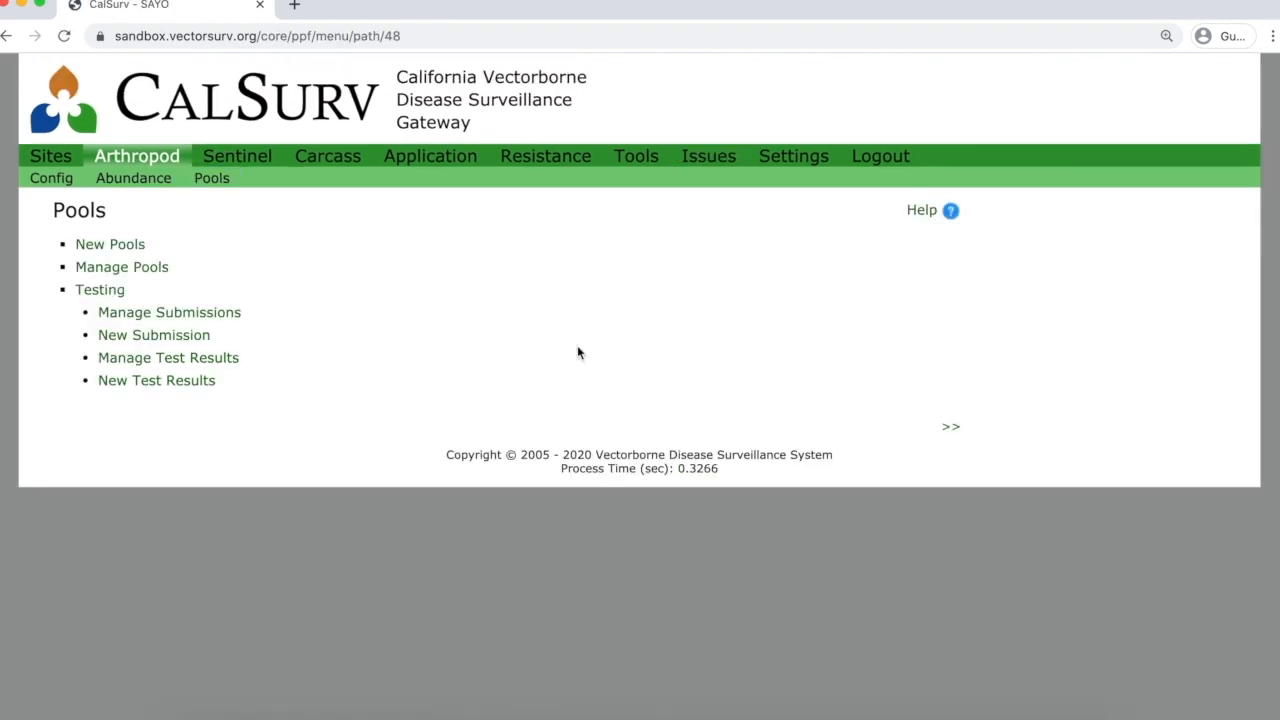
Open Manage Test Results and scroll through submission 1's pool test results.
left_click(165, 360)
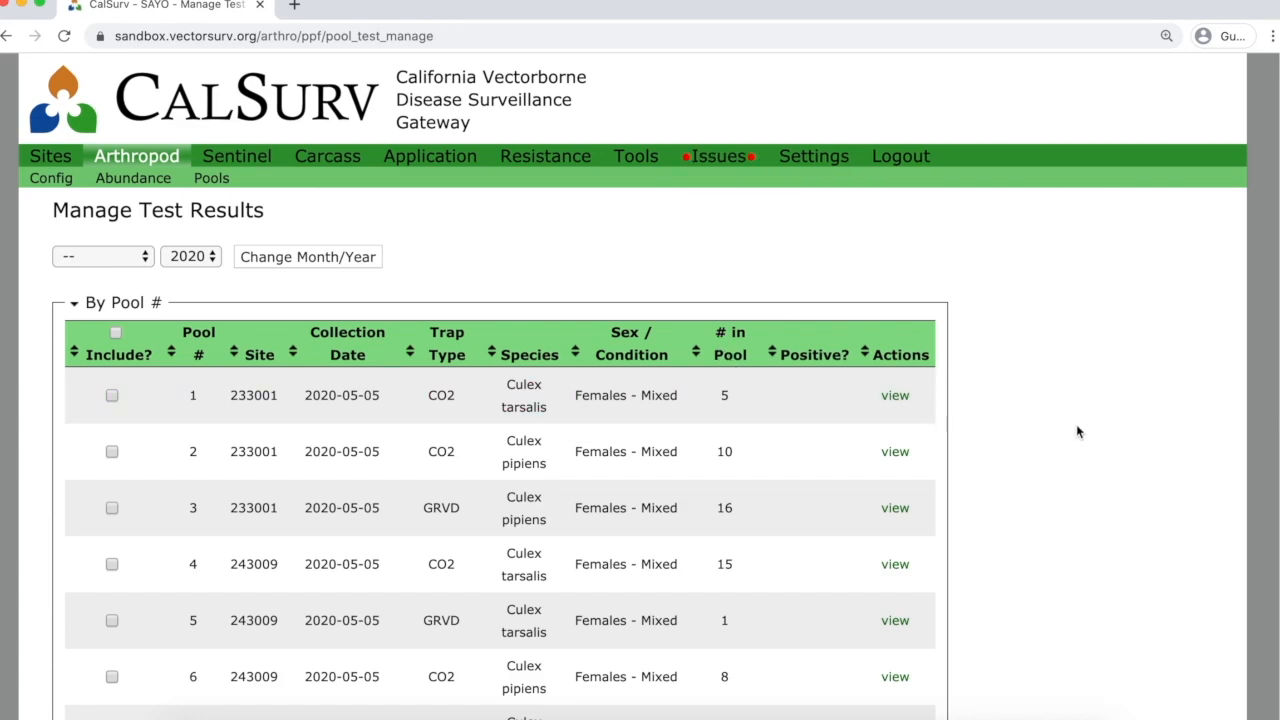
scroll(1050, 420, "down", 3)
scroll(1041, 409, "down", 13)
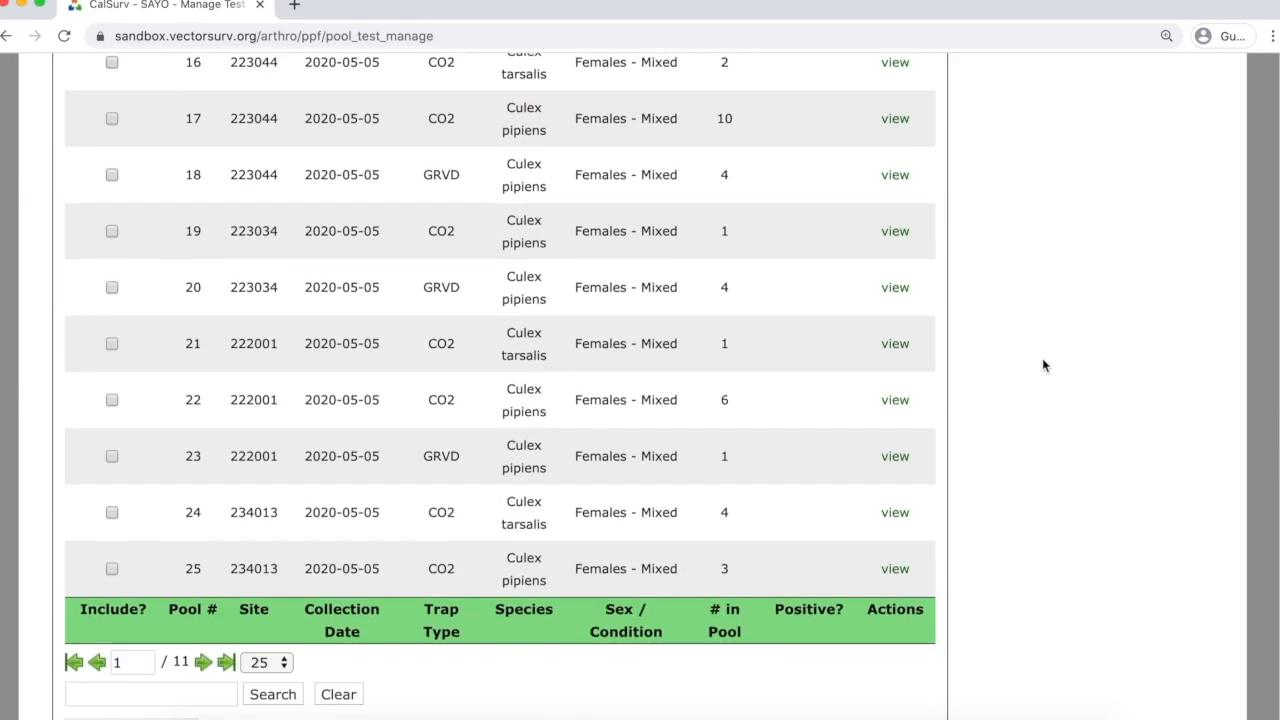
scroll(1043, 376, "down", 4)
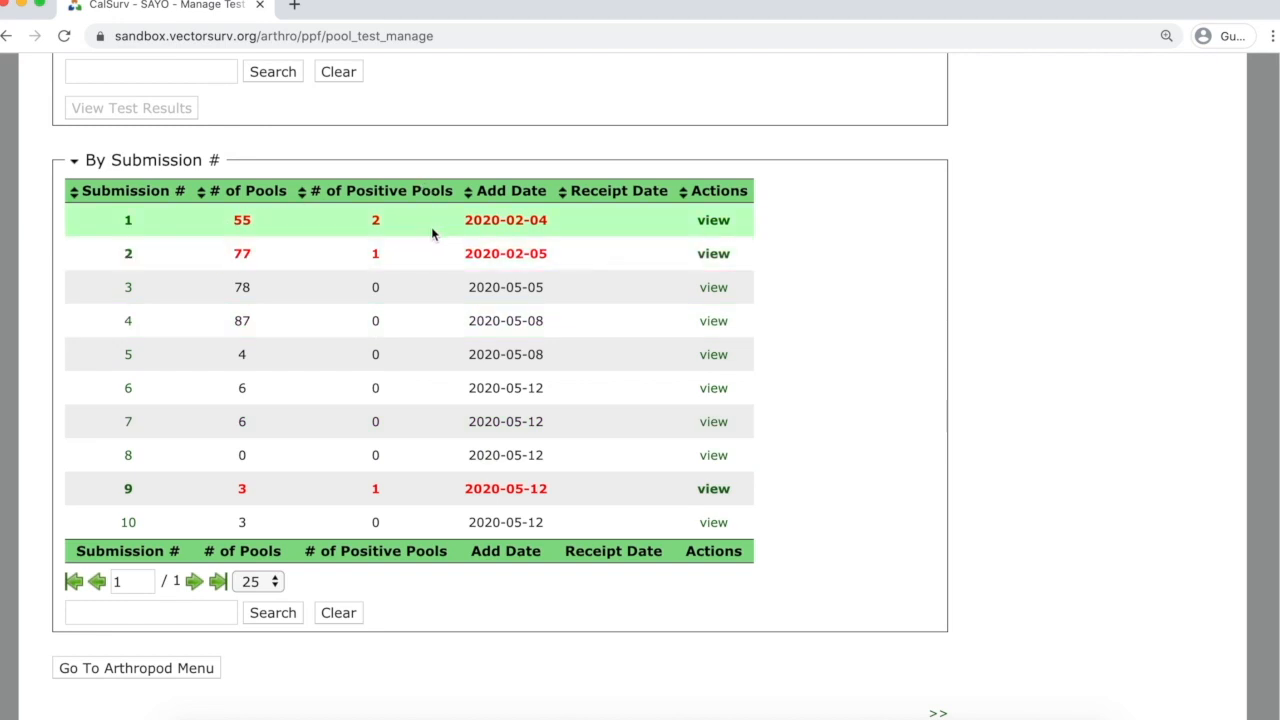
left_click(713, 220)
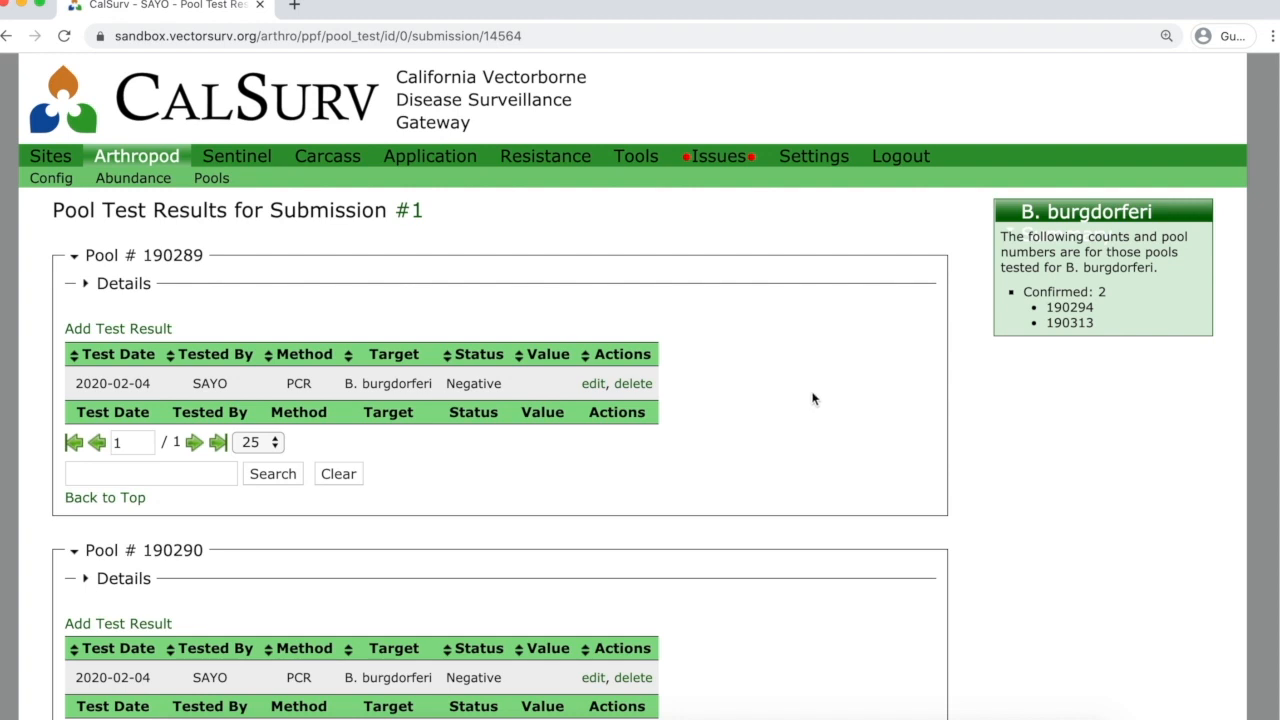
scroll(815, 388, "down", 3)
scroll(823, 385, "down", 5)
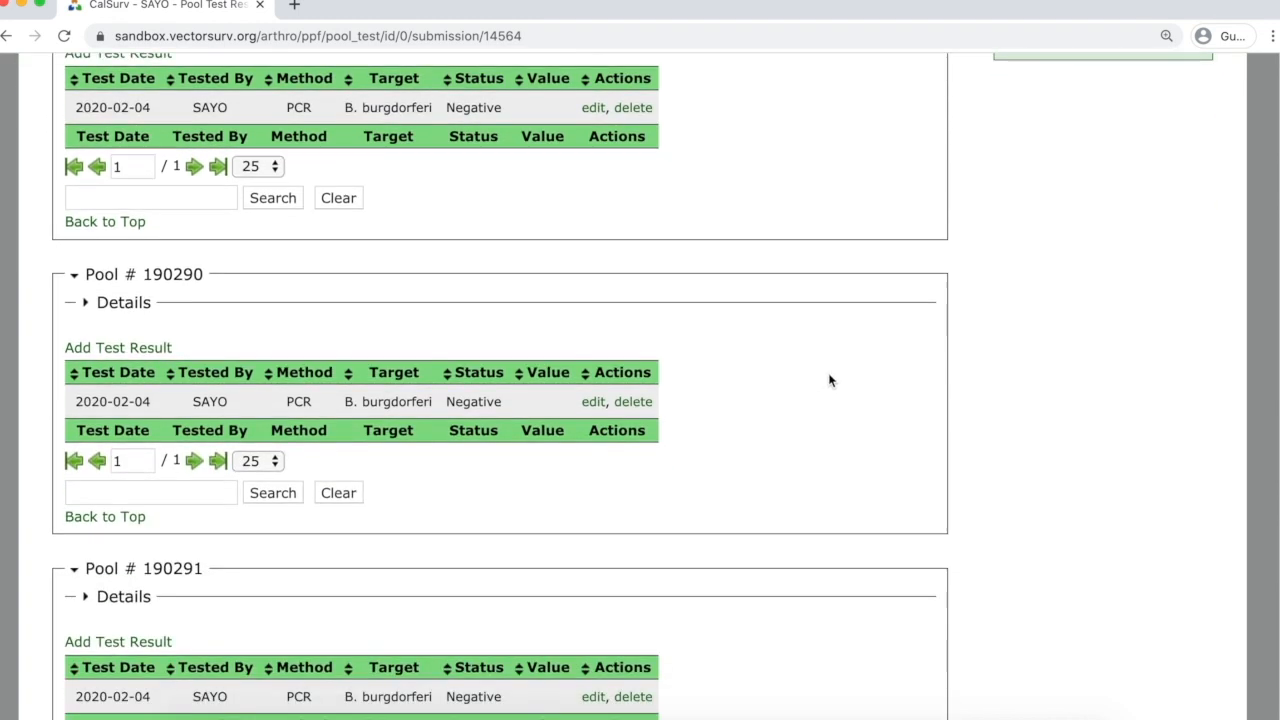
scroll(827, 375, "down", 6)
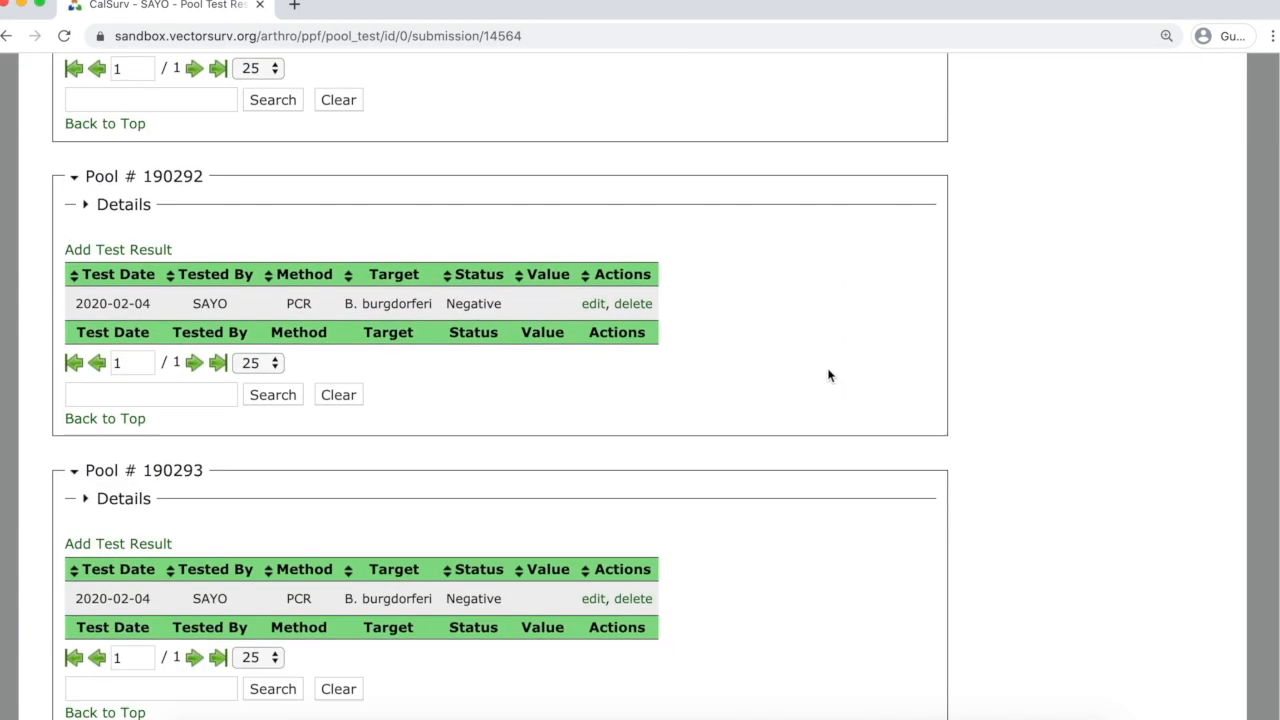
scroll(827, 374, "down", 5)
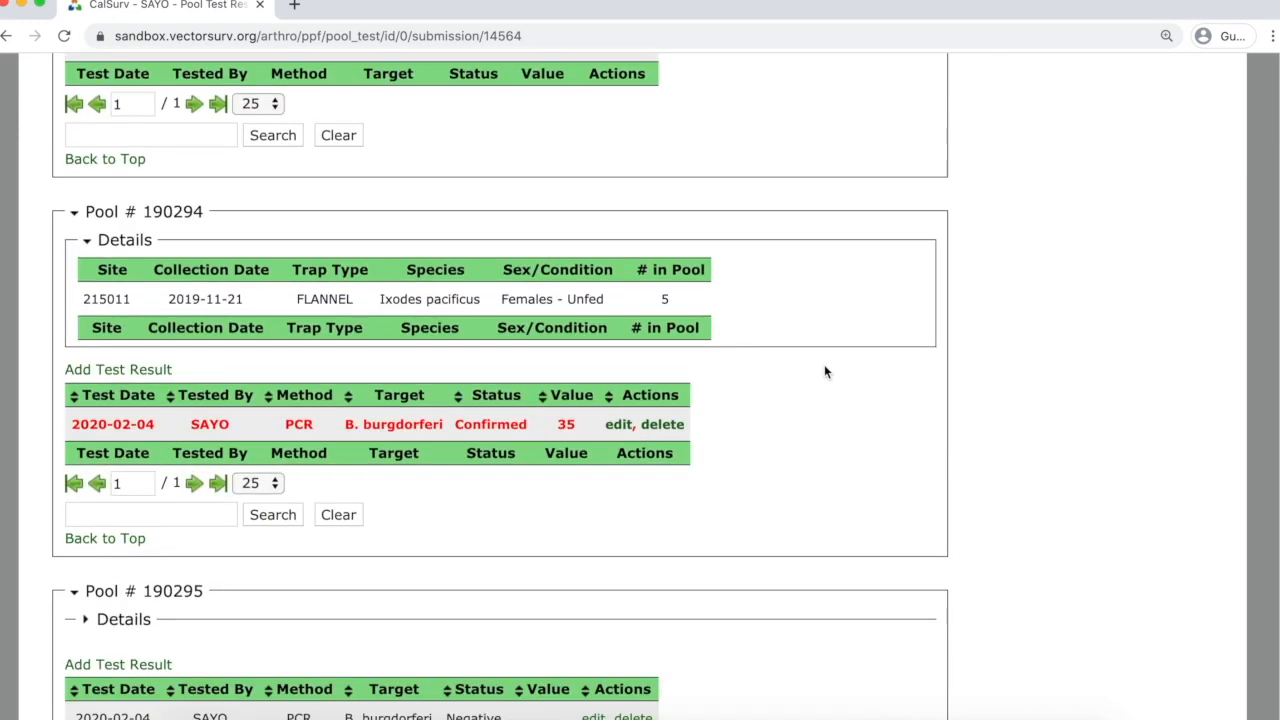
scroll(816, 335, "up", 4)
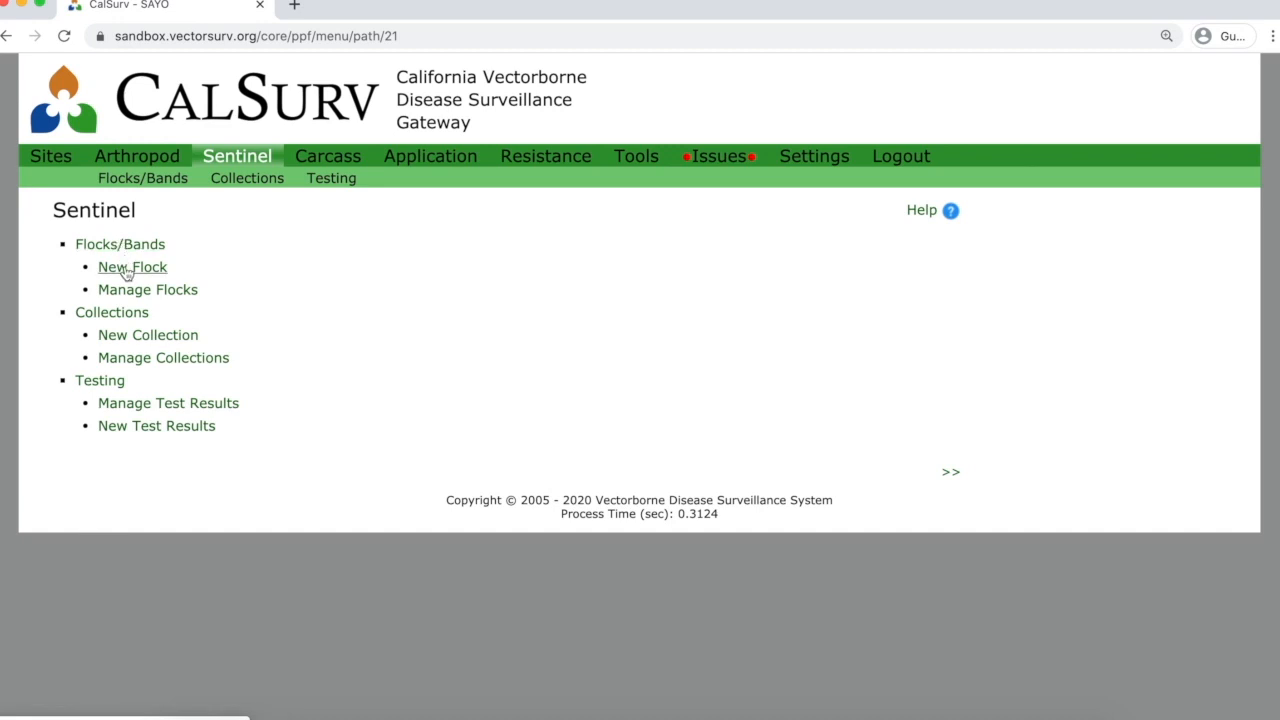
Begin a new flock and set its site to 000091 - INV357- Whaleback Park.
left_click(127, 274)
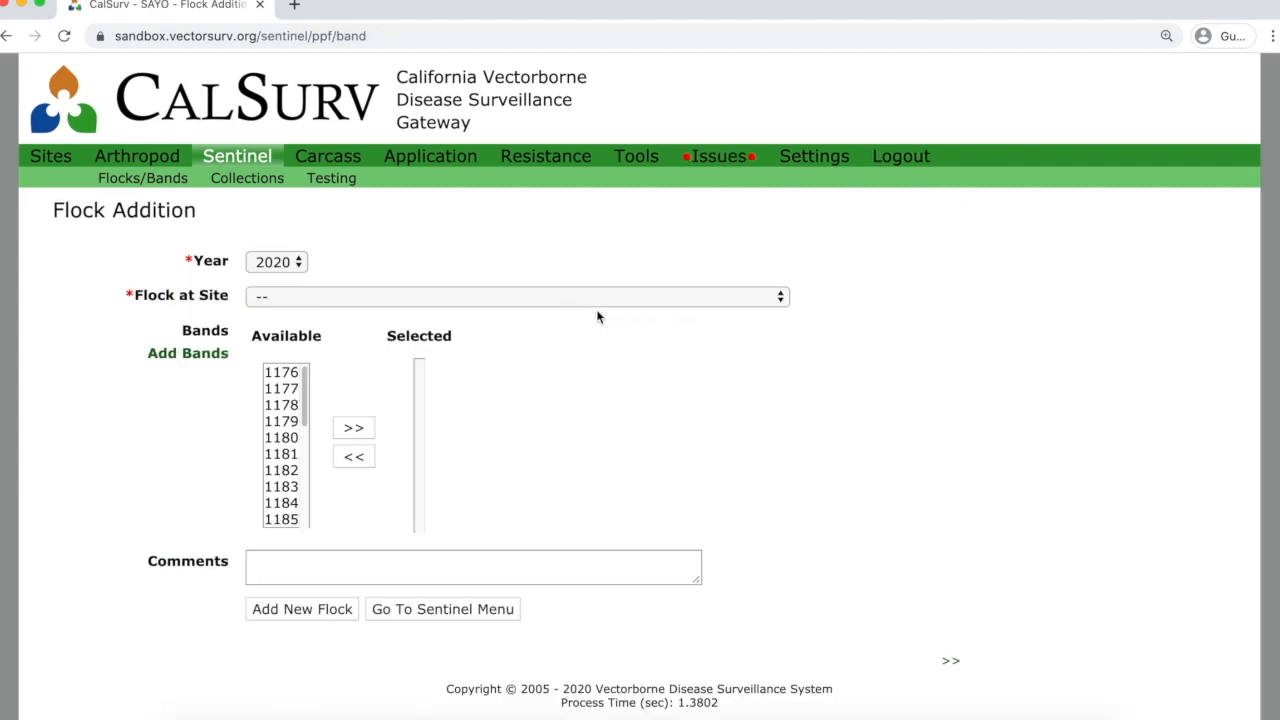
left_click(328, 298)
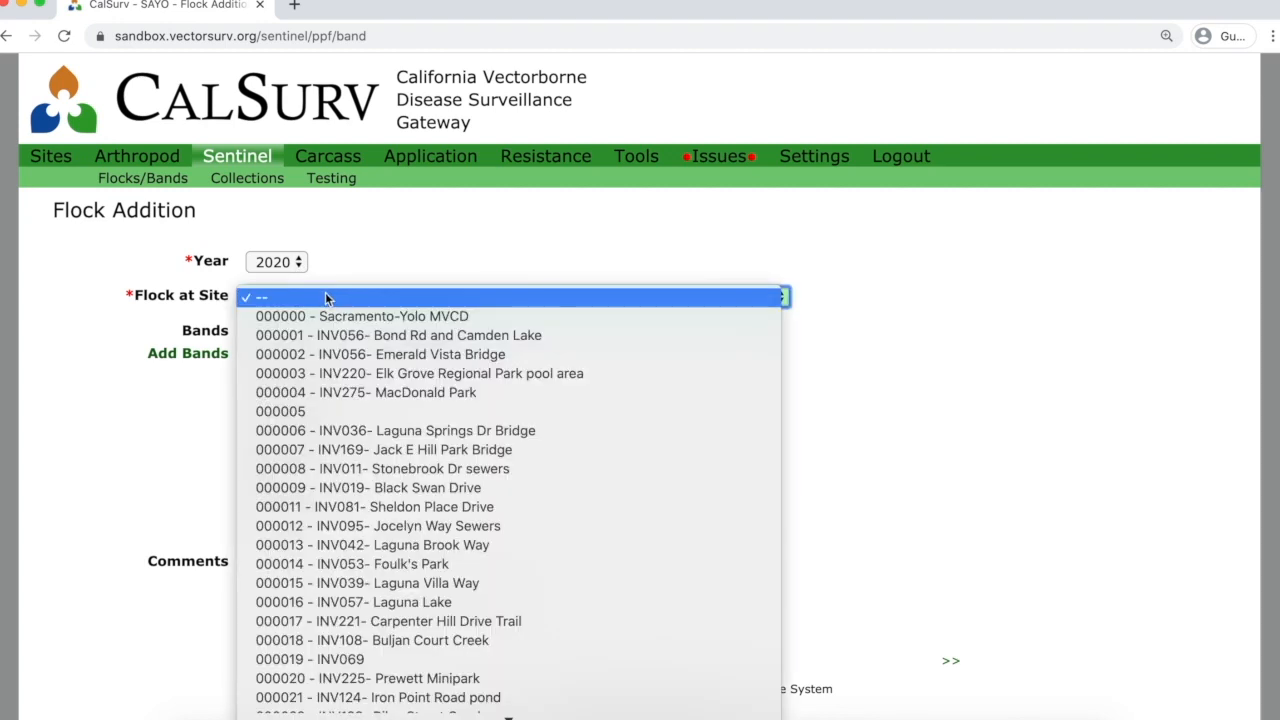
scroll(330, 410, "down", 4)
scroll(333, 411, "down", 10)
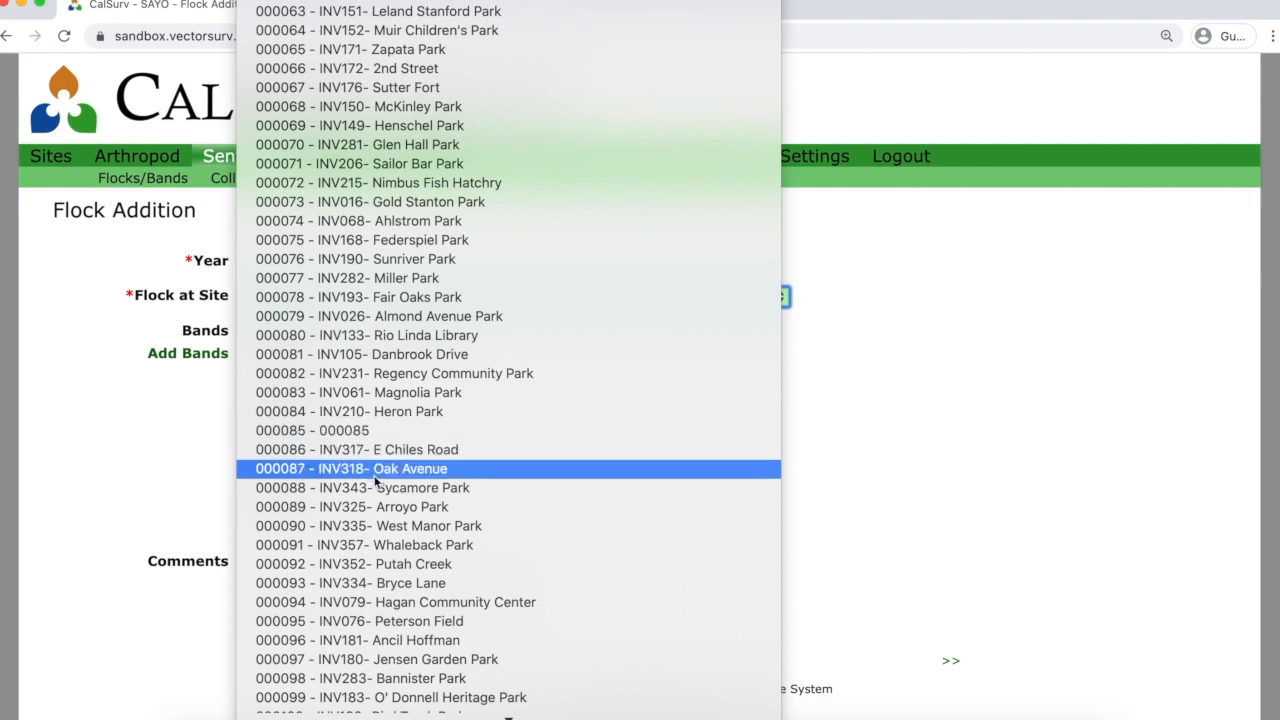
left_click(386, 546)
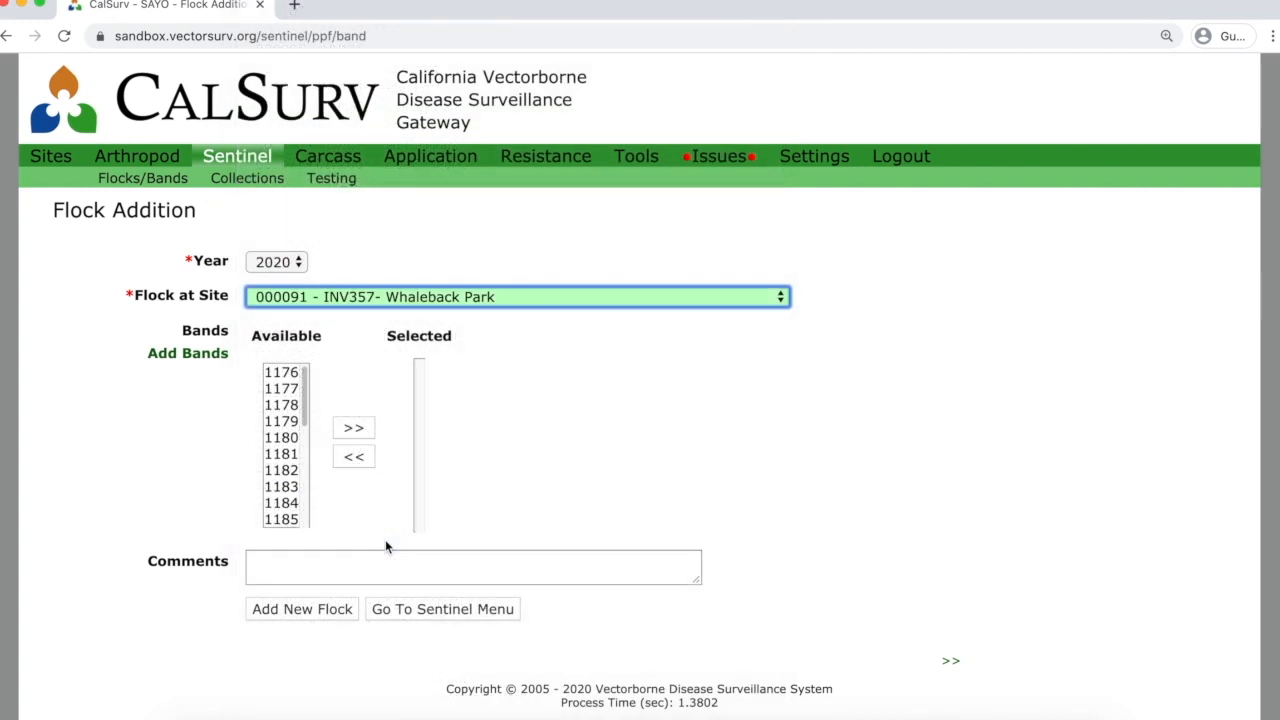
Move bands 1176–1181 into the Whaleback Park flock, returning 1182 to the available list.
left_click(283, 376)
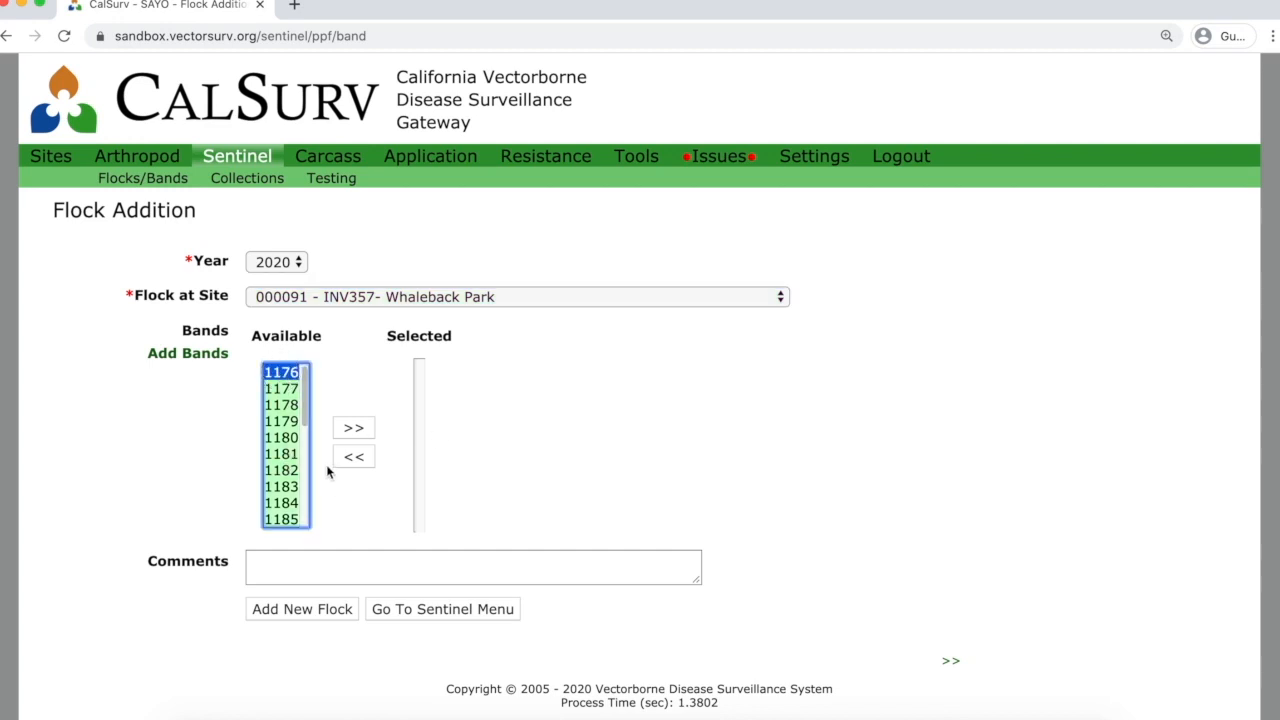
left_click(286, 454, "shift")
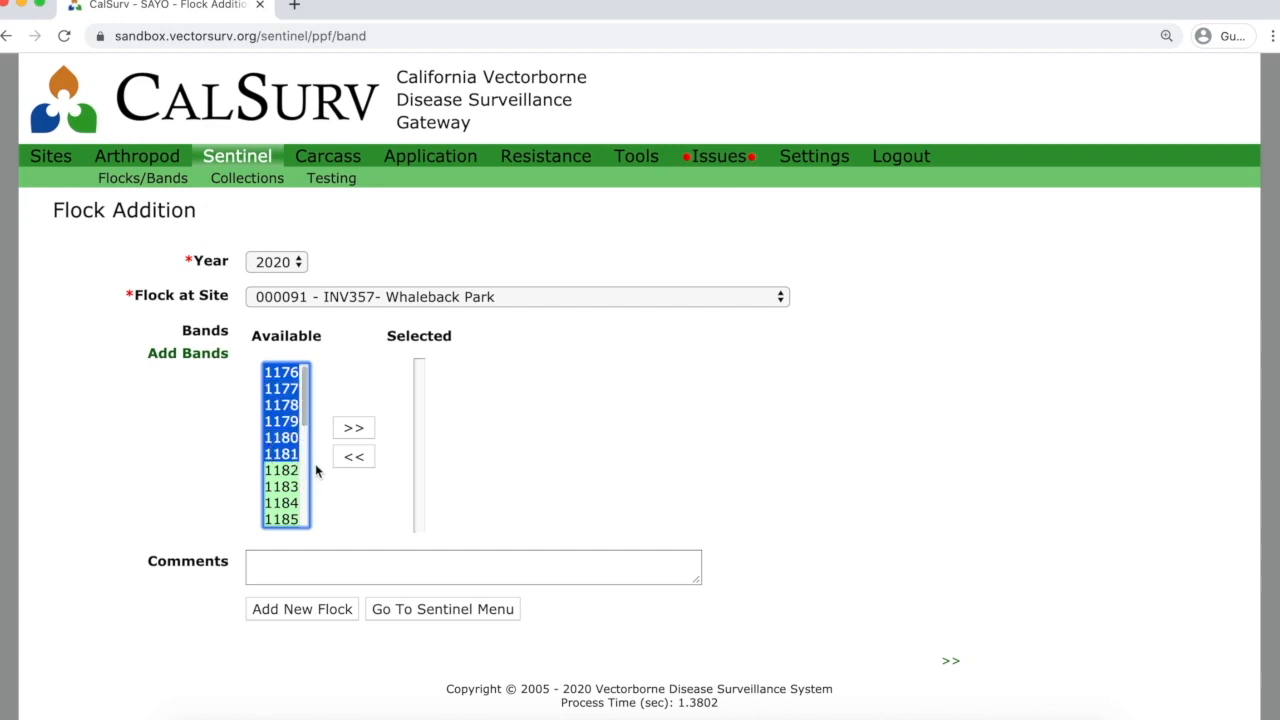
left_click(284, 475, "shift")
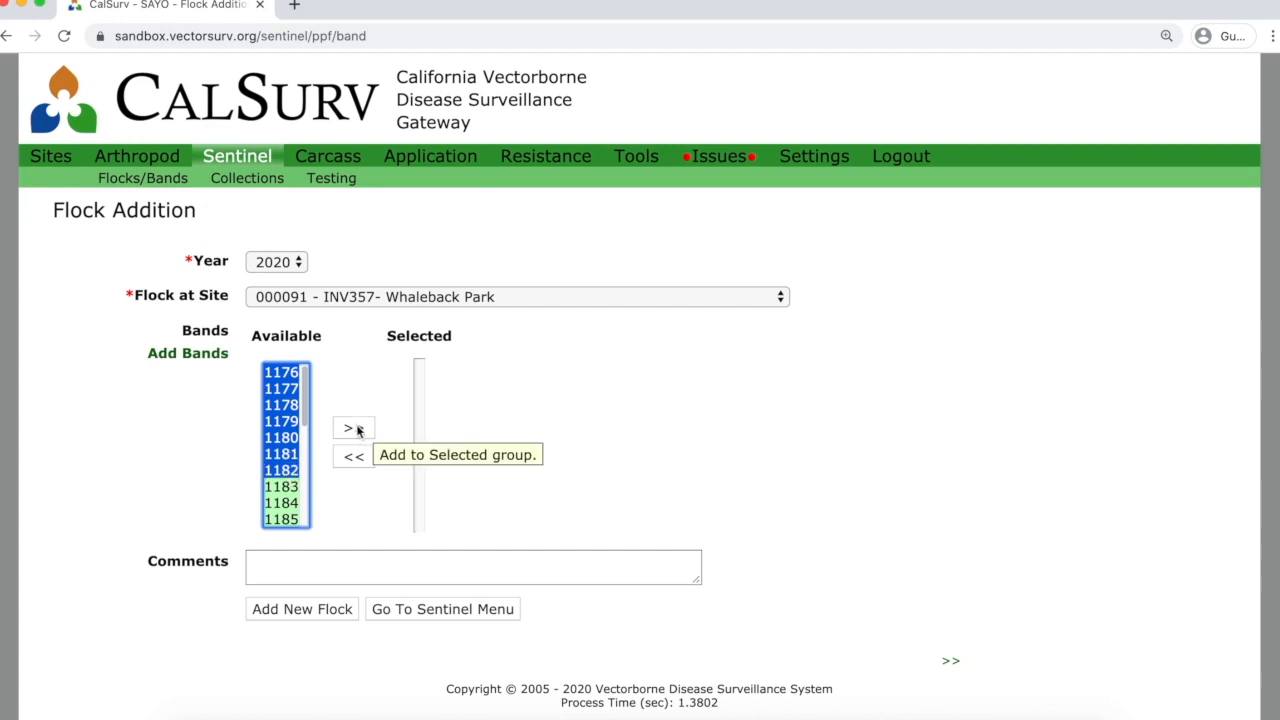
left_click(356, 428)
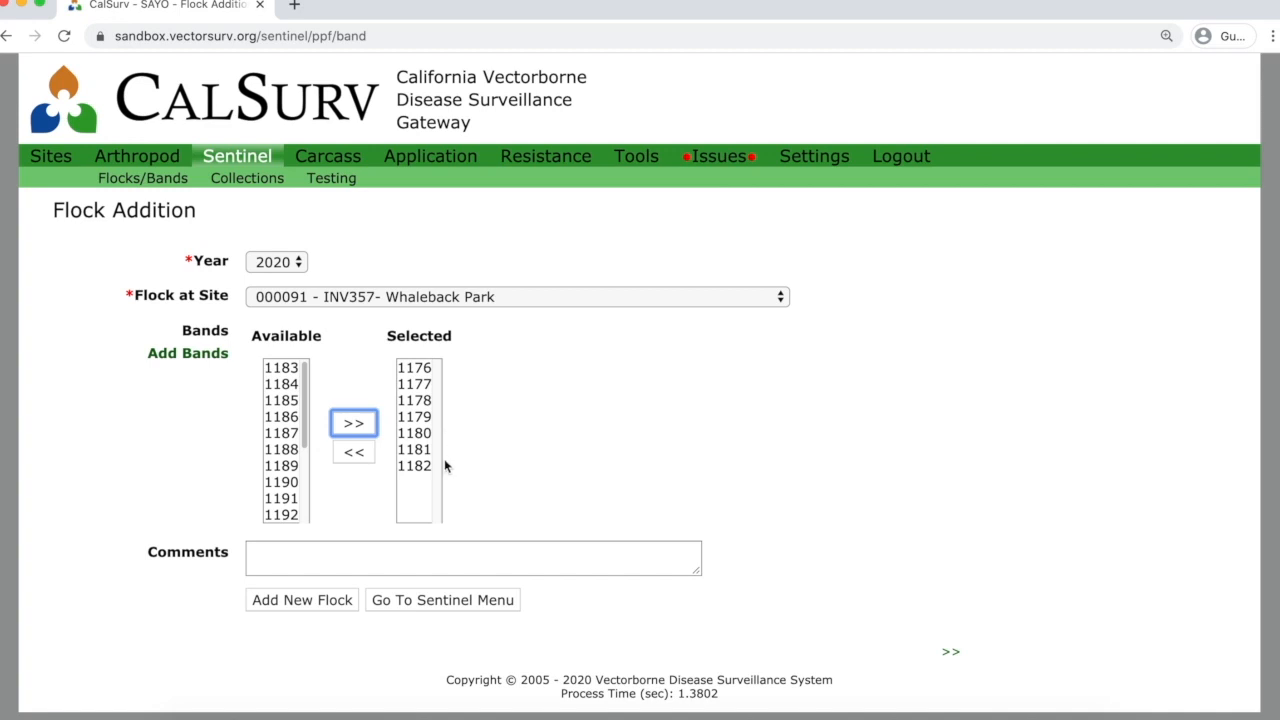
left_click(417, 466)
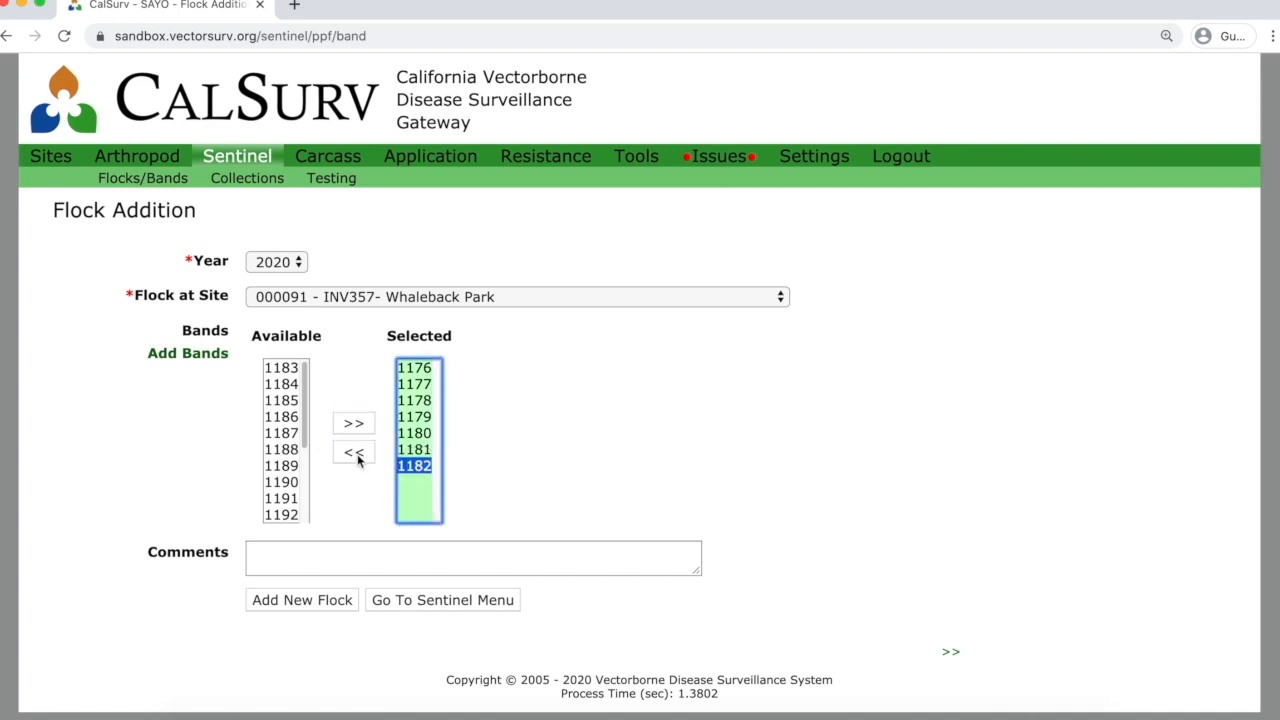
left_click(354, 455)
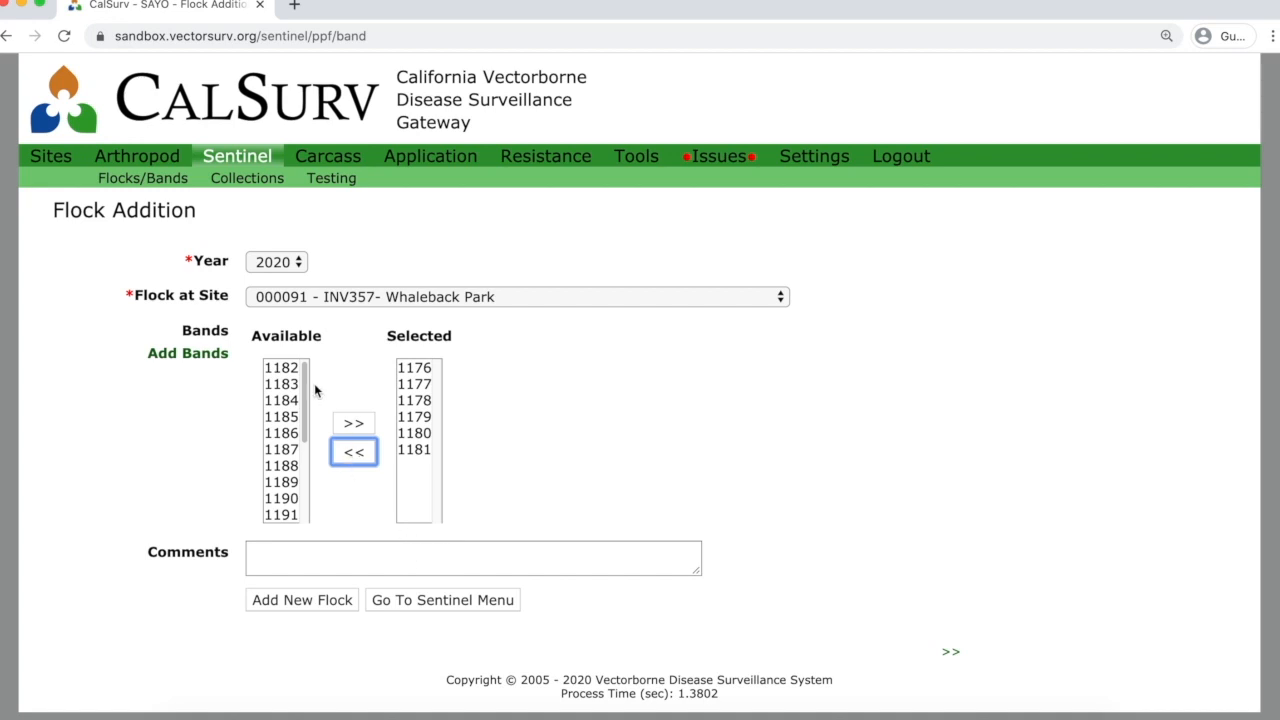
mouse_move(306, 392)
left_mouse_down()
mouse_move(314, 466)
mouse_move(311, 372)
left_mouse_up()
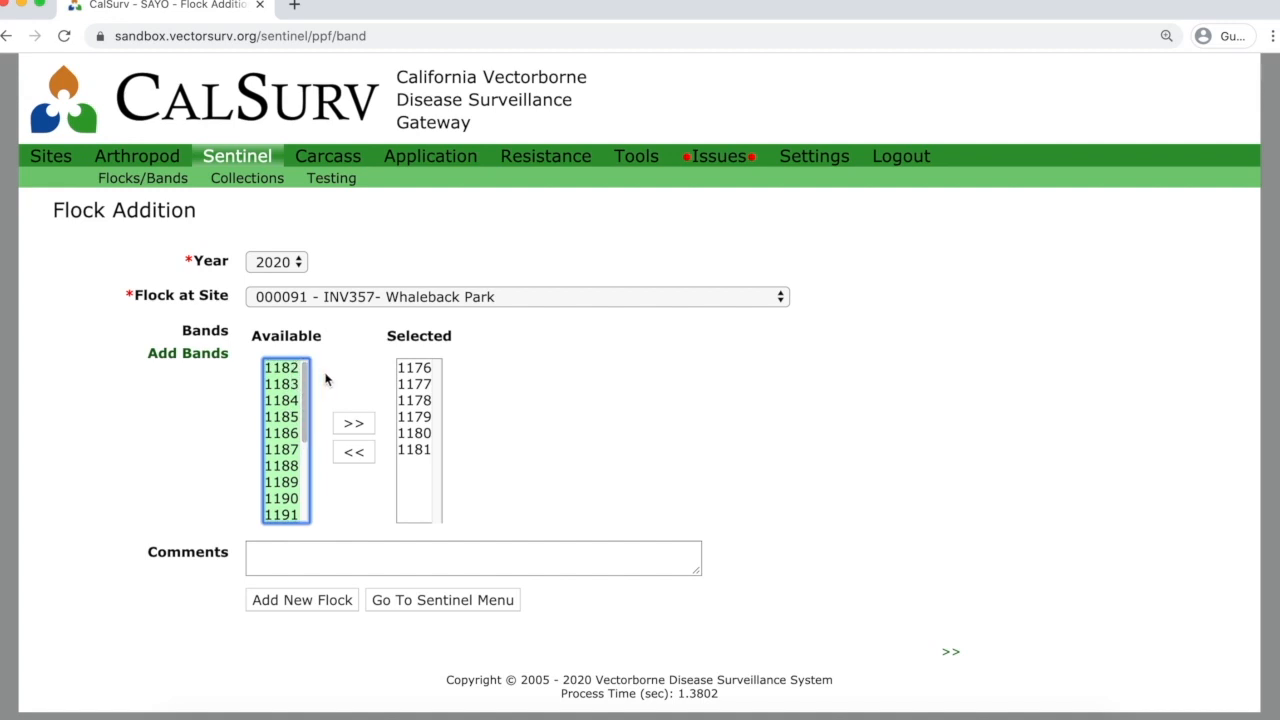
Dismiss the Add New Bands form unused and save the Whaleback Park flock with bands 1176–1181.
left_click(204, 355)
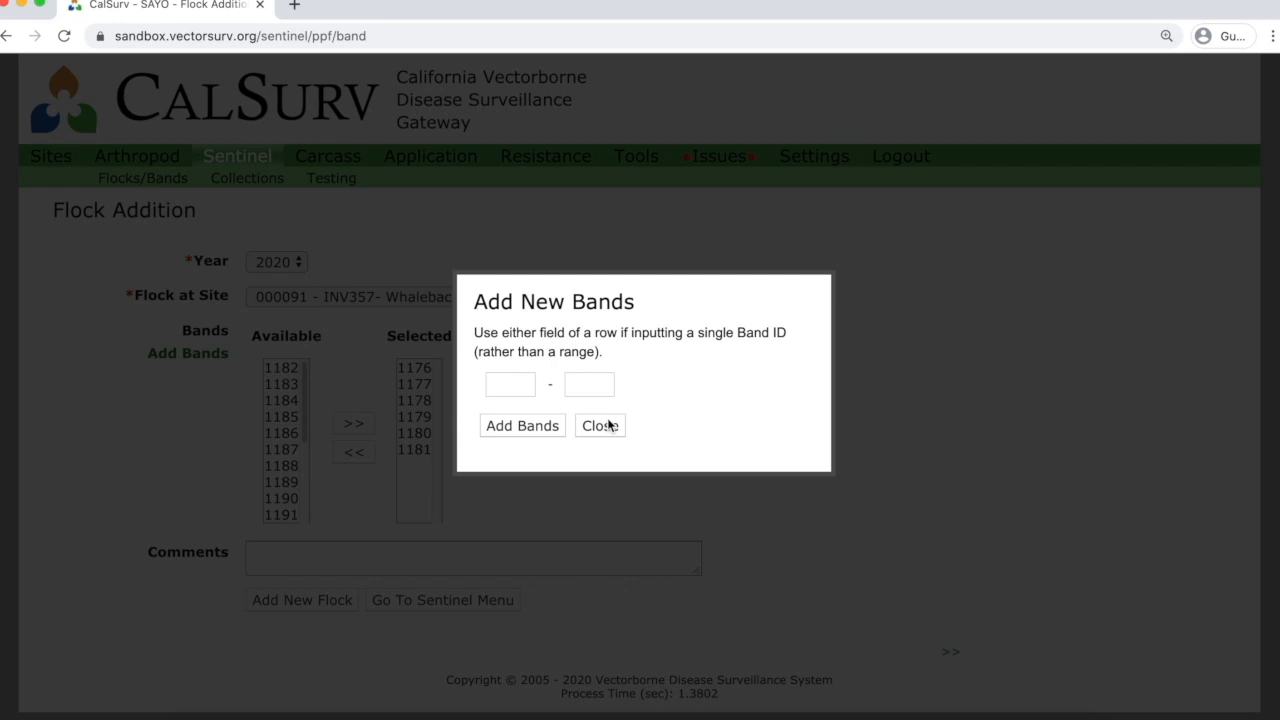
left_click(598, 429)
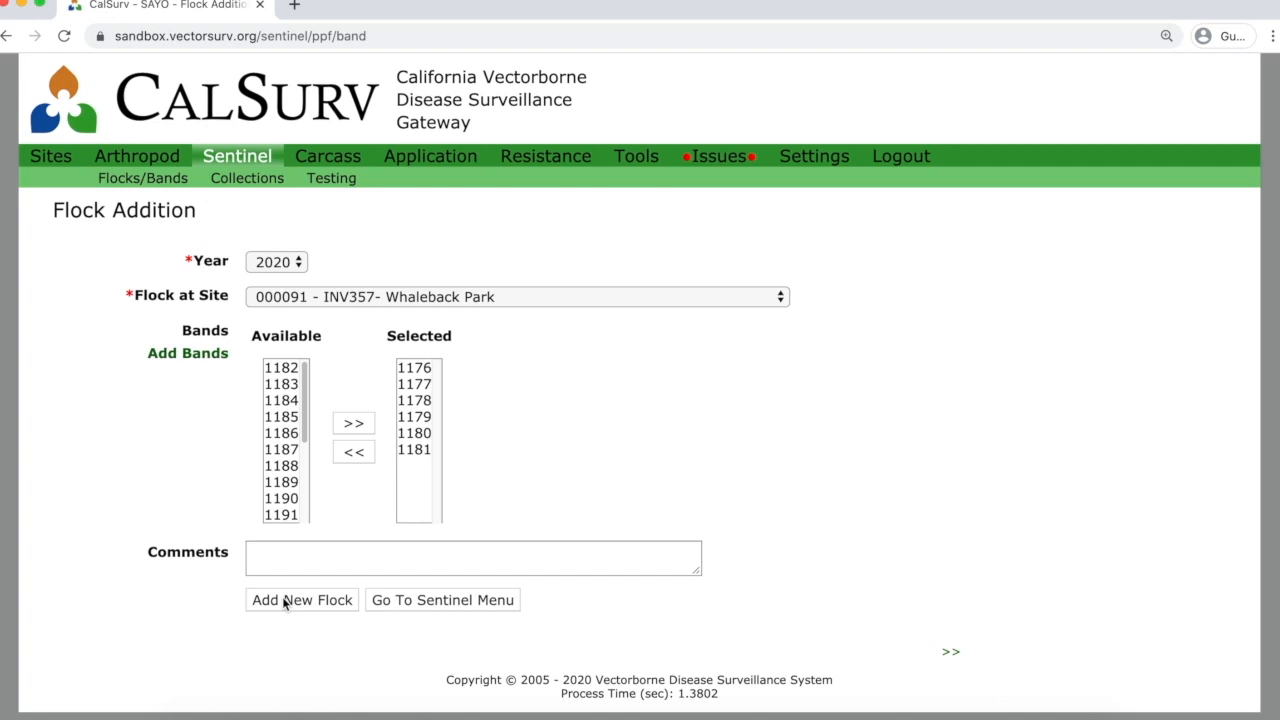
left_click(285, 602)
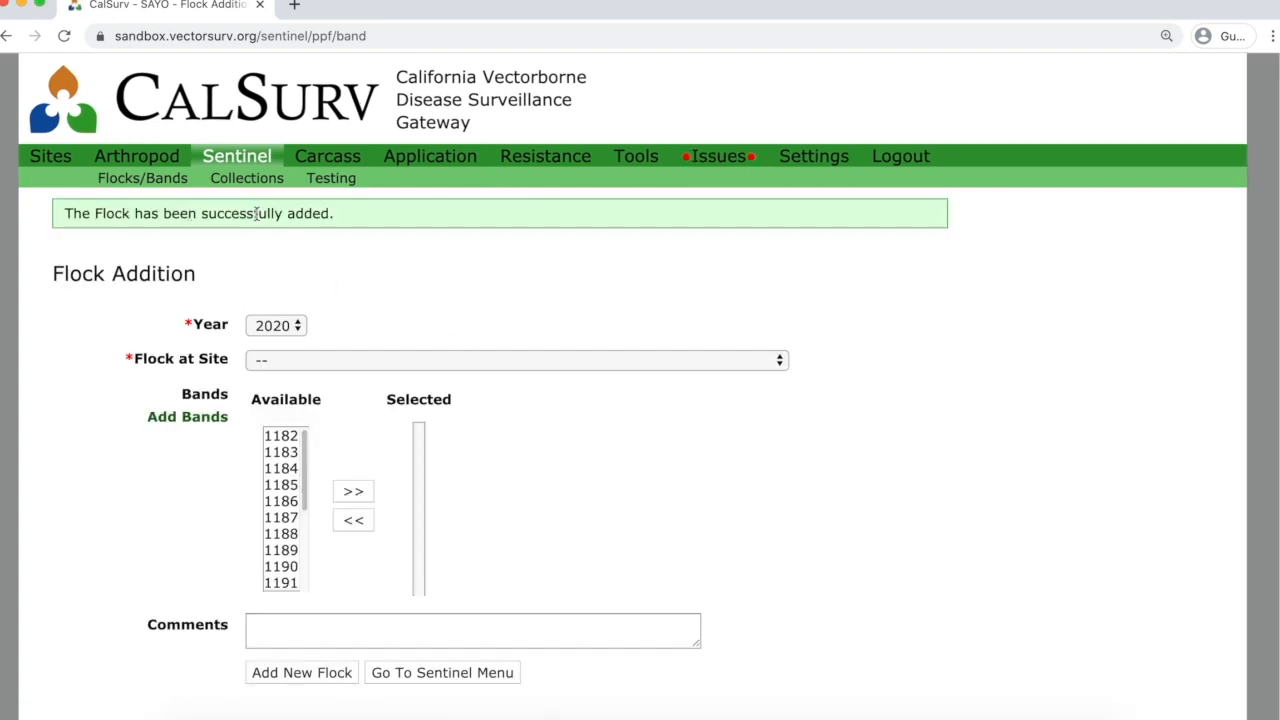
Open Manage Flocks to see Whaleback Park listed for 2020 with 6 / 6 bands.
left_click(150, 178)
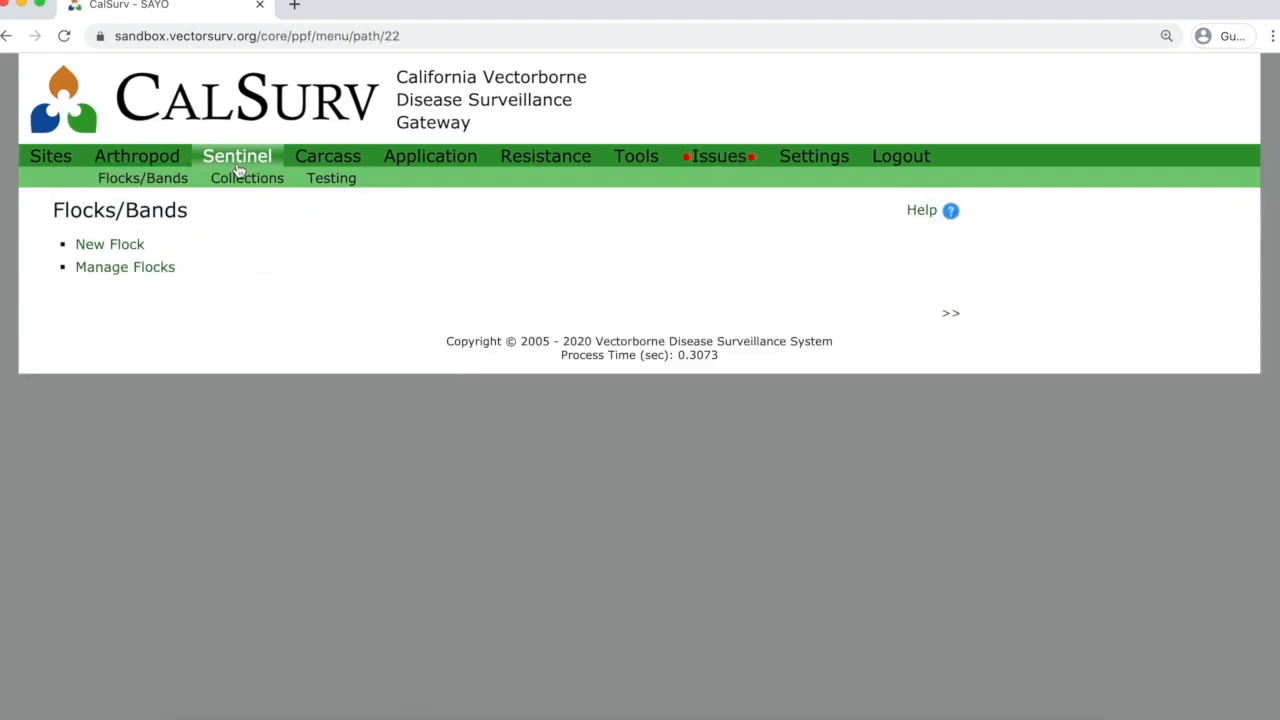
left_click(140, 275)
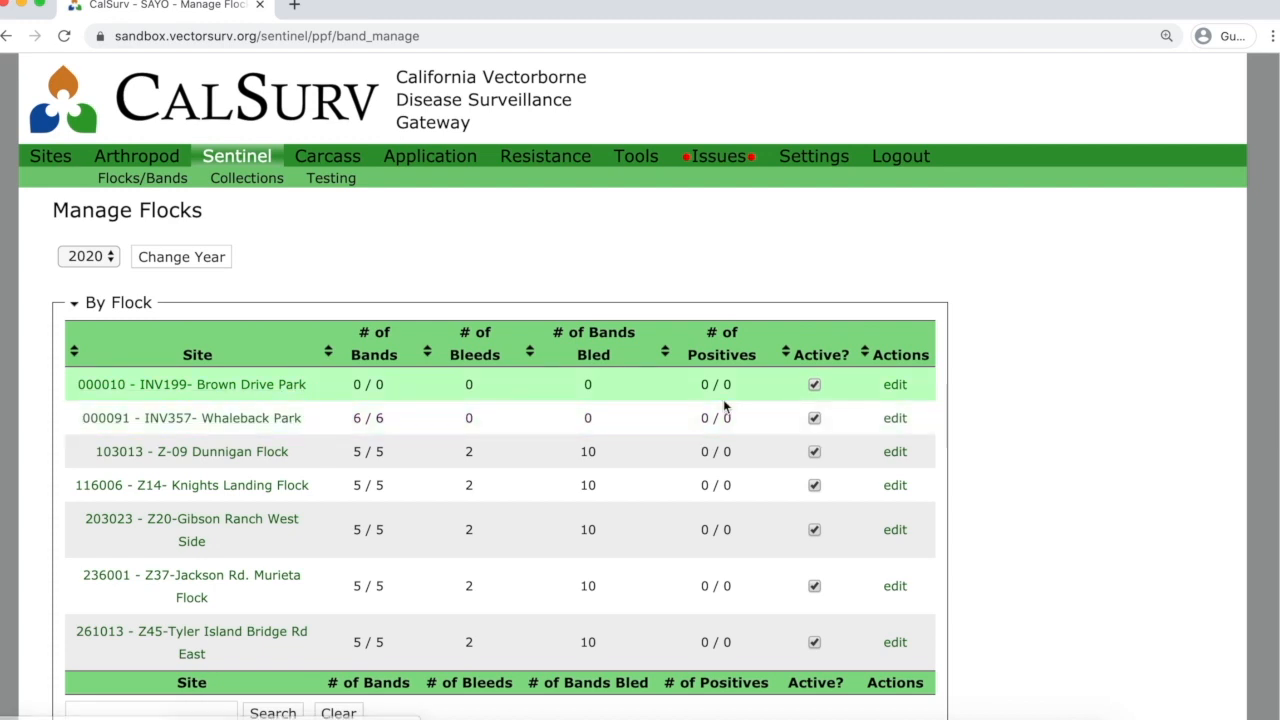
mouse_move(381, 386)
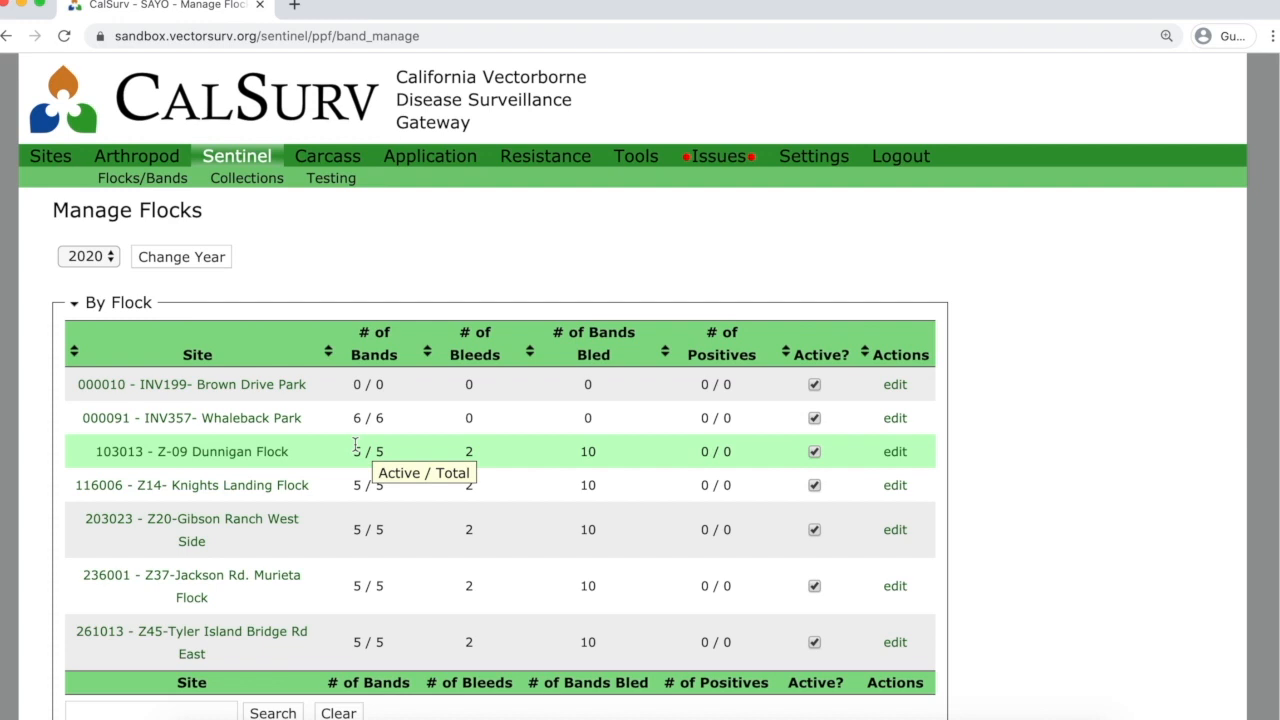
scroll(1047, 478, "down", 3)
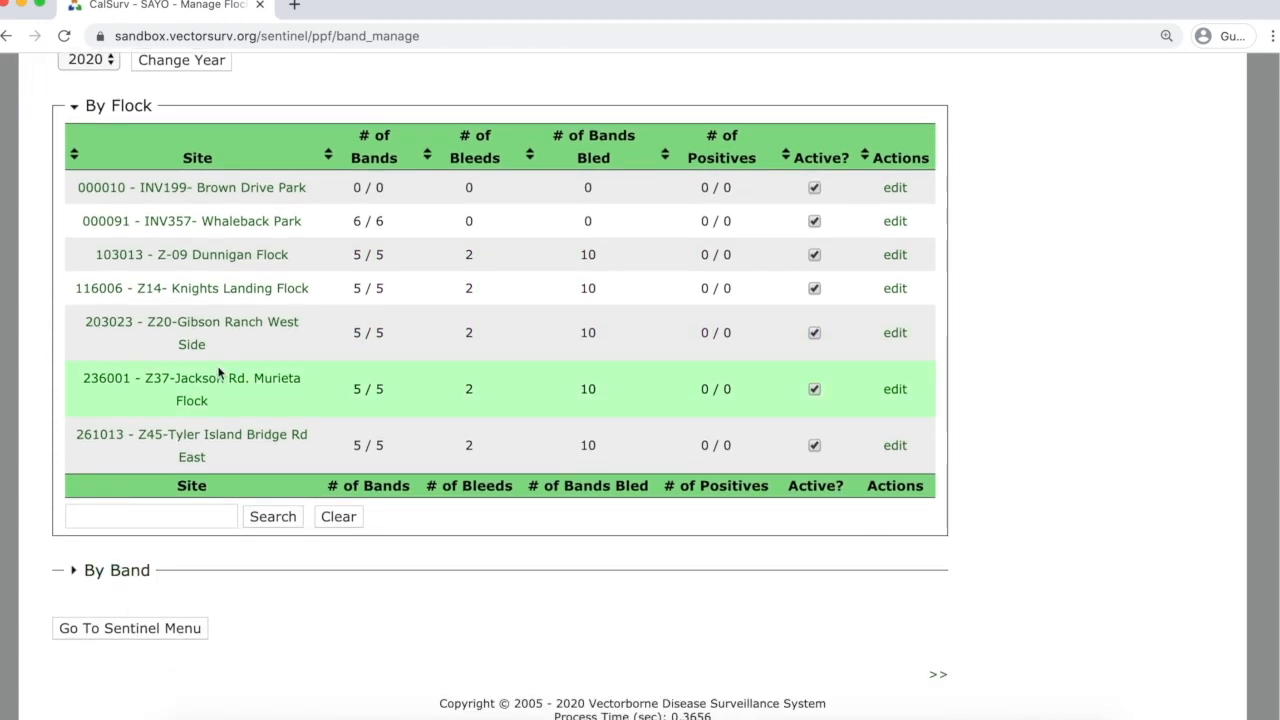
left_click(130, 577)
scroll(620, 655, "down", 4)
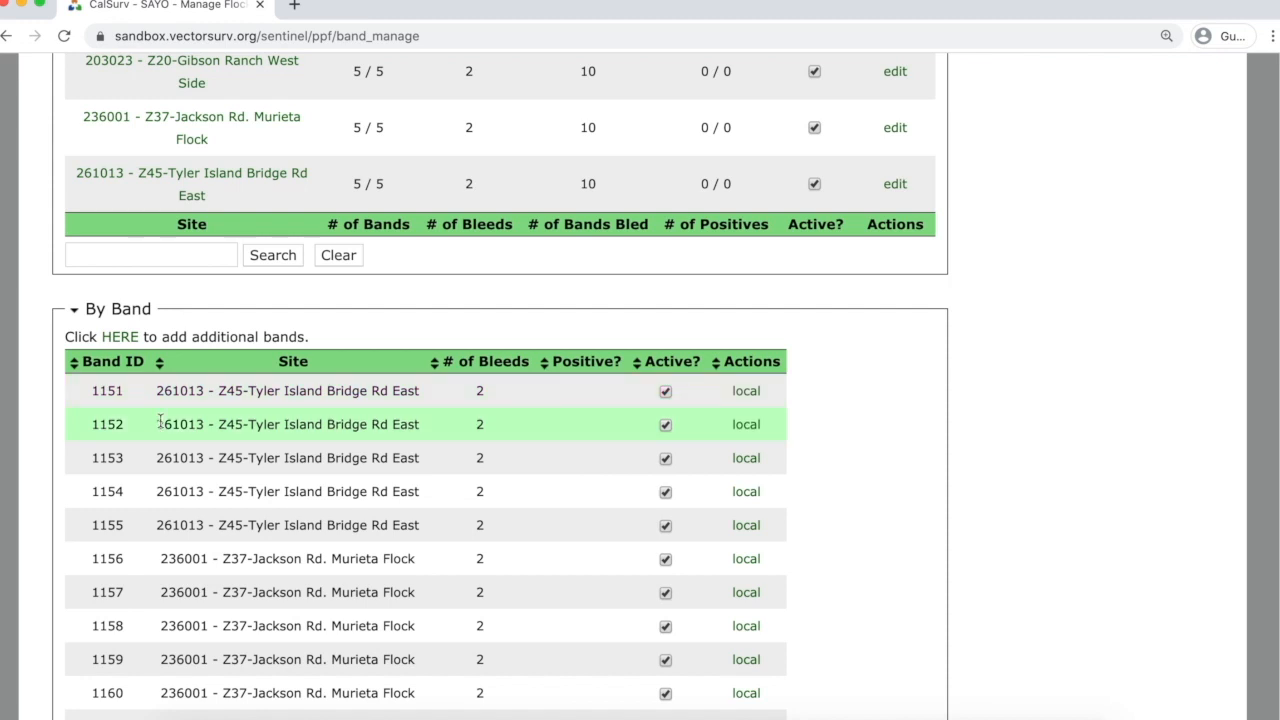
left_click(107, 366)
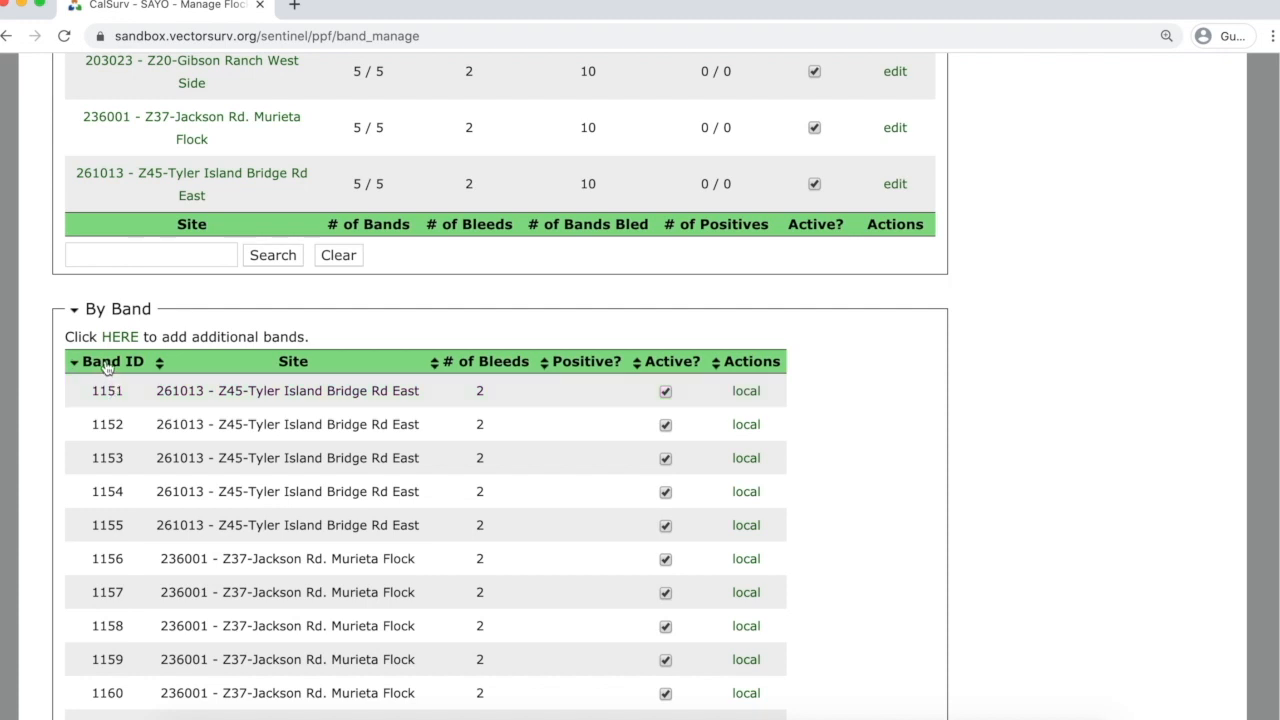
left_click(107, 366)
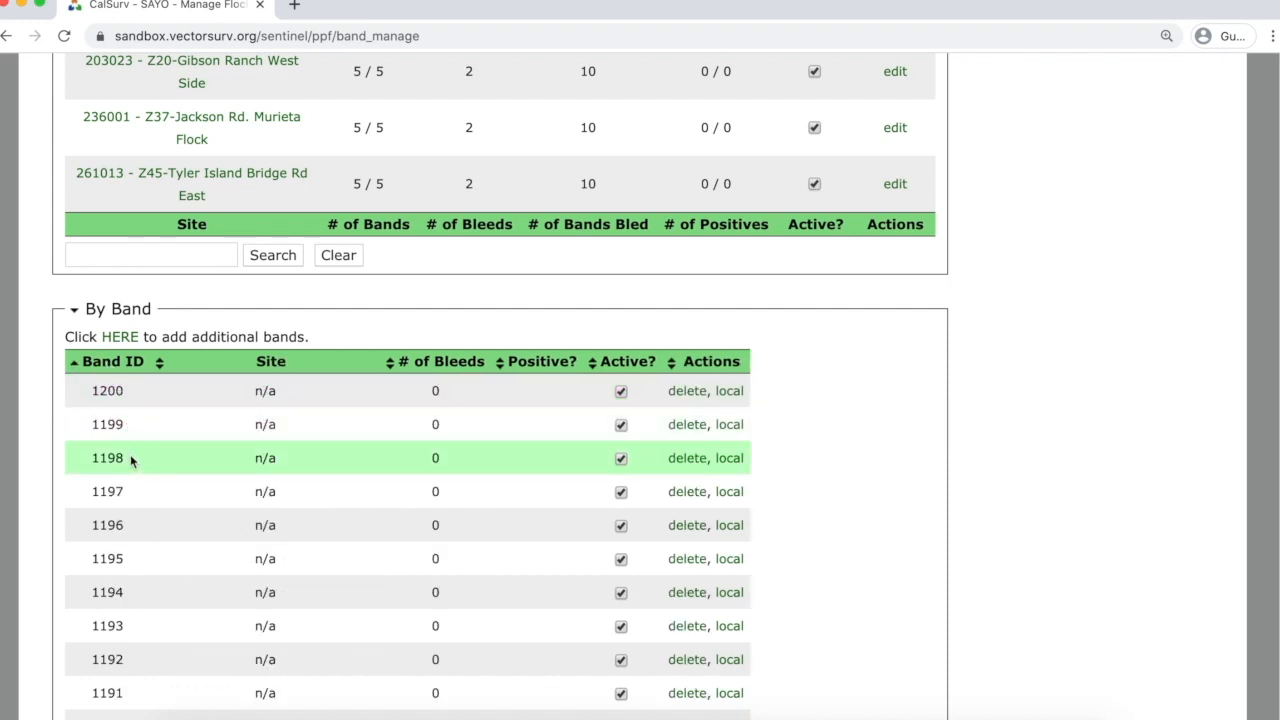
scroll(180, 465, "down", 5)
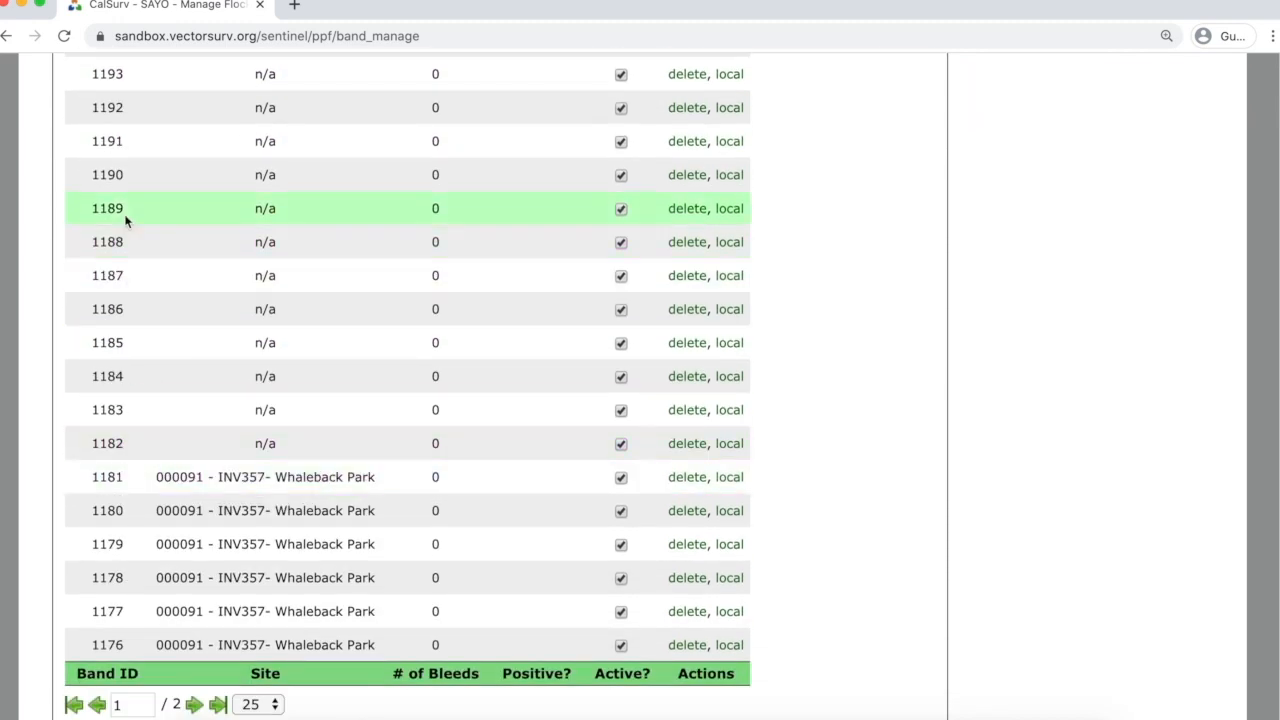
scroll(165, 170, "up", 4)
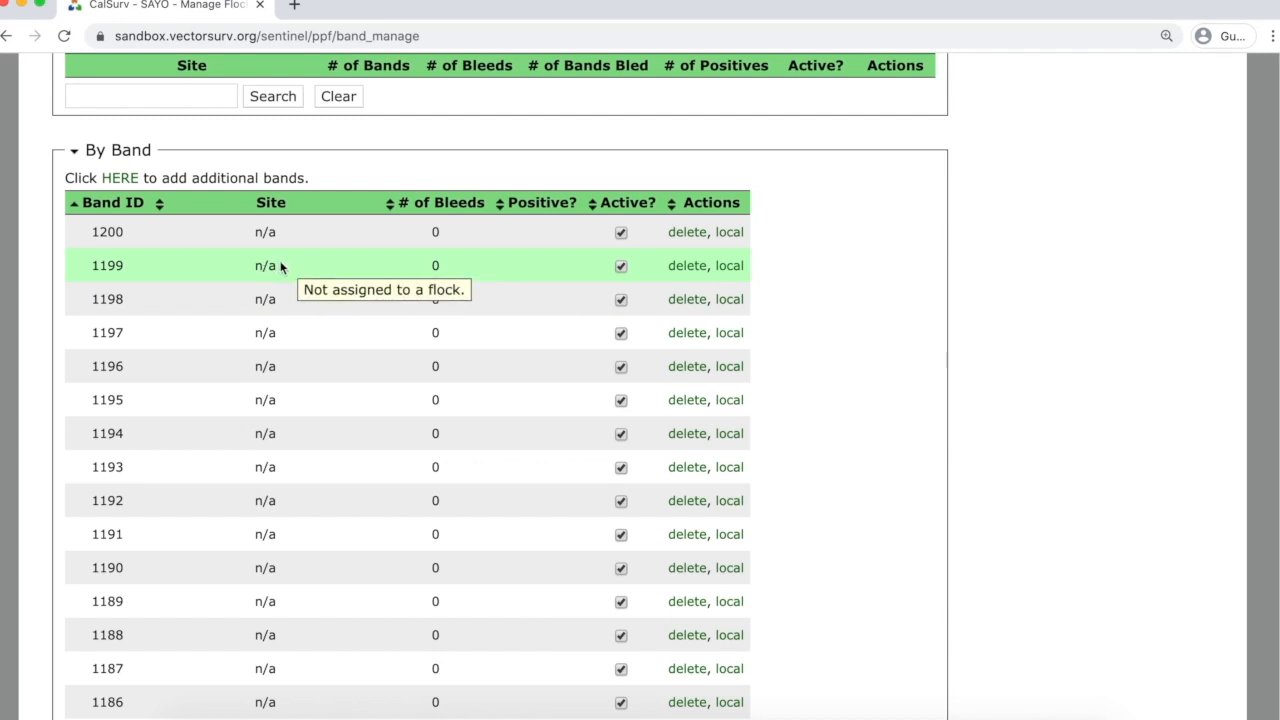
left_click(82, 202)
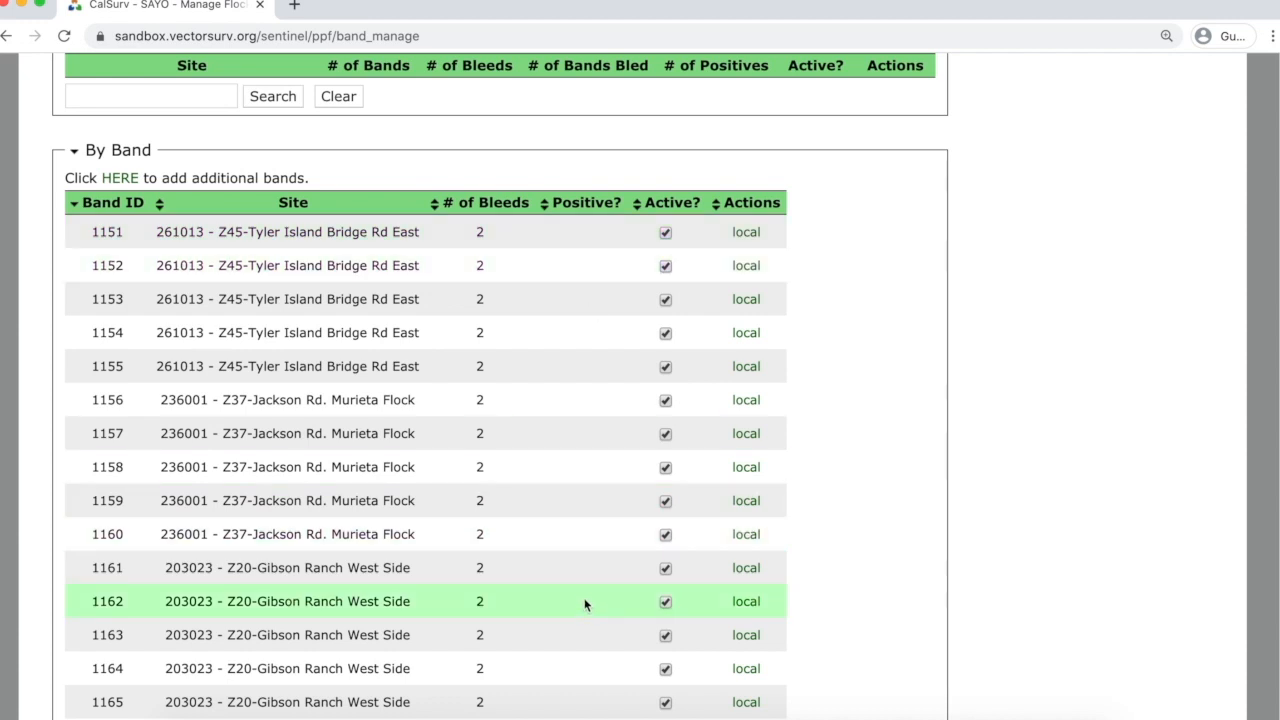
scroll(585, 600, "up", 6)
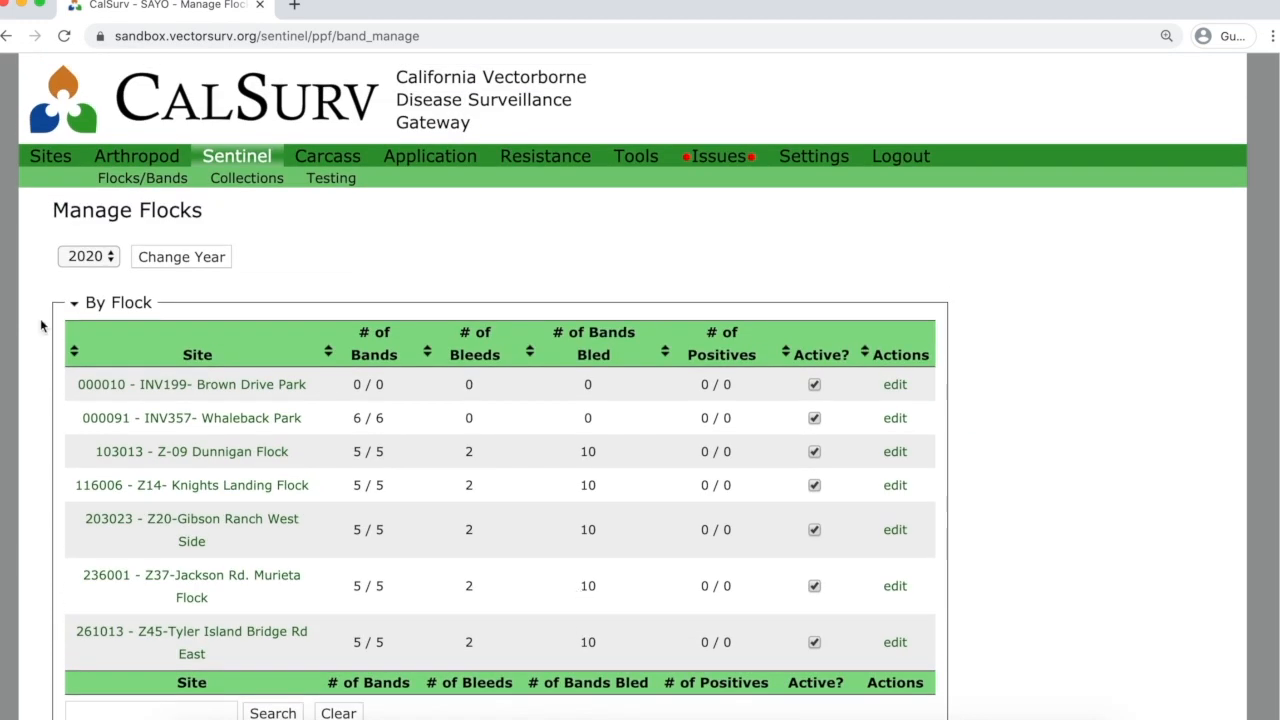
Switch Manage Flocks to 2019 and check positives, e.g. Knights Landing 1 / 1, Gibson Ranch West 4 / 4.
left_click(104, 255)
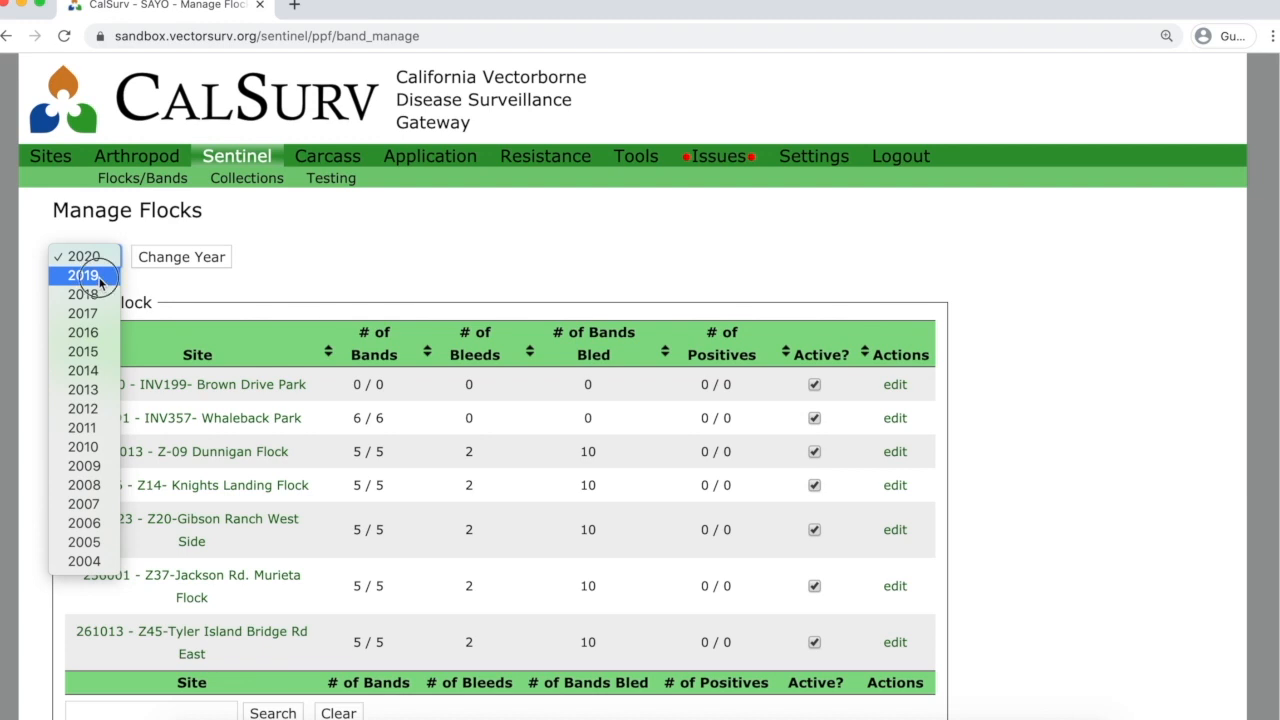
left_click(100, 276)
left_click(166, 257)
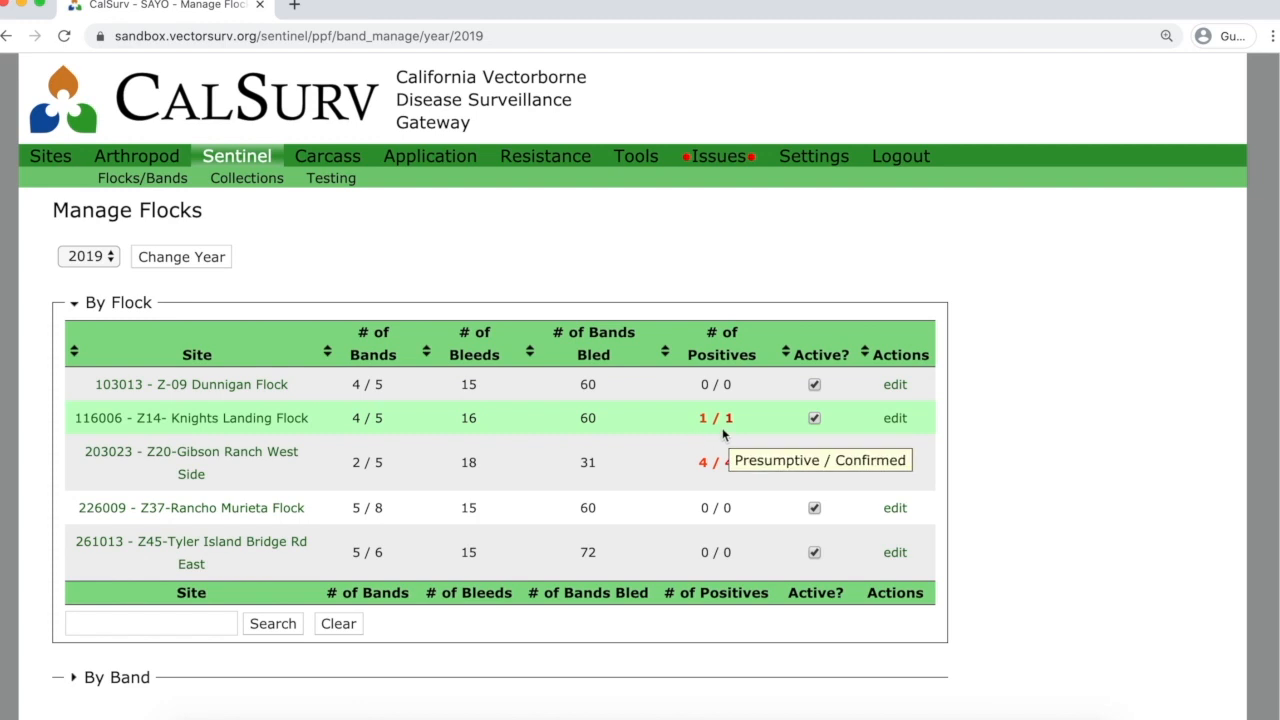
mouse_move(716, 418)
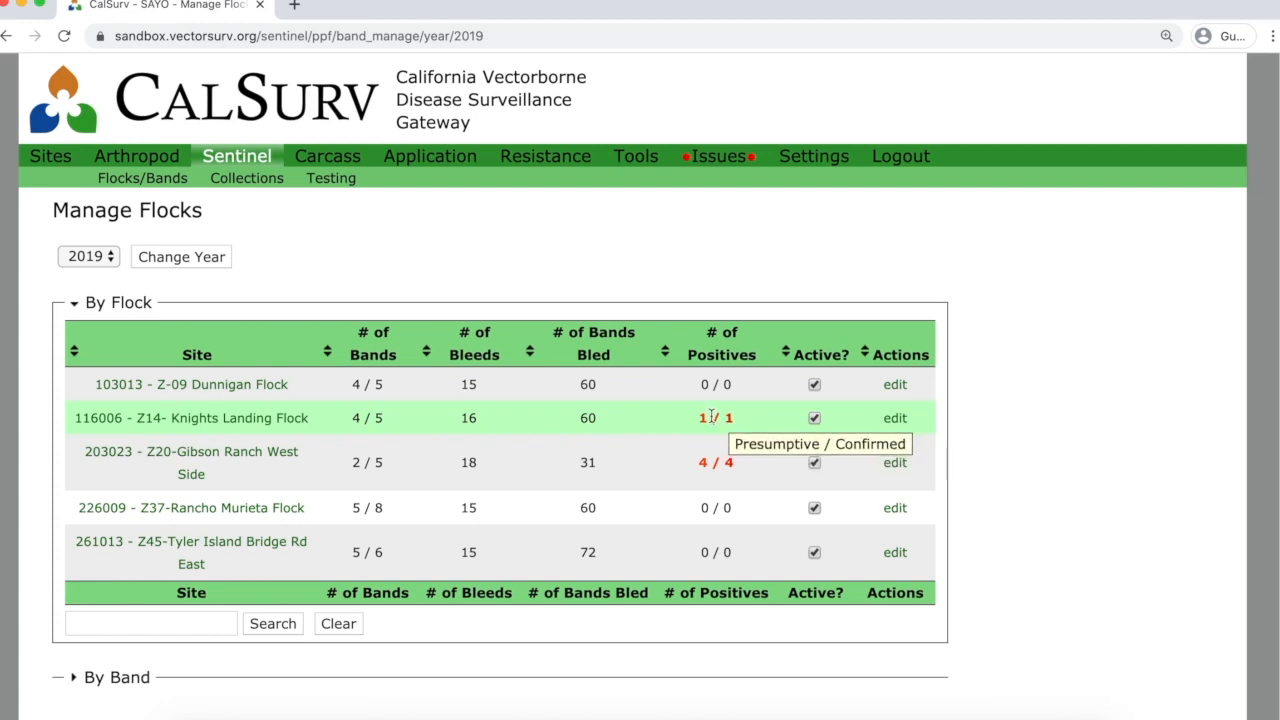
mouse_move(702, 418)
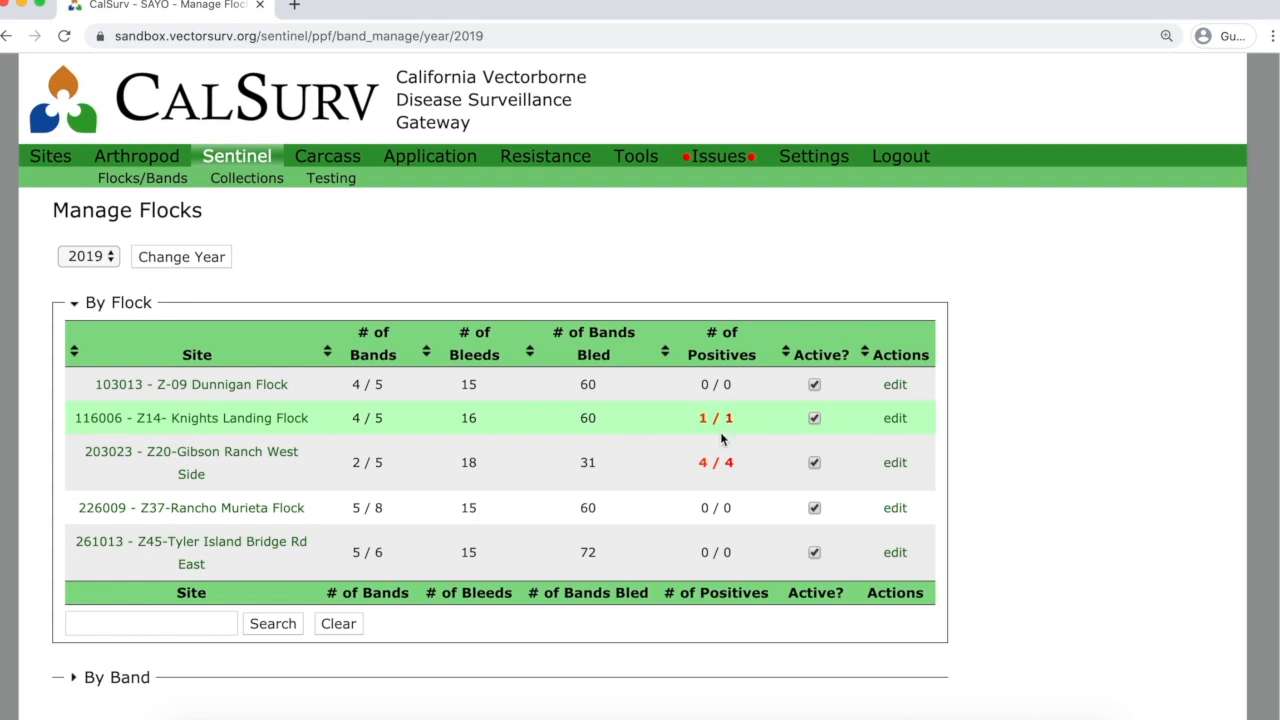
mouse_move(702, 463)
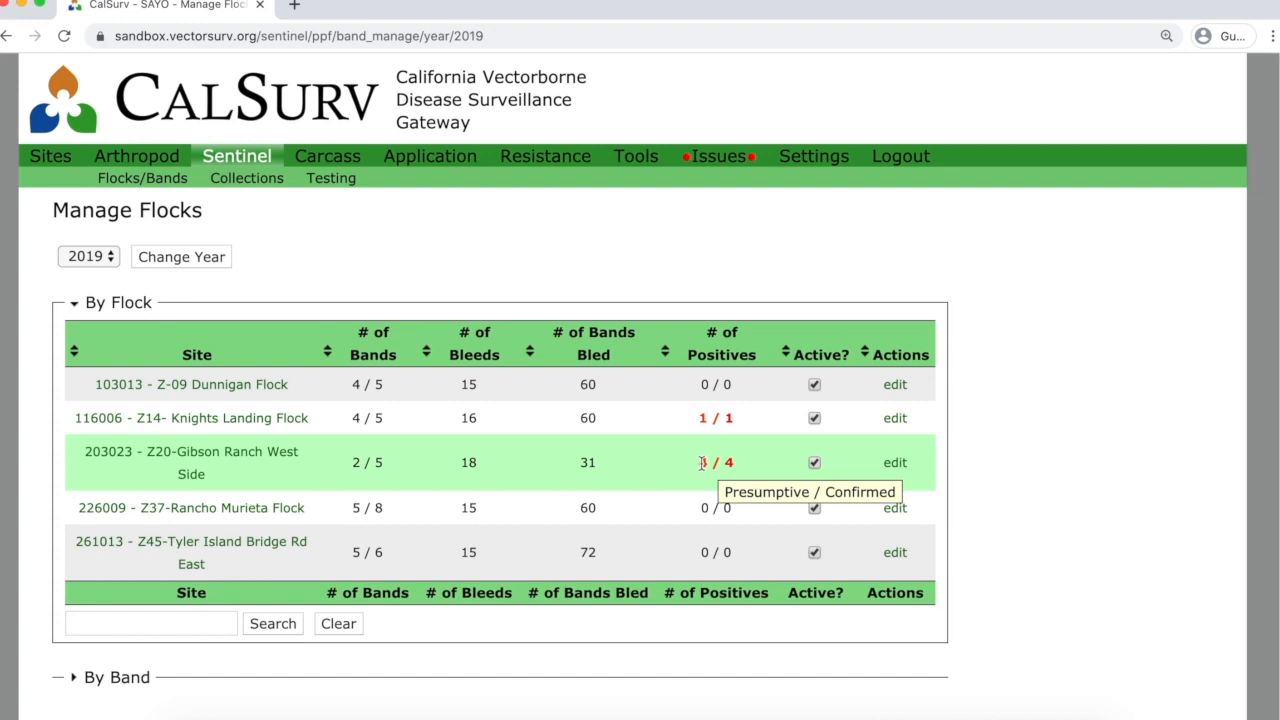
scroll(700, 465, "down", 2)
Expand the By Band list of 2019 bands and browse through it.
left_click(153, 568)
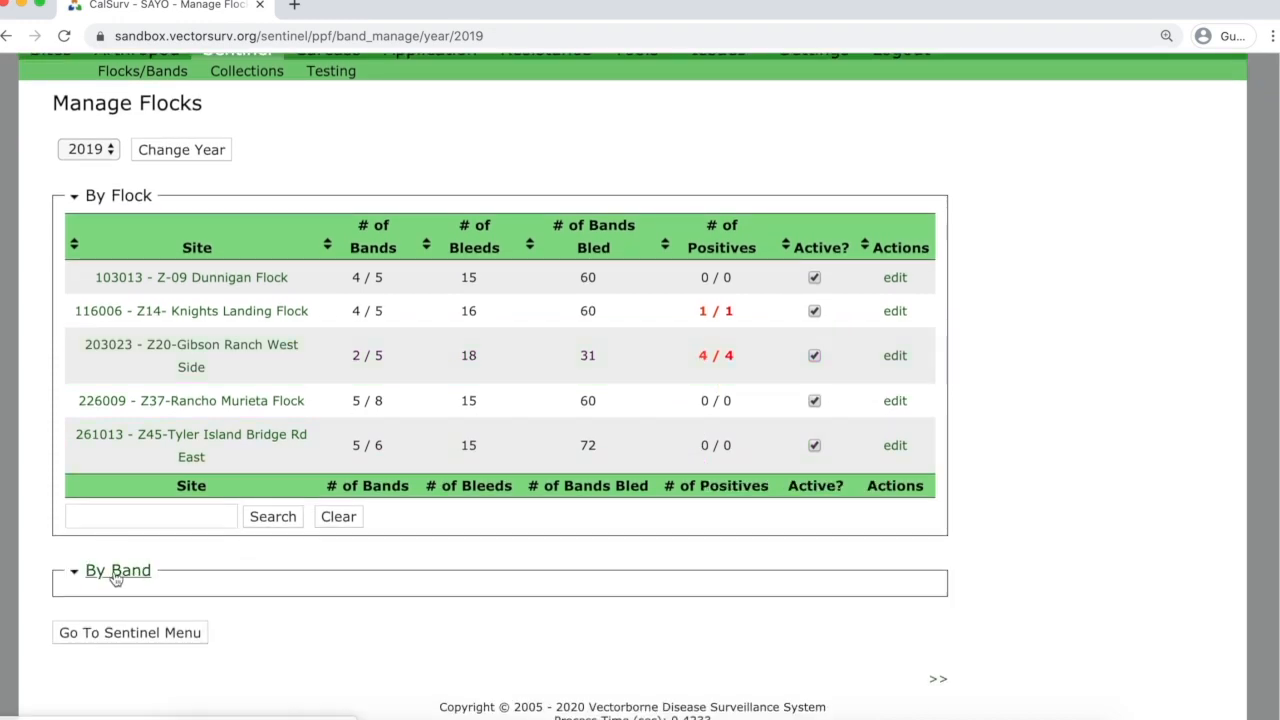
scroll(917, 540, "down", 6)
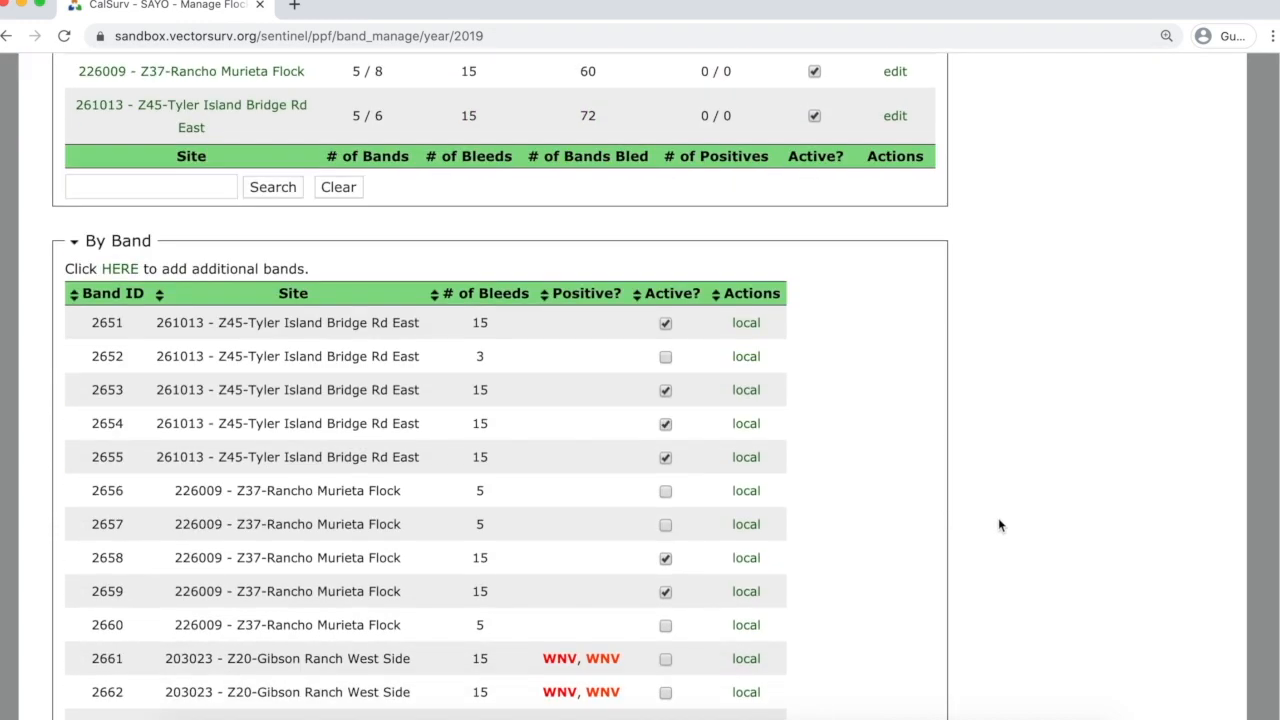
scroll(990, 515, "down", 8)
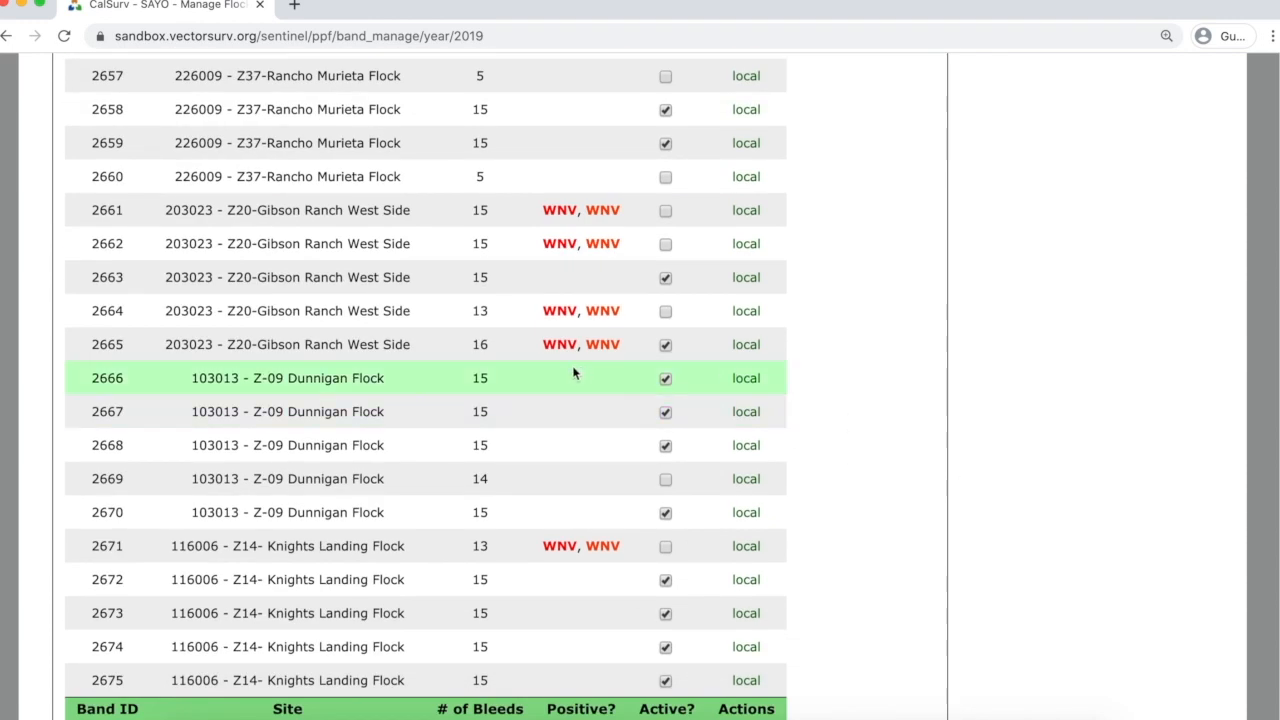
mouse_move(568, 342)
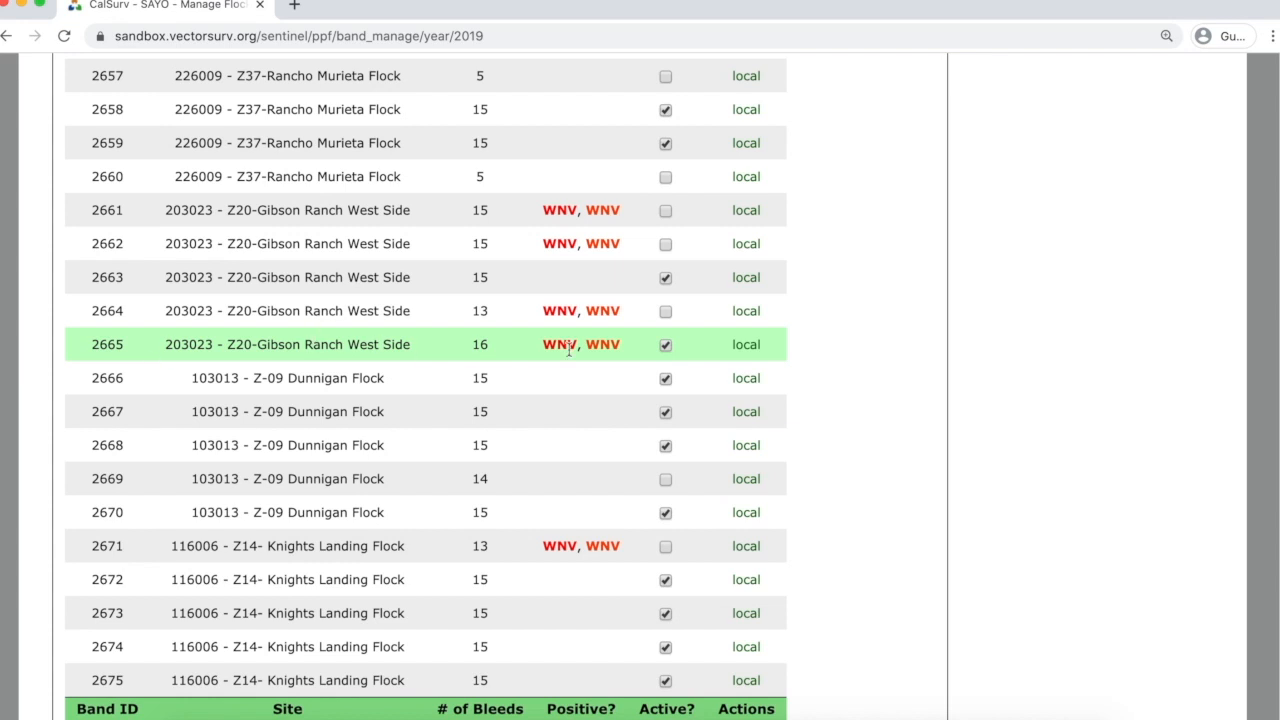
scroll(611, 390, "up", 5)
scroll(612, 391, "up", 2)
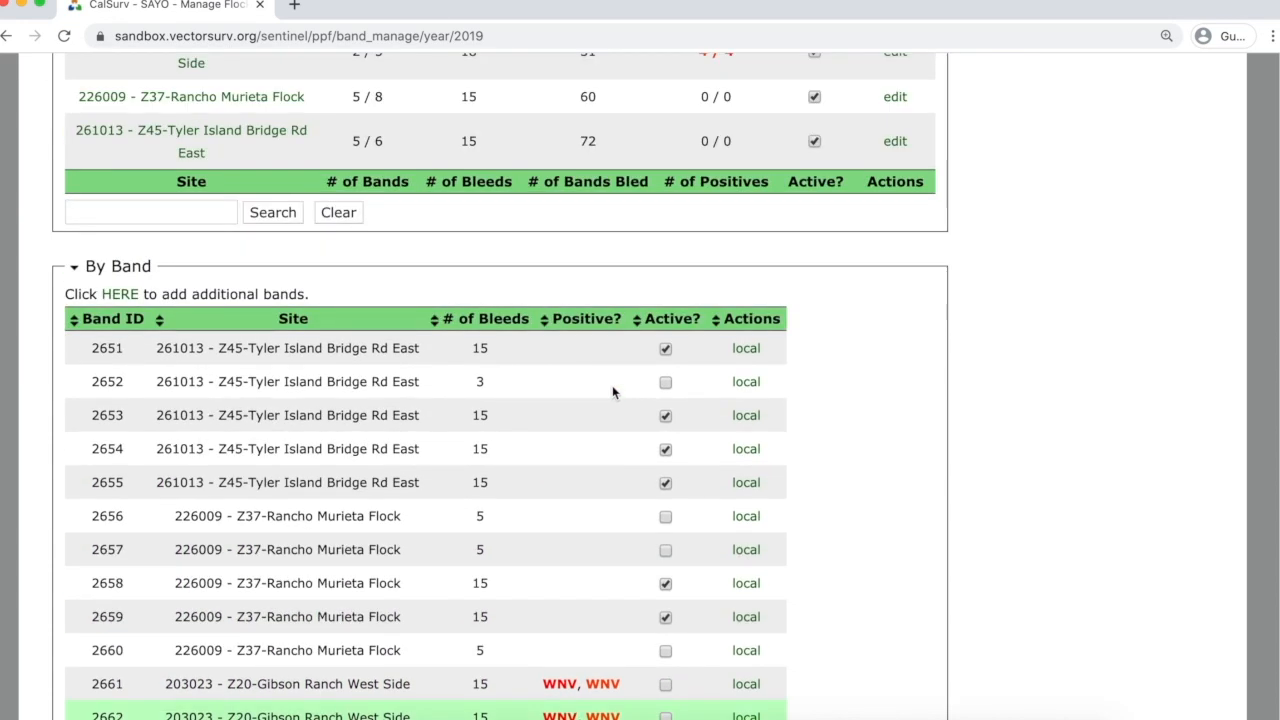
scroll(612, 391, "down", 7)
scroll(614, 392, "up", 3)
scroll(612, 391, "up", 3)
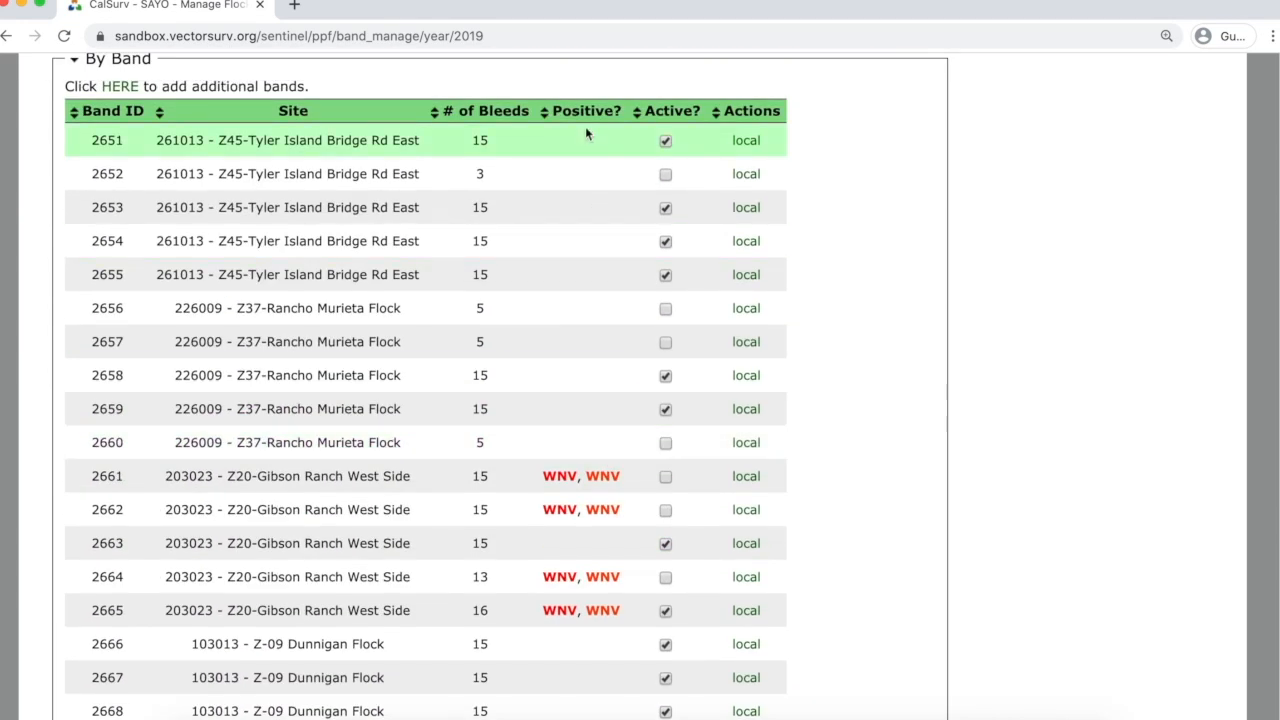
Sort the bands by the Positive? column descending so WNV-positive bands appear first.
left_click(586, 111)
left_click(586, 111)
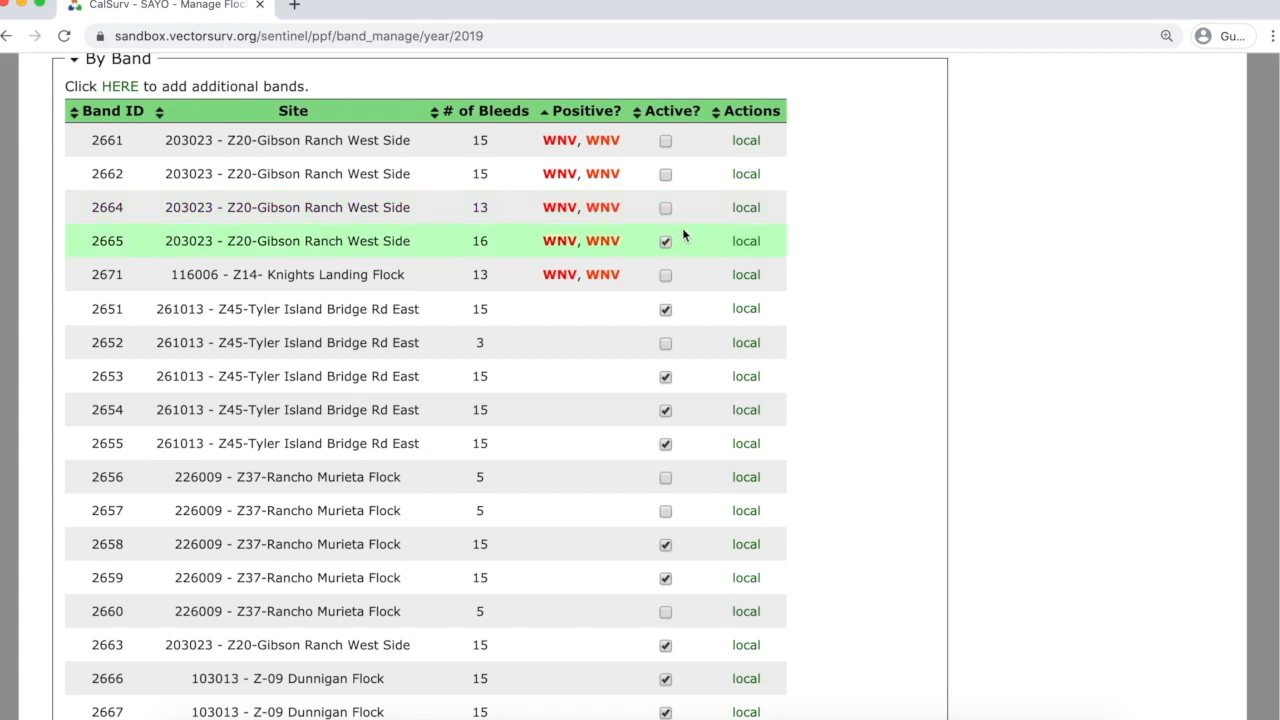
mouse_move(601, 238)
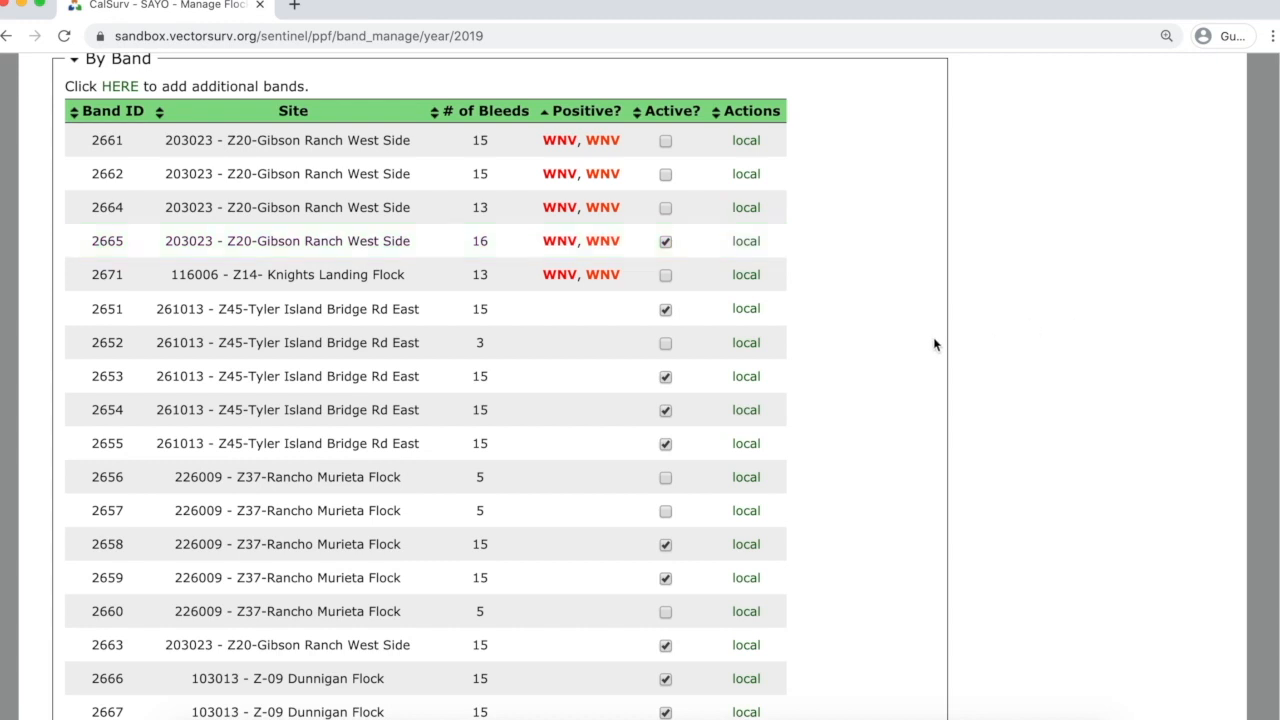
scroll(938, 335, "up", 5)
scroll(942, 326, "up", 2)
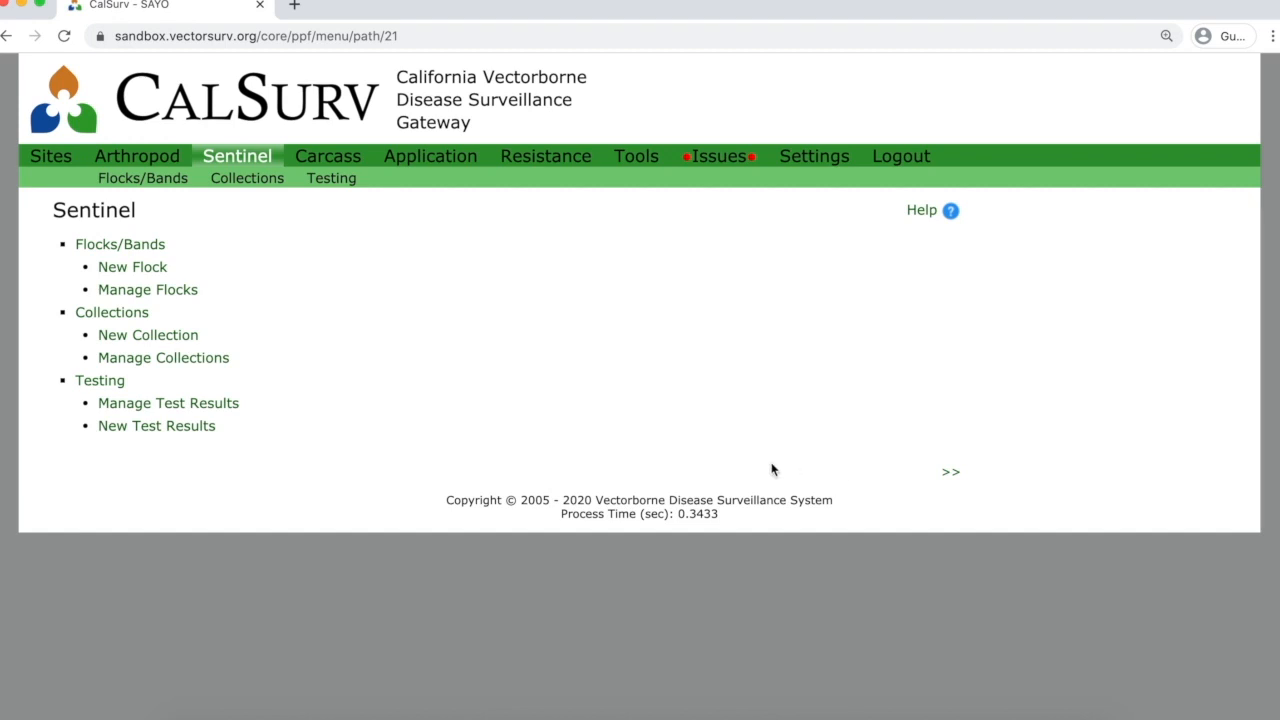
Start a new collection for flock 000091 - INV357- Whaleback Park dated 2020-05-12.
left_click(178, 337)
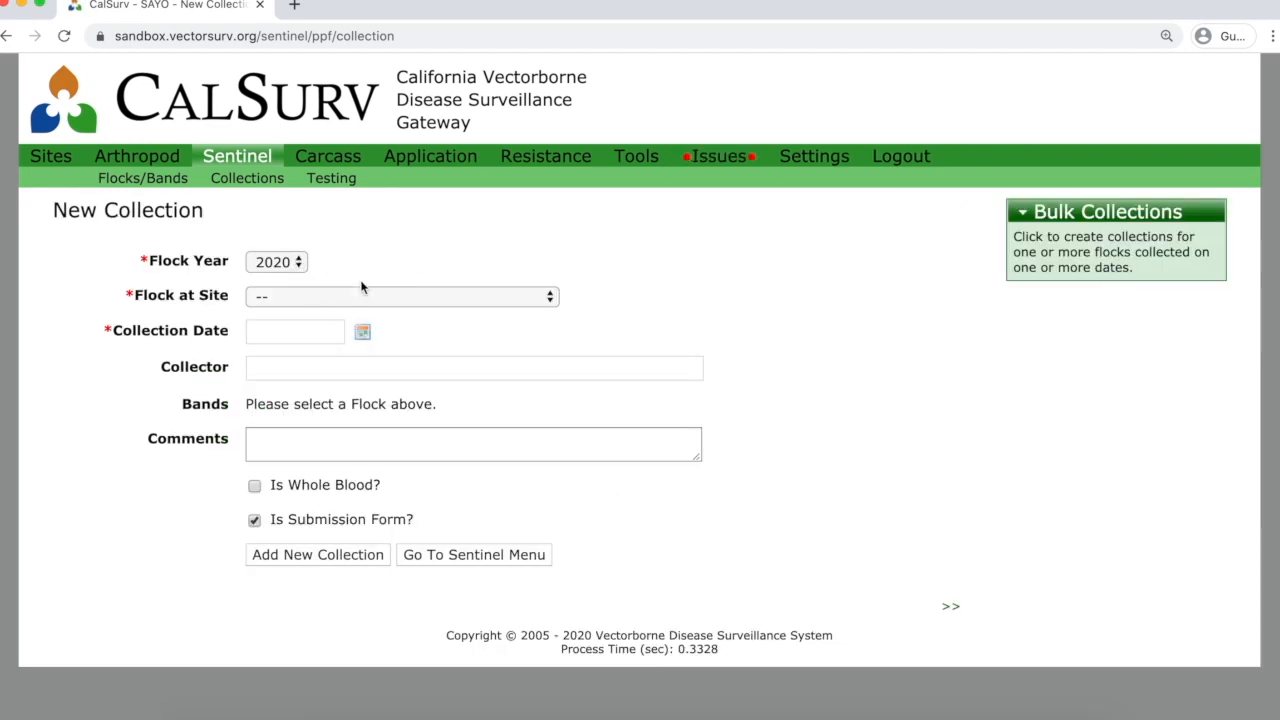
left_click(407, 299)
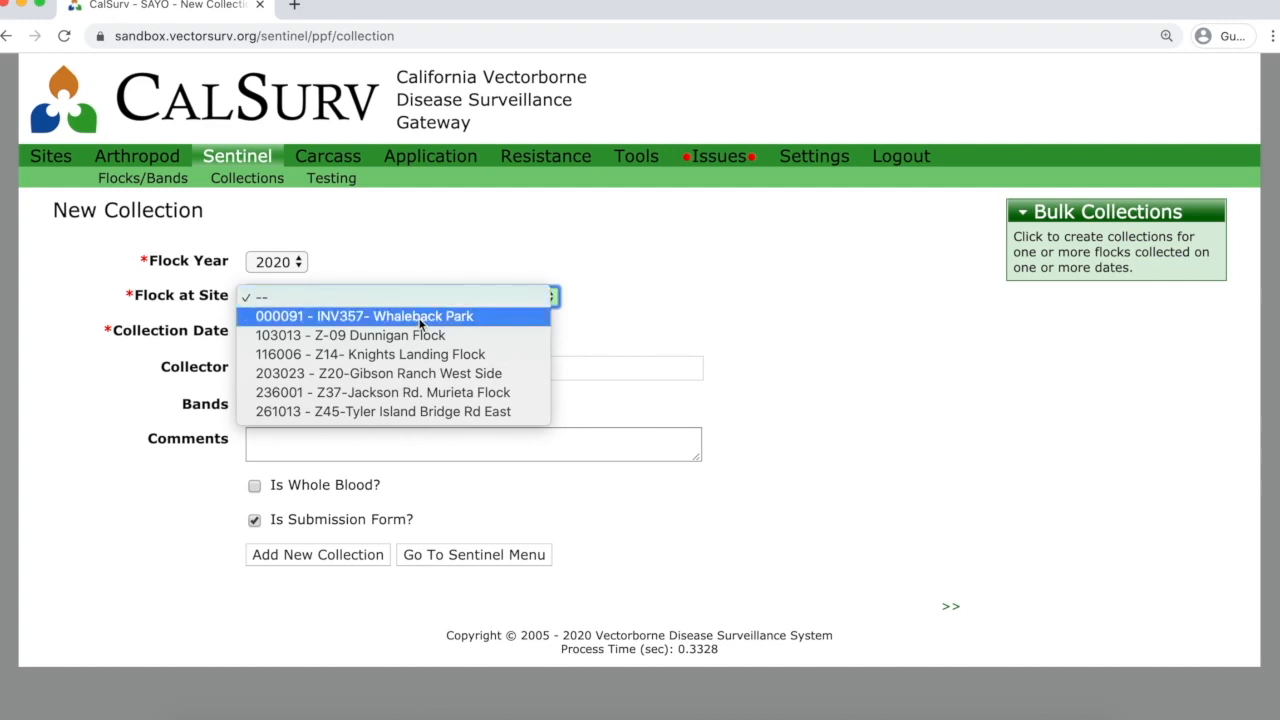
left_click(415, 316)
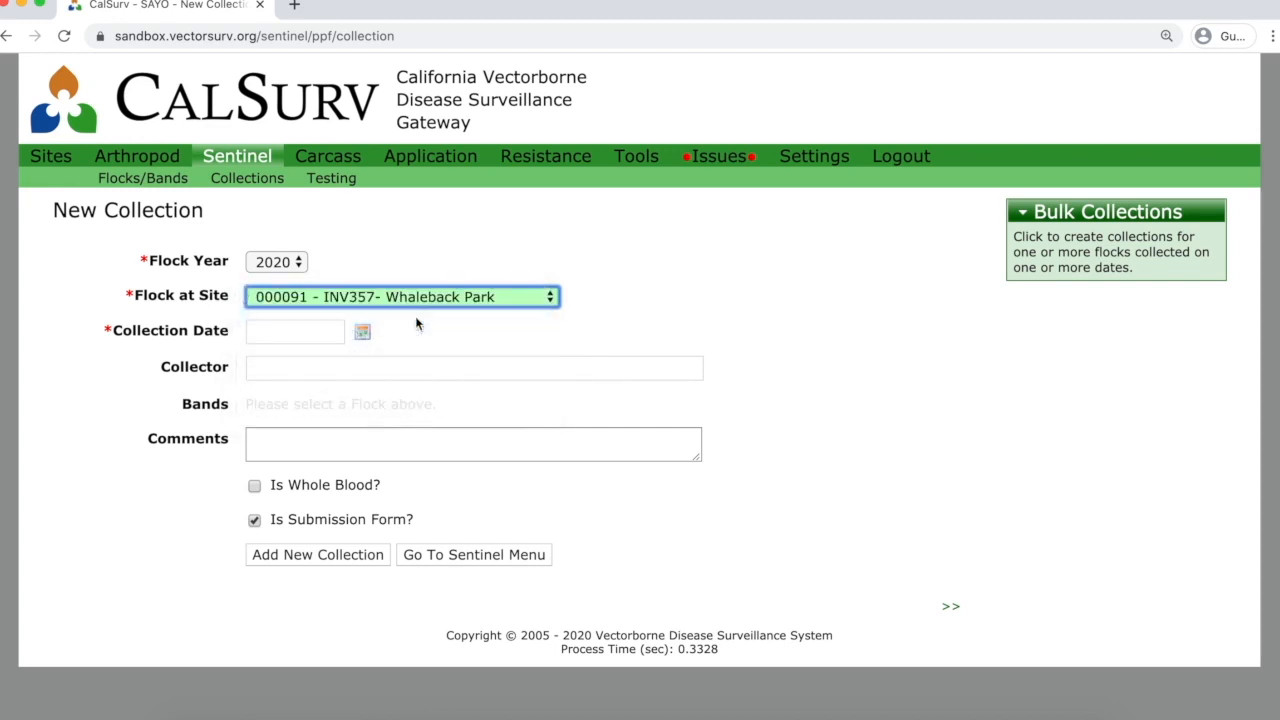
left_click(361, 332)
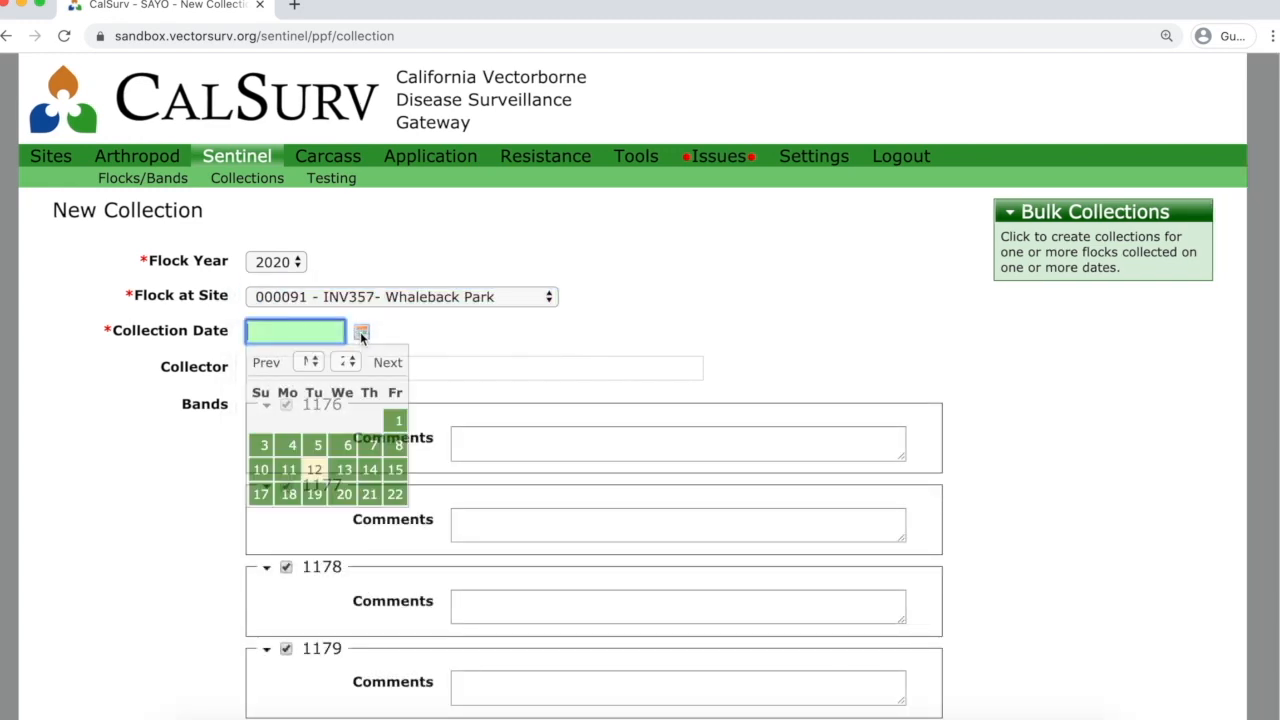
left_click(334, 478)
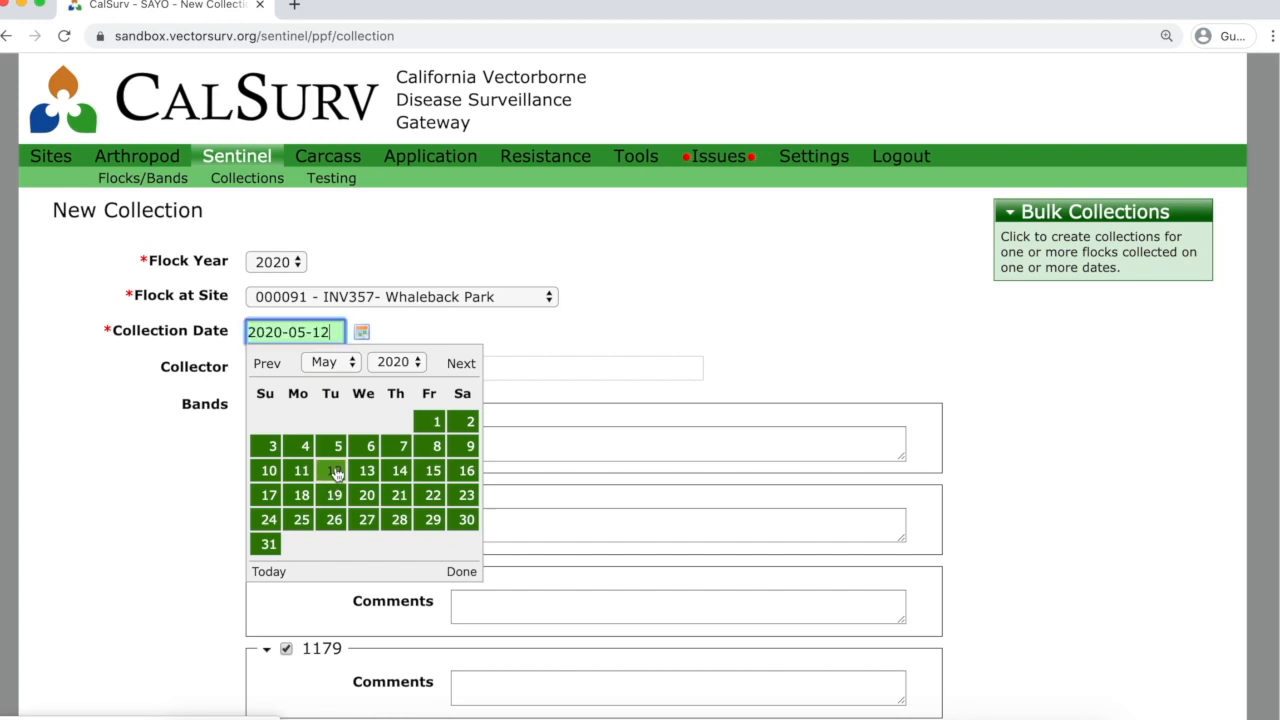
Enter 'Agency User' as the collection's collector.
left_click(422, 366)
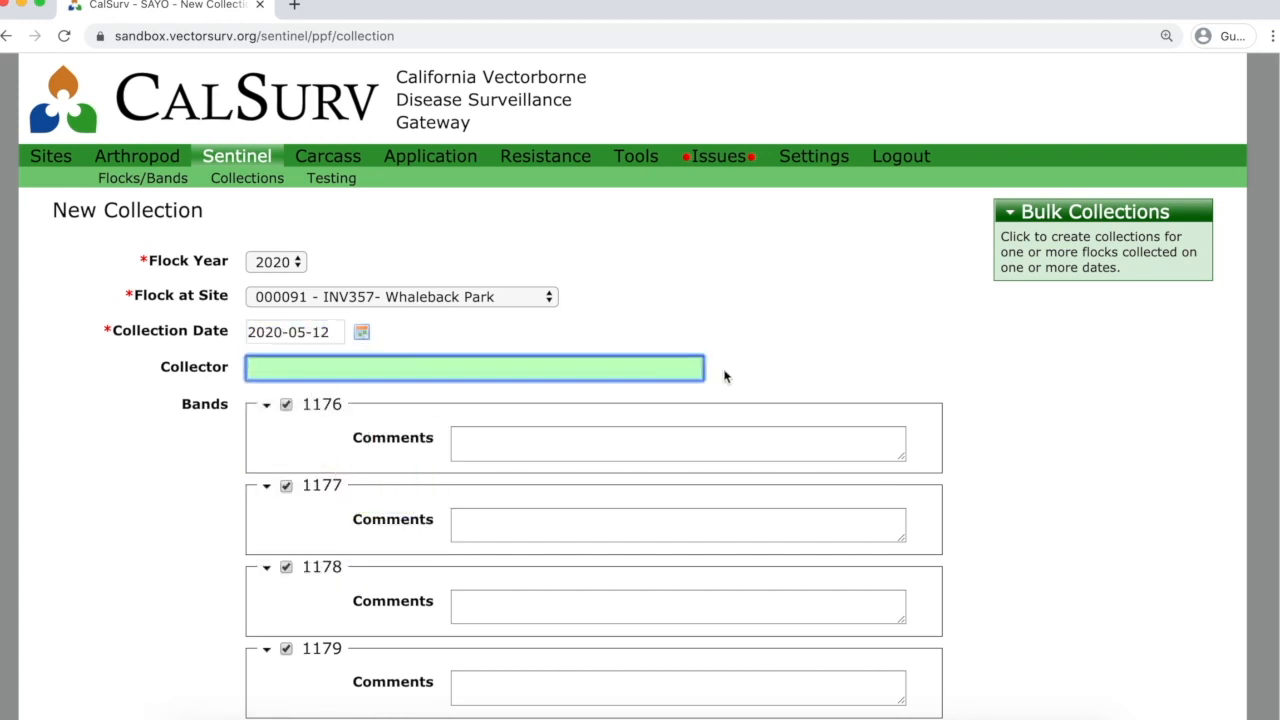
scroll(1099, 394, "down", 1)
scroll(1099, 394, "down", 2)
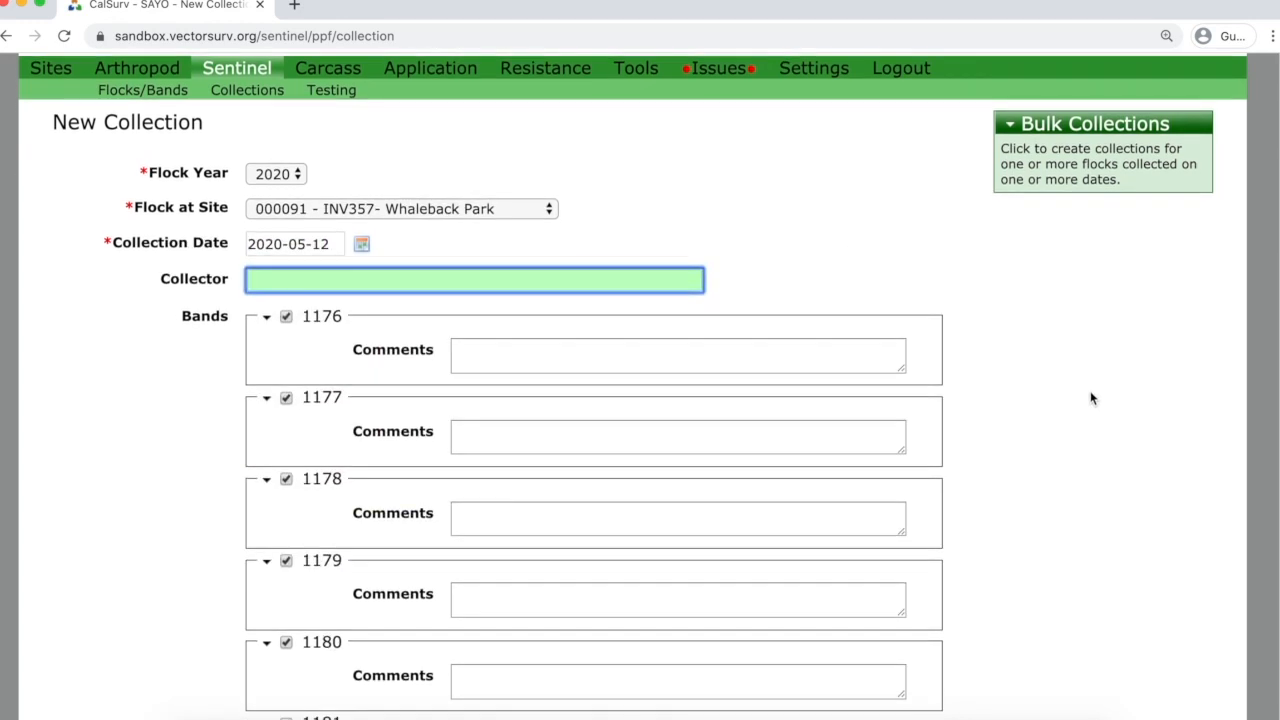
scroll(1091, 399, "up", 1)
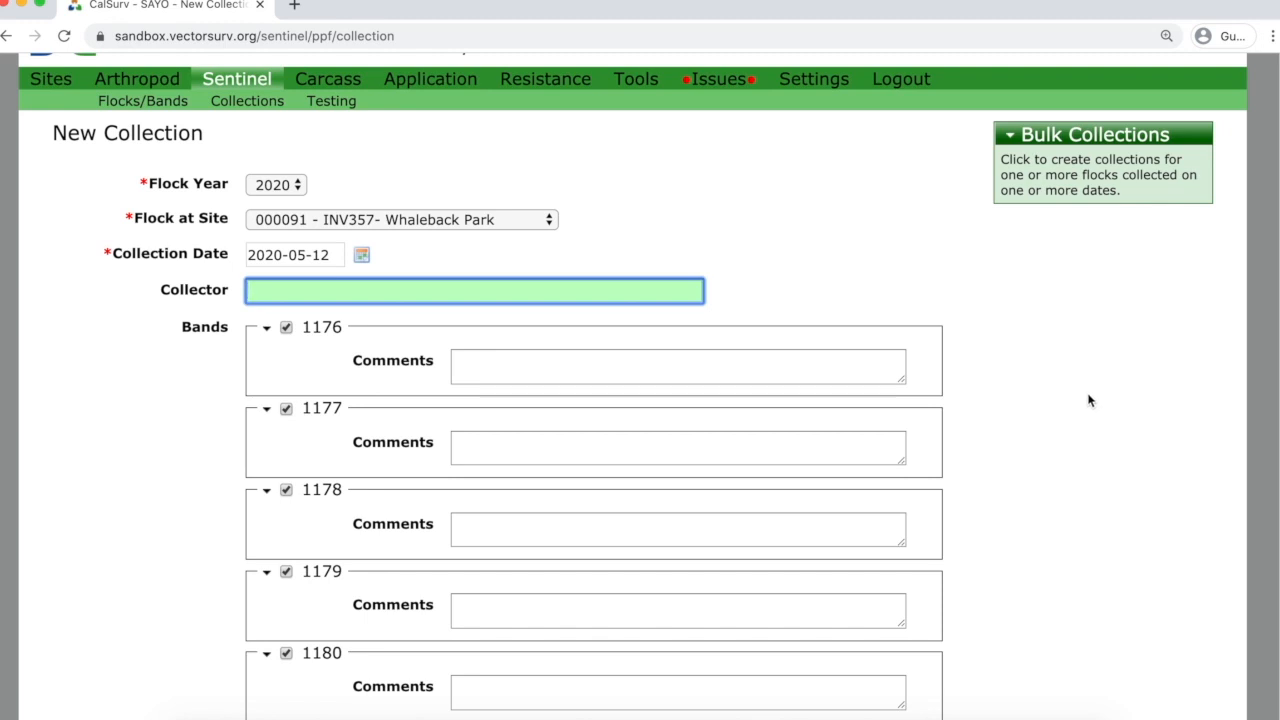
type("Agency User")
scroll(1010, 428, "down", 3)
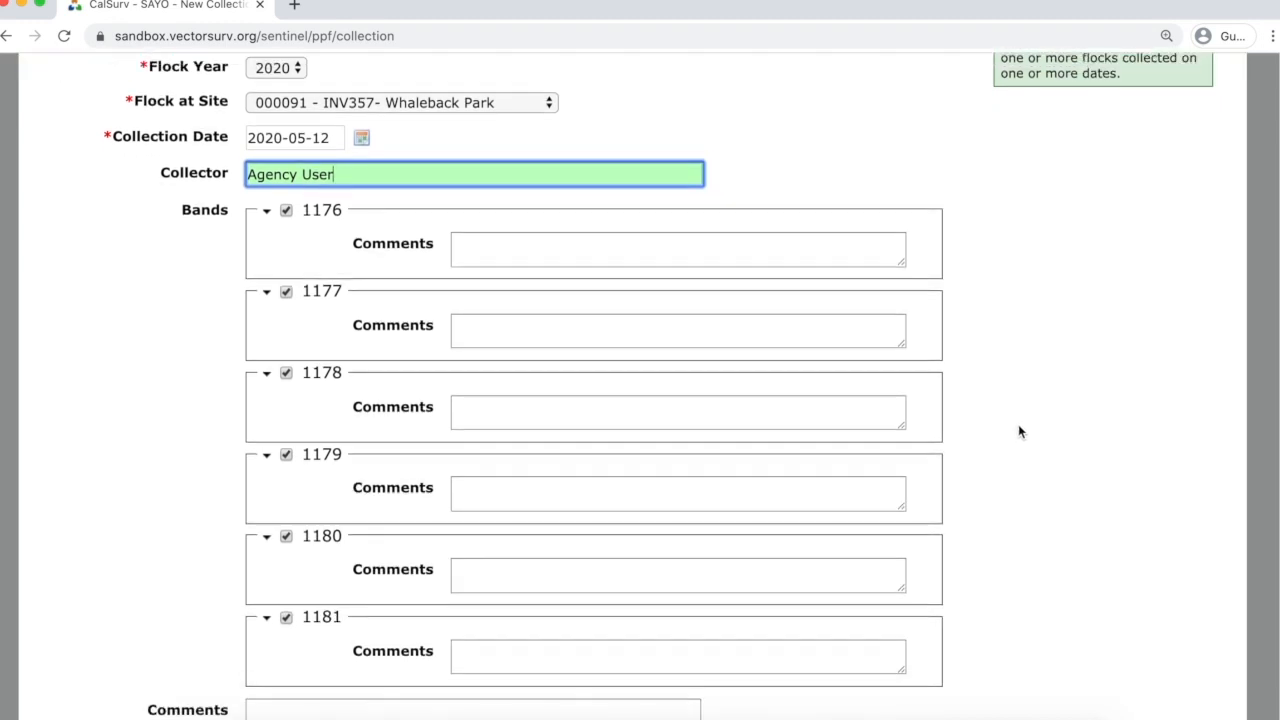
scroll(1018, 424, "down", 1)
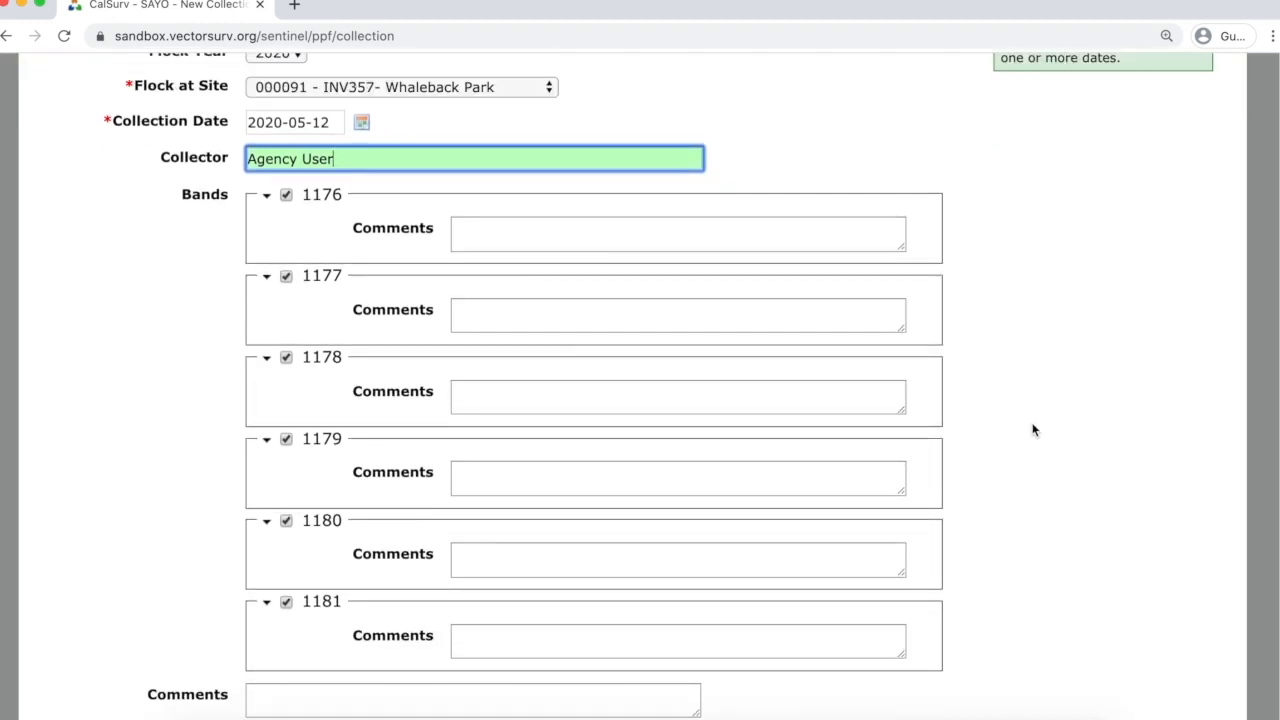
scroll(1028, 430, "up", 3)
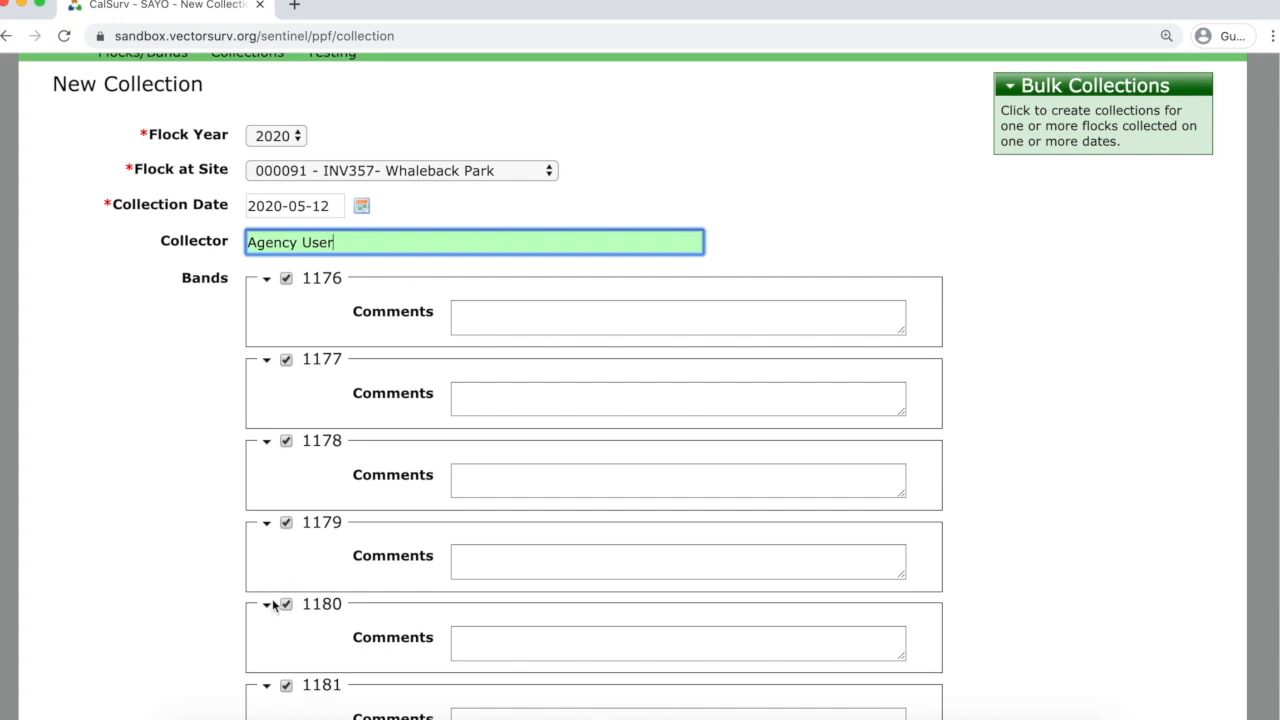
scroll(275, 621, "down", 1)
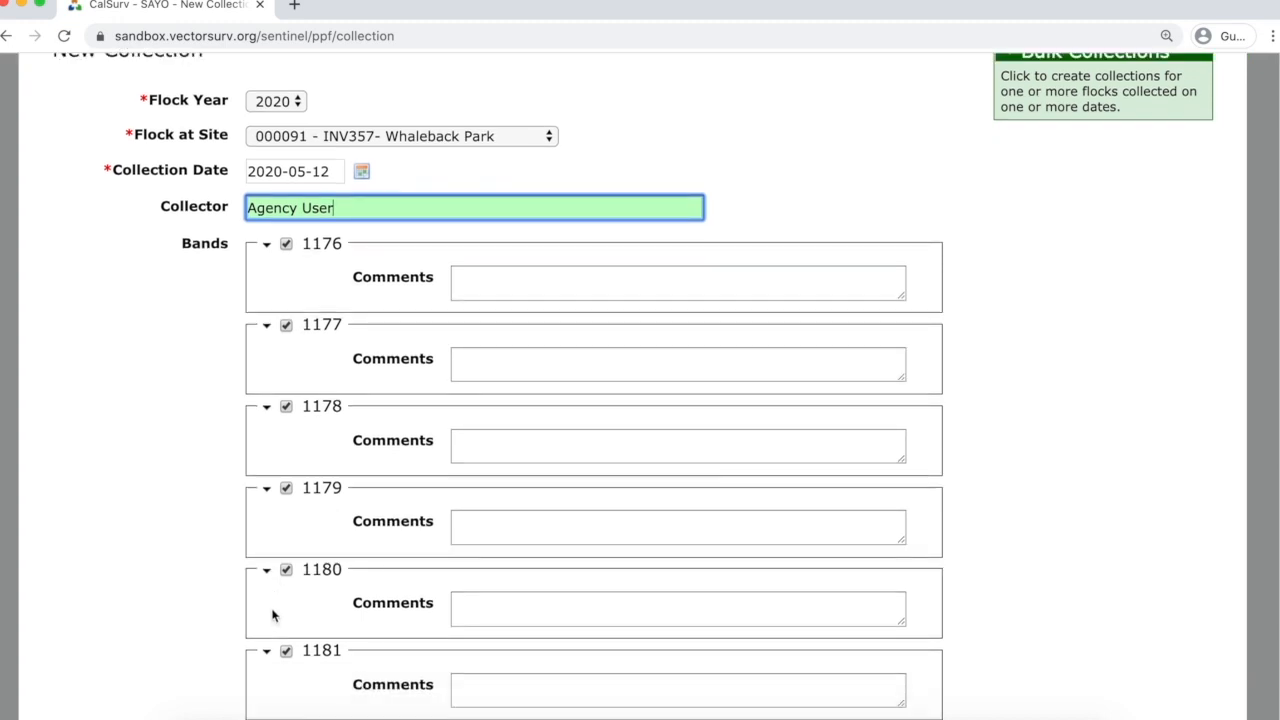
scroll(274, 610, "down", 5)
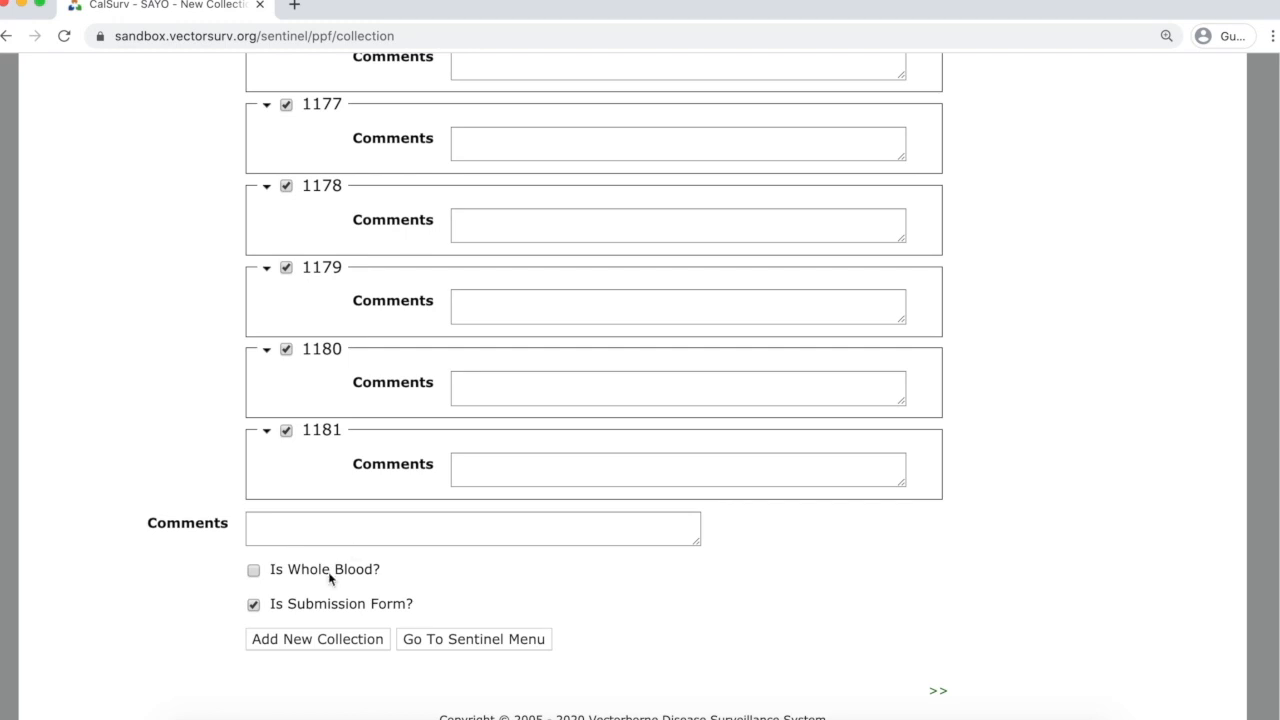
mouse_move(309, 607)
scroll(651, 584, "up", 3)
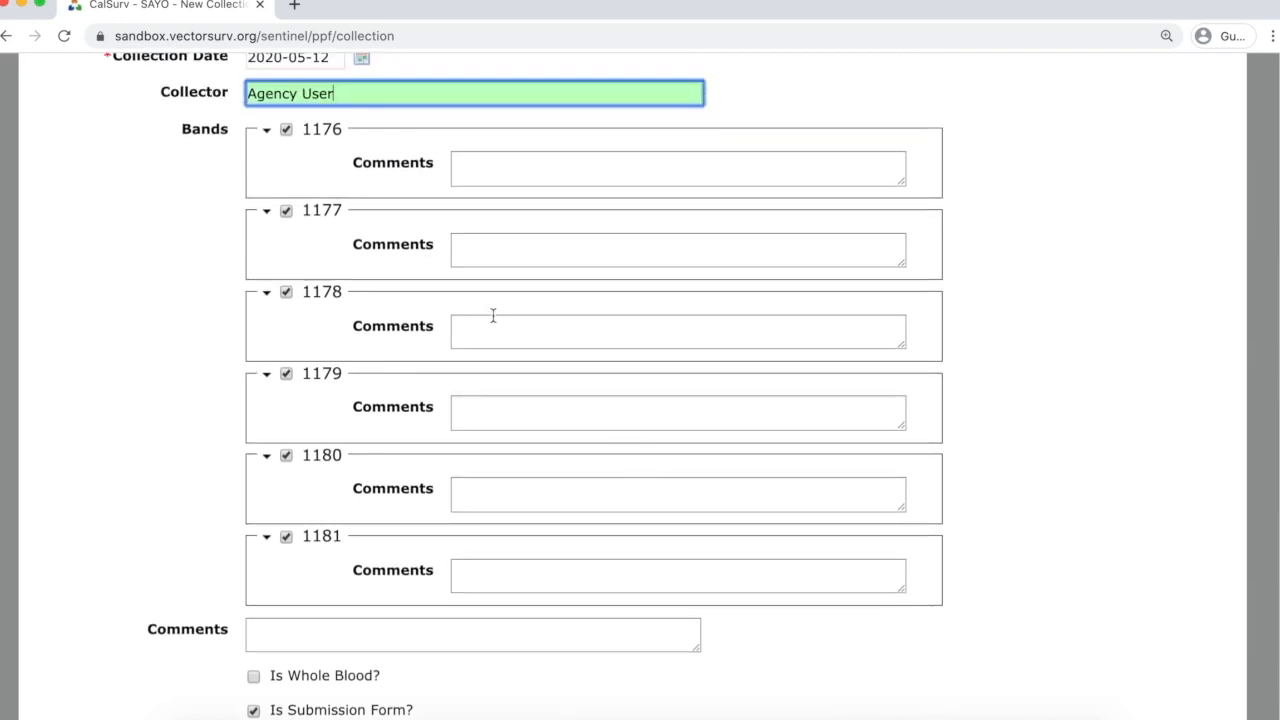
Comment 'Inadequate blood?' on band 1178 and 'Previously positive?' on band 1180.
left_click(498, 330)
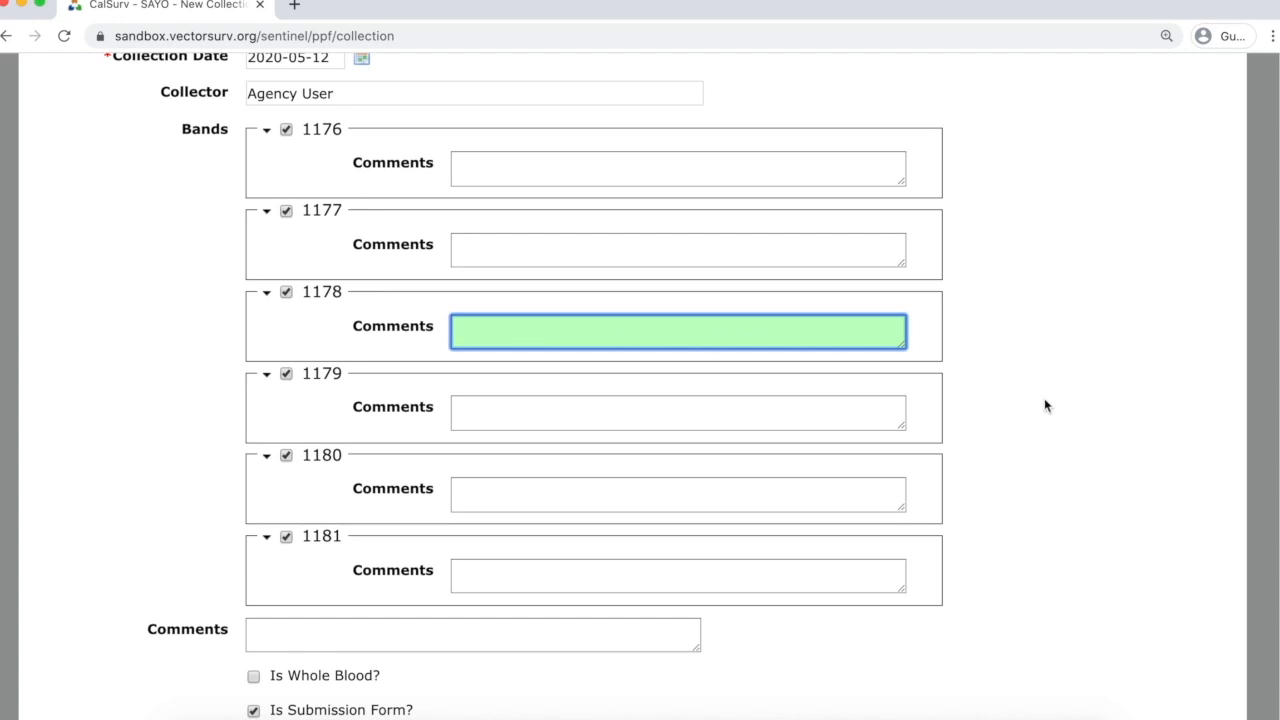
type("Inadequate blood?")
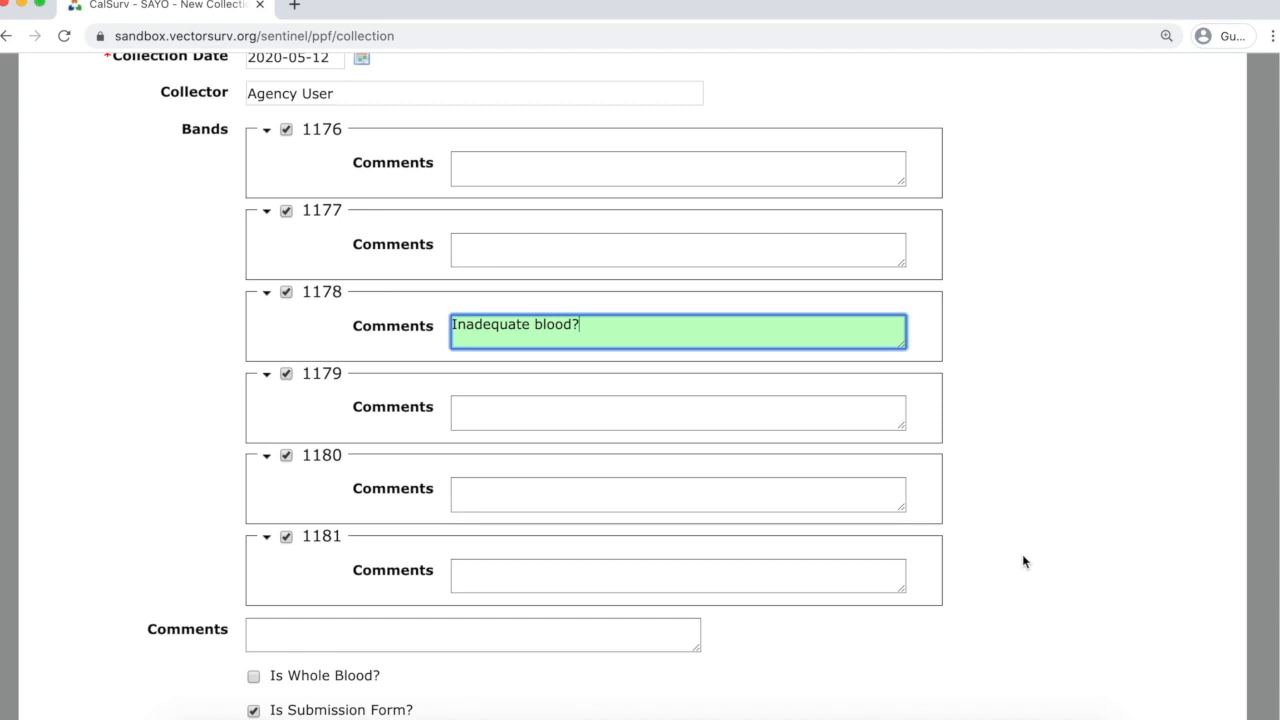
scroll(1022, 540, "down", 2)
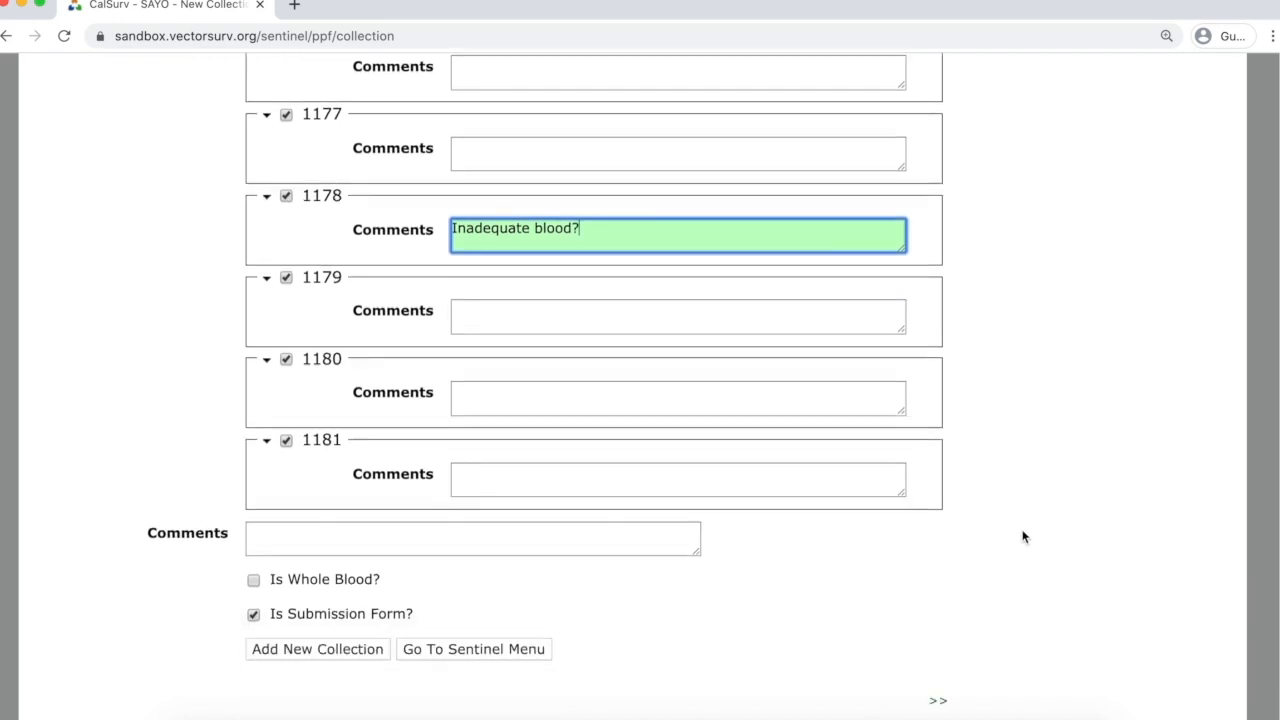
scroll(1022, 530, "down", 1)
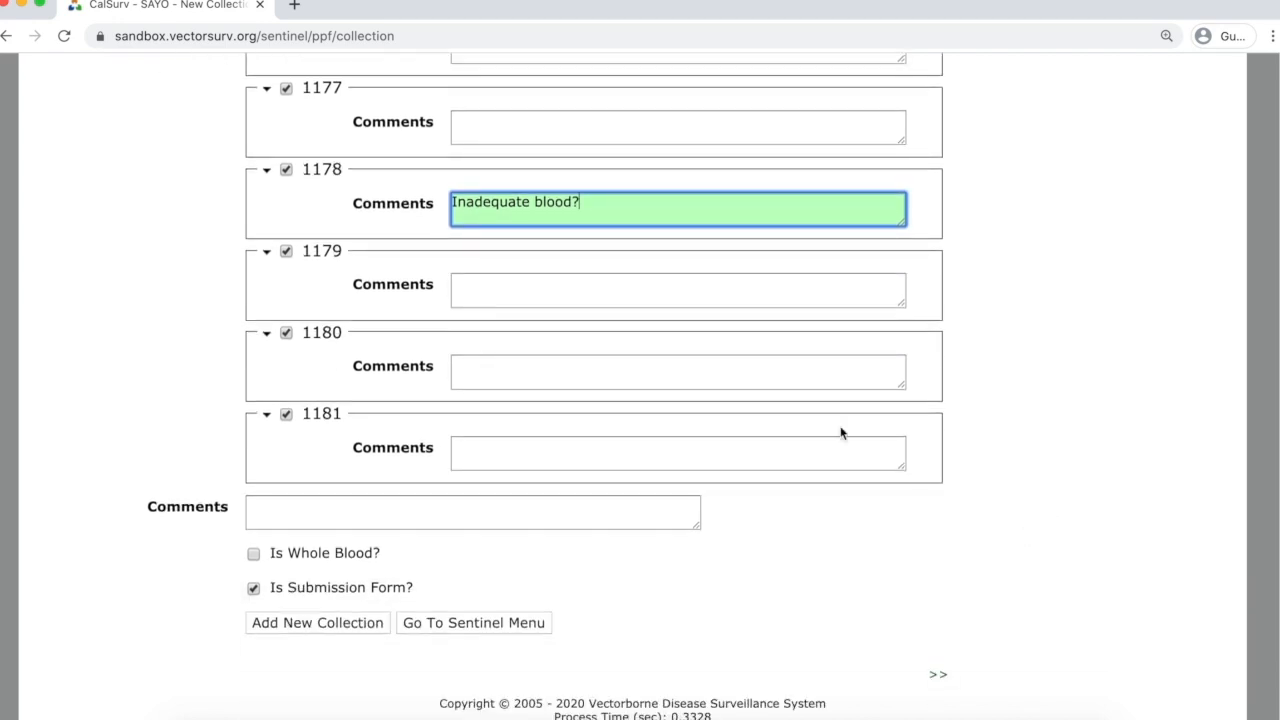
left_click(561, 364)
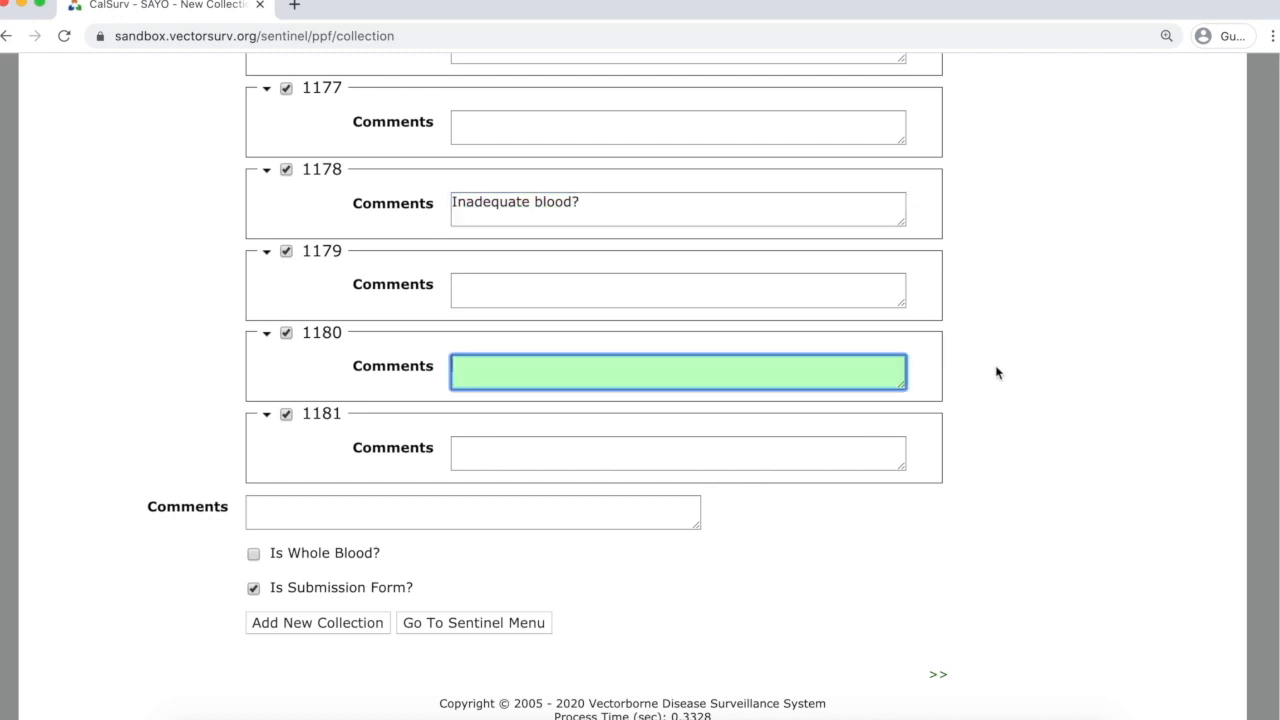
type("Previously positive?")
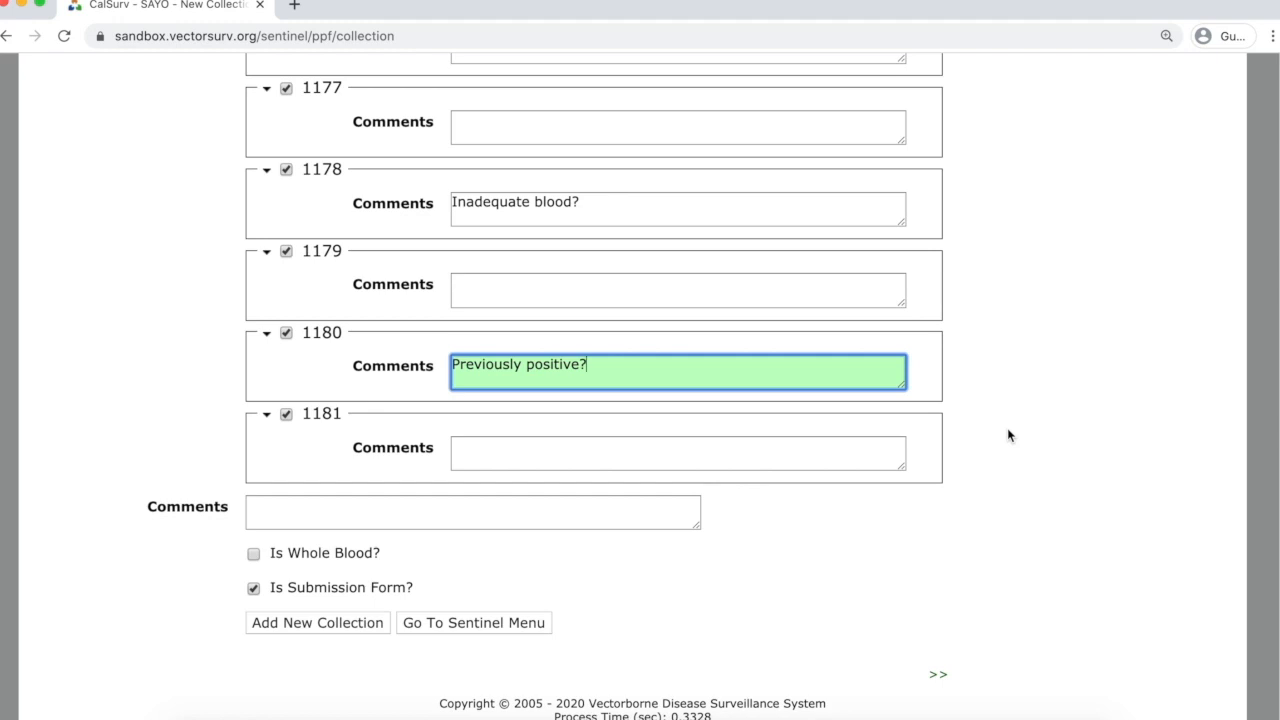
Save collection 13 and review its enlarged printable blood sheet showing both band remarks.
left_click(335, 621)
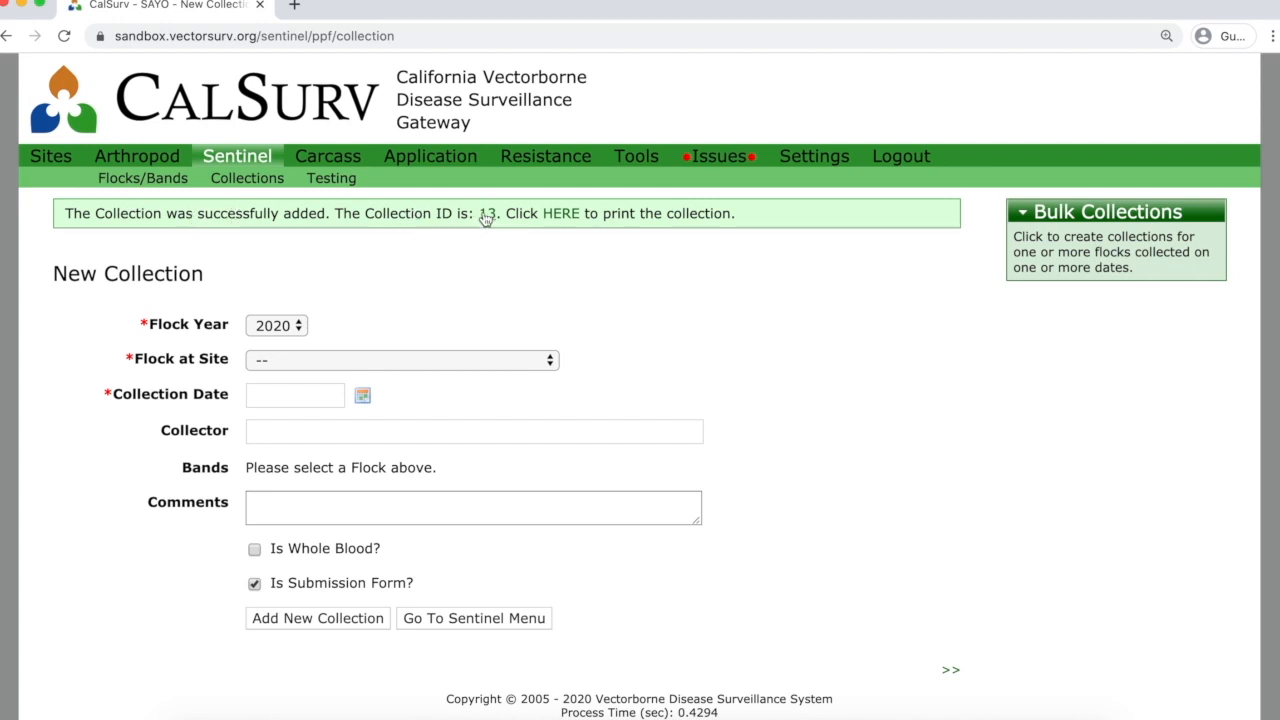
left_click(561, 215)
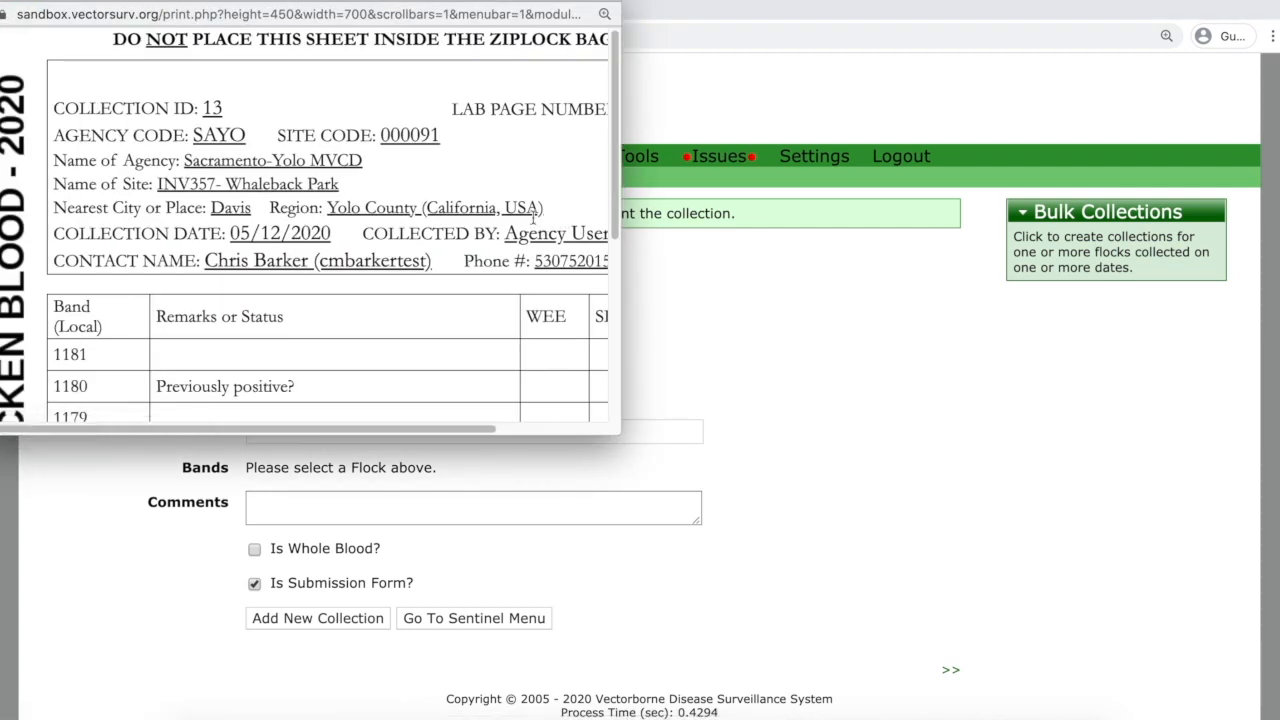
left_click_drag(621, 433, 858, 714)
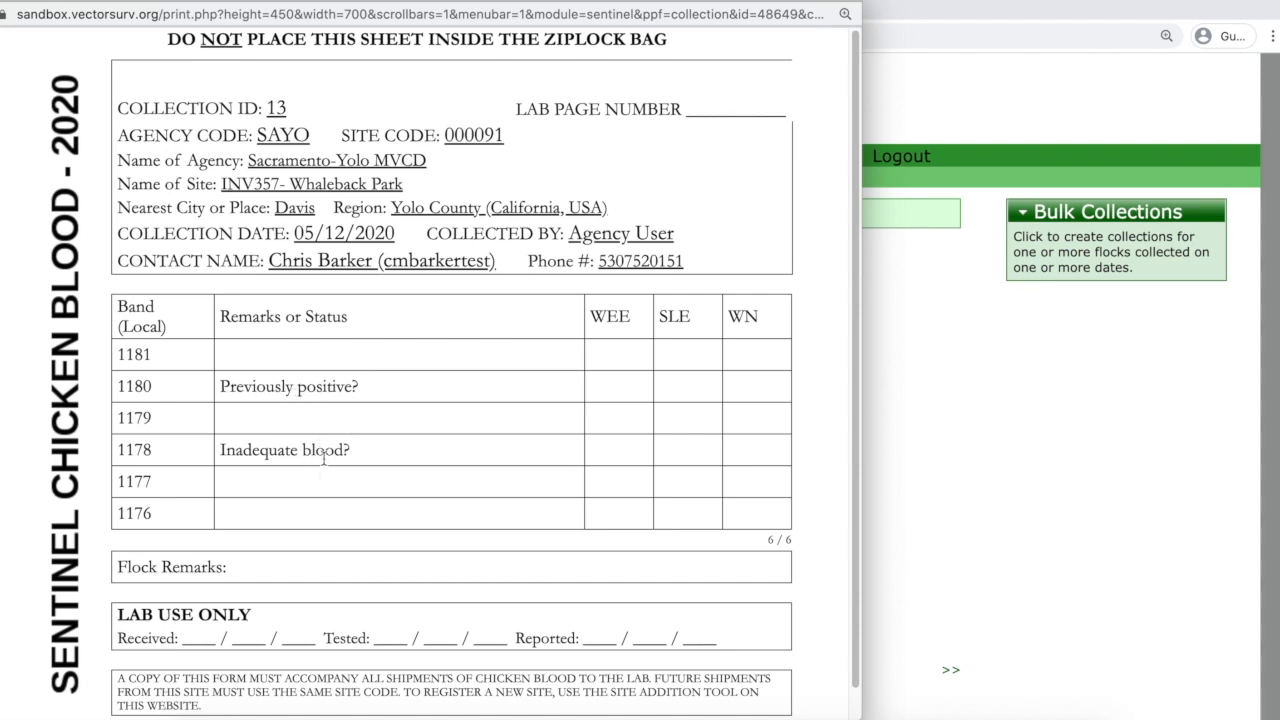
scroll(434, 449, "down", 1)
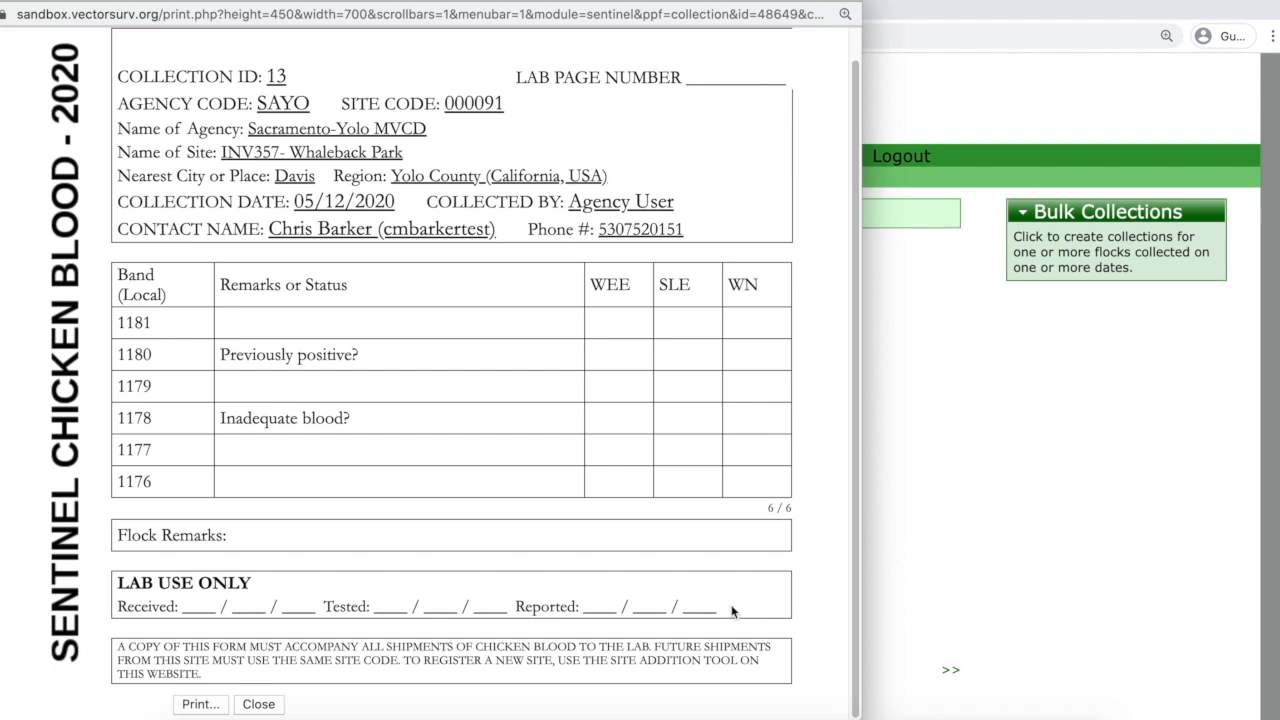
scroll(722, 605, "up", 1)
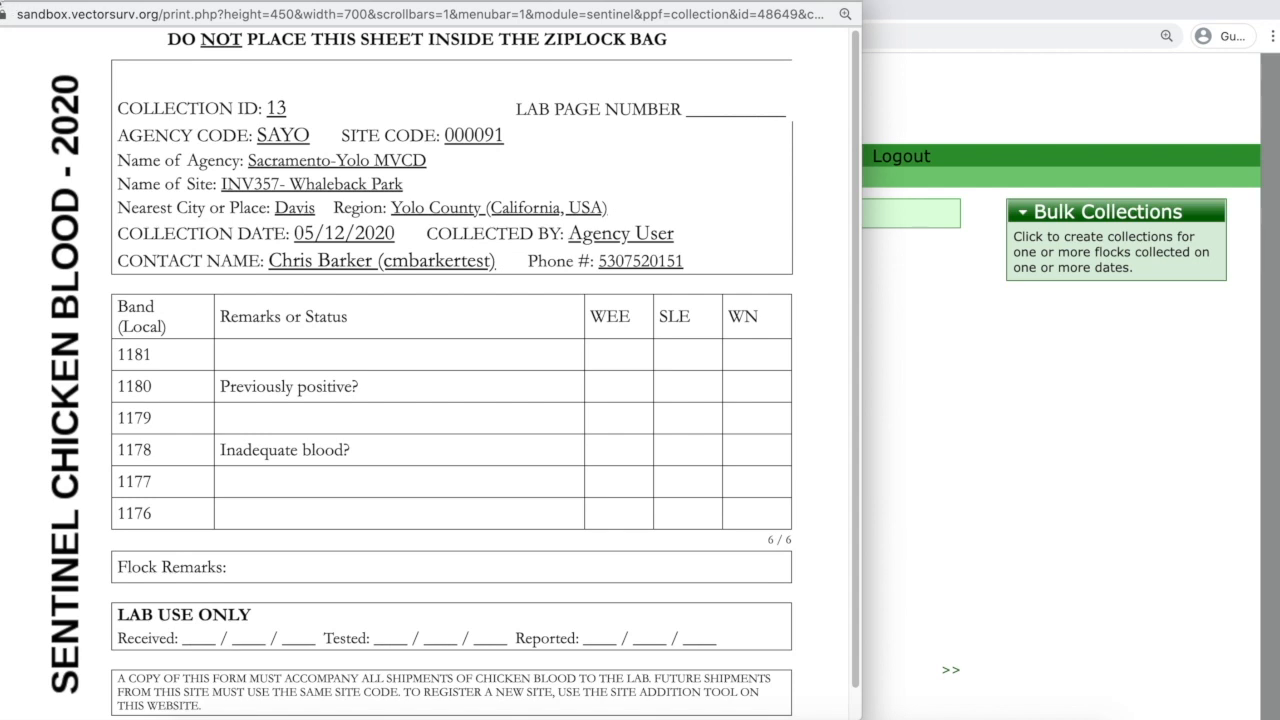
left_click(2, 3)
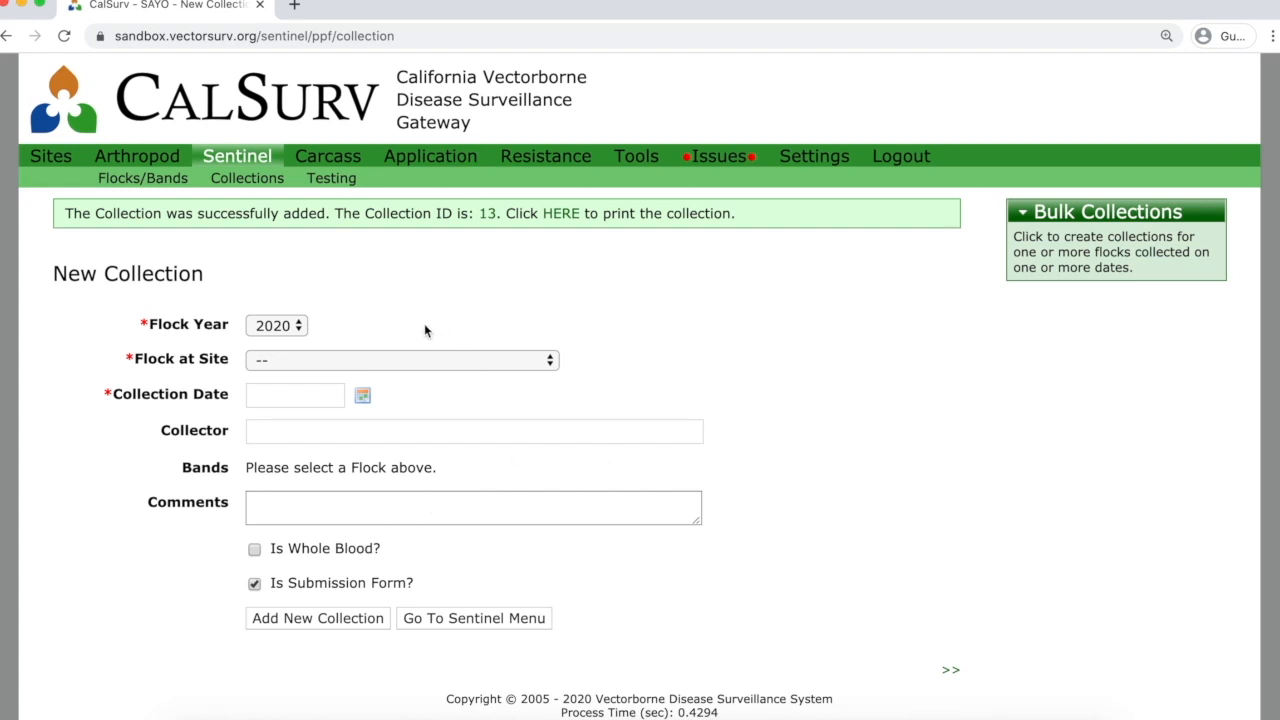
Open Manage Collections from the Sentinel menu and browse the current list.
left_click(248, 160)
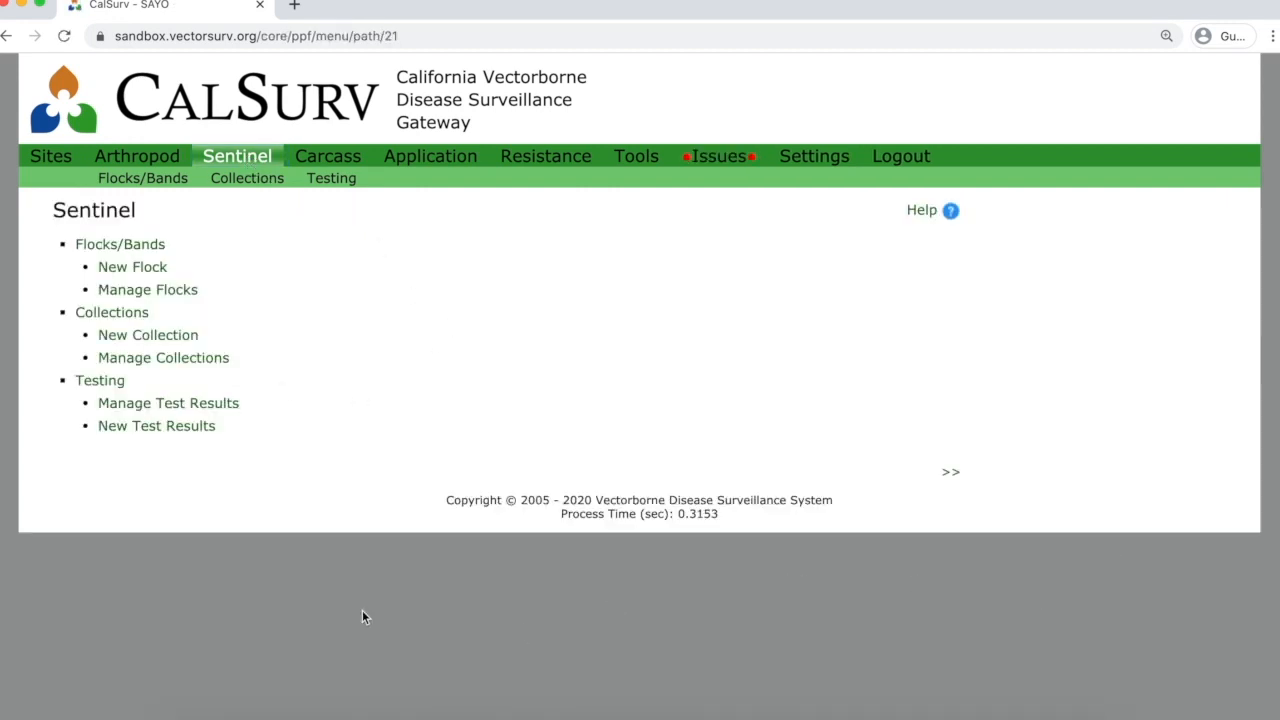
left_click(207, 362)
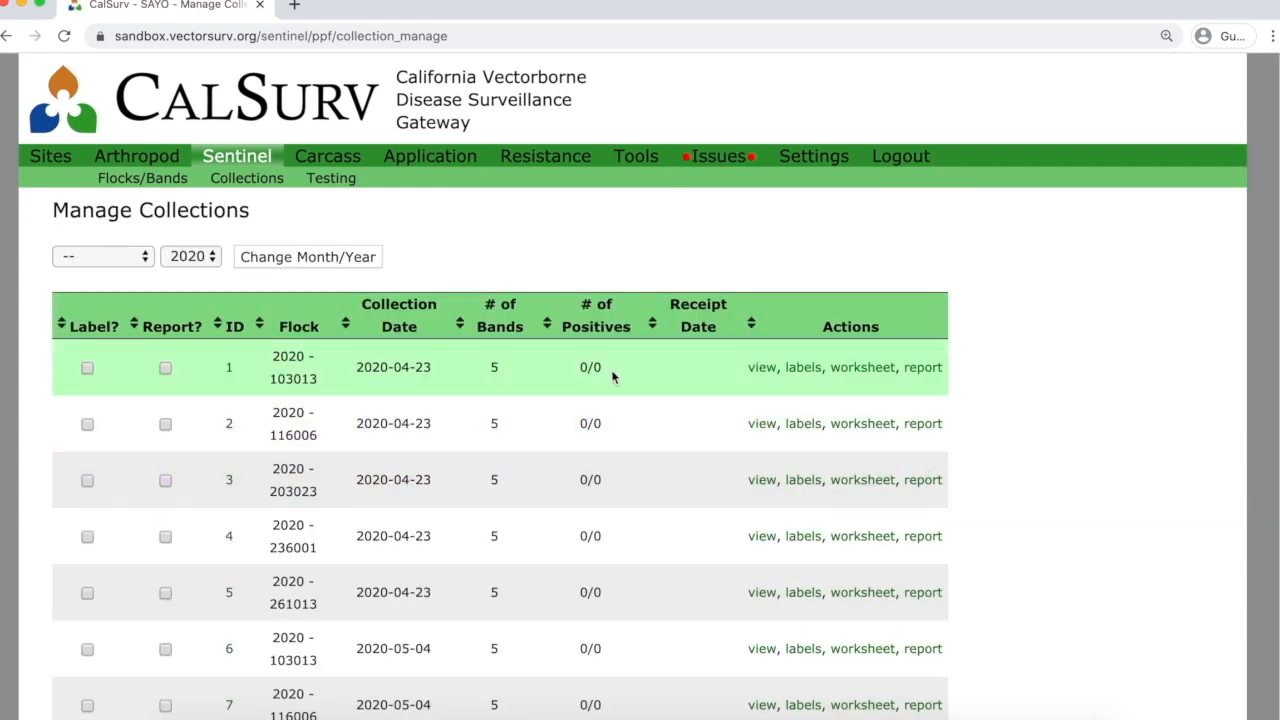
scroll(564, 371, "down", 5)
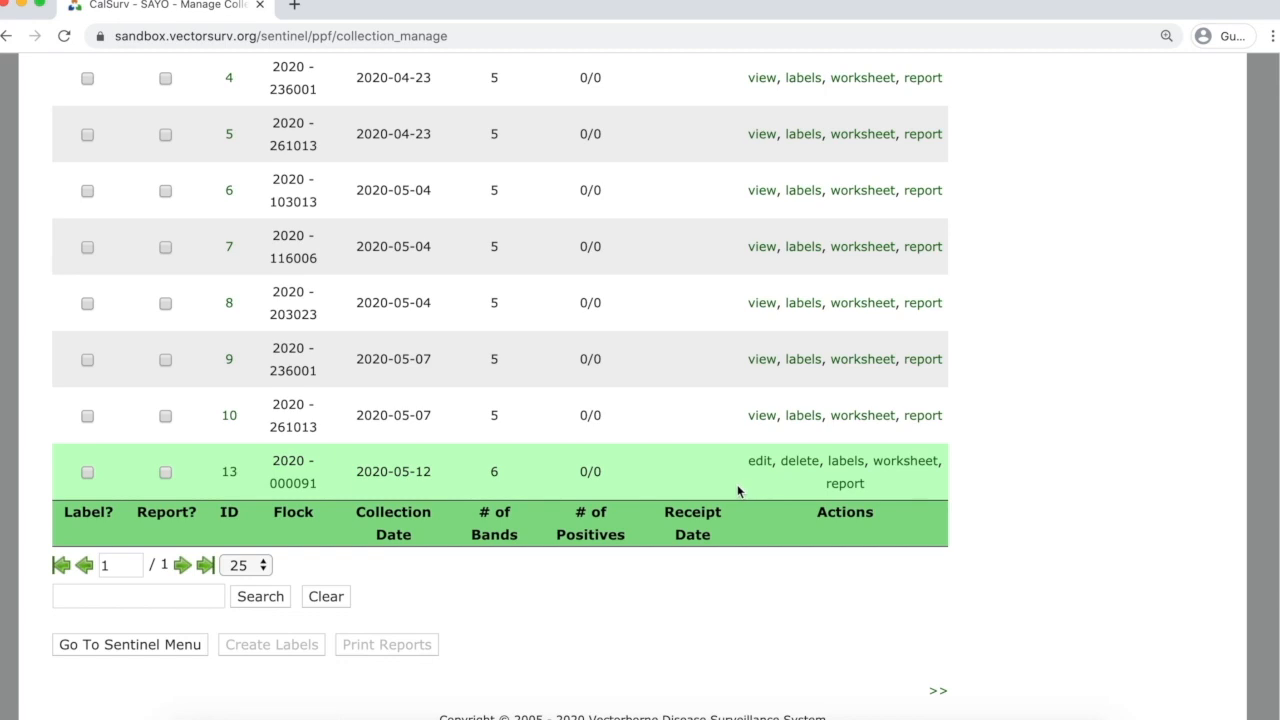
scroll(730, 492, "up", 1)
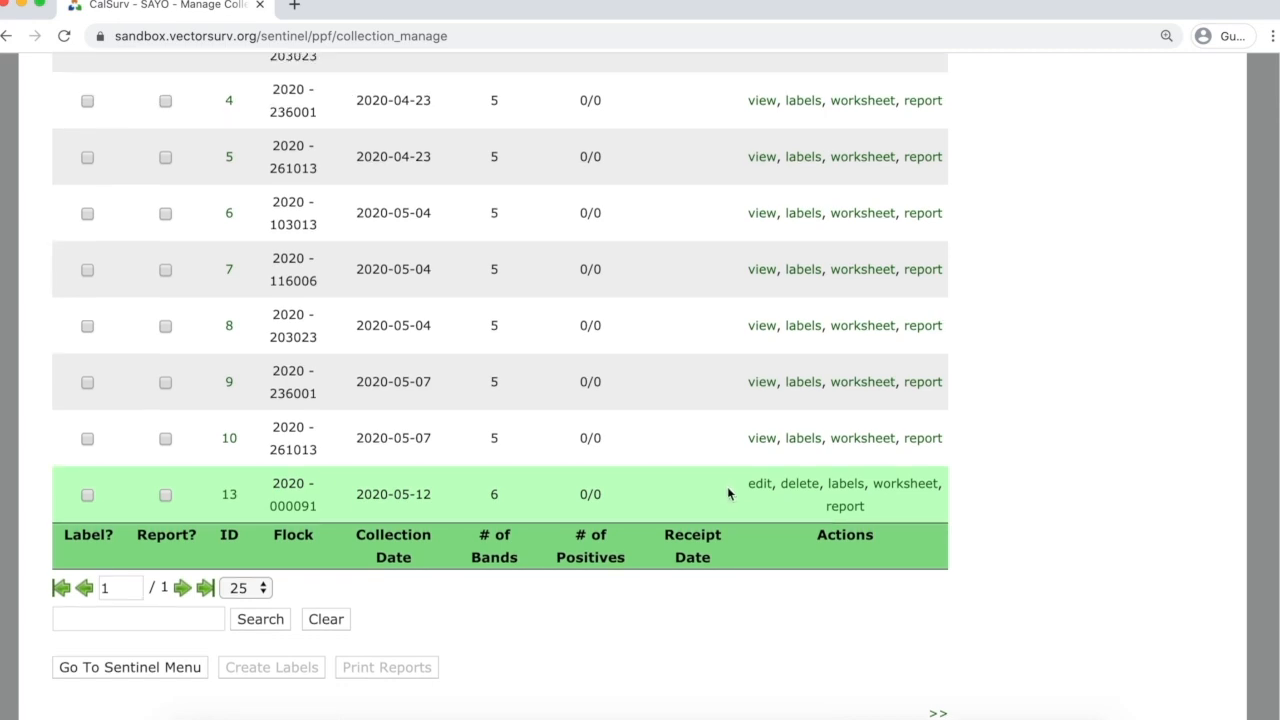
scroll(616, 464, "up", 5)
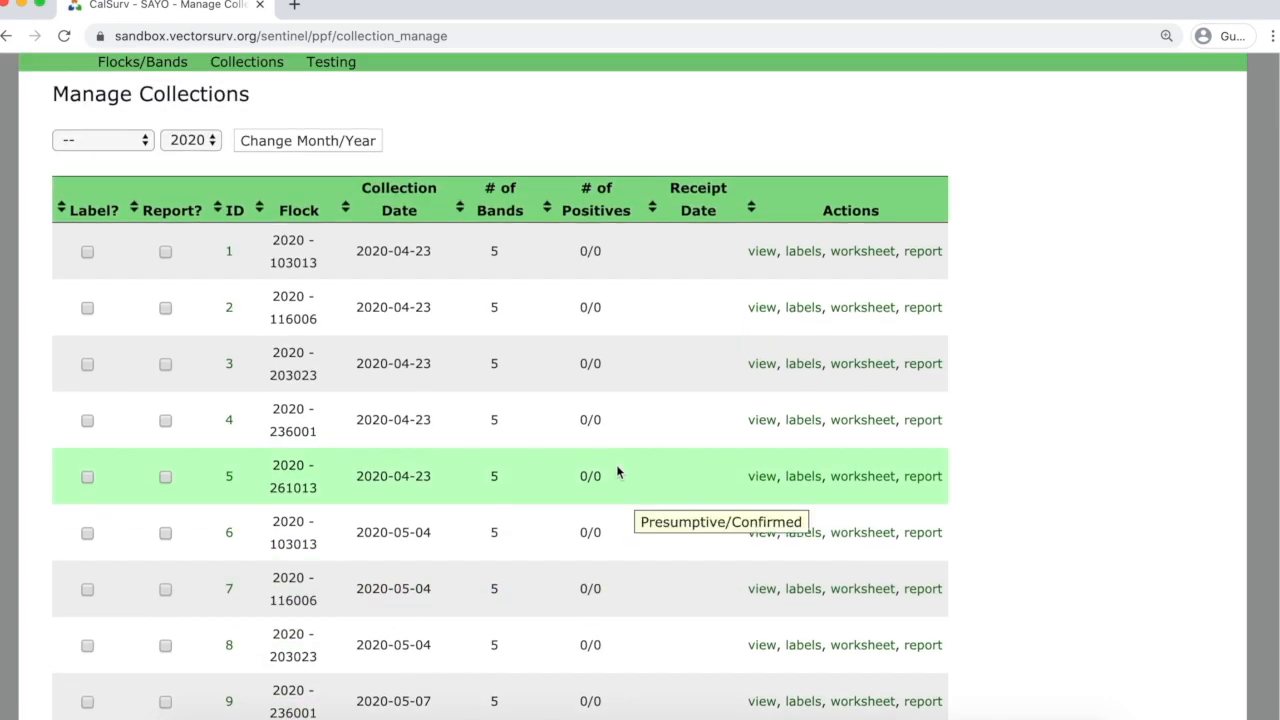
scroll(616, 464, "up", 2)
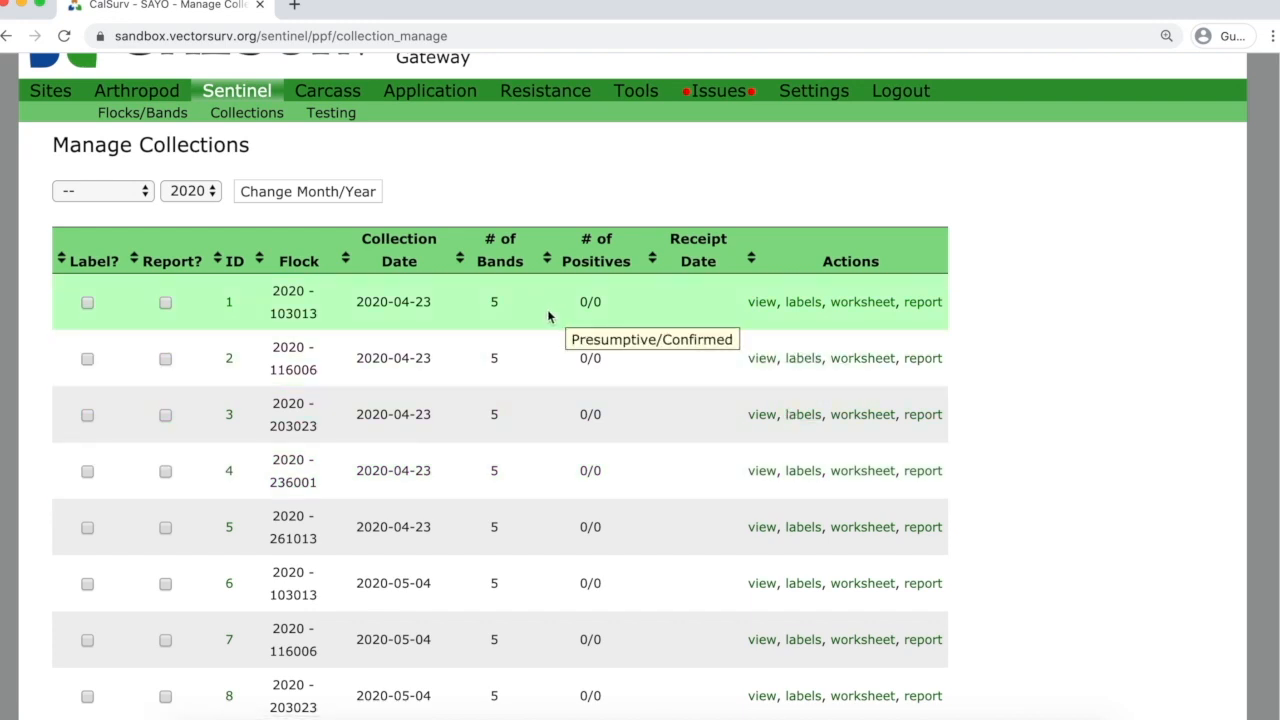
Show the 2019 collections sorted by number of positives.
left_click(211, 198)
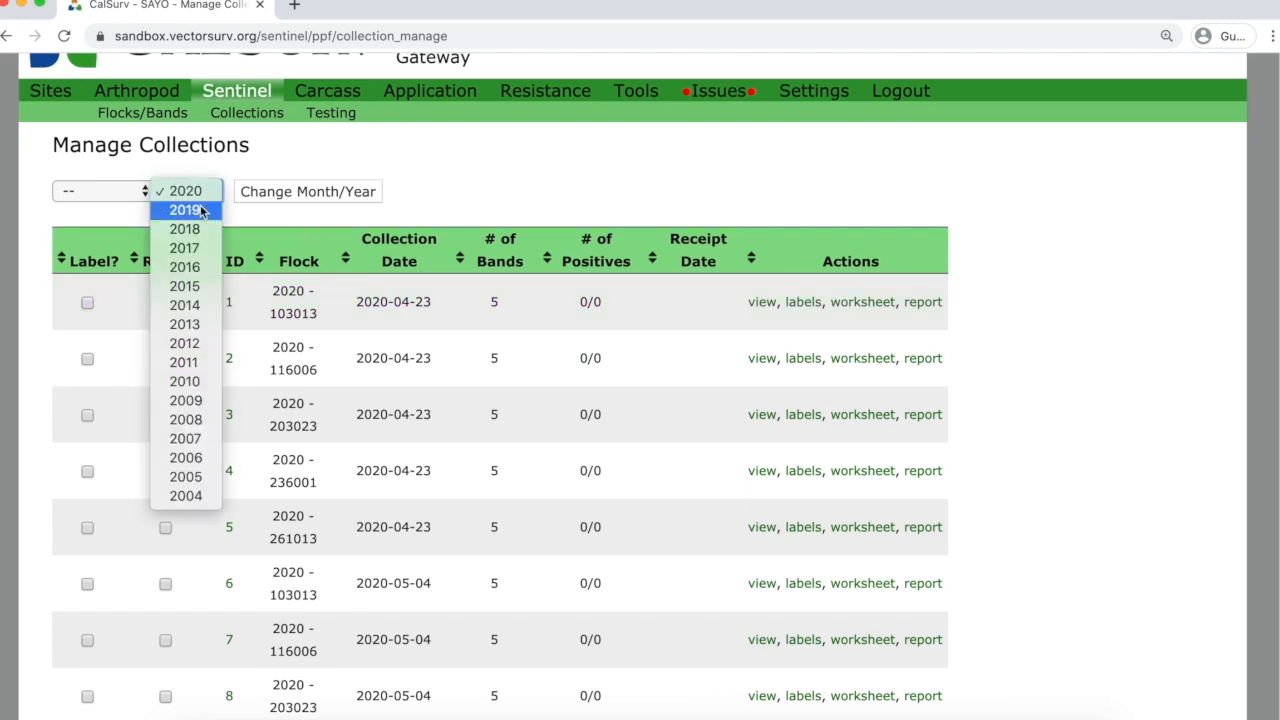
left_click(207, 210)
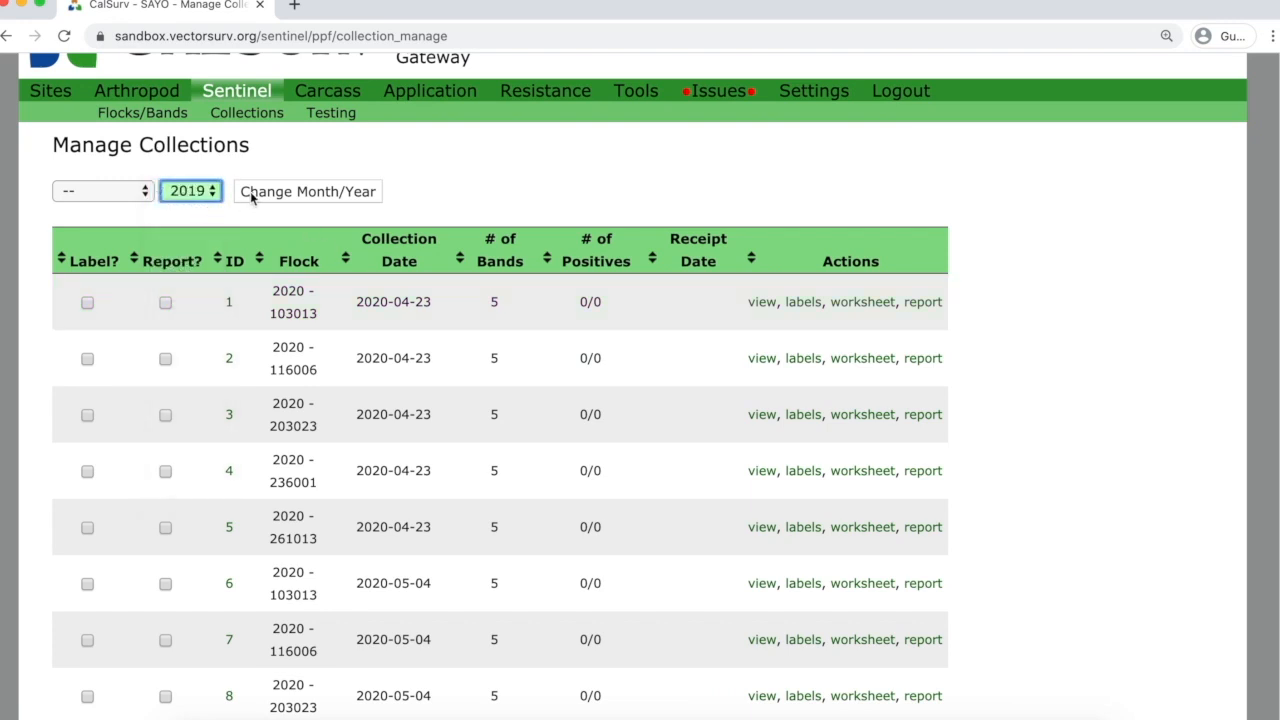
left_click(250, 198)
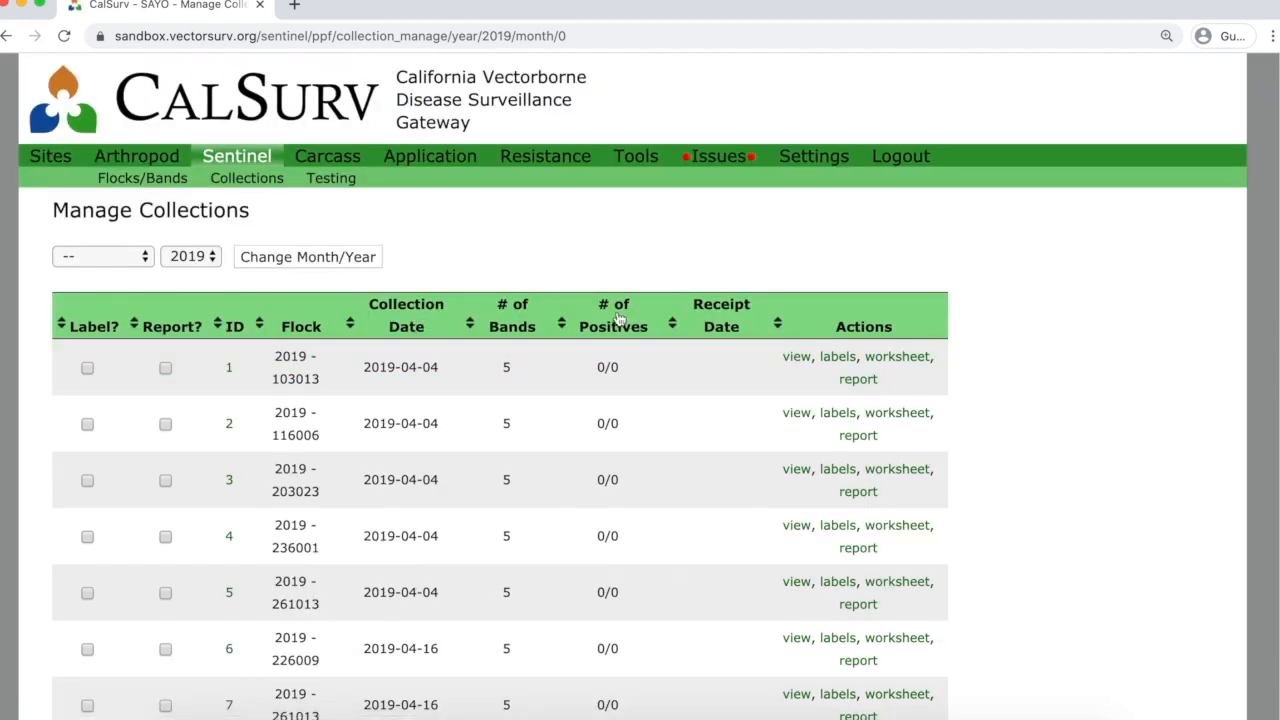
left_click(618, 318)
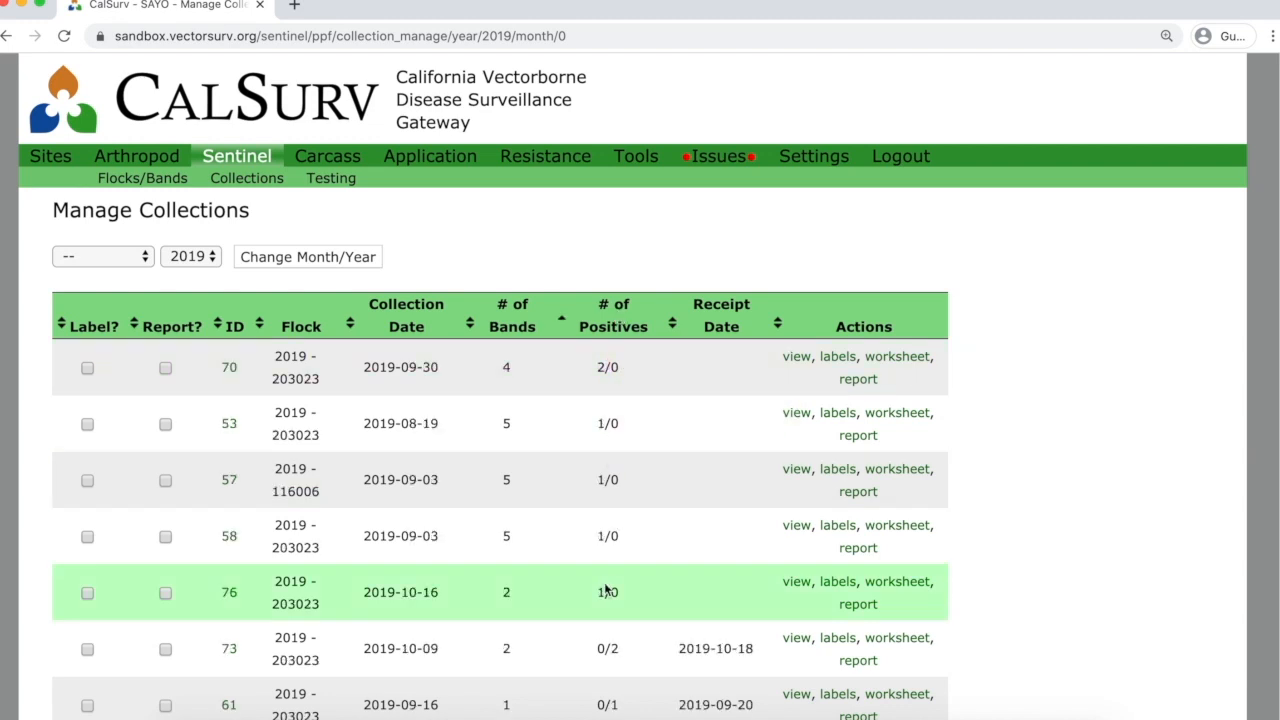
mouse_move(600, 369)
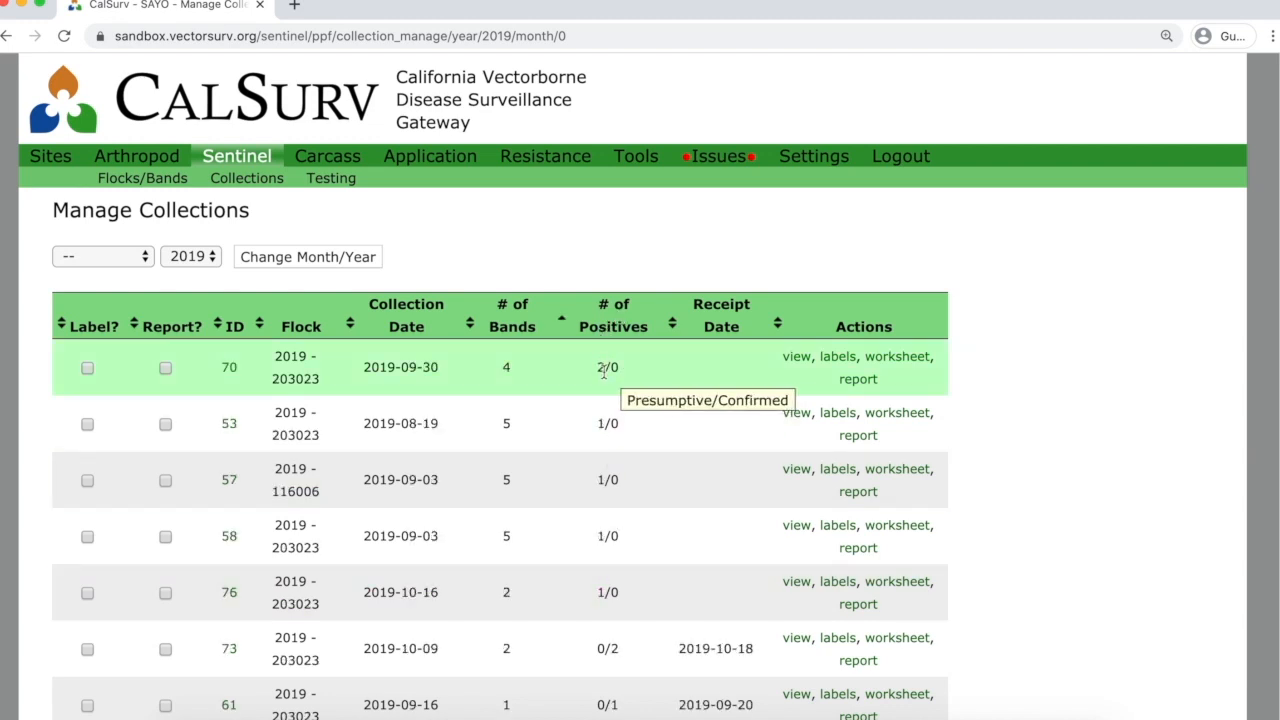
mouse_move(607, 431)
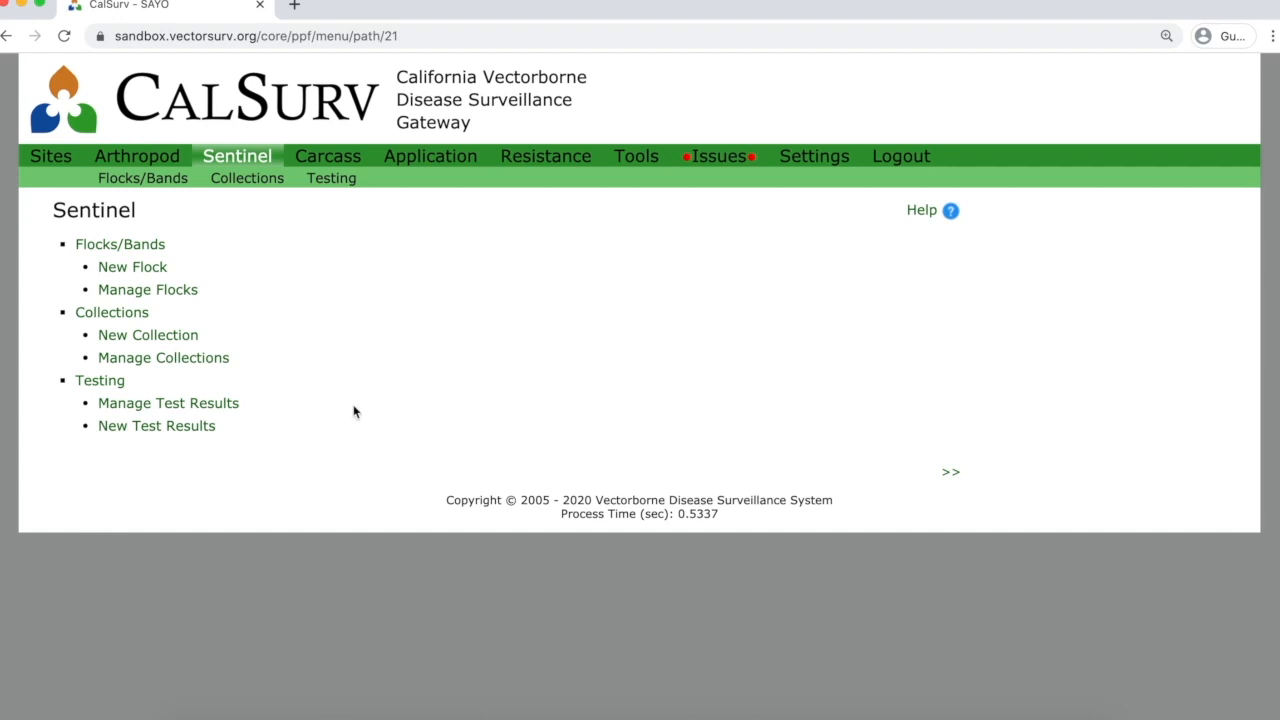
In the sample loader, choose collection 13 with test date 2020-05-13.
left_click(187, 430)
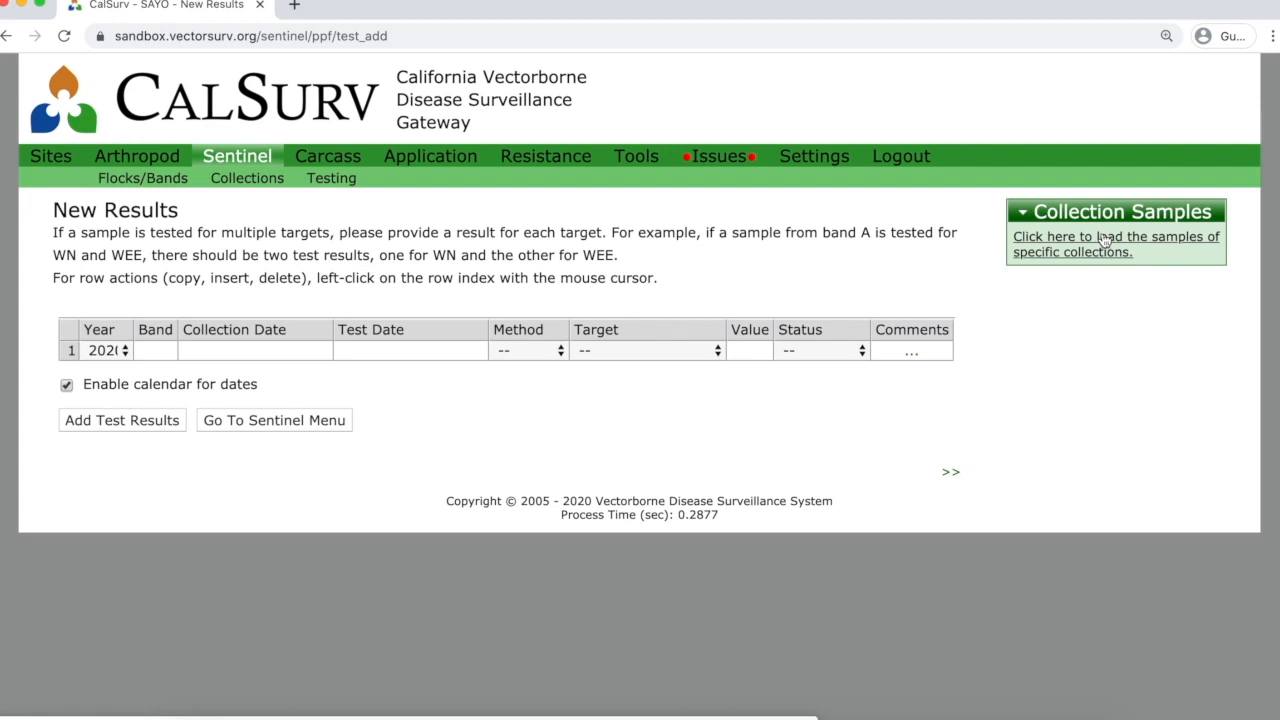
left_click(1104, 240)
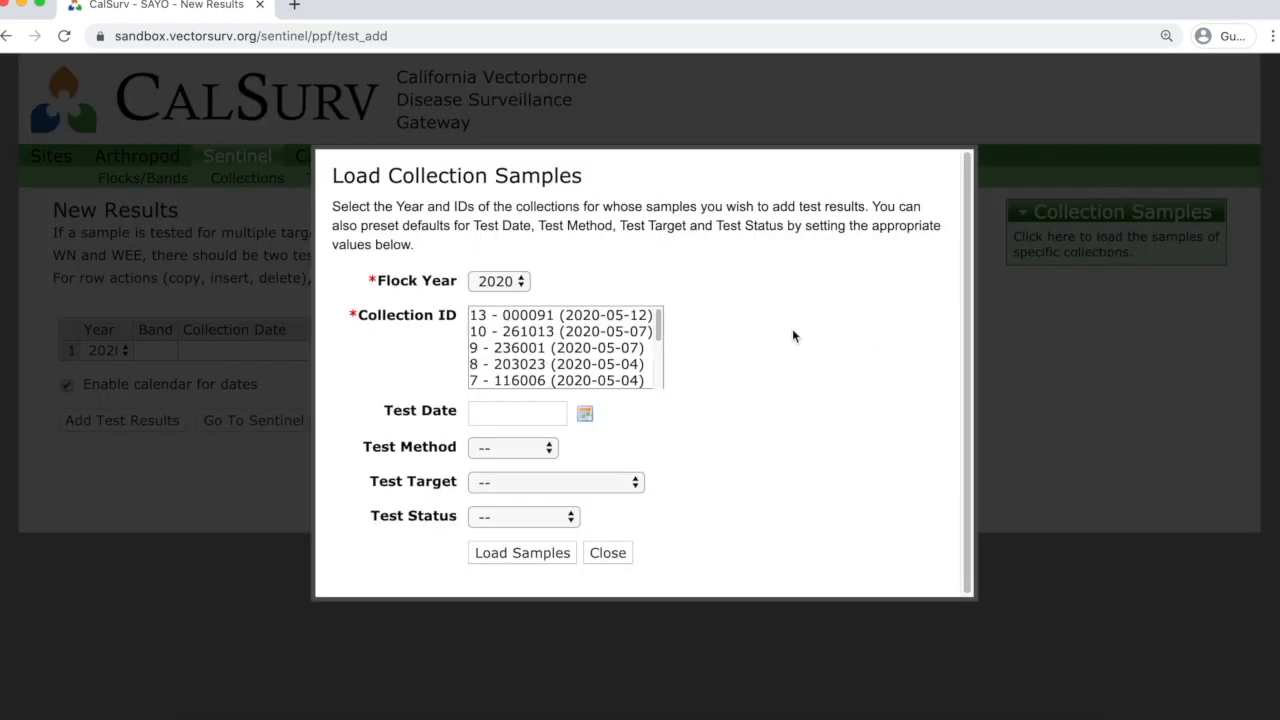
left_click(529, 318)
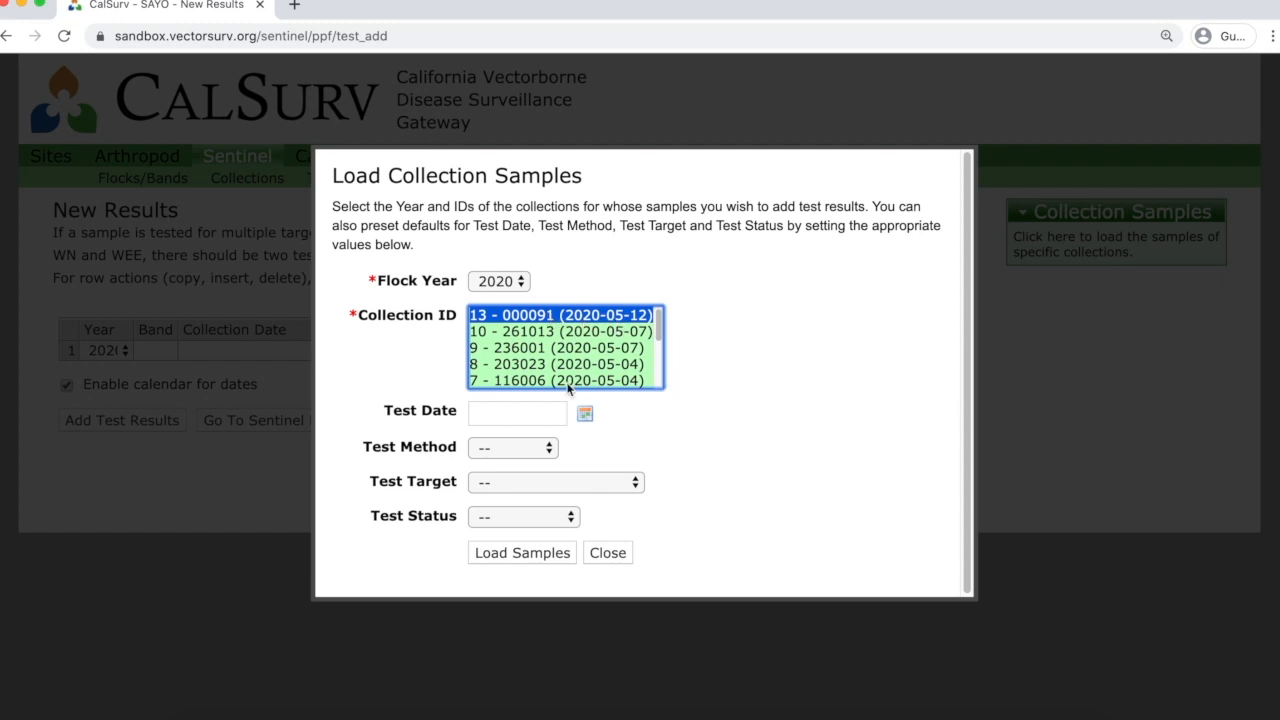
left_click(585, 412)
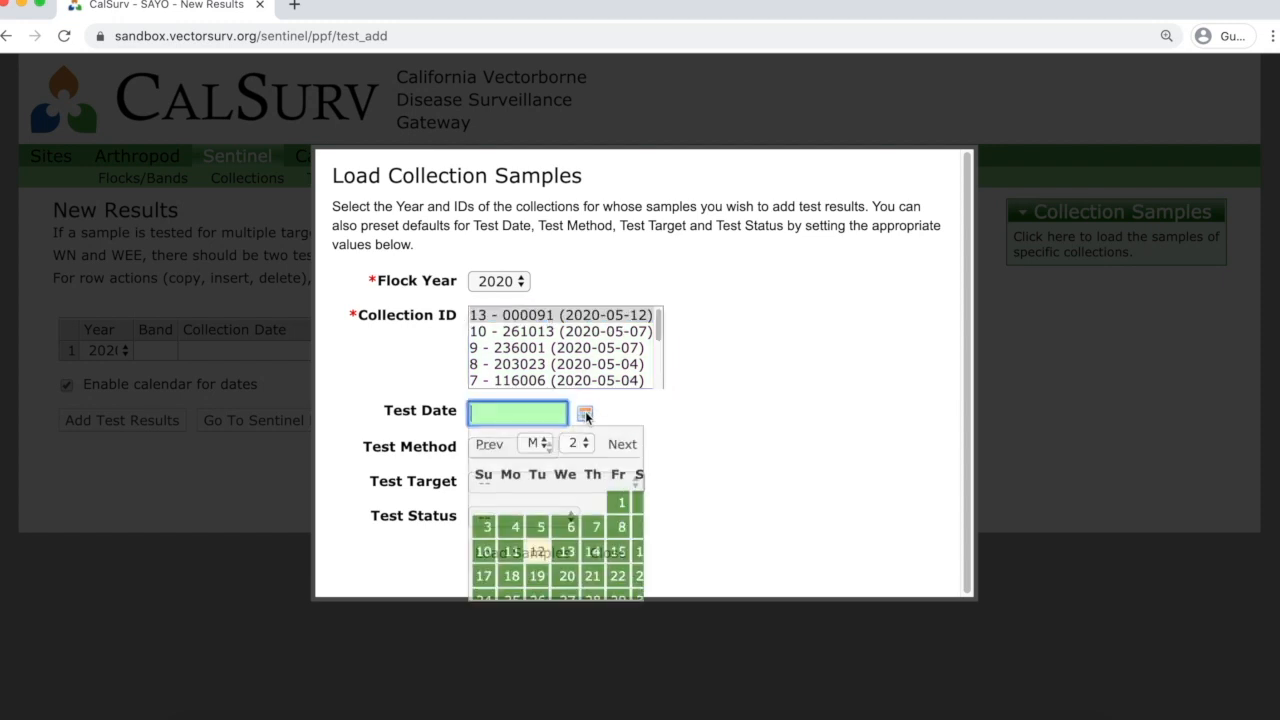
left_click(589, 553)
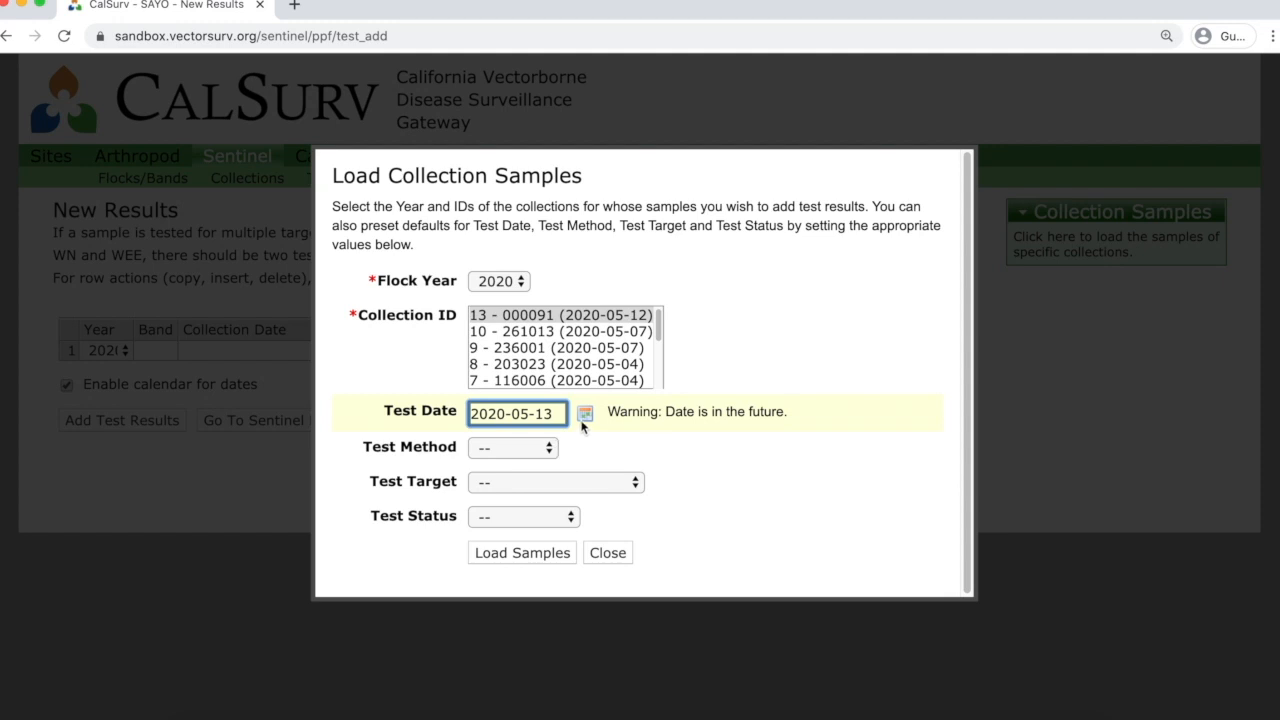
Default the samples to EIA, WNV and Negative, then load and confirm them.
left_click(551, 450)
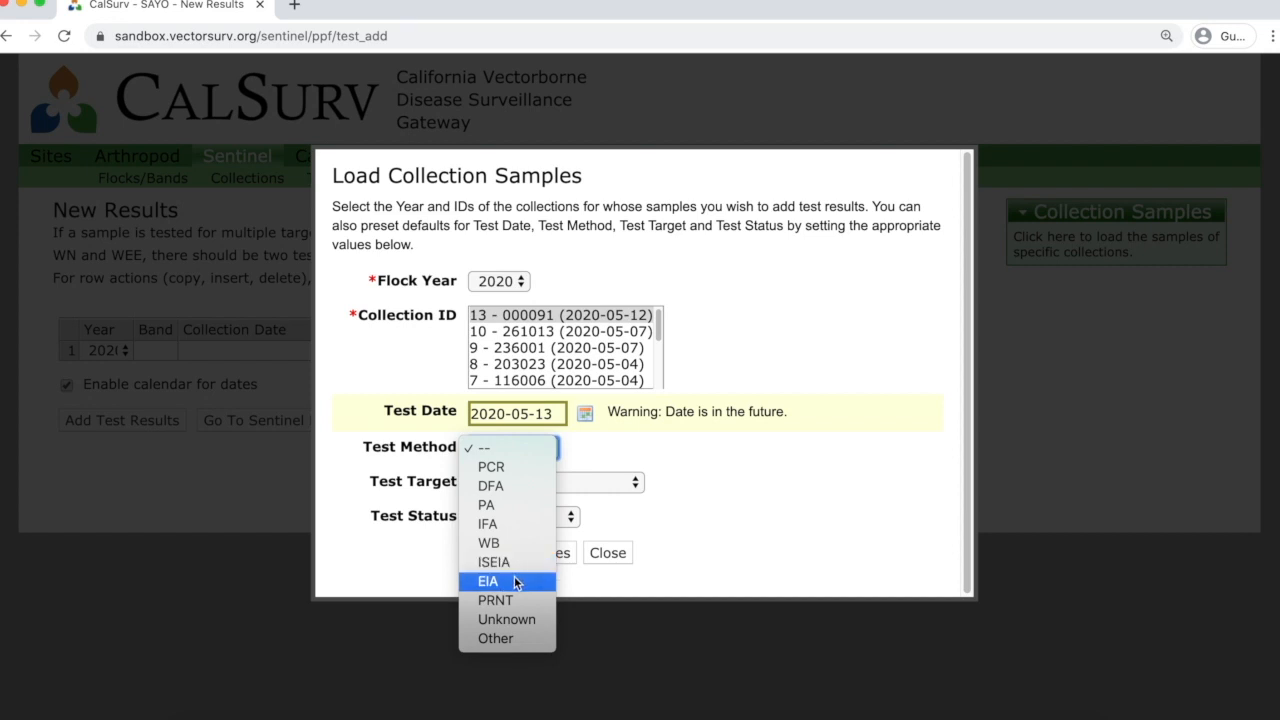
left_click(514, 584)
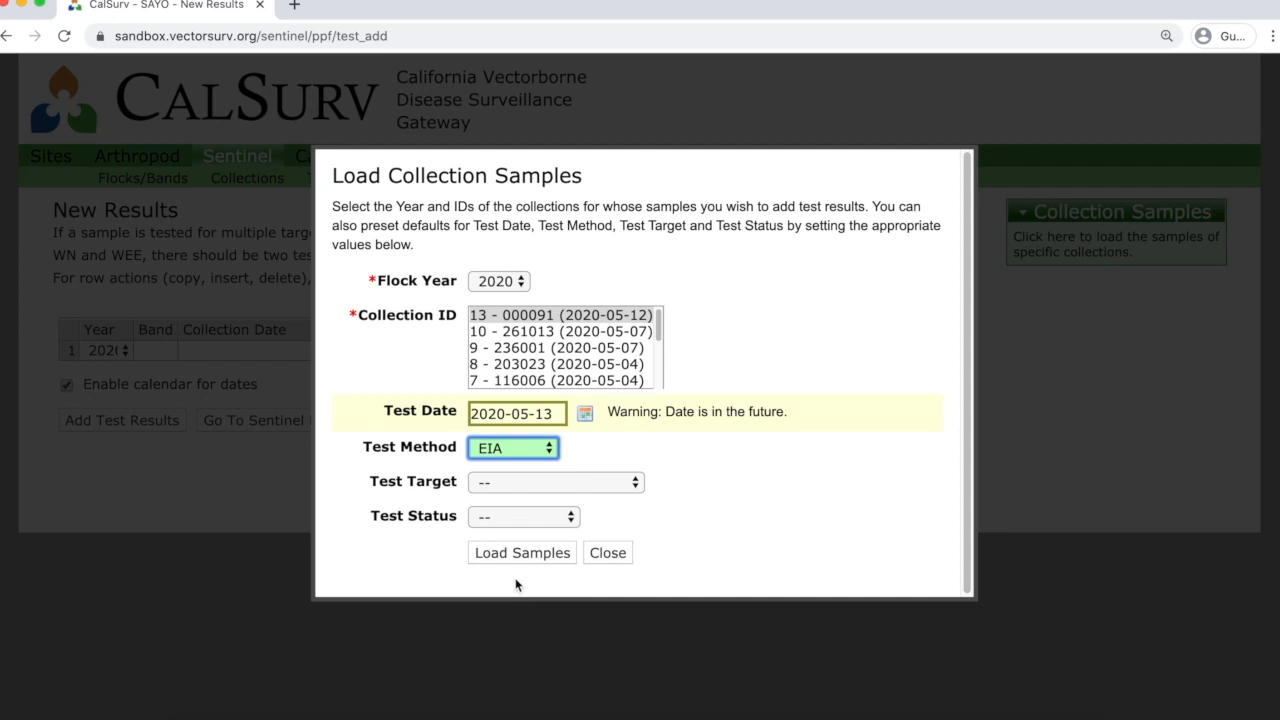
left_click(538, 484)
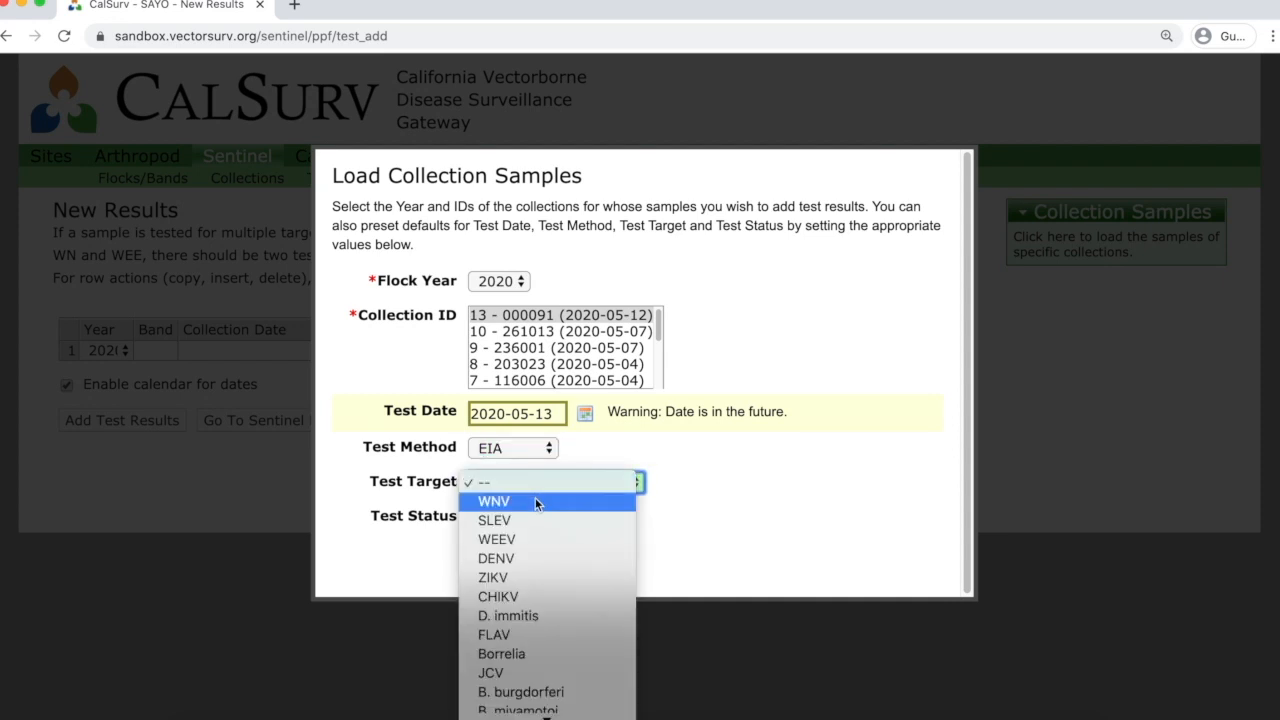
left_click(535, 500)
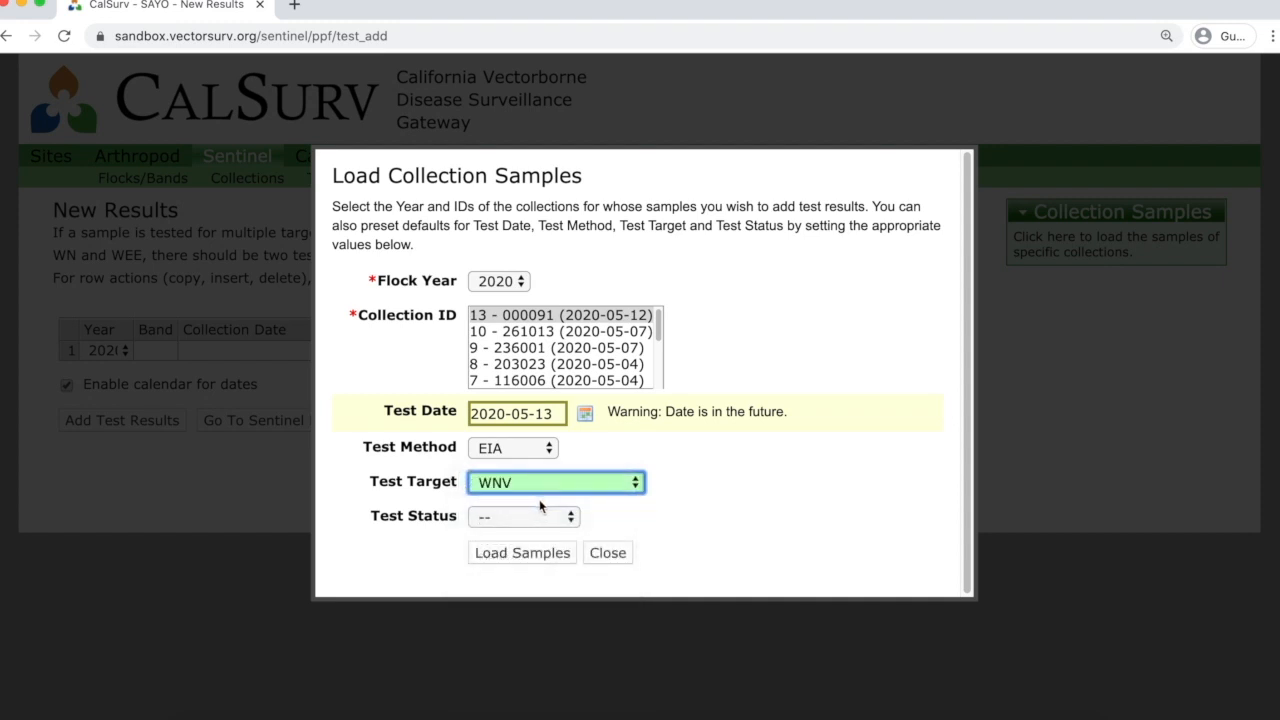
left_click(554, 518)
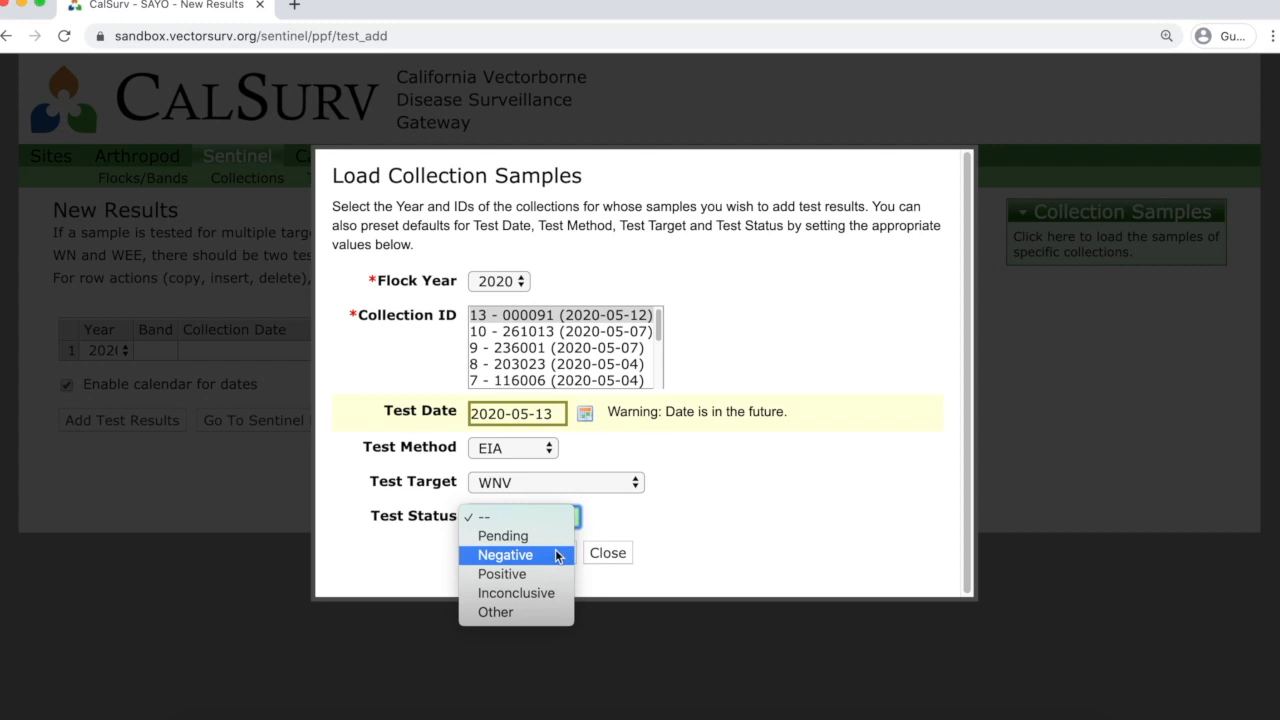
left_click(558, 556)
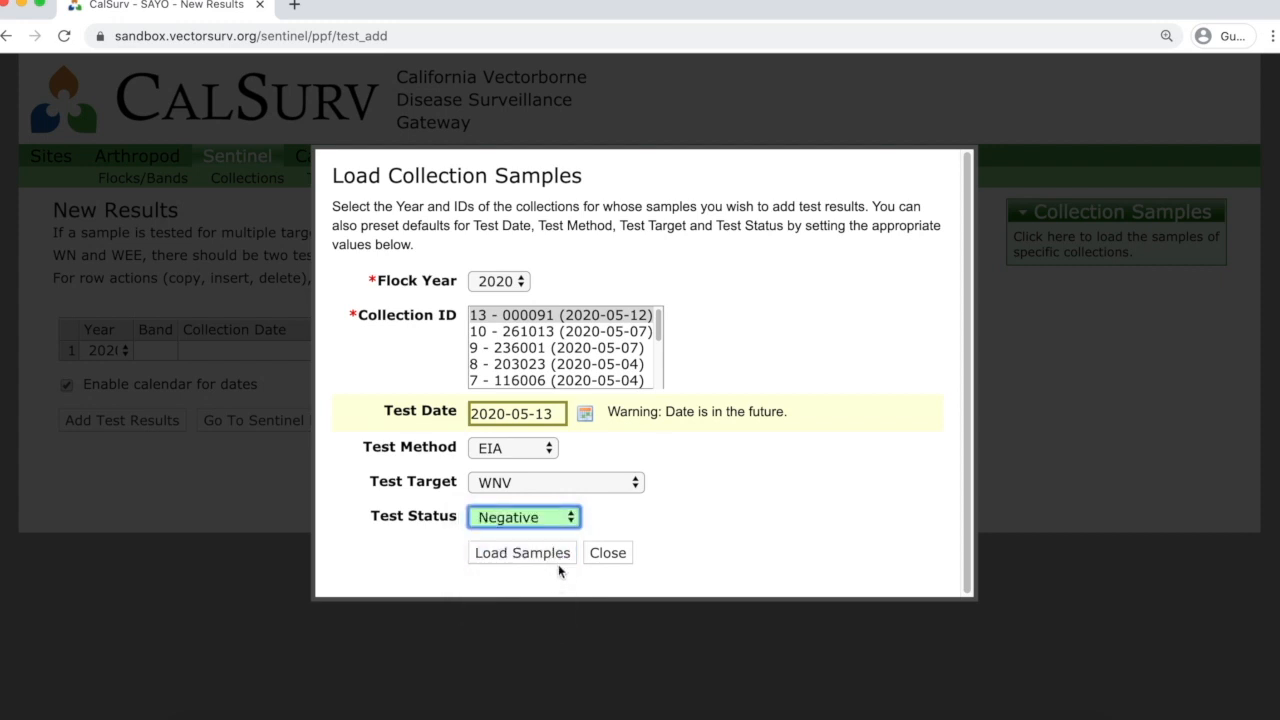
left_click(546, 563)
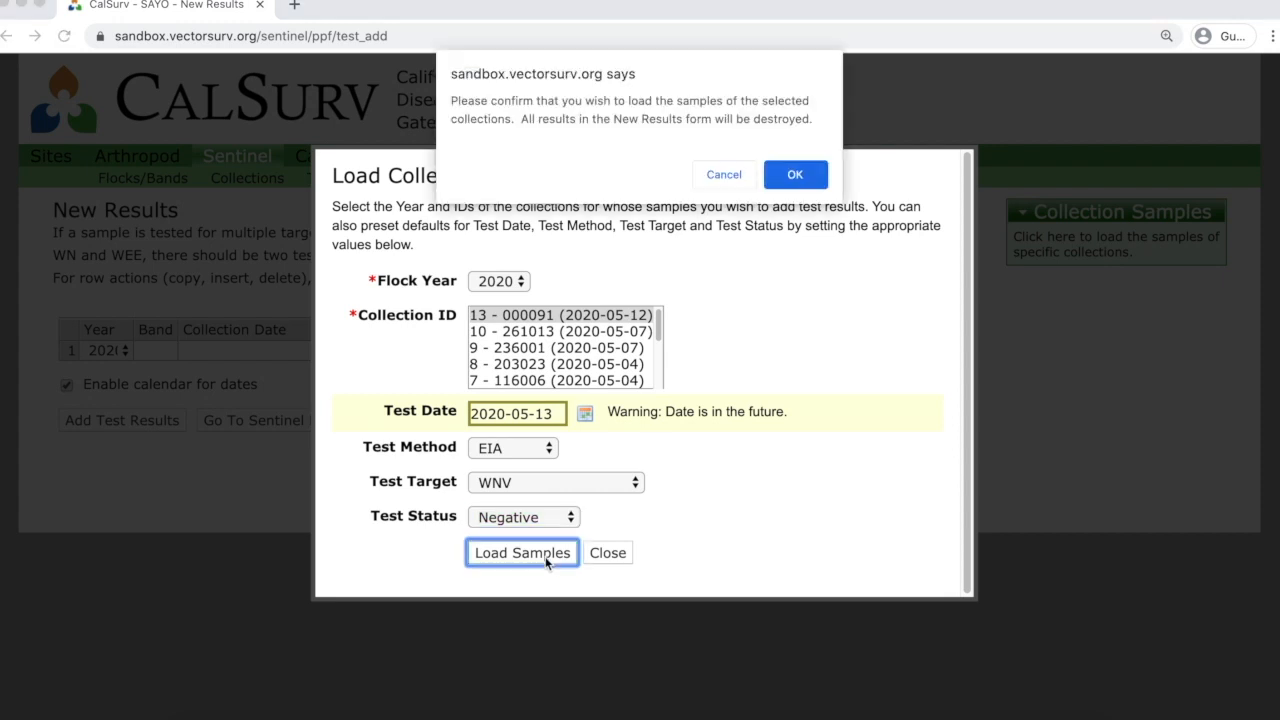
left_click(786, 175)
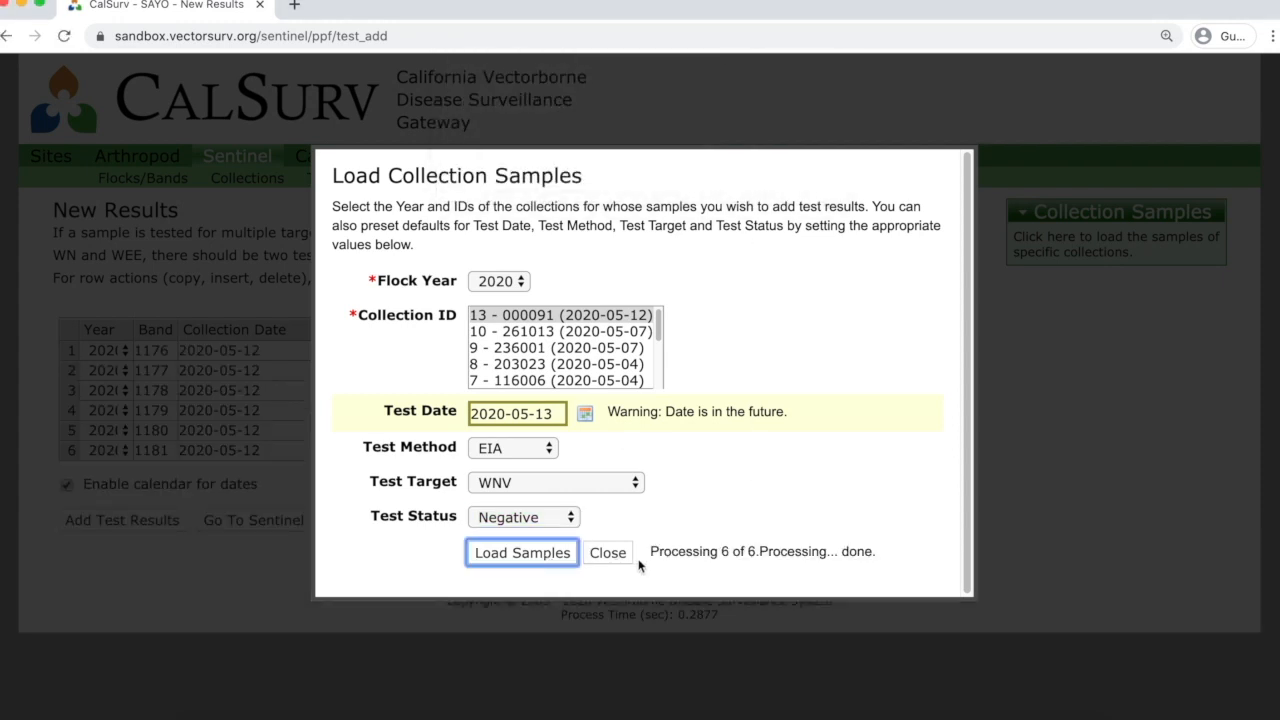
Mark band 1181 Positive and save collection 13's six WNV test results.
left_click(600, 556)
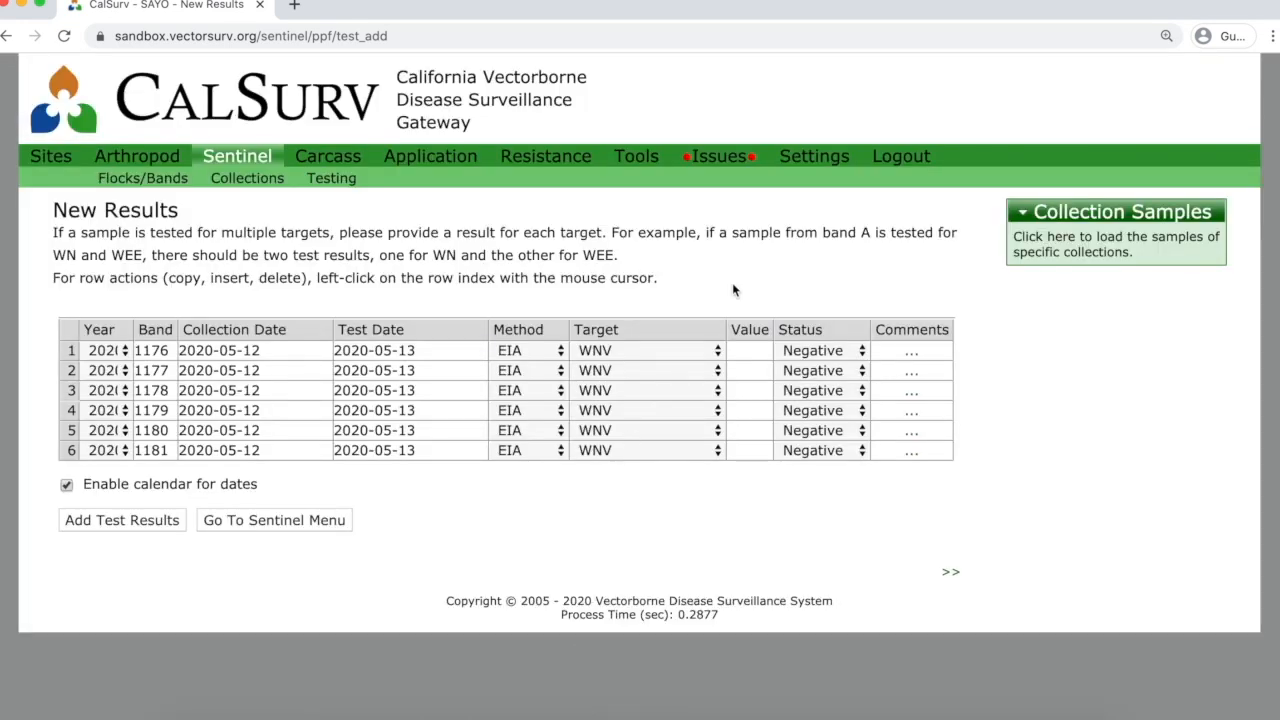
left_click(856, 453)
left_click(852, 468)
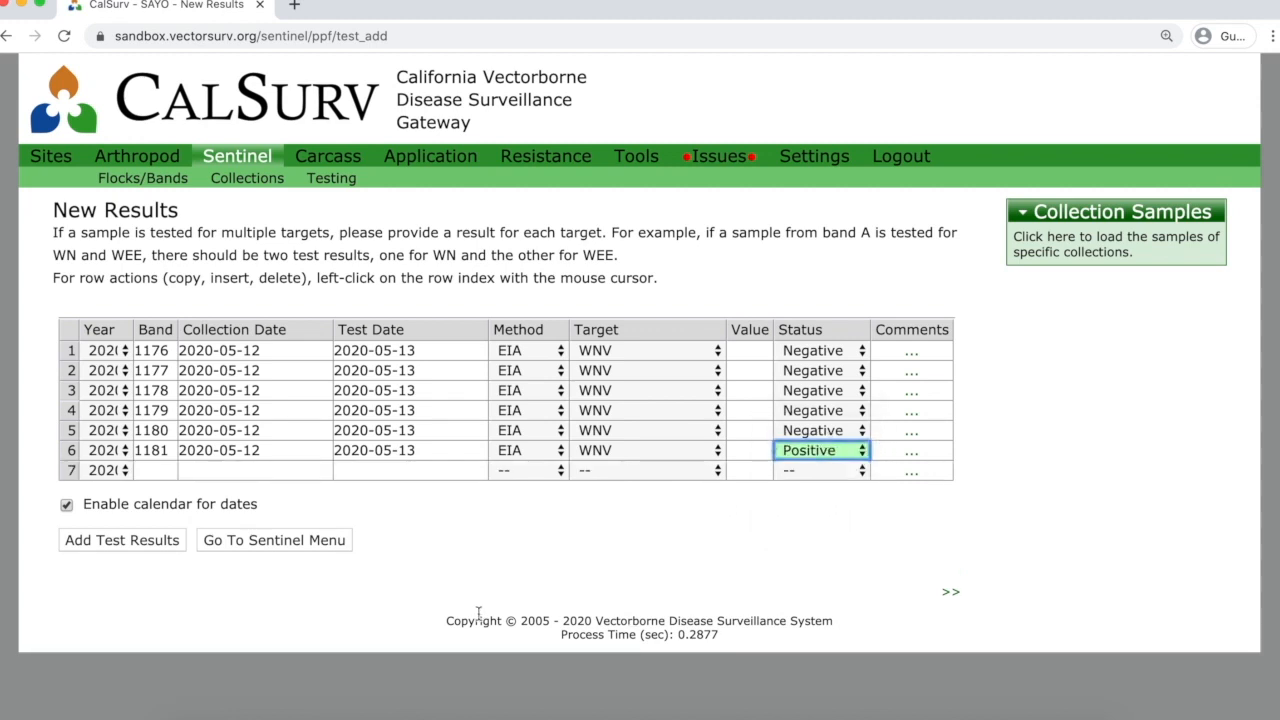
left_click(136, 541)
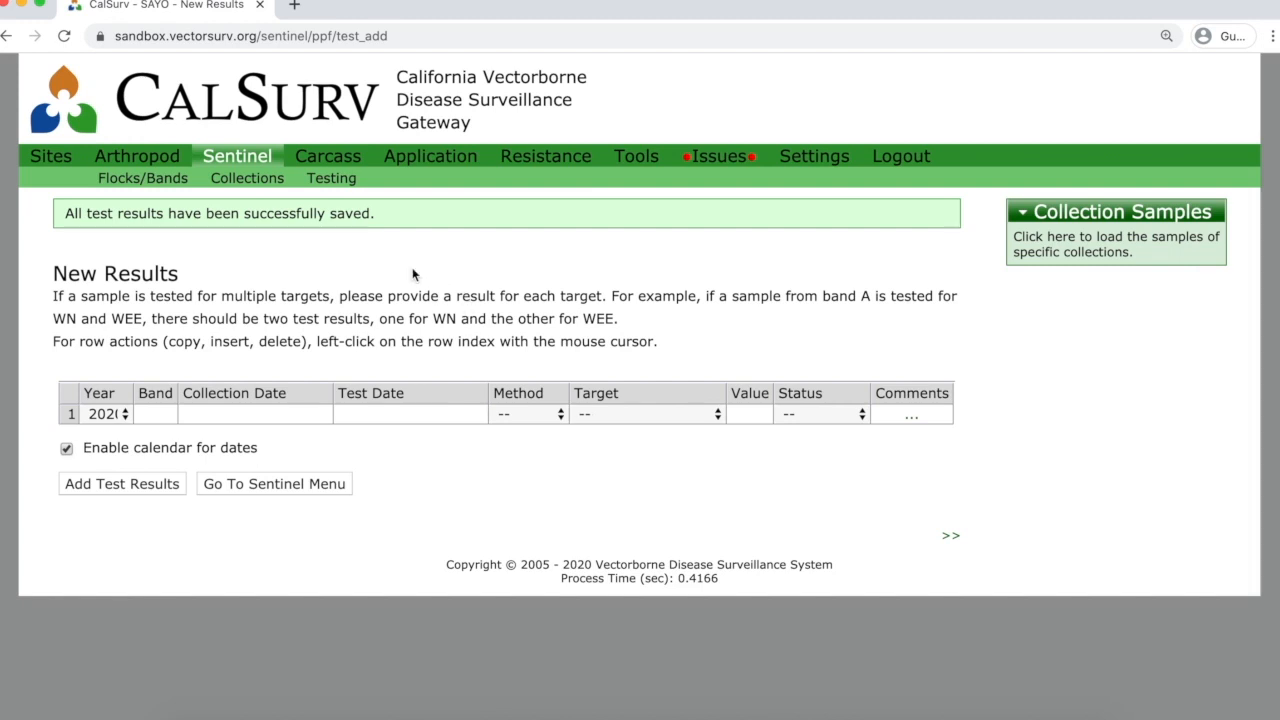
left_click(251, 163)
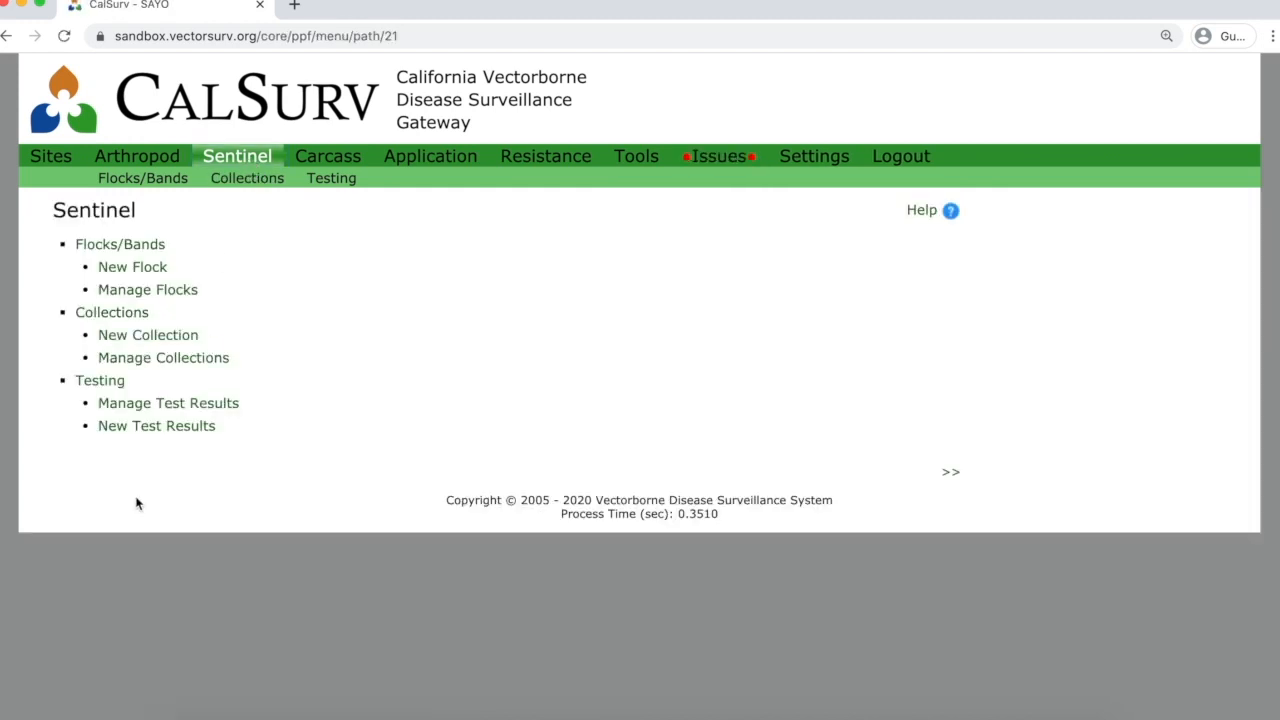
List the 2020 test results under Manage Test Results and open collection 13's results.
left_click(150, 403)
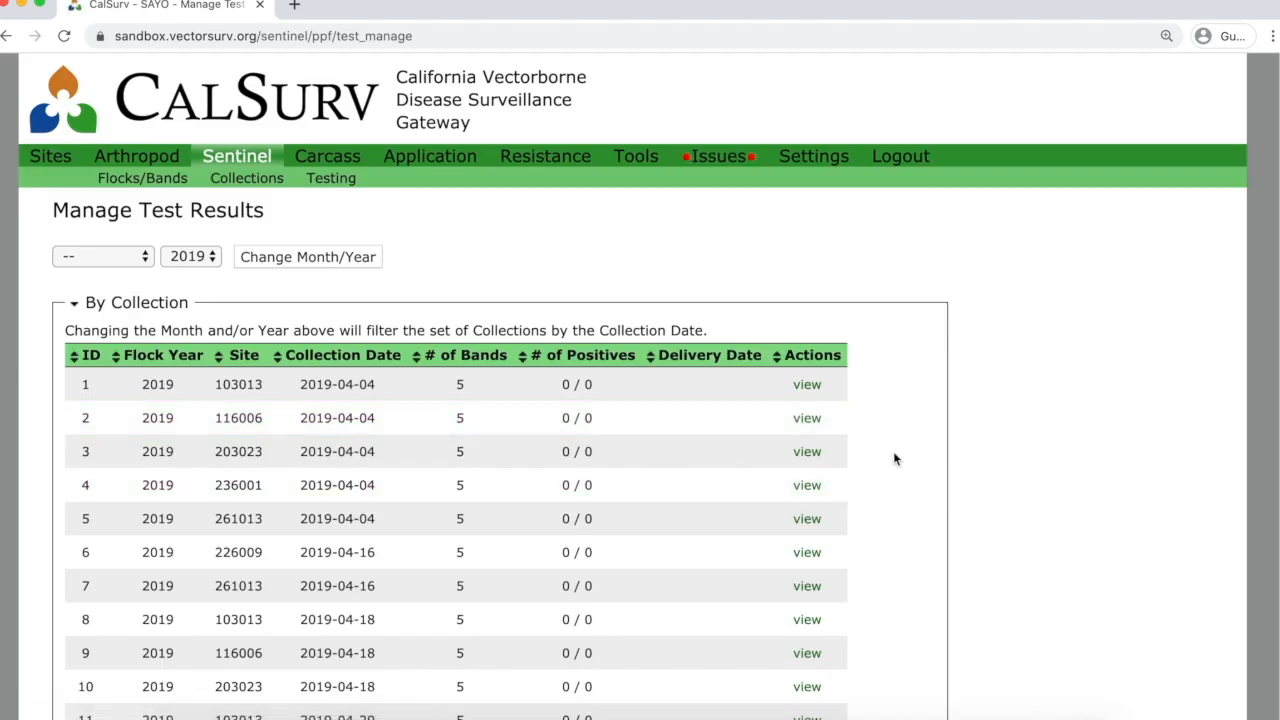
scroll(920, 440, "down", 3)
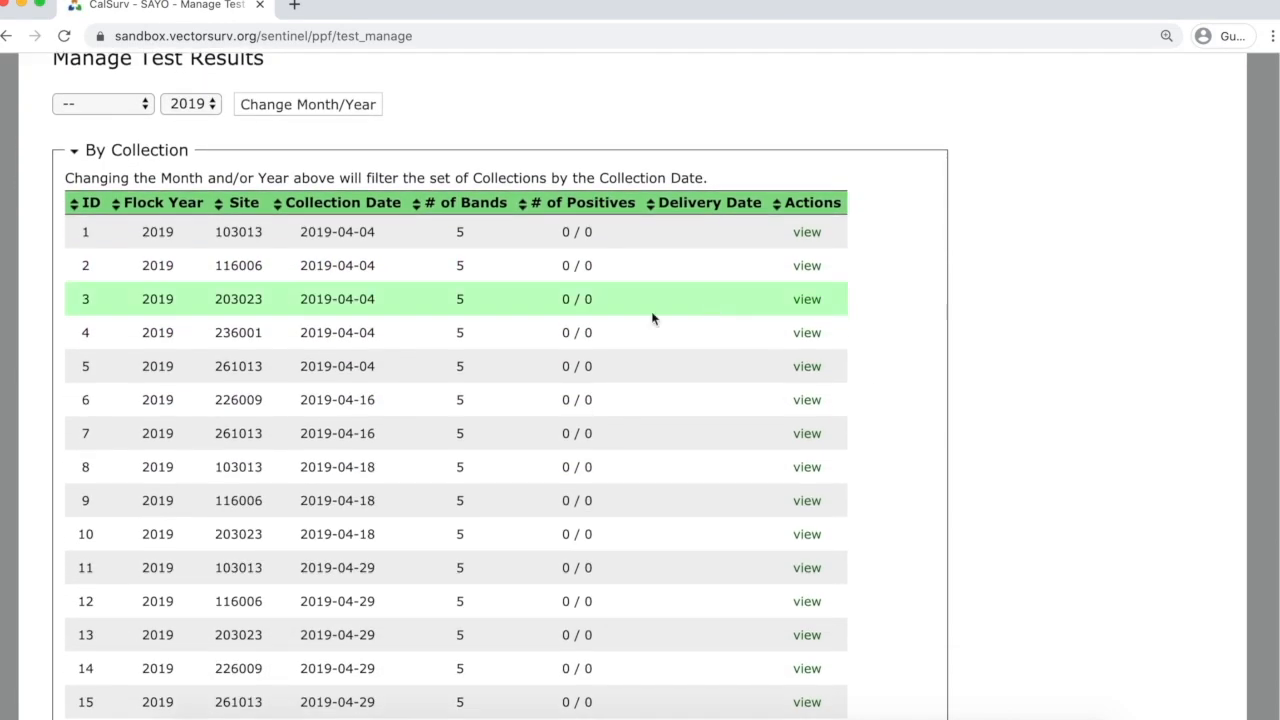
left_click(208, 104)
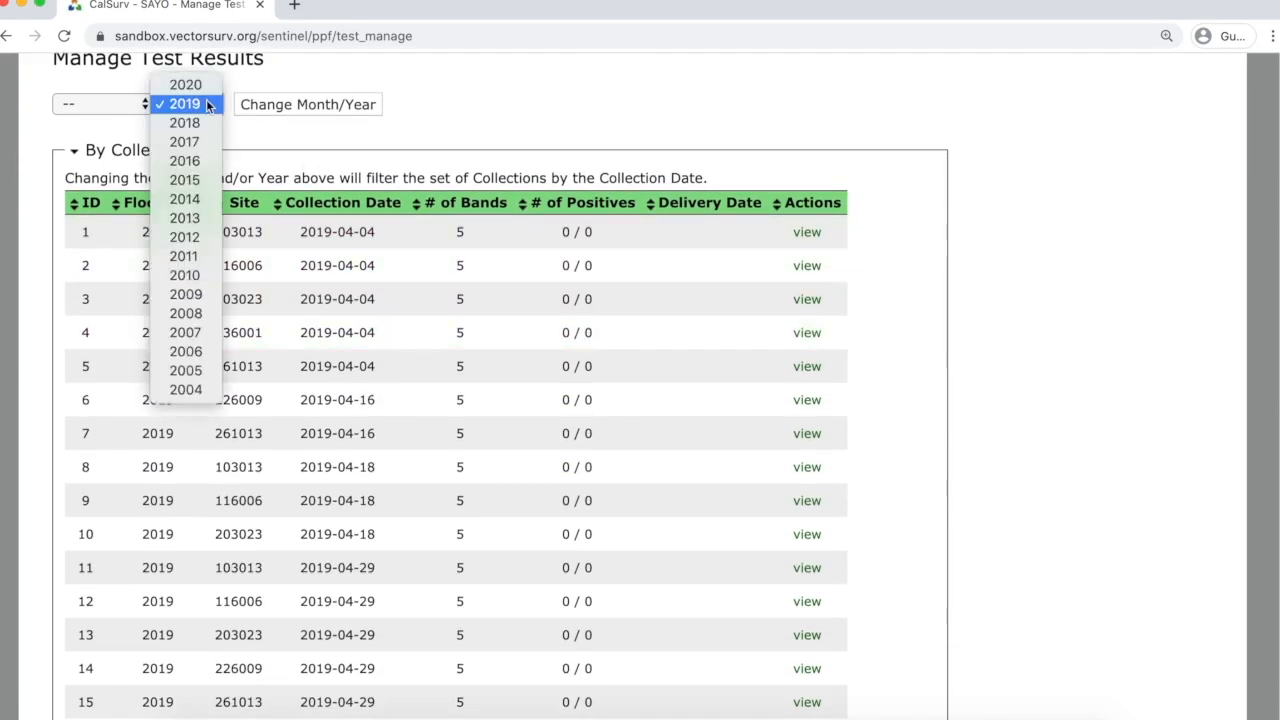
left_click(206, 85)
left_click(273, 110)
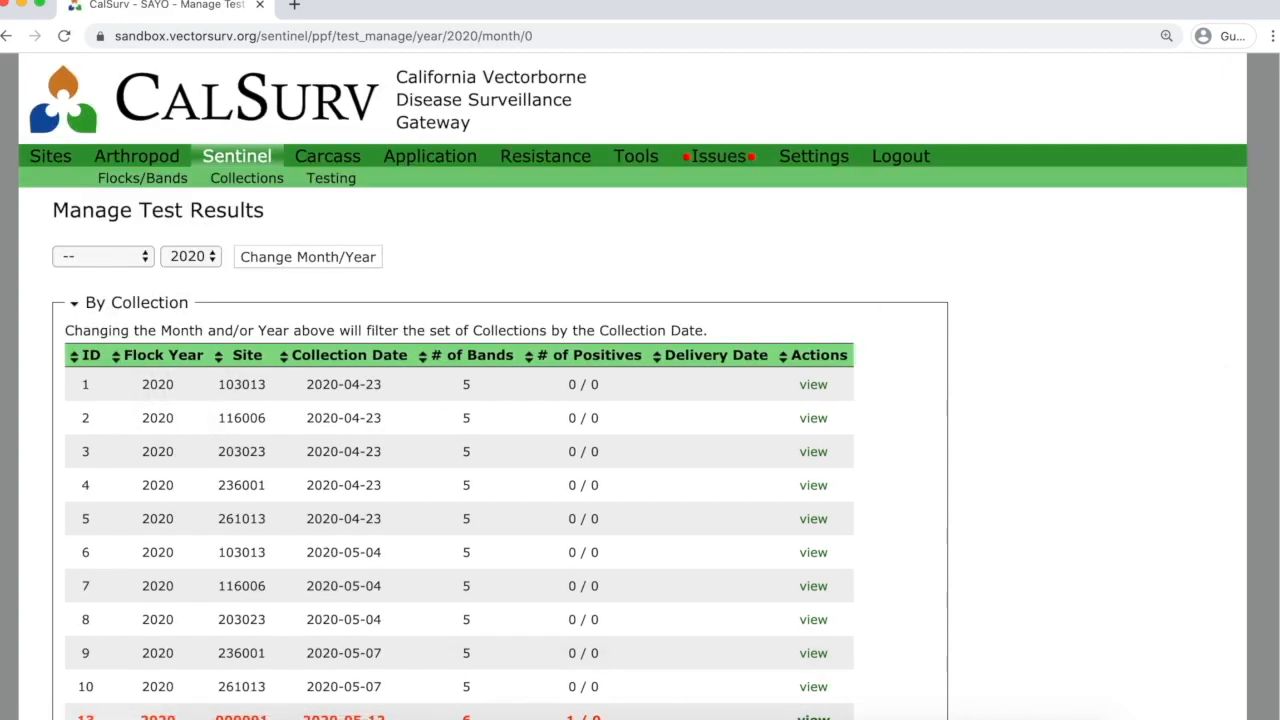
scroll(1219, 385, "down", 3)
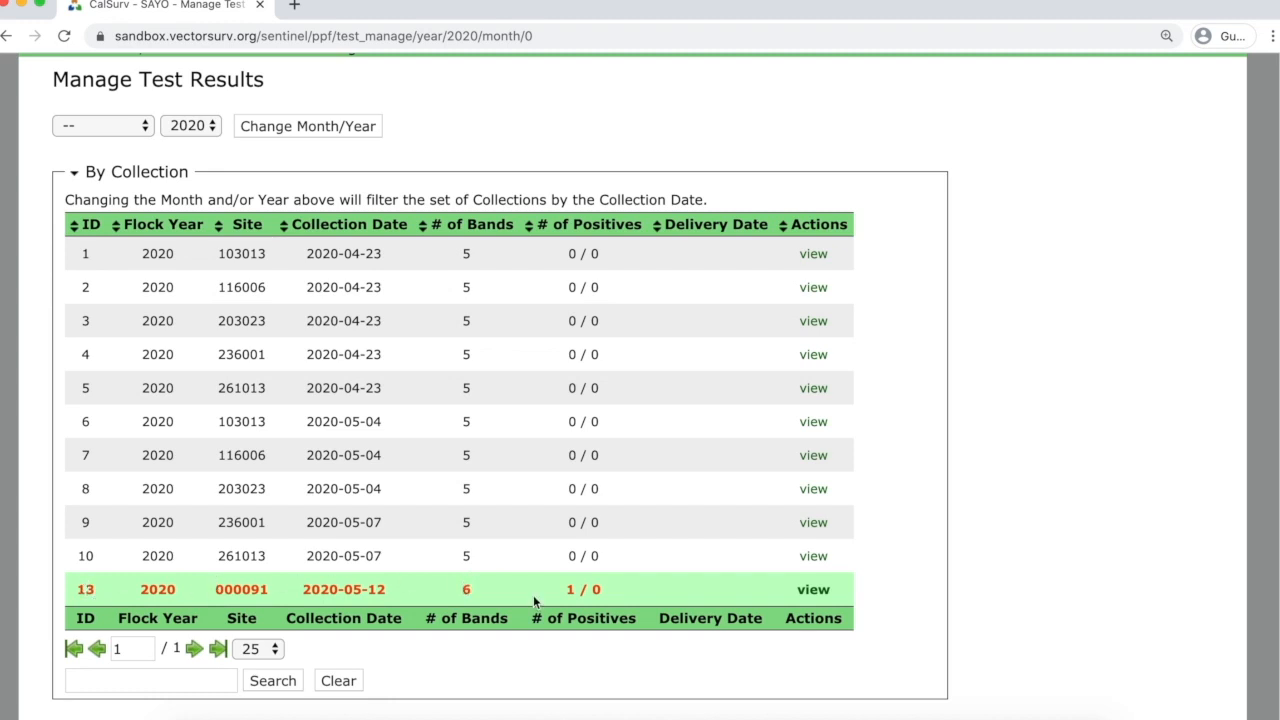
left_click(812, 592)
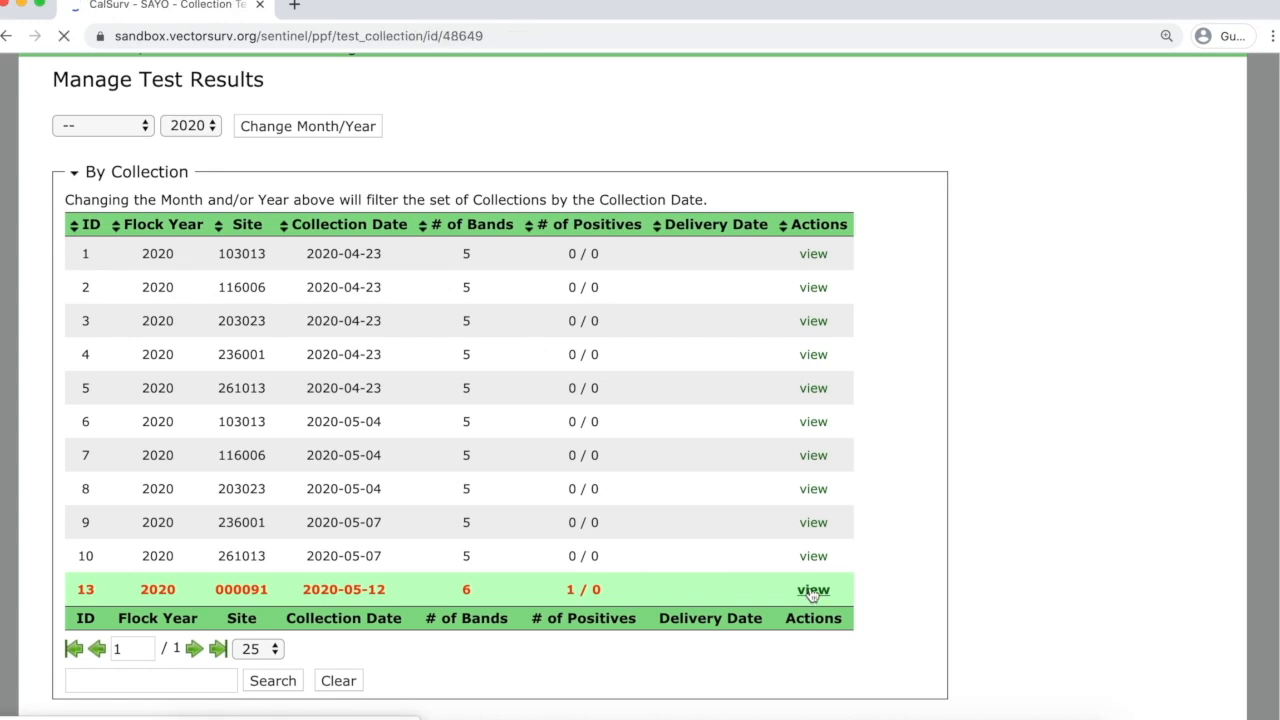
Review collection 13's band results, where band 1181 is WNV Presumptive, then return to the list.
scroll(900, 443, "down", 5)
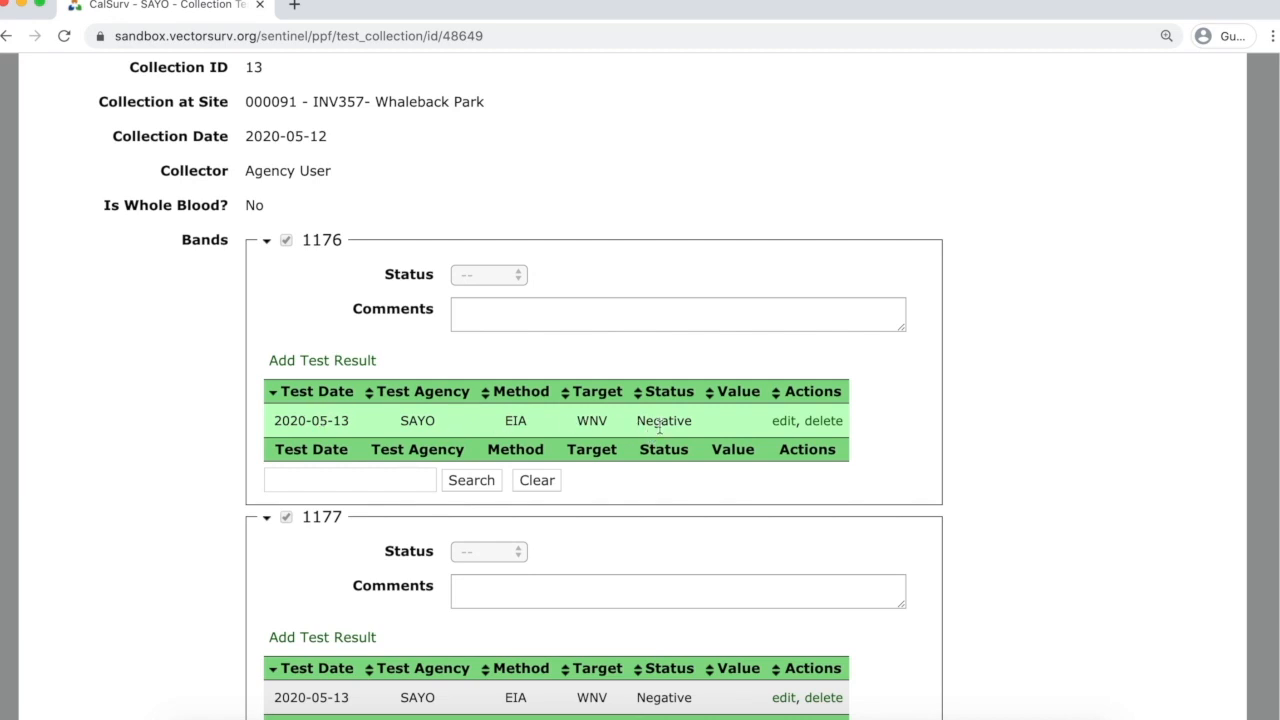
scroll(459, 465, "down", 5)
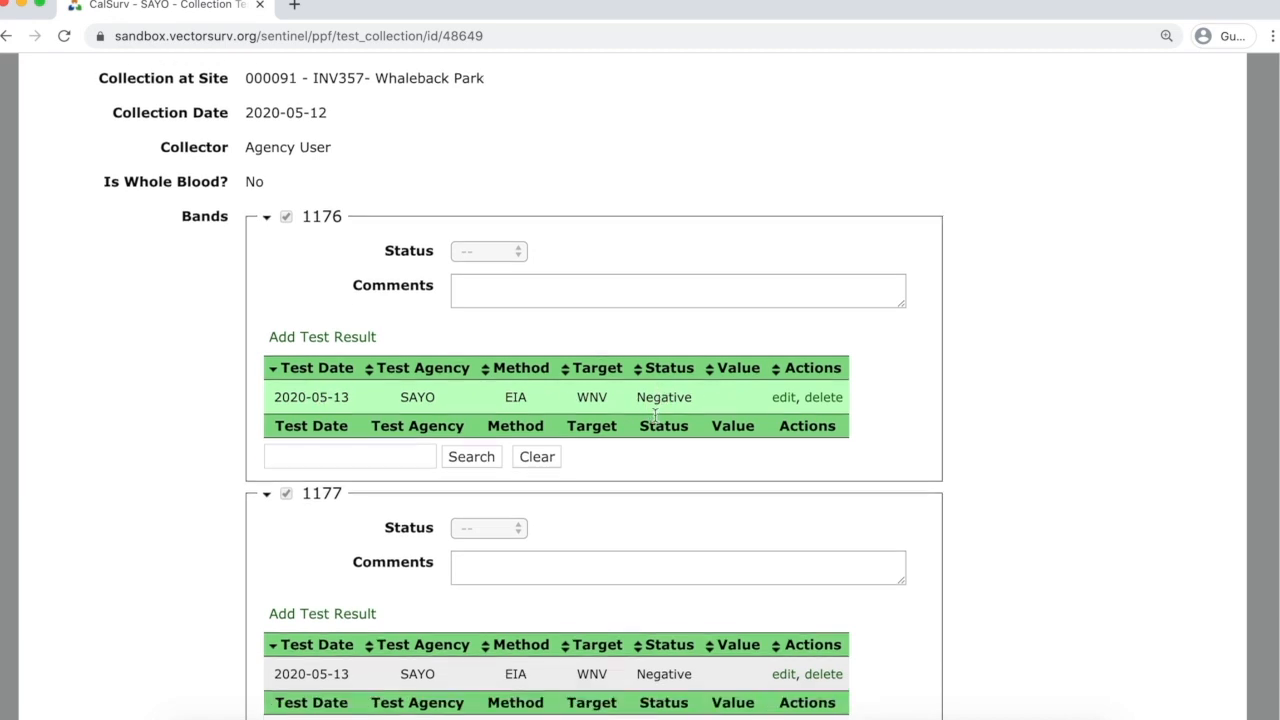
scroll(390, 436, "down", 9)
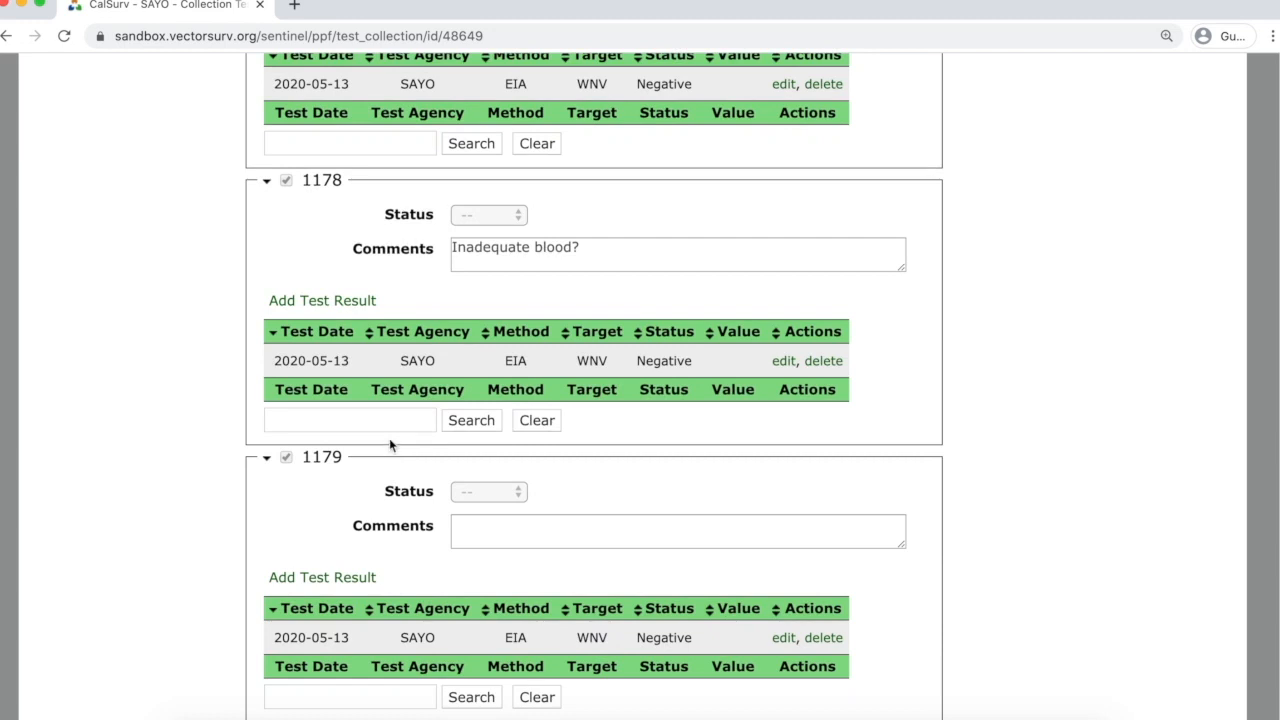
scroll(395, 432, "down", 1)
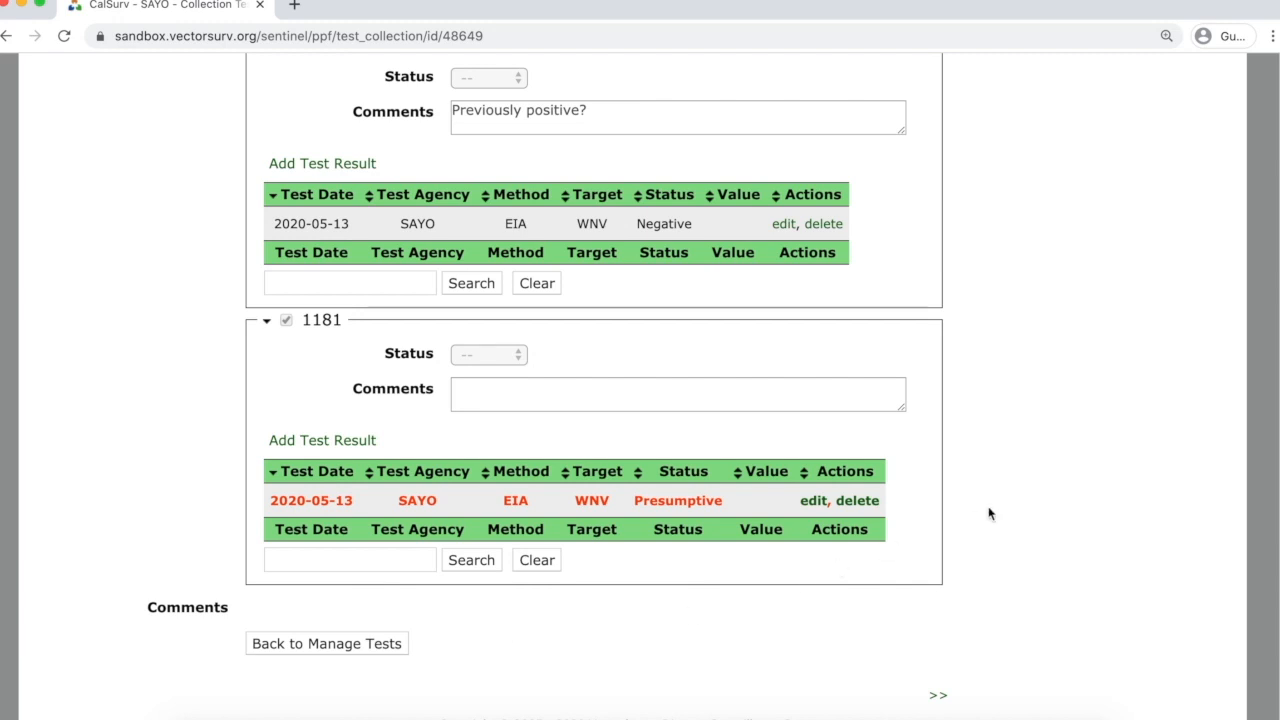
scroll(988, 514, "up", 4)
left_click(8, 36)
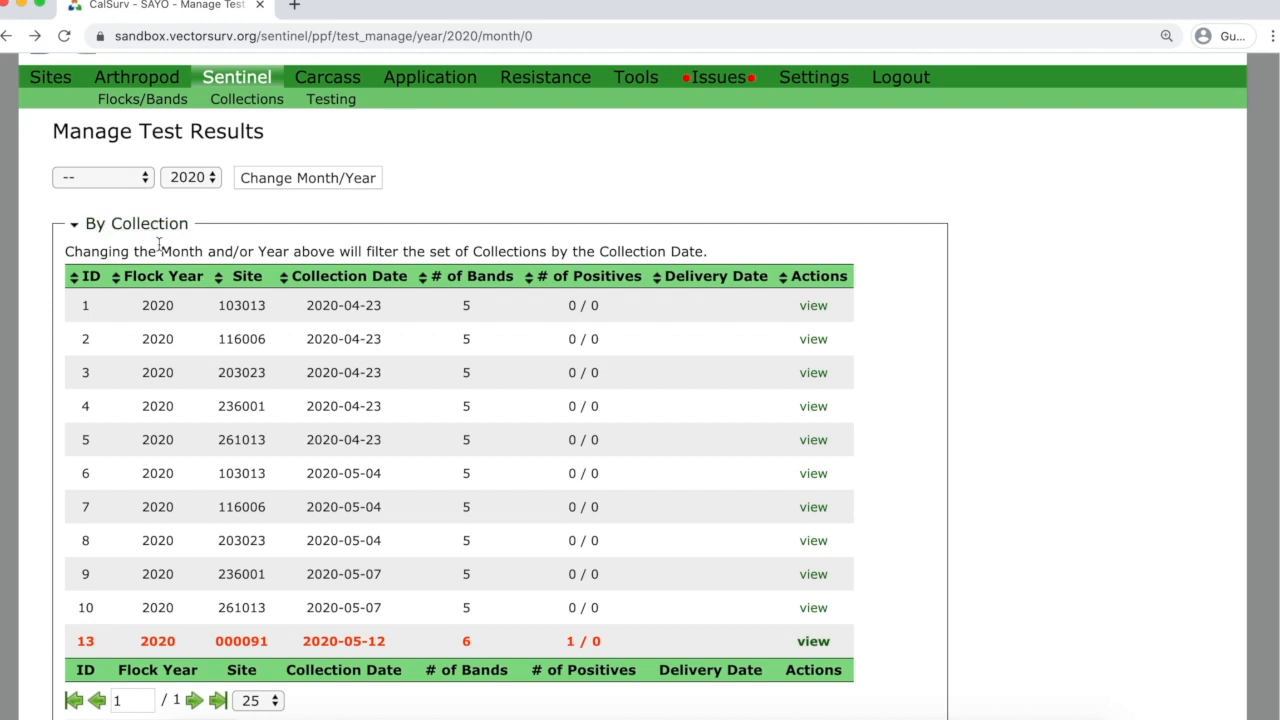
Scroll the By Date of Collection and By Flock tables to check the 2020-05-12 positive.
scroll(203, 254, "down", 5)
scroll(210, 254, "down", 2)
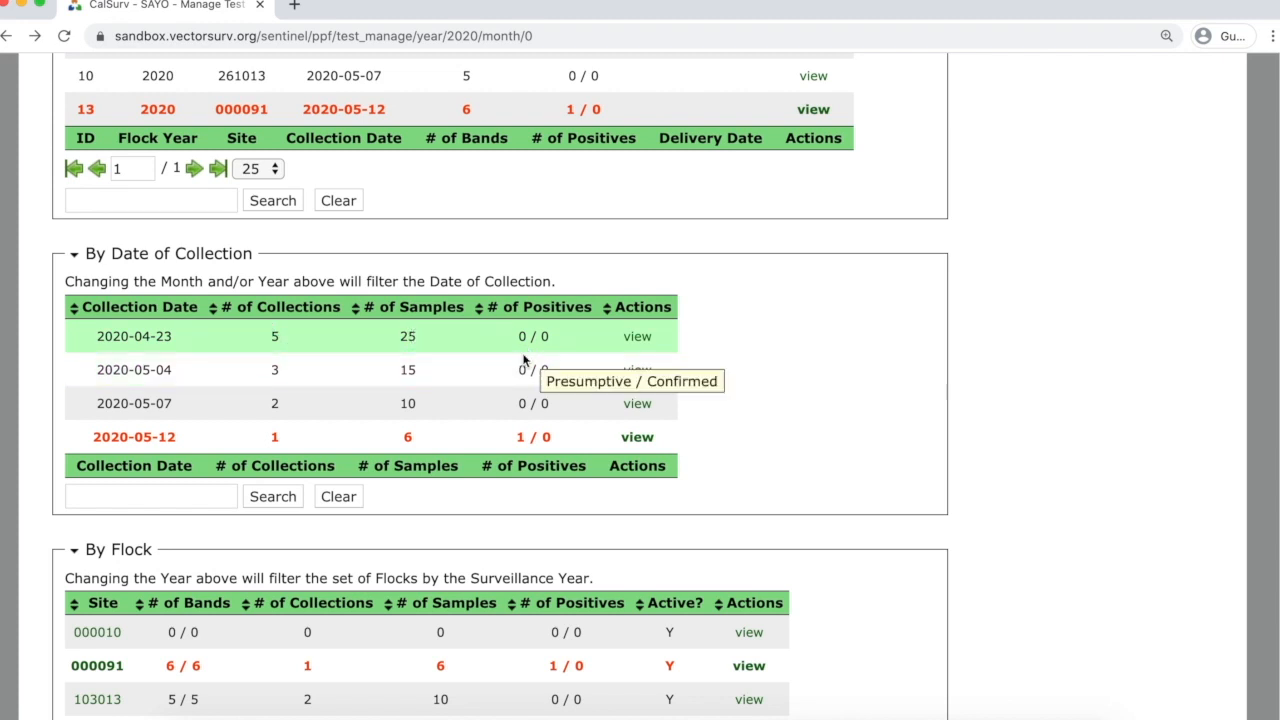
scroll(510, 440, "down", 1)
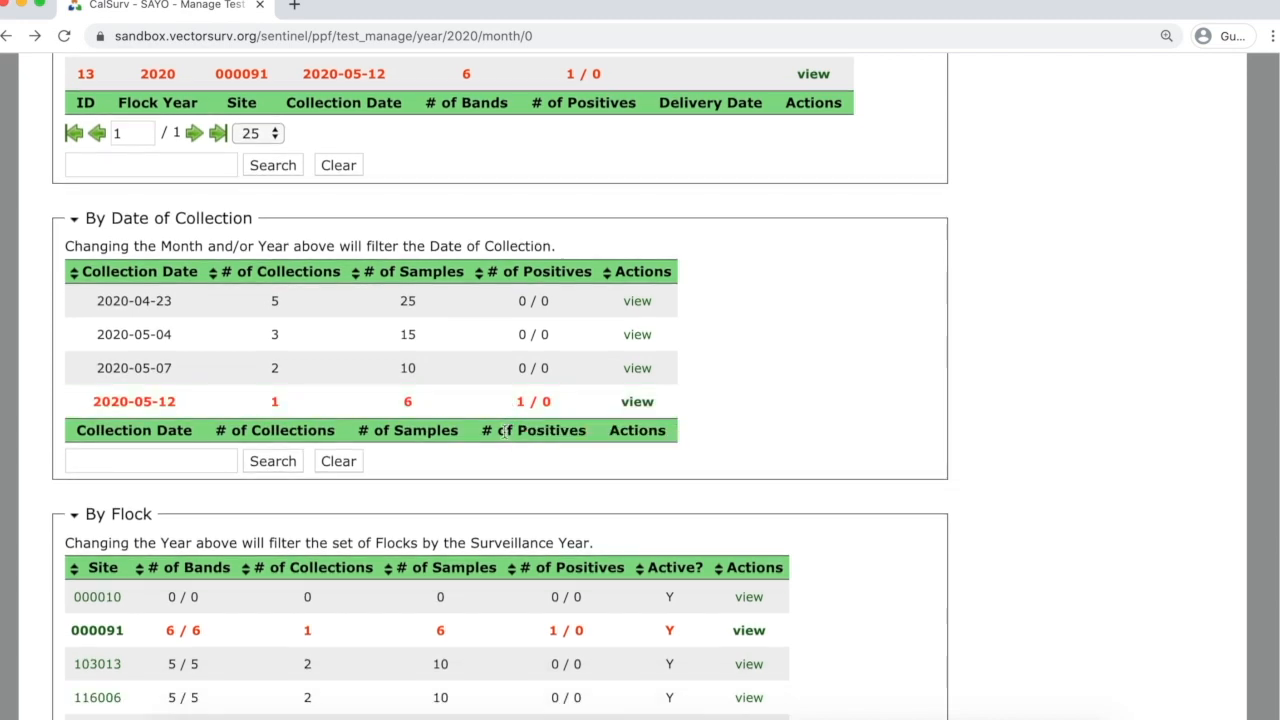
scroll(416, 401, "down", 5)
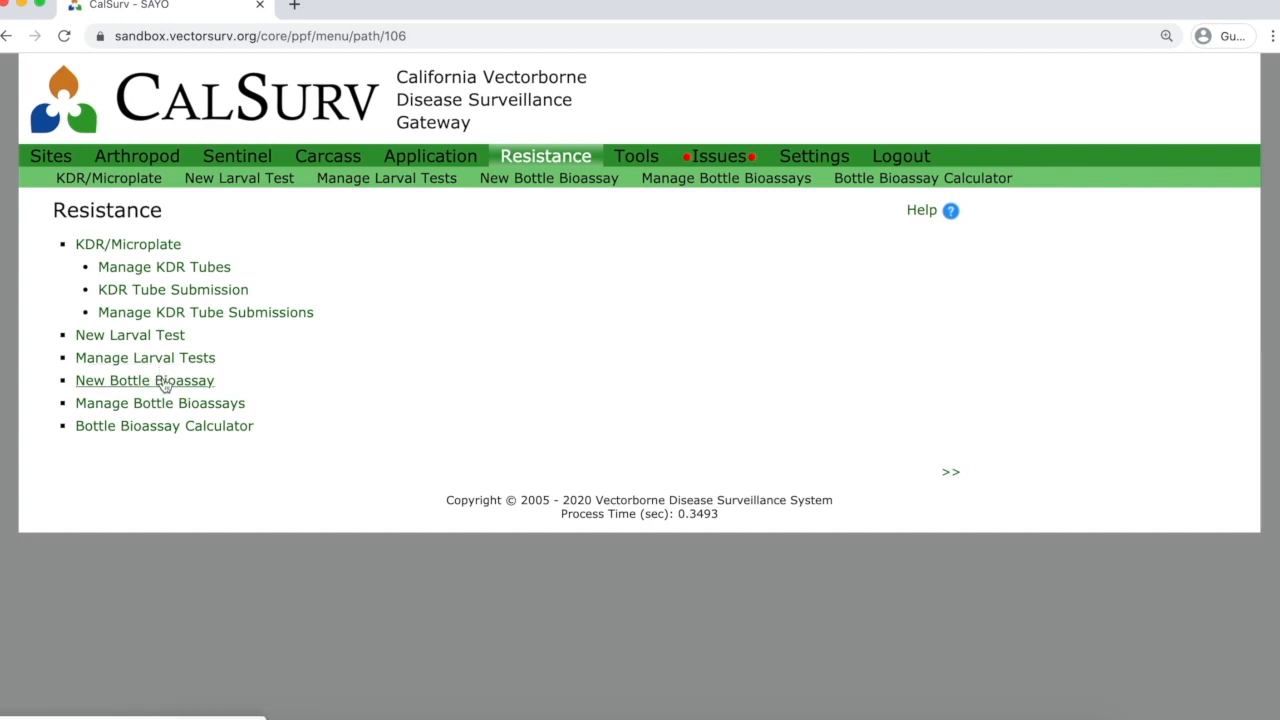
Start a New Bottle Bioassay from the Resistance menu, ready to enter its name.
left_click(165, 385)
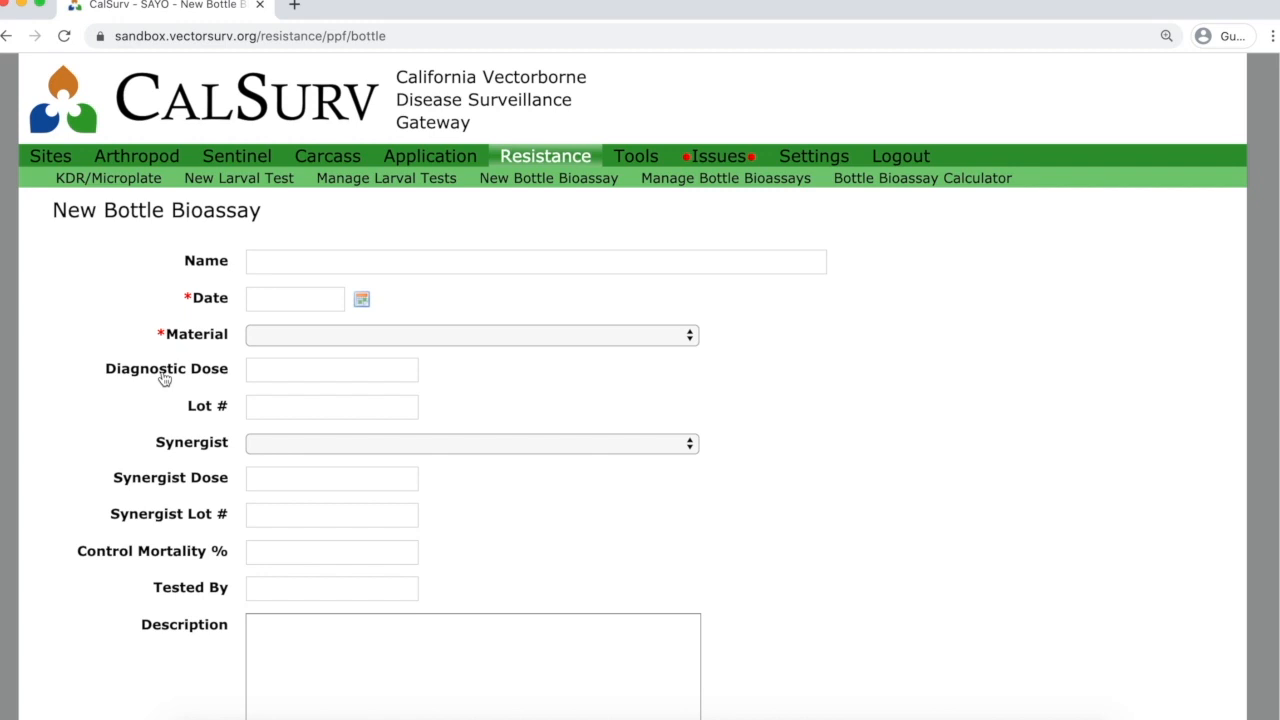
left_click(434, 260)
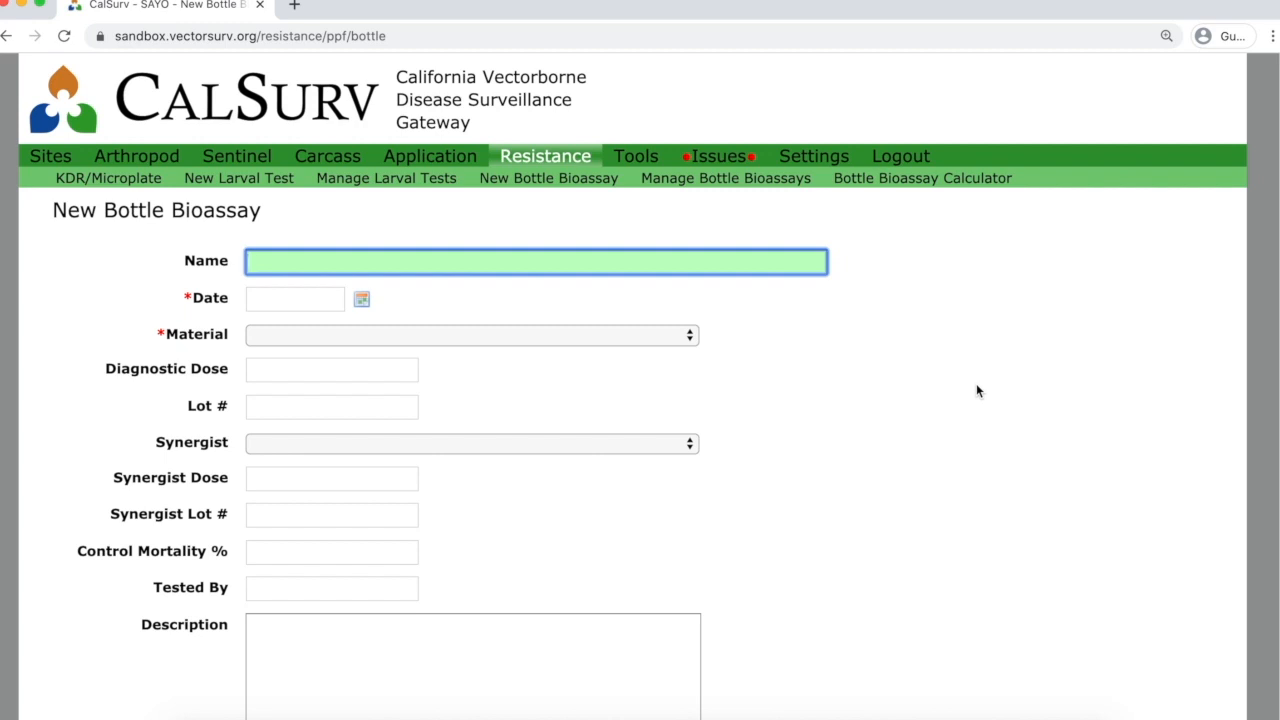
Name the bioassay 'Cx. tarsalis, Winters Rice, May 2020'.
type("Cx. tarsalis, Winter Rice")
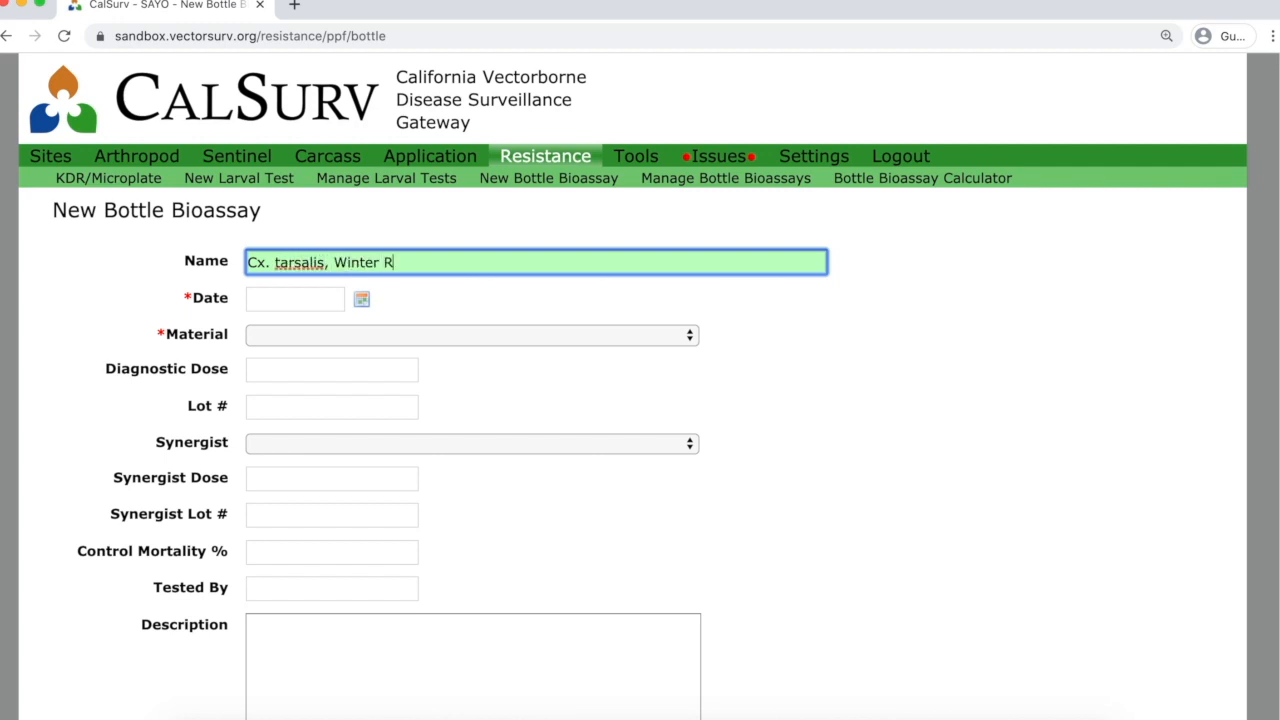
key("BackSpace")
key("BackSpace")
key("BackSpace")
key("BackSpace")
key("BackSpace")
type("s")
type(" Rice, May 2020")
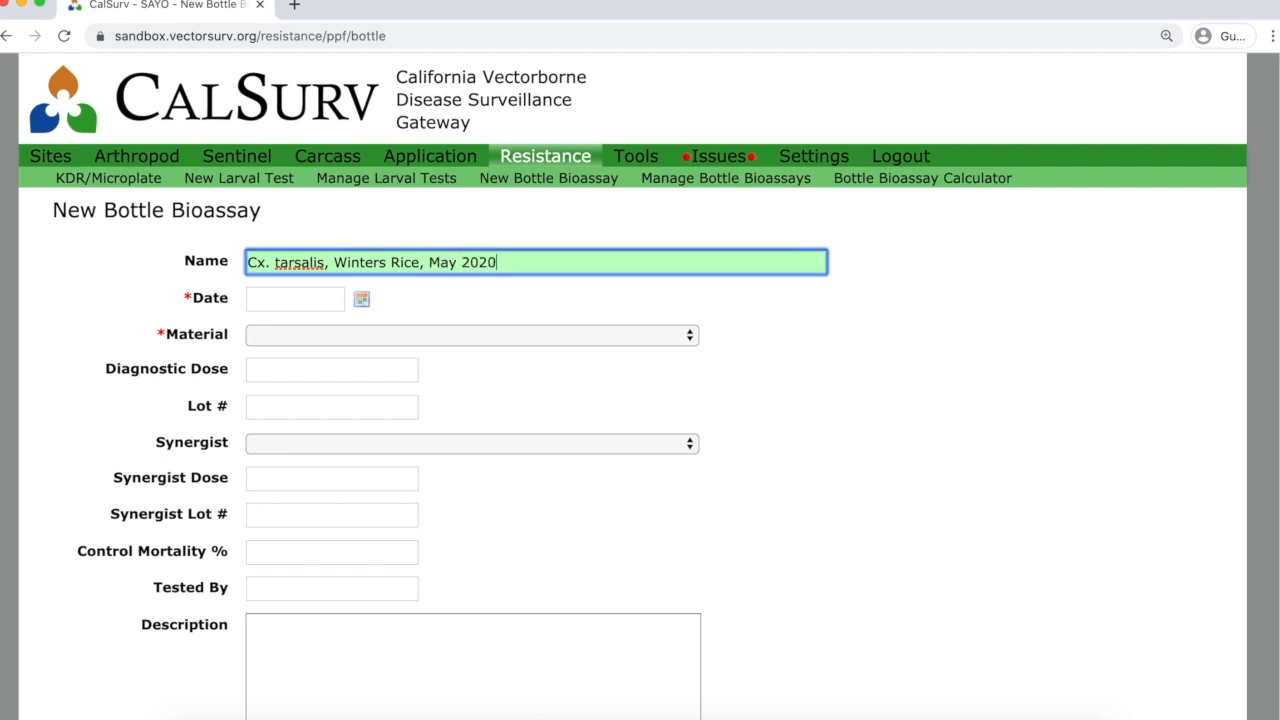
key("Tab")
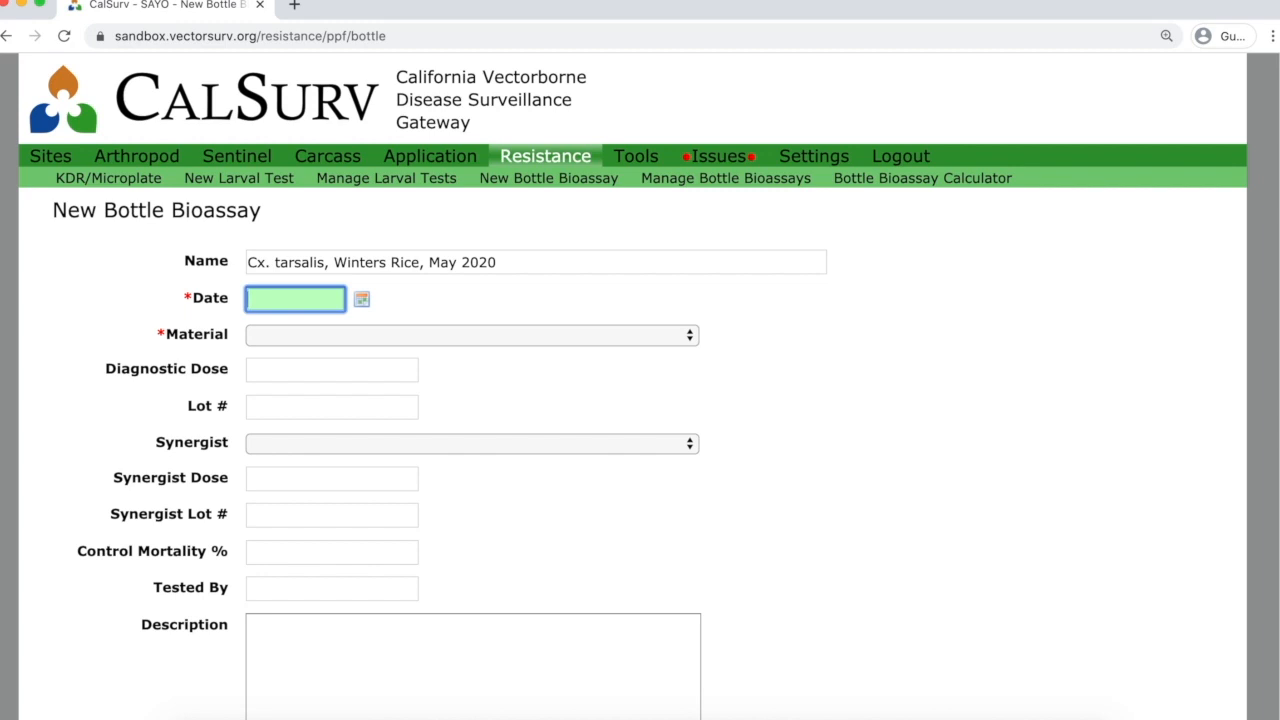
Date it 2020-05-05 with Permethrin as material, leaving the synergist blank.
left_click(363, 301)
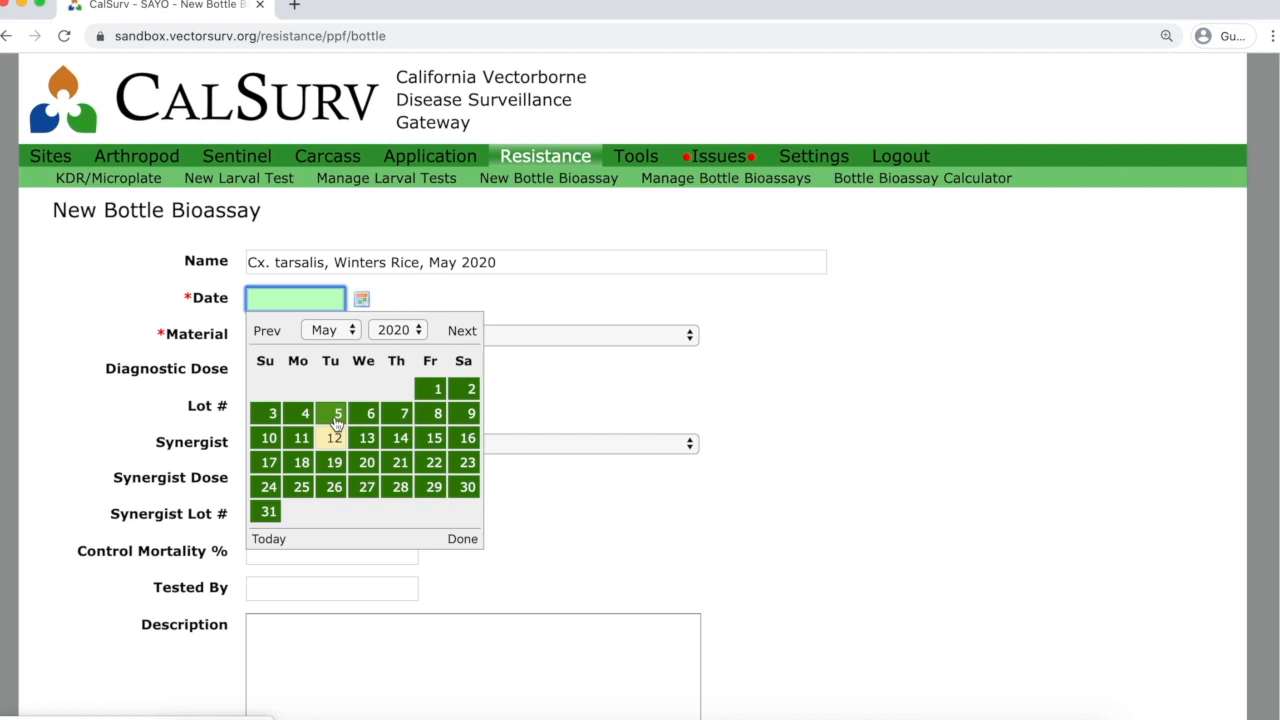
left_click(337, 420)
left_click(390, 340)
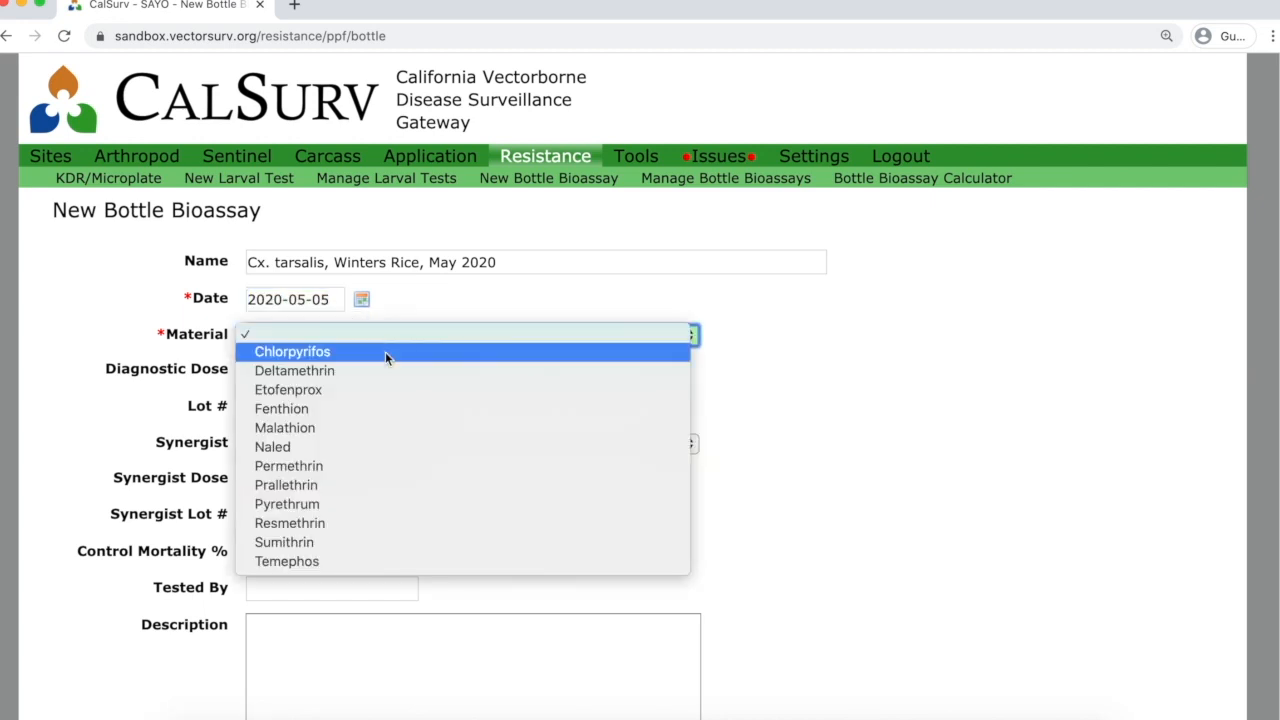
left_click(369, 465)
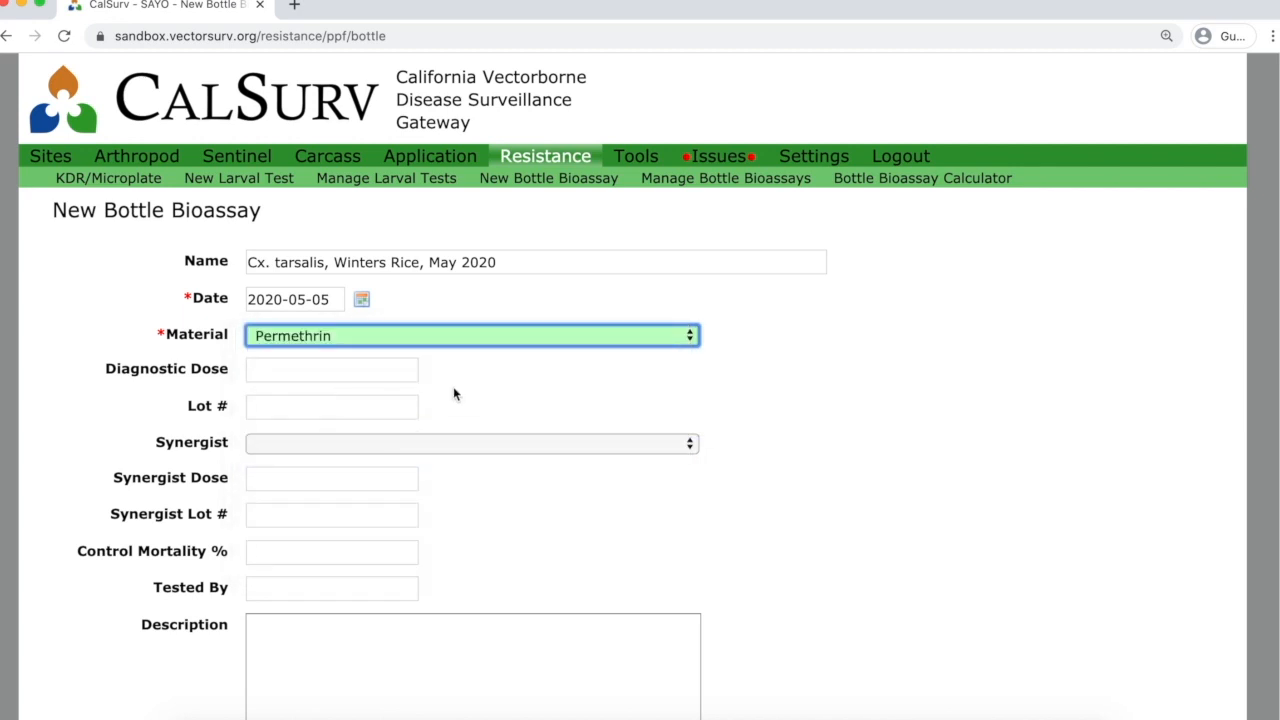
left_click(457, 444)
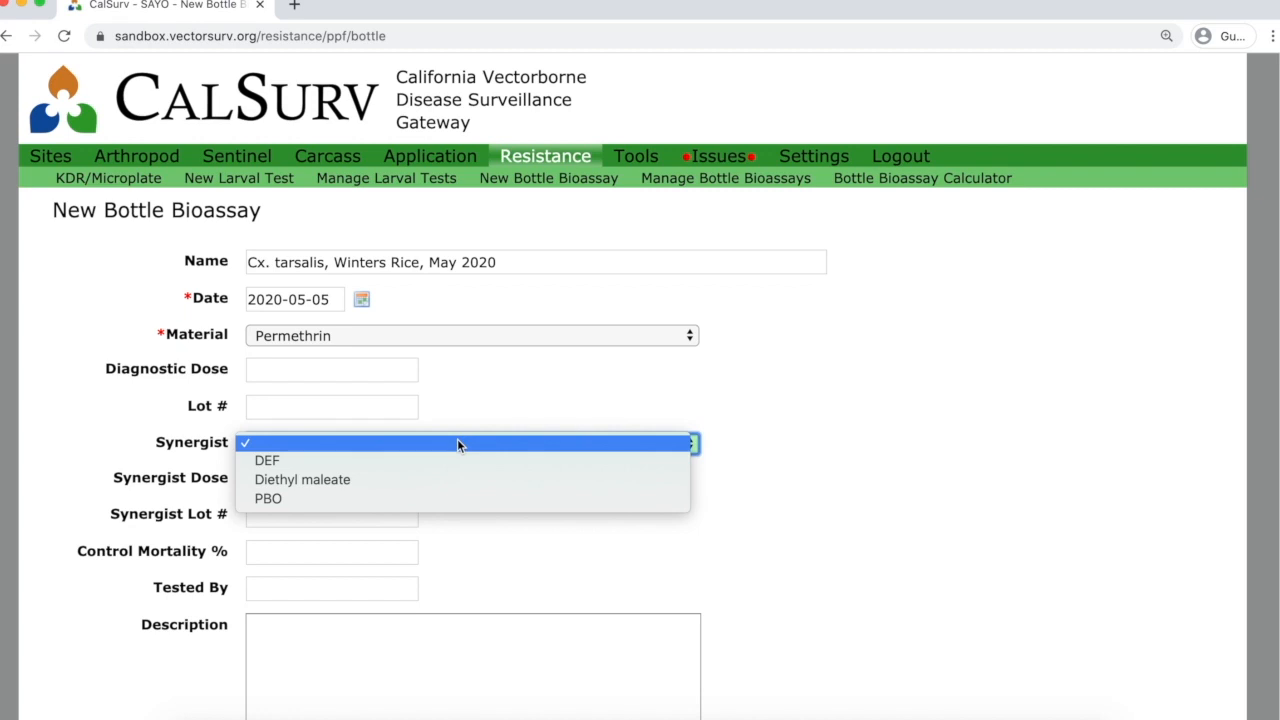
left_click(490, 399)
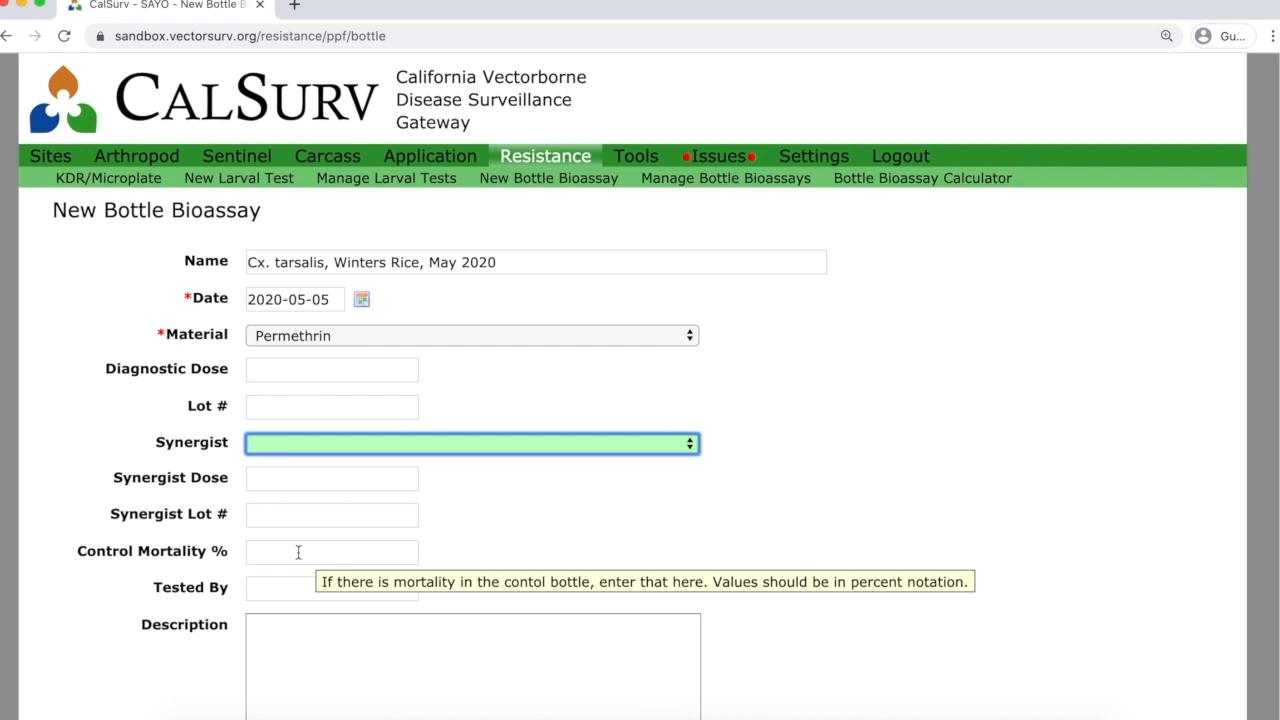
Enter the tester's name in Tested By, leaving Description empty.
scroll(776, 508, "down", 2)
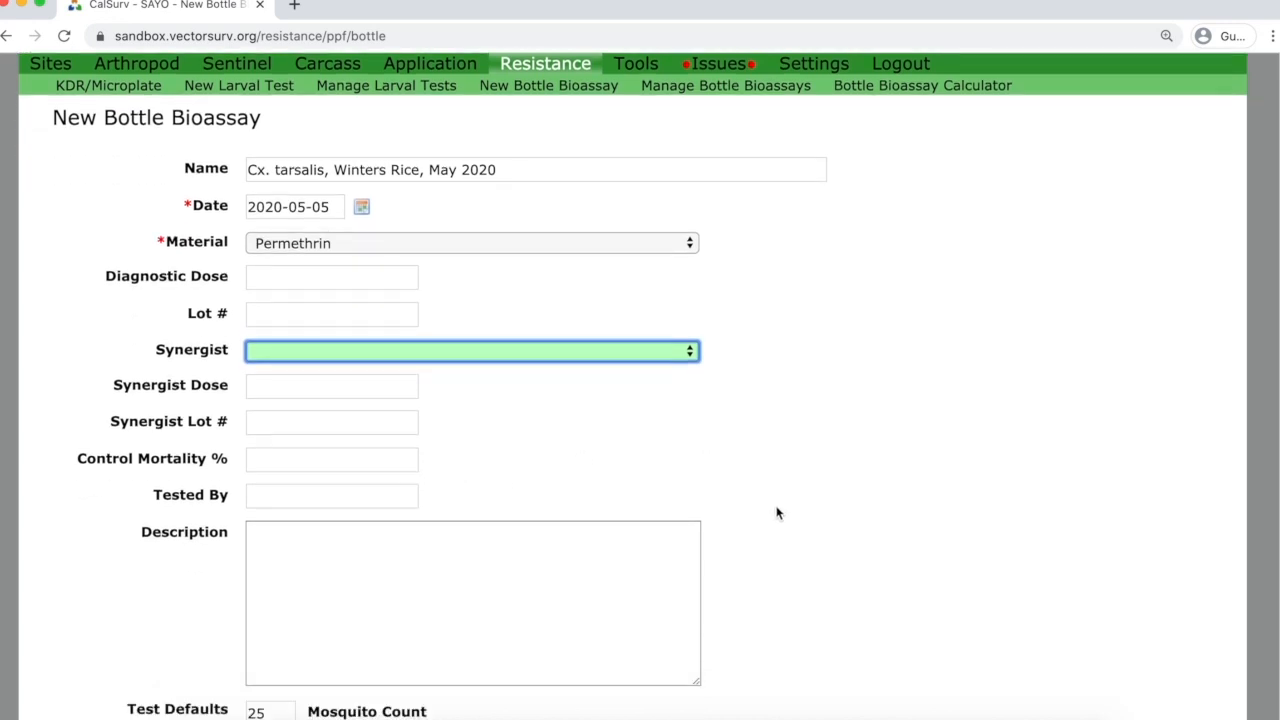
scroll(778, 514, "down", 2)
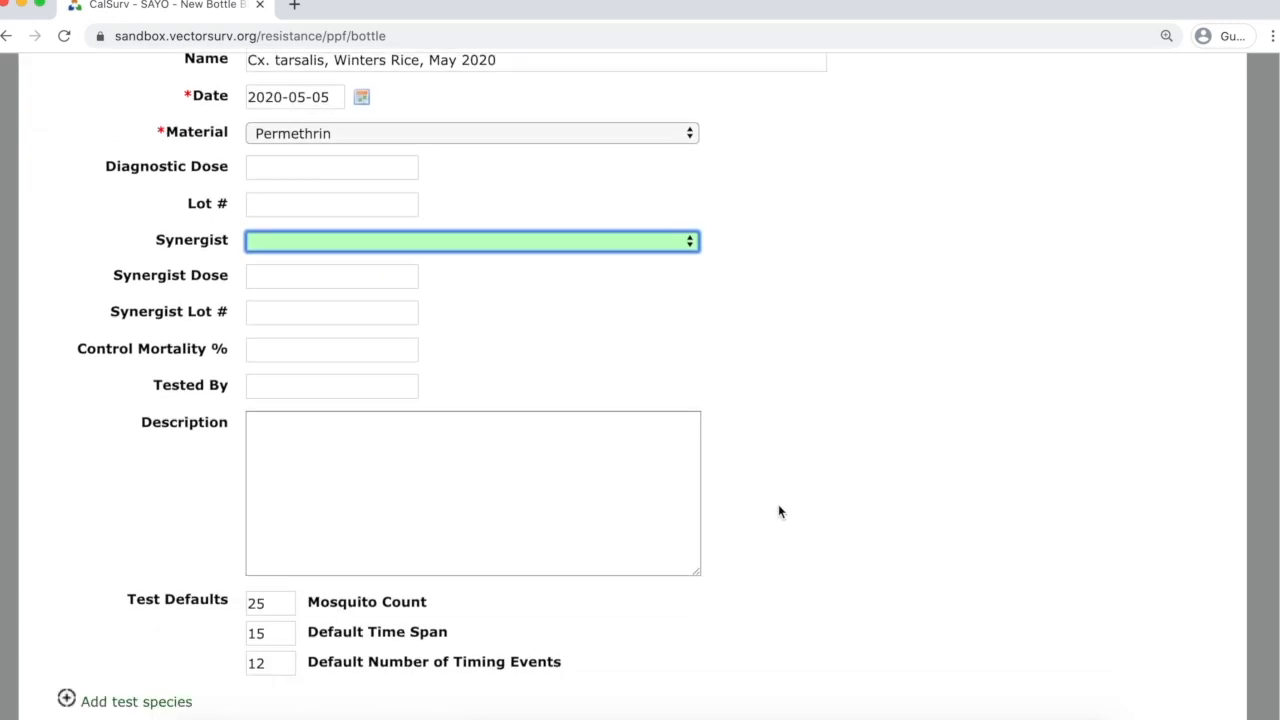
left_click(288, 384)
type("Agency User")
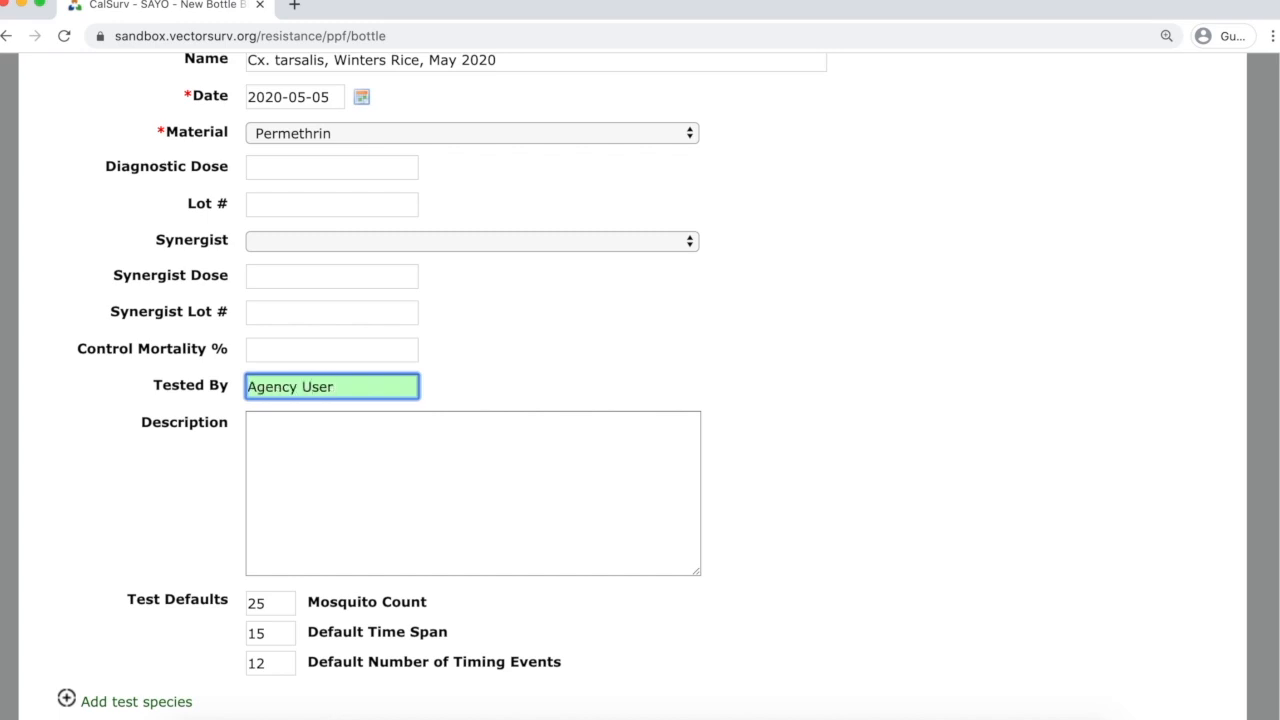
key("Tab")
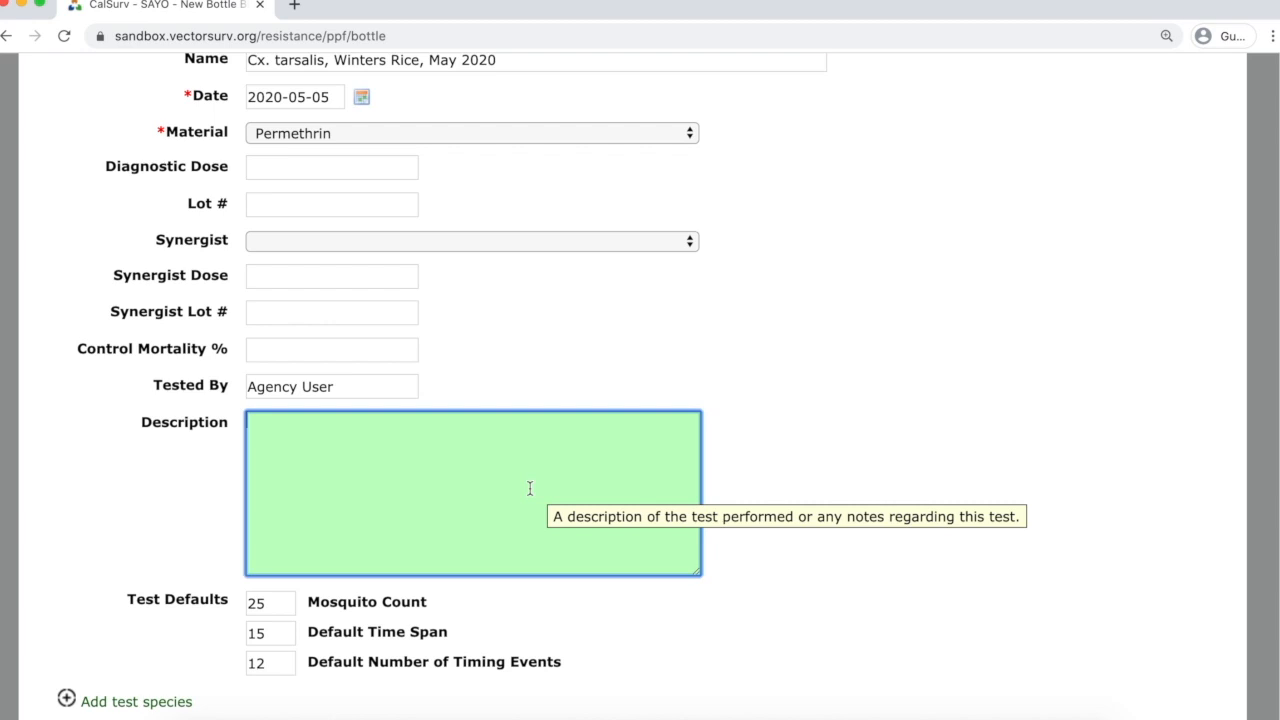
scroll(790, 470, "down", 2)
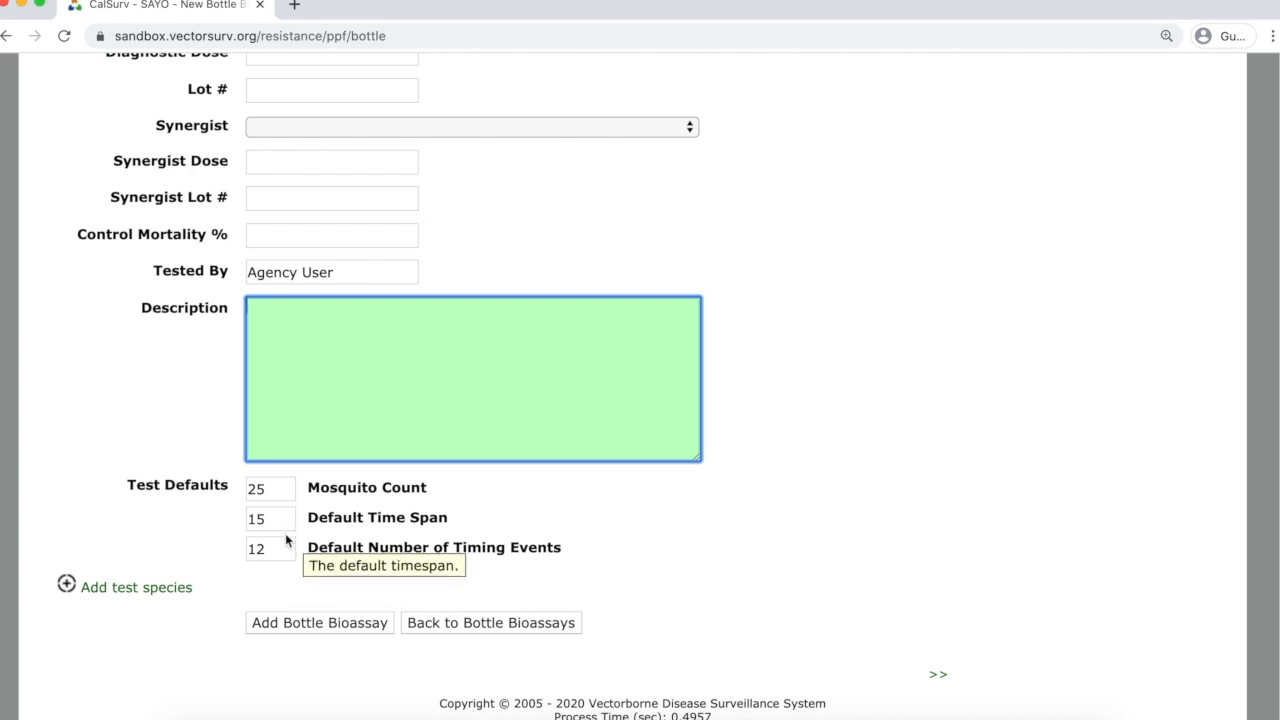
Add a test species set to Culex tarsalis, field-collected.
left_click(140, 588)
scroll(1001, 505, "down", 5)
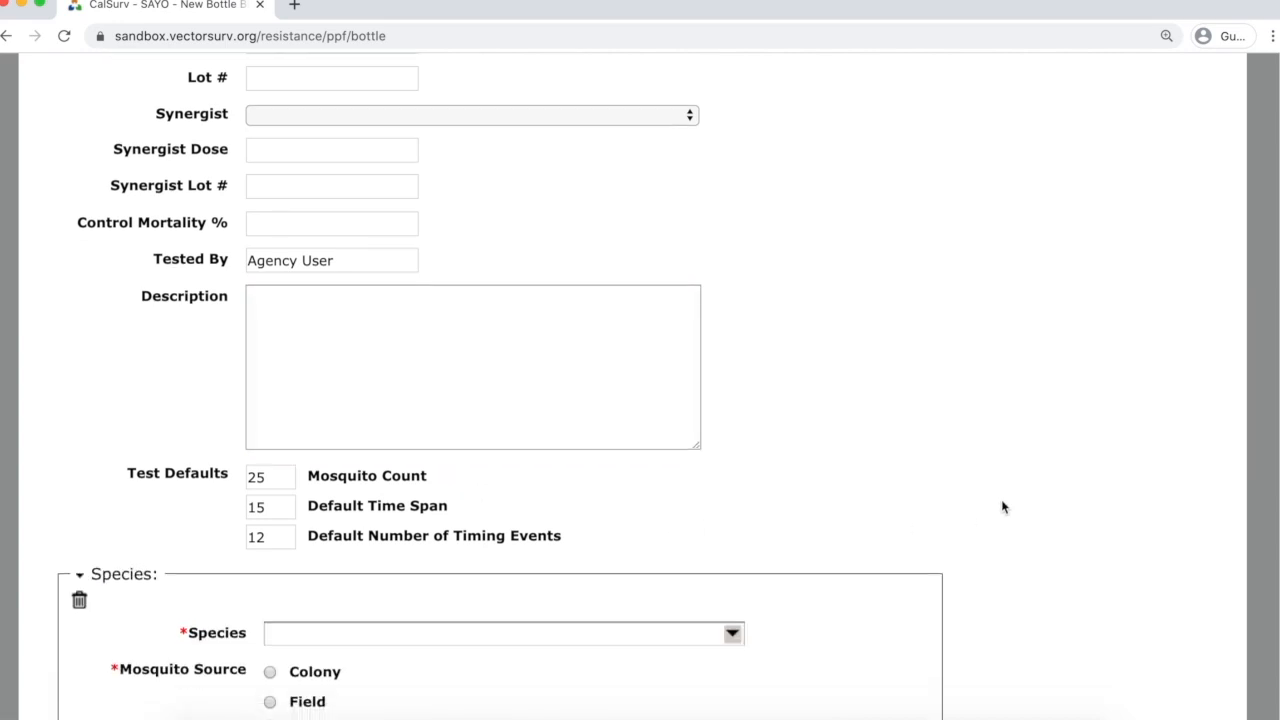
scroll(1005, 470, "down", 1)
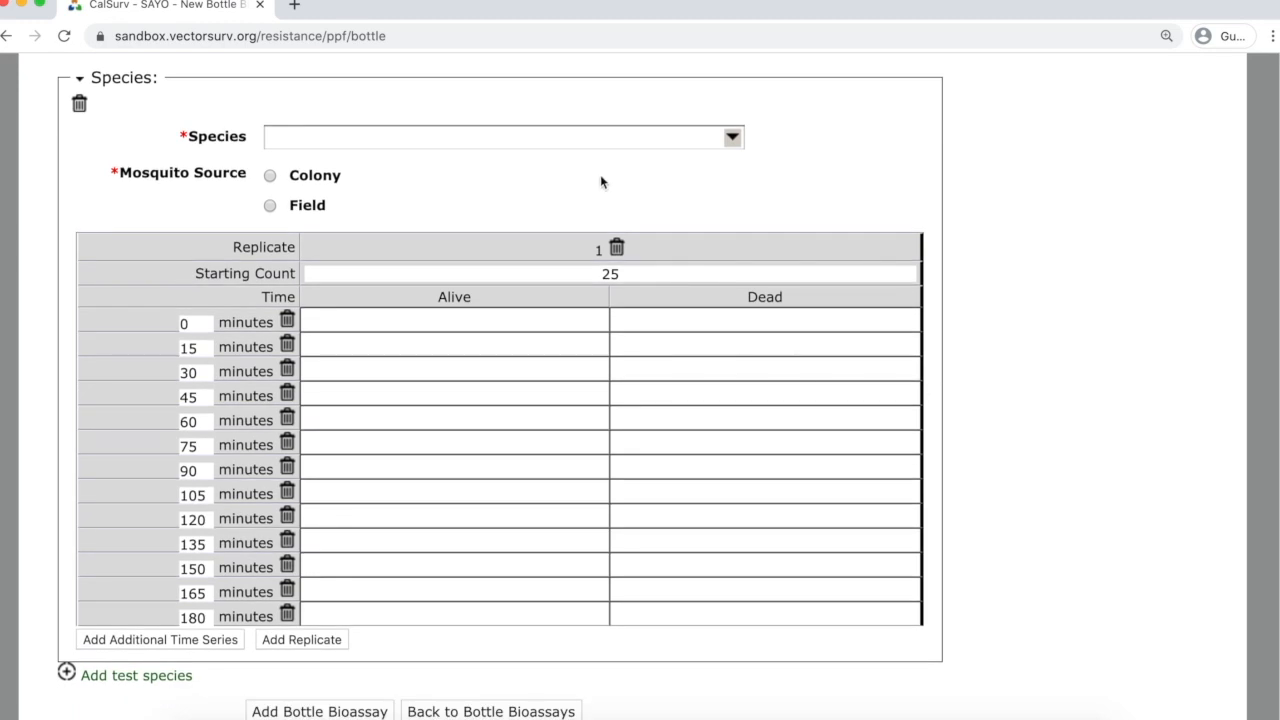
left_click(703, 138)
type("tar")
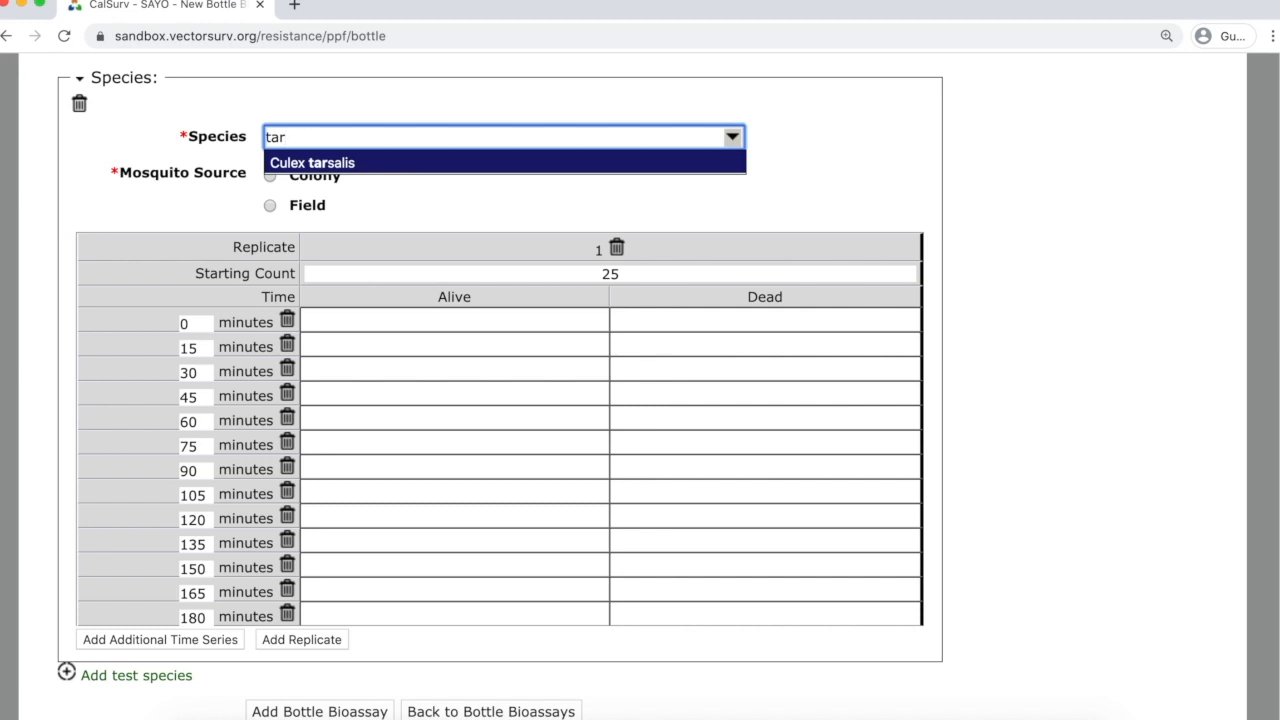
key("Return")
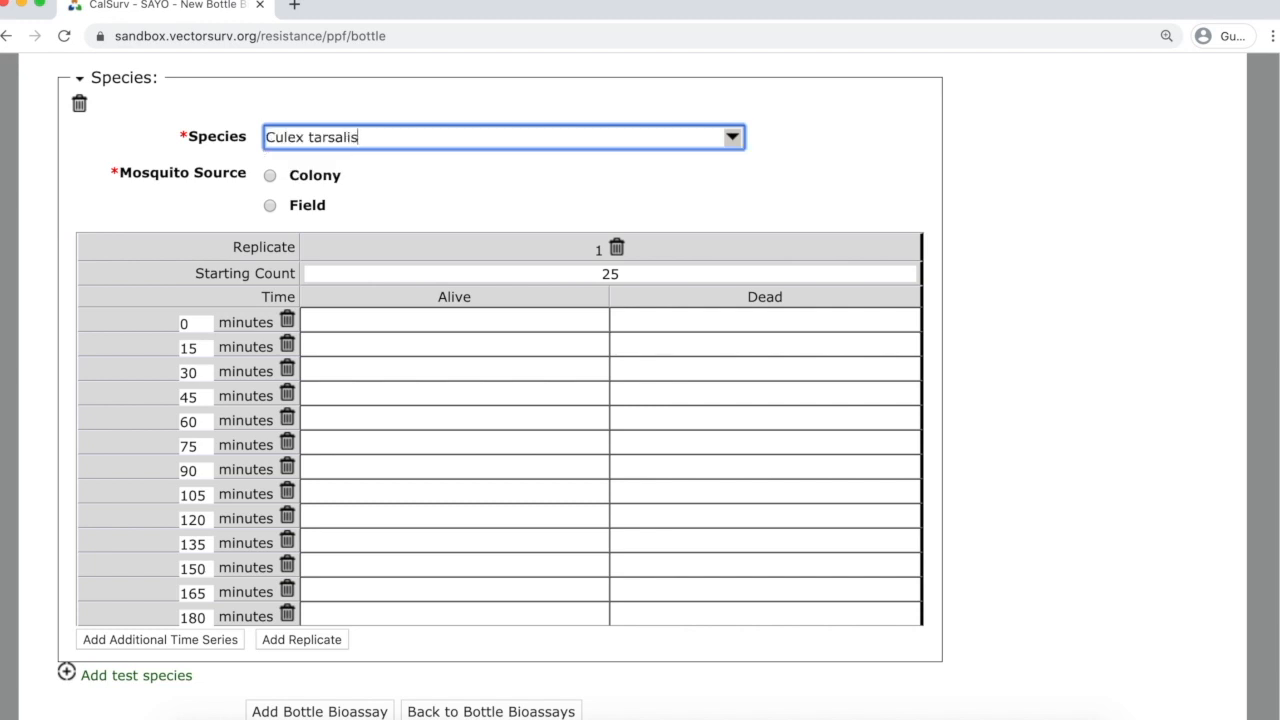
key("Tab")
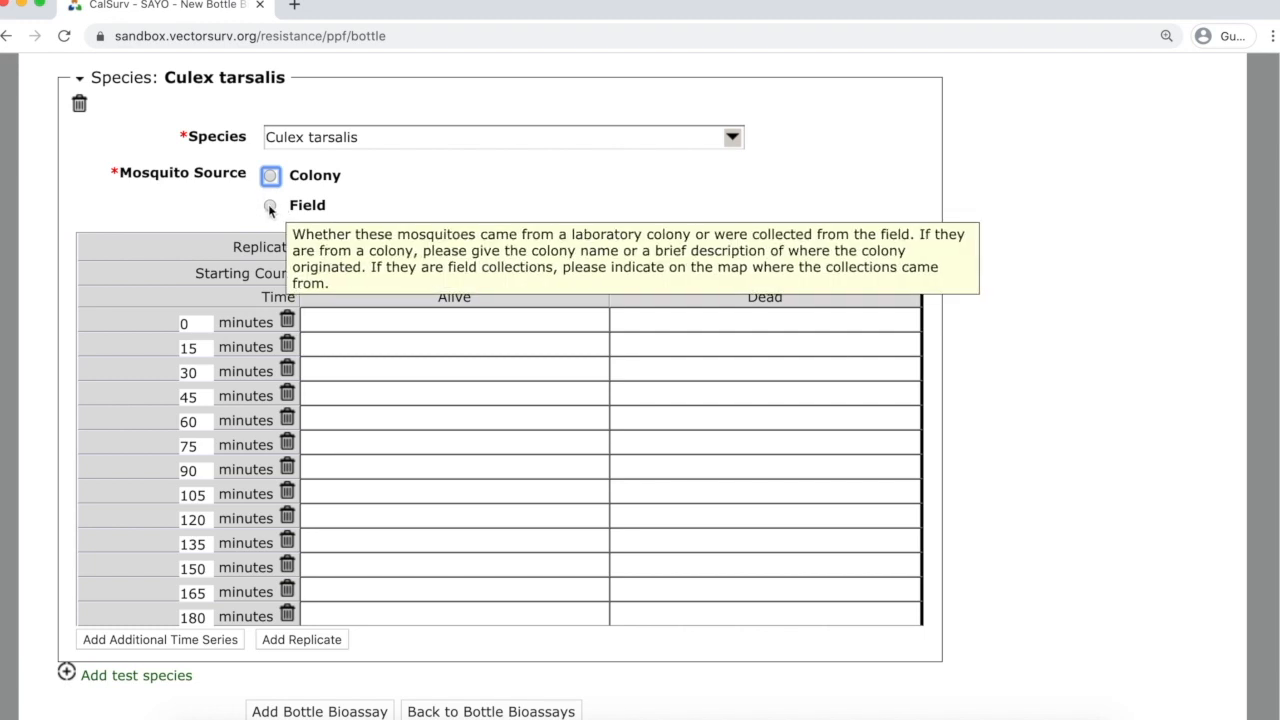
left_click(270, 206)
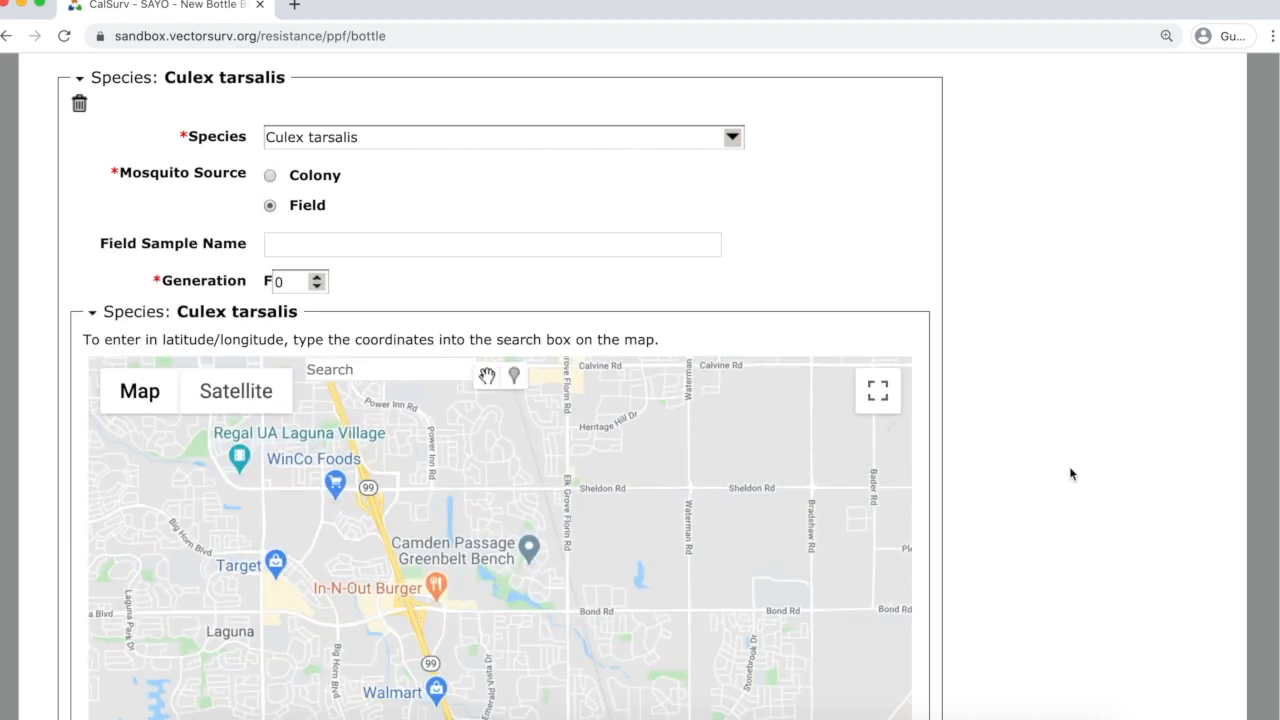
Enter 'Winters Rice' as the field sample name.
scroll(985, 440, "down", 2)
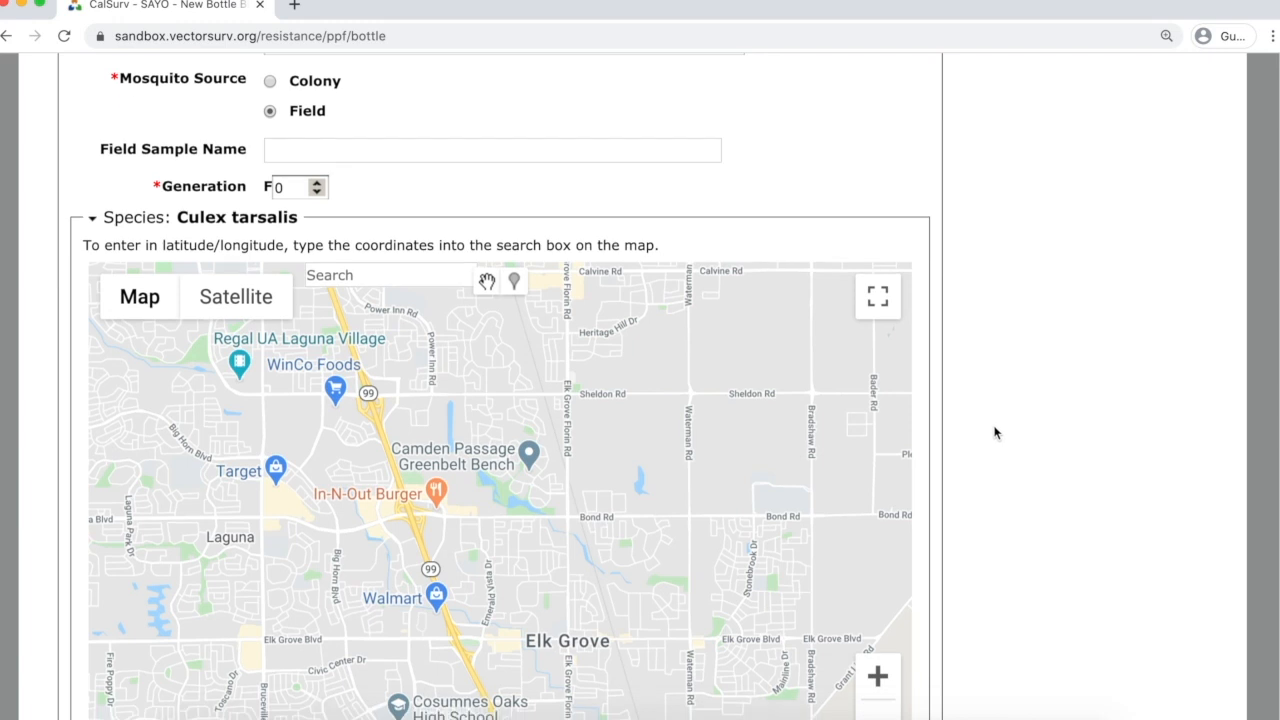
scroll(995, 432, "up", 1)
left_click(620, 164)
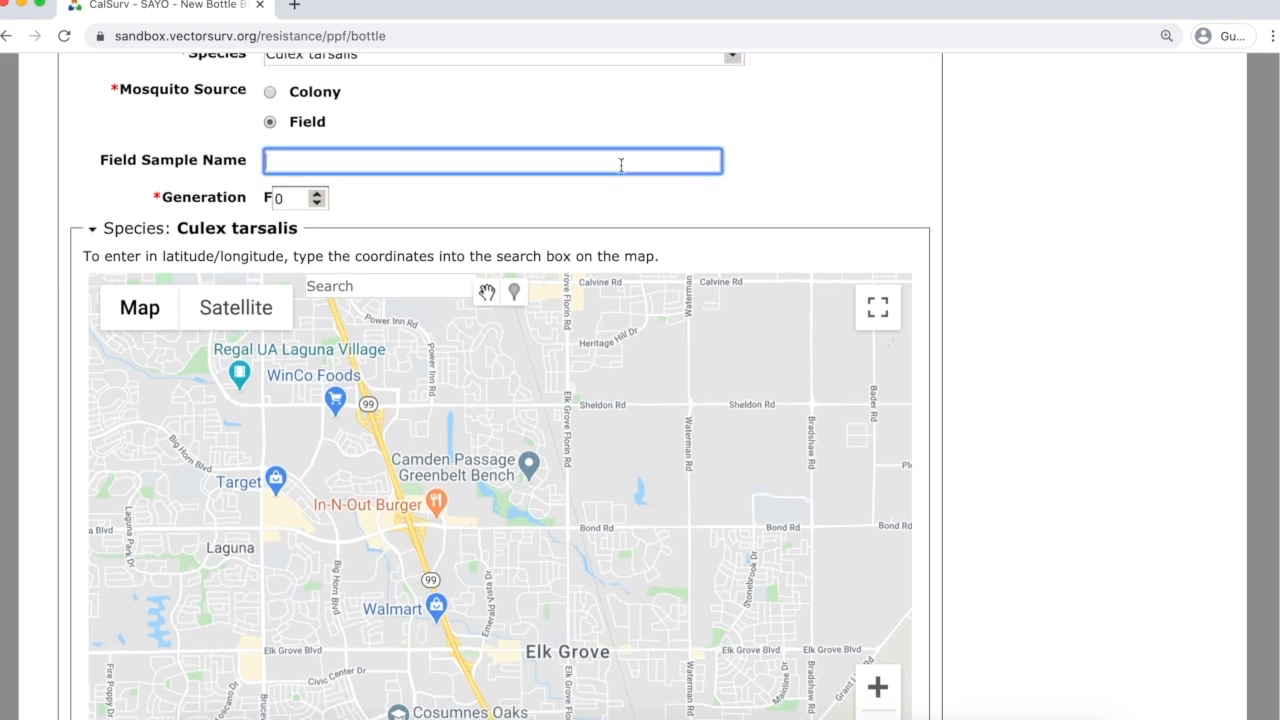
type("Winters Rice")
key("Tab")
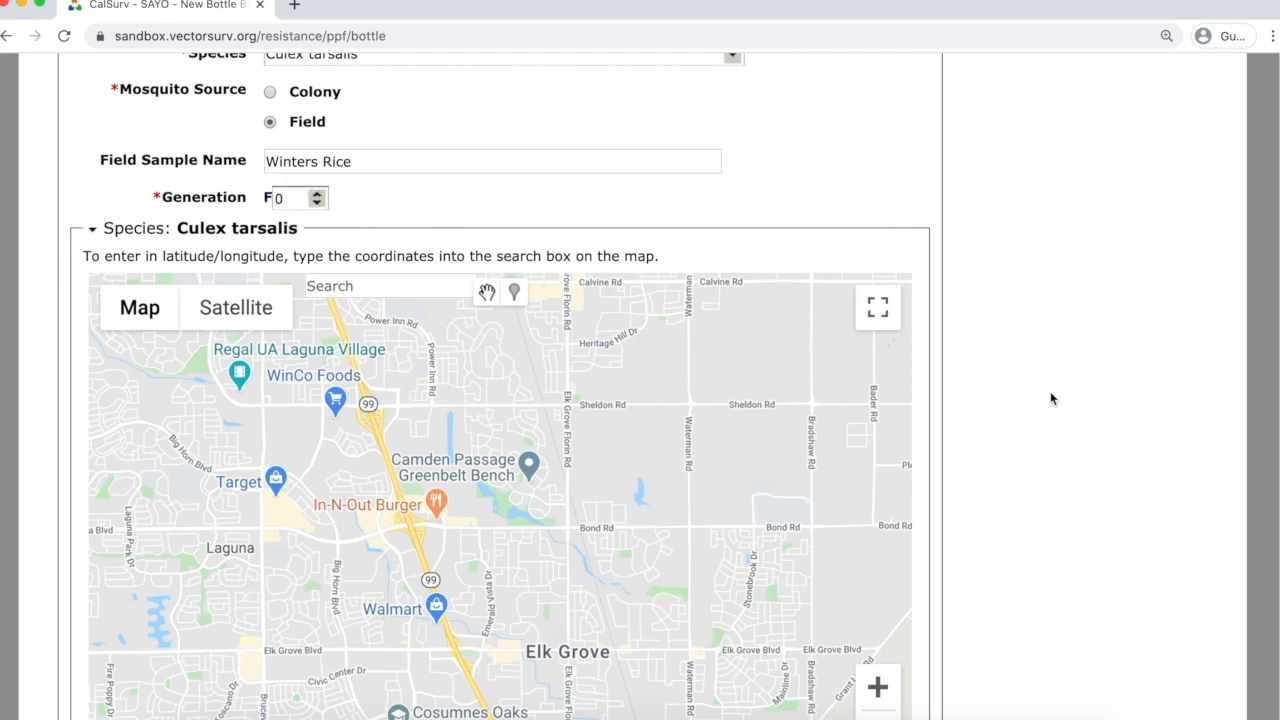
Centre the location map on Winters, CA.
scroll(1058, 375, "down", 3)
left_click(386, 145)
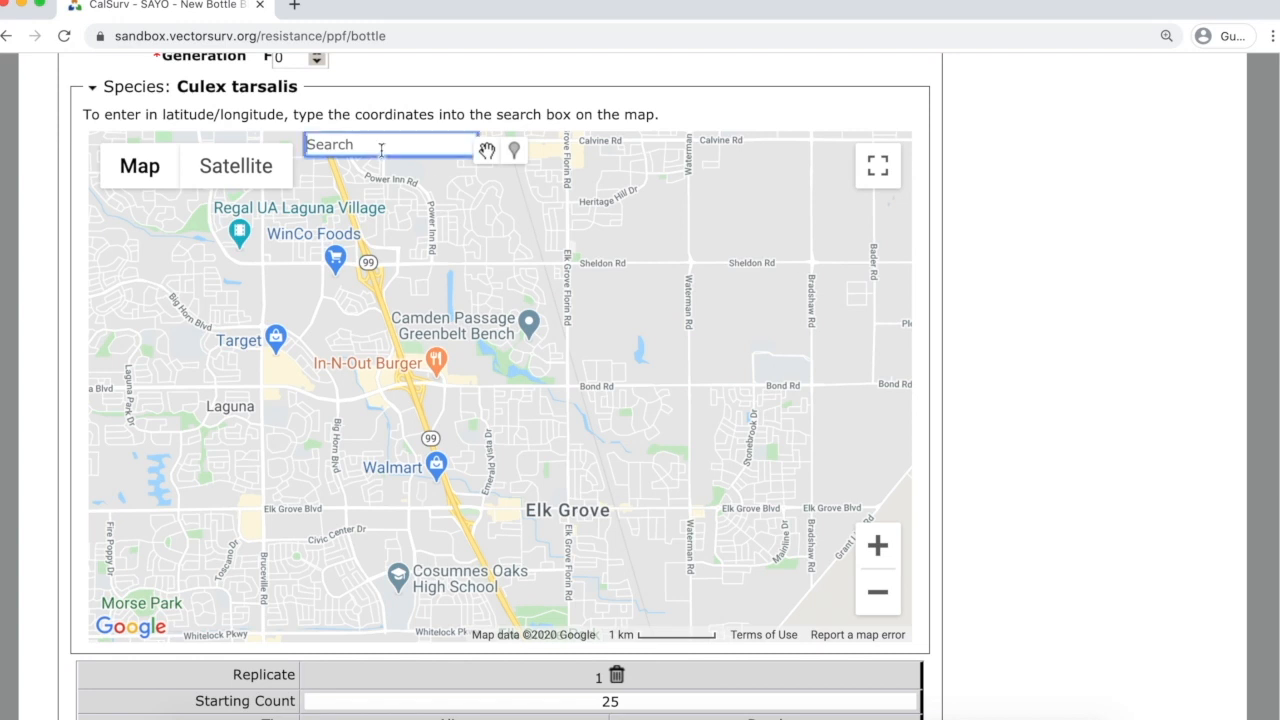
type("winters")
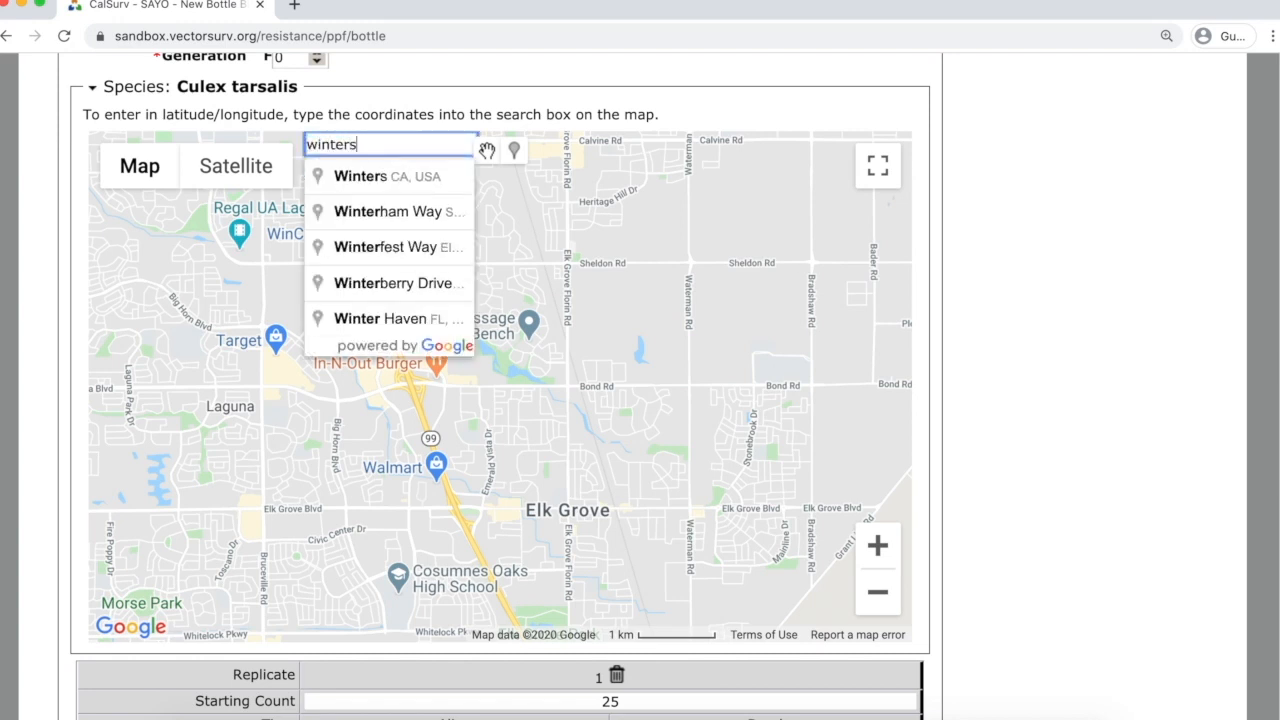
key("Down")
key("Return")
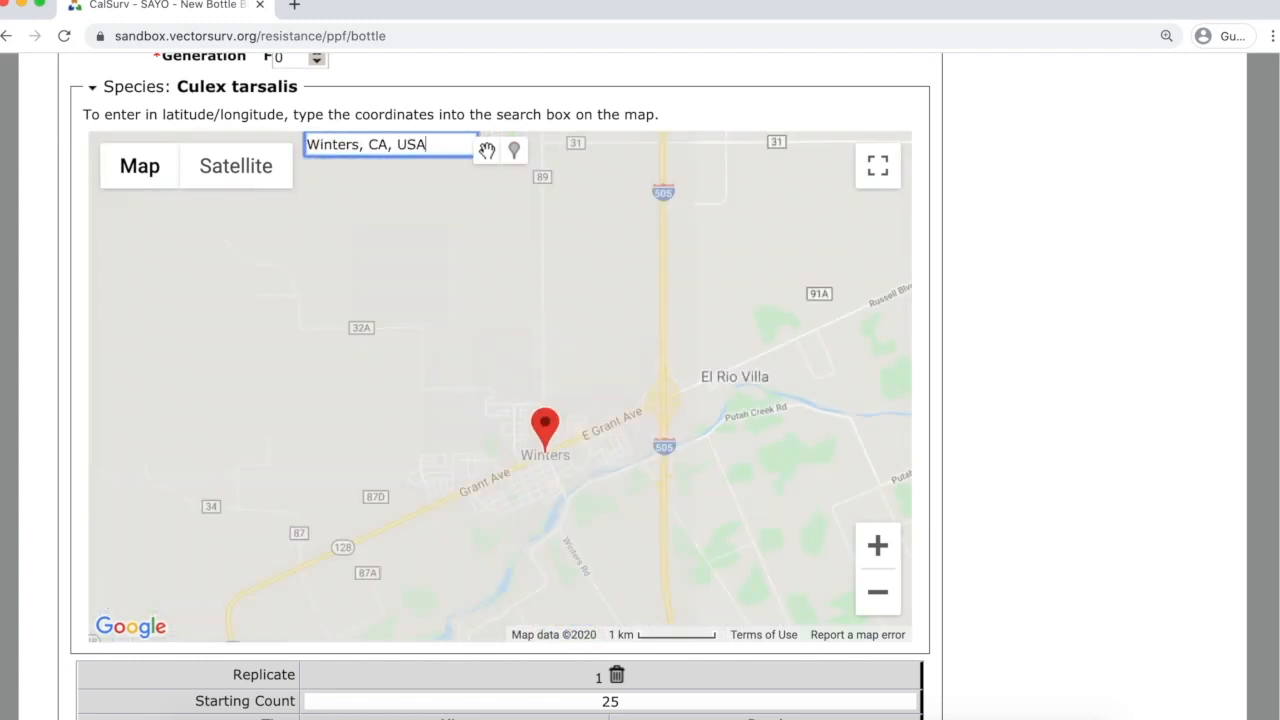
Switch the map to satellite and move the pin east into the farmland.
scroll(426, 374, "down", 5)
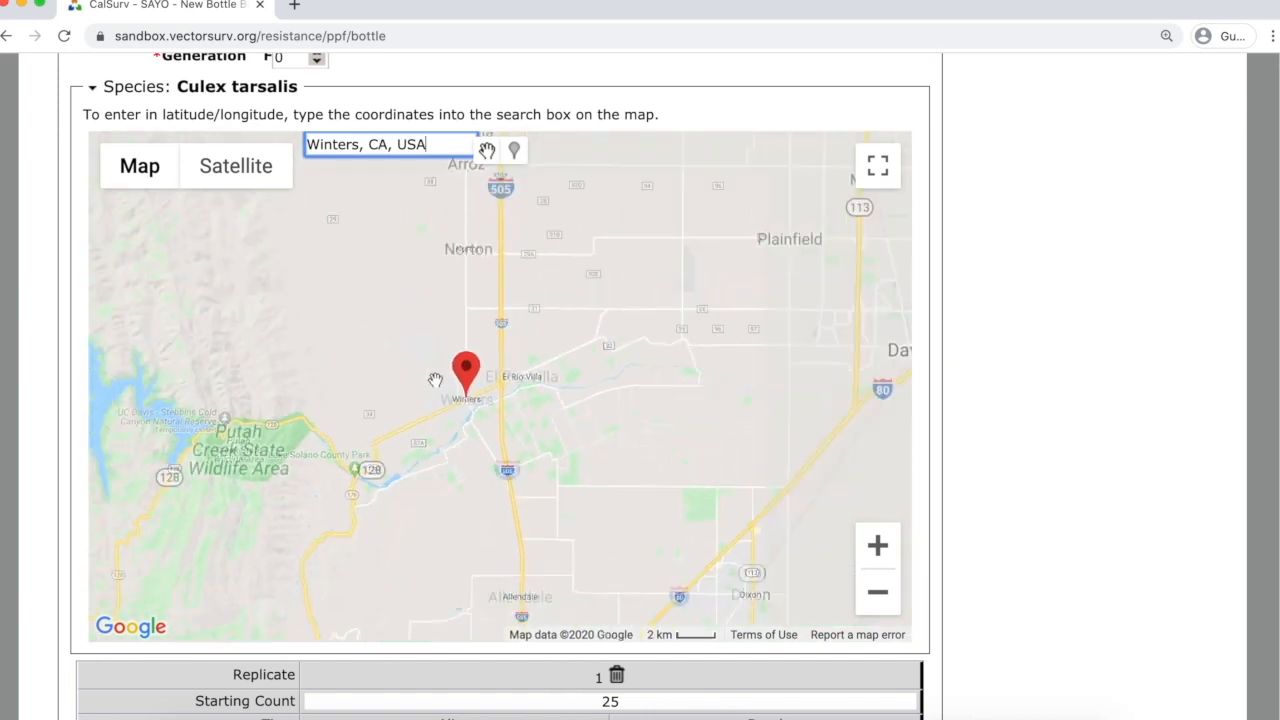
left_click(140, 166)
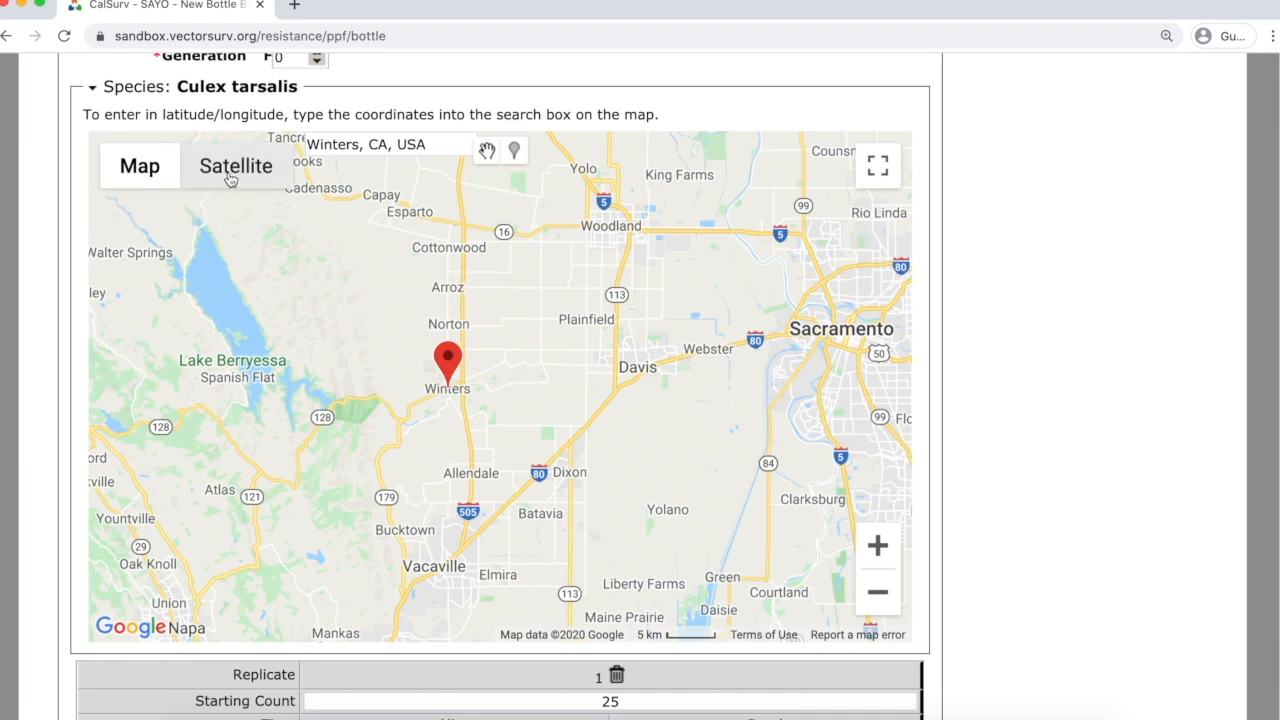
left_click(233, 178)
scroll(556, 380, "up", 1)
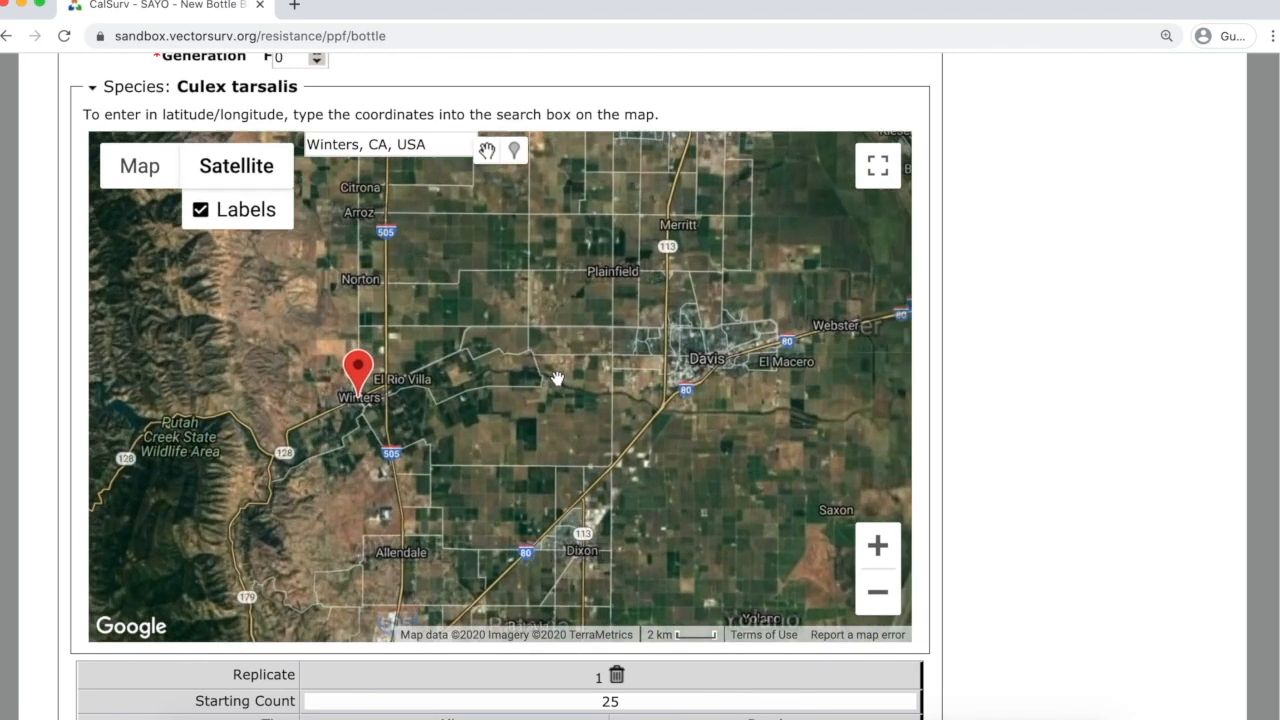
mouse_move(341, 370)
left_mouse_down()
mouse_move(453, 380)
mouse_move(526, 404)
mouse_move(519, 330)
mouse_move(522, 346)
left_mouse_up()
scroll(535, 415, "up", 2)
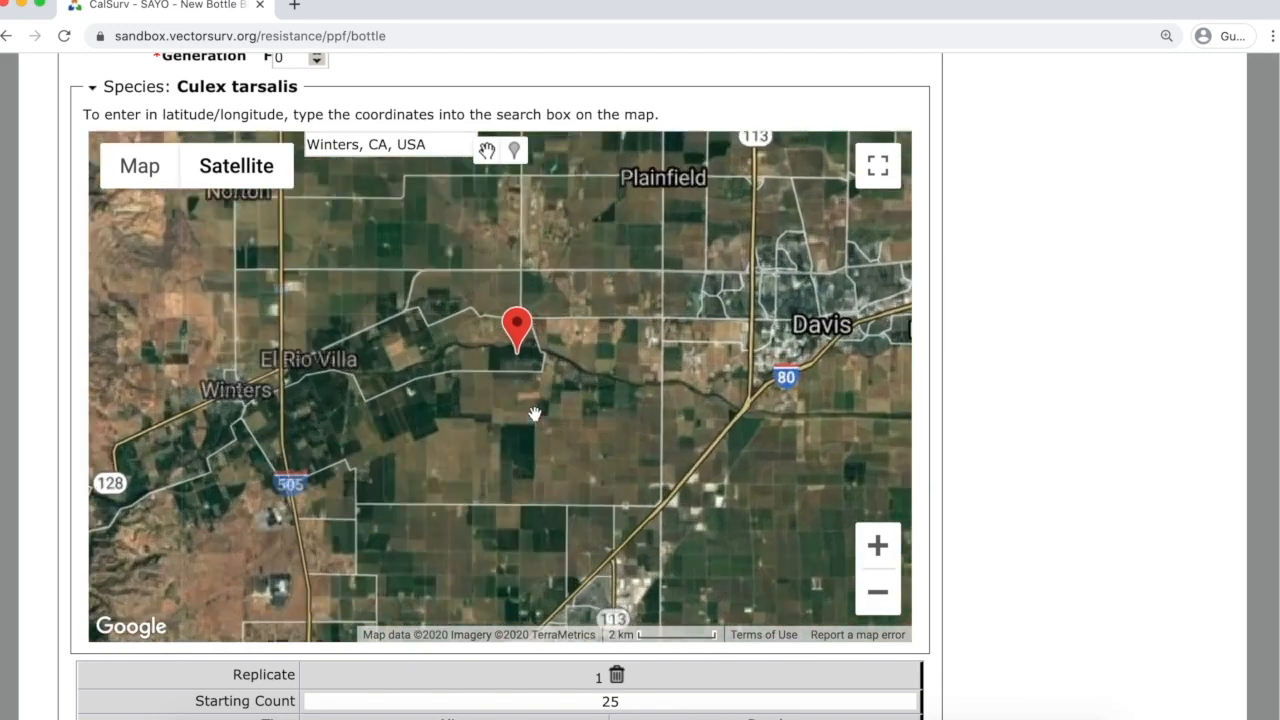
scroll(535, 415, "up", 1)
left_click_drag(492, 312, 524, 377)
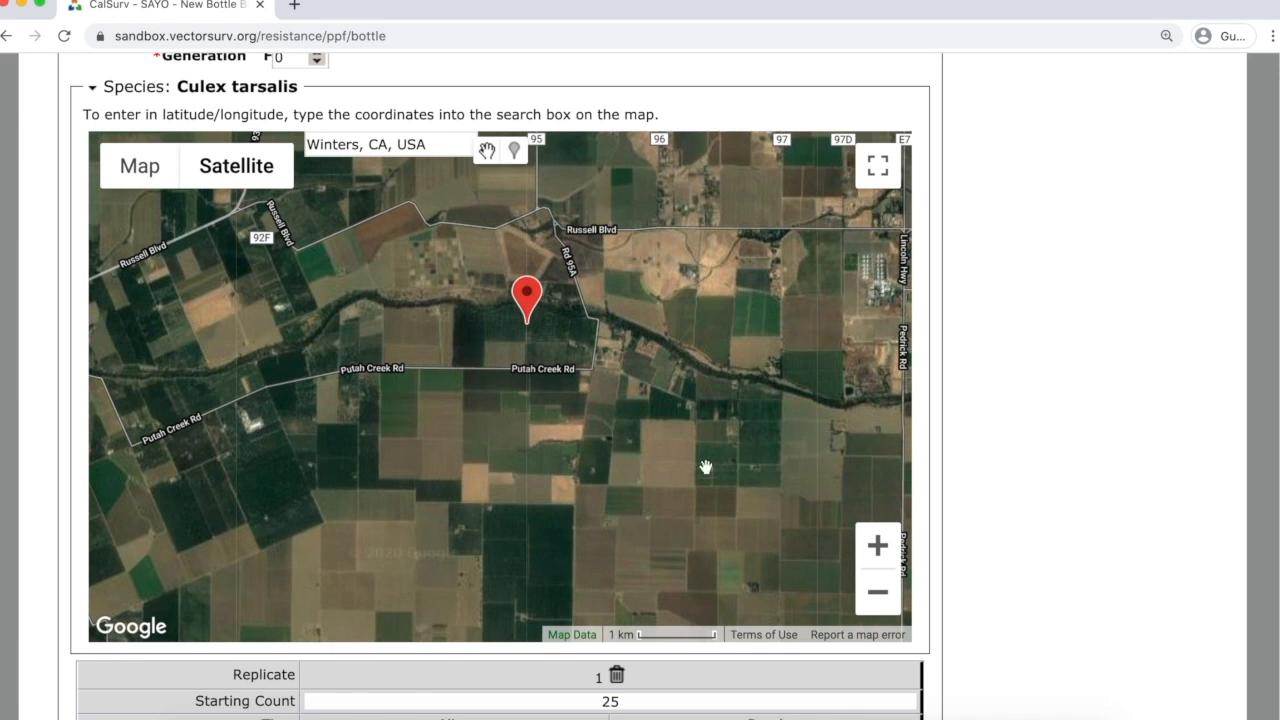
scroll(1010, 510, "down", 4)
scroll(1019, 504, "down", 2)
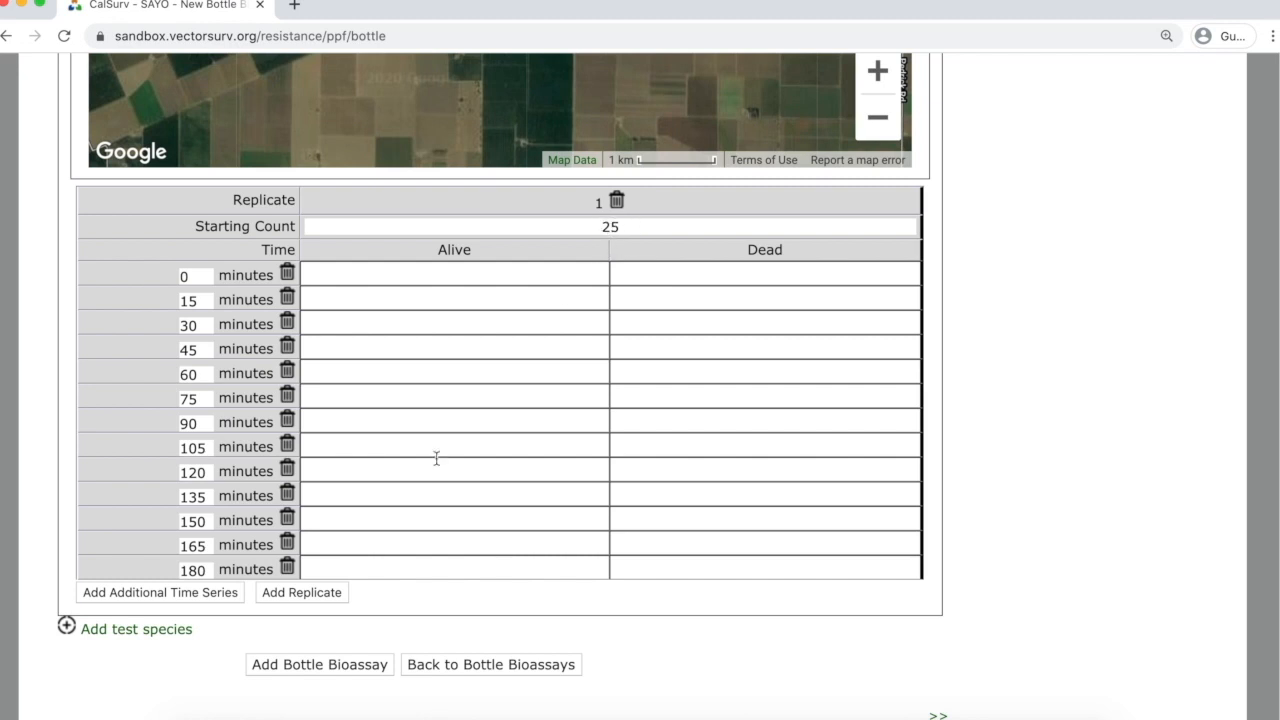
Add replicates 2, 3 and 4 to the time series.
left_click(304, 591)
left_click(304, 592)
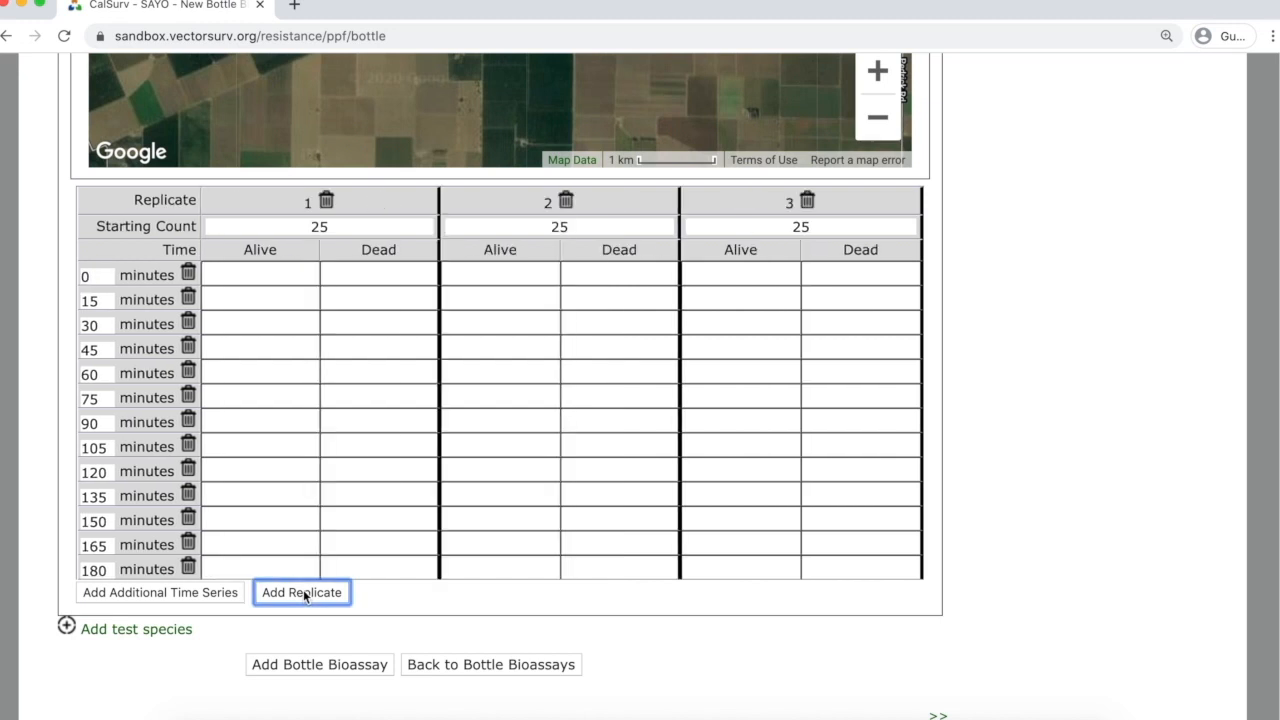
left_click(304, 592)
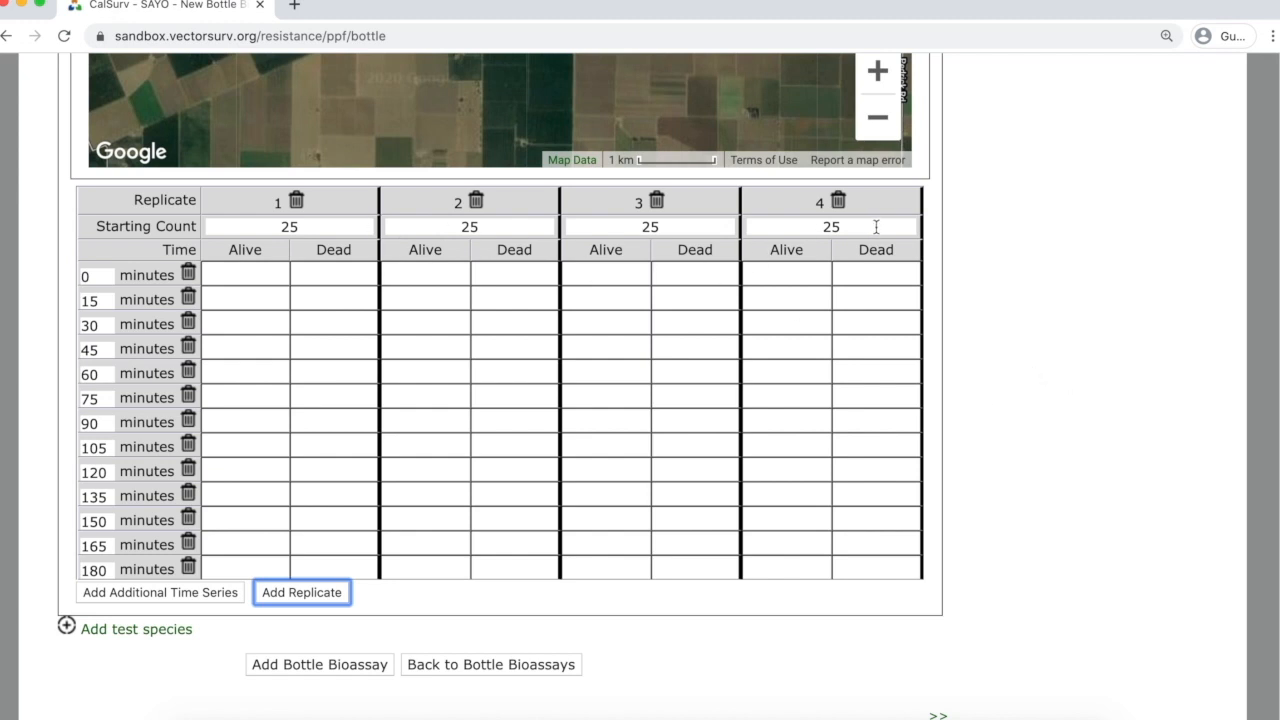
Set the starting counts of replicates 1–4 to 23, 22, 20 and 19.
left_click(316, 225)
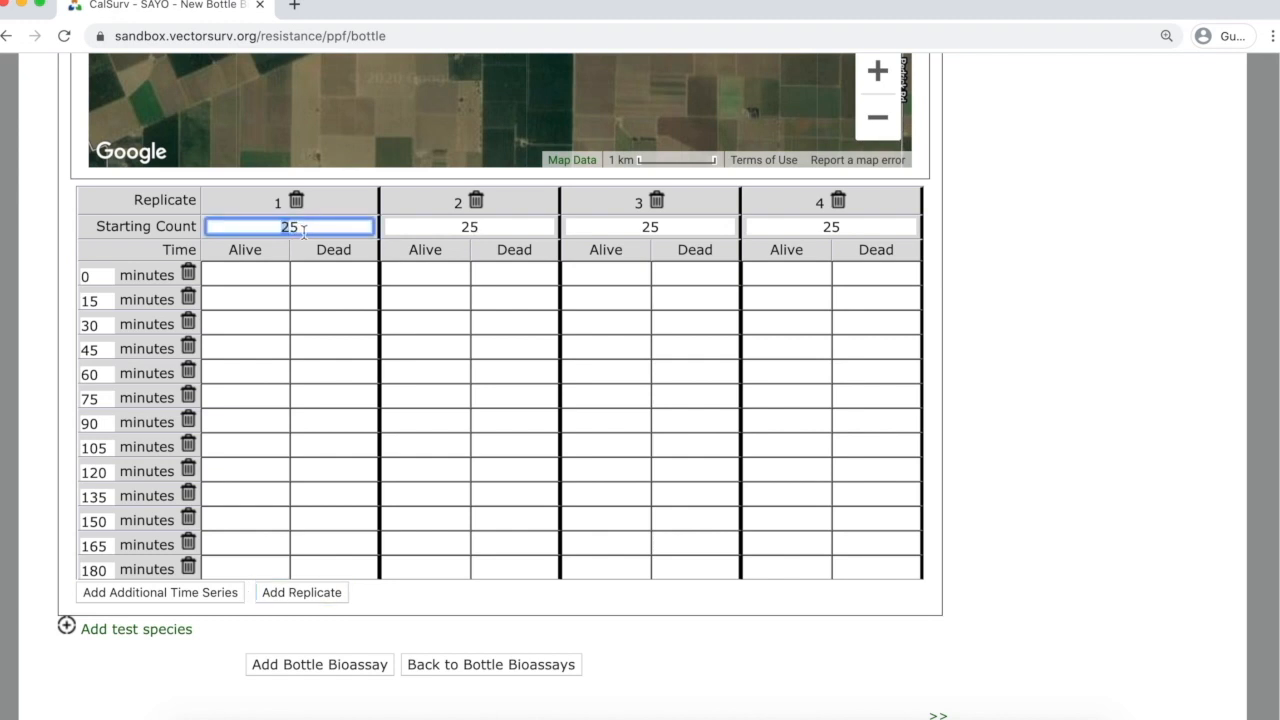
key("BackSpace")
type("3")
left_click(455, 228)
key("BackSpace")
type("2")
left_click(647, 227)
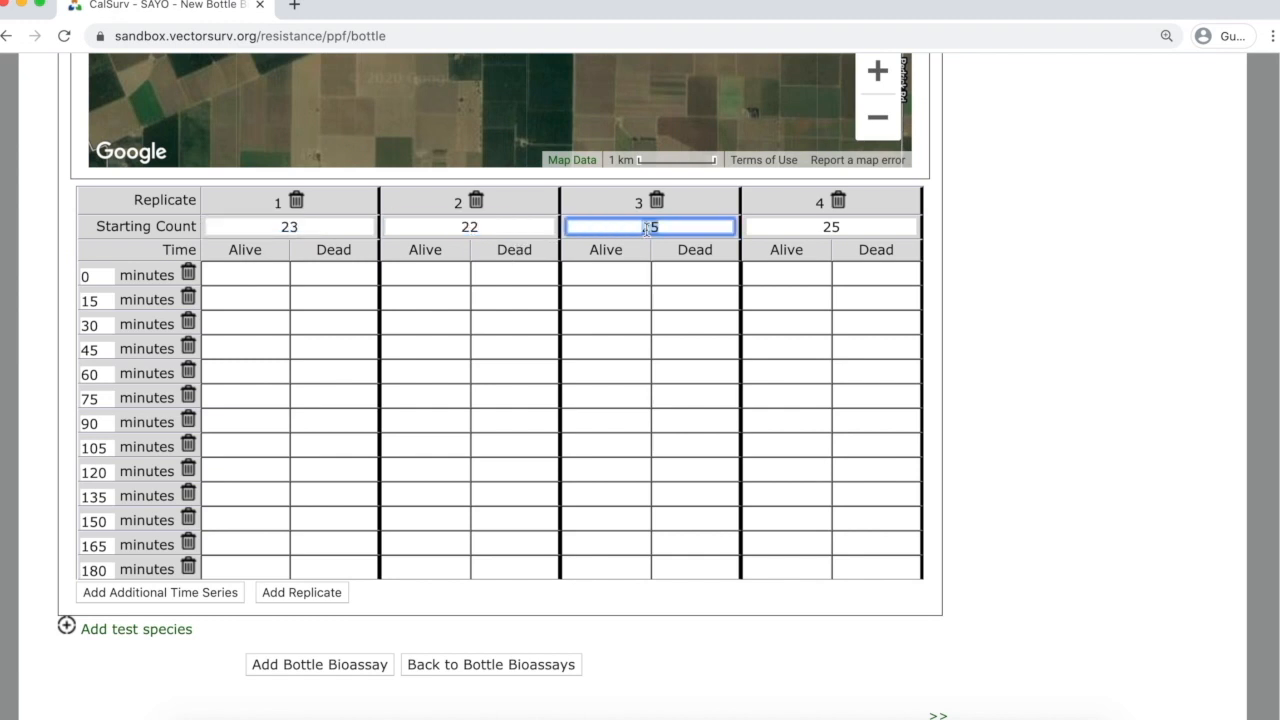
key("BackSpace")
type("0")
double_click(841, 228)
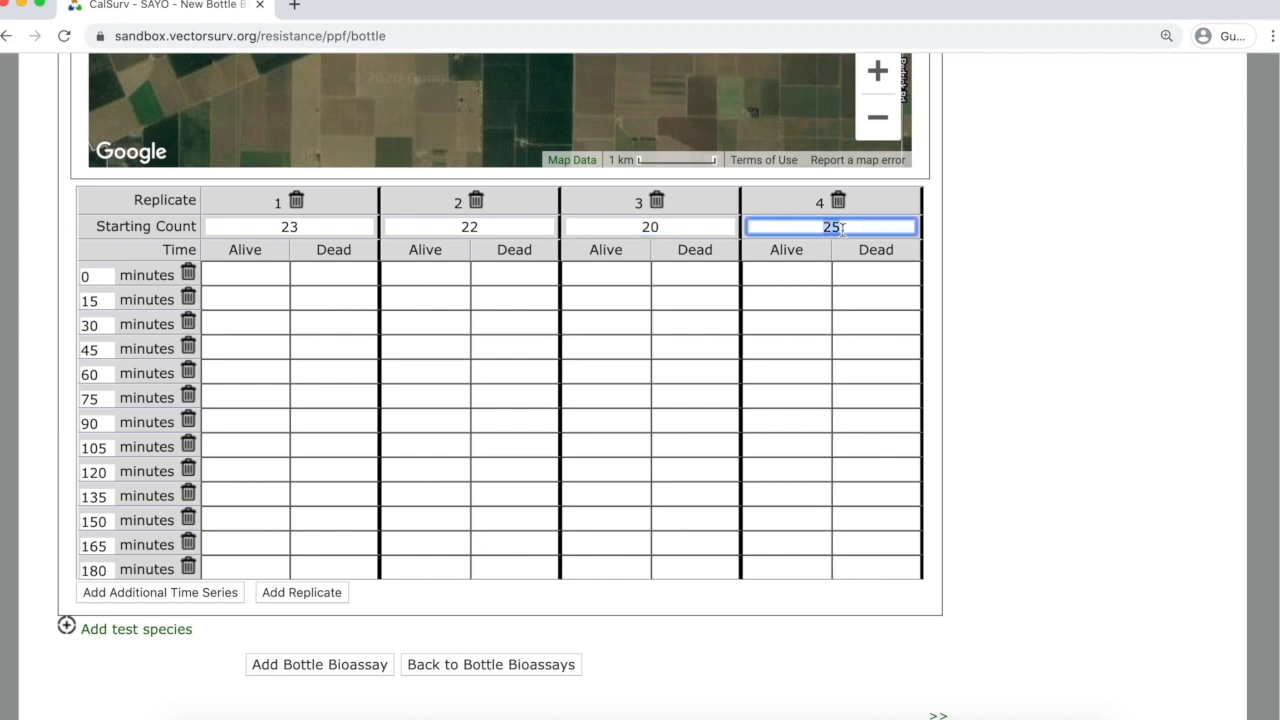
type("19")
left_click(269, 272)
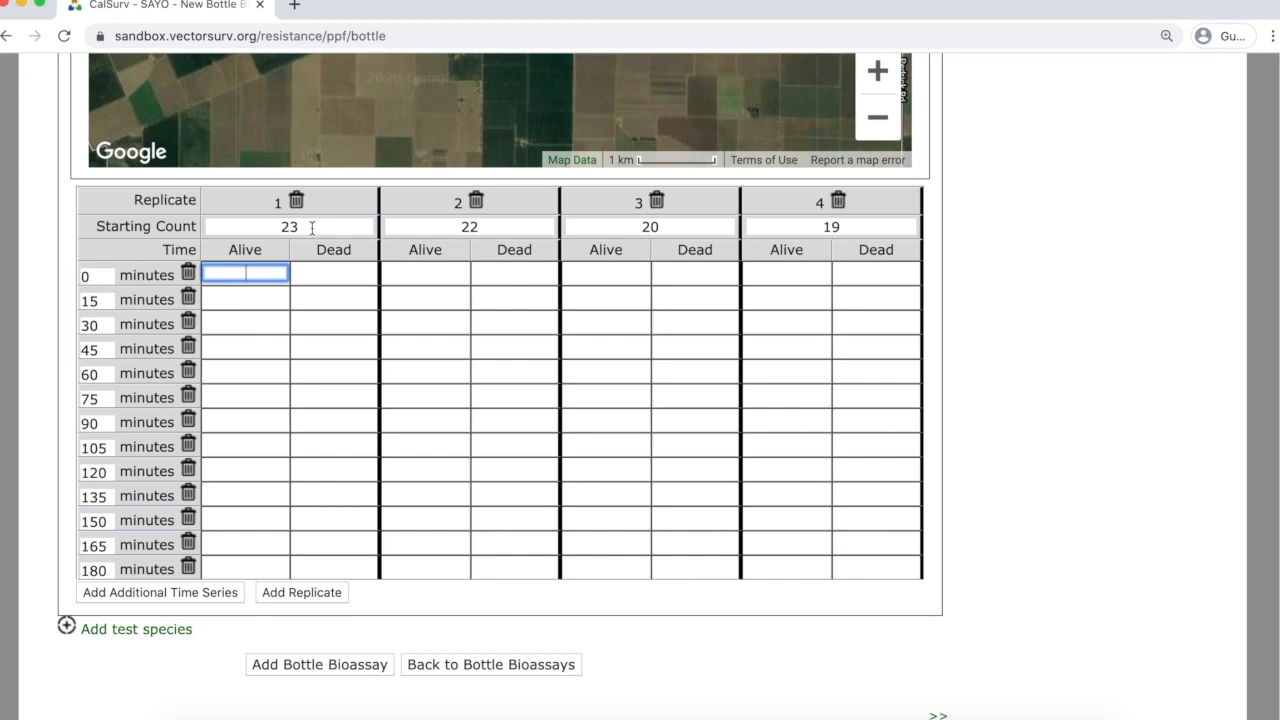
Enter replicate 1's dead counts 2, 4, 6, 10, 13 and 23 for 0–75 minutes.
left_click(341, 274)
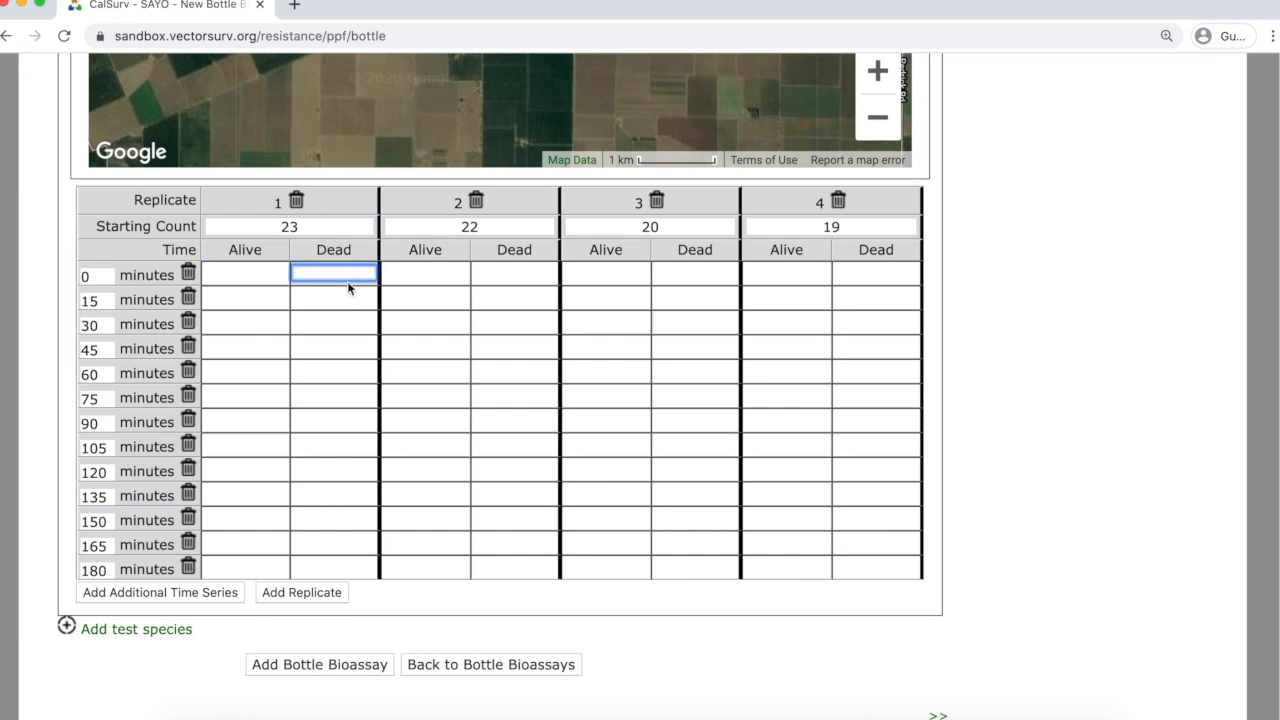
type("2")
key("Return")
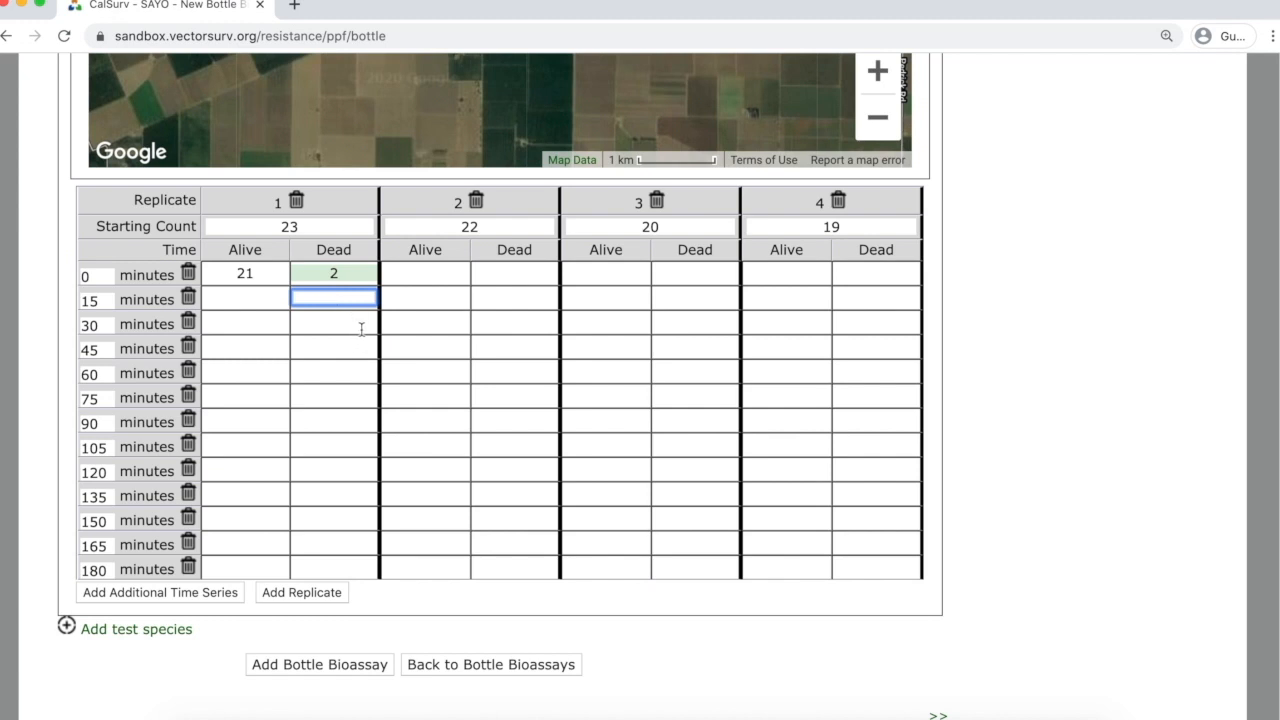
type("4")
left_click(354, 326)
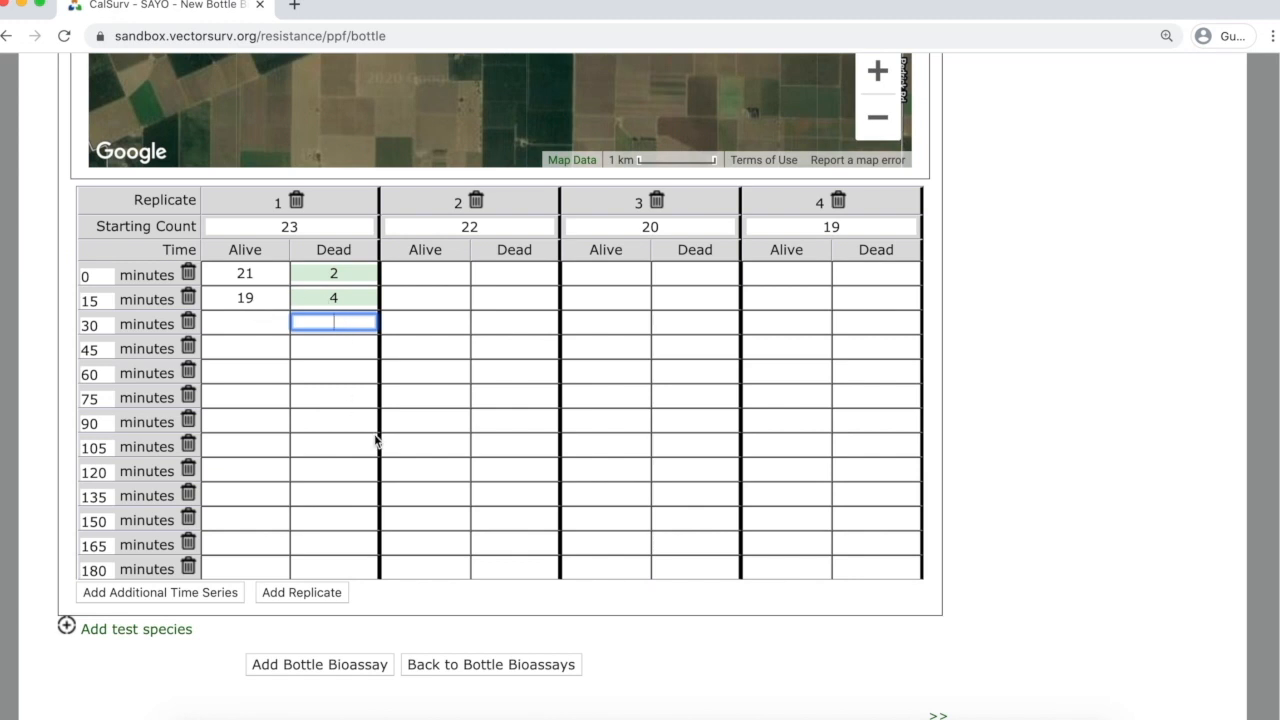
type("6")
left_click(359, 350)
type("10")
left_click(359, 373)
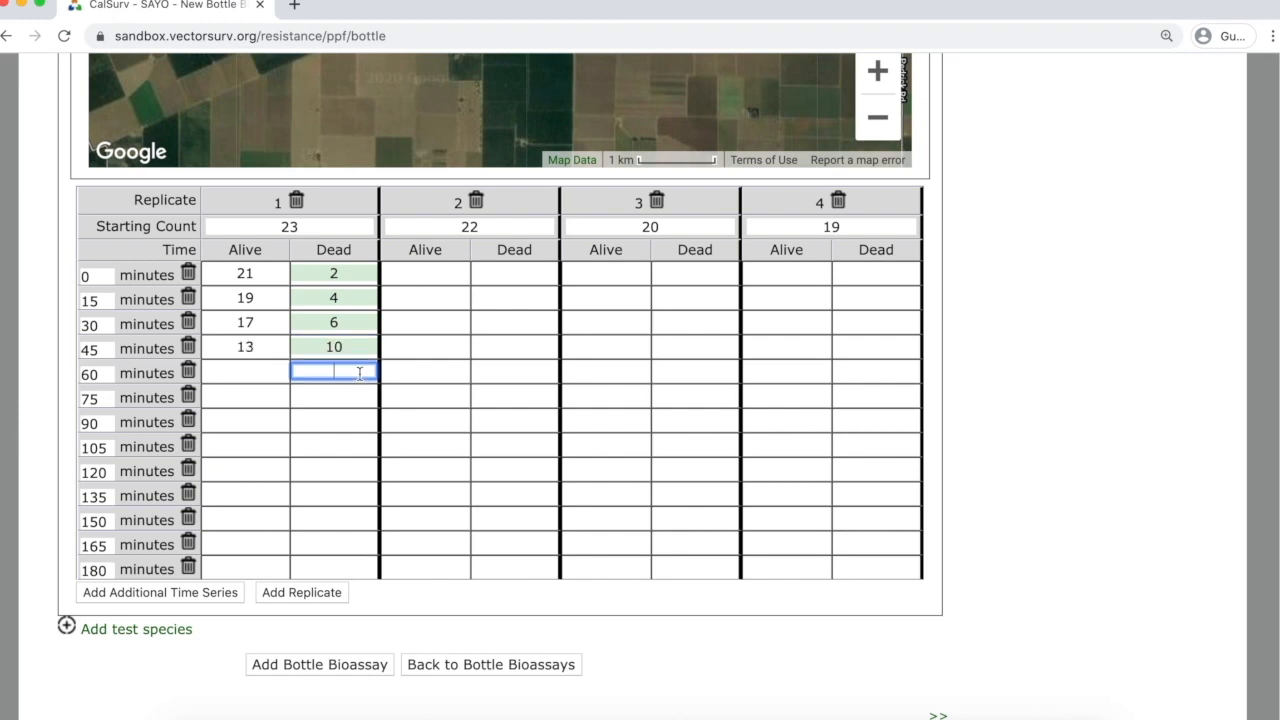
type("13")
left_click(359, 397)
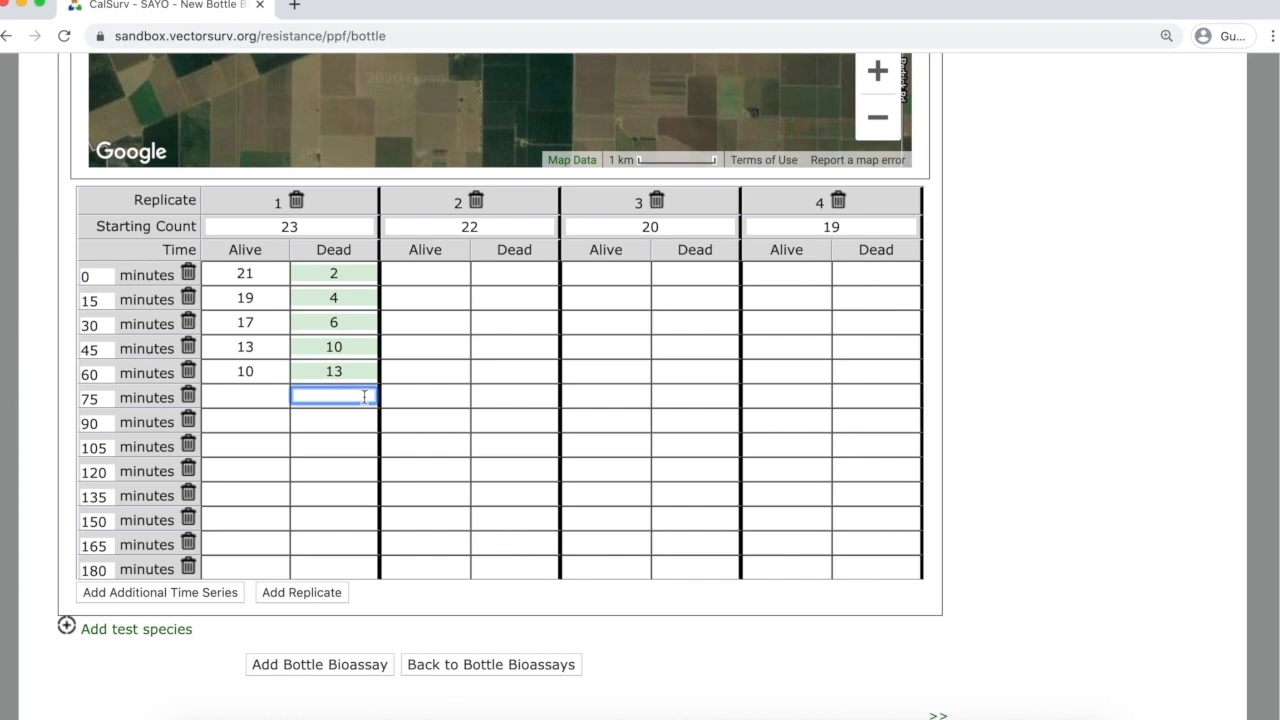
type("23")
left_click(363, 418)
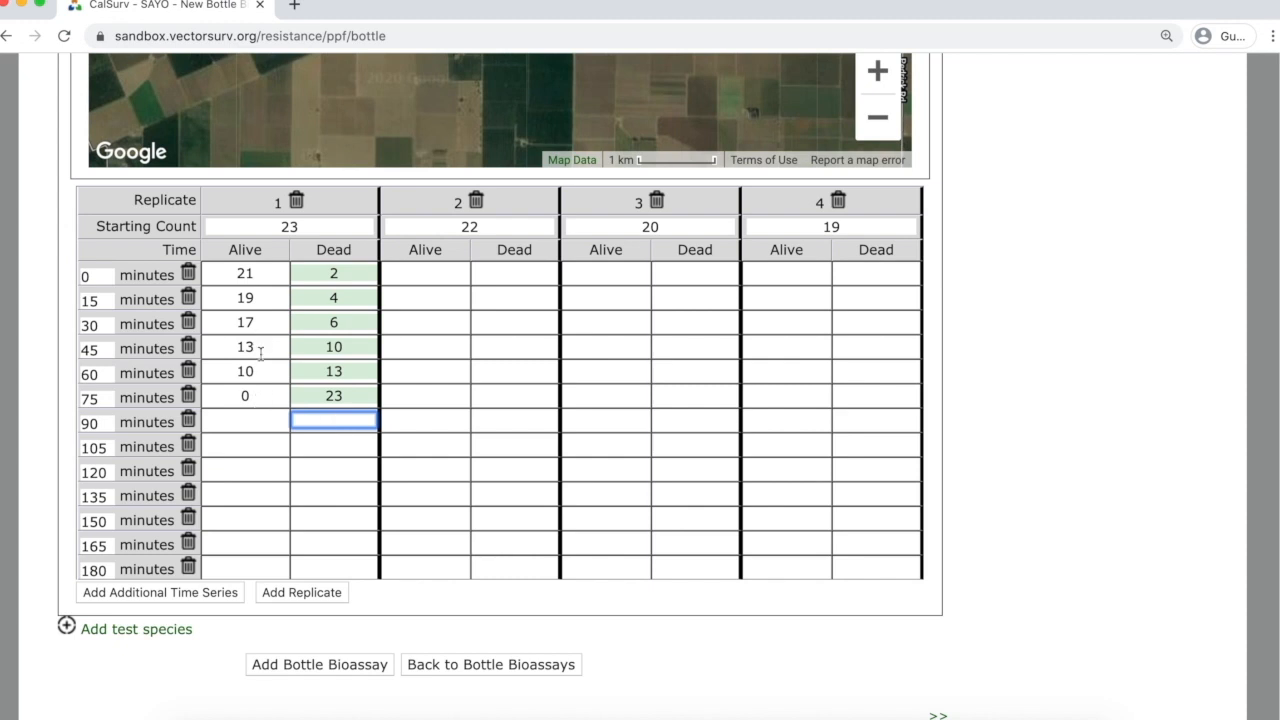
Enter 0 alive for replicate 1's 90- through 180-minute rows.
left_click(254, 419)
type("0")
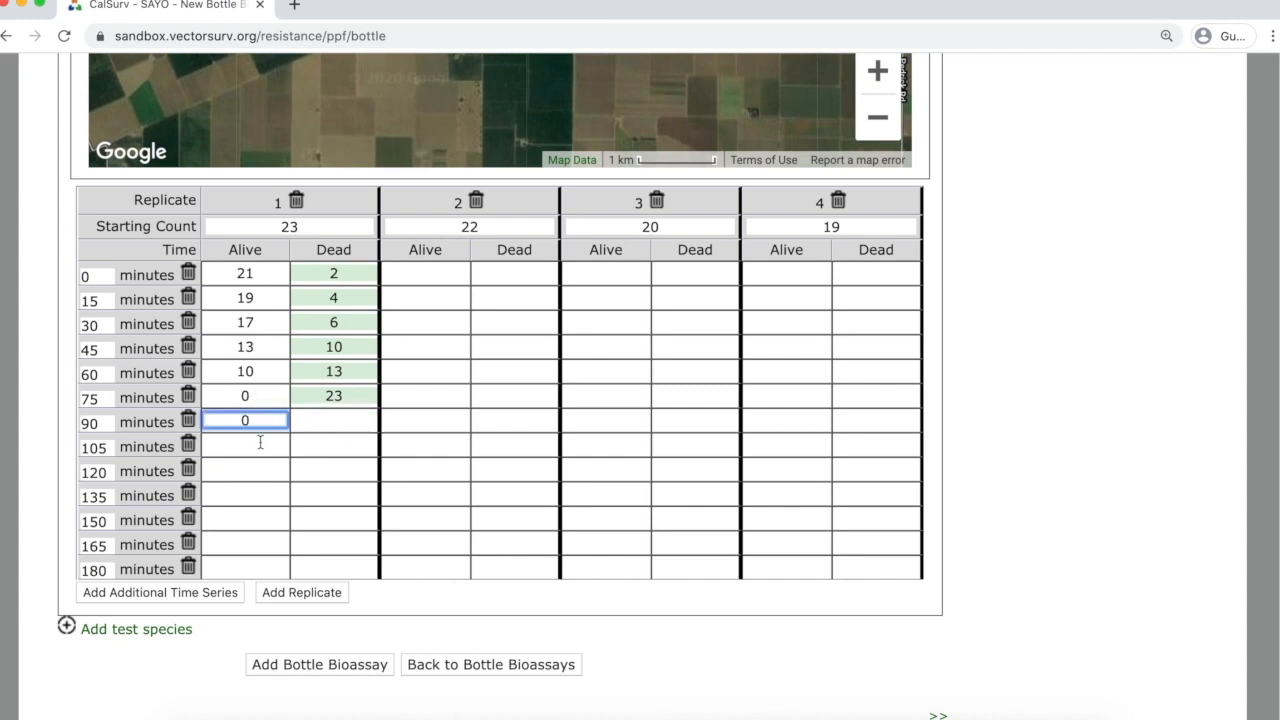
left_click(259, 444)
type("0")
left_click(255, 469)
type("0")
left_click(253, 494)
type("0")
left_click(247, 518)
type("0")
left_click(244, 540)
type("0")
left_click(243, 566)
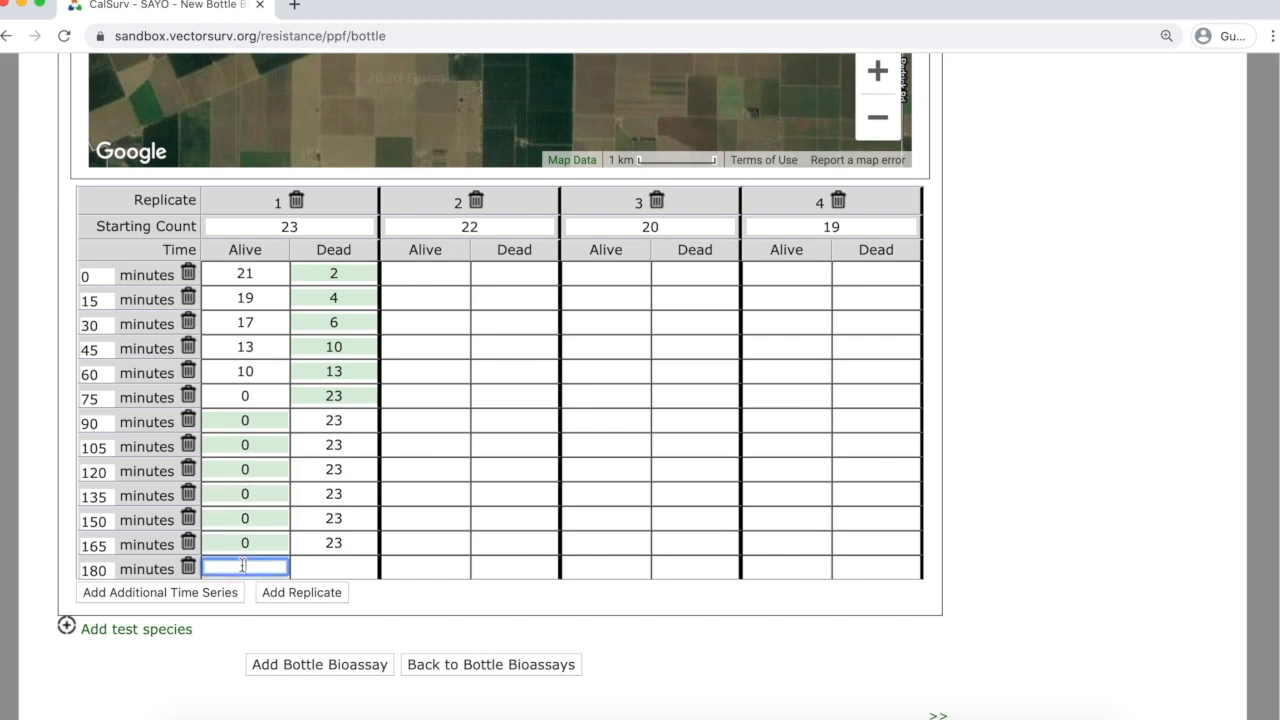
type("0")
scroll(250, 540, "down", 1)
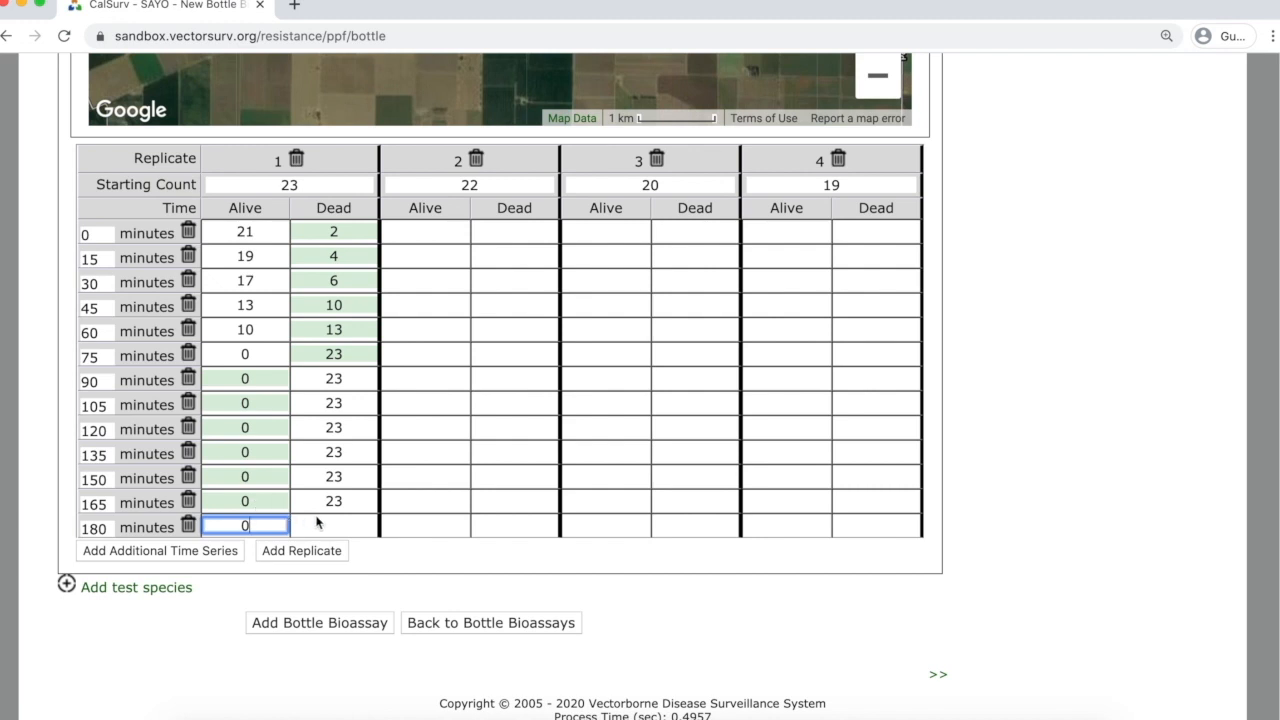
left_click(323, 523)
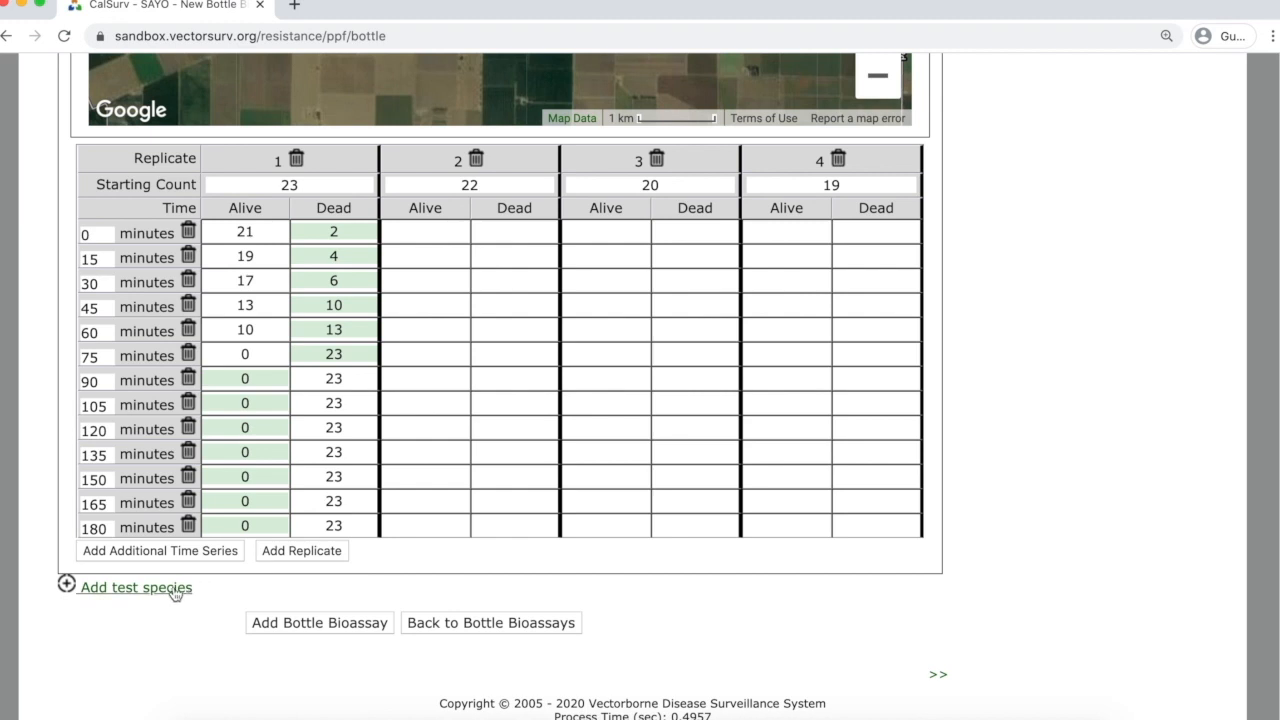
Add another test species section to the bioassay.
scroll(1013, 392, "up", 3)
scroll(1013, 392, "up", 3)
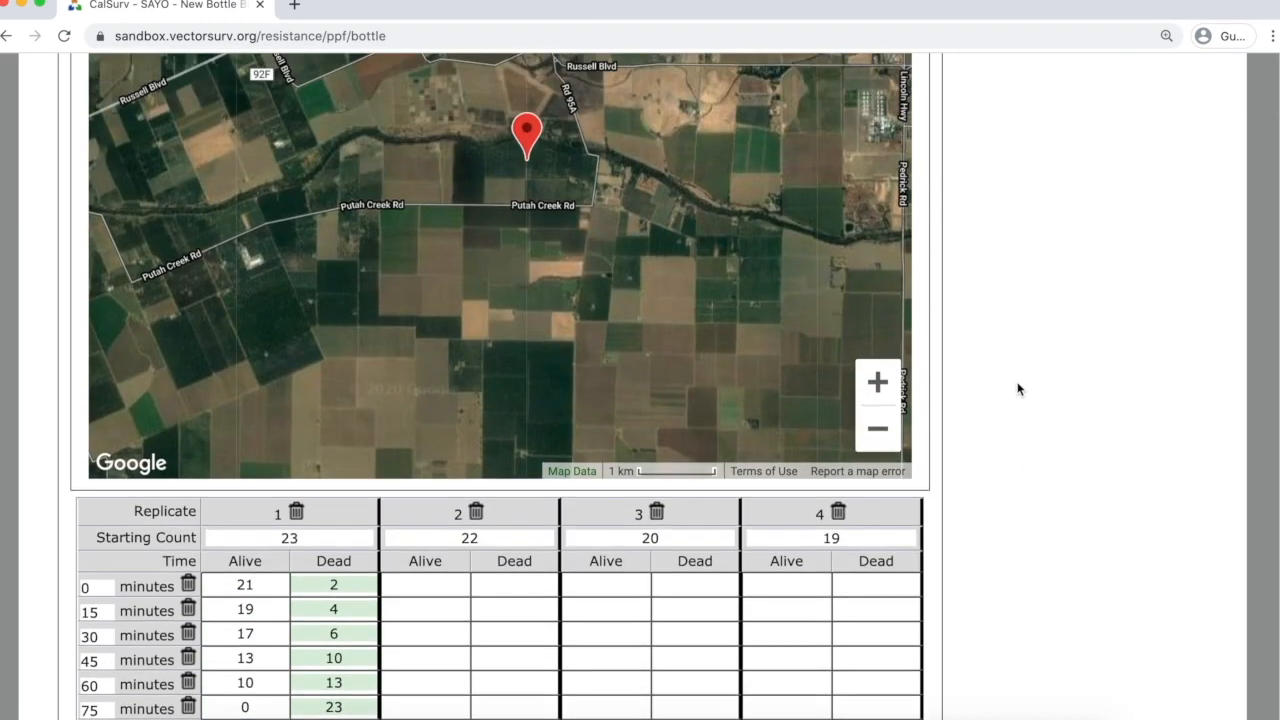
scroll(875, 355, "down", 5)
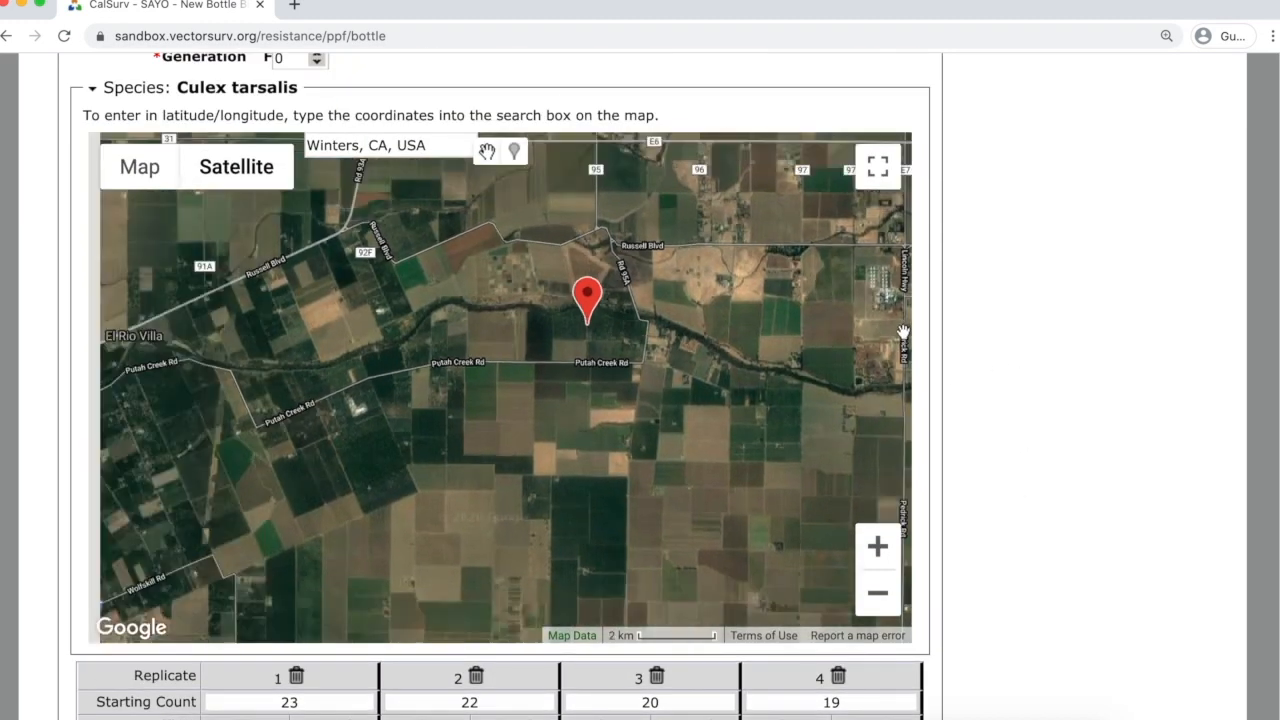
scroll(1062, 400, "down", 2)
scroll(1060, 402, "down", 3)
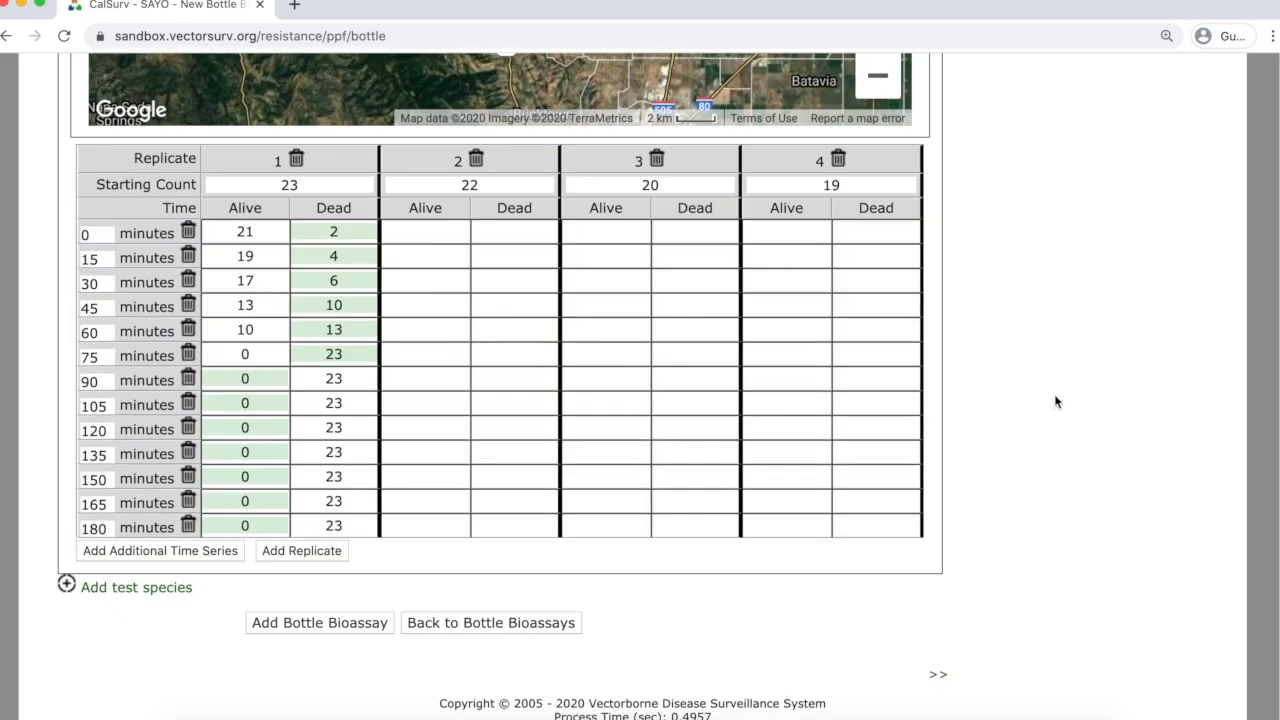
left_click(153, 591)
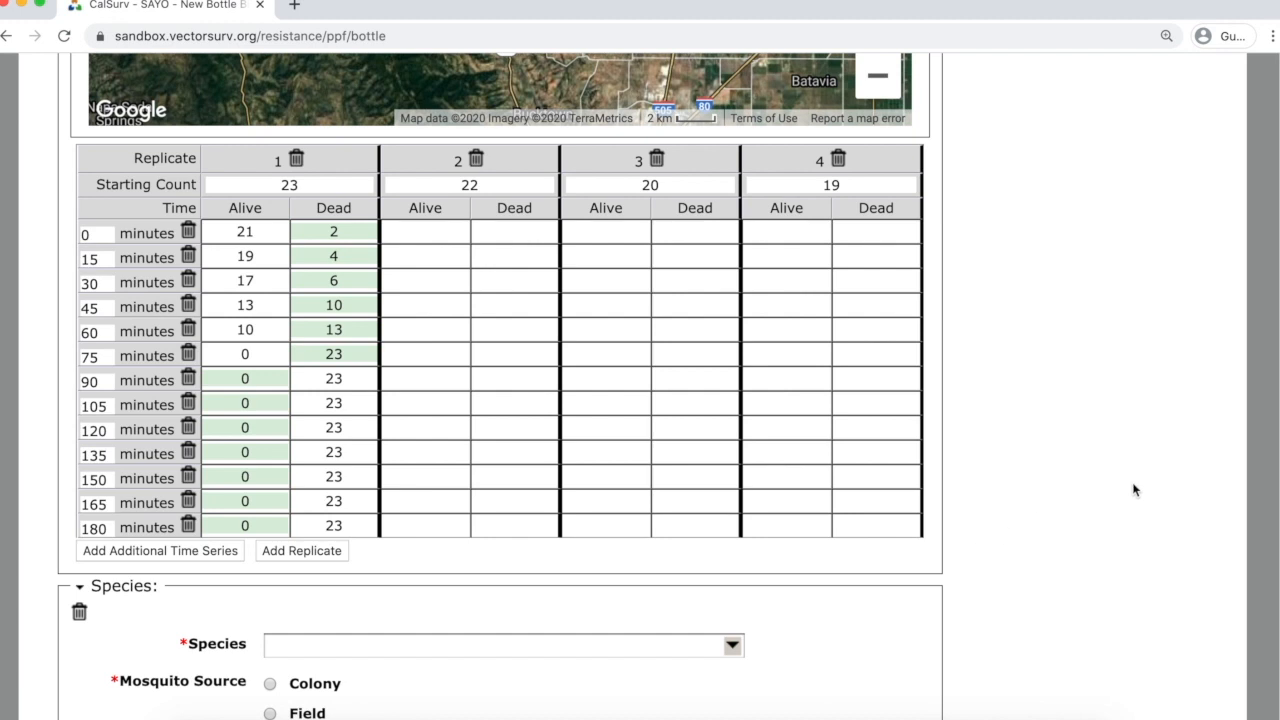
scroll(1110, 452, "down", 1)
scroll(1109, 452, "down", 4)
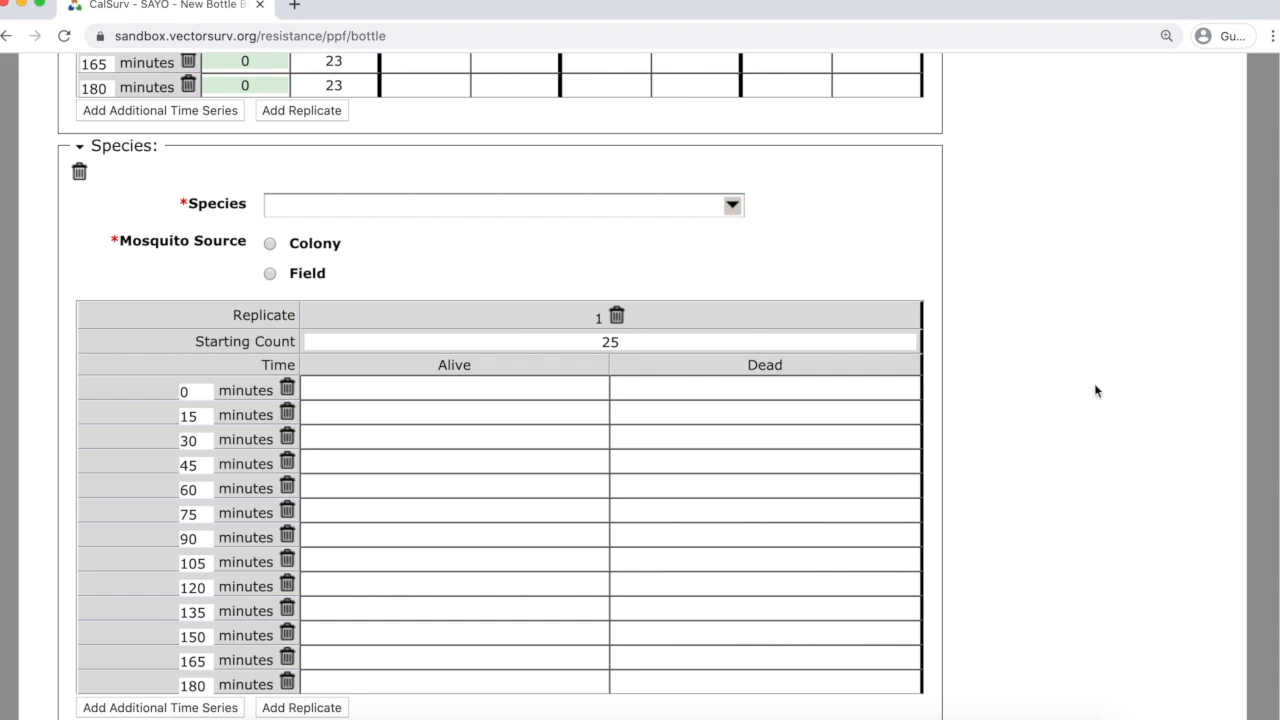
Set it to colony-reared Culex tarsalis from colony KNWR.
left_click(733, 207)
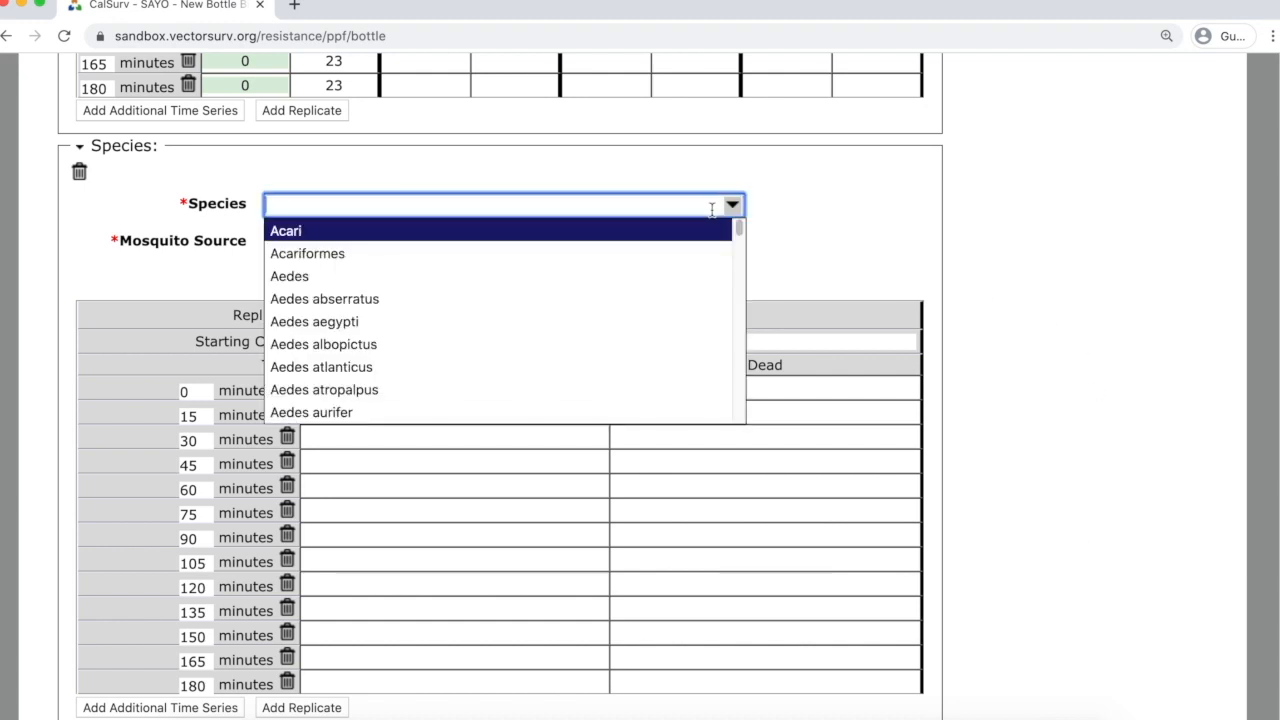
type("tar")
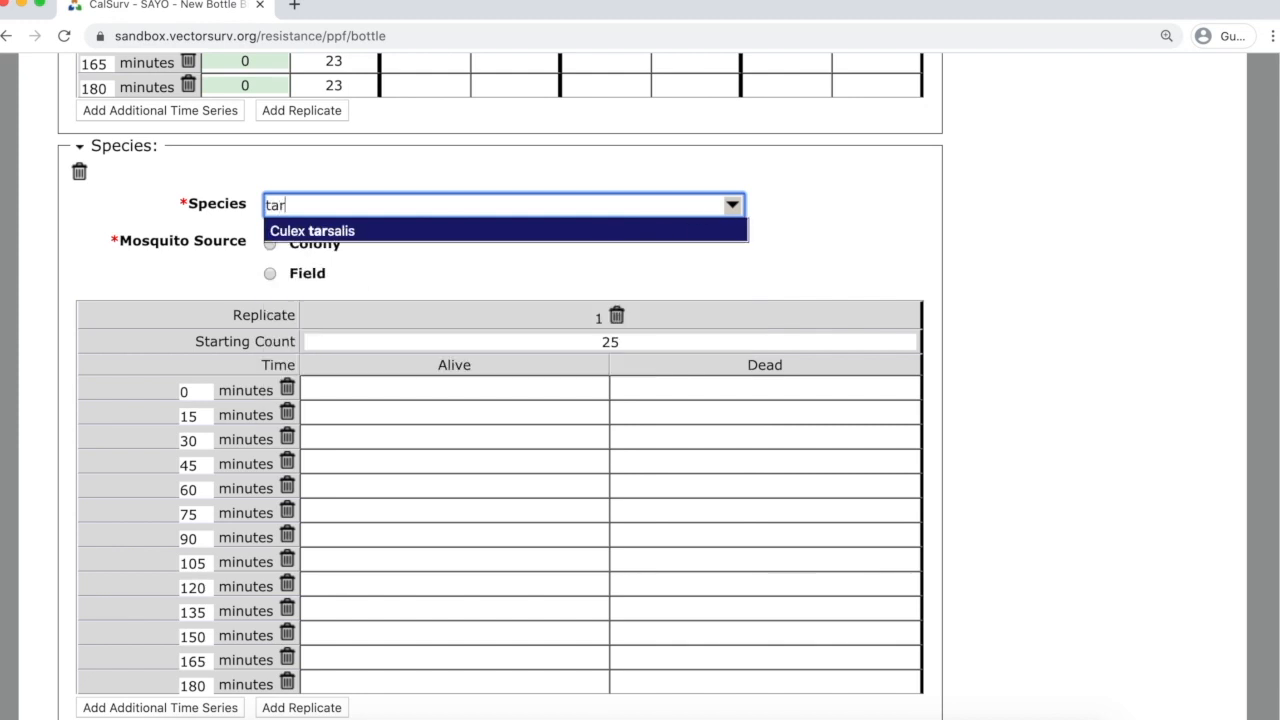
key("Return")
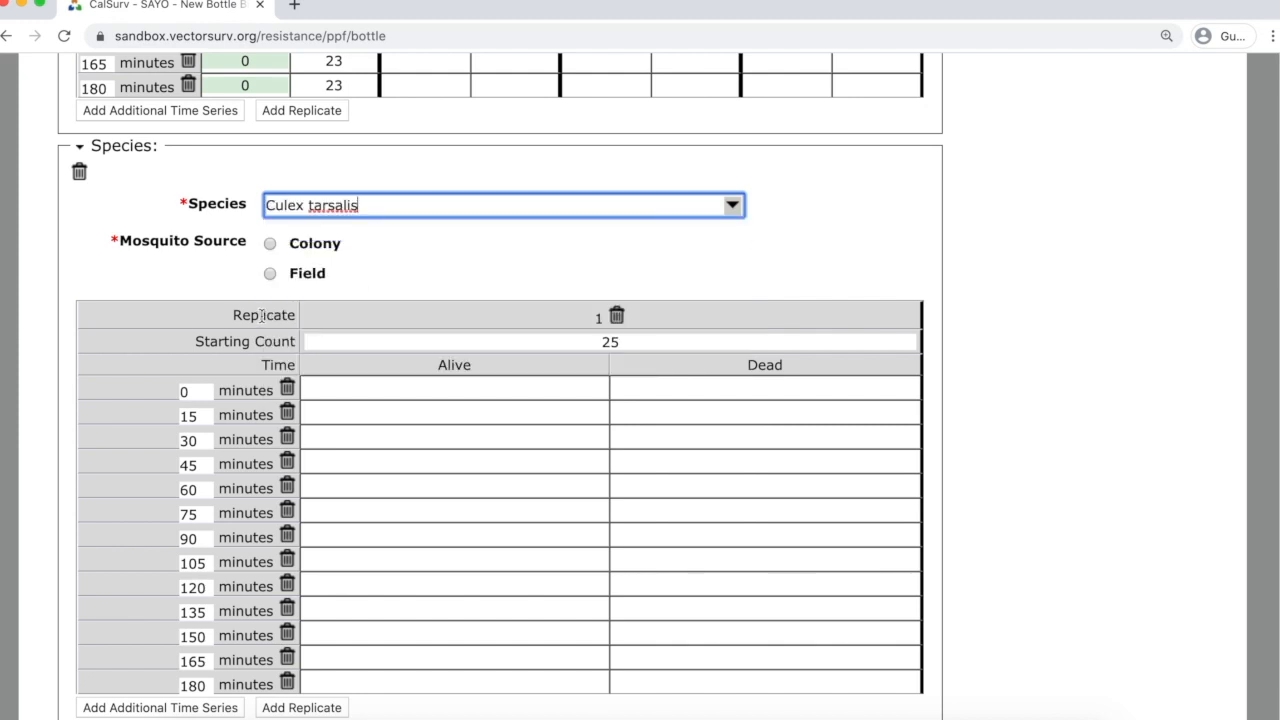
left_click(270, 244)
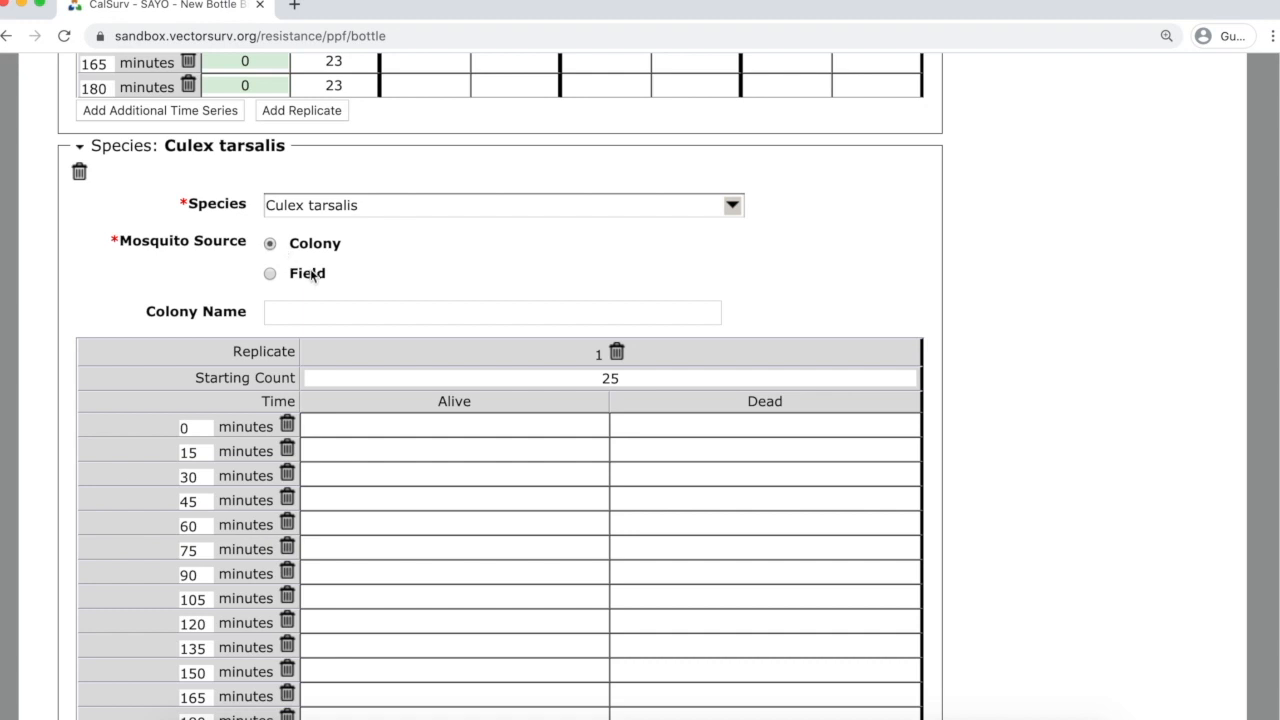
left_click(426, 318)
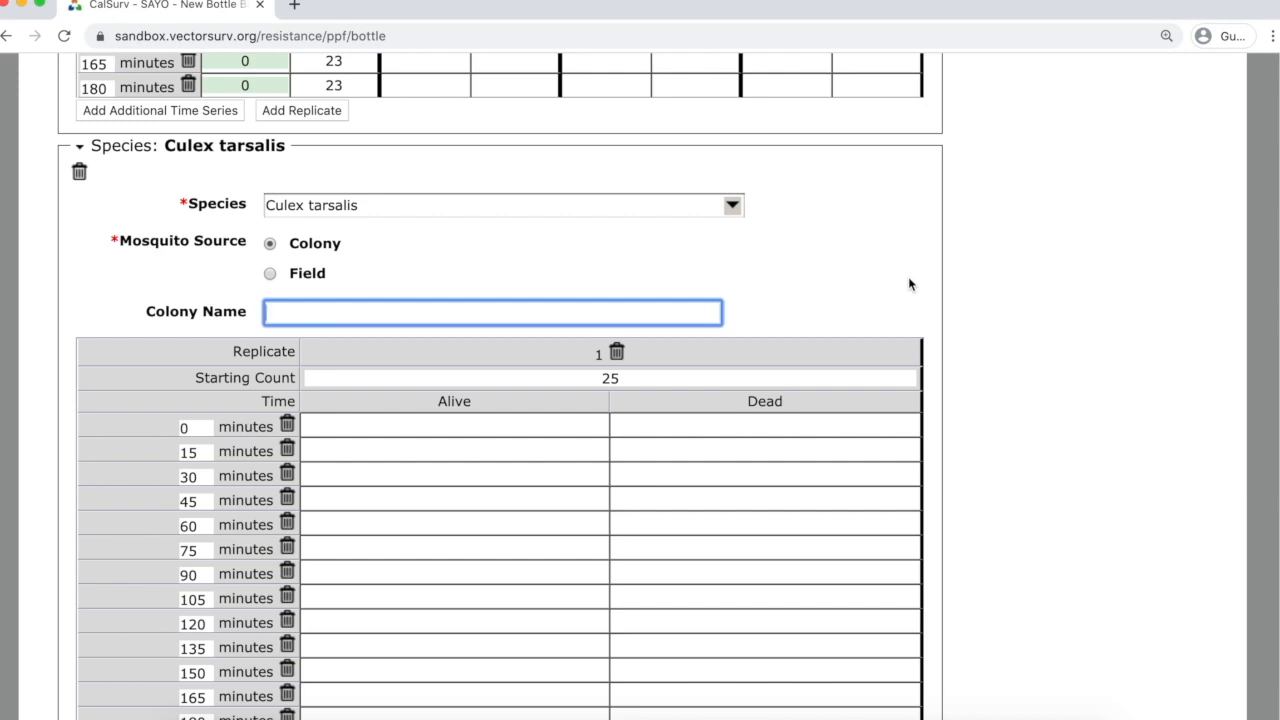
type("KNWR")
scroll(1023, 432, "down", 4)
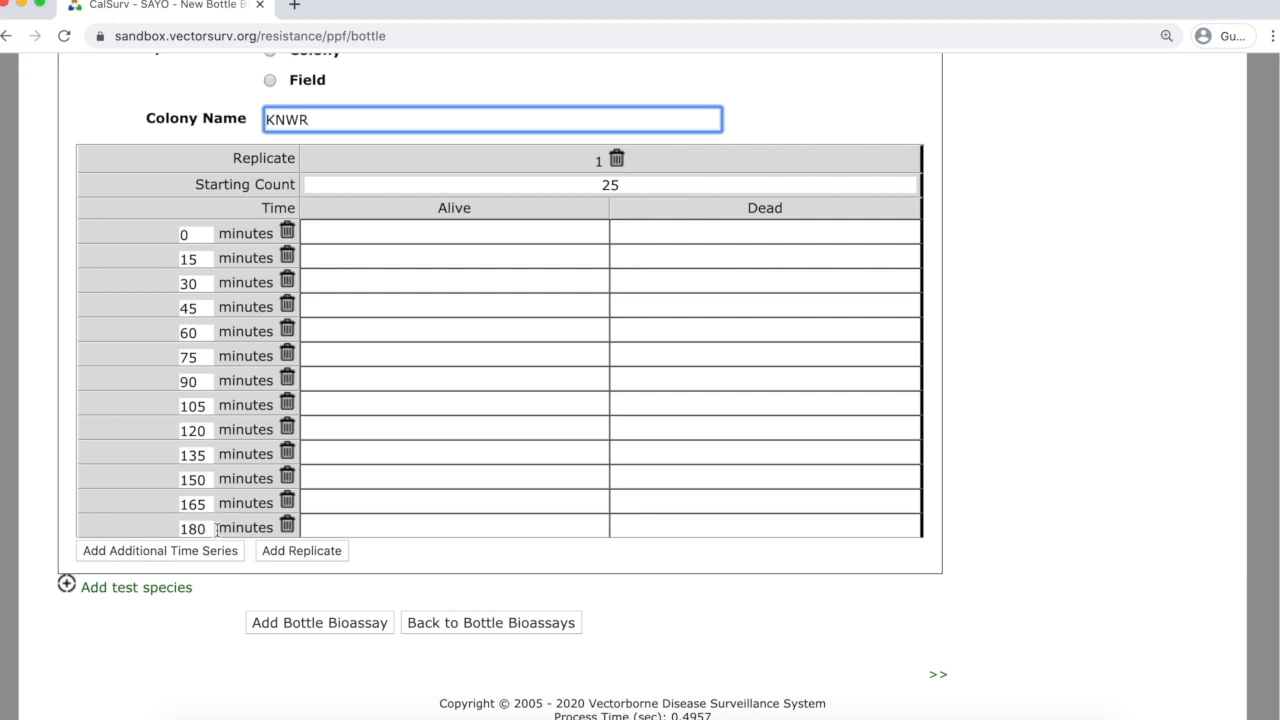
left_click(150, 552)
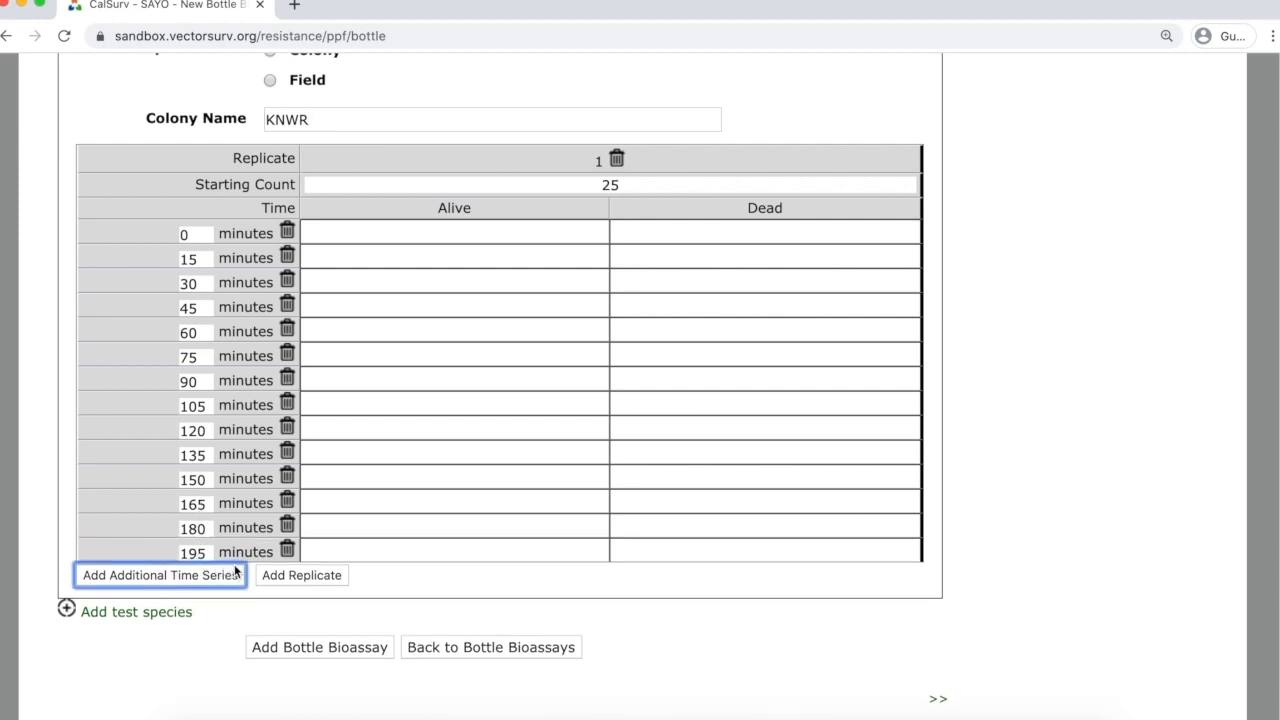
left_click(287, 550)
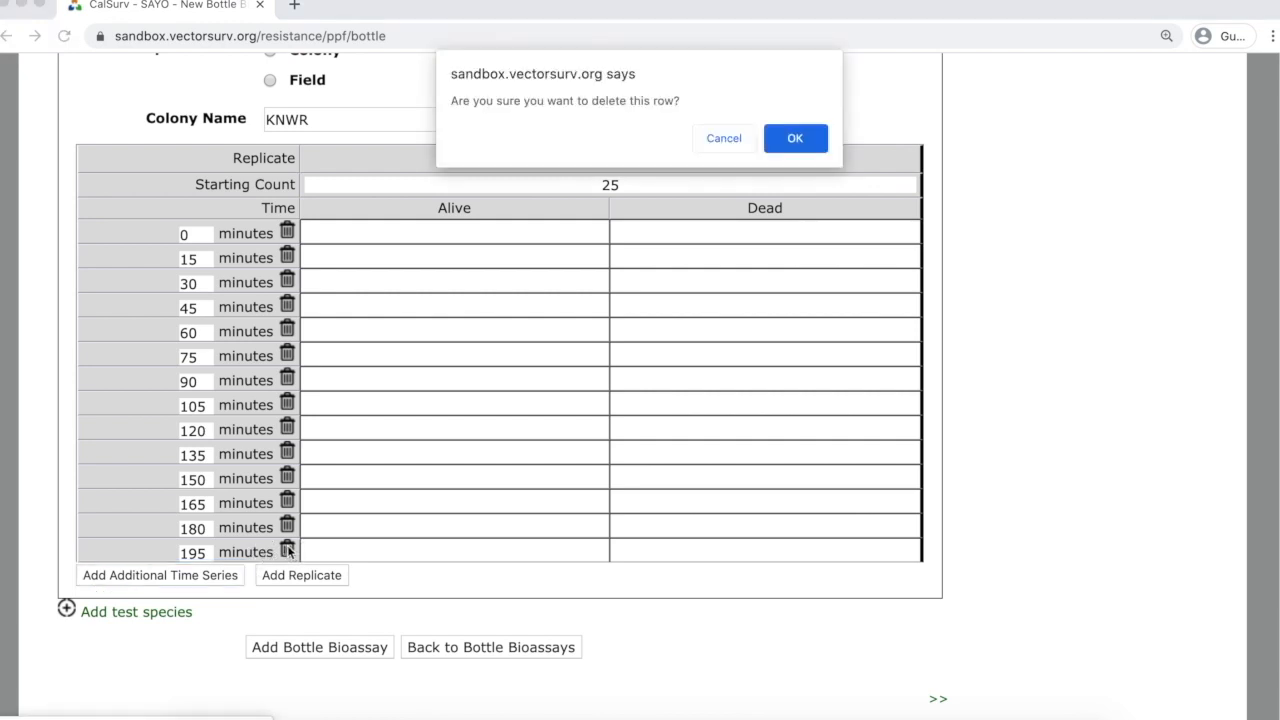
left_click(796, 139)
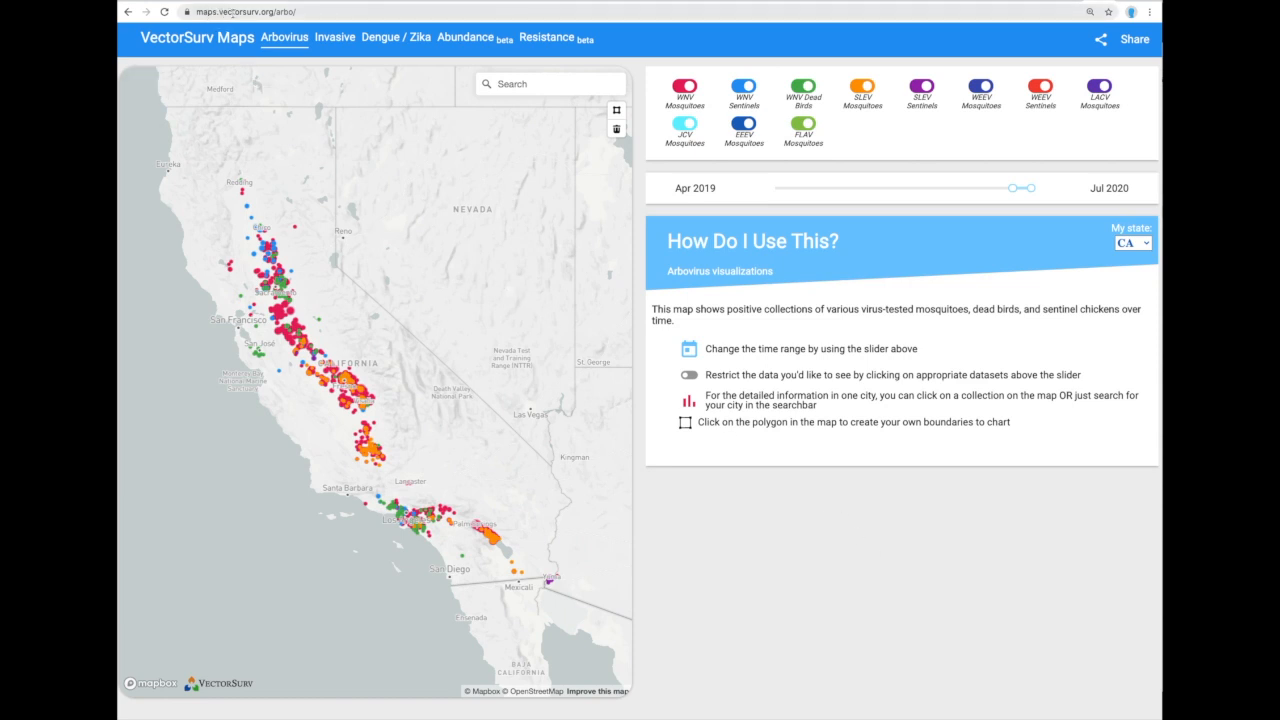
Reload the VectorSurv Maps Arbovirus view showing Apr 2019–Jul 2020 positive collections.
left_click(279, 45)
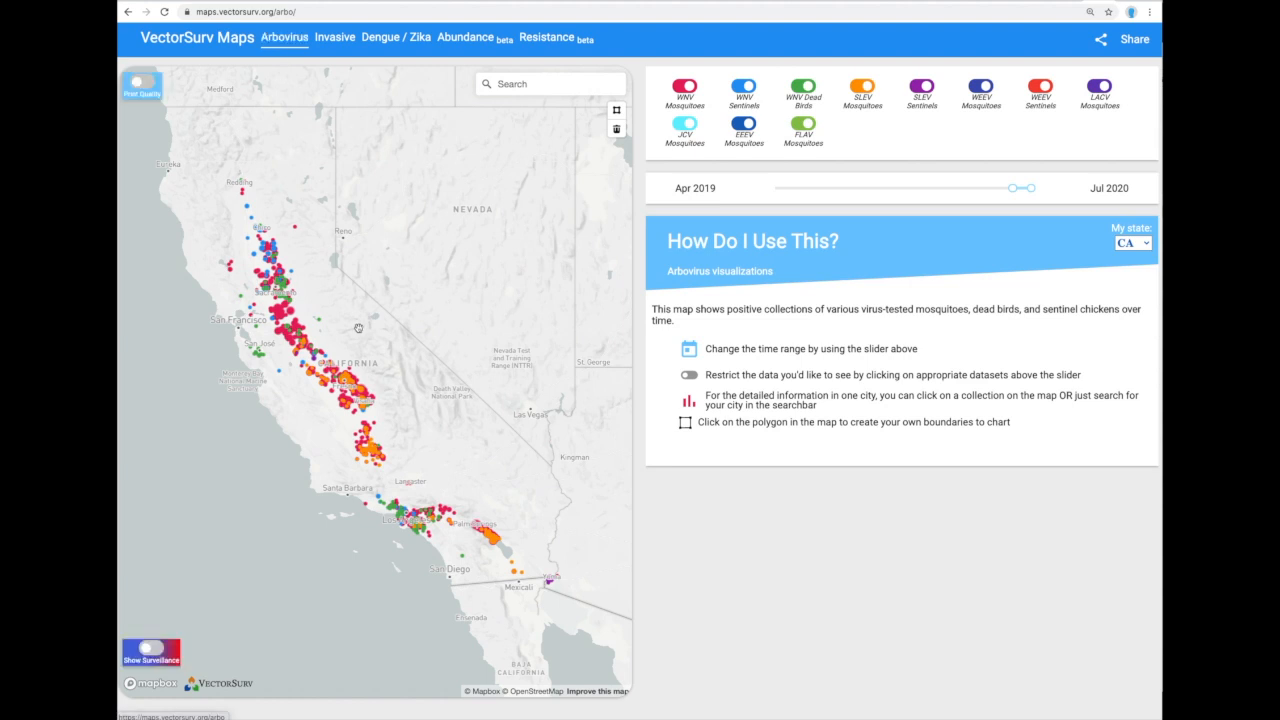
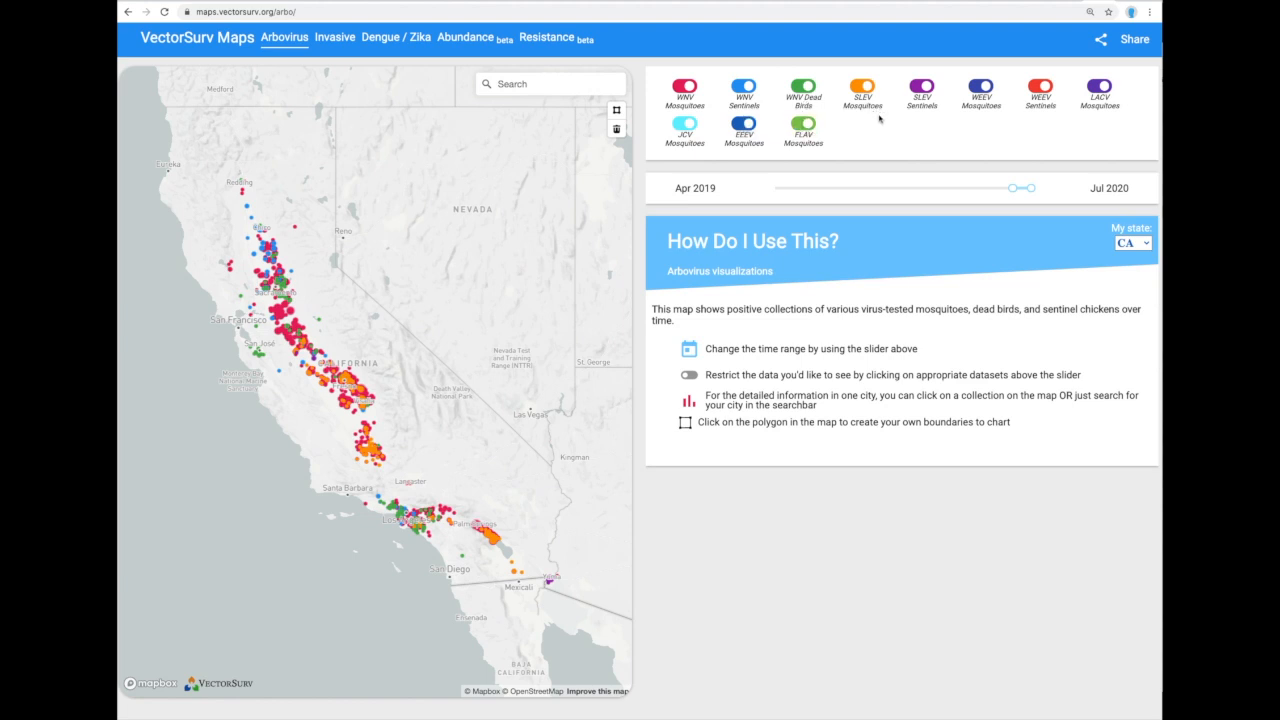
Zoom into Fresno and show its arbovirus detections chart, which peaks near 115 in August.
scroll(400, 397, "up", 5)
scroll(506, 360, "up", 2)
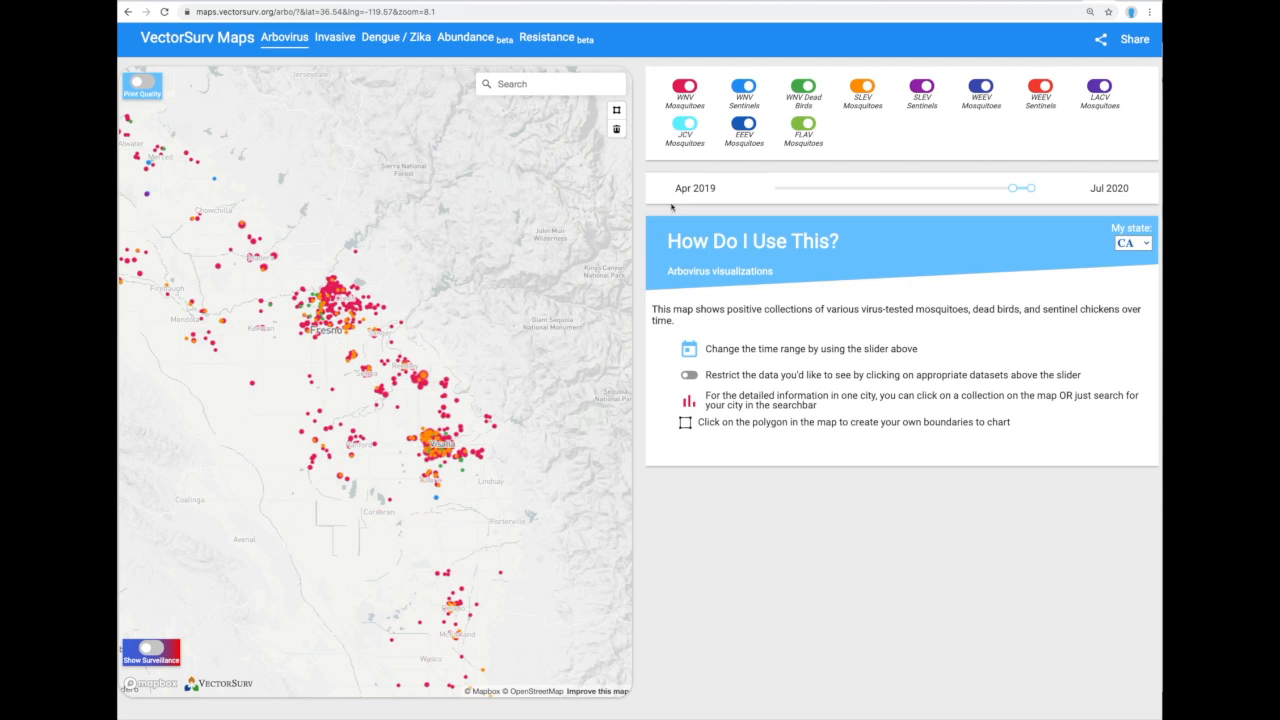
mouse_move(1012, 188)
left_click(327, 330)
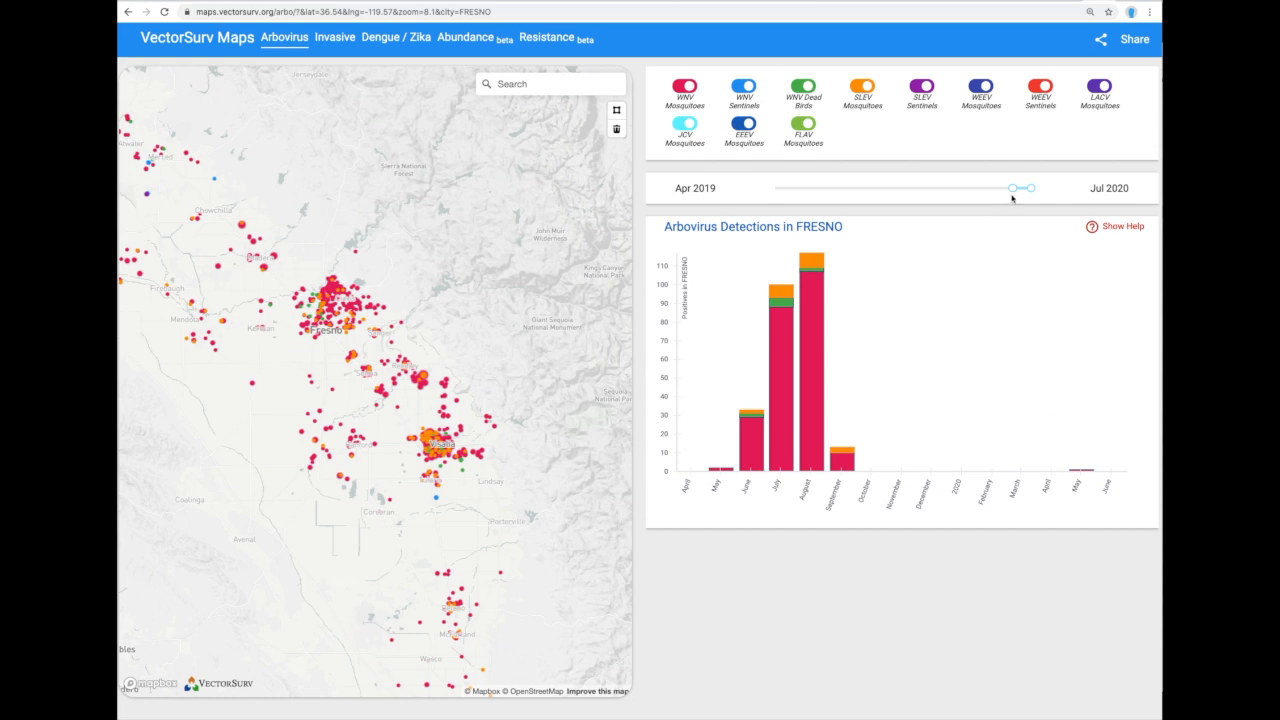
Narrow the date range to start in Jan 2020 and pan toward Southern California.
left_click_drag(1011, 189, 1024, 189)
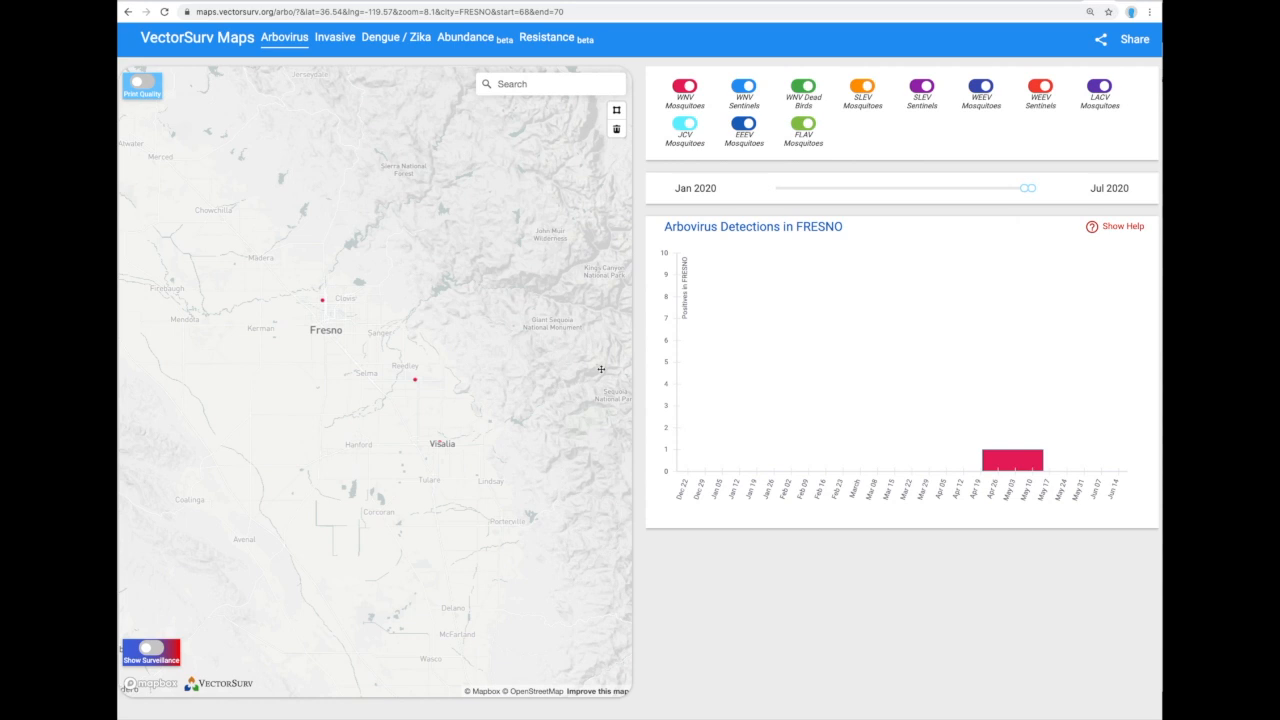
mouse_move(1031, 188)
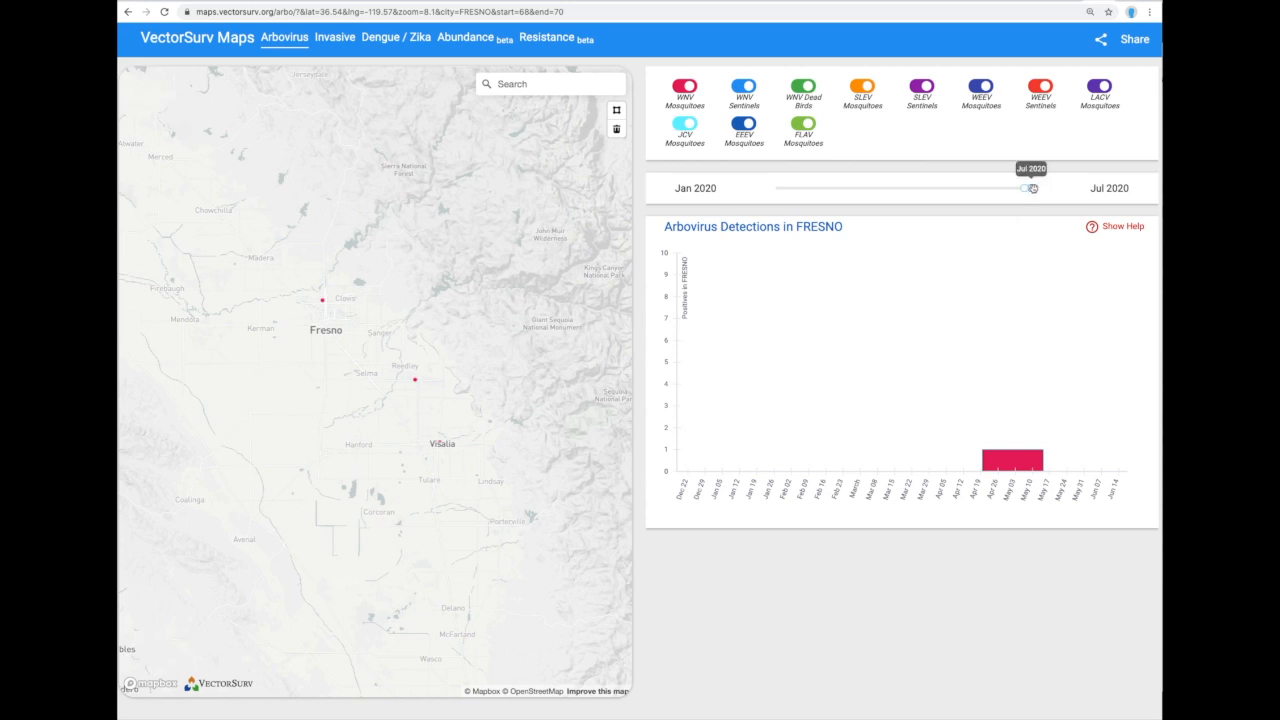
scroll(430, 413, "down", 3)
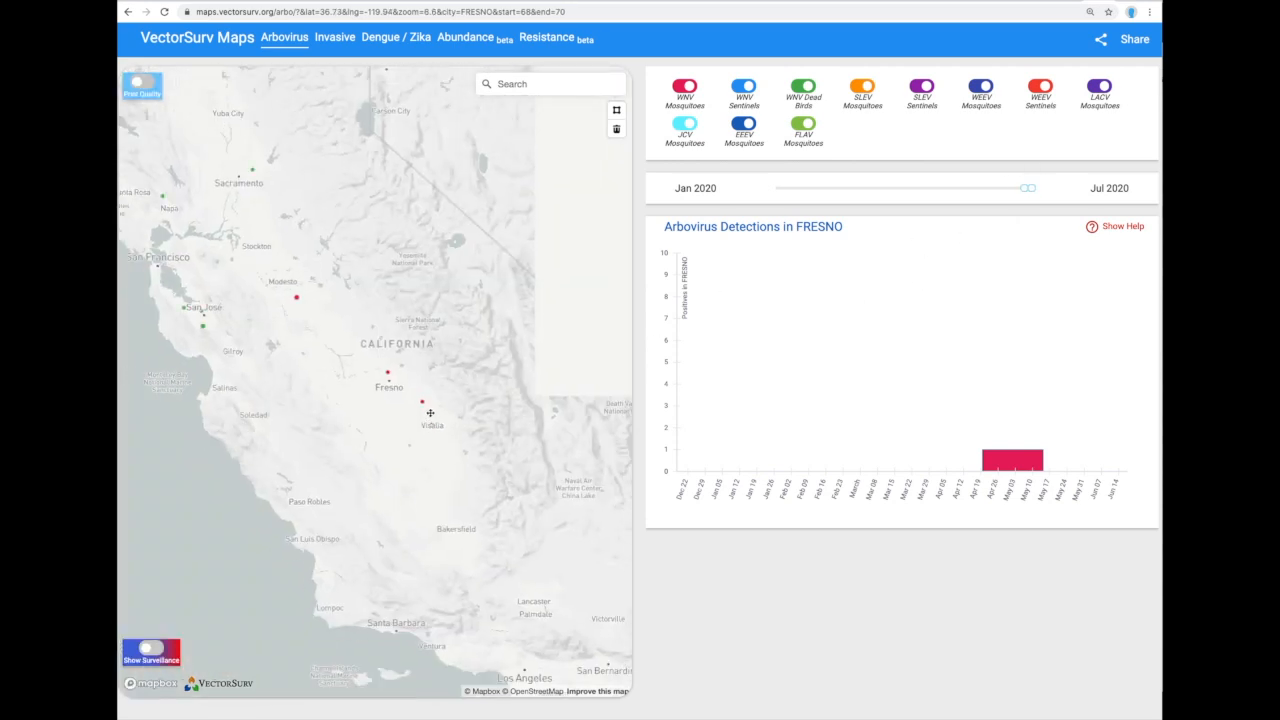
scroll(445, 412, "down", 1)
left_click_drag(451, 420, 426, 394)
Bring Fresno back into view and move the date range start back to Jan 2015.
scroll(346, 329, "down", 2)
scroll(366, 343, "down", 2)
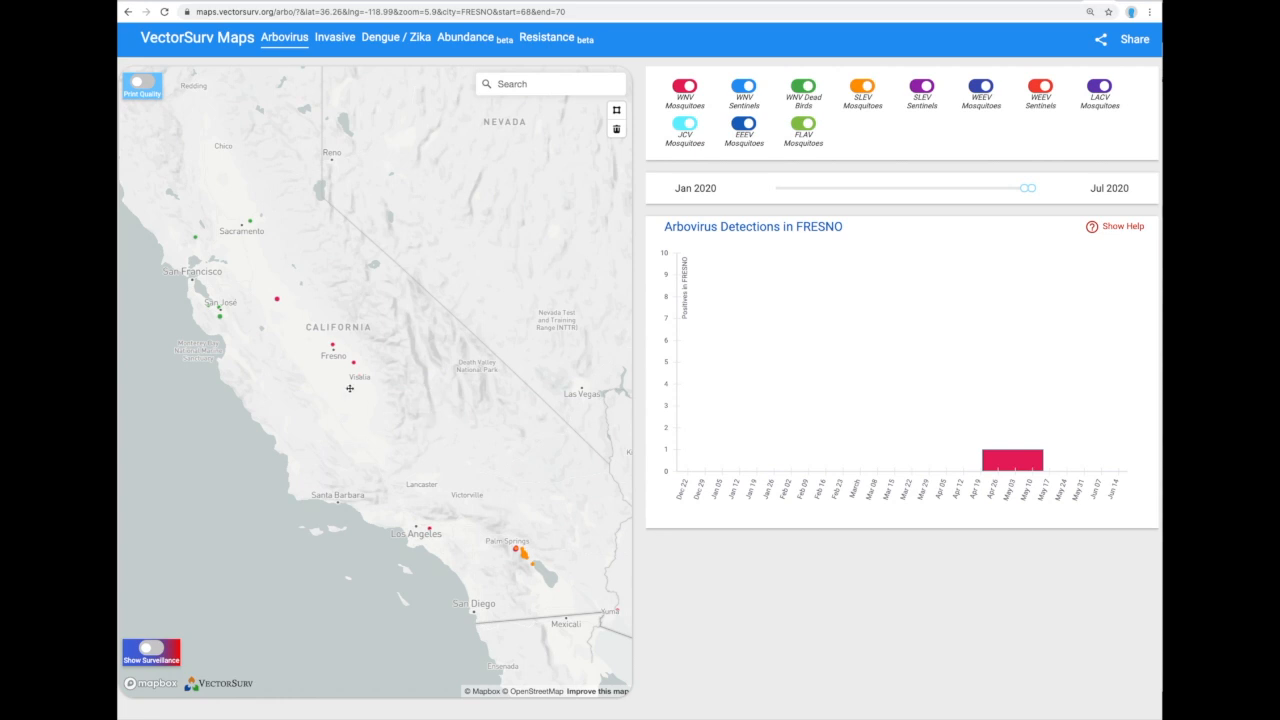
scroll(322, 362, "up", 3)
left_click_drag(380, 319, 364, 361)
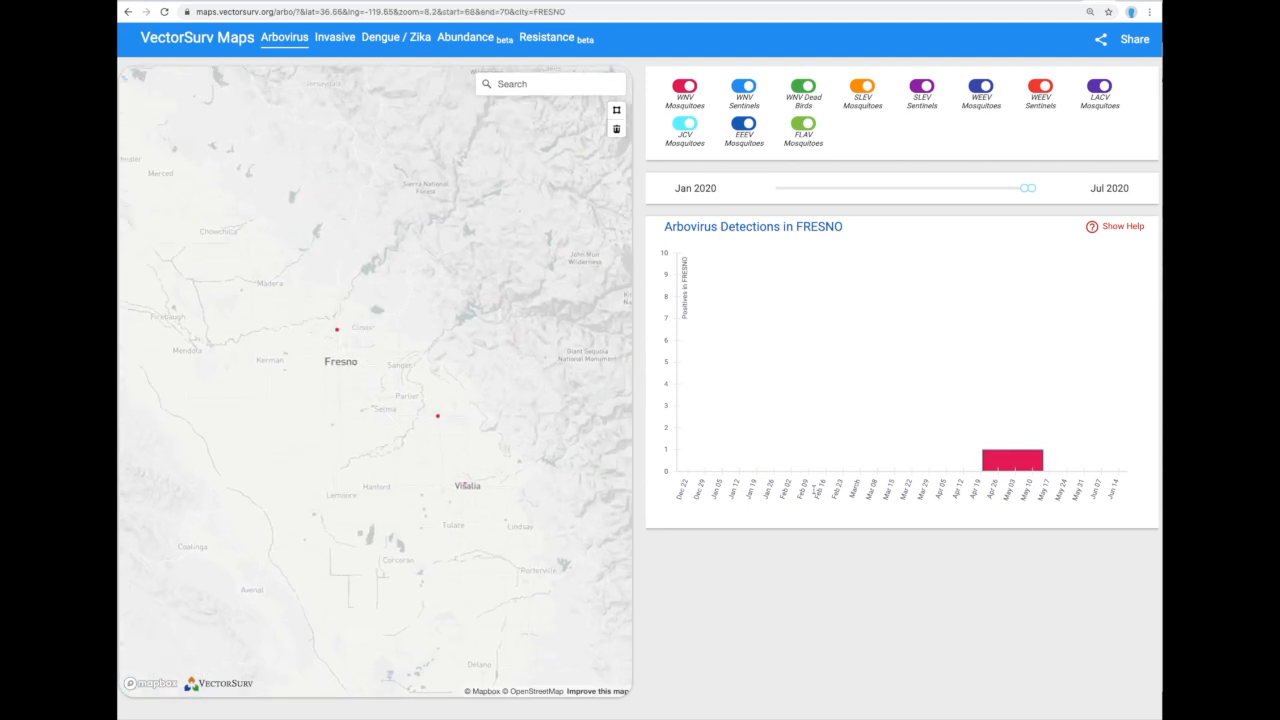
mouse_move(992, 468)
mouse_move(1022, 188)
left_click_drag(1023, 188, 950, 187)
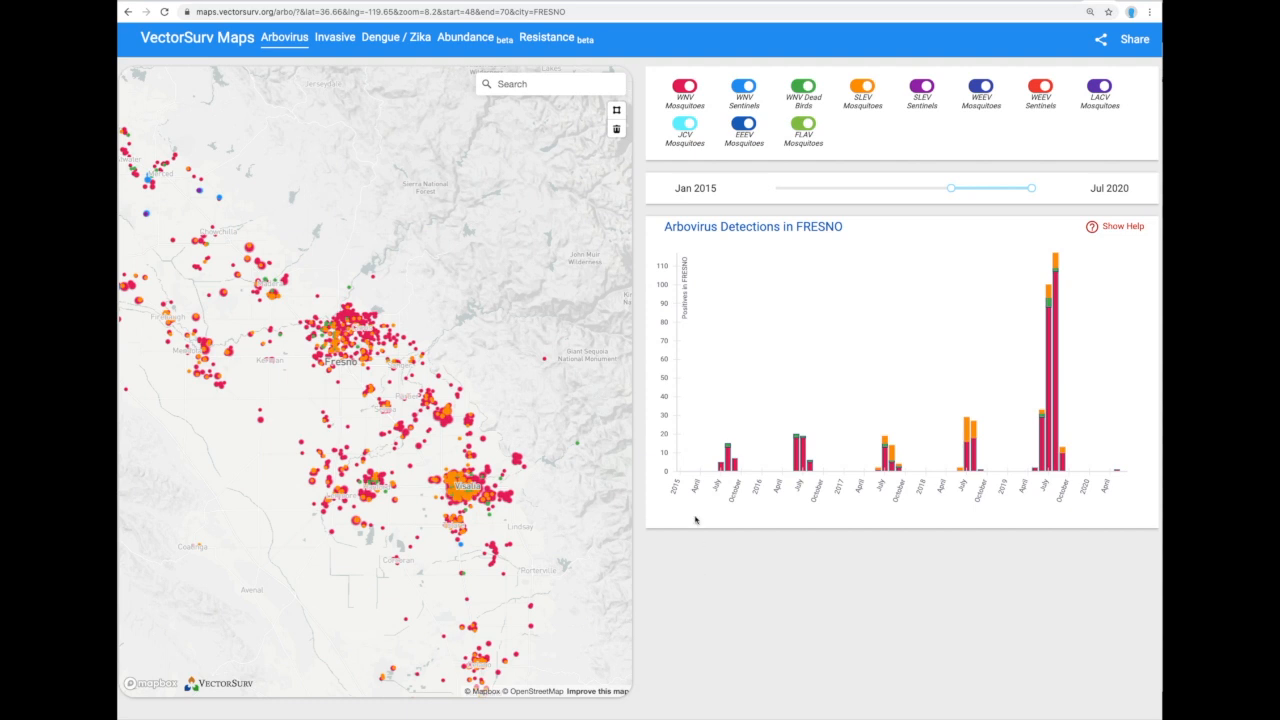
Hide every dataset except WNV Mosquitoes and SLEV Mosquitoes.
left_click(746, 88)
left_click(803, 88)
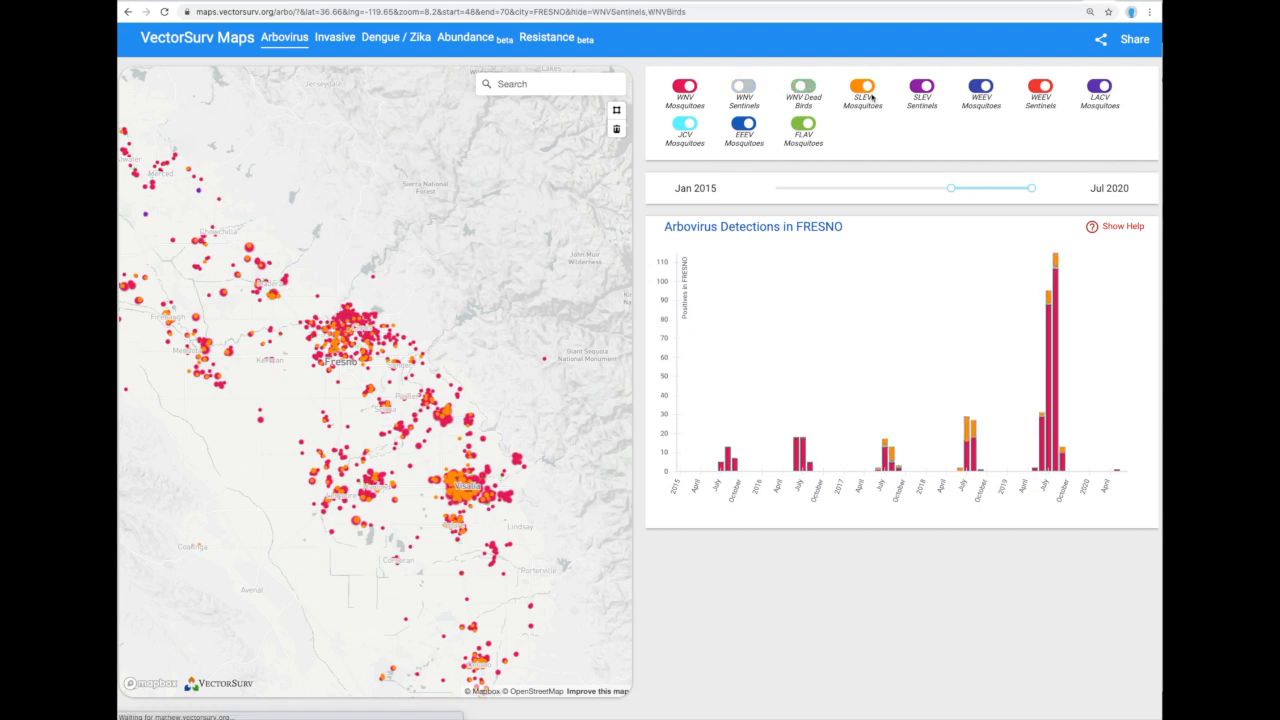
left_click(921, 88)
left_click(983, 88)
left_click(1041, 87)
left_click(1100, 87)
left_click(814, 127)
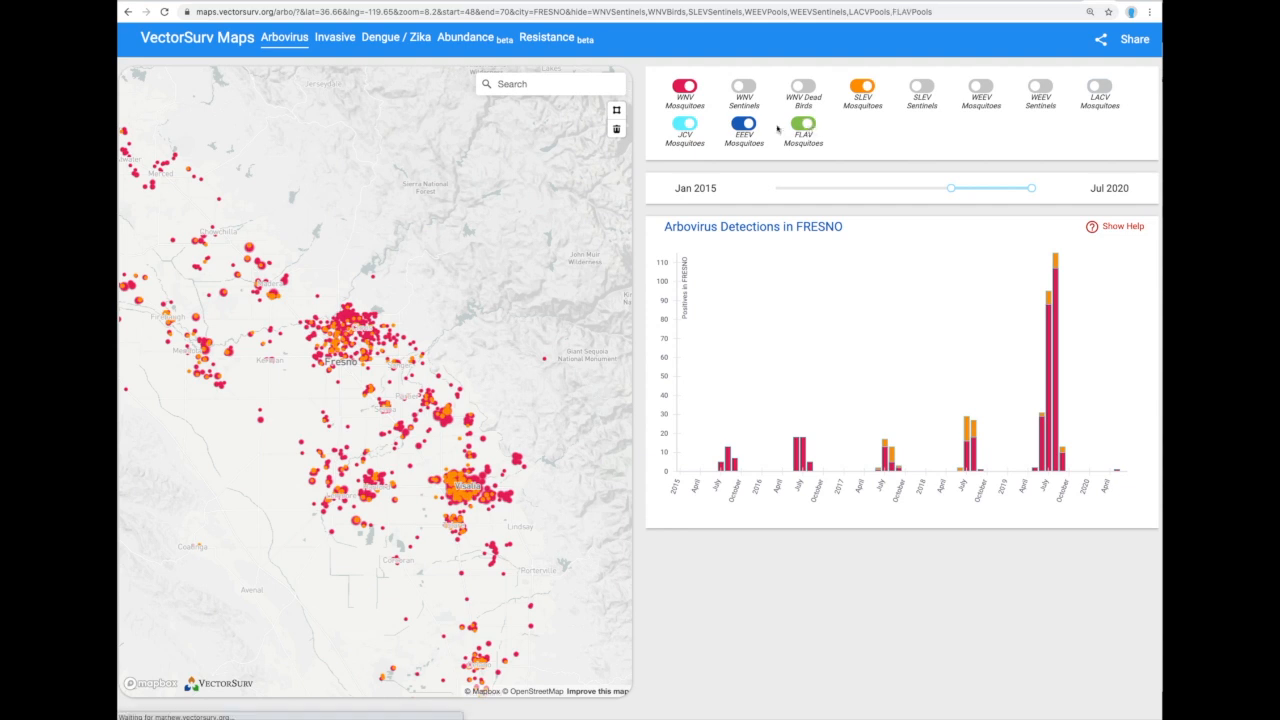
left_click(745, 125)
left_click(687, 125)
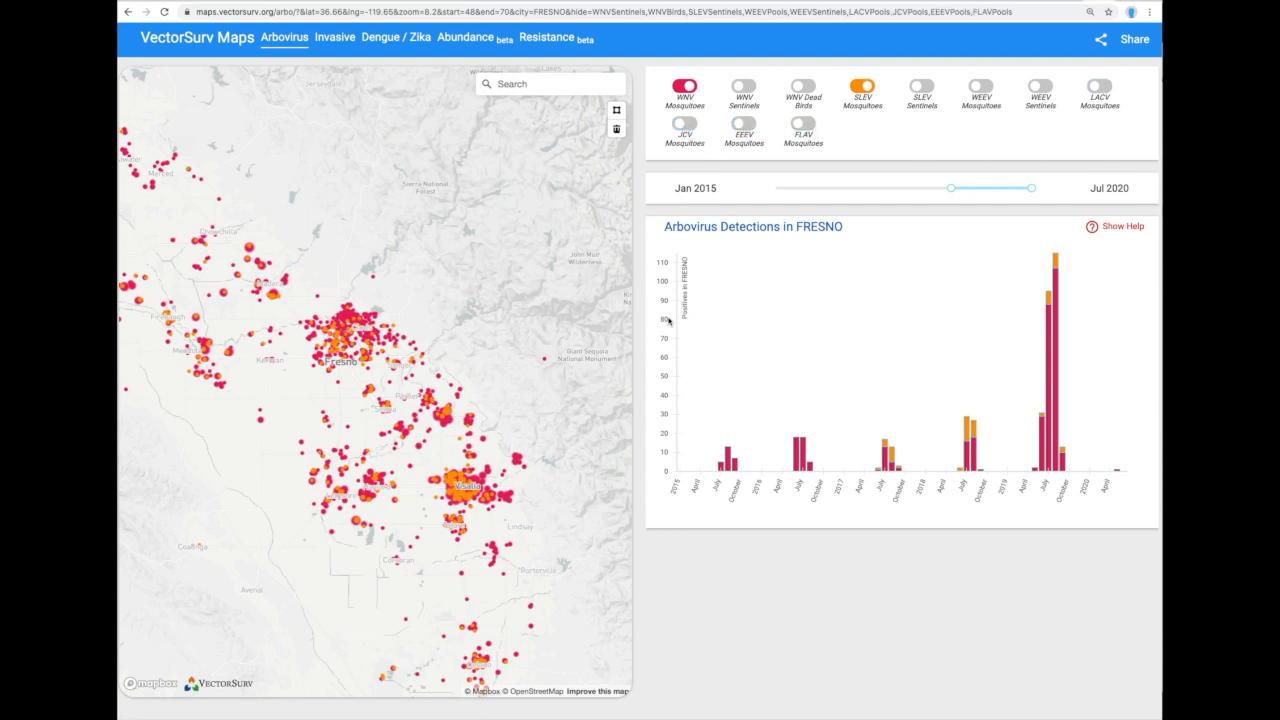
Center the map on Palm Springs and the Salton Sea.
mouse_move(588, 360)
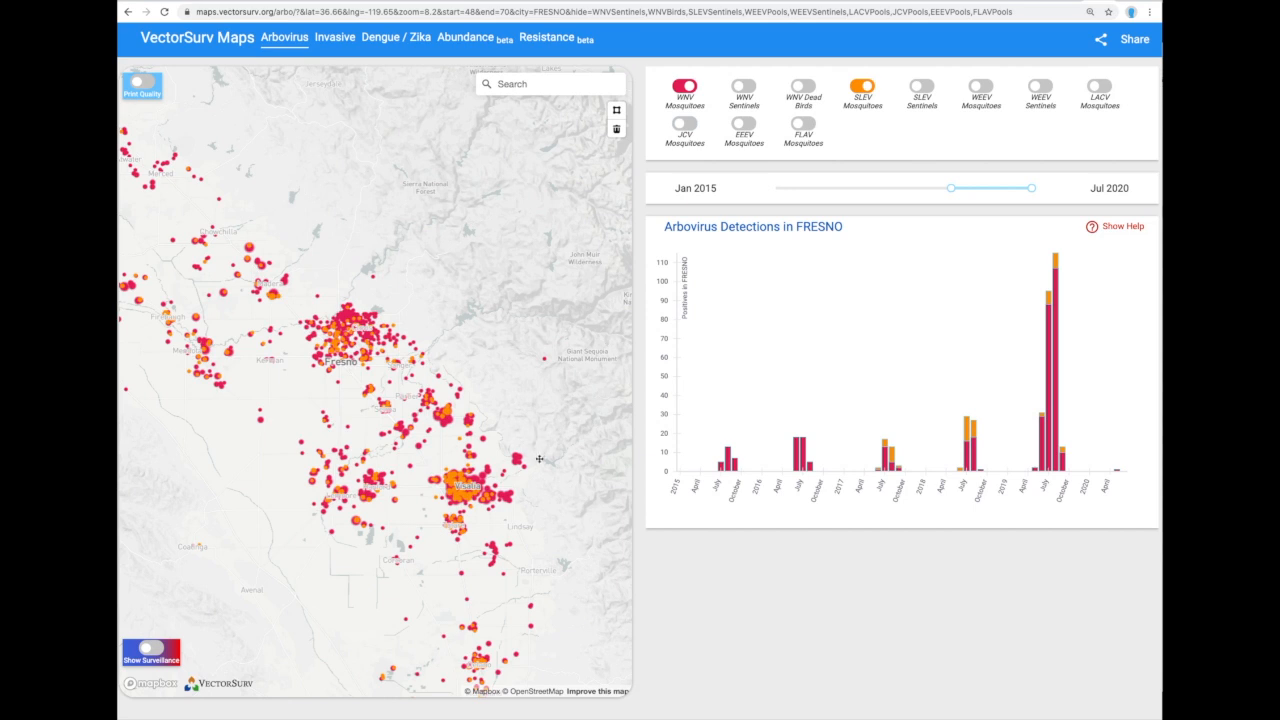
left_click_drag(511, 499, 446, 421)
scroll(446, 421, "down", 3)
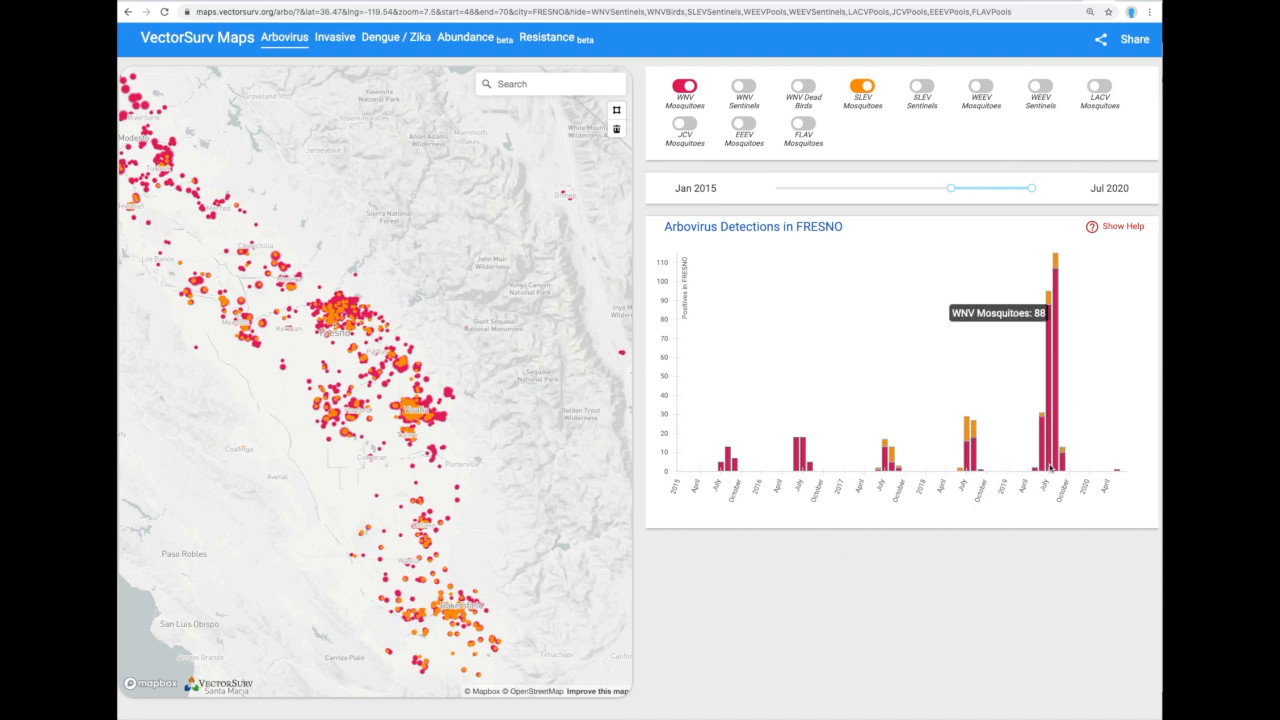
mouse_move(1055, 465)
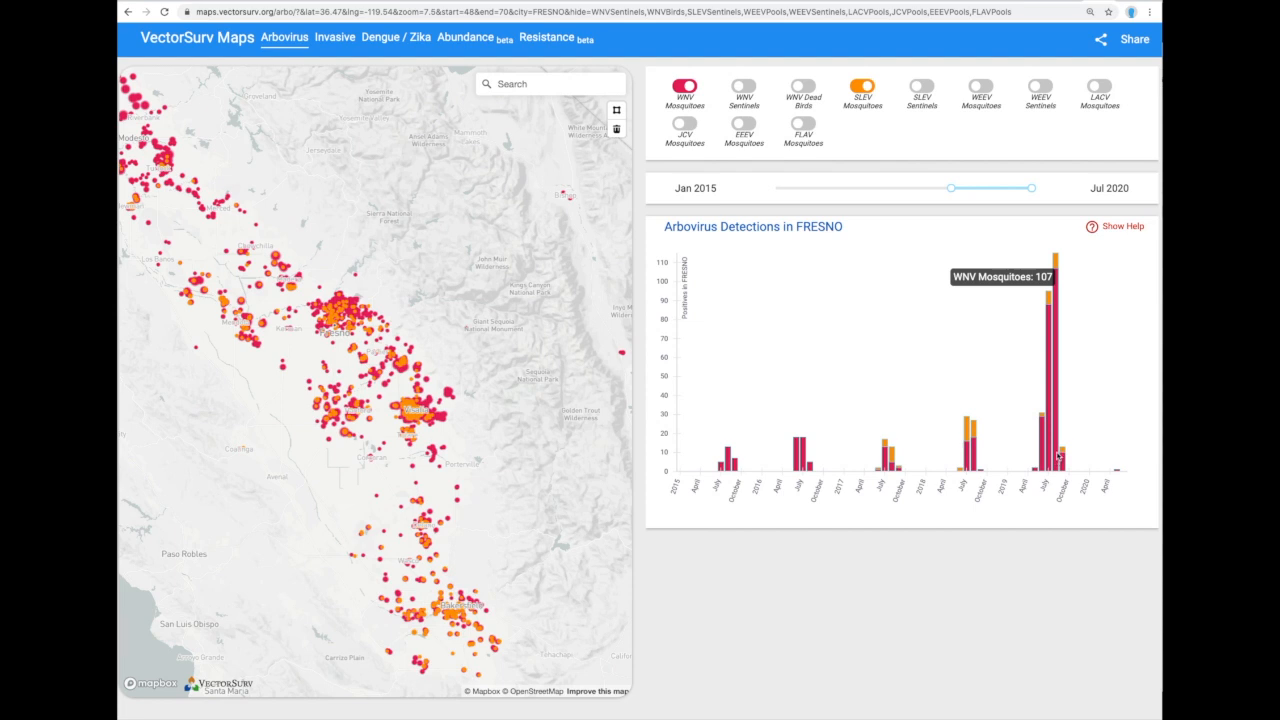
scroll(412, 430, "down", 5)
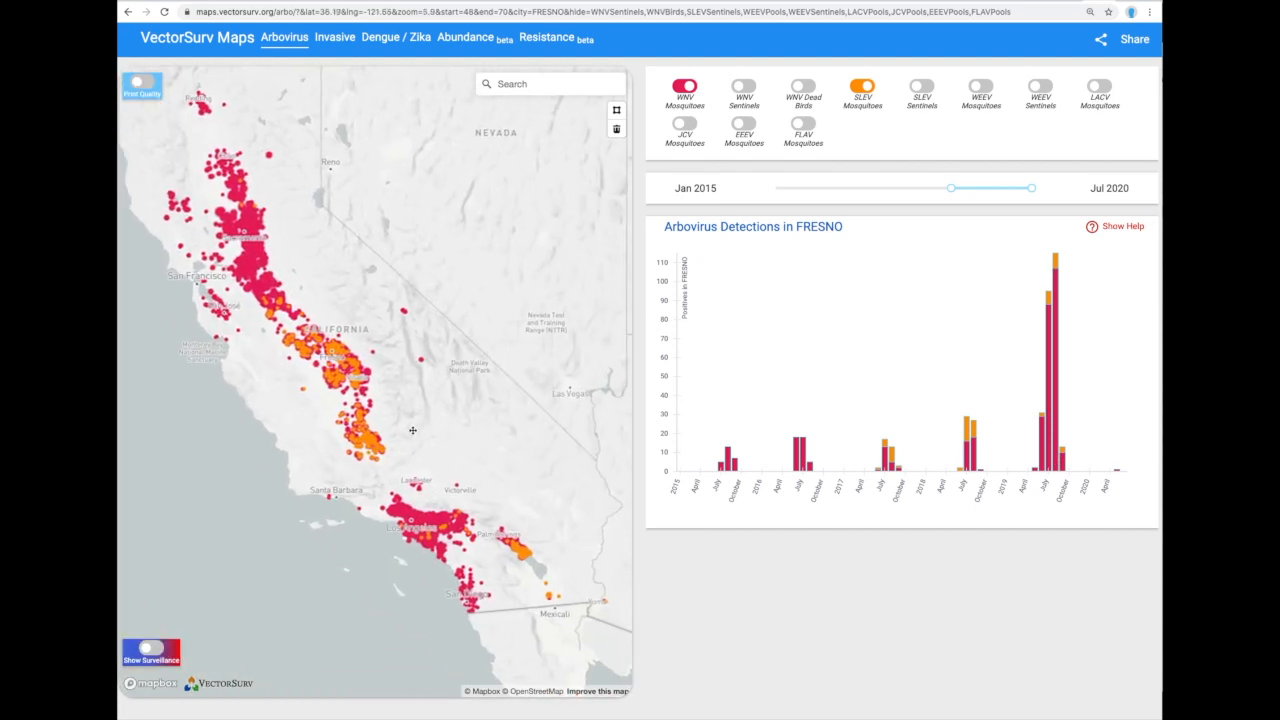
scroll(432, 386, "up", 5)
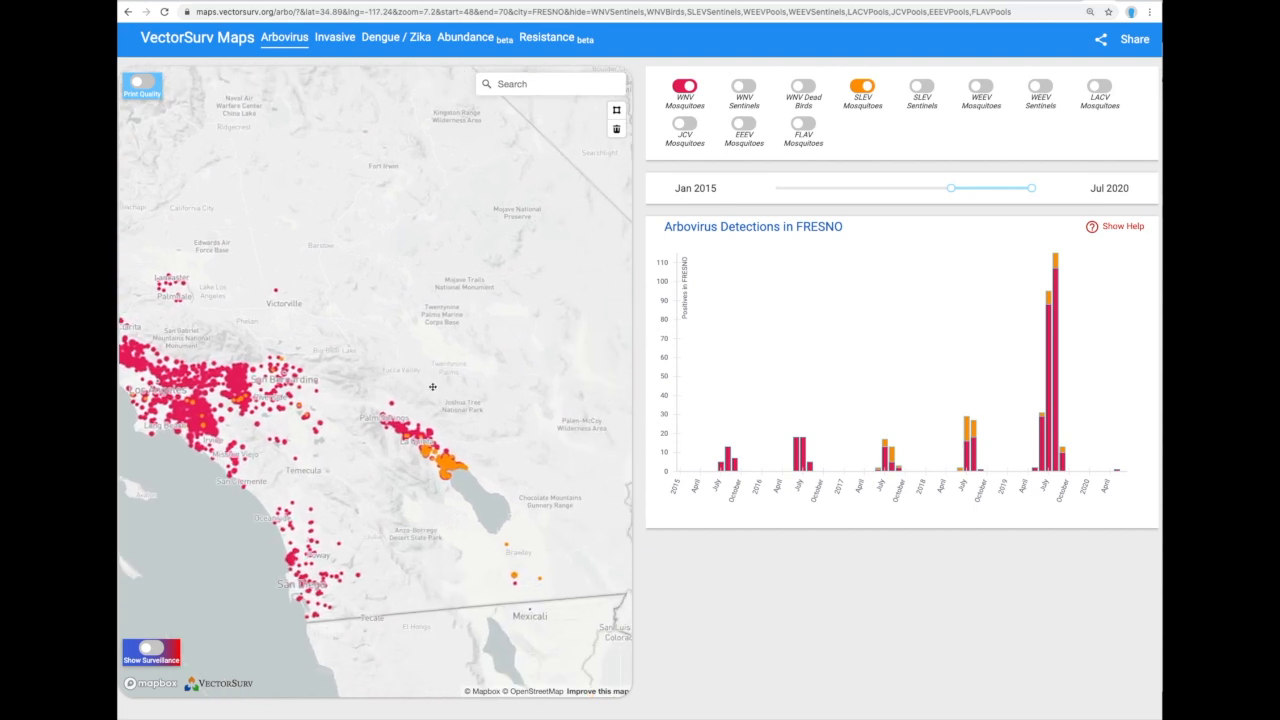
scroll(432, 386, "up", 3)
left_click_drag(466, 428, 448, 350)
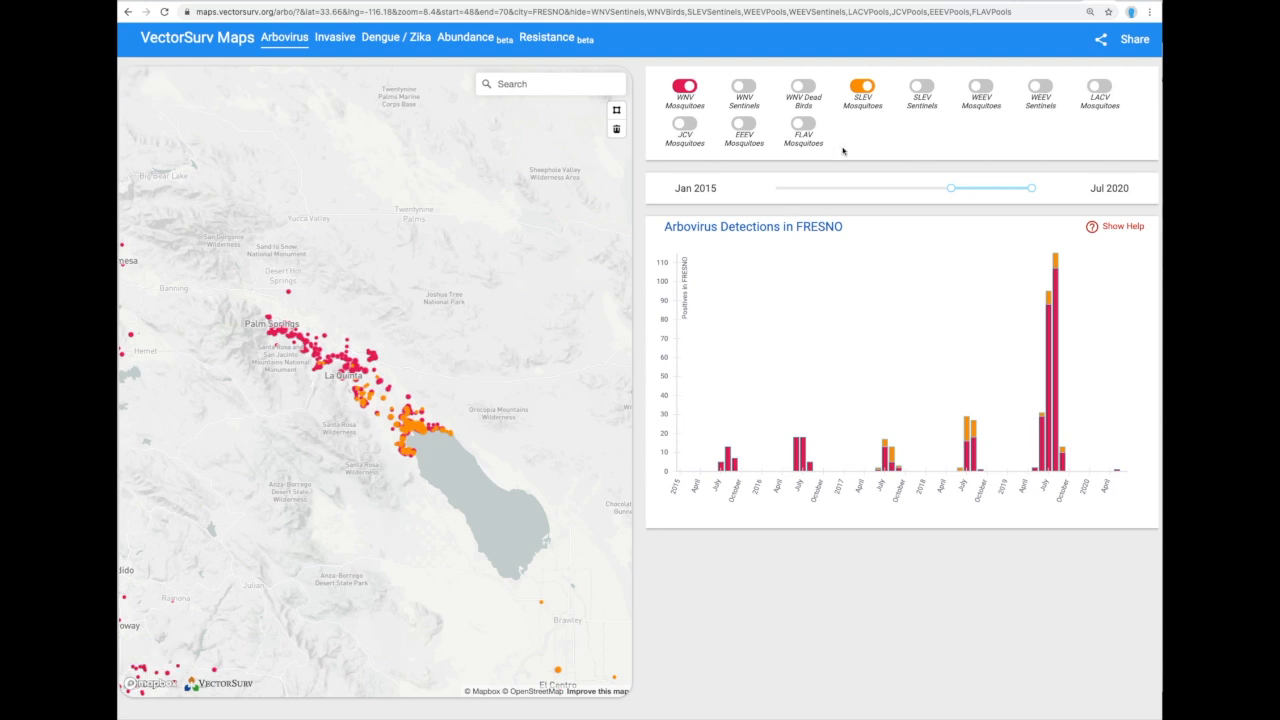
Move the date range start back to Jan 2014.
mouse_move(952, 188)
left_click_drag(952, 187, 936, 187)
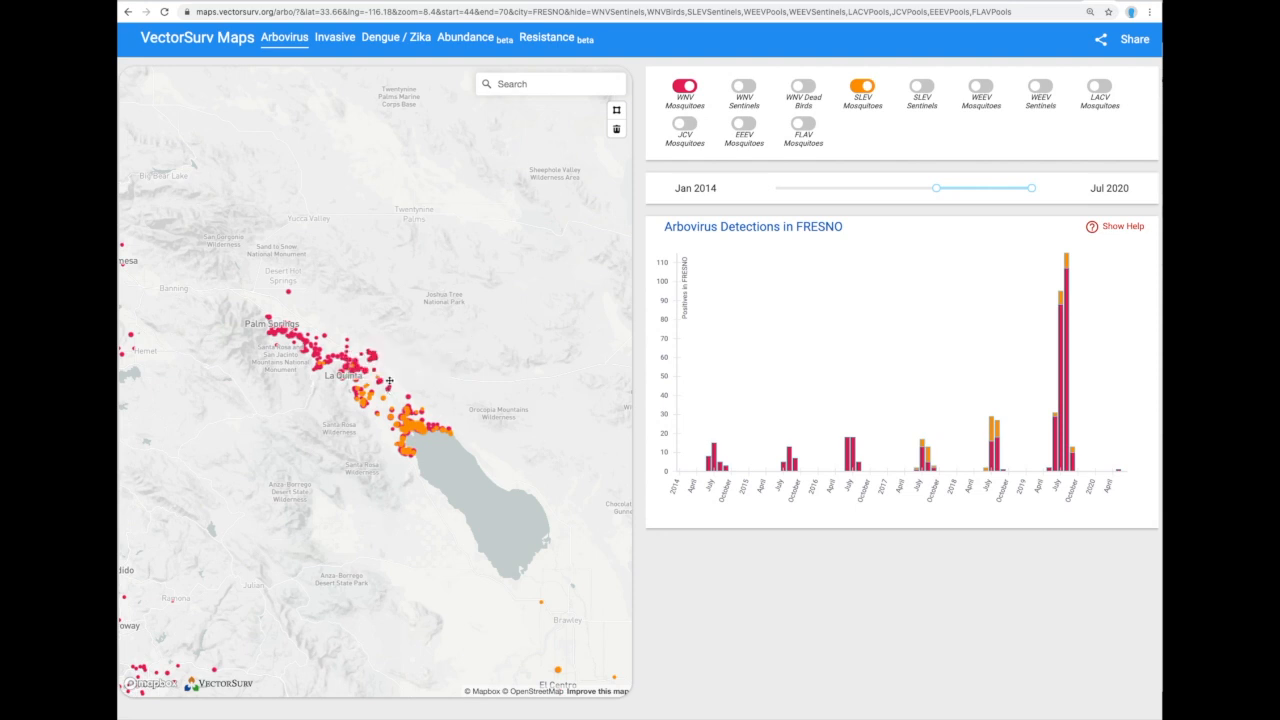
mouse_move(355, 377)
Draw a custom polygon from Desert Hot Springs to the Salton Sea to chart its detections.
left_click(617, 112)
left_click(307, 269)
left_click(237, 276)
left_click(224, 343)
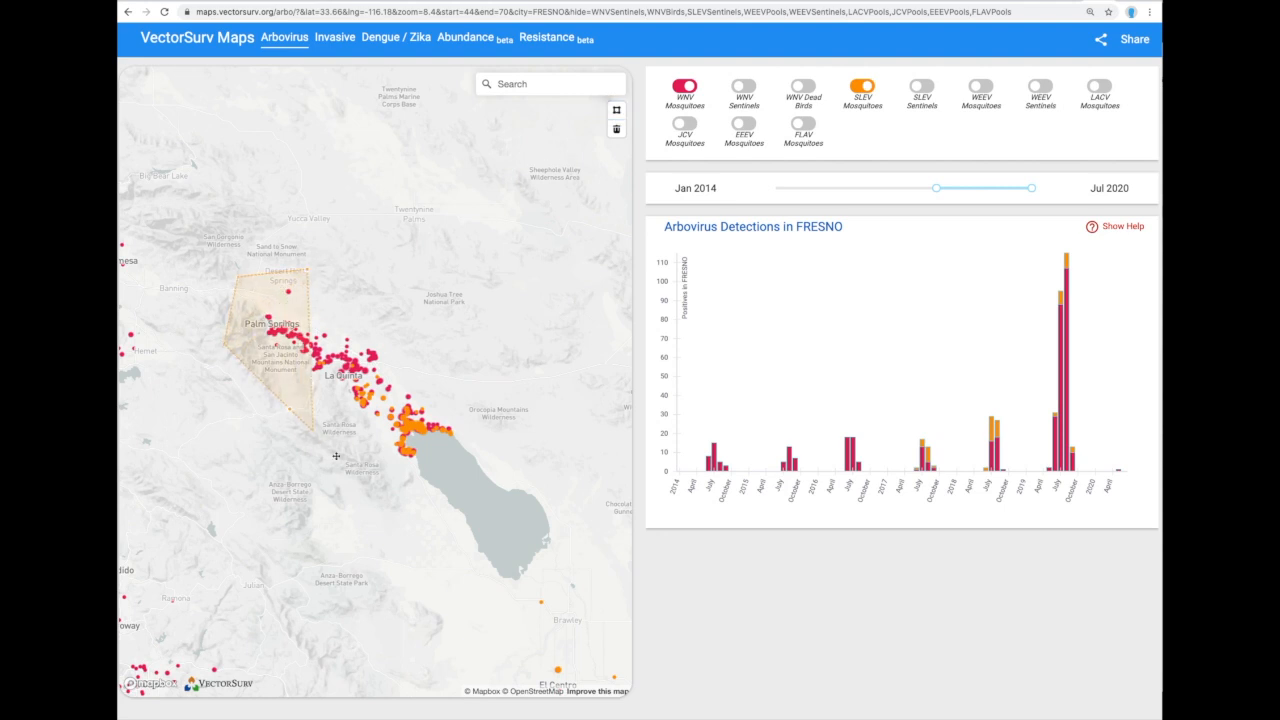
left_click(434, 494)
left_click(482, 459)
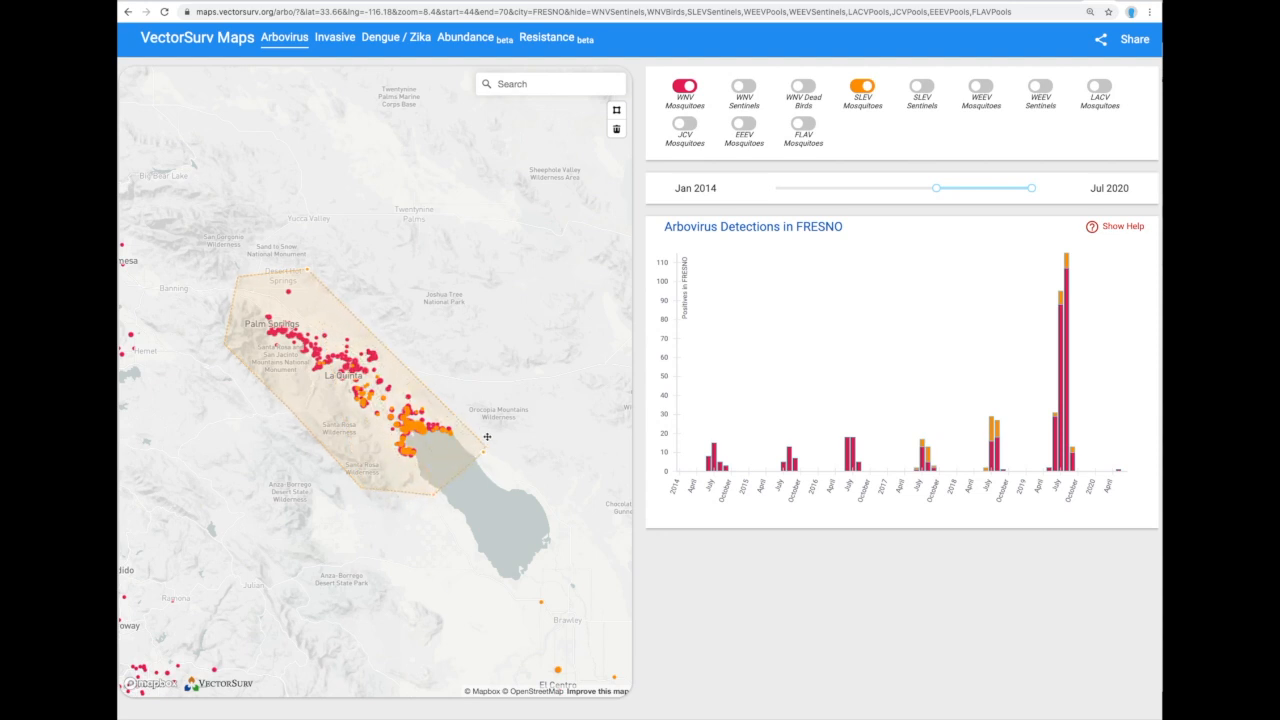
left_click(473, 400)
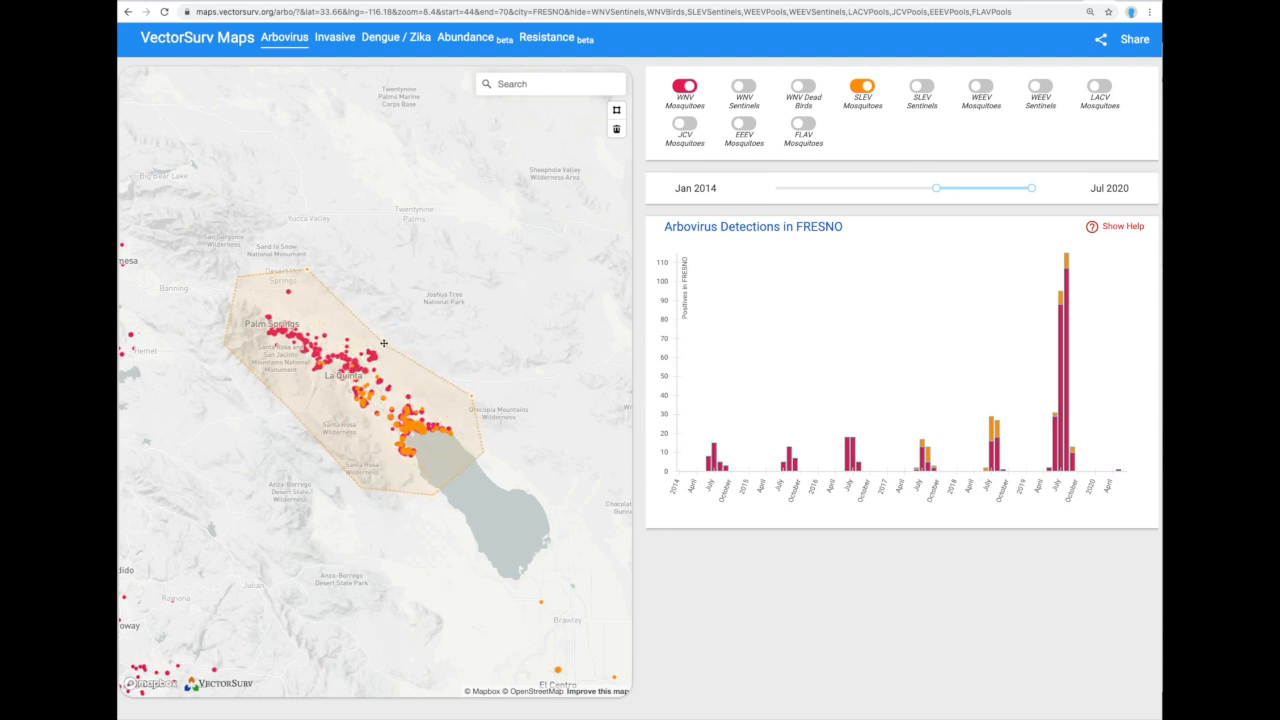
double_click(350, 304)
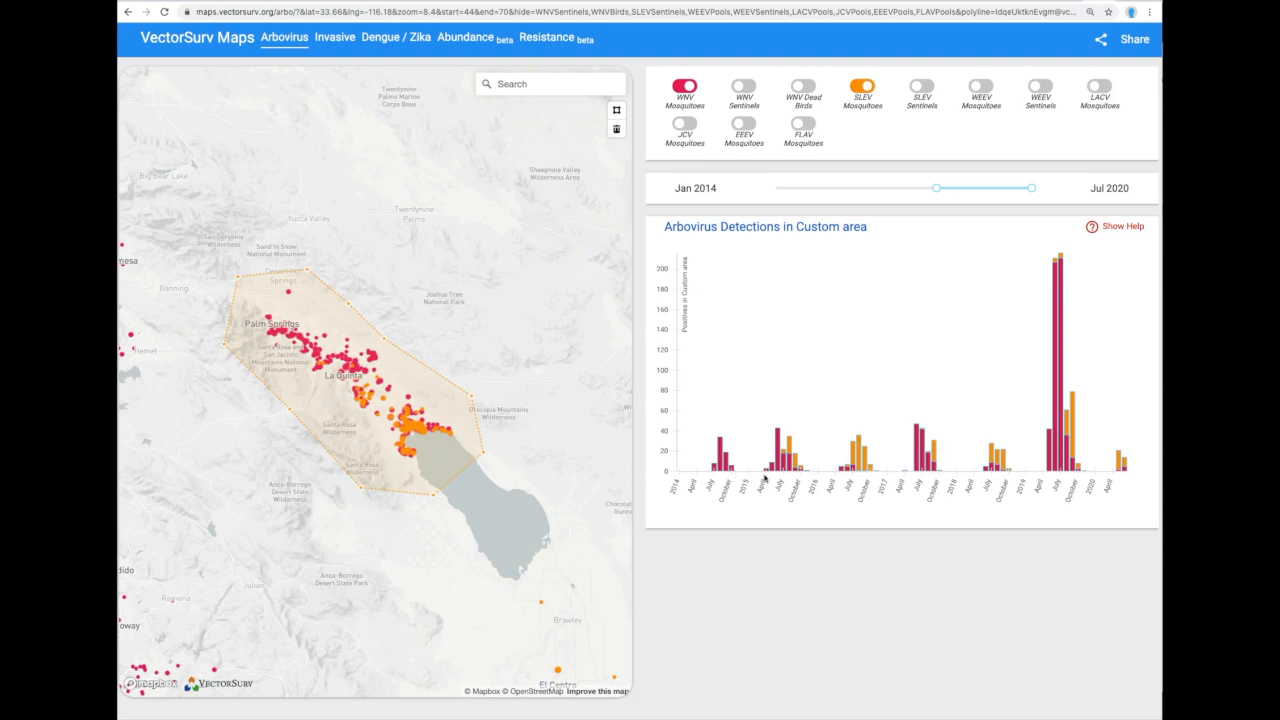
Move the custom area north over Palm Springs, then down over the Salton Sea.
mouse_move(778, 465)
mouse_move(862, 466)
mouse_move(395, 424)
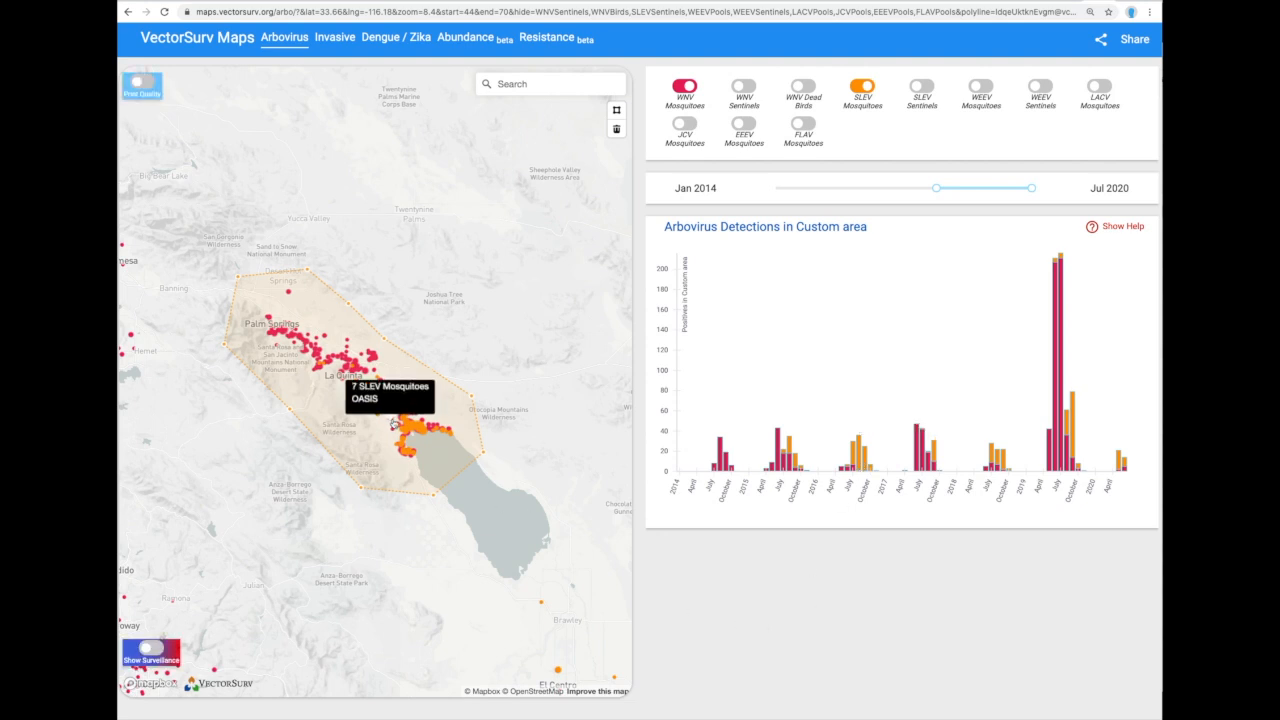
left_click_drag(351, 368, 270, 268)
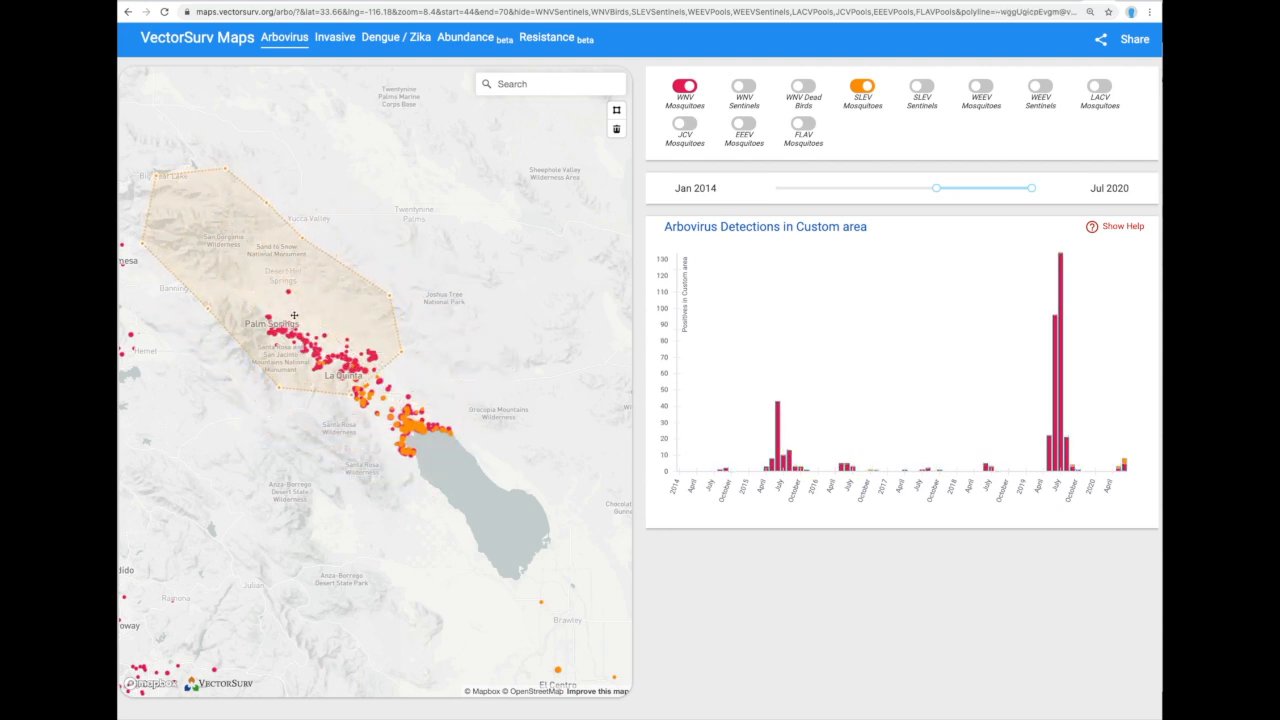
left_click_drag(287, 307, 464, 508)
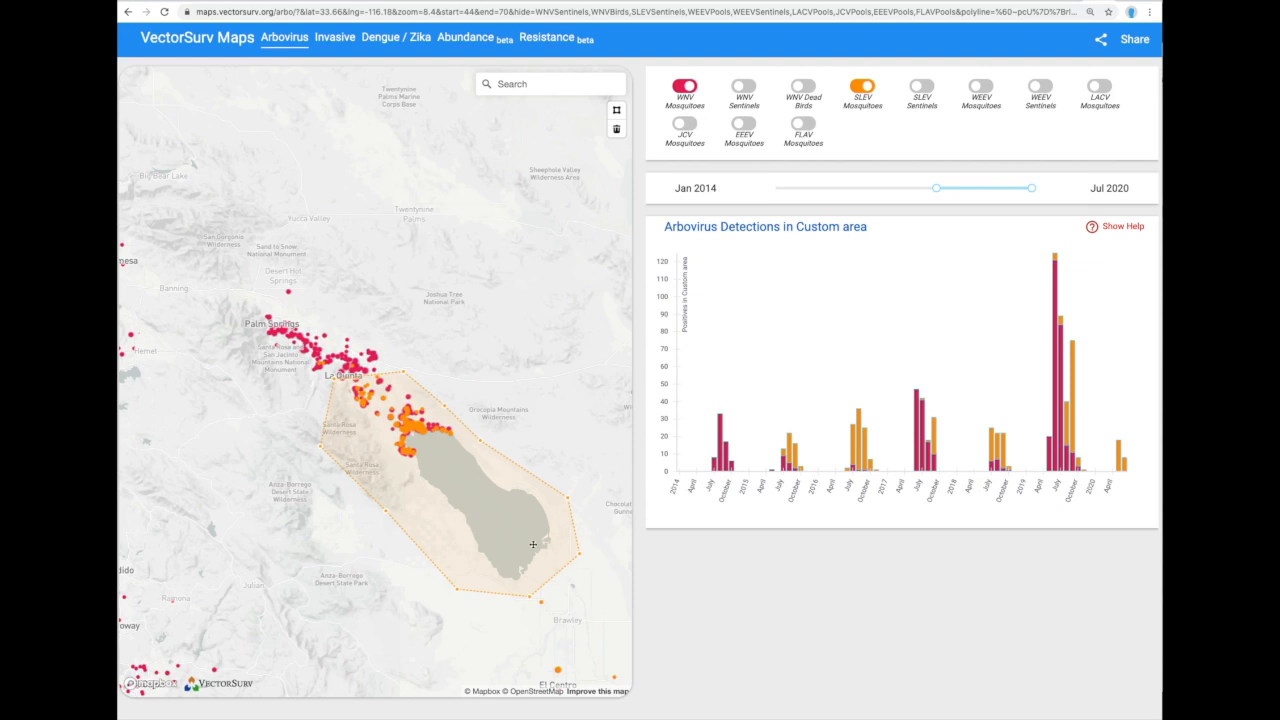
Select the custom area and delete it.
left_click(477, 378)
left_click(446, 421)
left_click(616, 128)
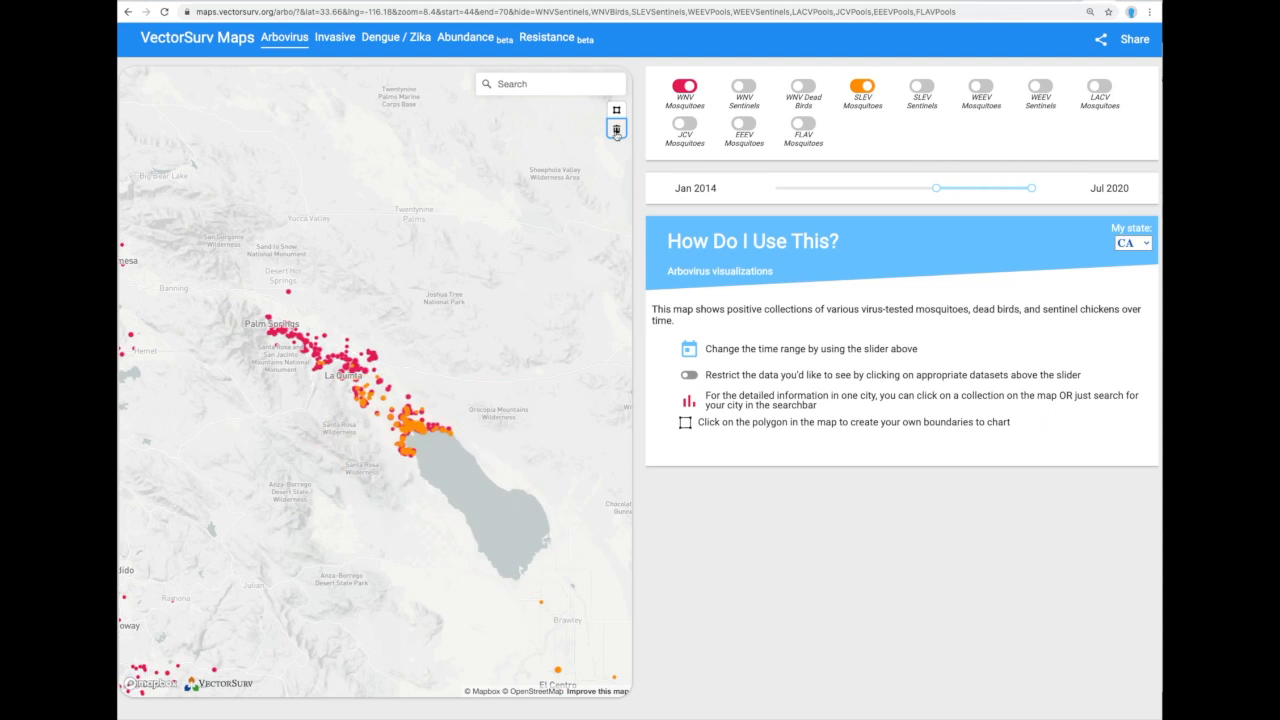
left_click(709, 558)
Overlay the surveillance heatmap and pan the map to the Central Valley from Sacramento to Bakersfield.
mouse_move(281, 531)
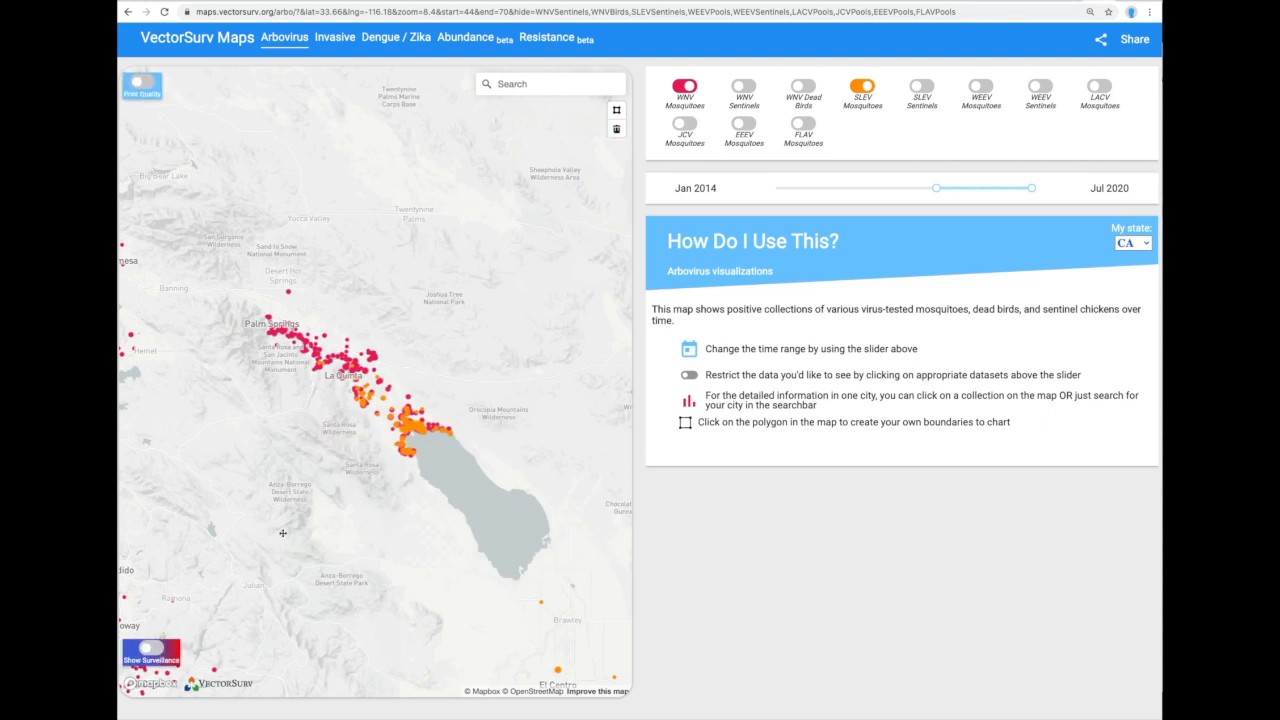
left_click(153, 651)
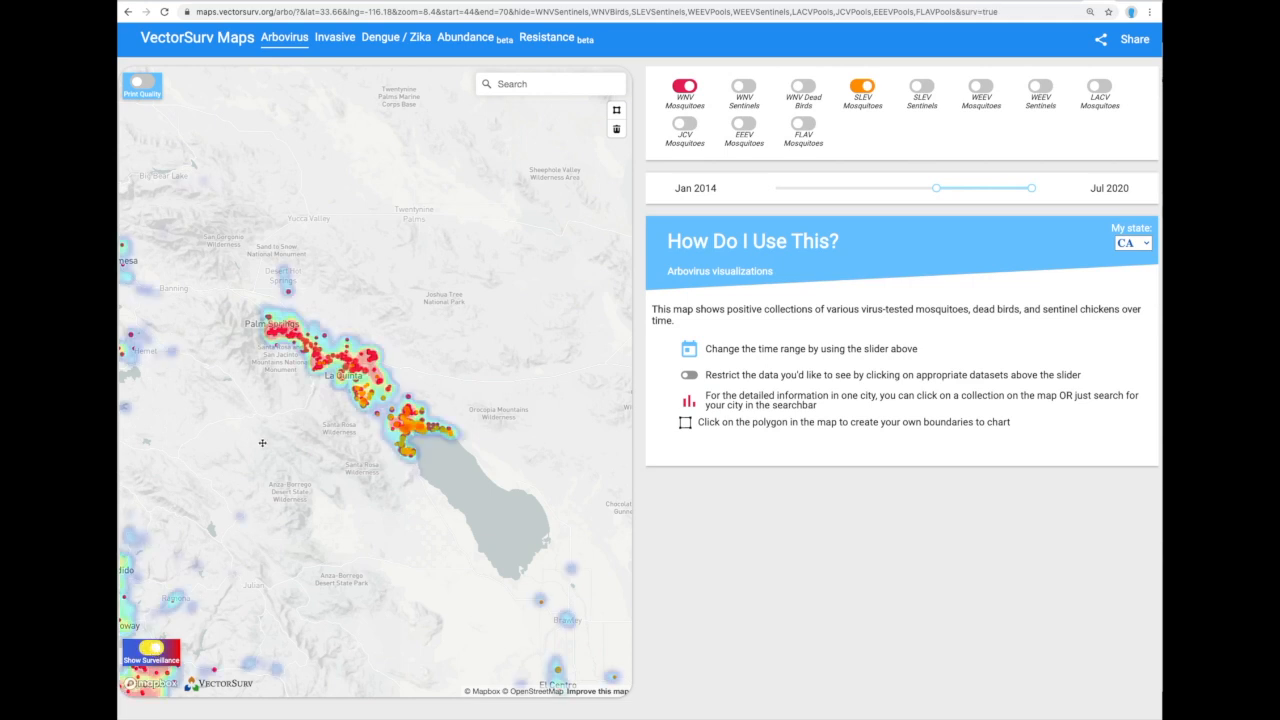
scroll(265, 443, "down", 5)
left_click_drag(265, 443, 375, 401)
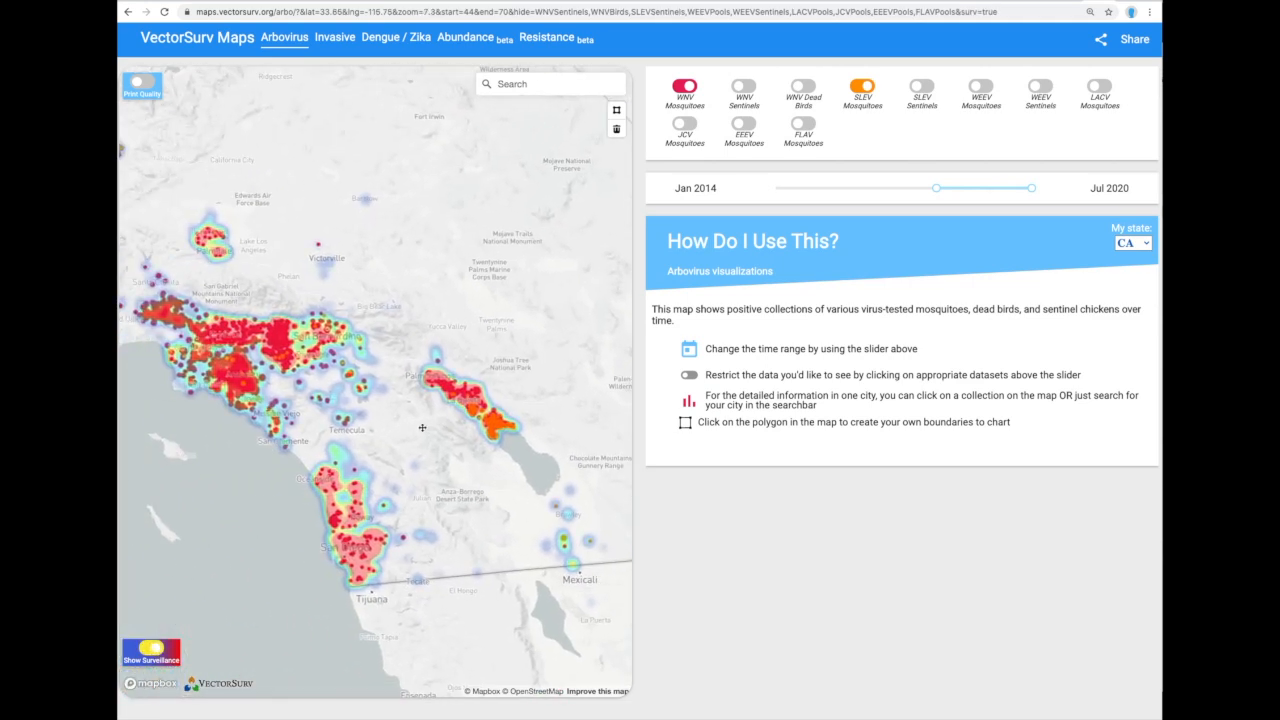
scroll(375, 401, "down", 1)
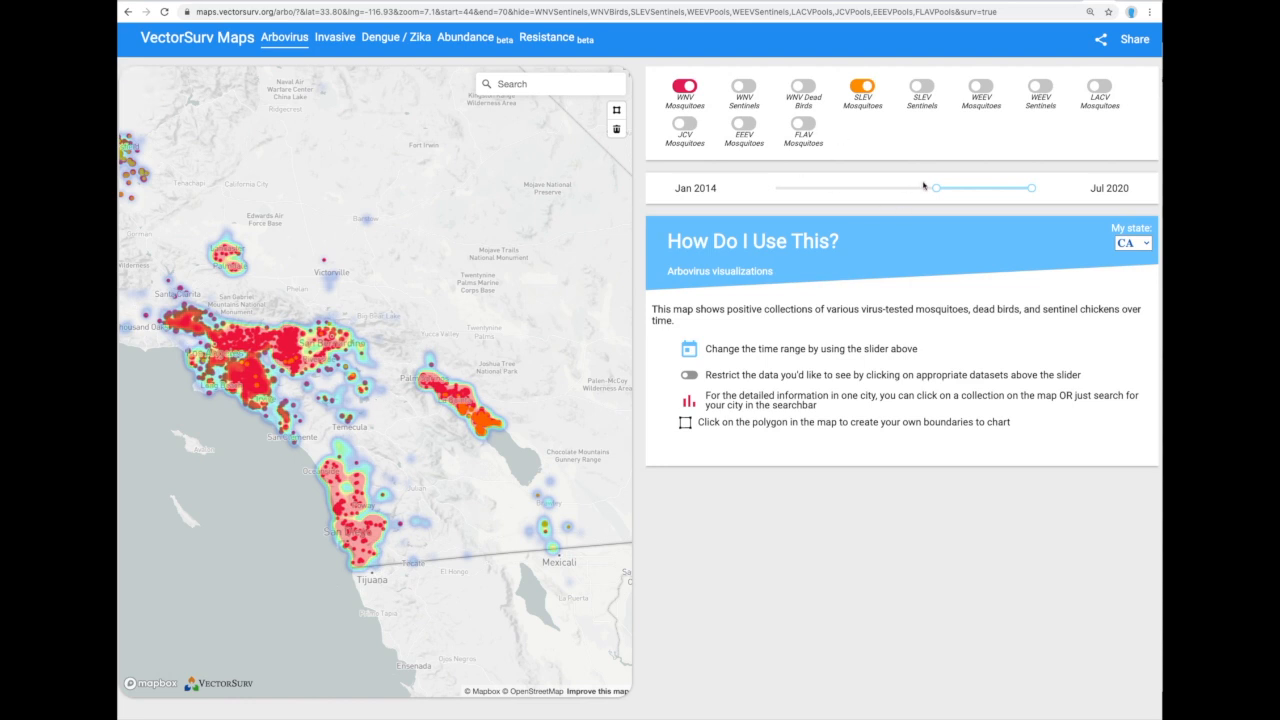
scroll(385, 336, "down", 1)
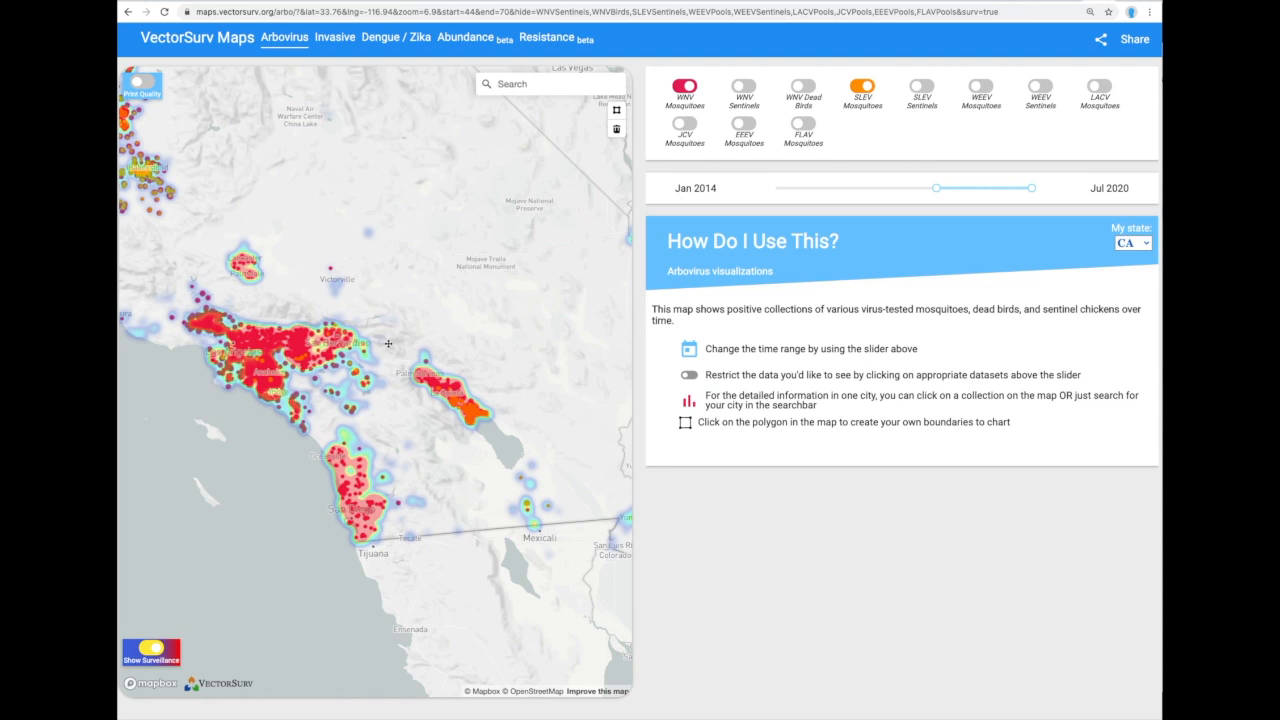
left_click_drag(325, 301, 464, 387)
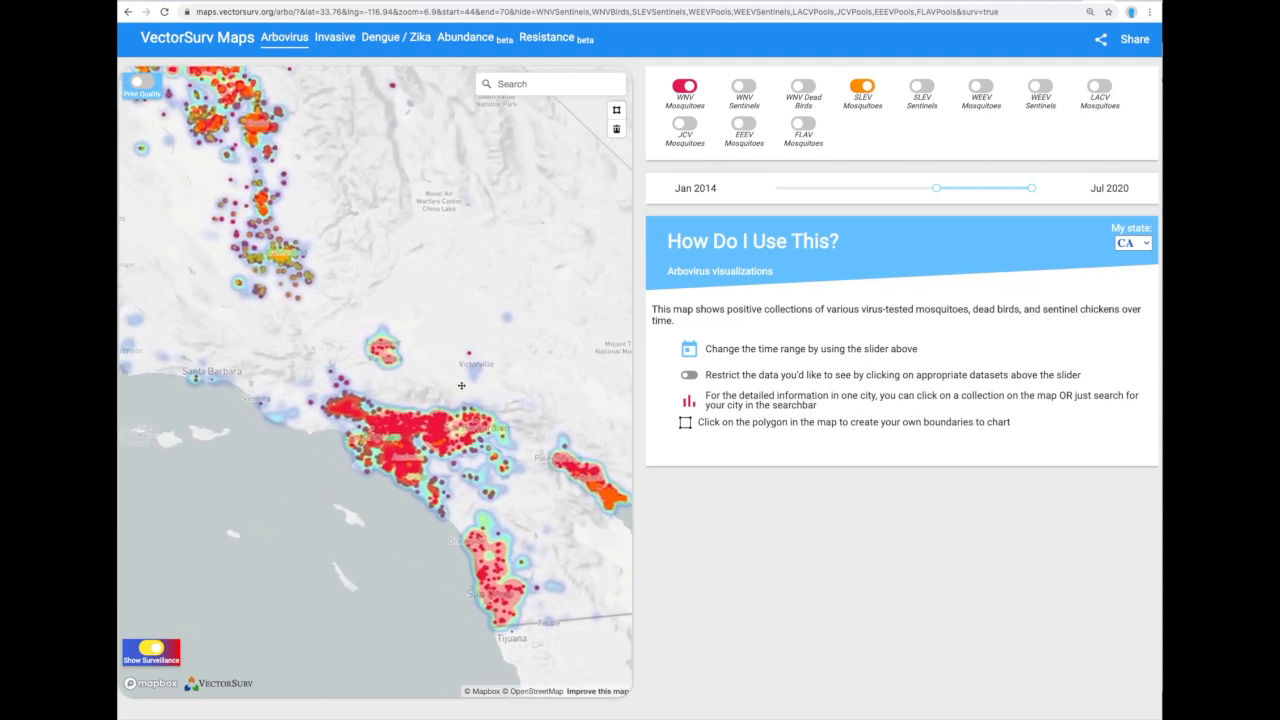
left_click_drag(345, 254, 451, 440)
left_click_drag(428, 320, 465, 440)
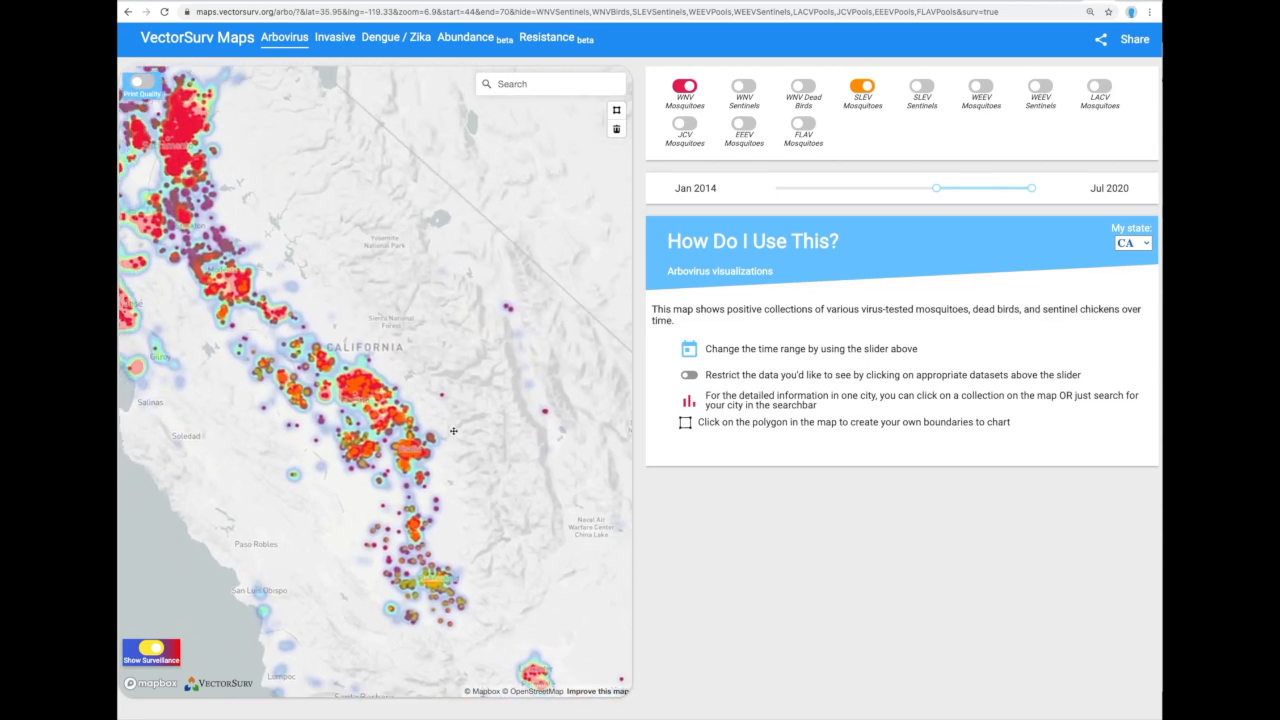
left_click_drag(356, 297, 398, 323)
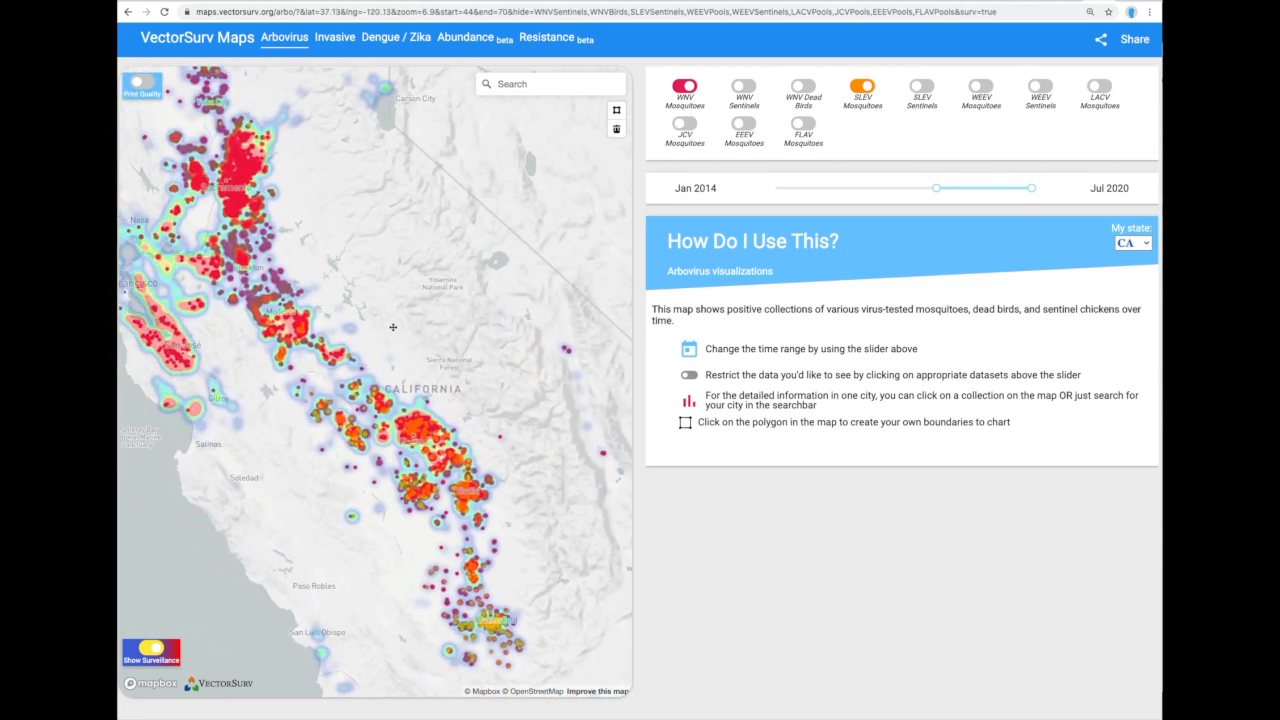
scroll(393, 328, "up", 2)
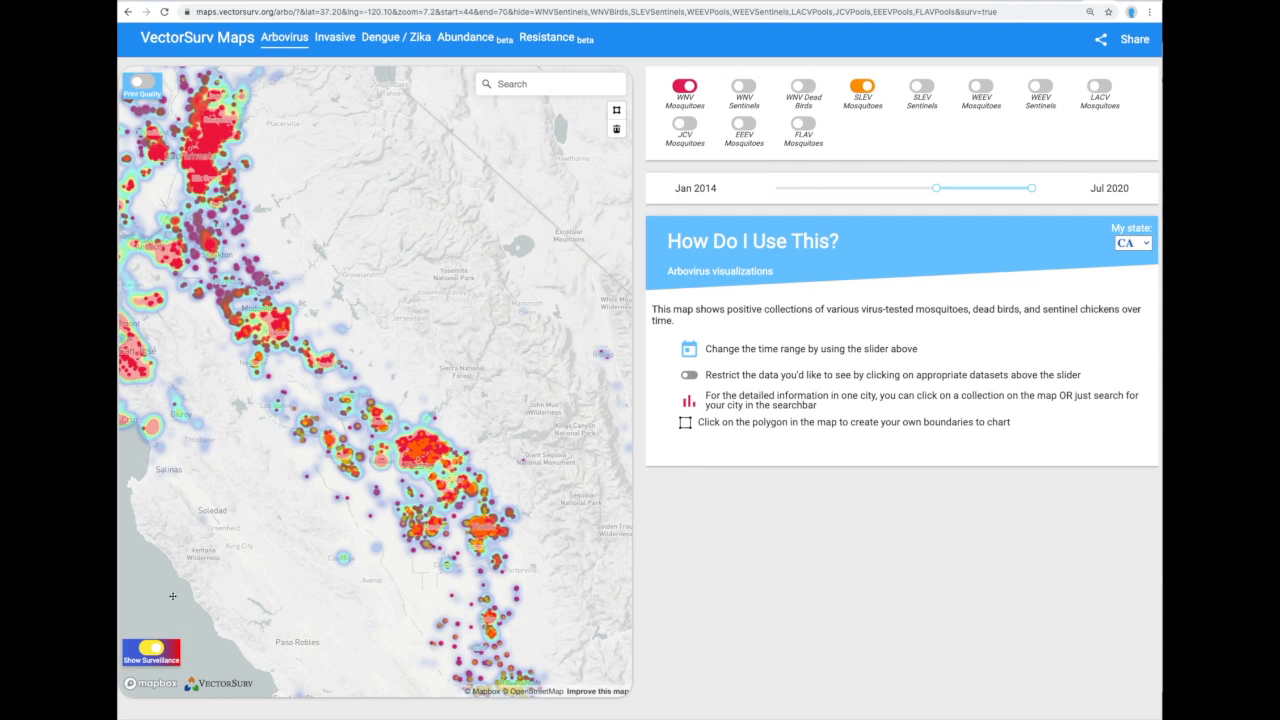
Turn off the surveillance heatmap and switch the map to print quality.
left_click(158, 647)
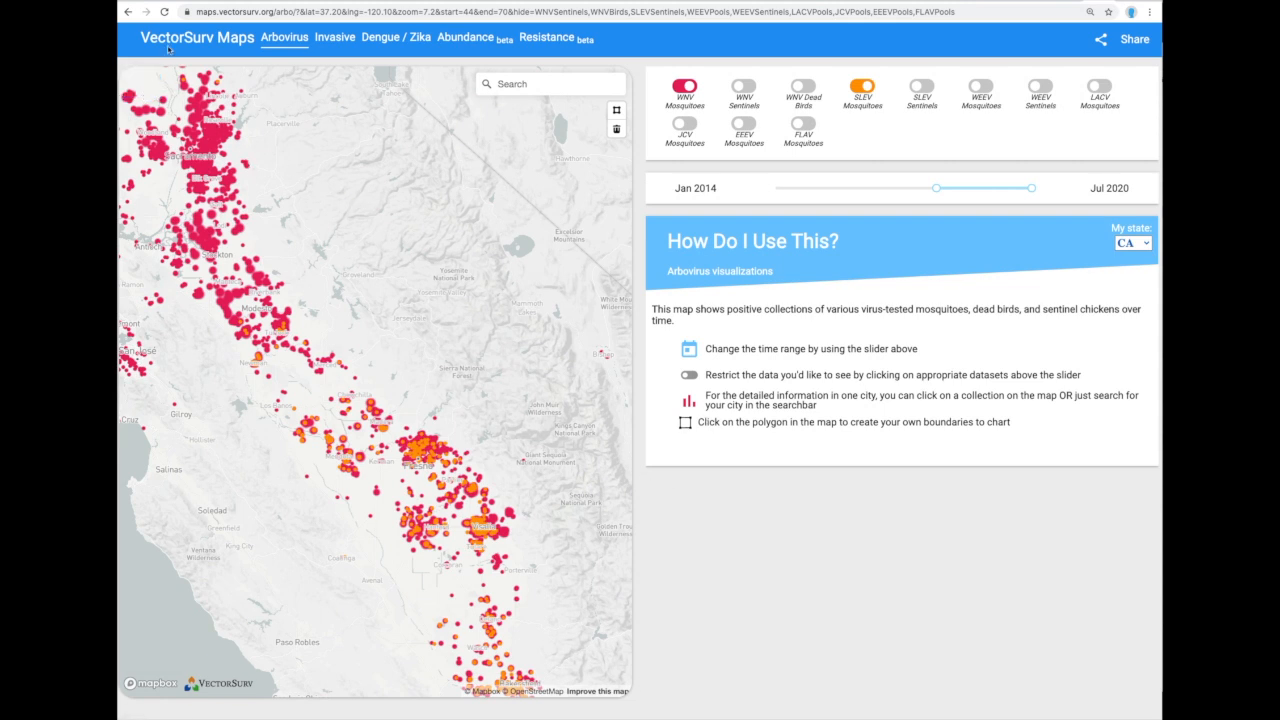
mouse_move(178, 69)
left_click(143, 83)
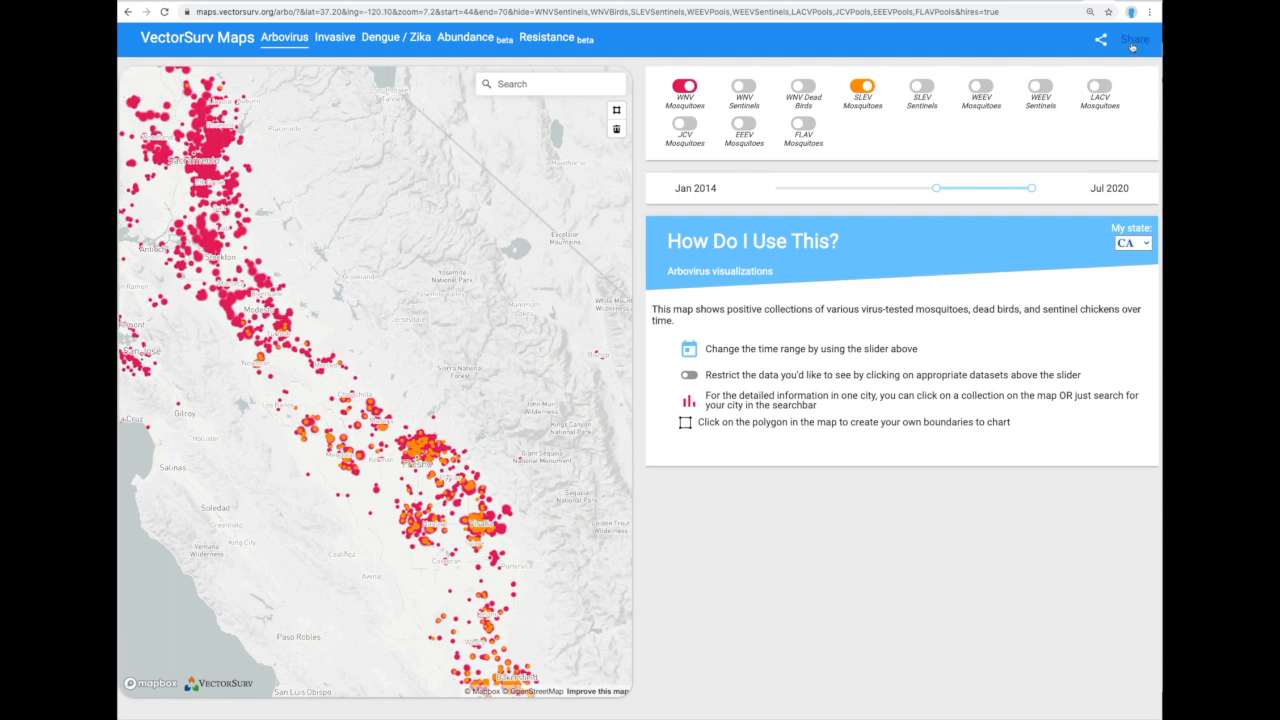
Copy a share link for the configured map.
left_click(1132, 47)
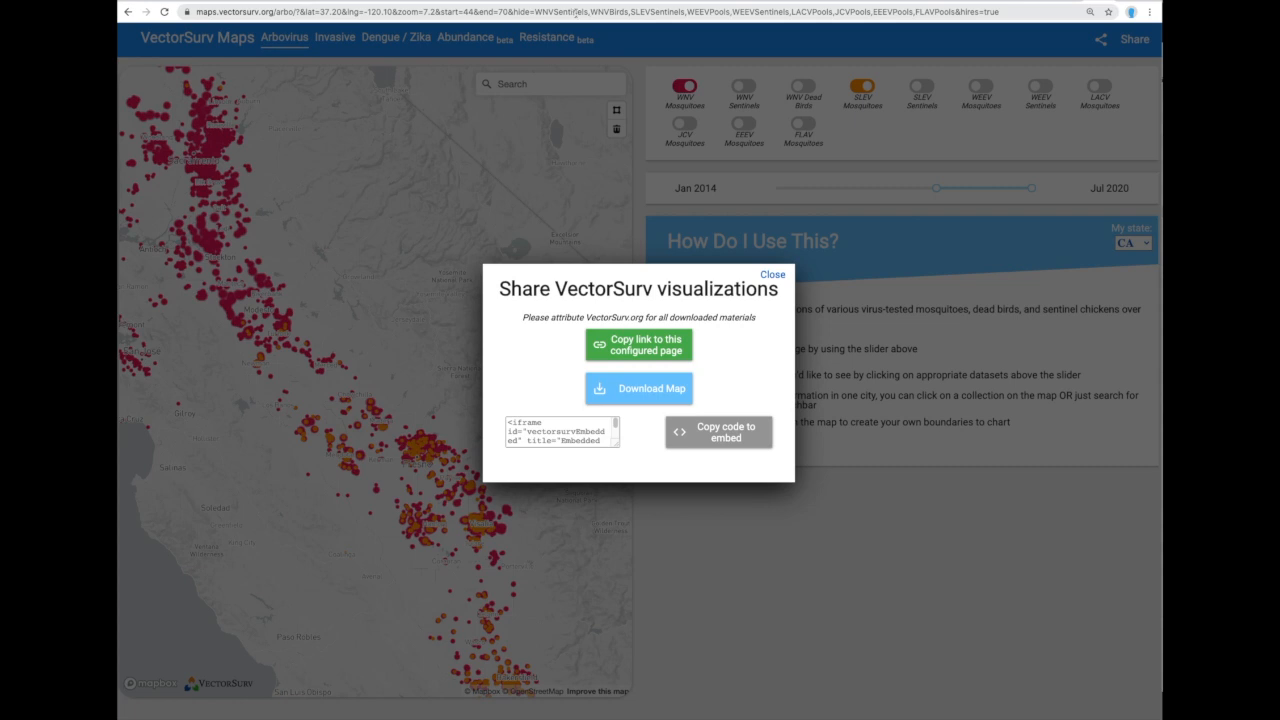
left_click(642, 342)
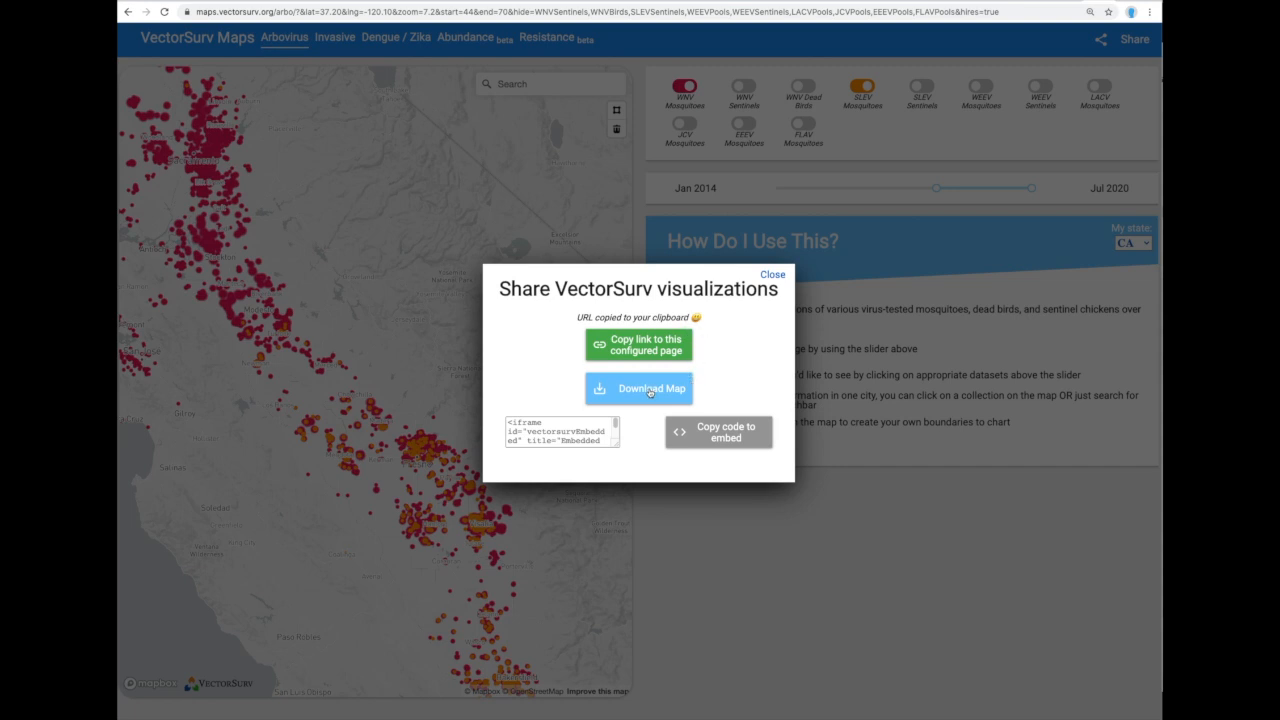
left_click(772, 275)
Show Fresno's detections chart, then view the share dialog's embed code and close it.
left_click(433, 435)
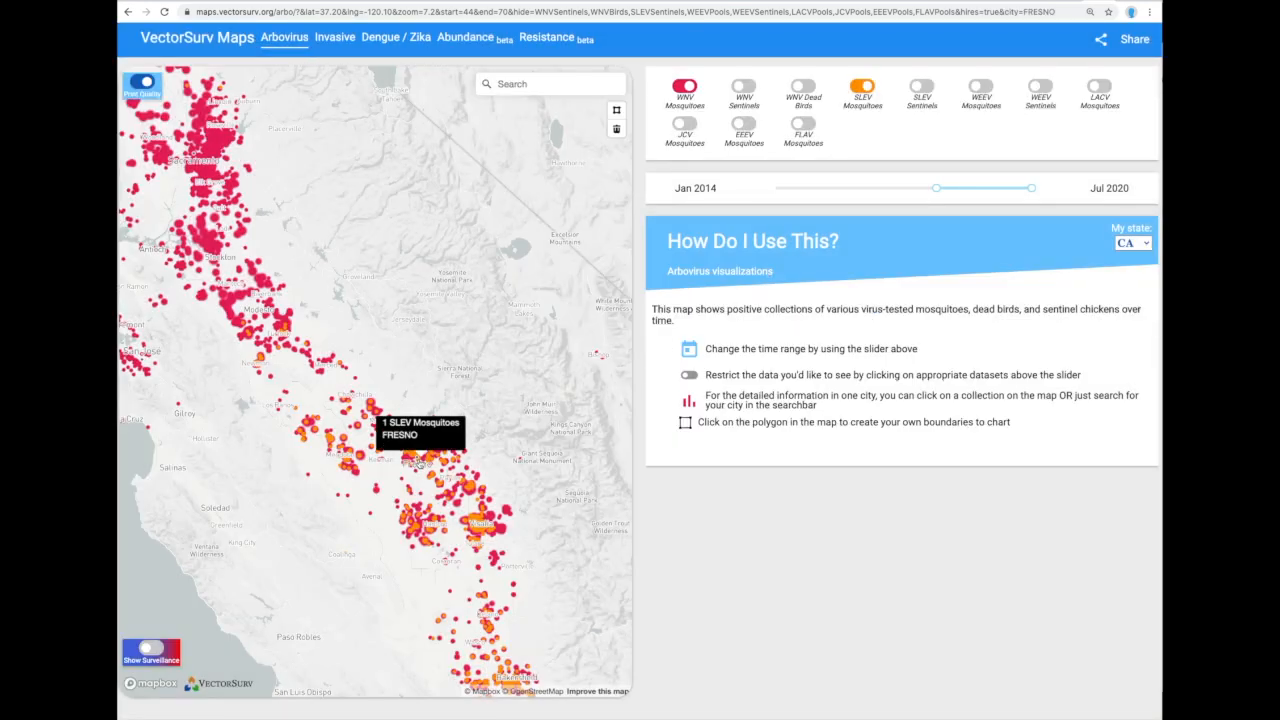
left_click(1127, 45)
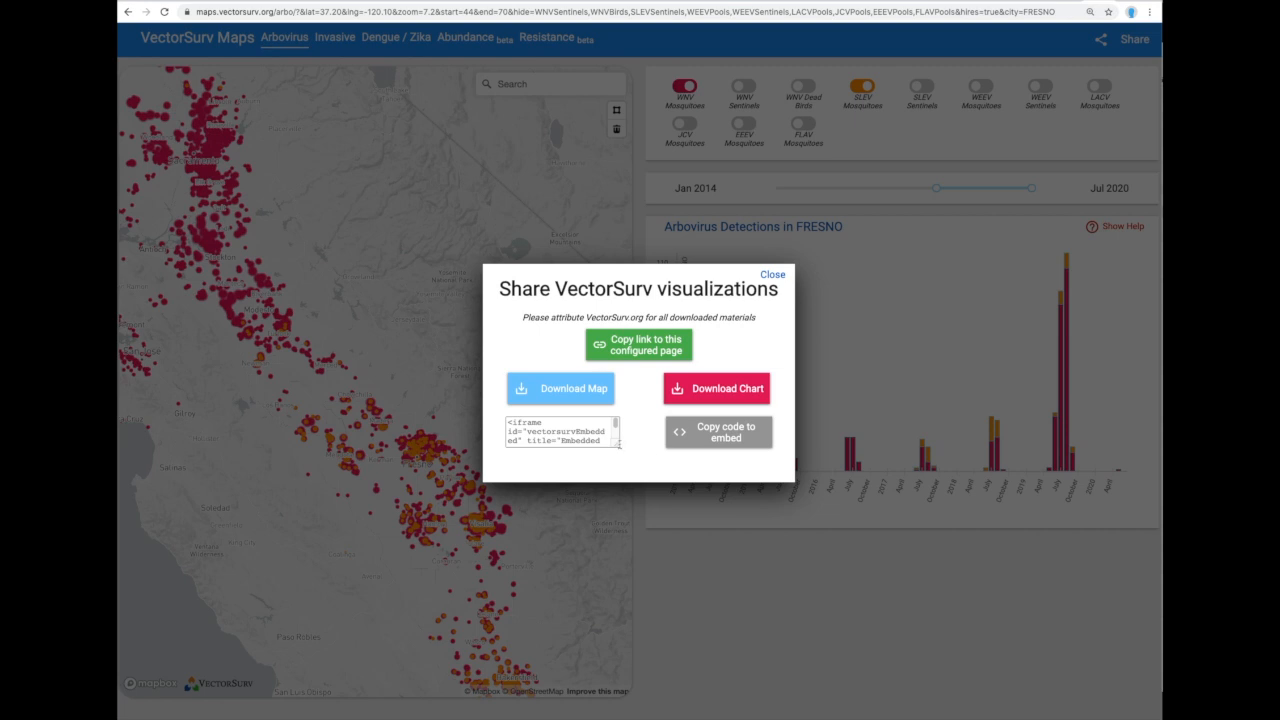
left_click_drag(617, 446, 643, 467)
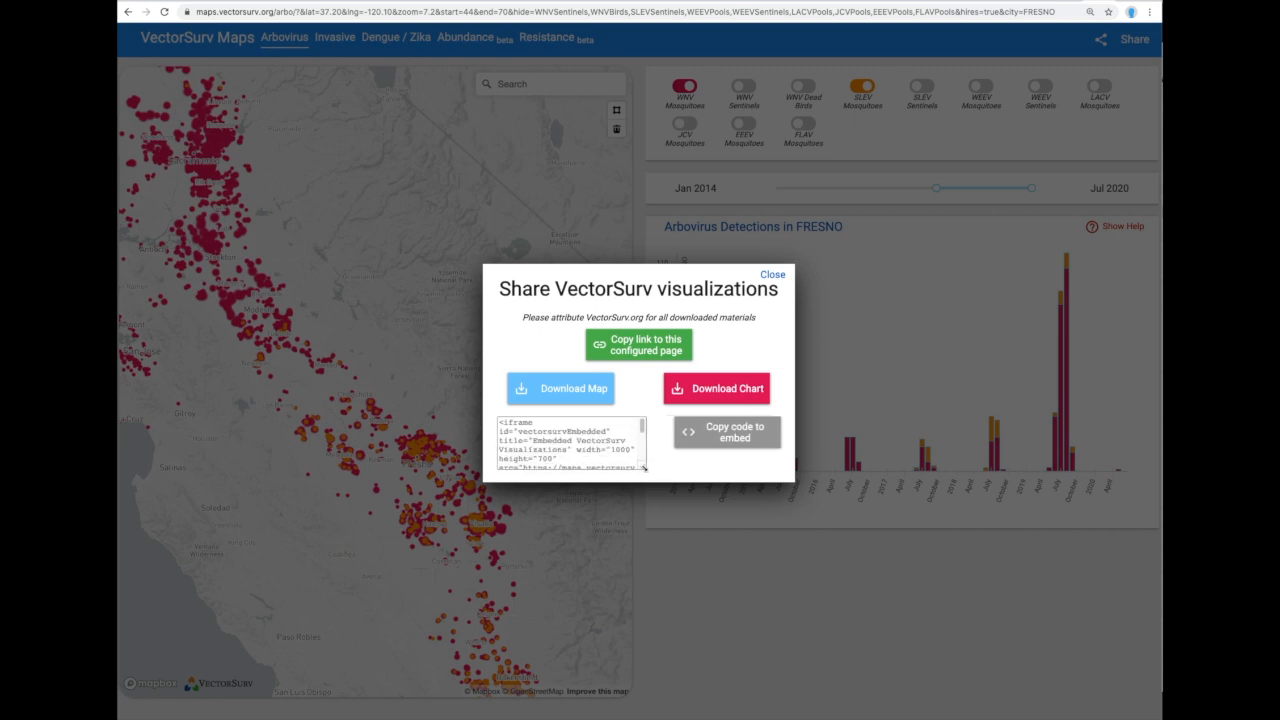
left_click(642, 428)
mouse_move(642, 428)
left_mouse_down()
mouse_move(645, 462)
mouse_move(645, 438)
left_mouse_up()
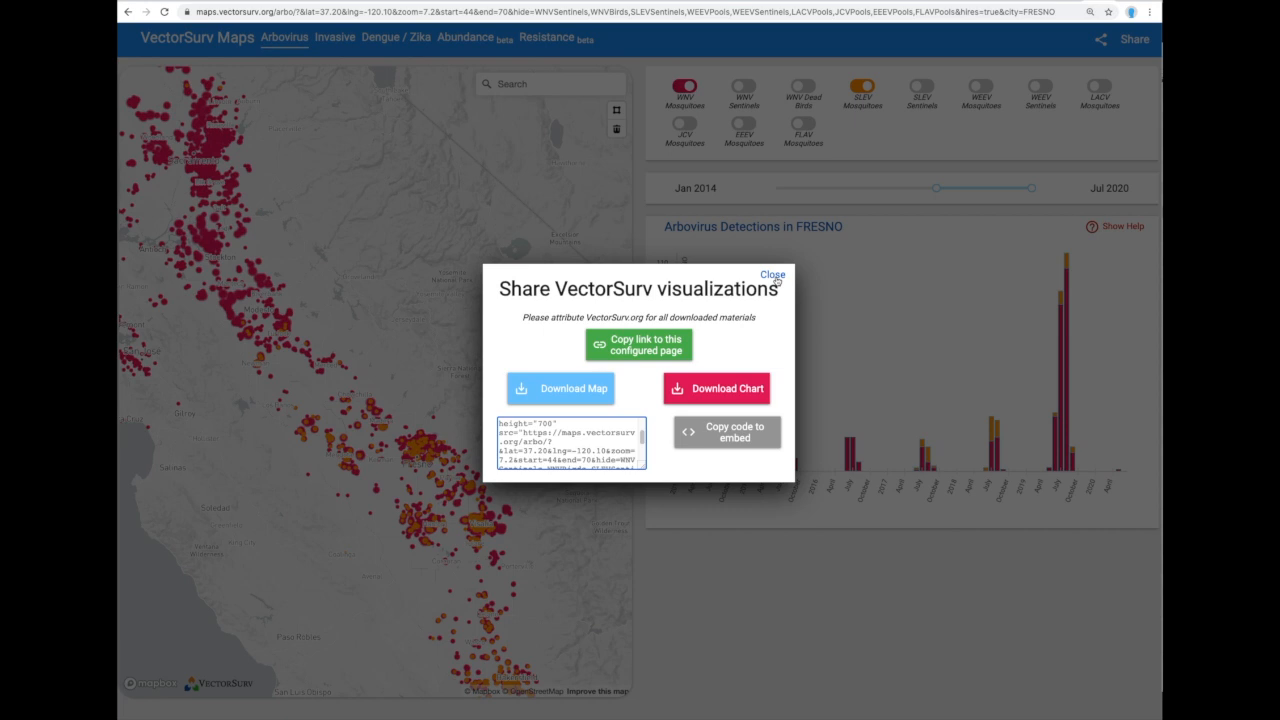
left_click(775, 276)
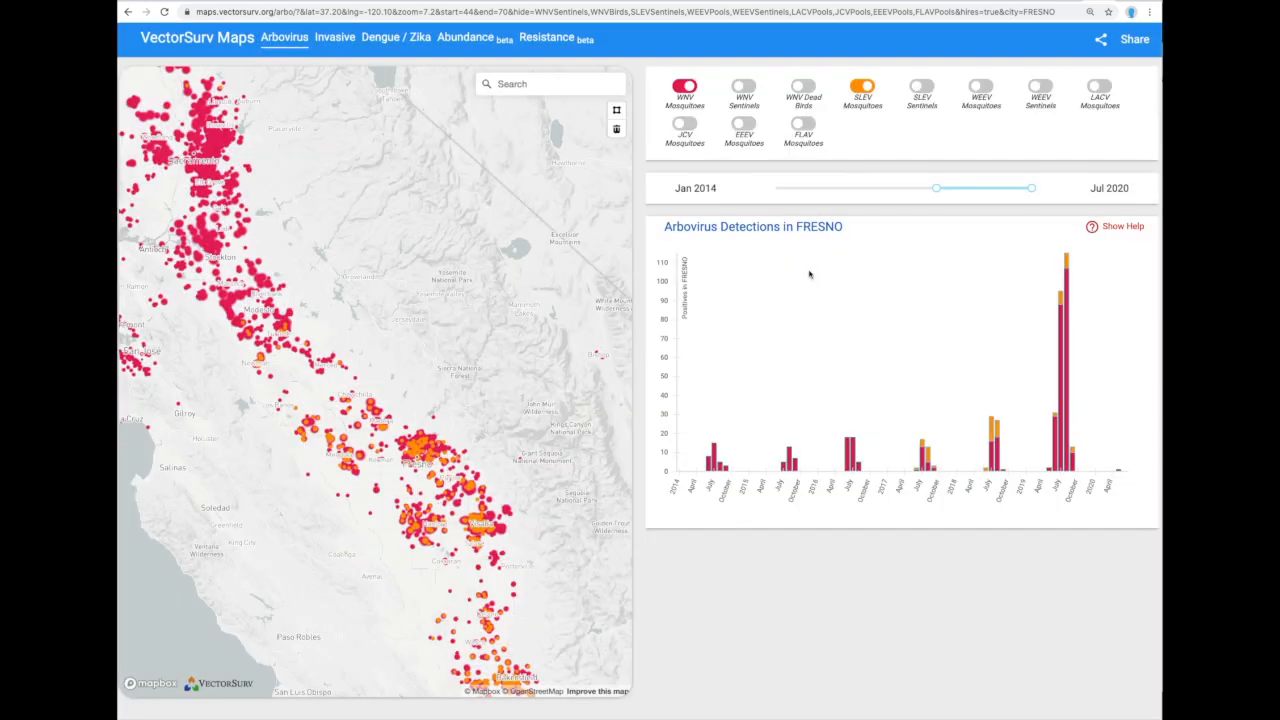
Switch to the Invasive species map and zoom into the Los Angeles area.
left_click(335, 38)
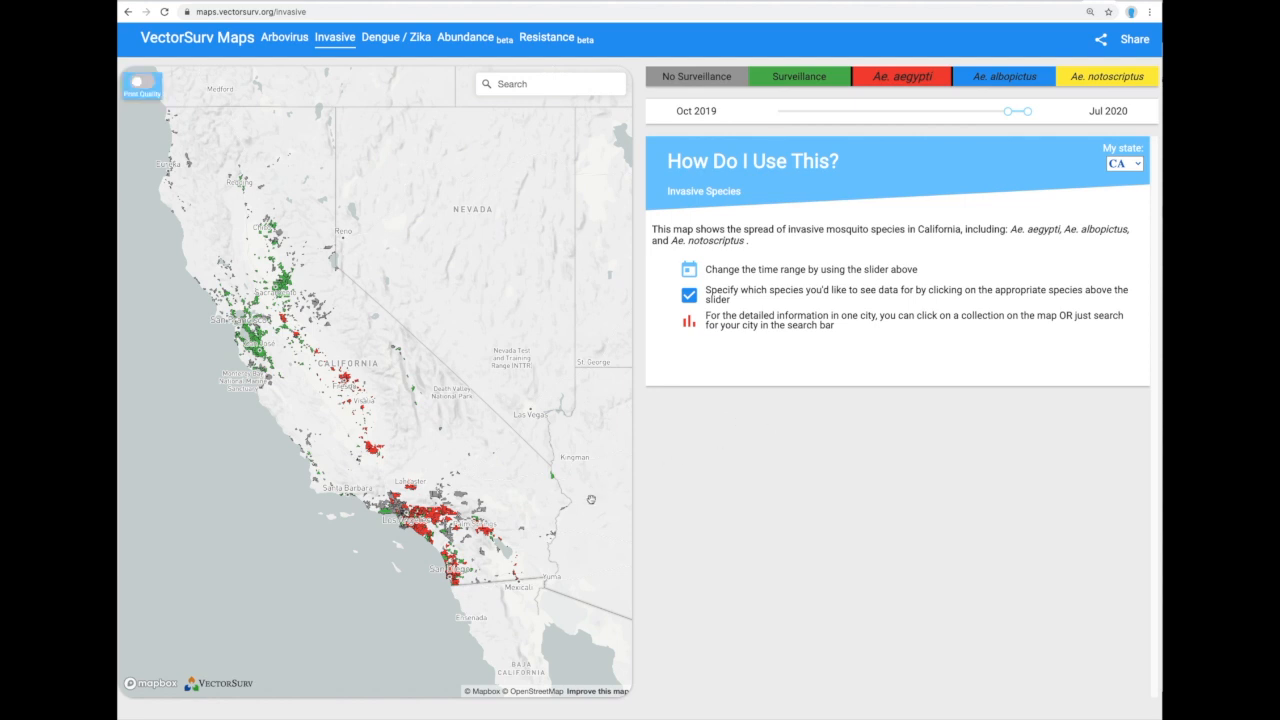
scroll(487, 516, "up", 3)
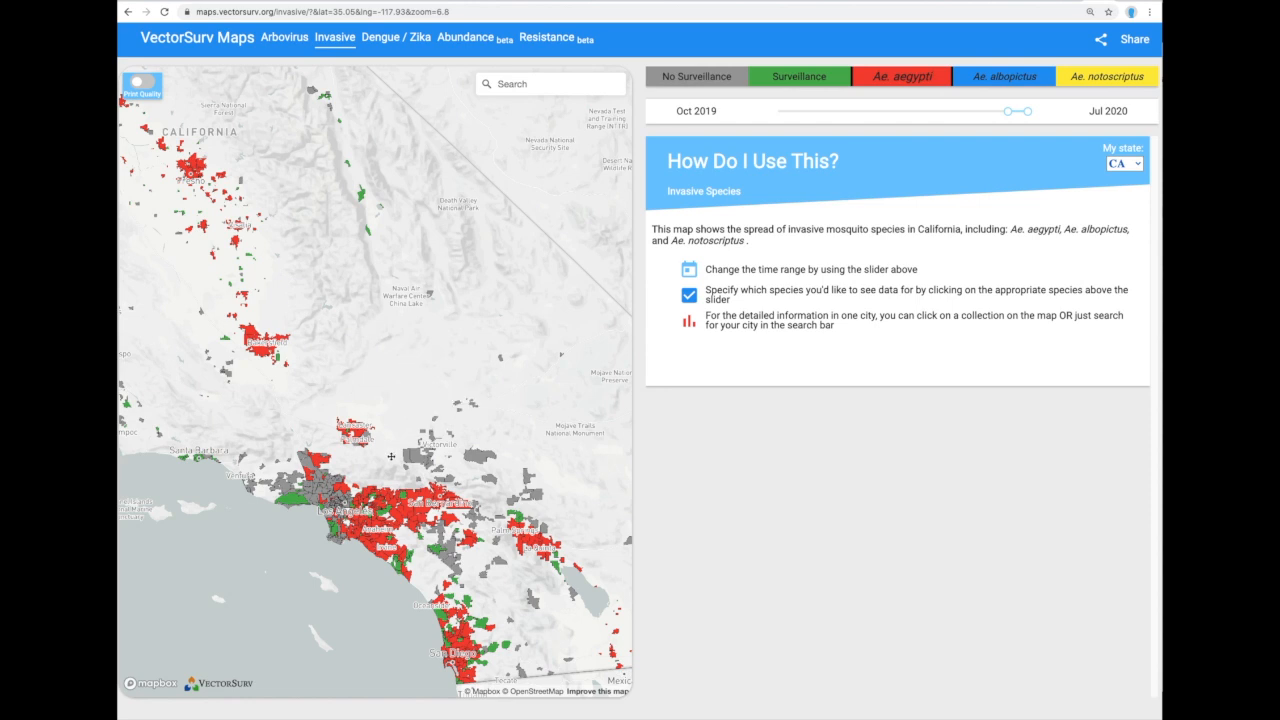
mouse_move(391, 457)
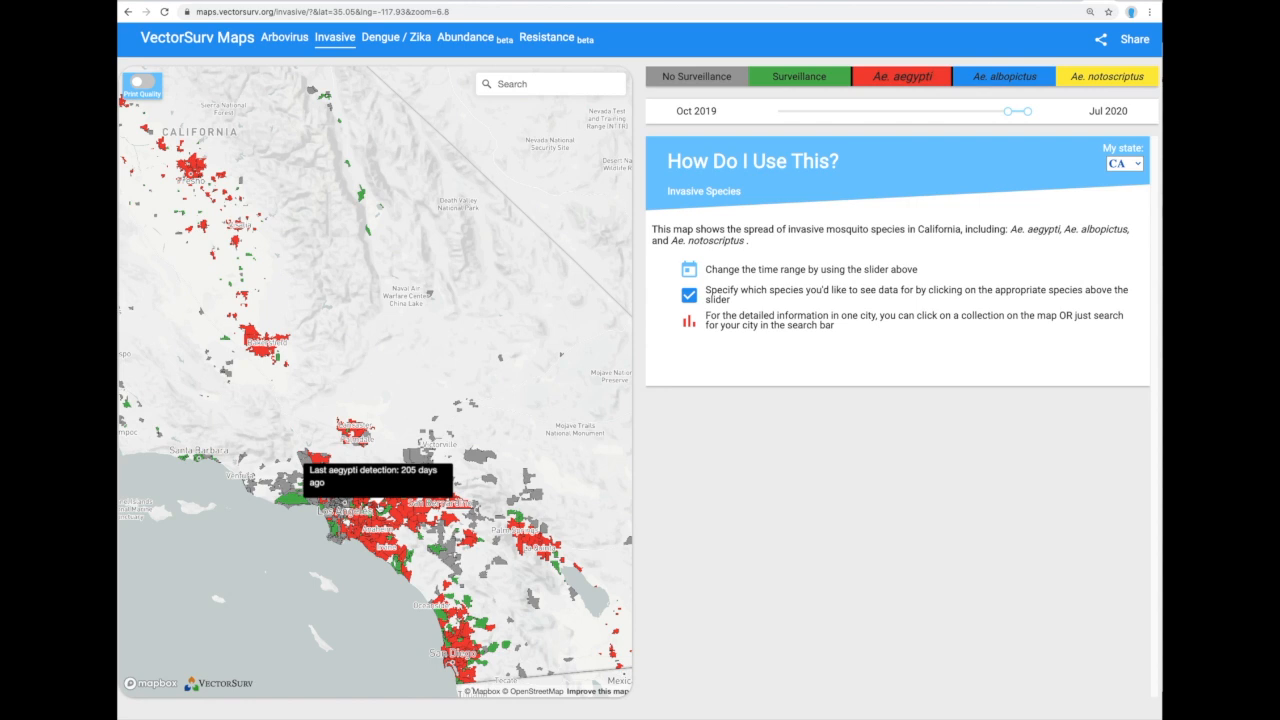
Chart West Covina's invasive mosquito collections from Jul 2018 to Jul 2020 and zoom out.
left_click(378, 498)
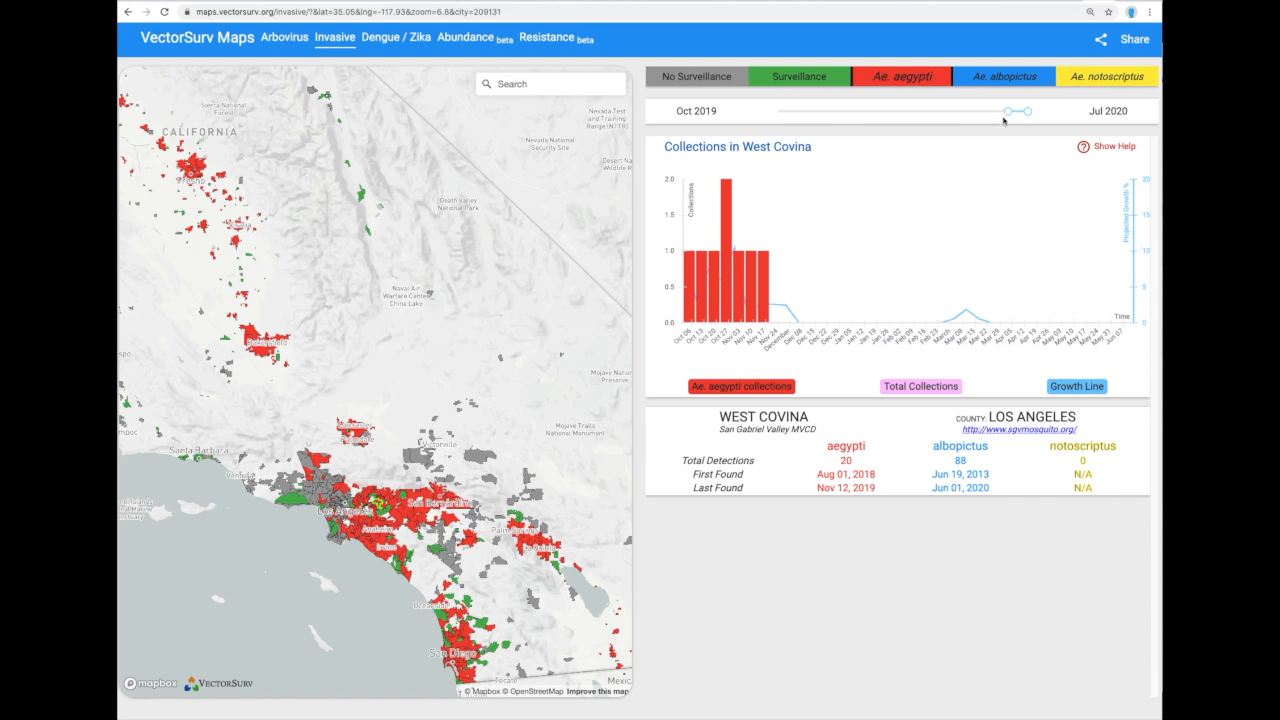
left_click_drag(1008, 111, 973, 111)
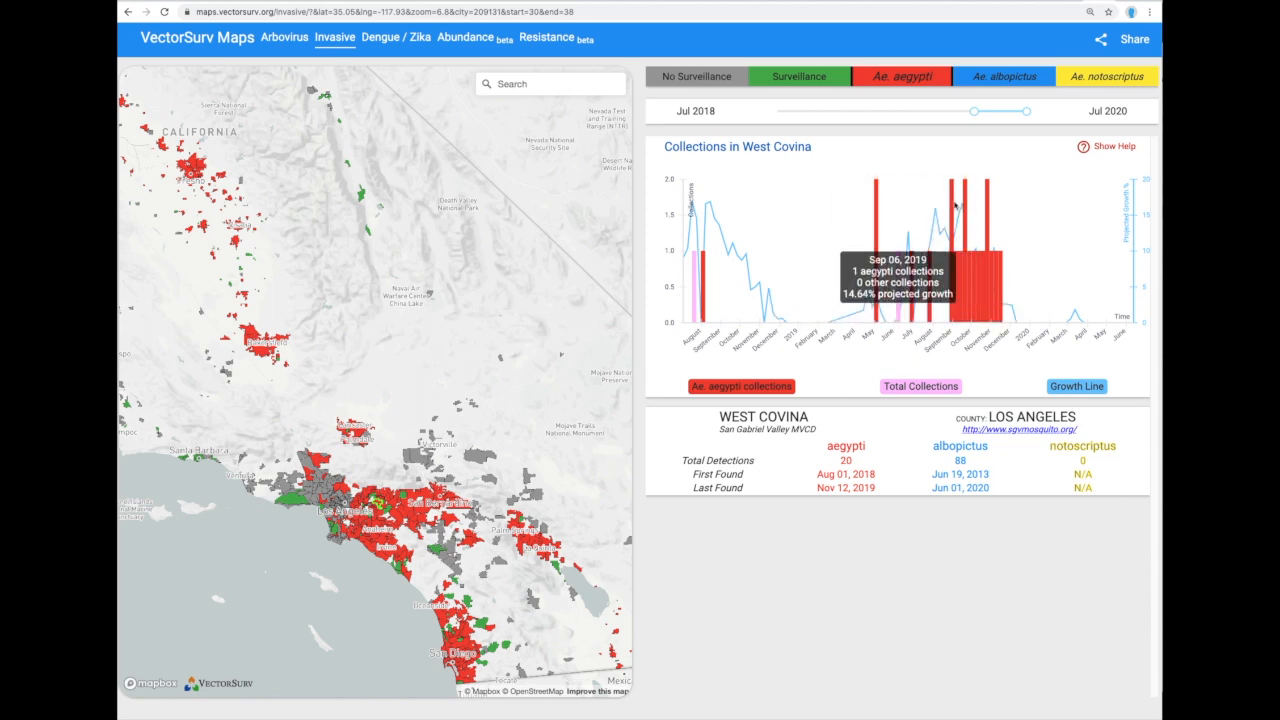
scroll(426, 401, "down", 3)
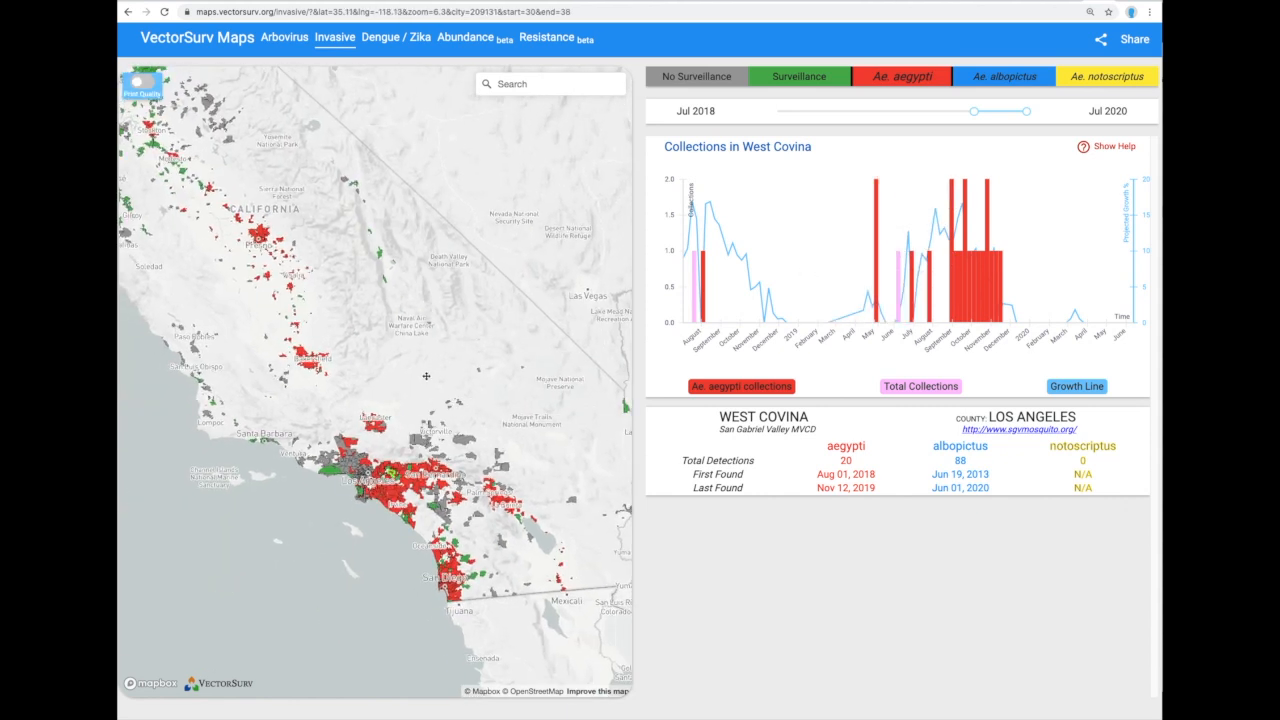
scroll(424, 375, "down", 3)
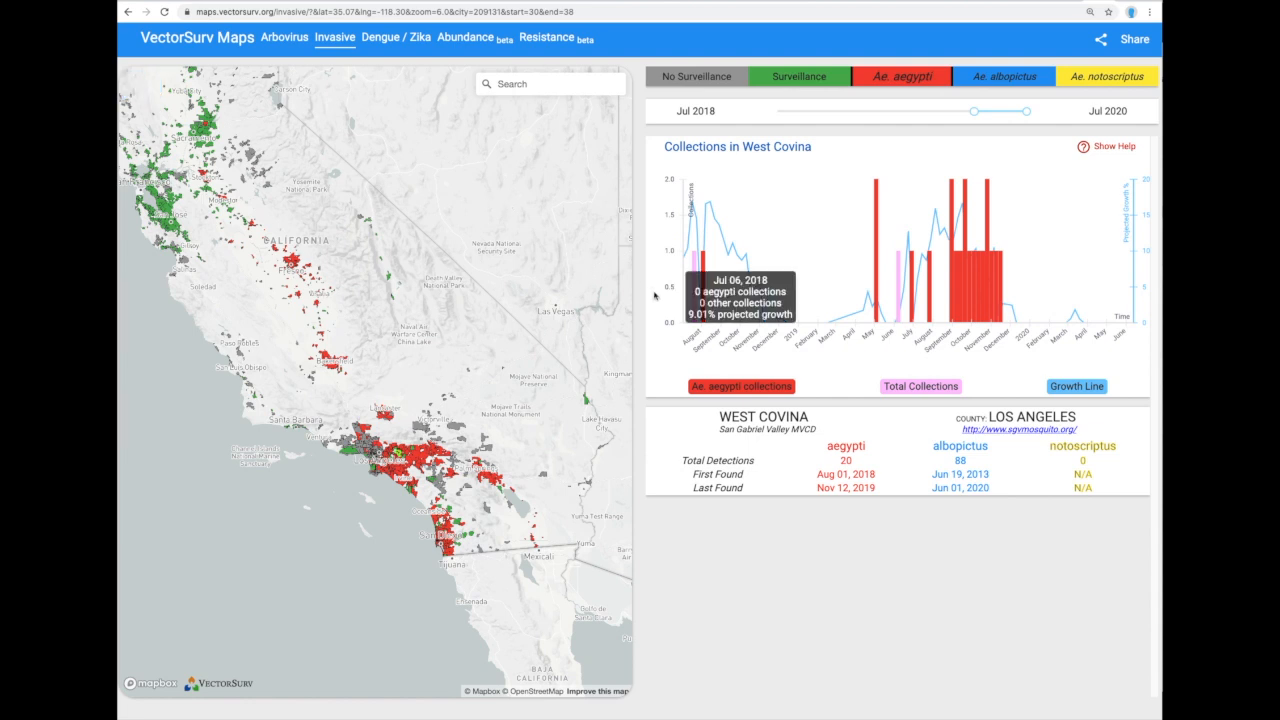
Set the date range to Jan 2011–Jul 2020, briefly trying an end date of Jan 2014.
left_click_drag(973, 112, 774, 110)
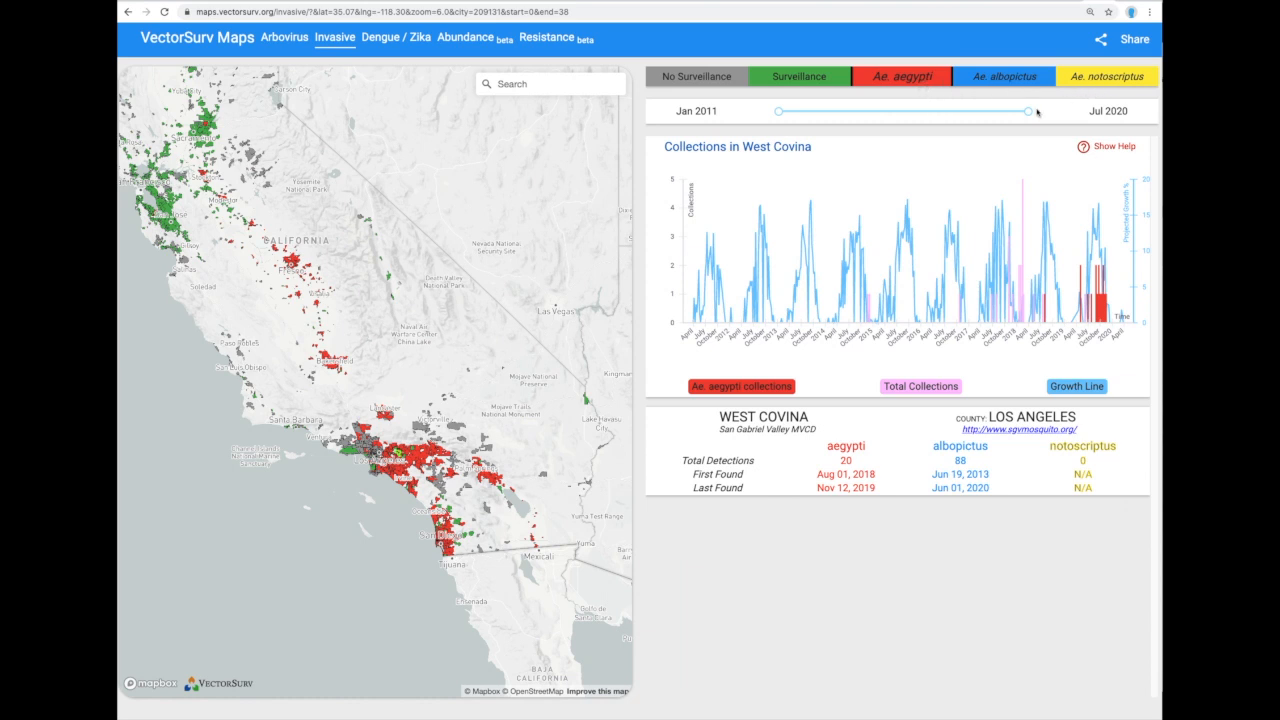
mouse_move(1030, 110)
left_click_drag(1030, 110, 856, 111)
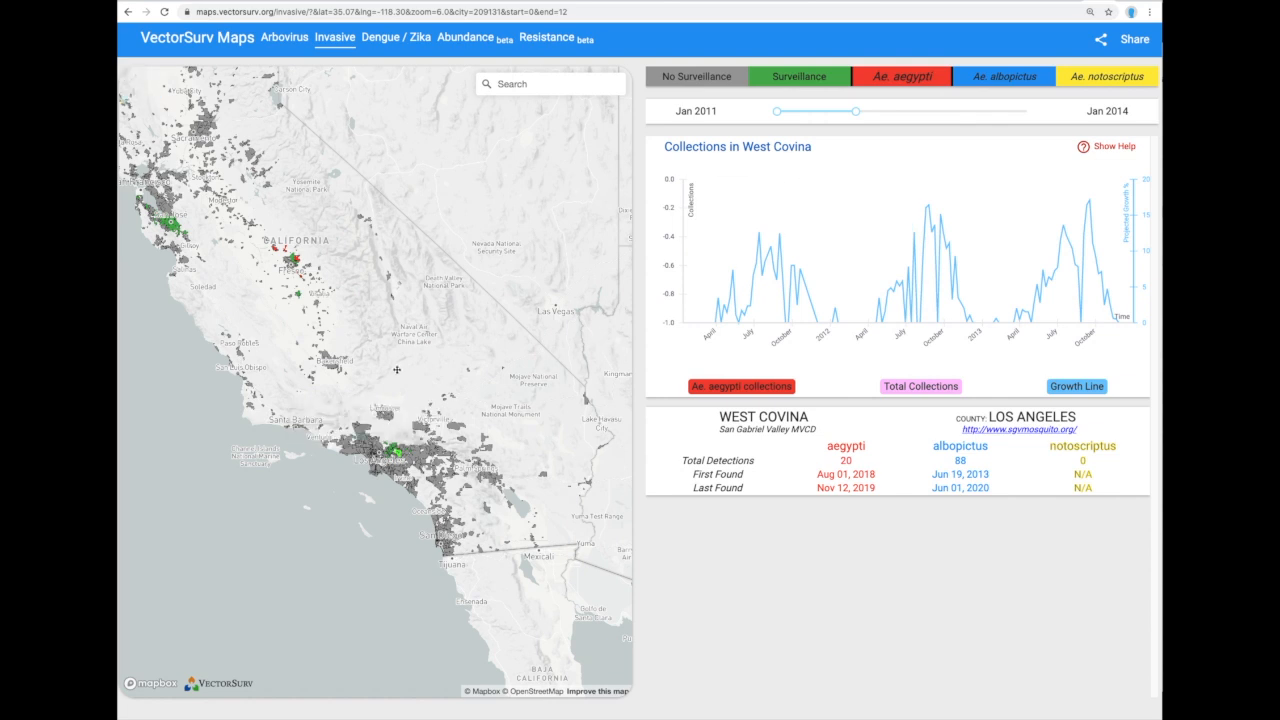
scroll(393, 370, "up", 2)
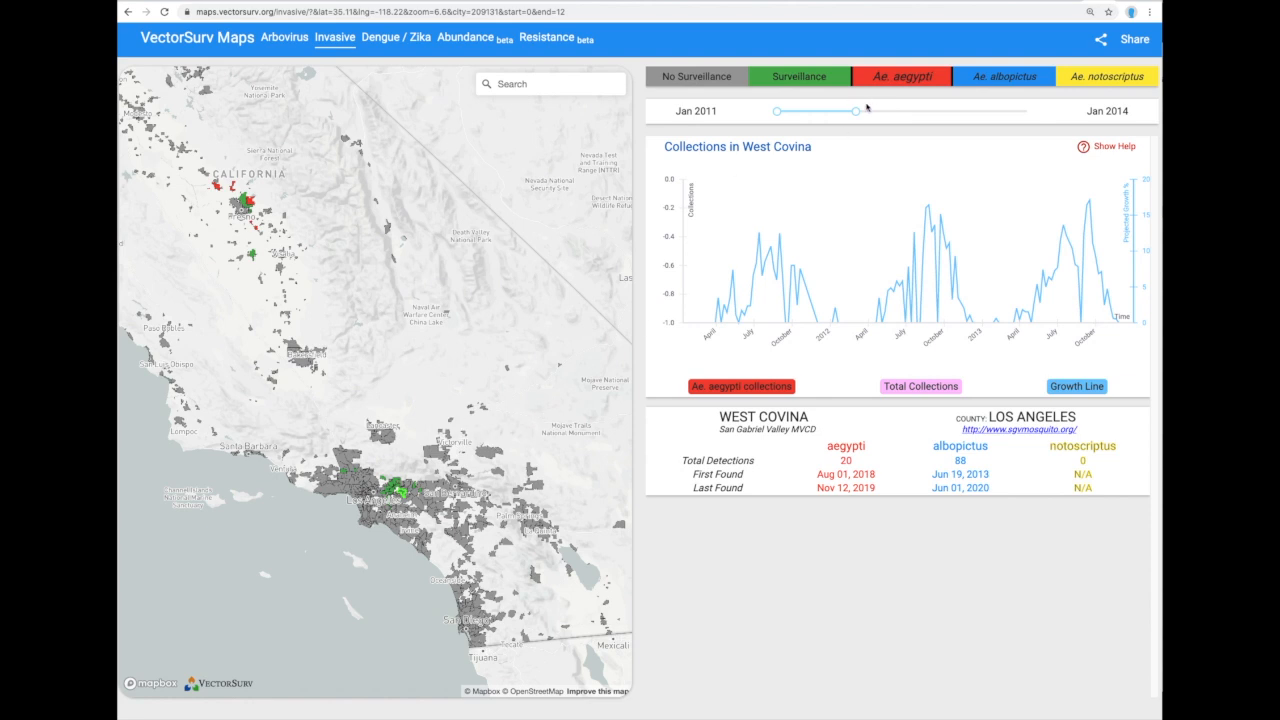
left_click_drag(856, 111, 1026, 112)
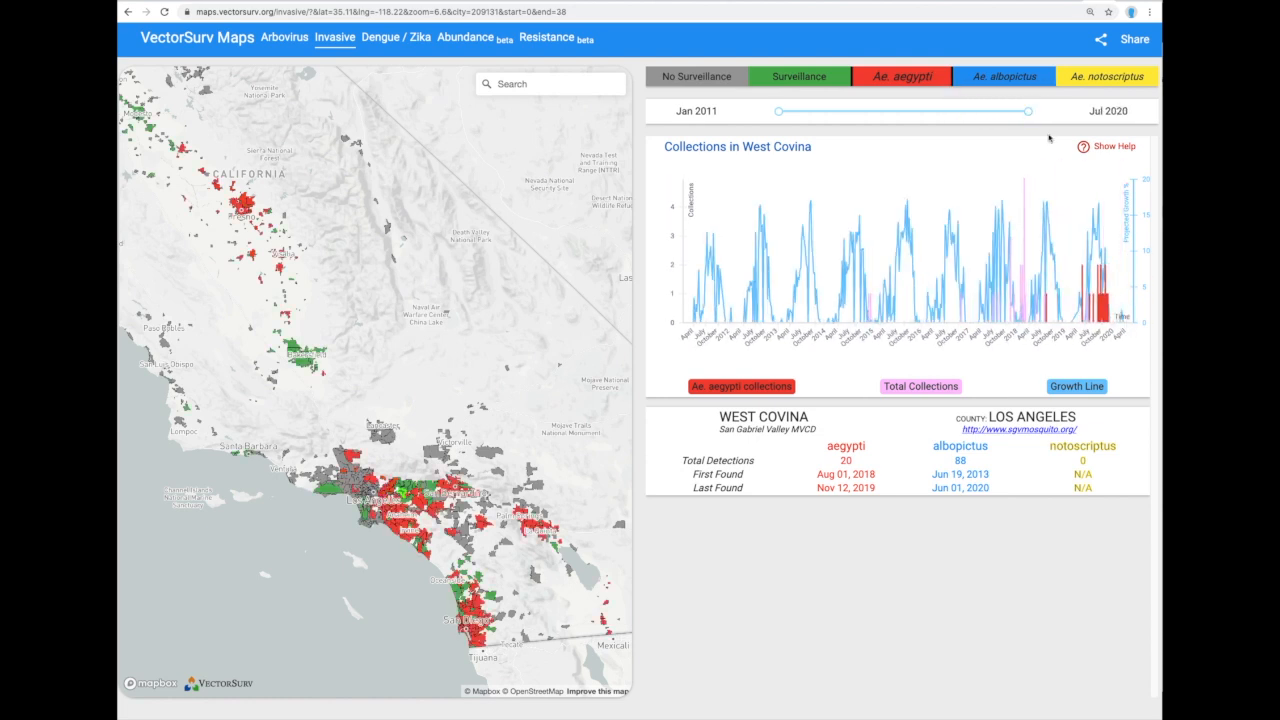
Show Ae. albopictus, zoom over Los Angeles, then switch to Ae. notoscriptus detections.
left_click(1007, 80)
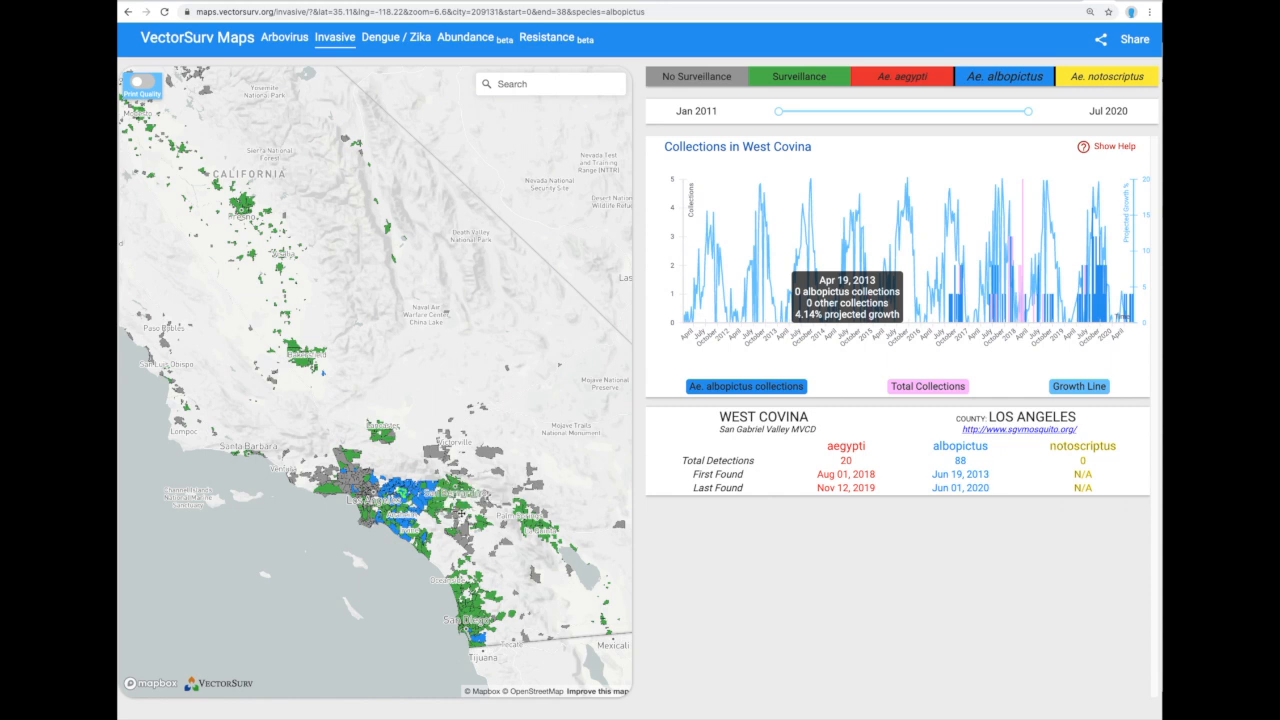
scroll(462, 510, "up", 1)
scroll(460, 511, "up", 2)
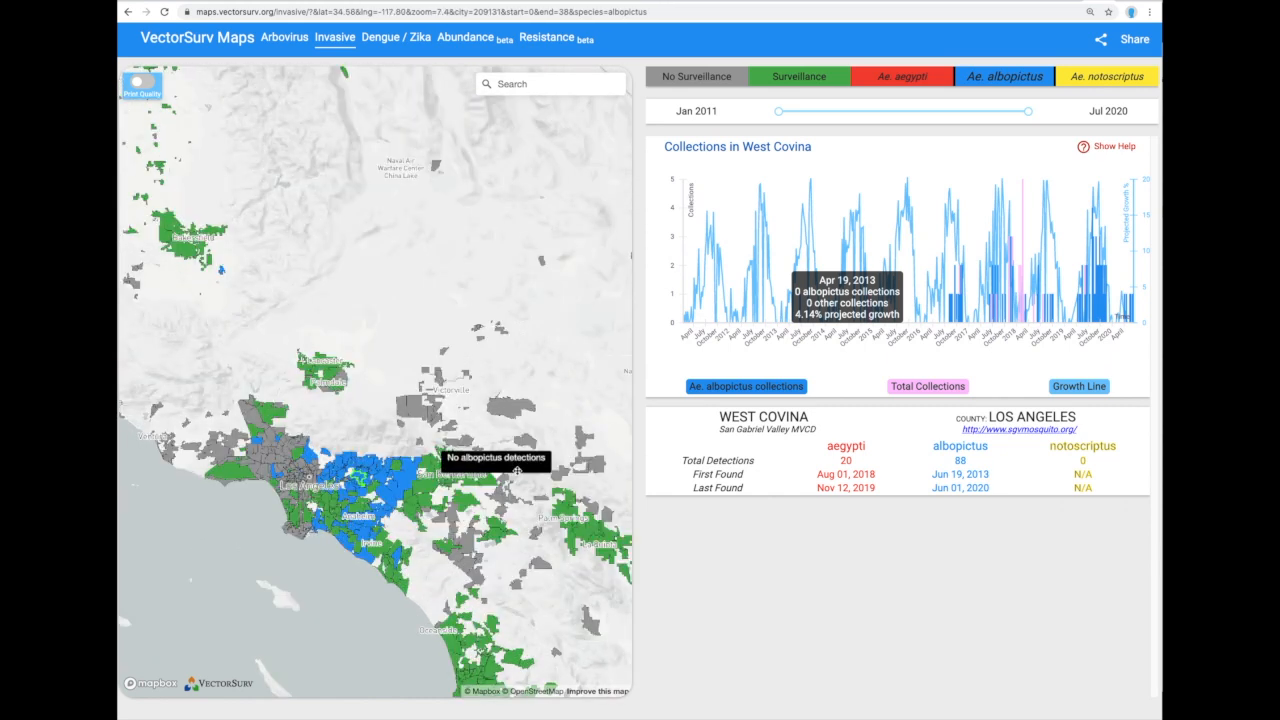
left_click_drag(520, 468, 508, 383)
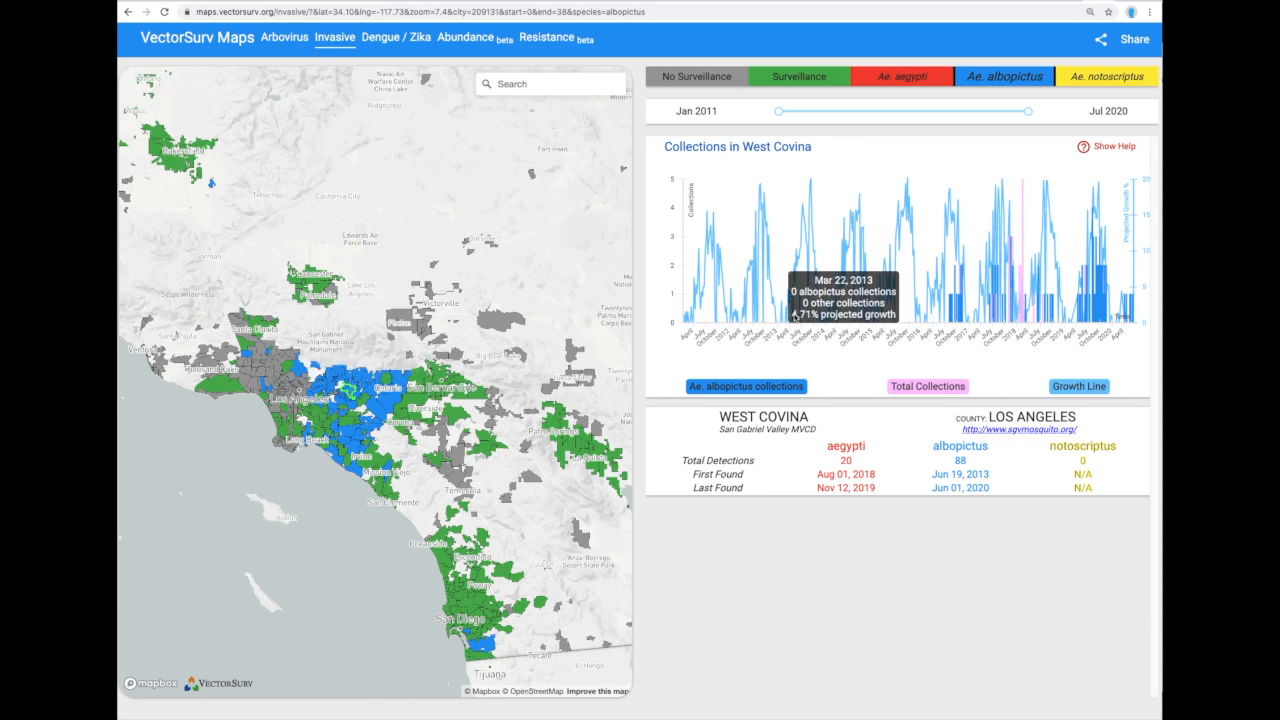
left_click(1093, 73)
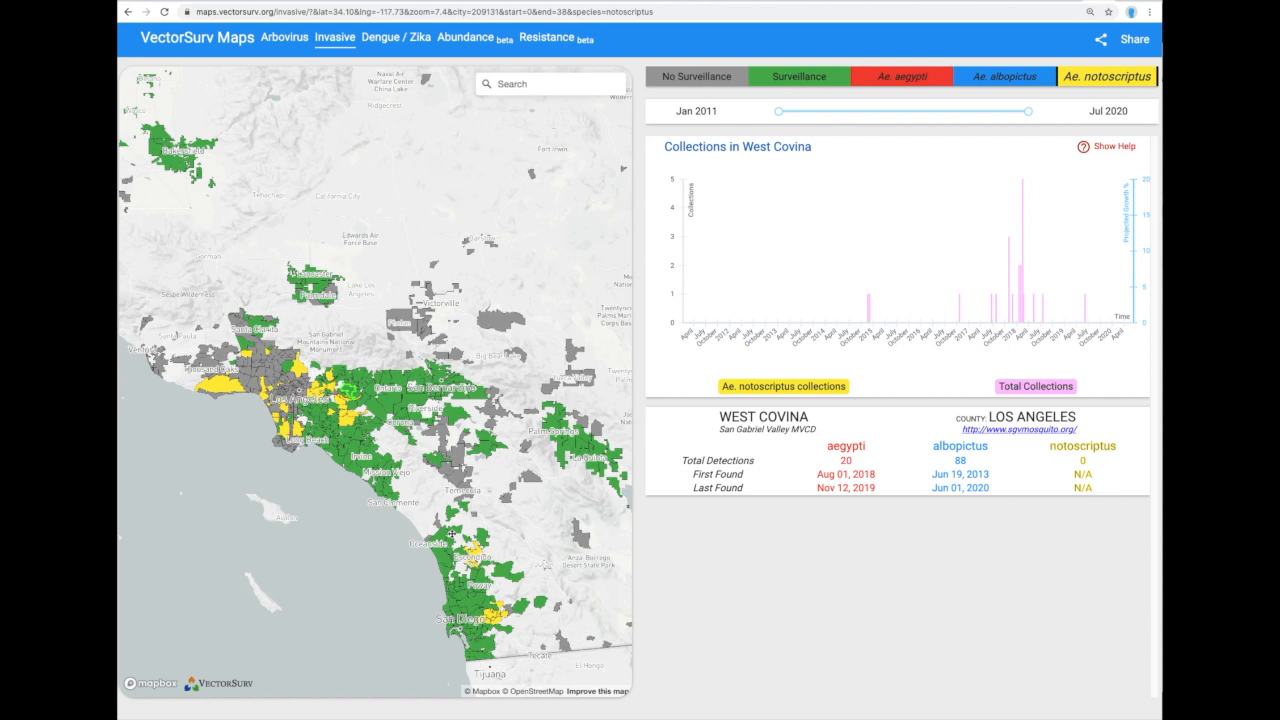
Zoom the map out and visit sgvmosquito.org from the West Covina details panel.
scroll(451, 534, "down", 3)
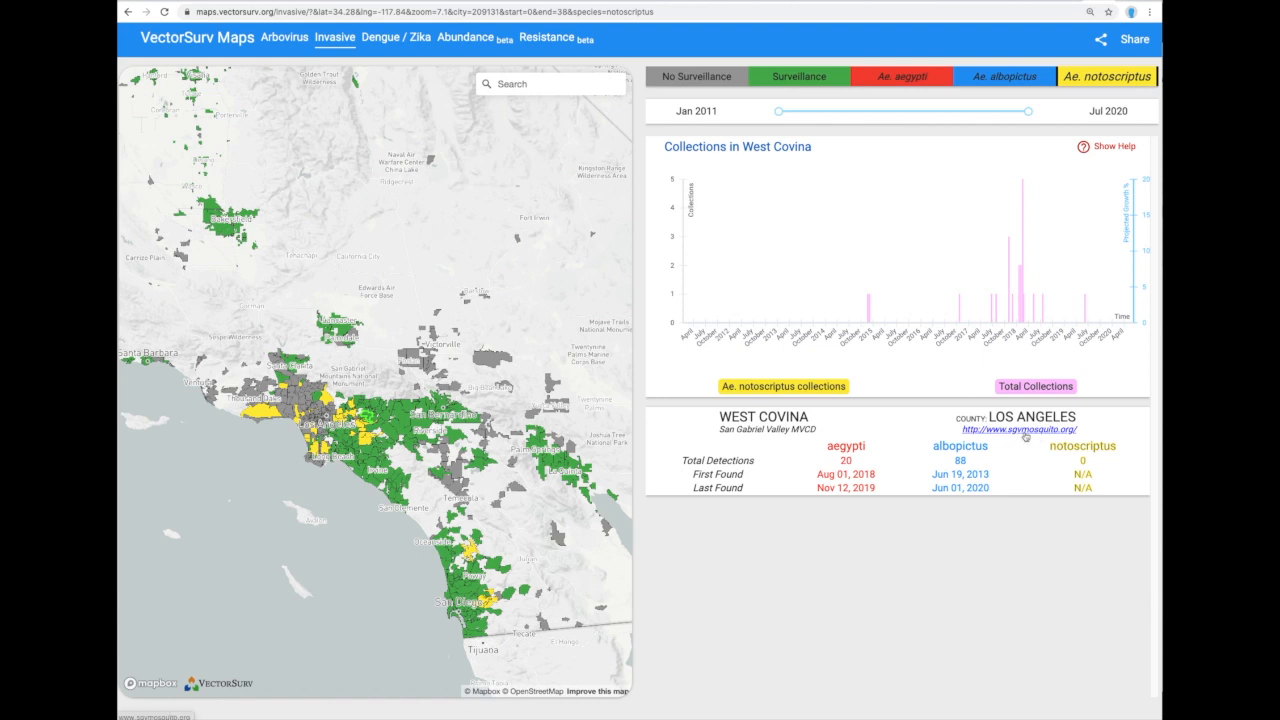
left_click(1025, 436)
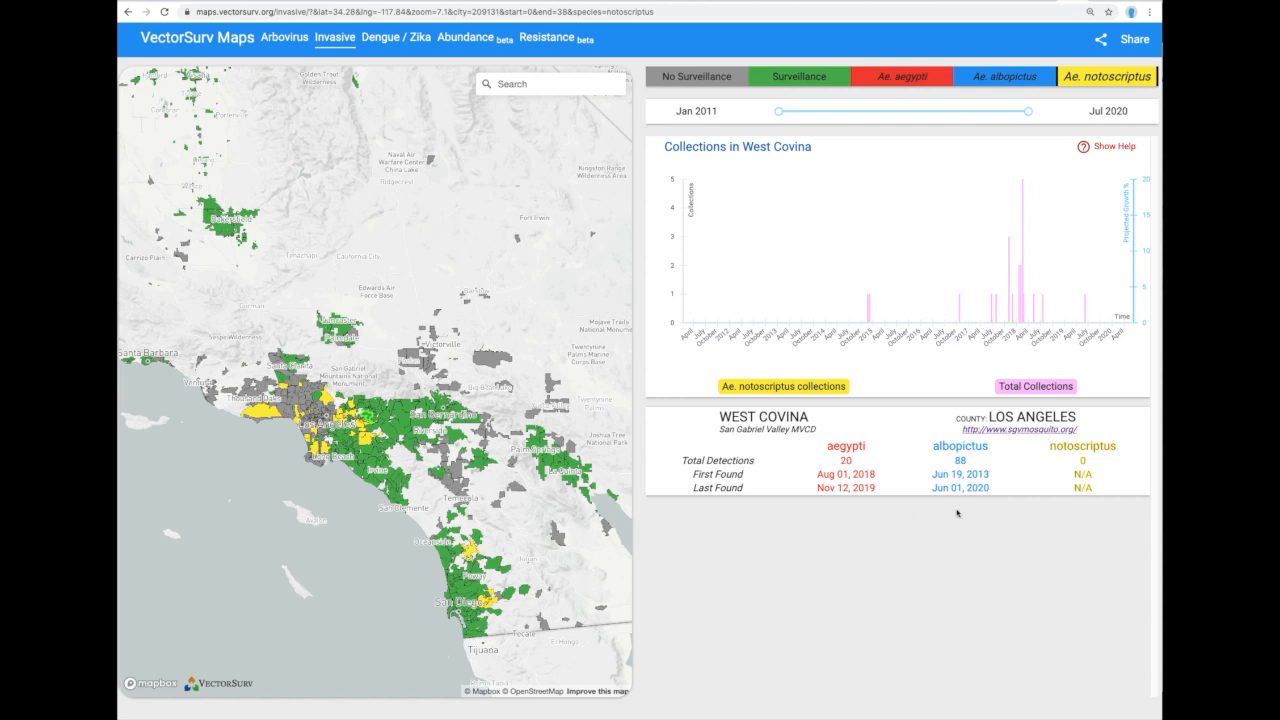
Show the Dengue / Zika risk map for southern California for the week of Jun 21, 2019.
left_click(389, 42)
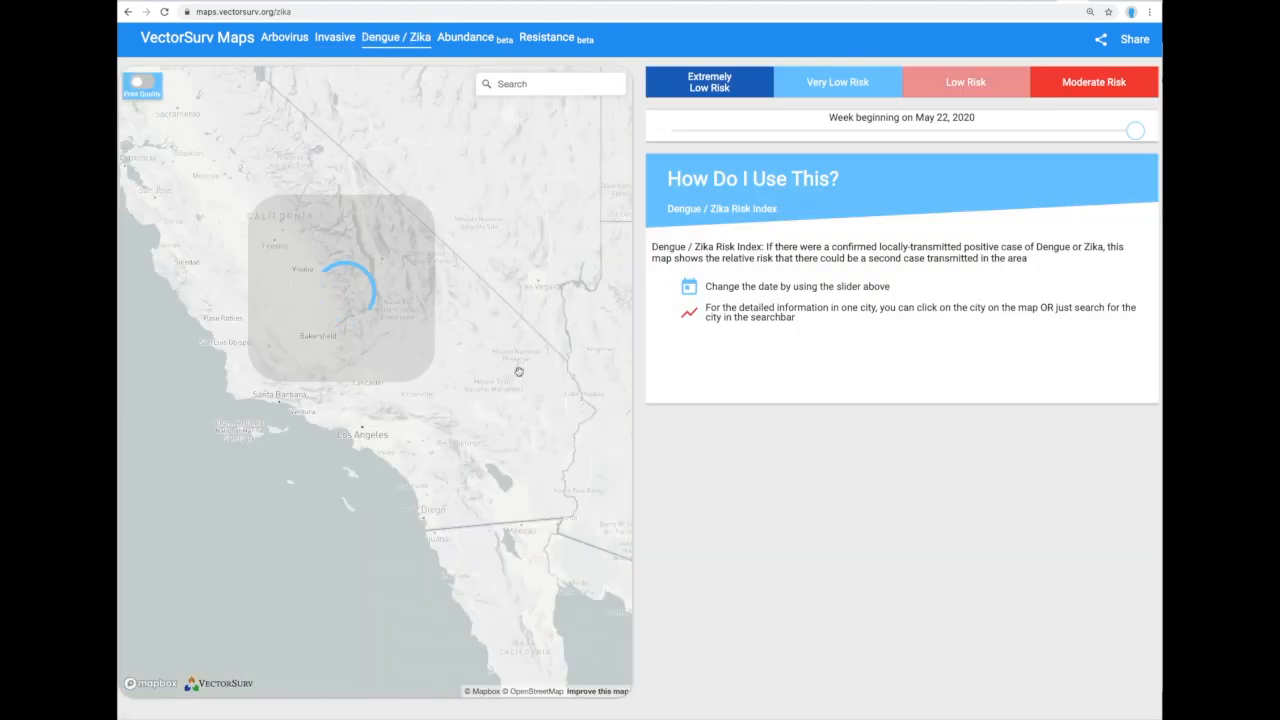
scroll(410, 446, "up", 5)
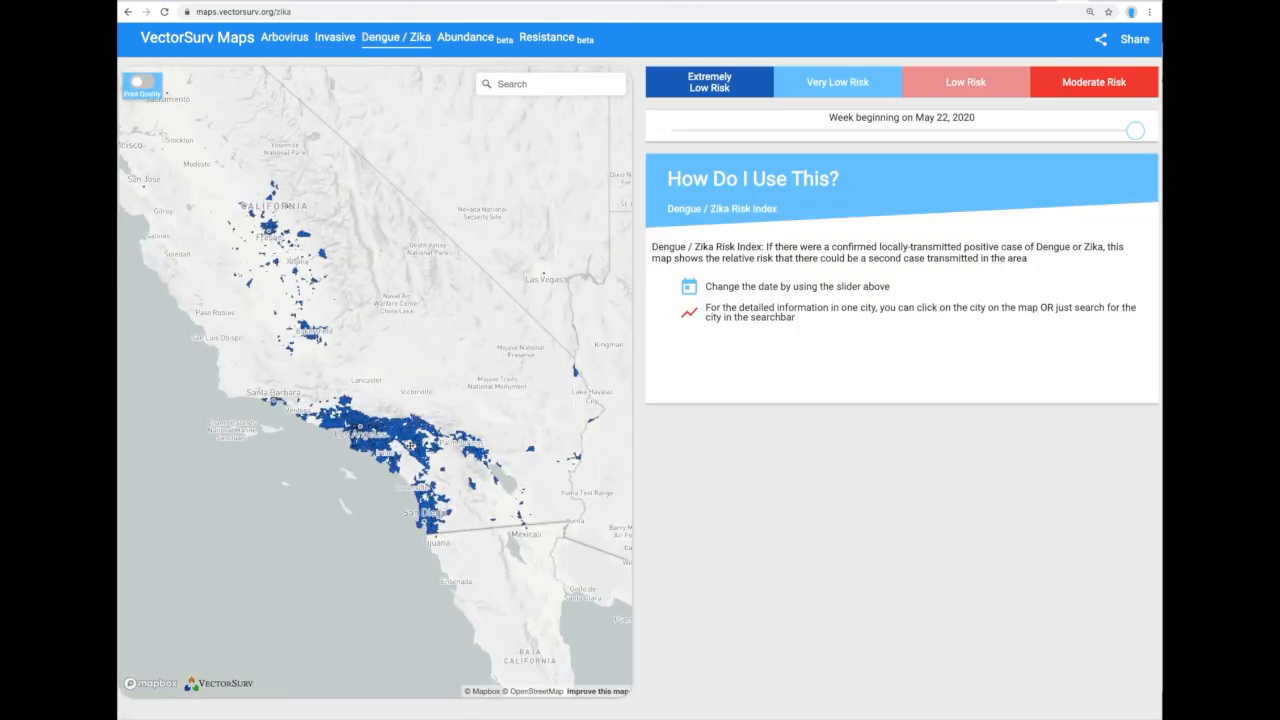
scroll(410, 446, "down", 1)
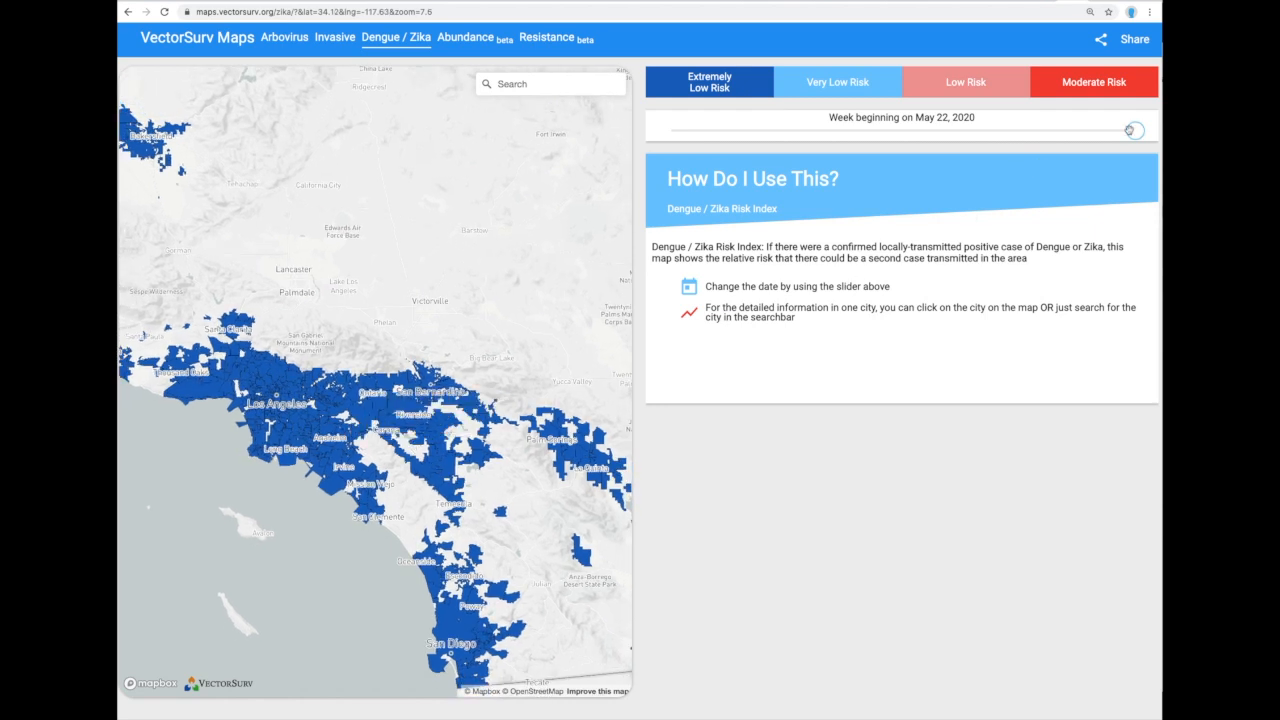
left_click_drag(1135, 130, 1005, 130)
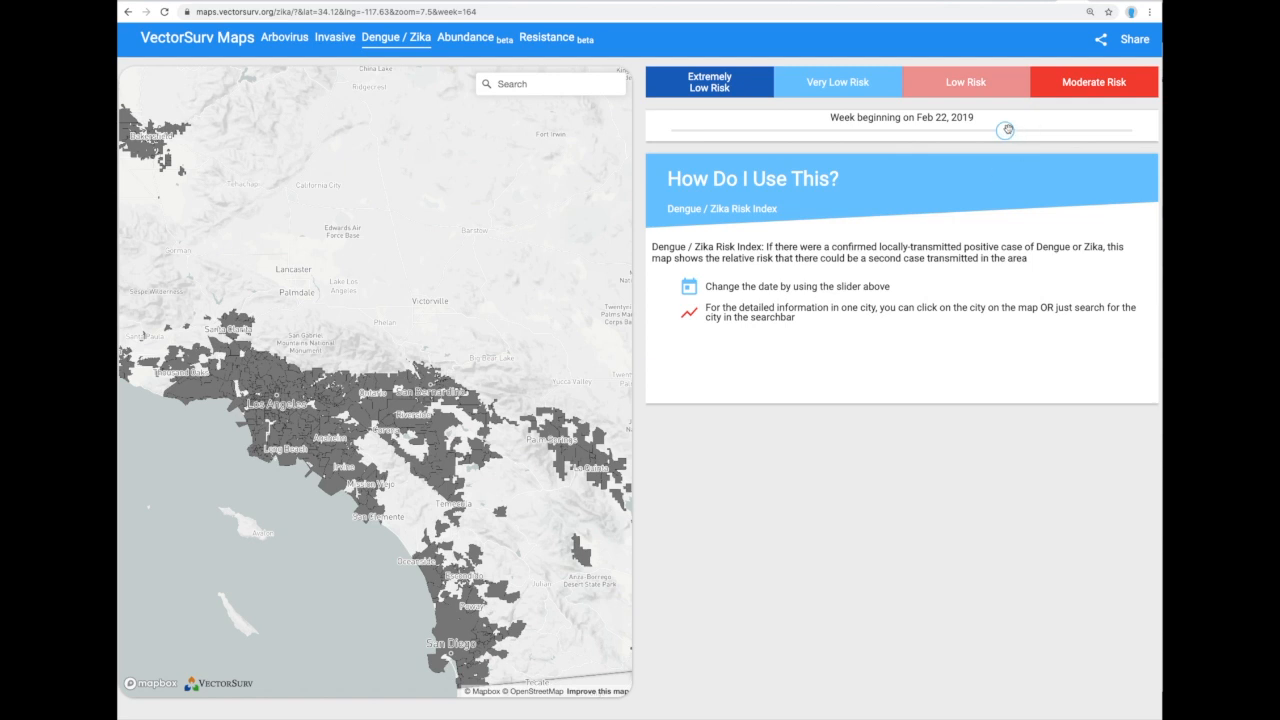
left_click_drag(1005, 130, 1030, 133)
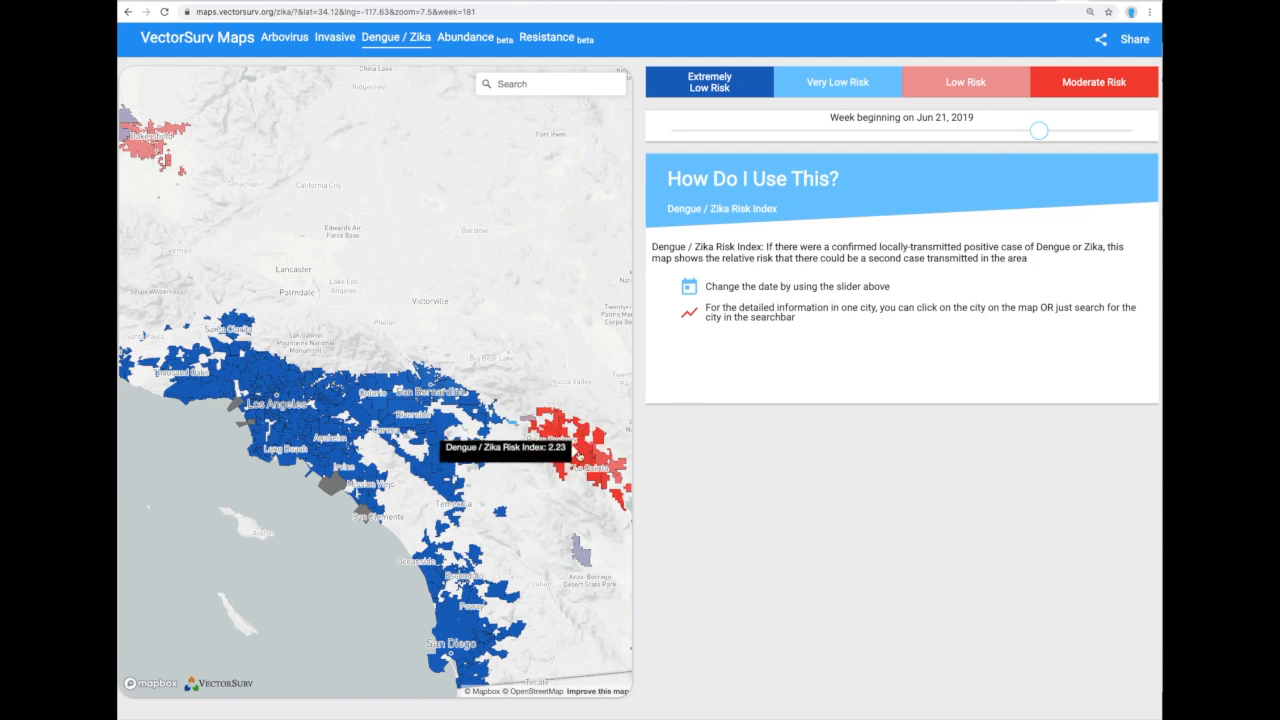
Open Palm Desert's risk chart, showing a 2.23 risk index and 30-40C temperatures.
left_click(576, 460)
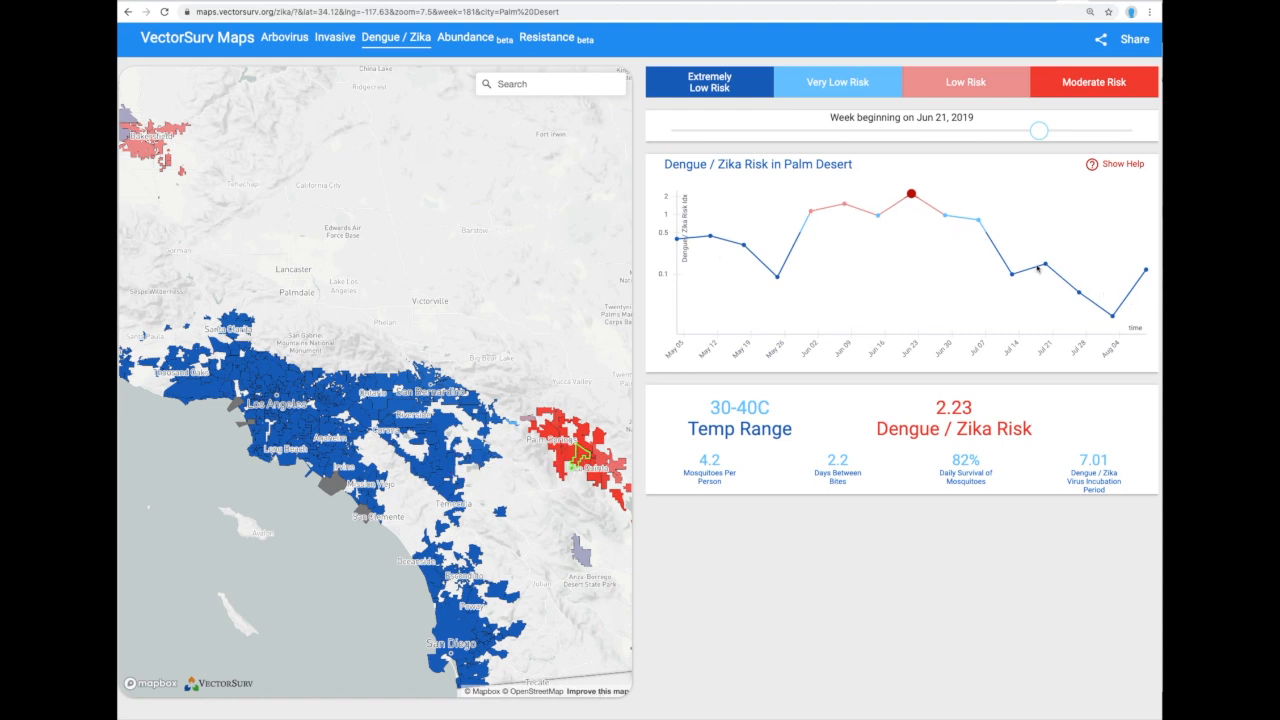
mouse_move(911, 195)
mouse_move(583, 459)
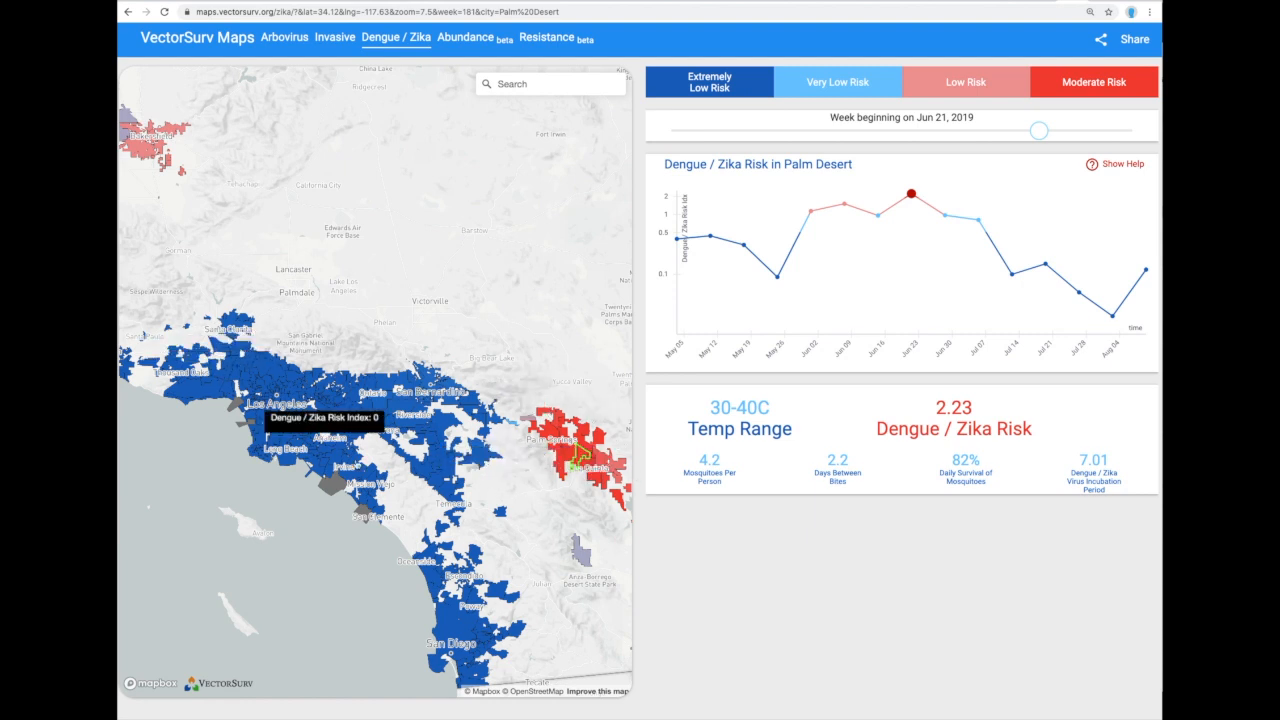
Pan to Bakersfield, open its risk chart, and move the week to Aug 02, 2019.
left_click_drag(268, 257, 469, 455)
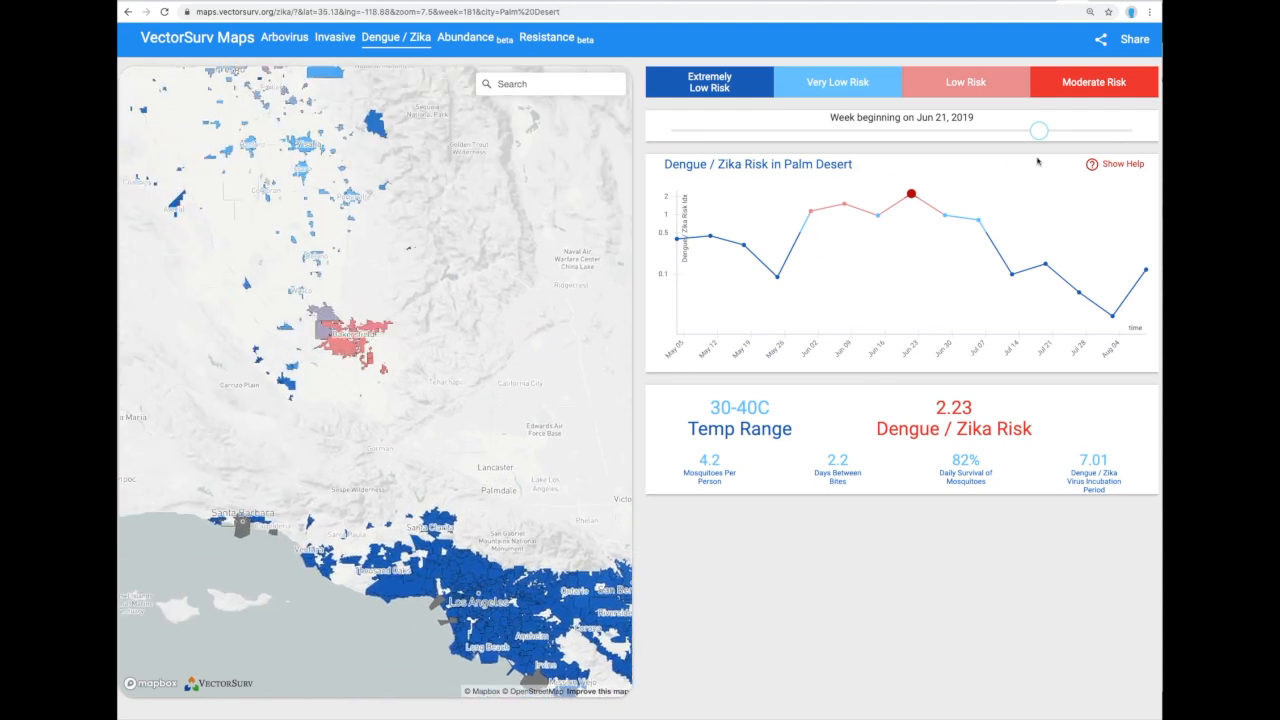
mouse_move(1038, 132)
left_mouse_down()
mouse_move(1024, 132)
mouse_move(1035, 133)
left_mouse_up()
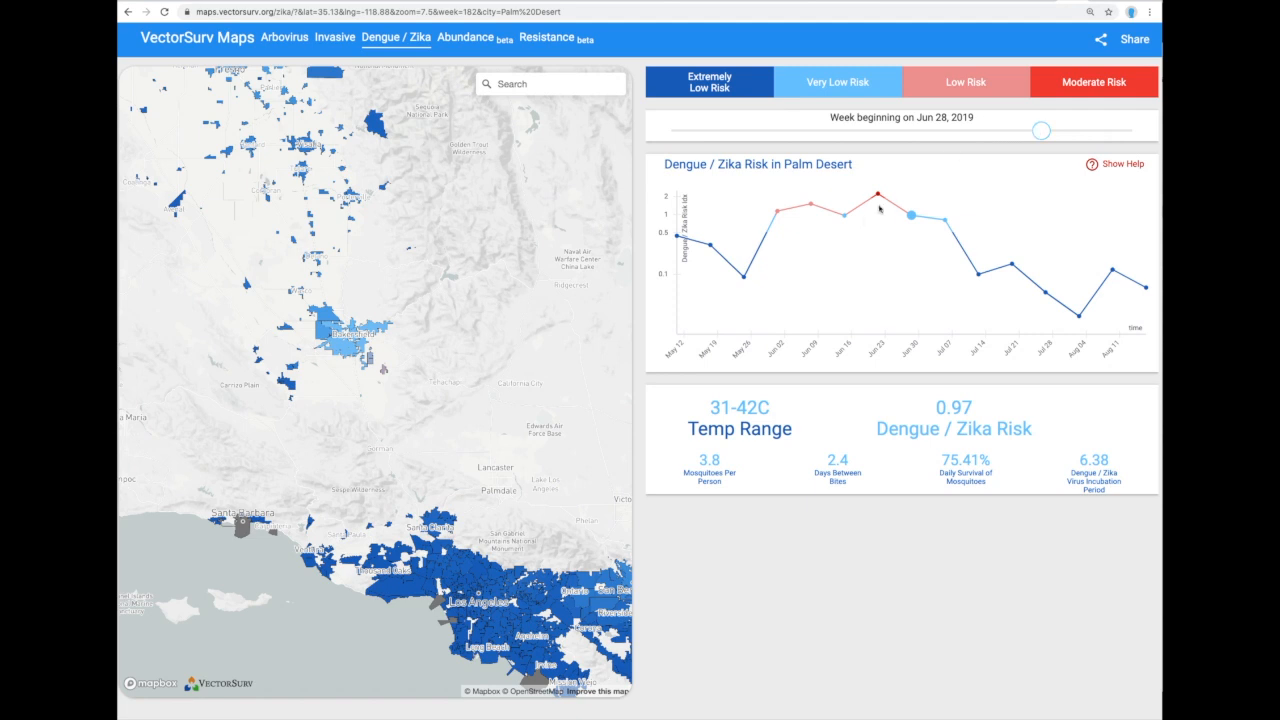
left_click(351, 340)
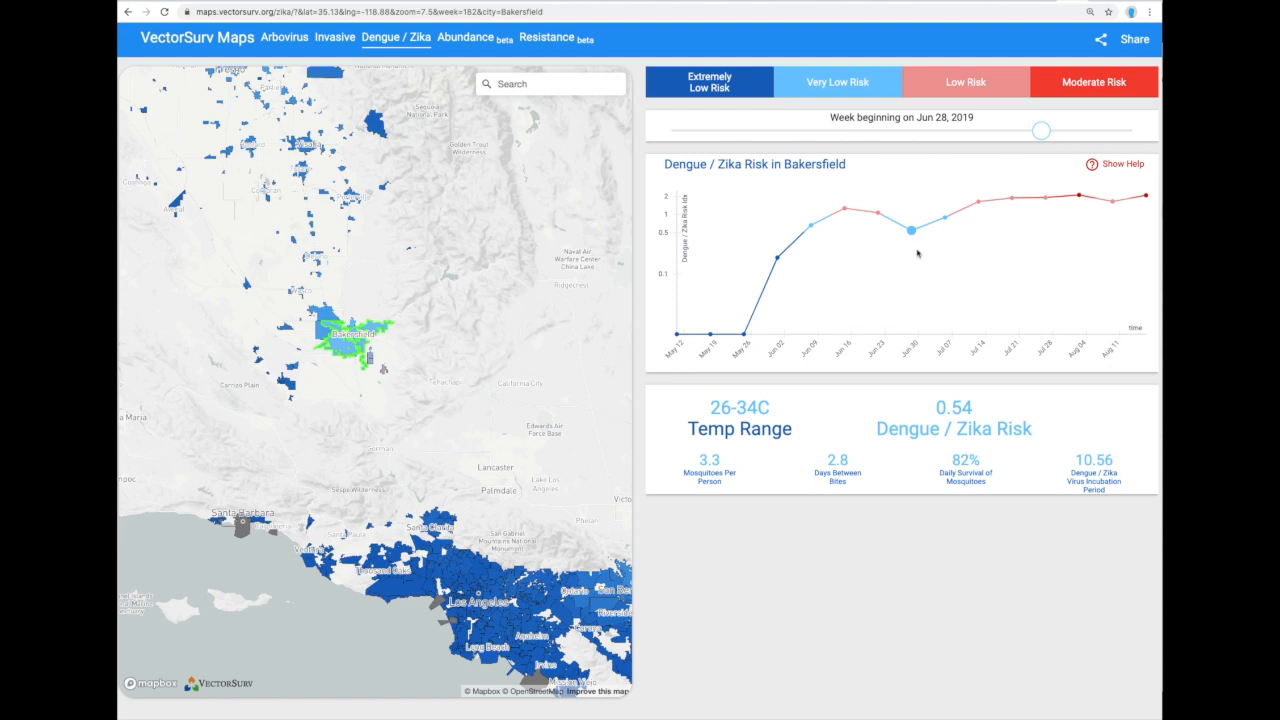
left_click_drag(1036, 130, 1051, 131)
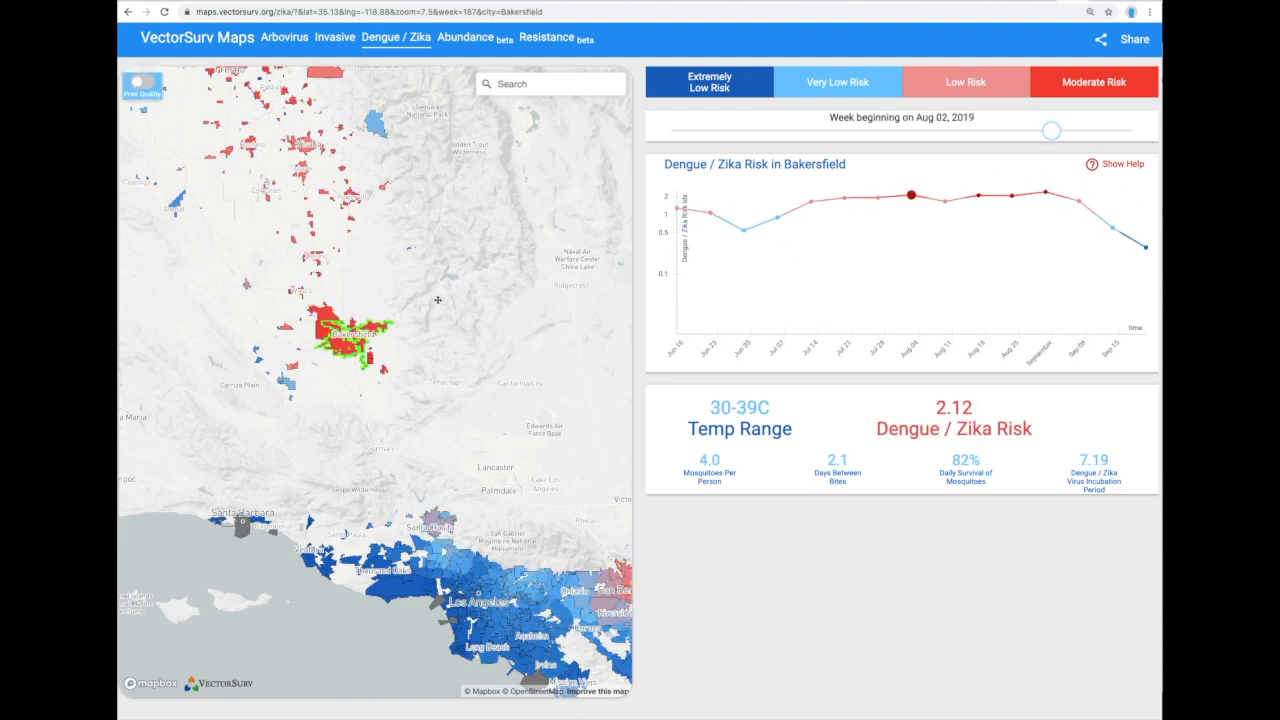
mouse_move(912, 196)
Open the Abundance map and follow its gateway.vectorsurv.org link to sign in.
left_click(466, 42)
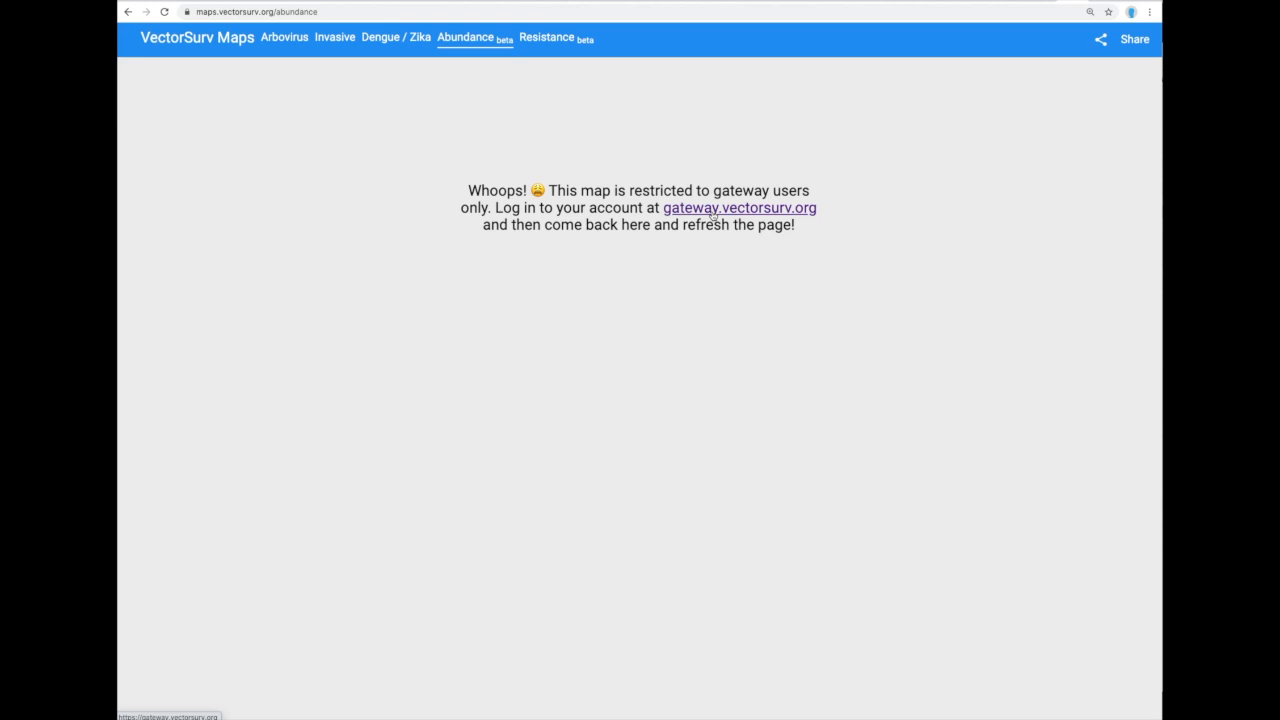
left_click(712, 215)
Log in to VectorSurv Gateway with a saved login and return to the Abundance page.
left_click(449, 166)
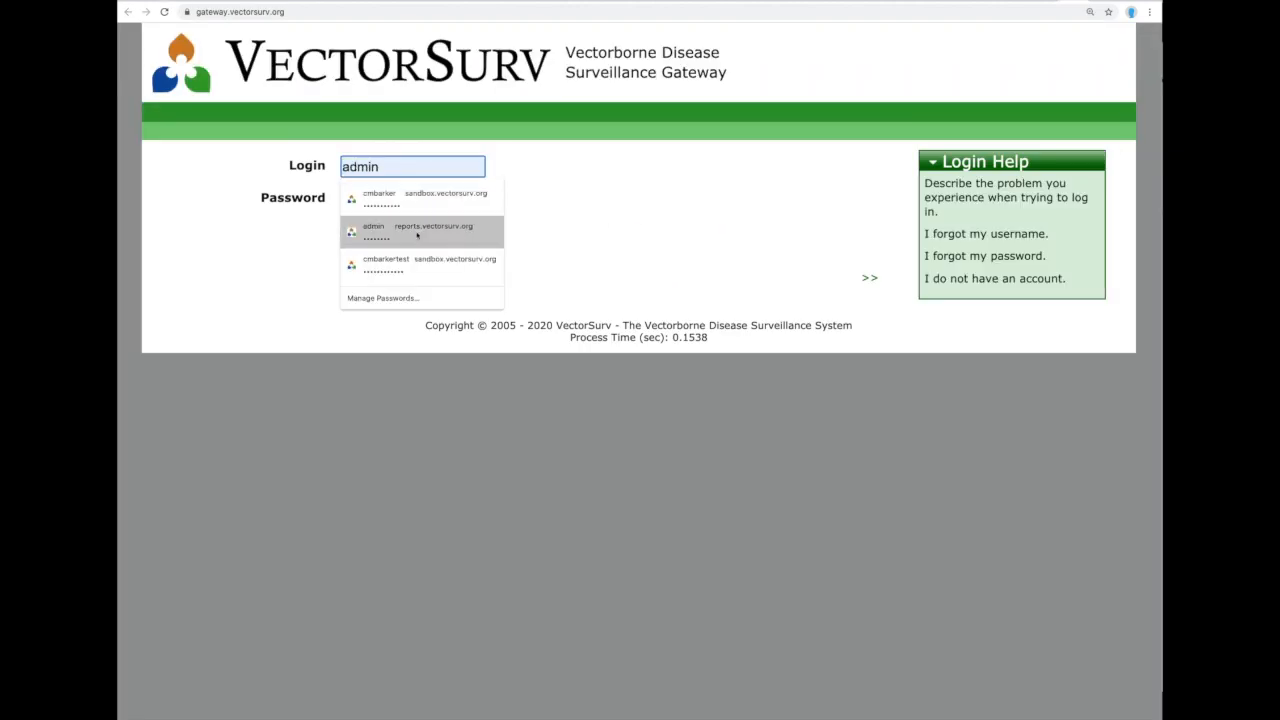
left_click(440, 262)
left_click(360, 232)
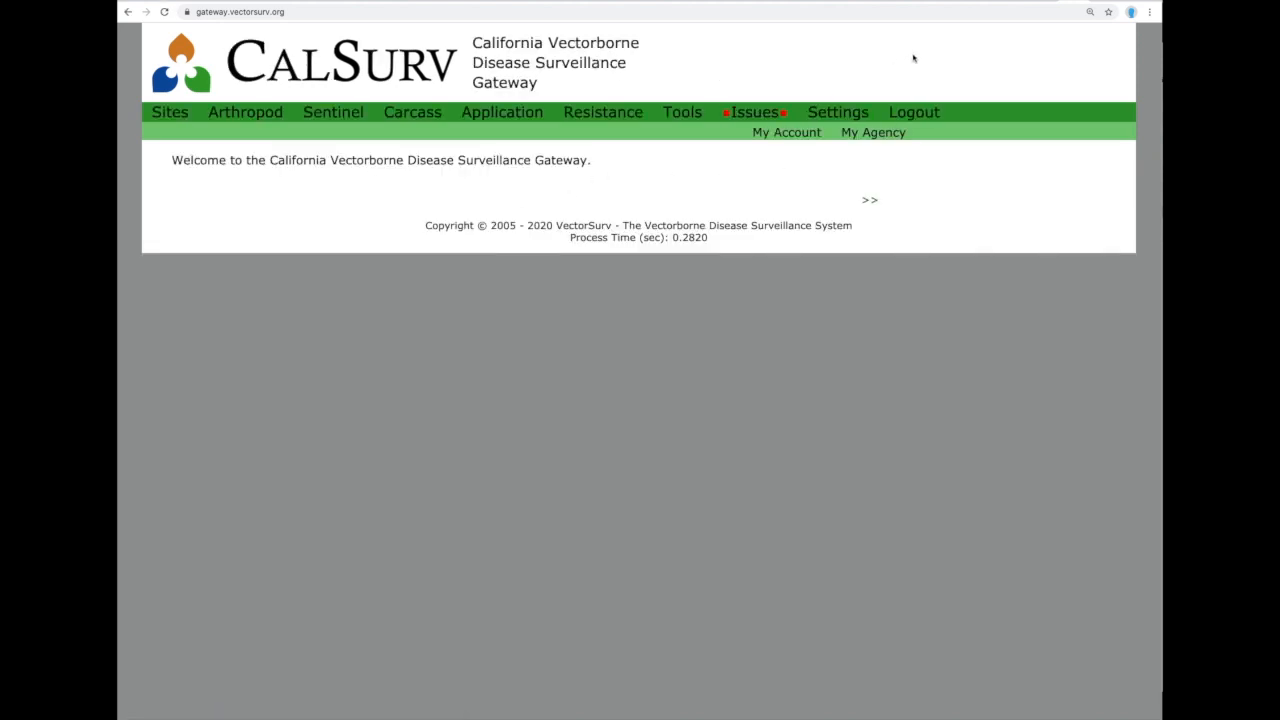
left_click(1048, 2)
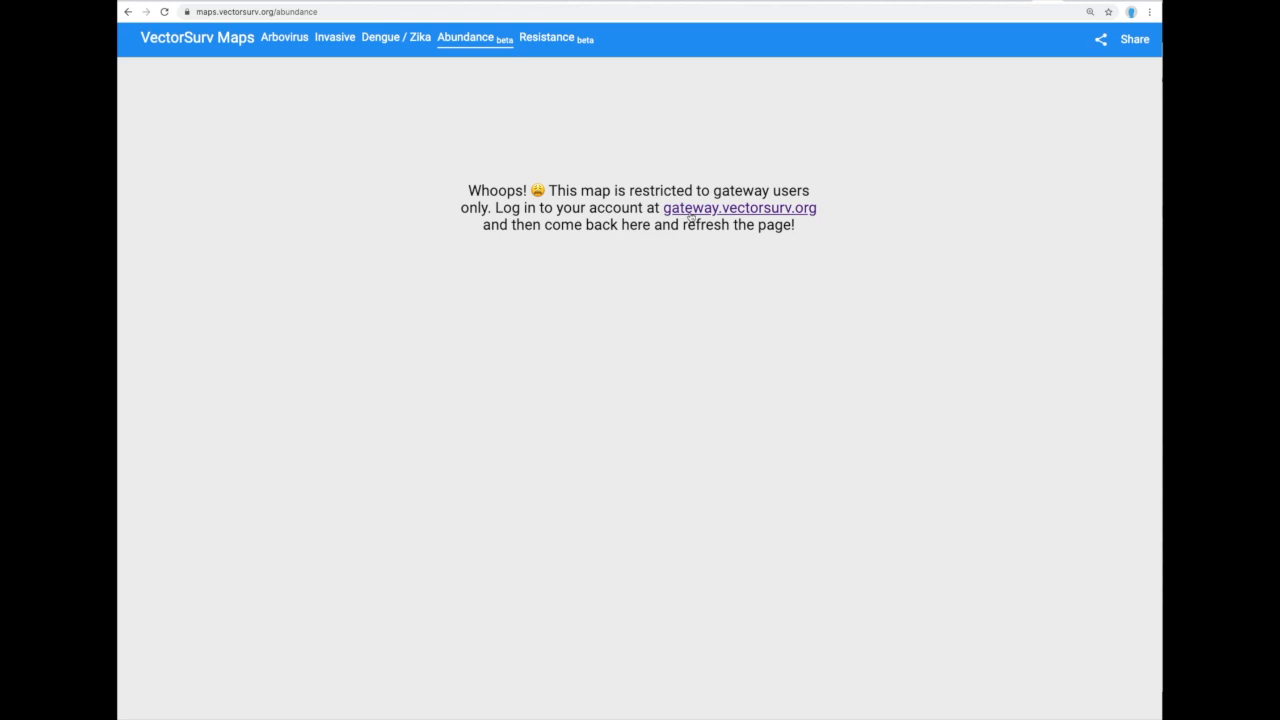
Reload the Abundance map and choose Cx pipiens+restuans+salinarius as the species.
left_click(165, 12)
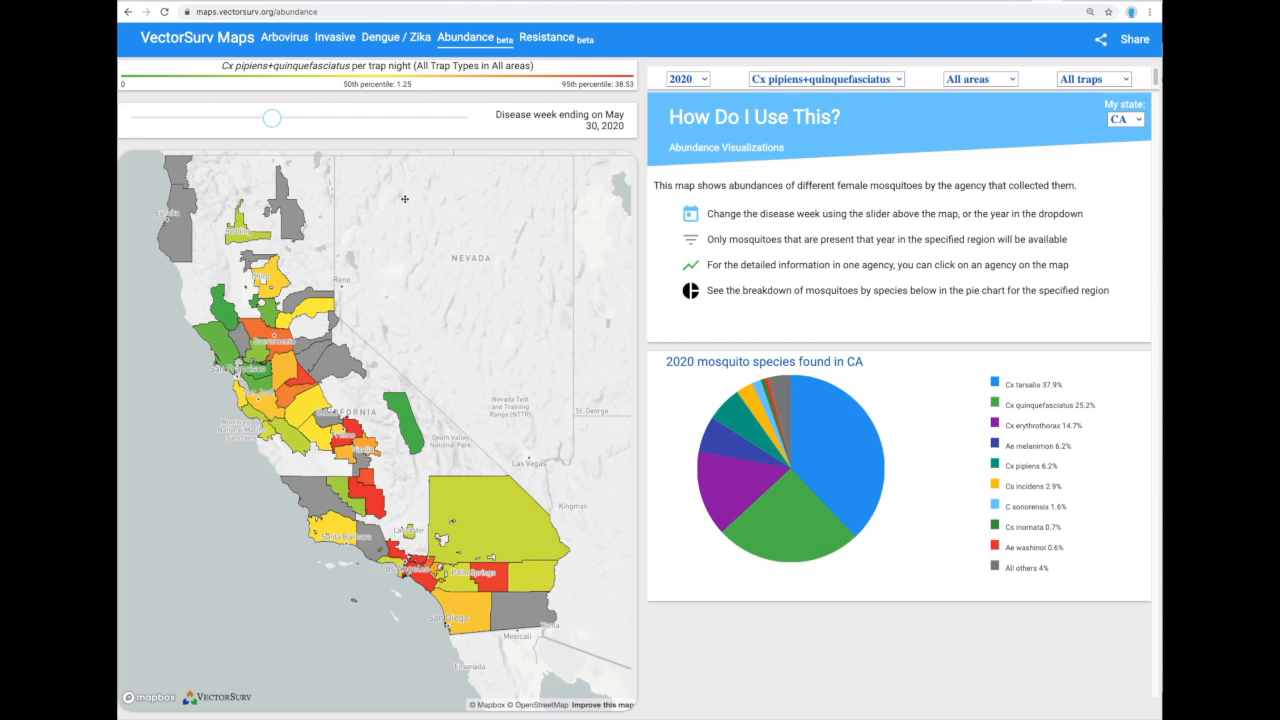
left_click(898, 81)
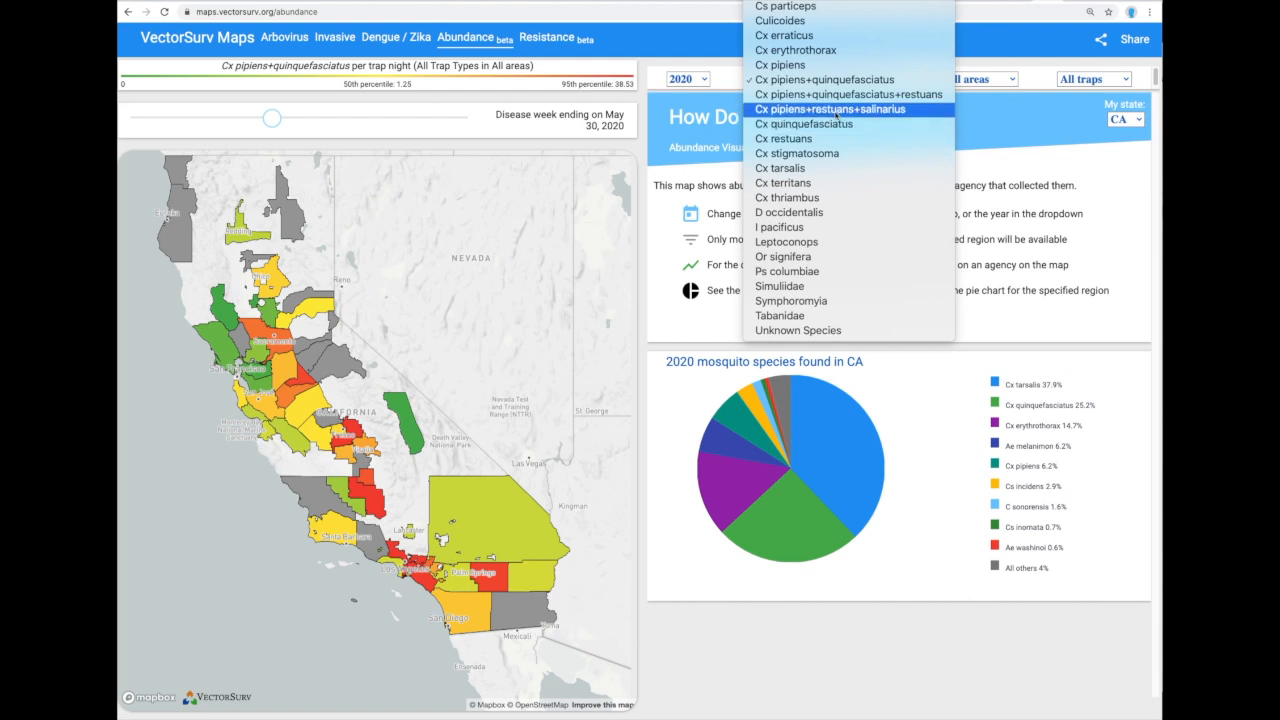
left_click(836, 112)
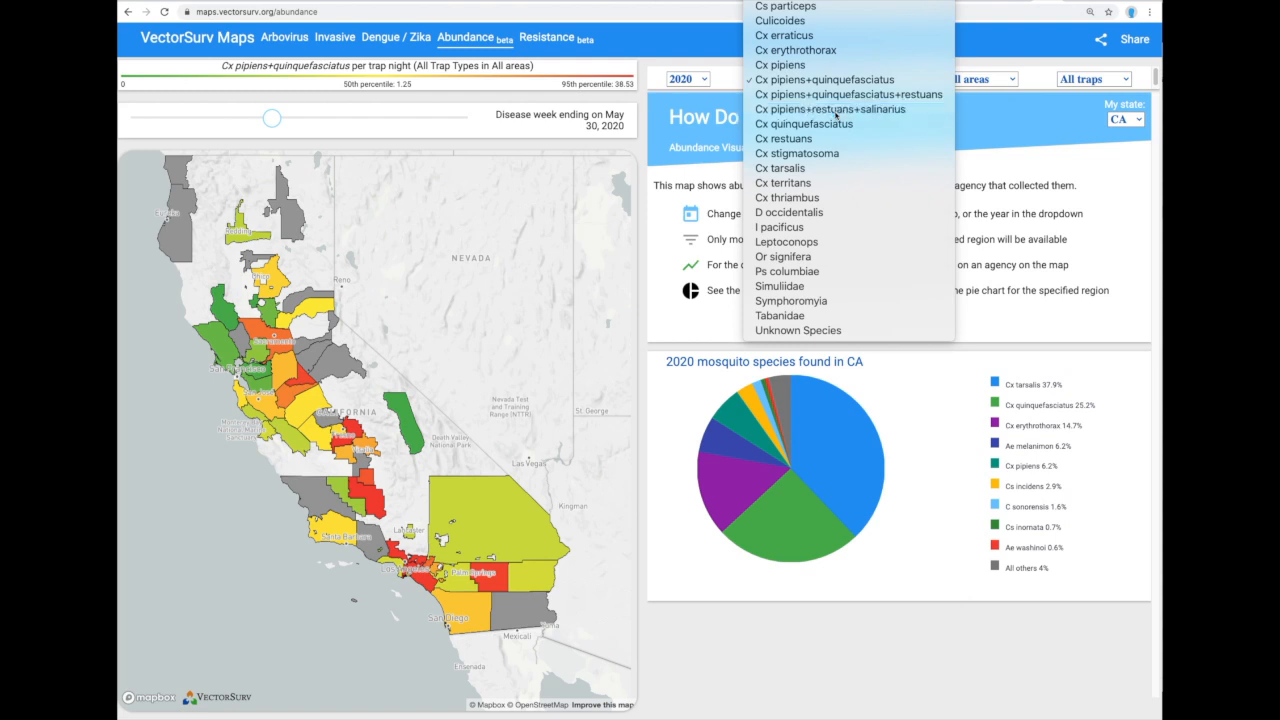
Set the state to NJ and inspect county values and the pie chart (55.7% Cx pipiens).
left_click(1127, 122)
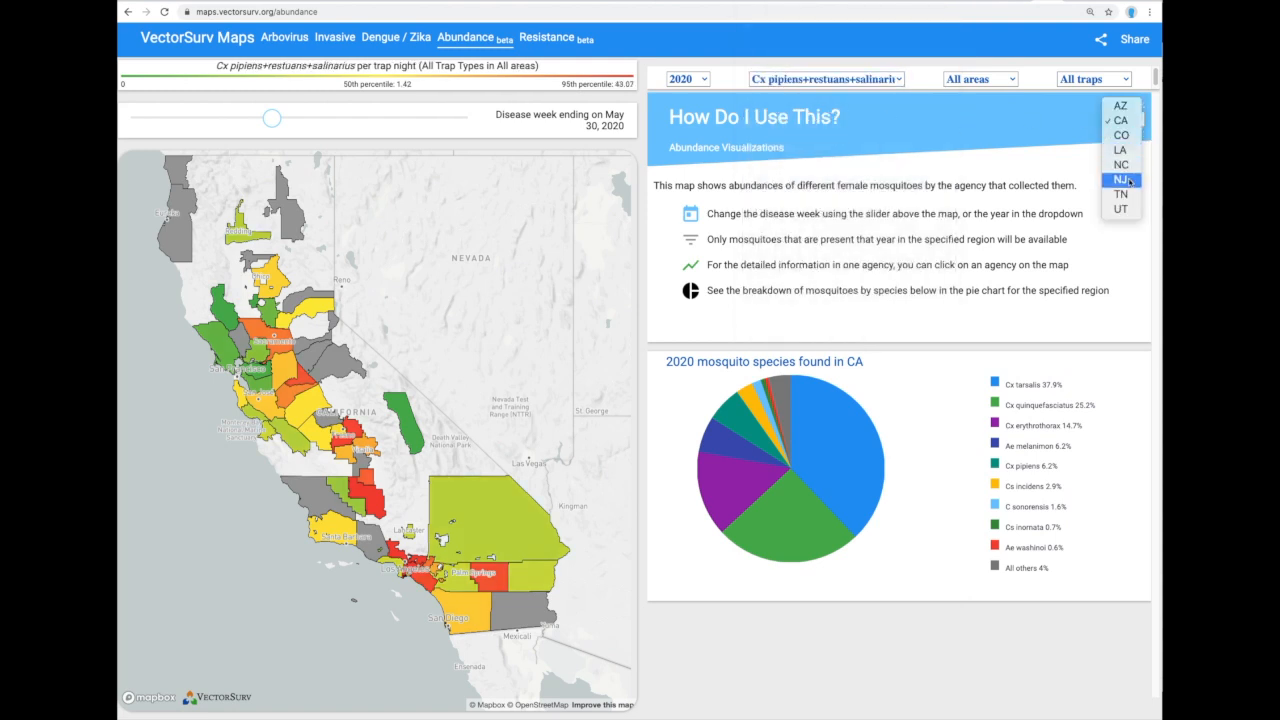
left_click(1121, 180)
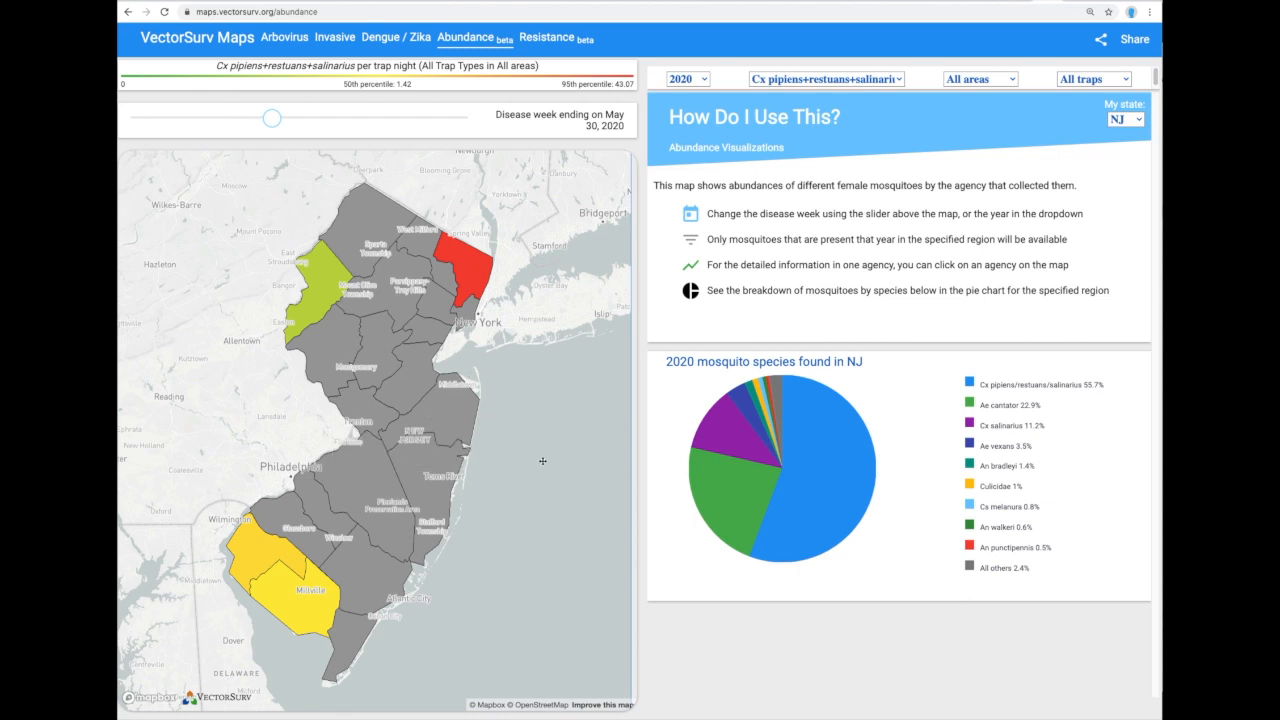
mouse_move(479, 273)
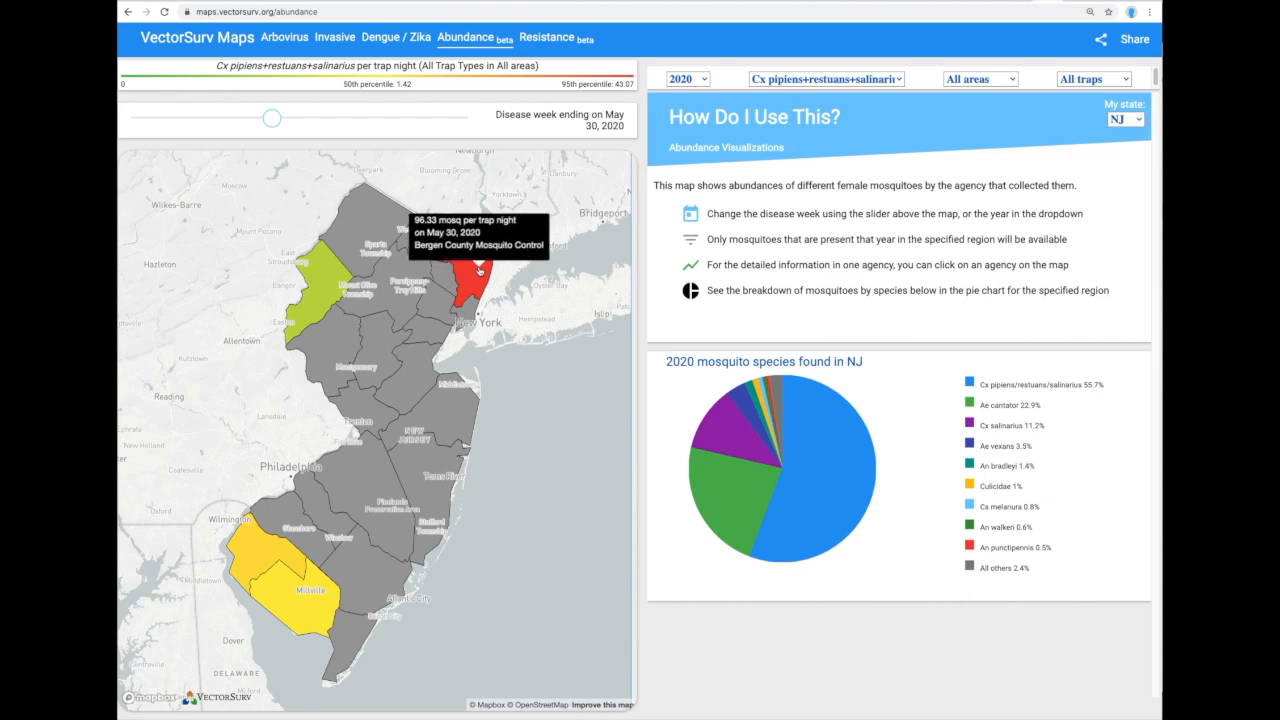
mouse_move(855, 486)
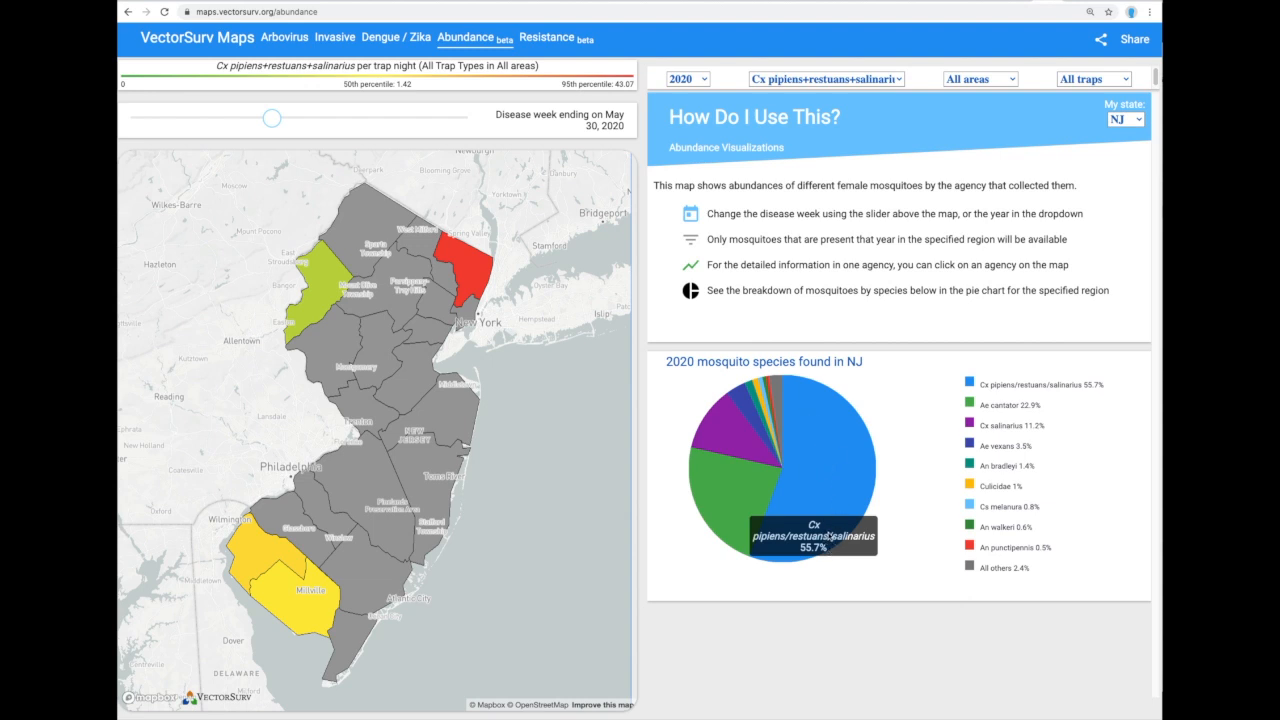
mouse_move(752, 512)
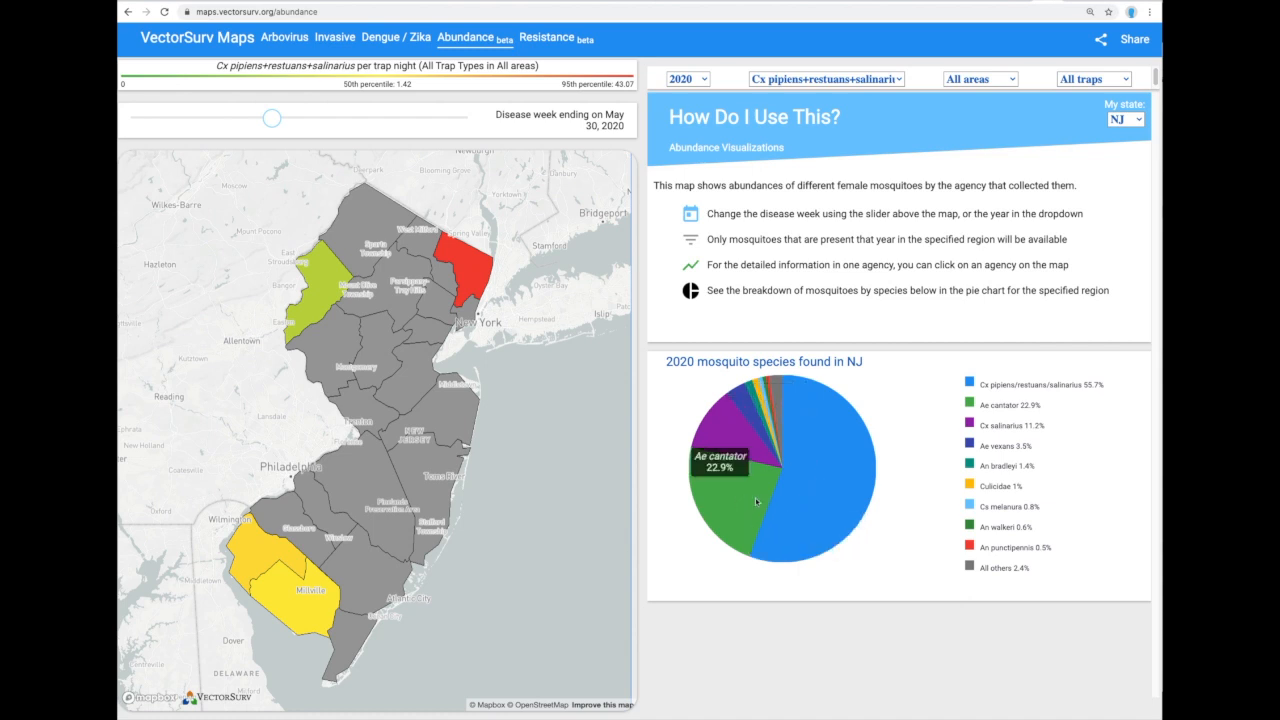
mouse_move(766, 401)
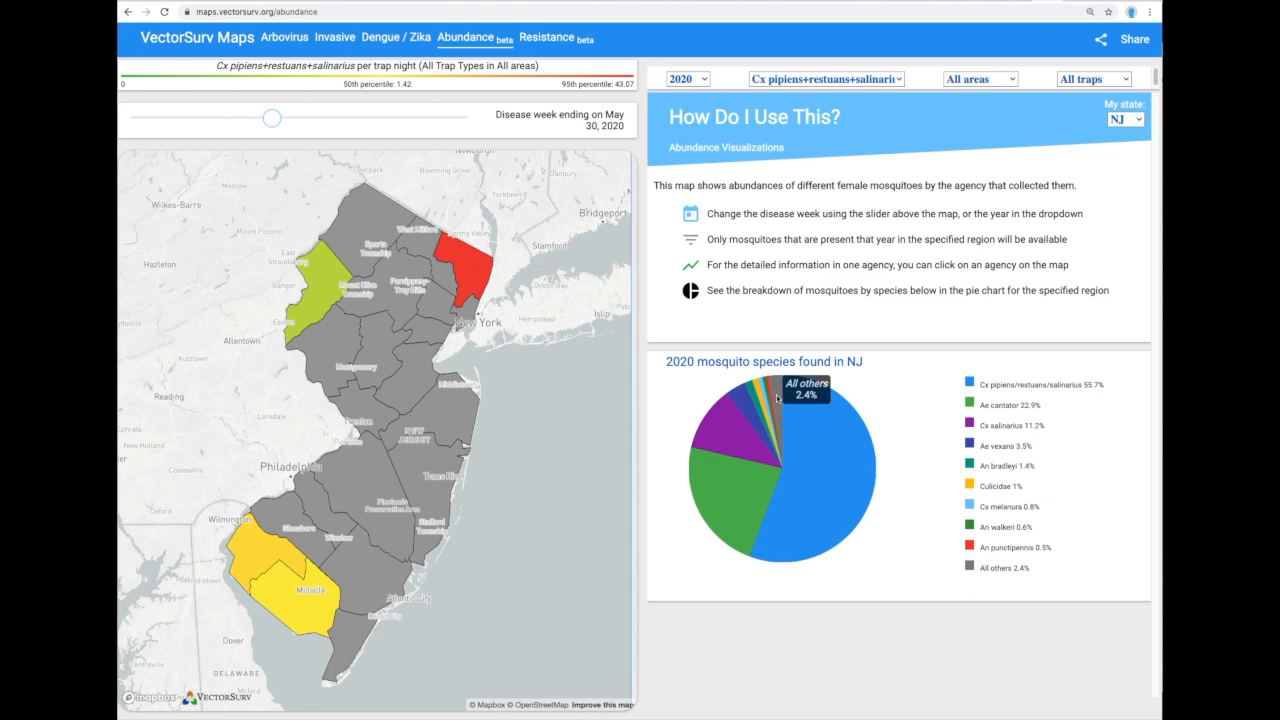
Set the state back to CA, nudging and zooming the map to show Cx tarsalis abundance.
left_click(1140, 120)
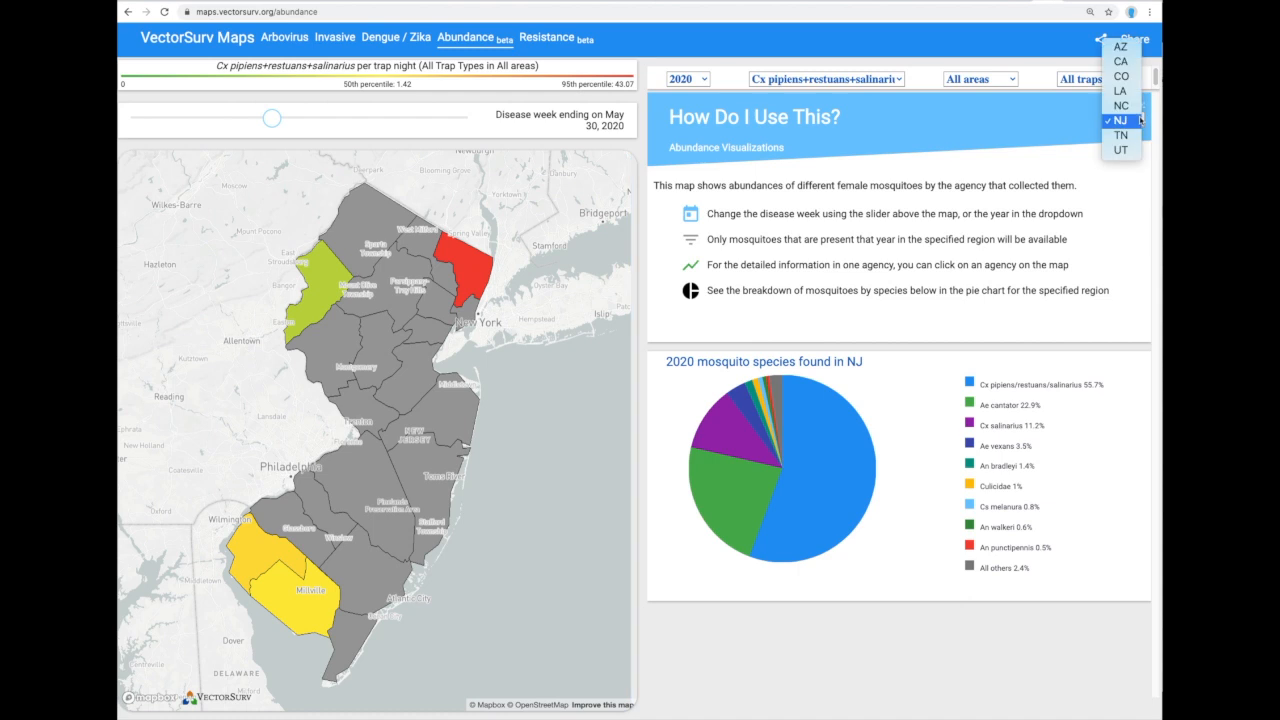
left_click(1133, 63)
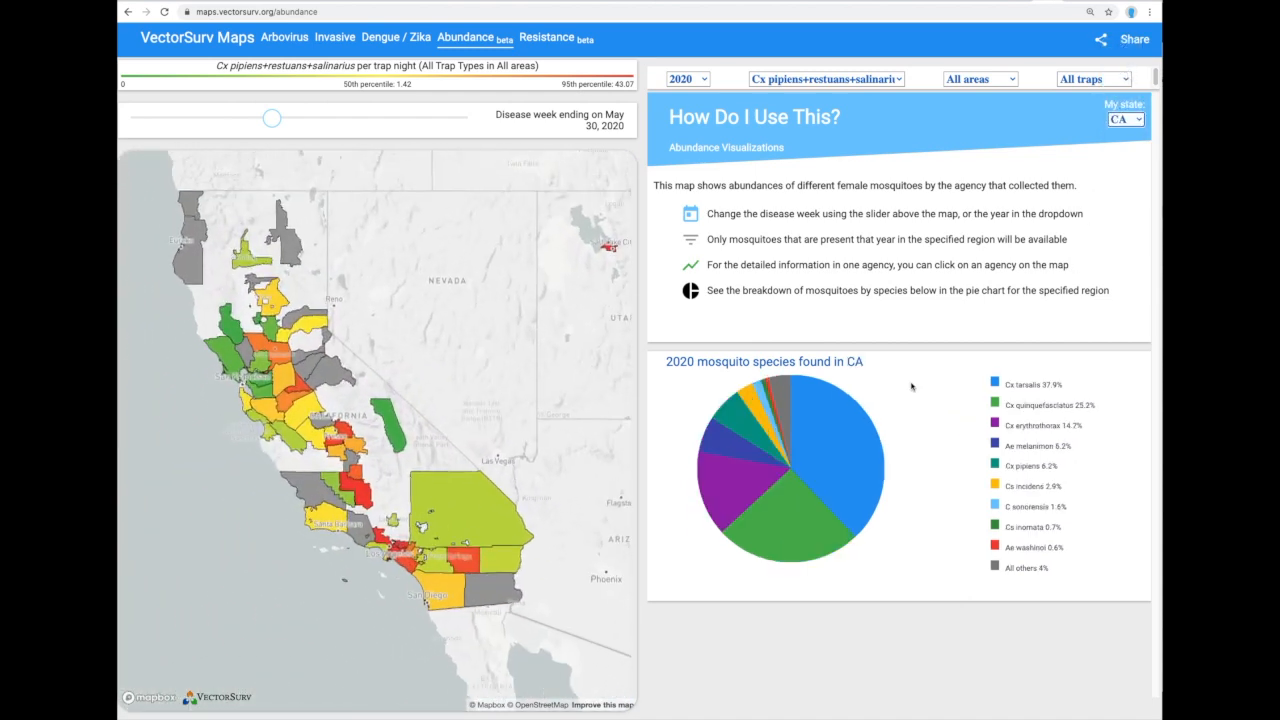
left_click_drag(528, 359, 528, 400)
scroll(534, 396, "down", 1)
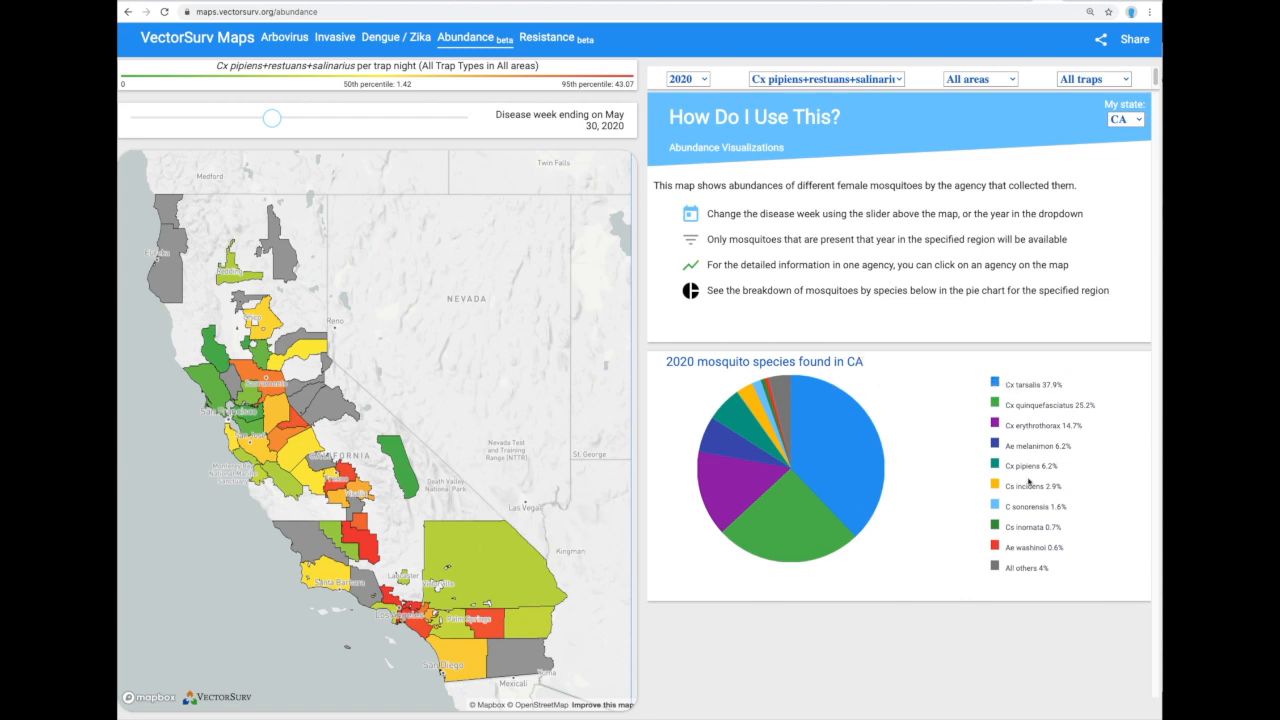
mouse_move(815, 457)
Switch the species to Cx tarsalis and limit the area type to suburban.
left_click(822, 423)
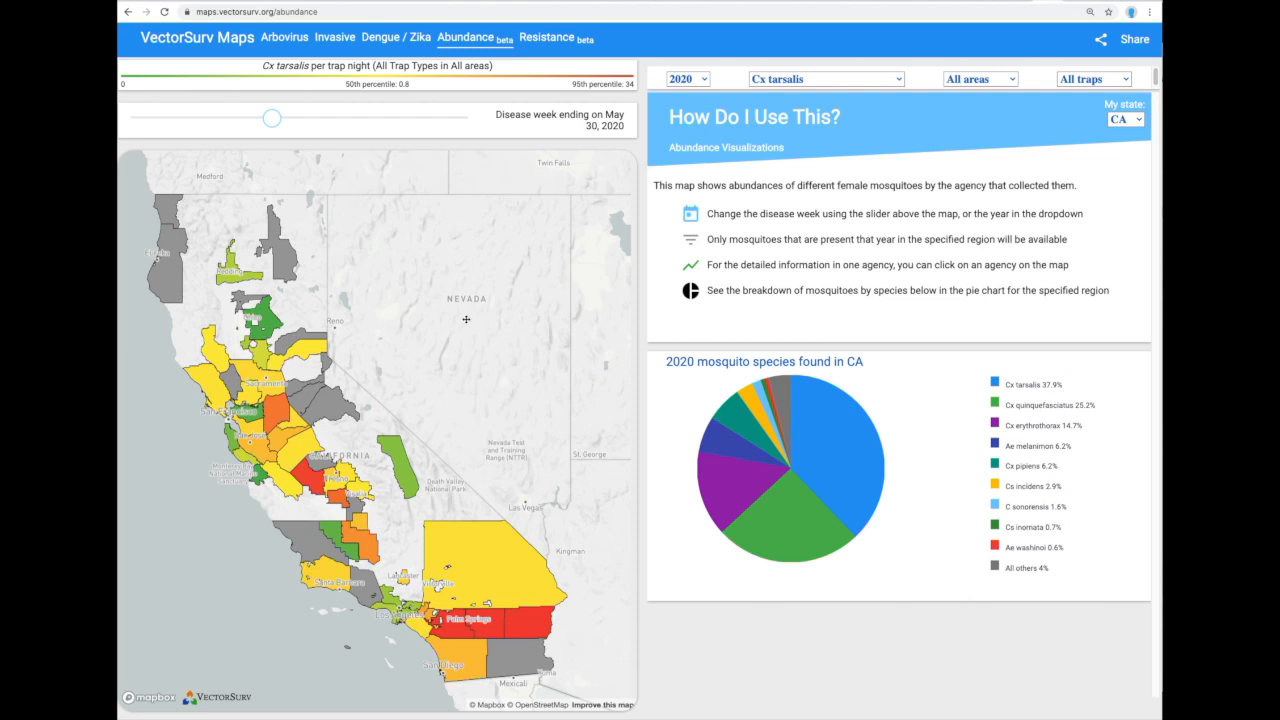
mouse_move(467, 586)
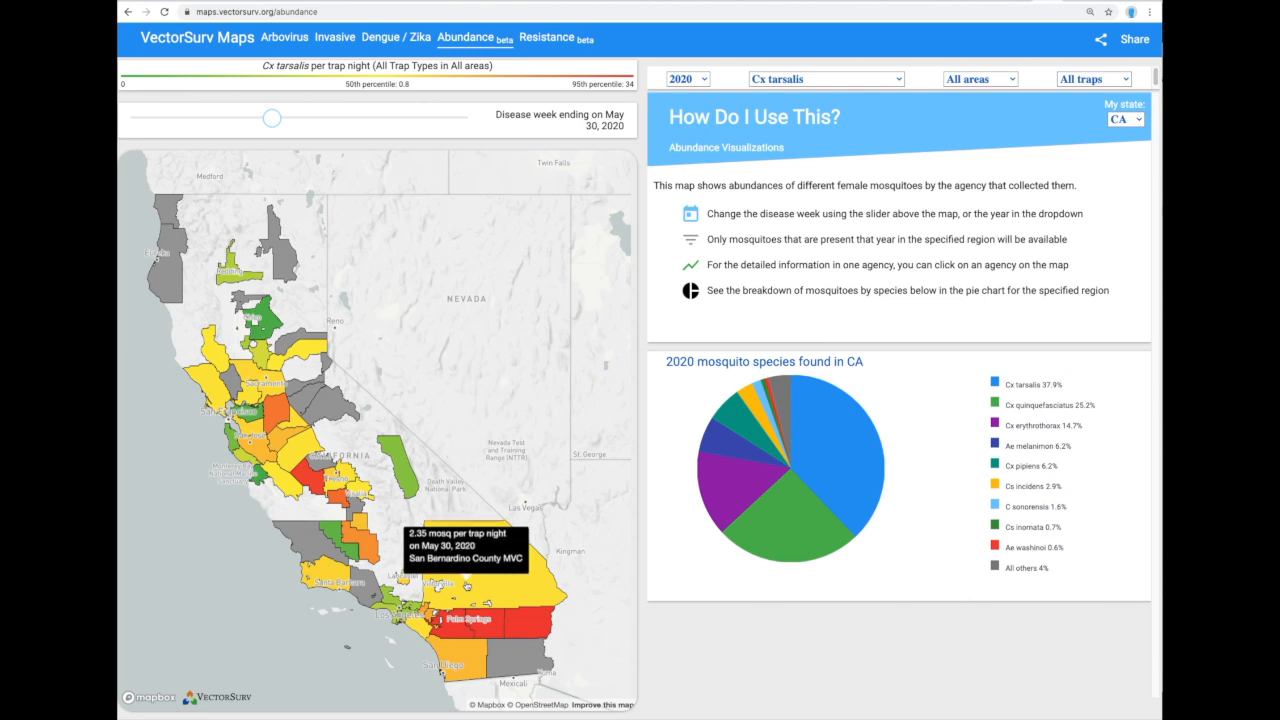
left_click(1009, 82)
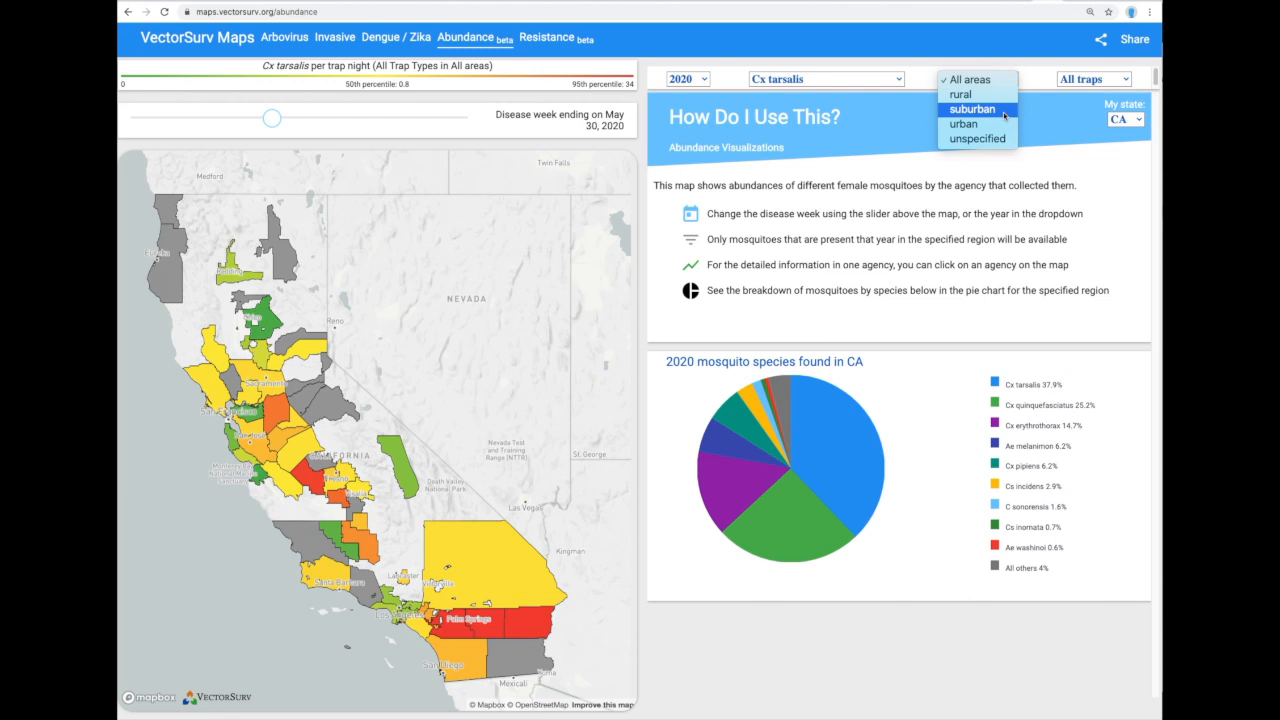
left_click(1005, 116)
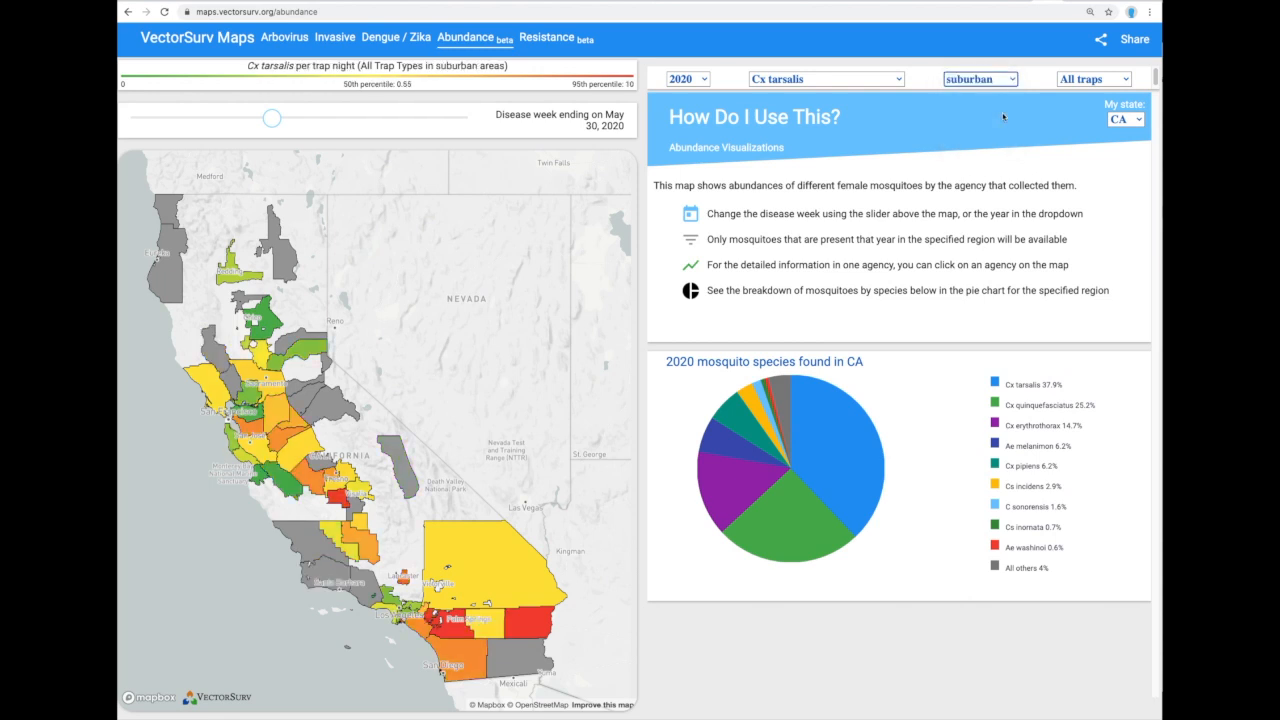
Change the trap type from Carbon dioxide baited traps to All traps.
left_click(1121, 83)
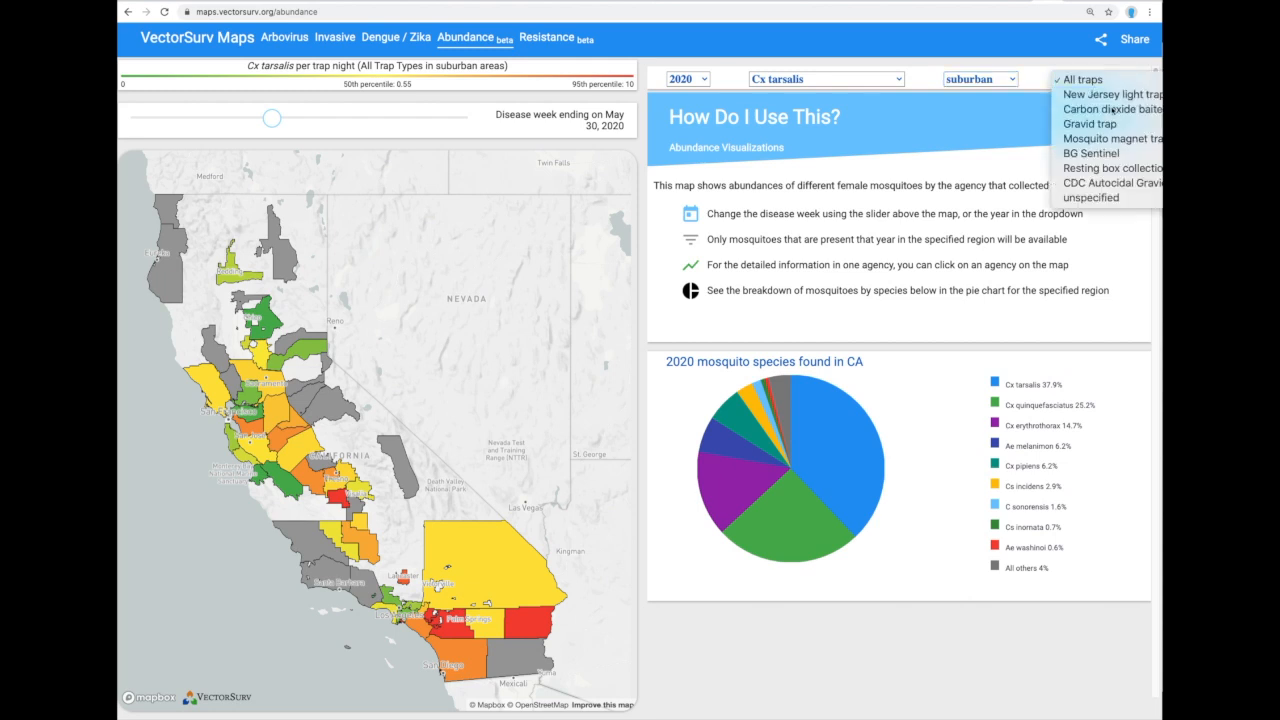
left_click(1113, 109)
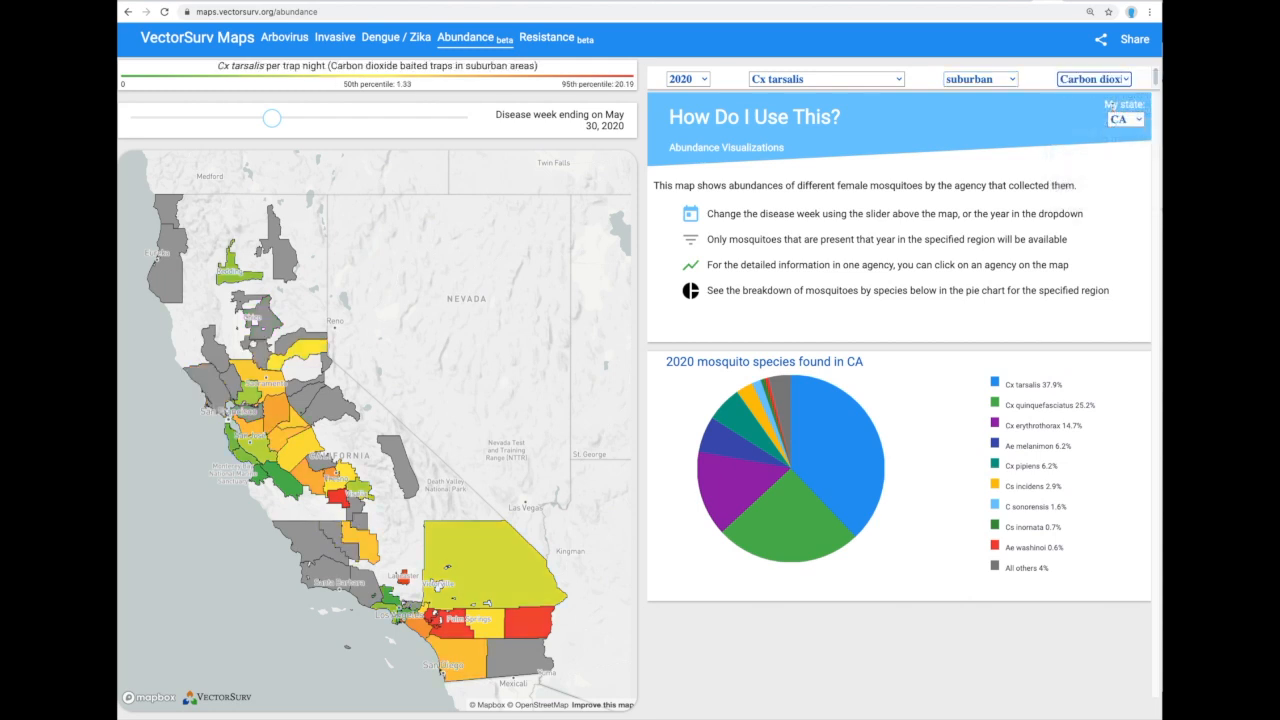
left_click(1105, 80)
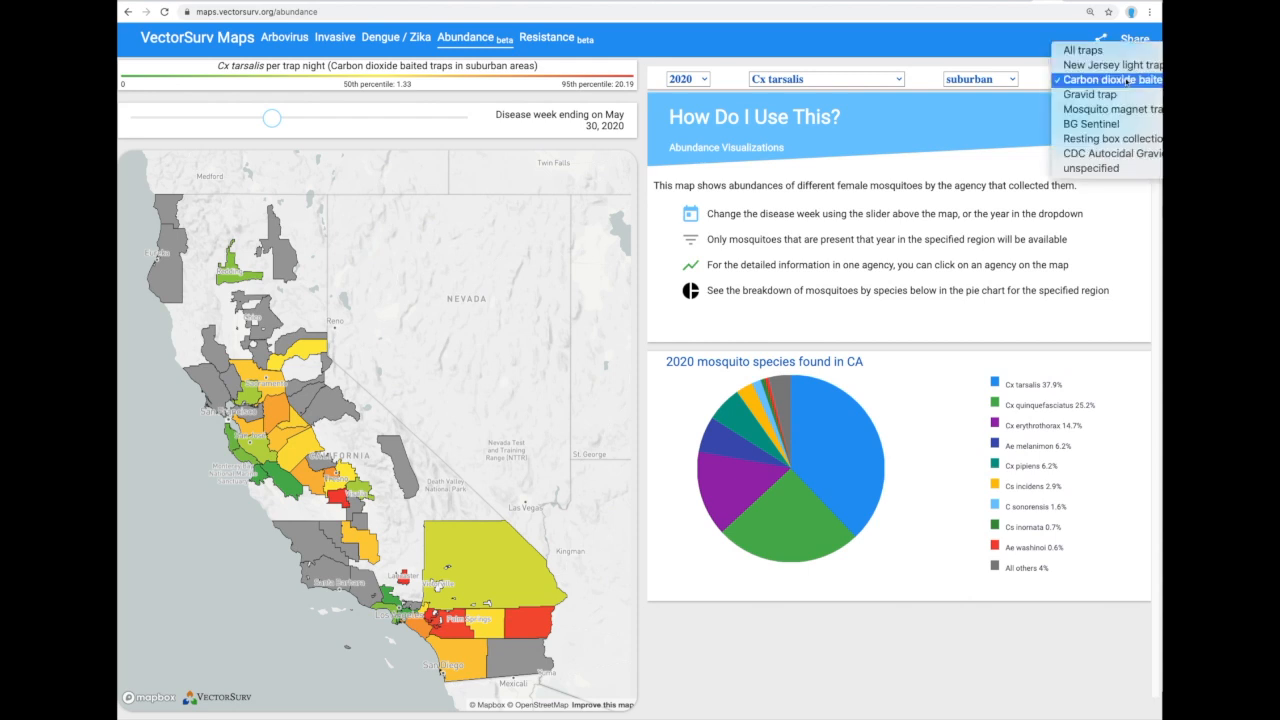
left_click(1100, 52)
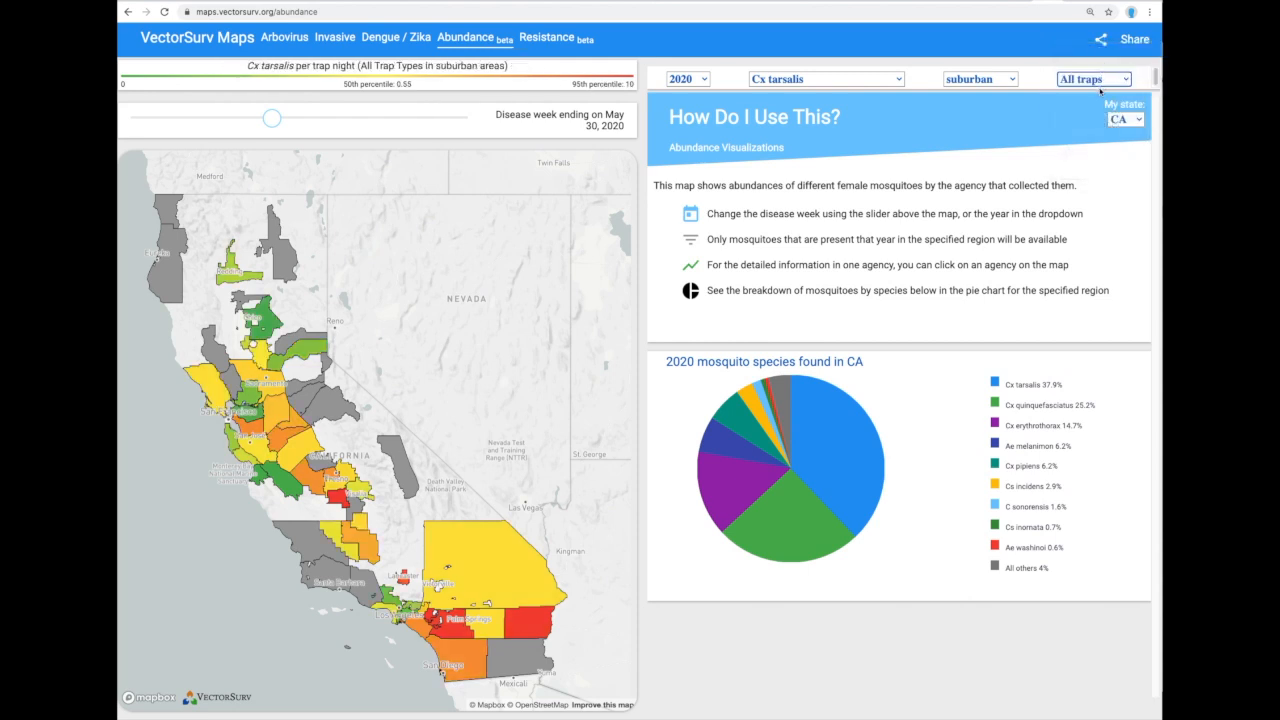
left_click(703, 82)
Switch the suburban Cx tarsalis map to 2019 and move the disease week to Jul 13.
scroll(677, 290, "down", 4)
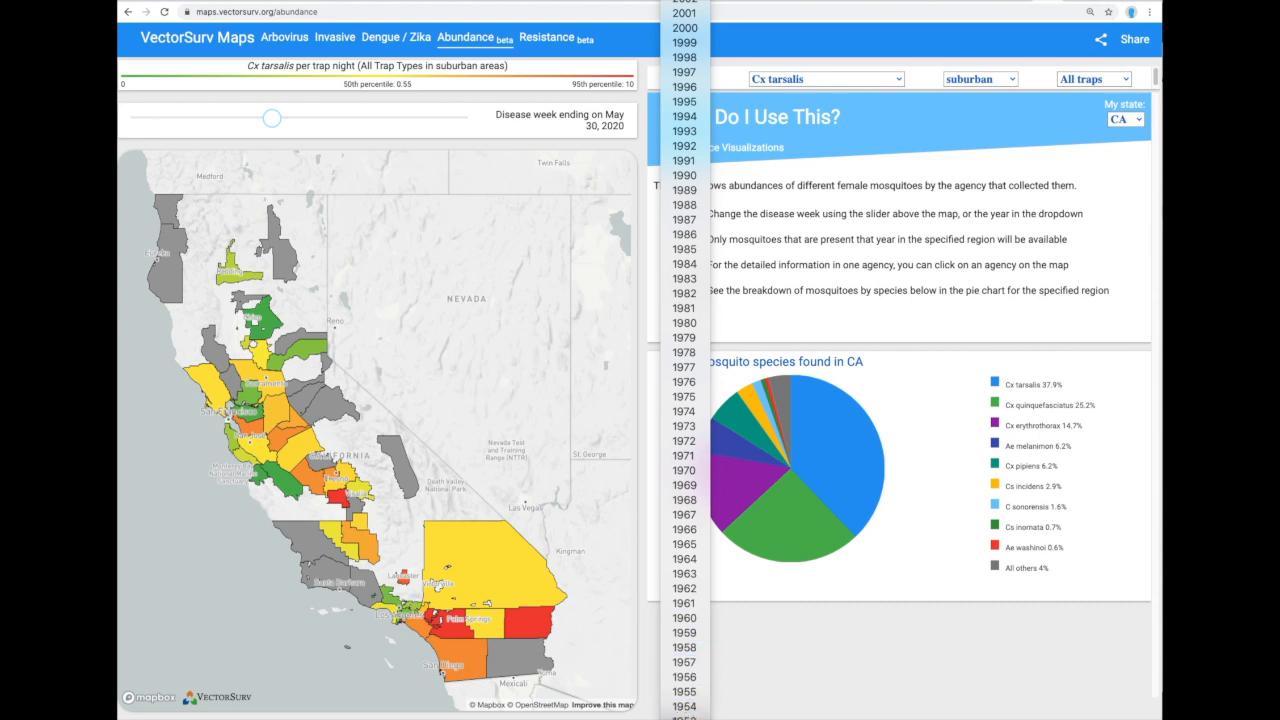
scroll(684, 195, "up", 4)
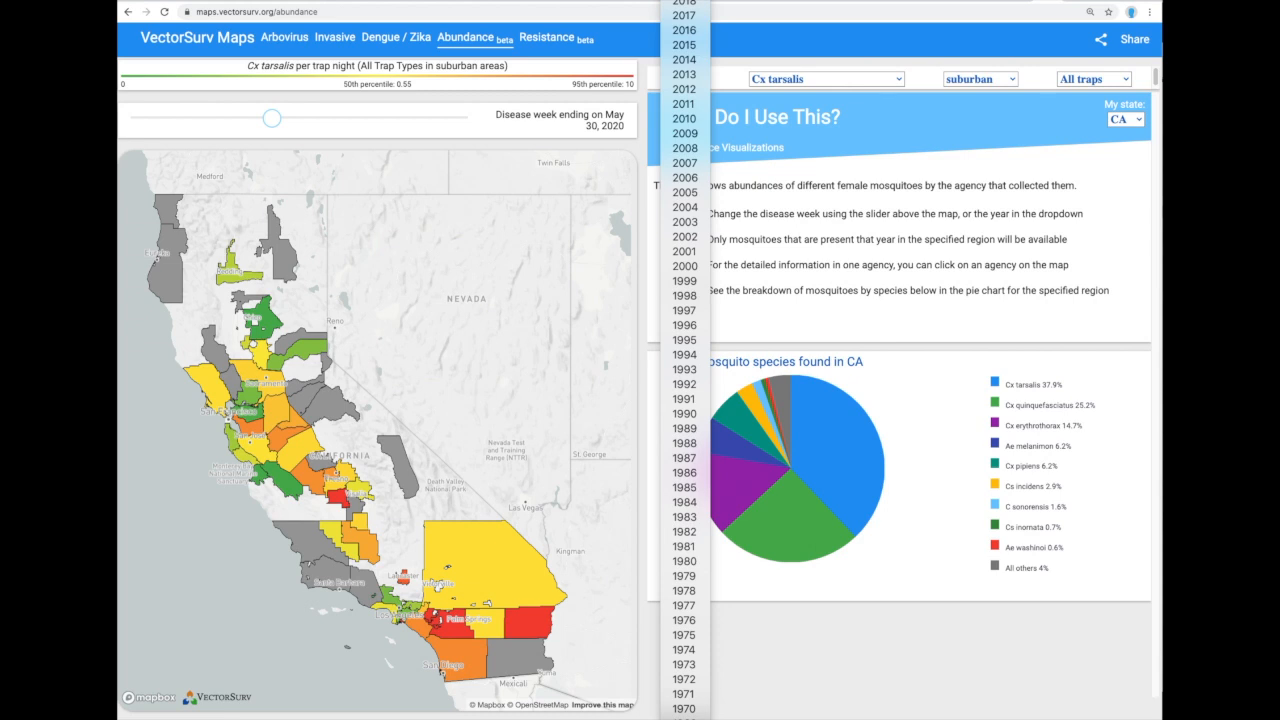
left_click(661, 7)
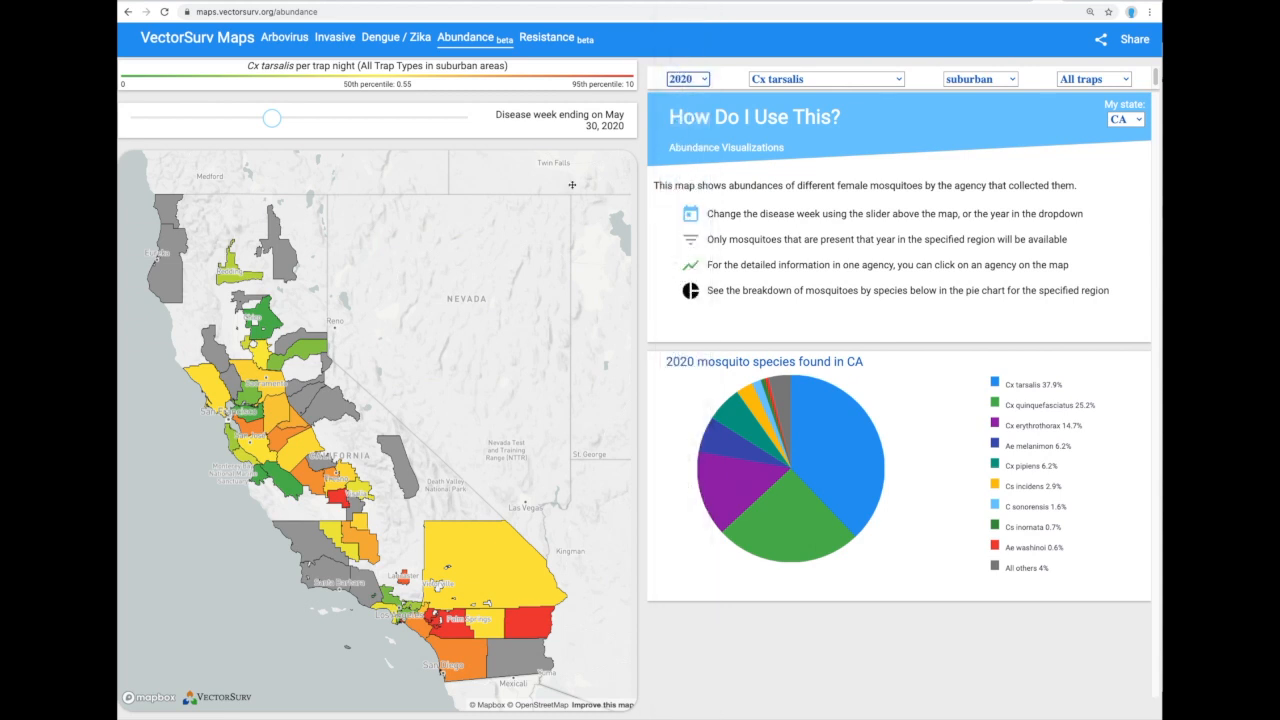
key("Down")
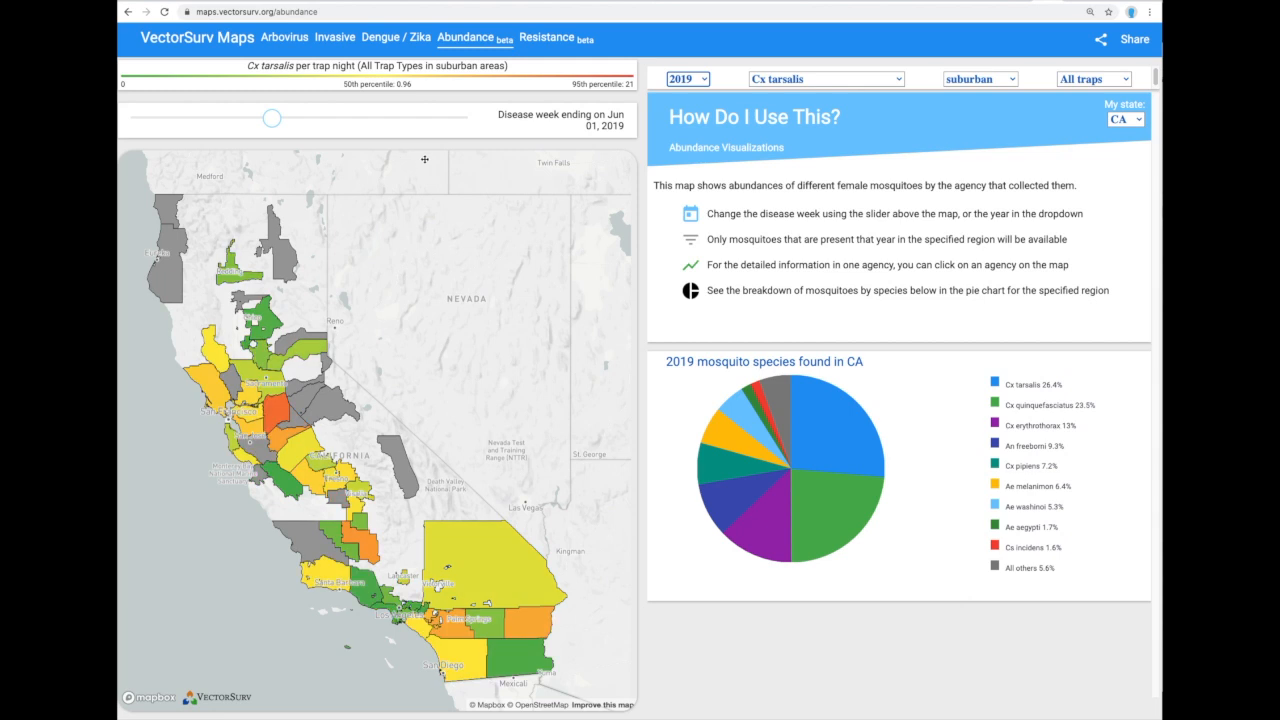
left_click_drag(273, 120, 311, 124)
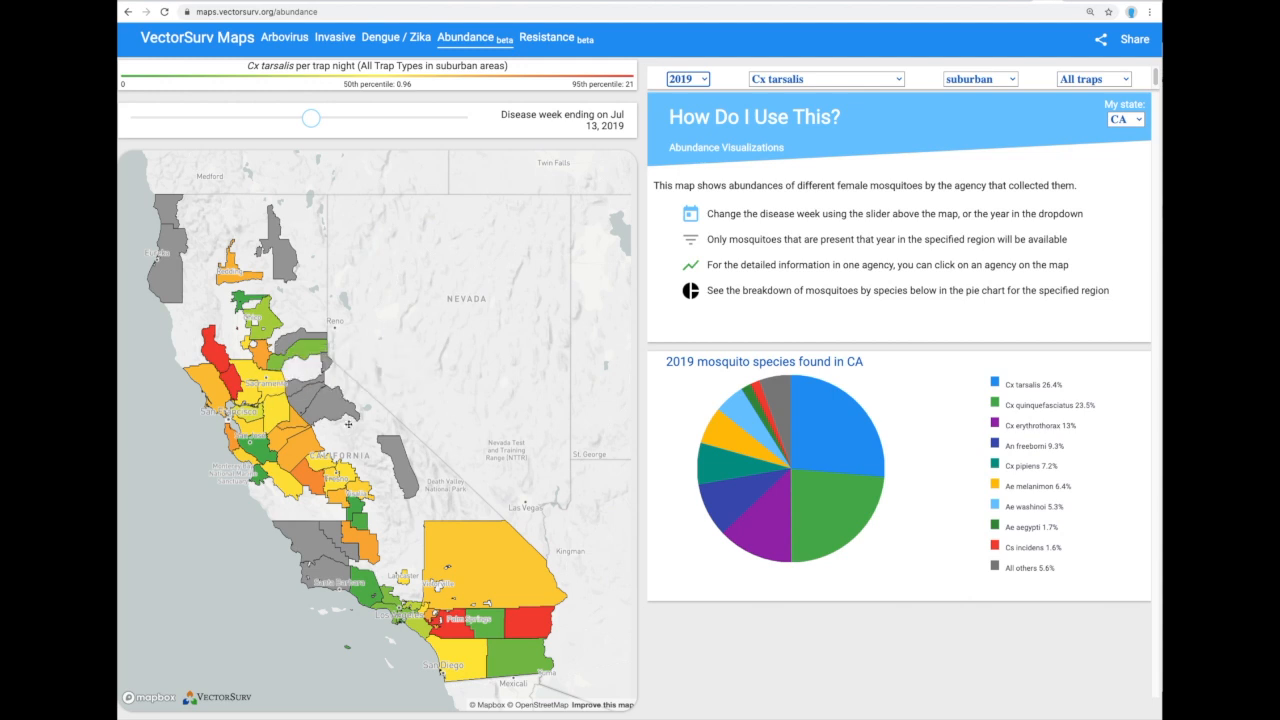
scroll(352, 430, "up", 5)
Zoom into central California and load Kern MVCD's 2019 trap-night bar chart and species pie.
left_click_drag(355, 431, 419, 311)
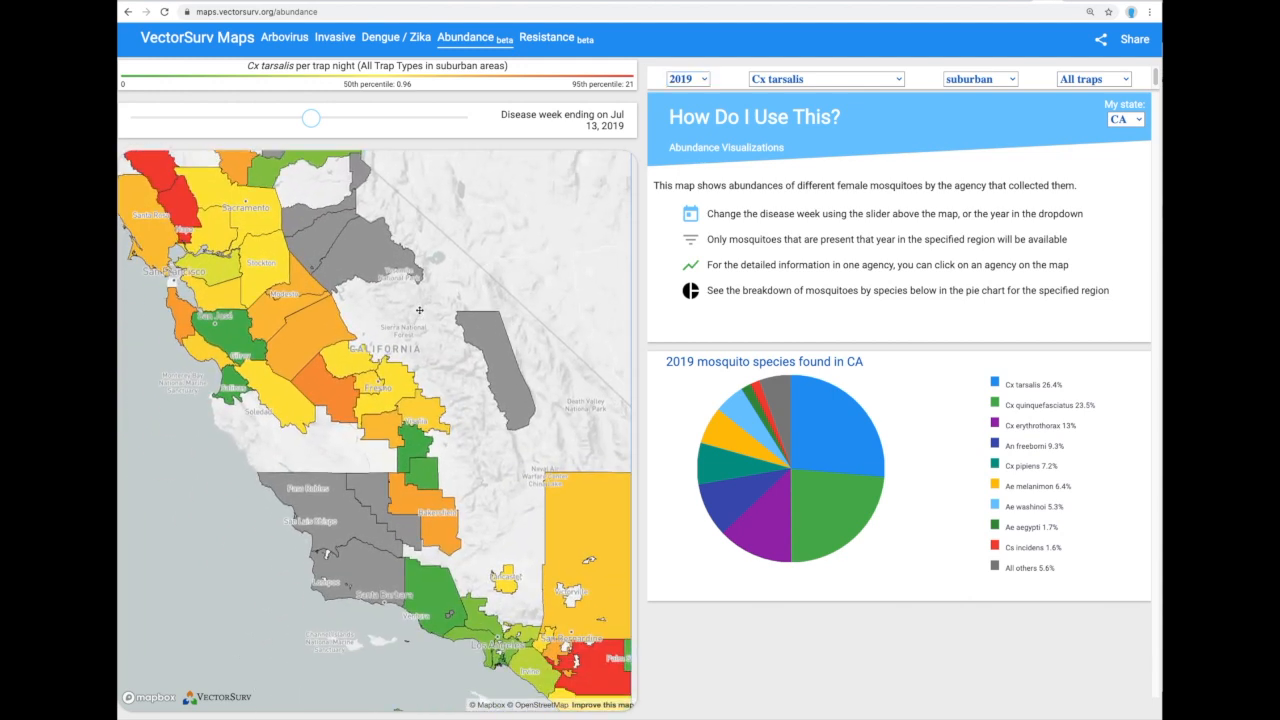
mouse_move(452, 548)
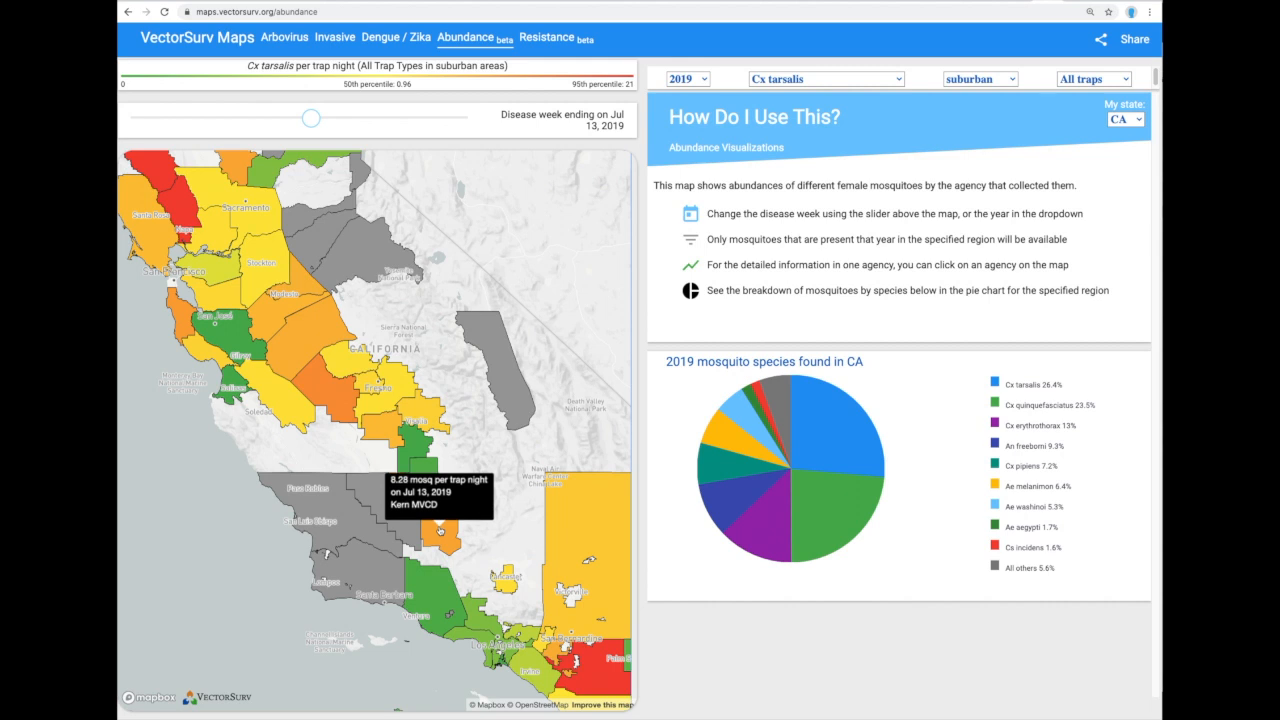
left_click(440, 530)
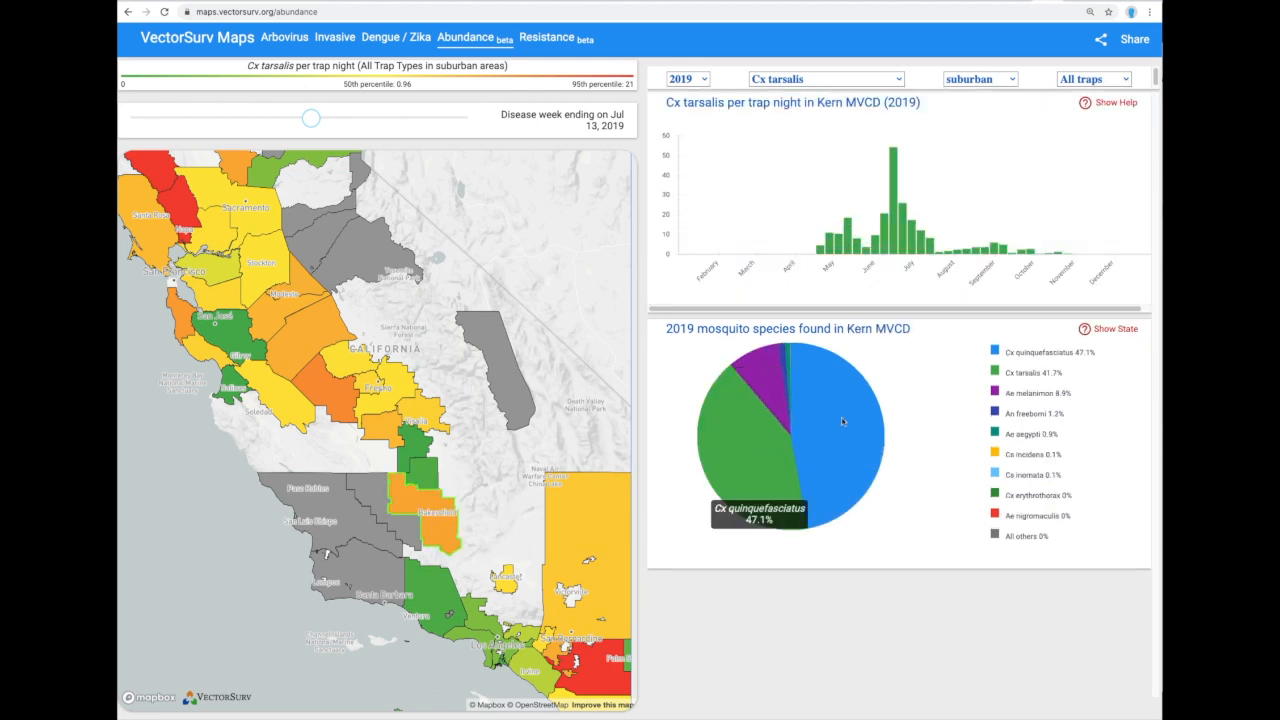
mouse_move(757, 363)
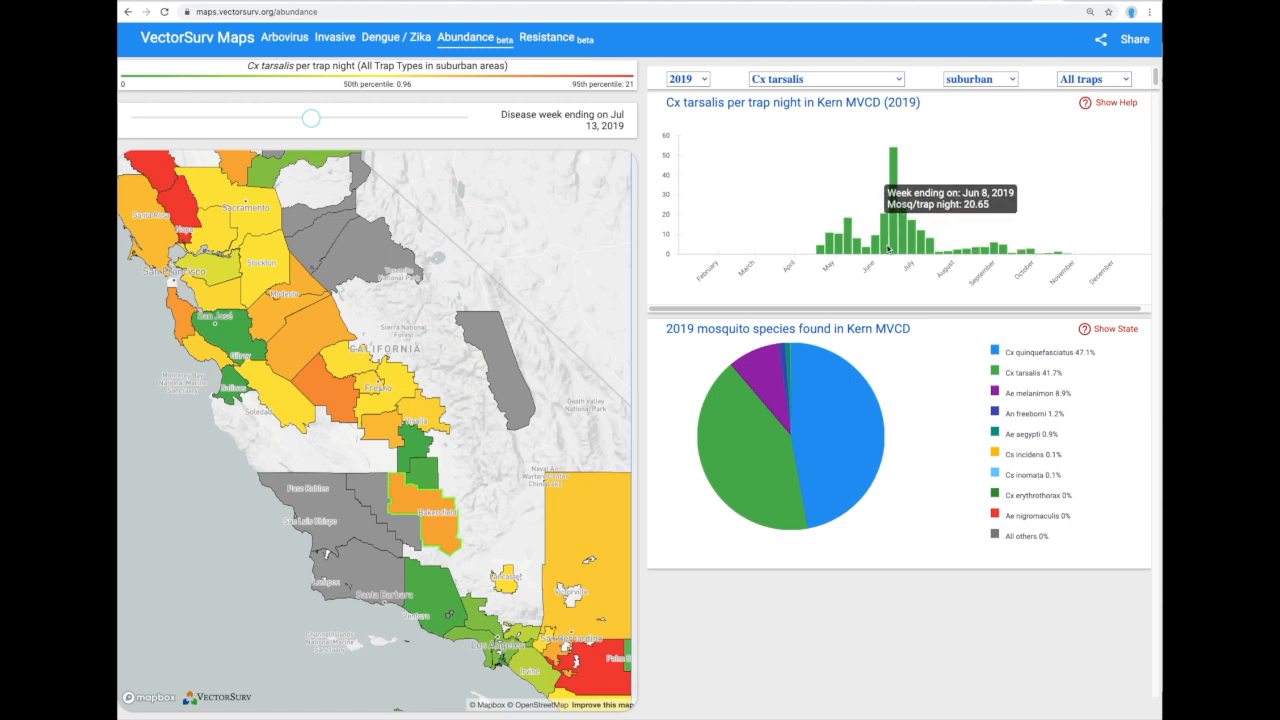
mouse_move(893, 246)
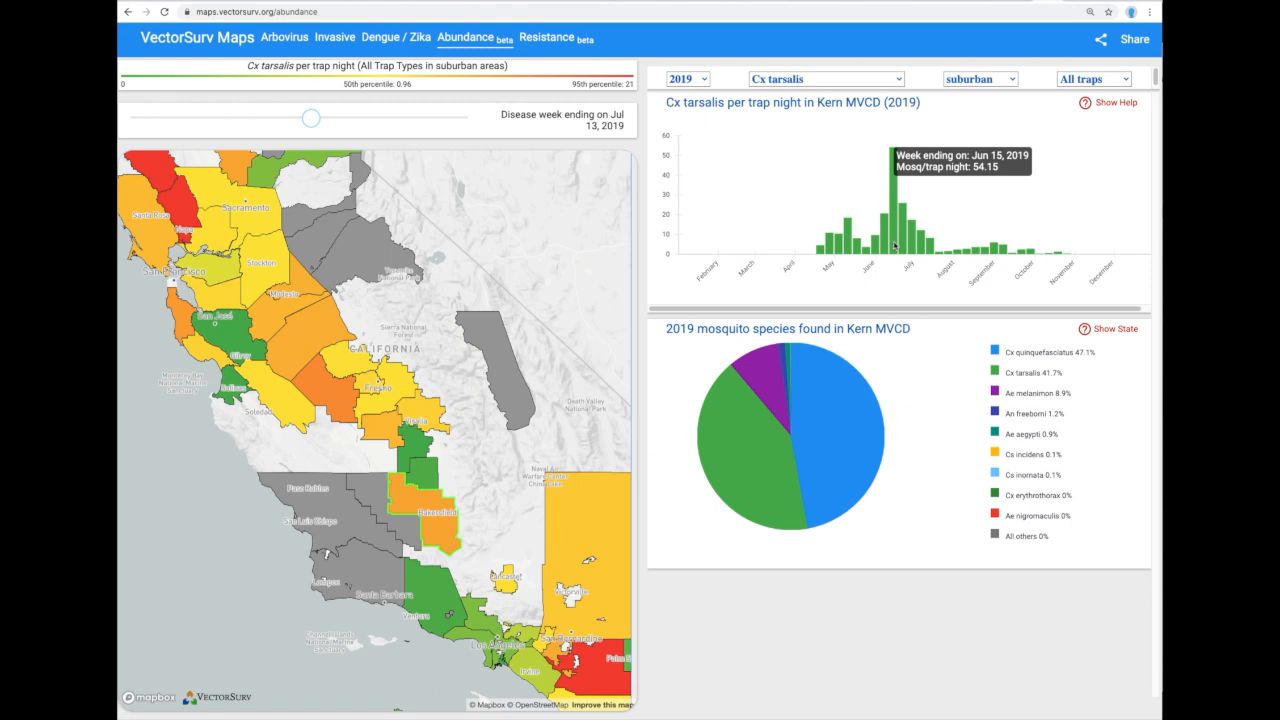
Set the area type to All areas and zoom out to the full state.
left_click(1007, 82)
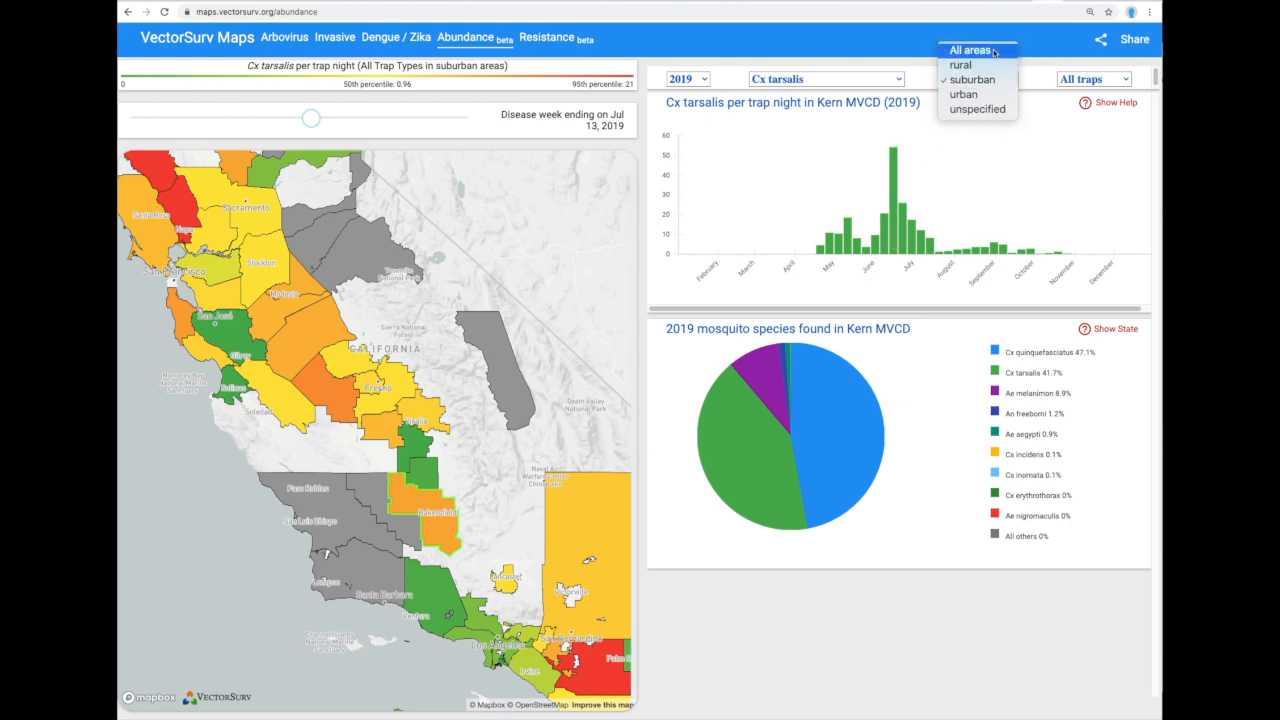
left_click(993, 52)
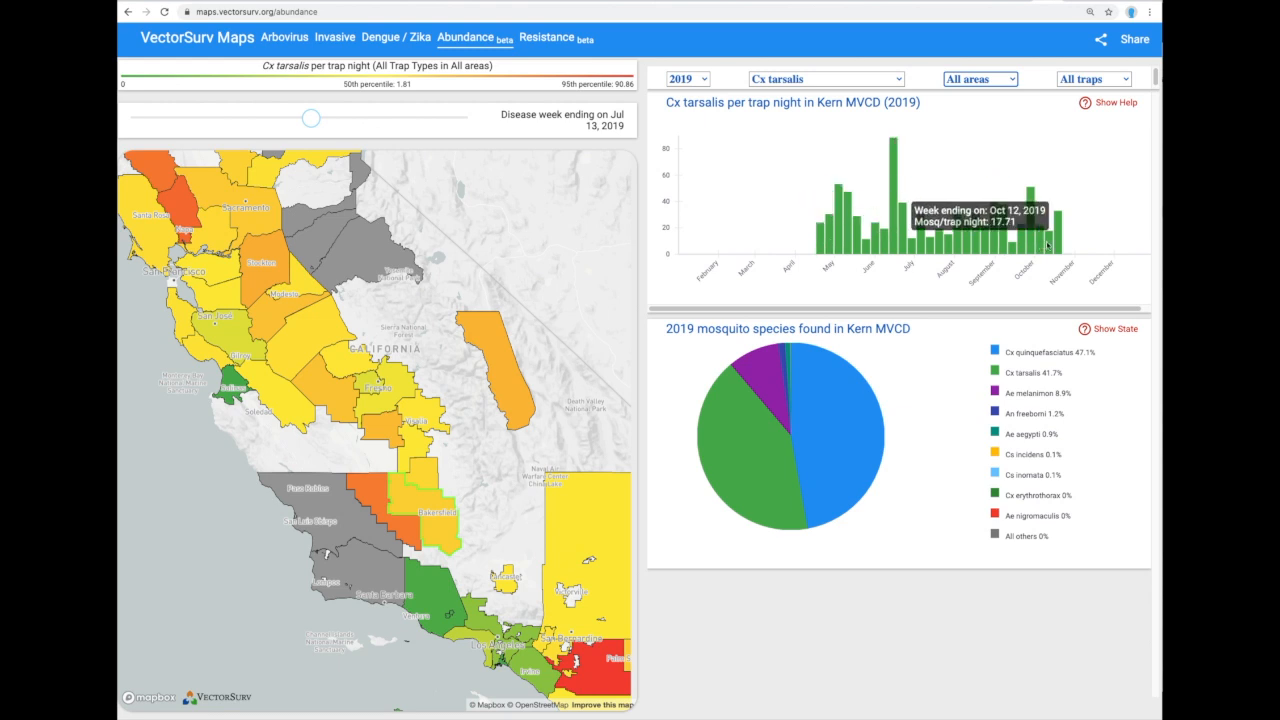
scroll(505, 429, "down", 2)
scroll(505, 429, "down", 3)
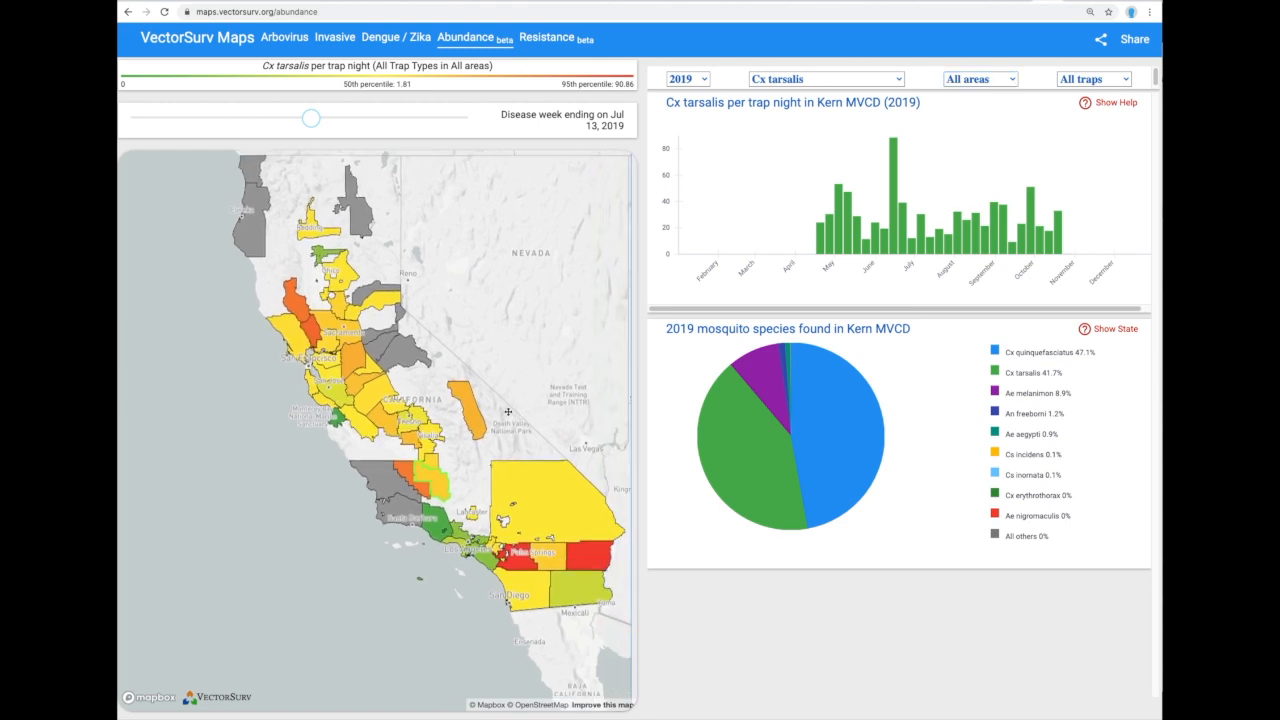
left_click_drag(508, 411, 480, 411)
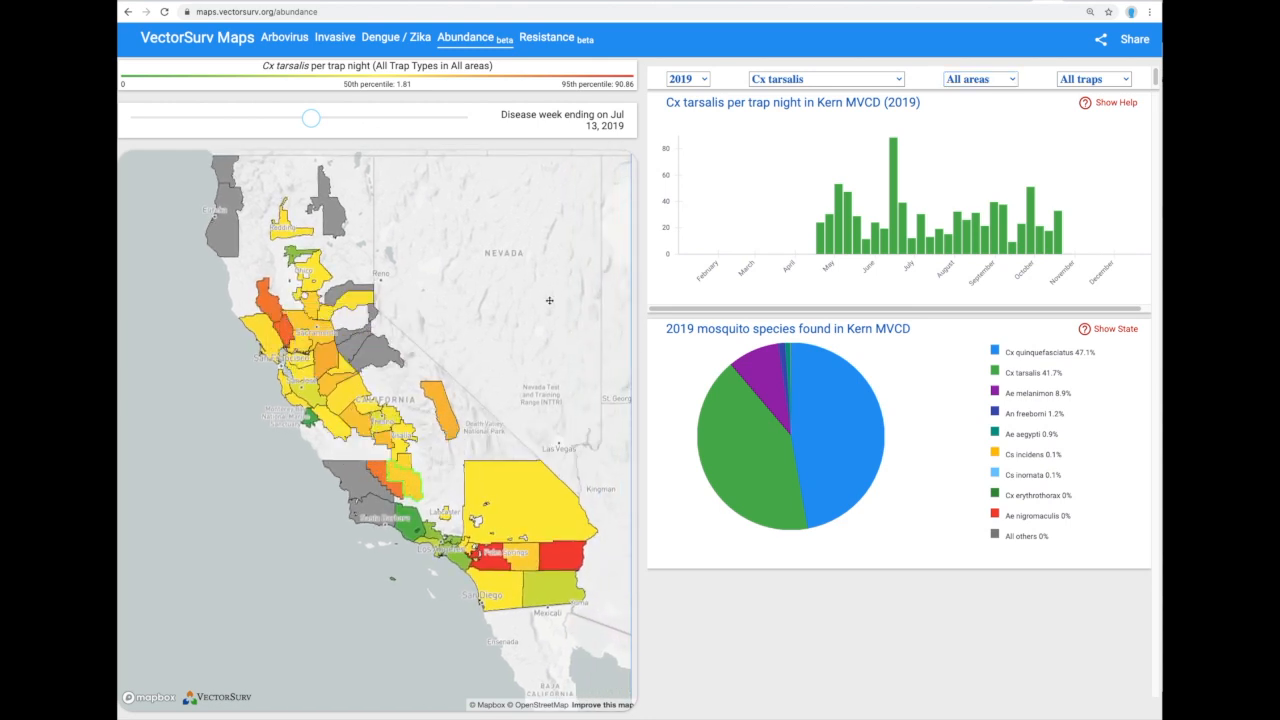
left_click(997, 80)
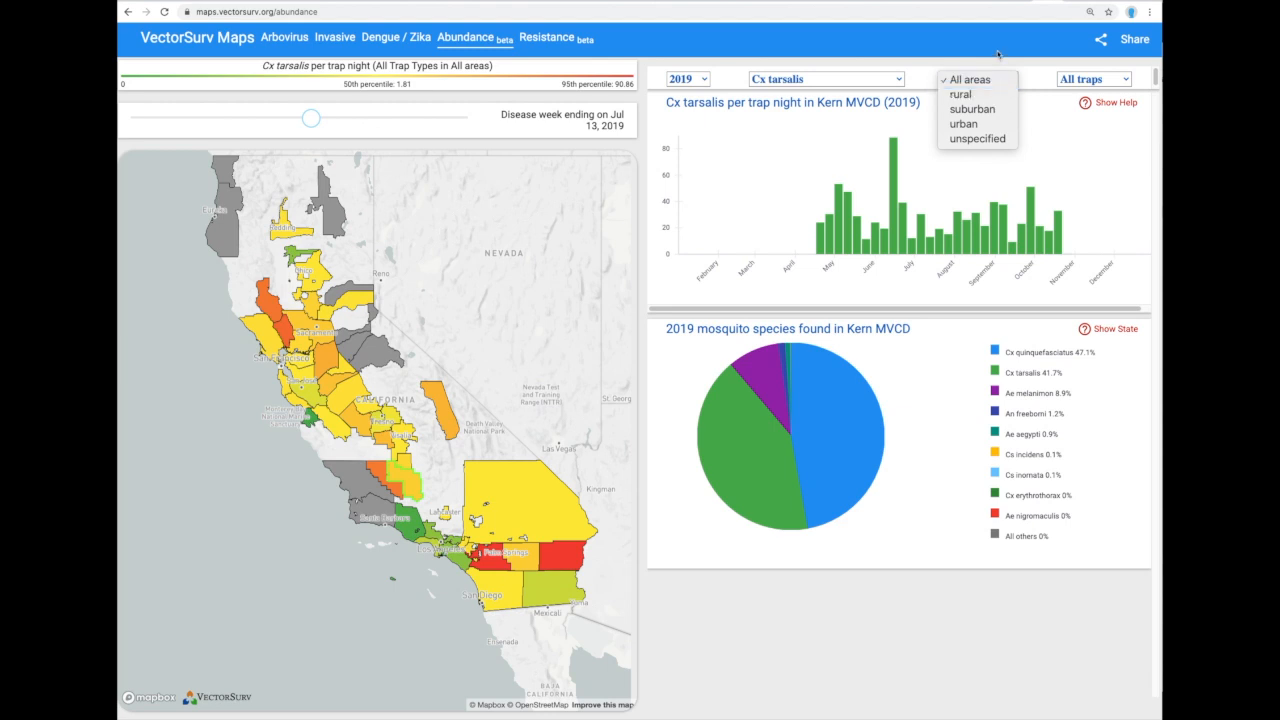
left_click(998, 53)
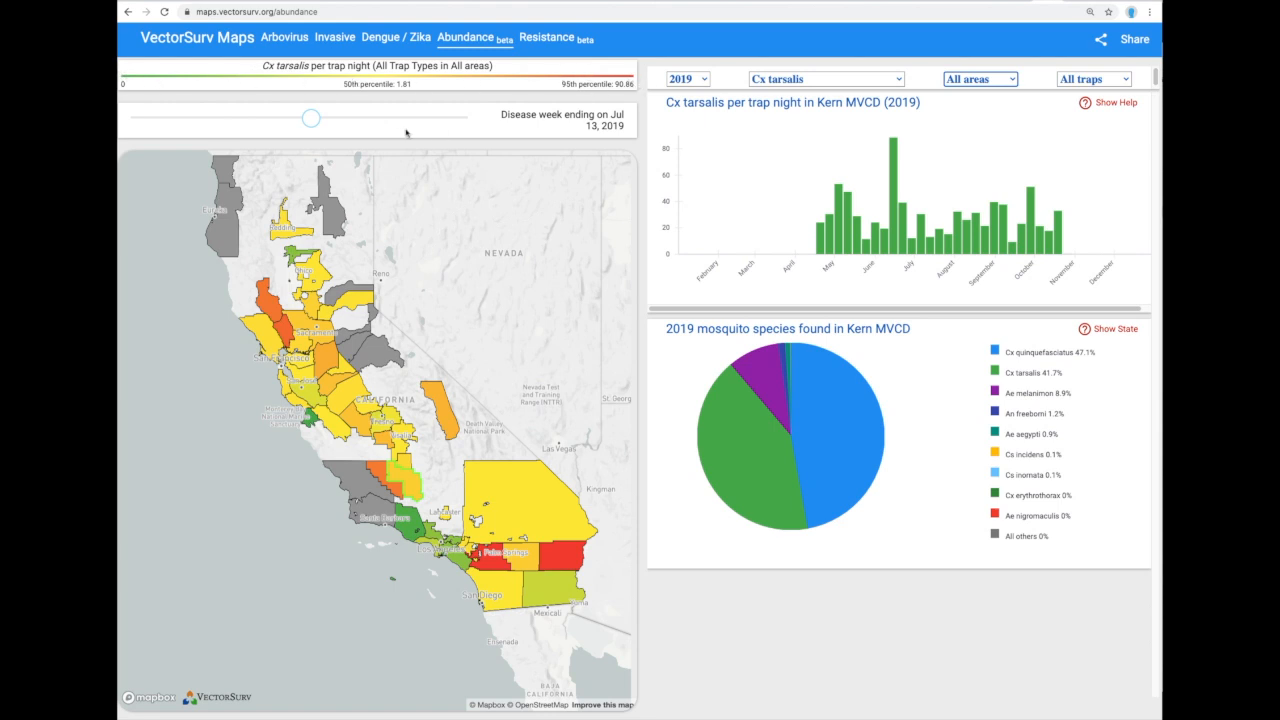
Set the disease week slider to the week ending Aug 17, 2019.
left_click_drag(314, 119, 426, 119)
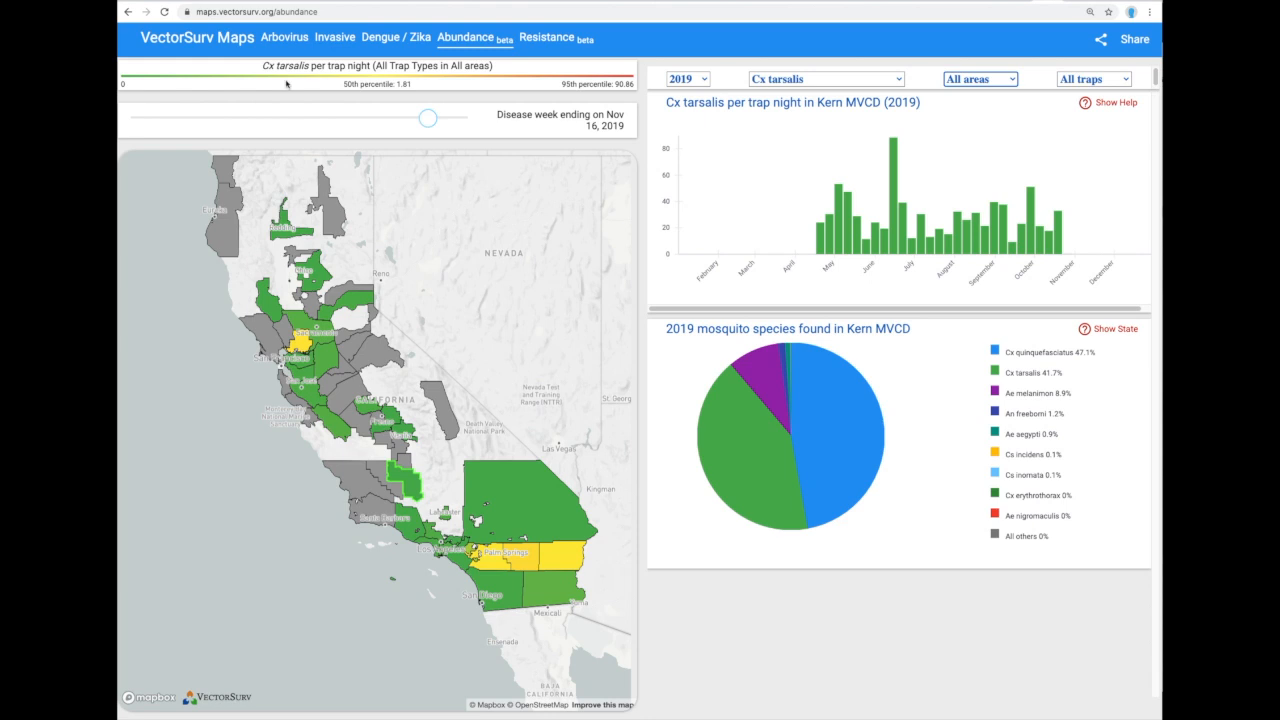
left_click_drag(418, 121, 433, 120)
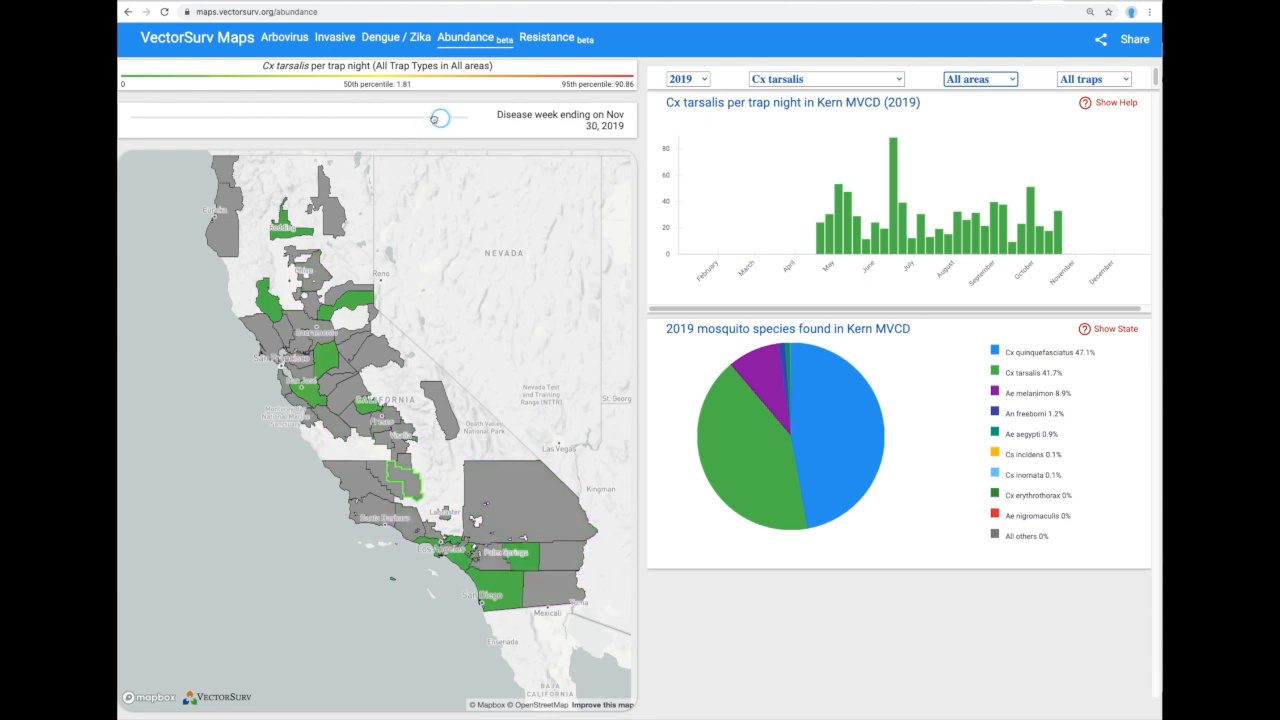
left_click_drag(433, 119, 343, 120)
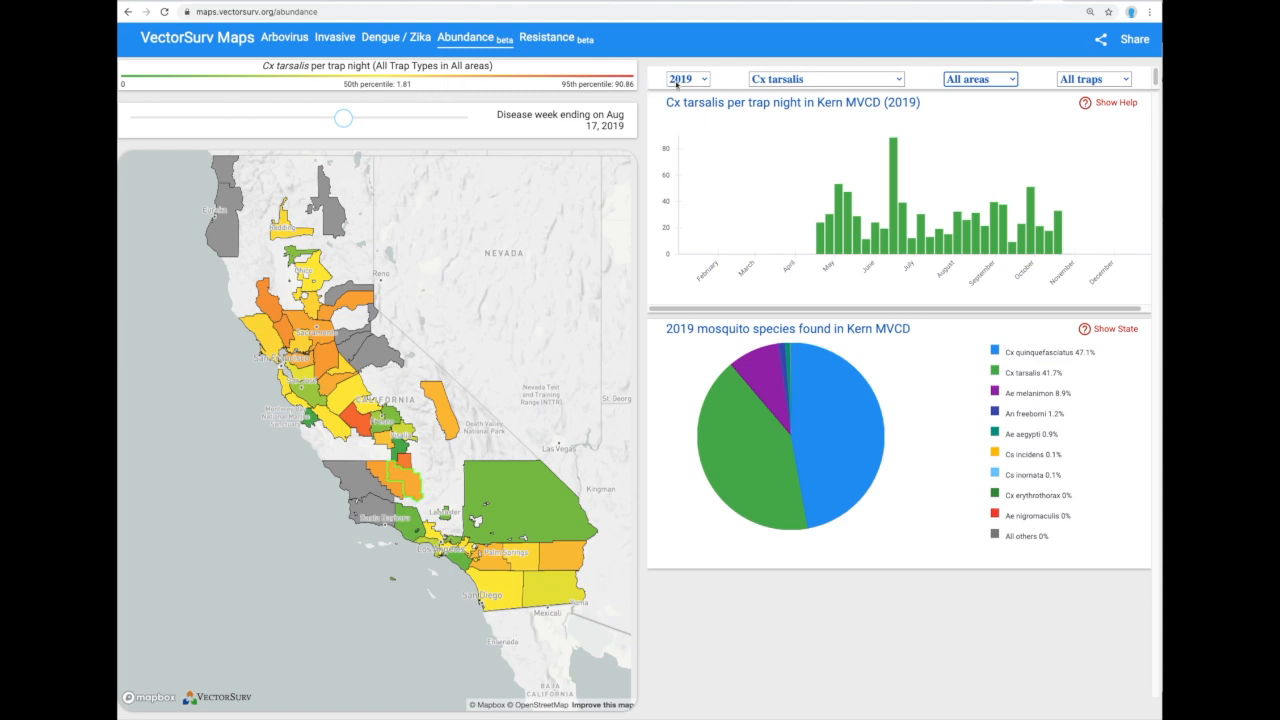
Change the data year selection from 2019 to 2020.
left_click(706, 80)
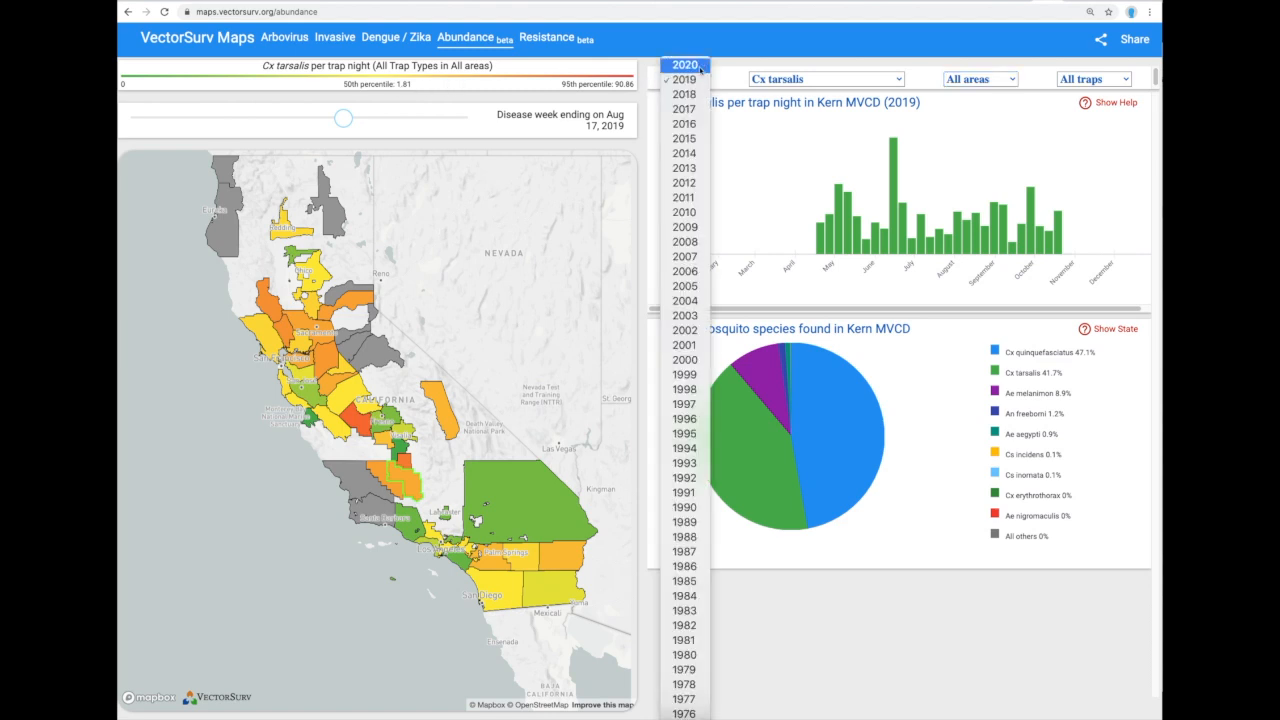
left_click(701, 65)
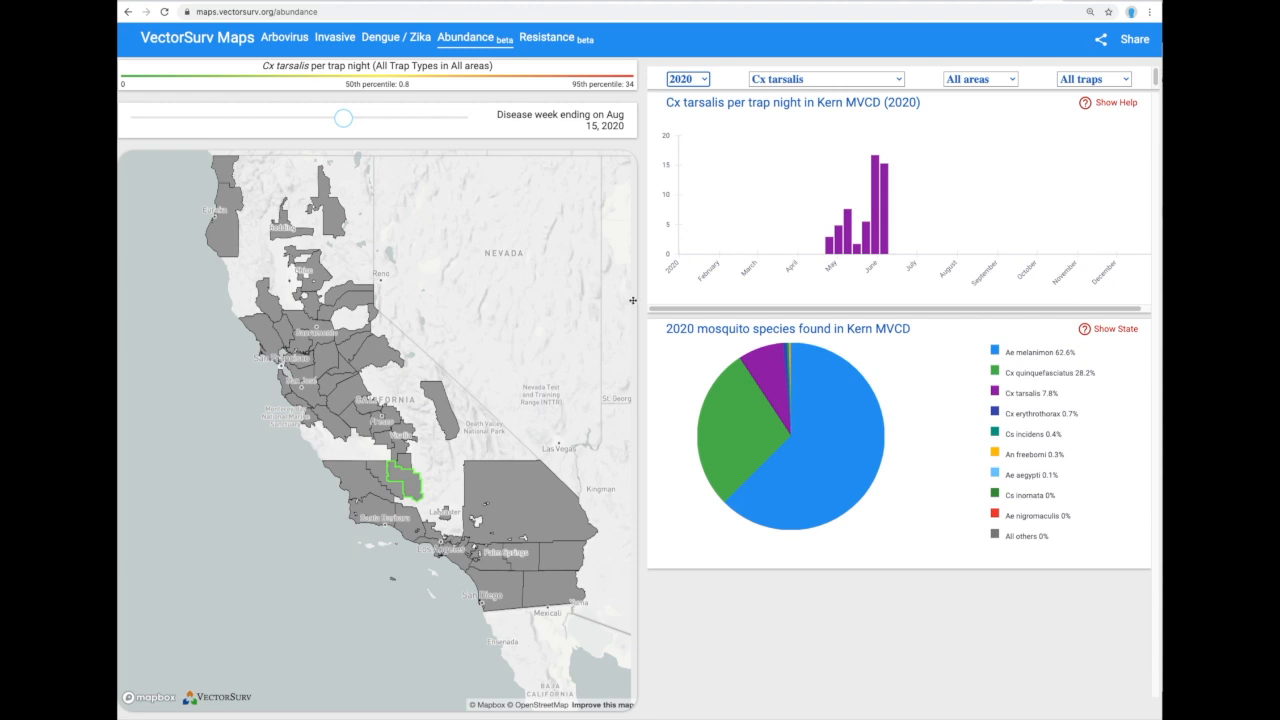
mouse_move(830, 246)
Open the Resistance map, expand Bioassay Controls, and adjust the bioassay start year.
left_click(558, 44)
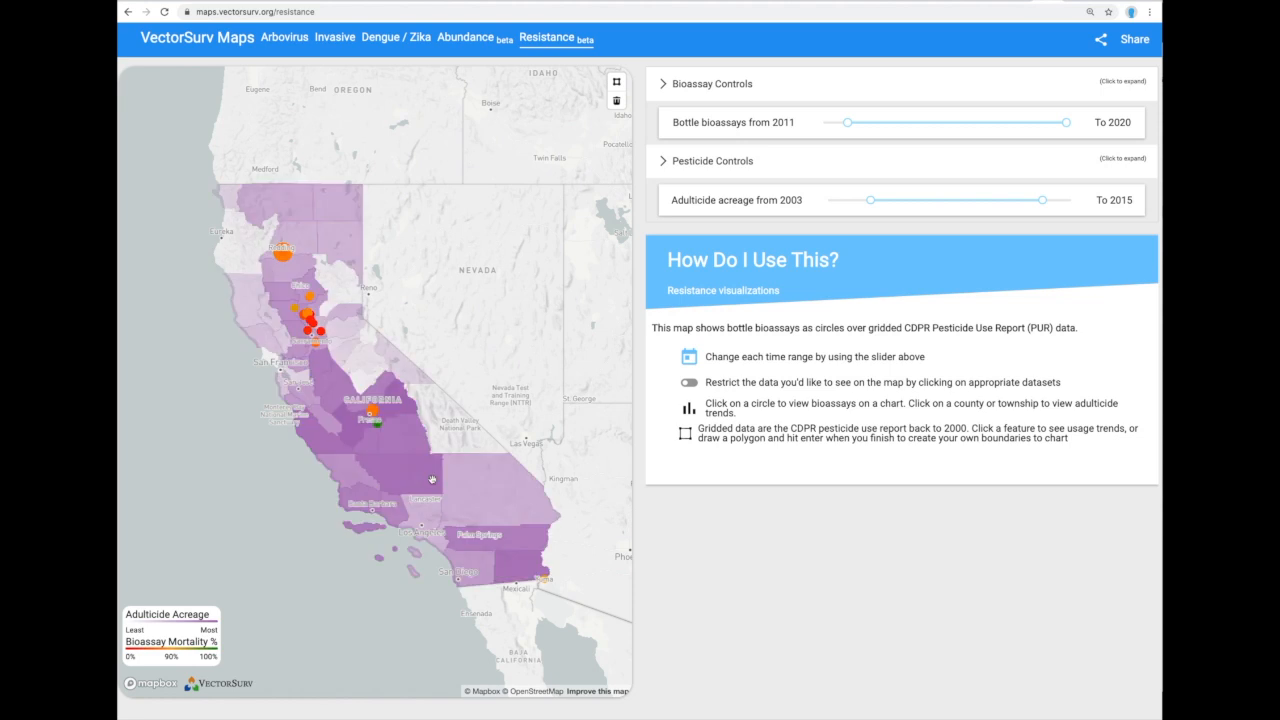
left_click(666, 86)
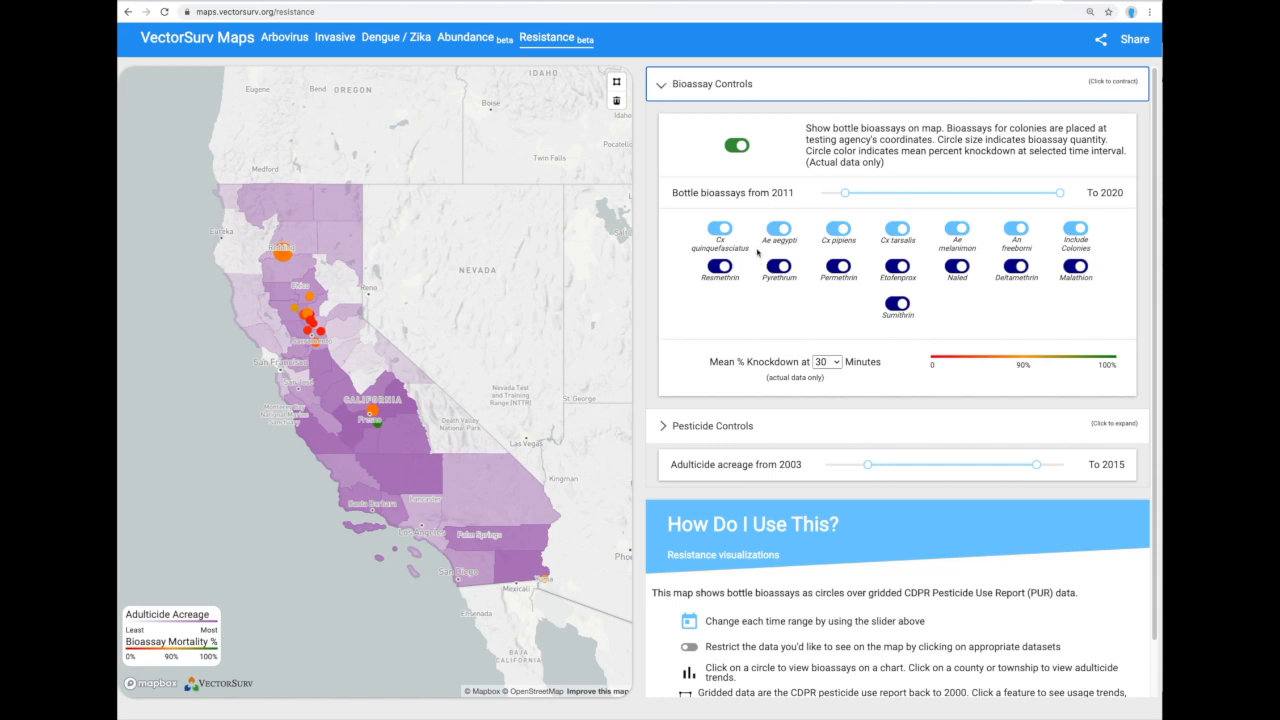
mouse_move(852, 196)
mouse_move(852, 196)
left_mouse_down()
mouse_move(938, 195)
mouse_move(845, 194)
left_mouse_up()
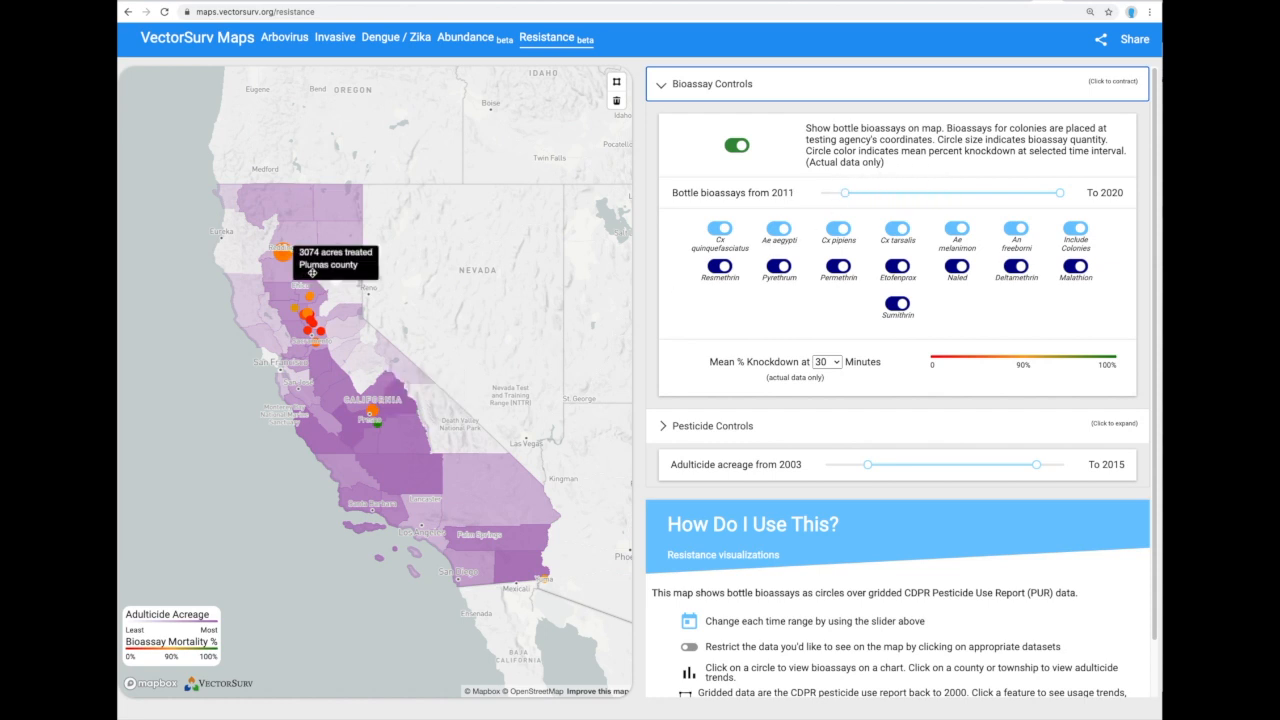
scroll(306, 298, "up", 2)
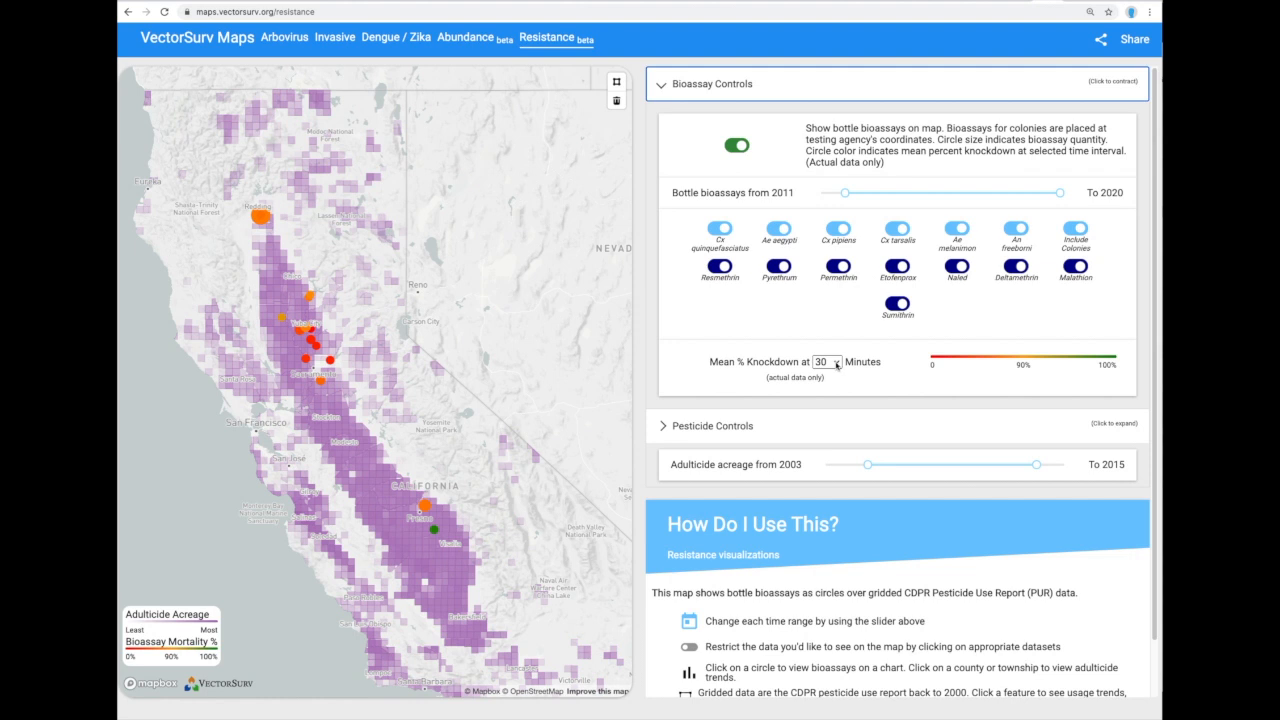
left_click(837, 365)
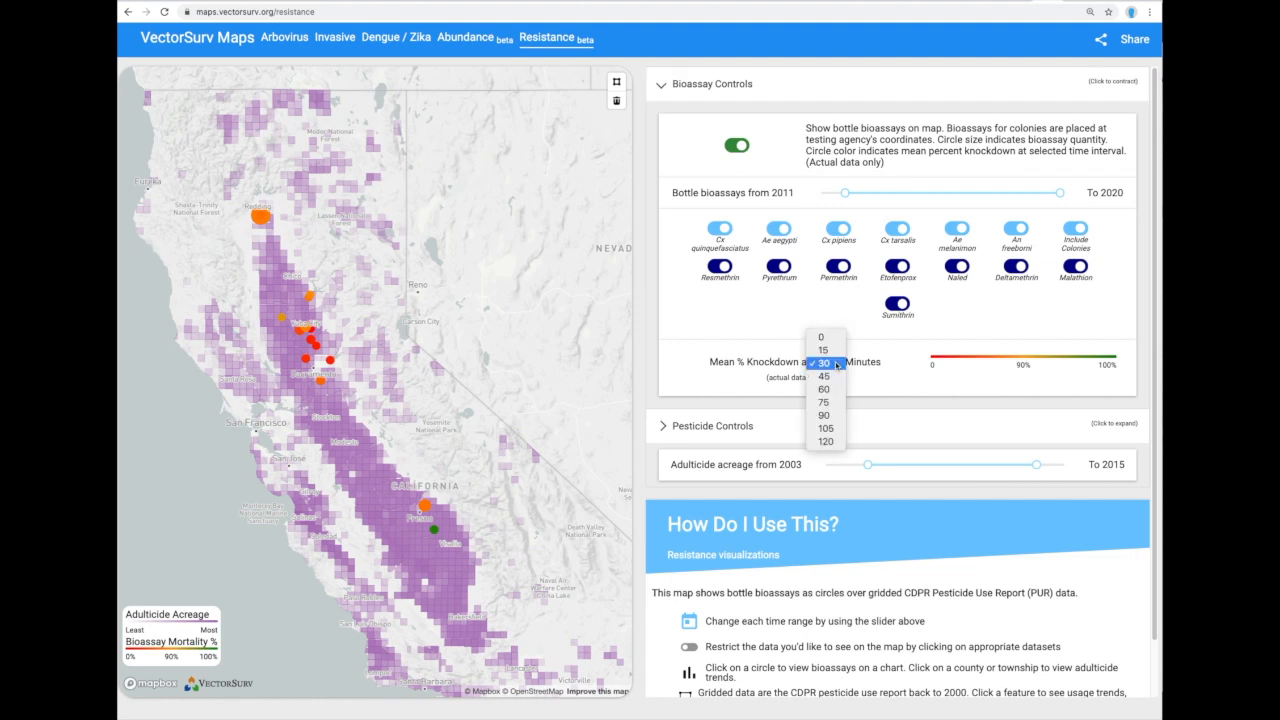
left_click(832, 441)
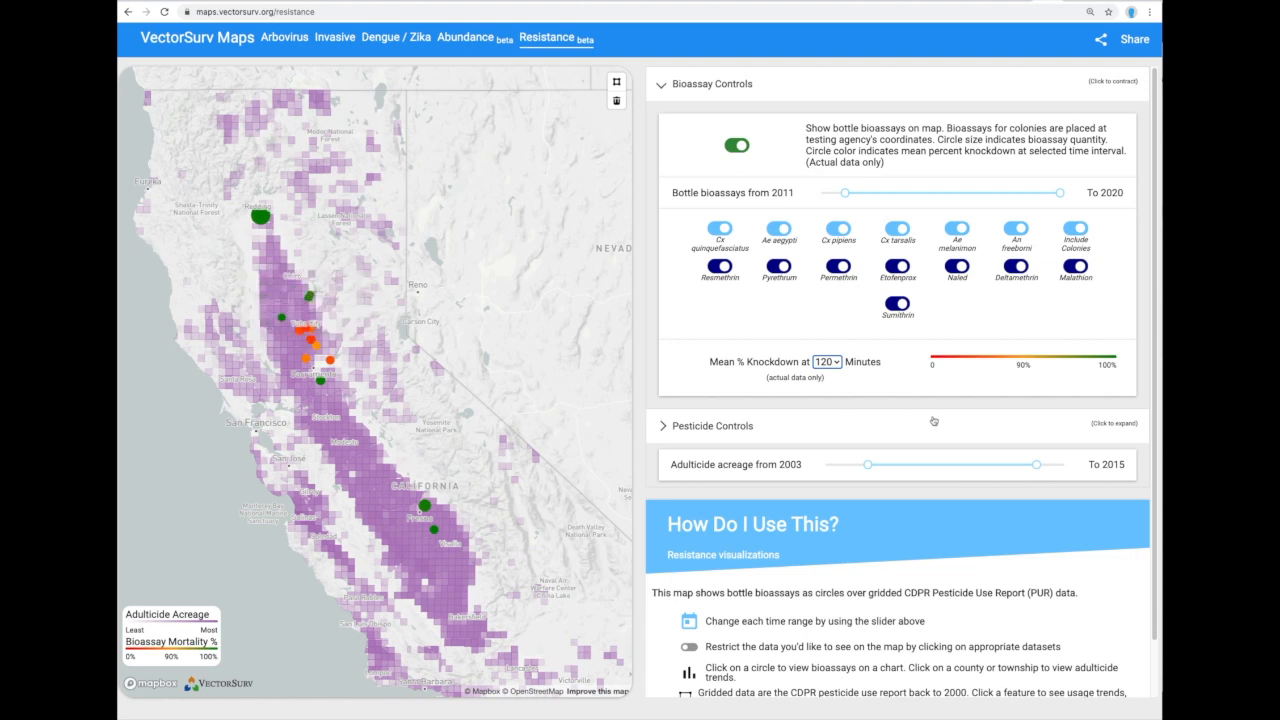
left_click(836, 362)
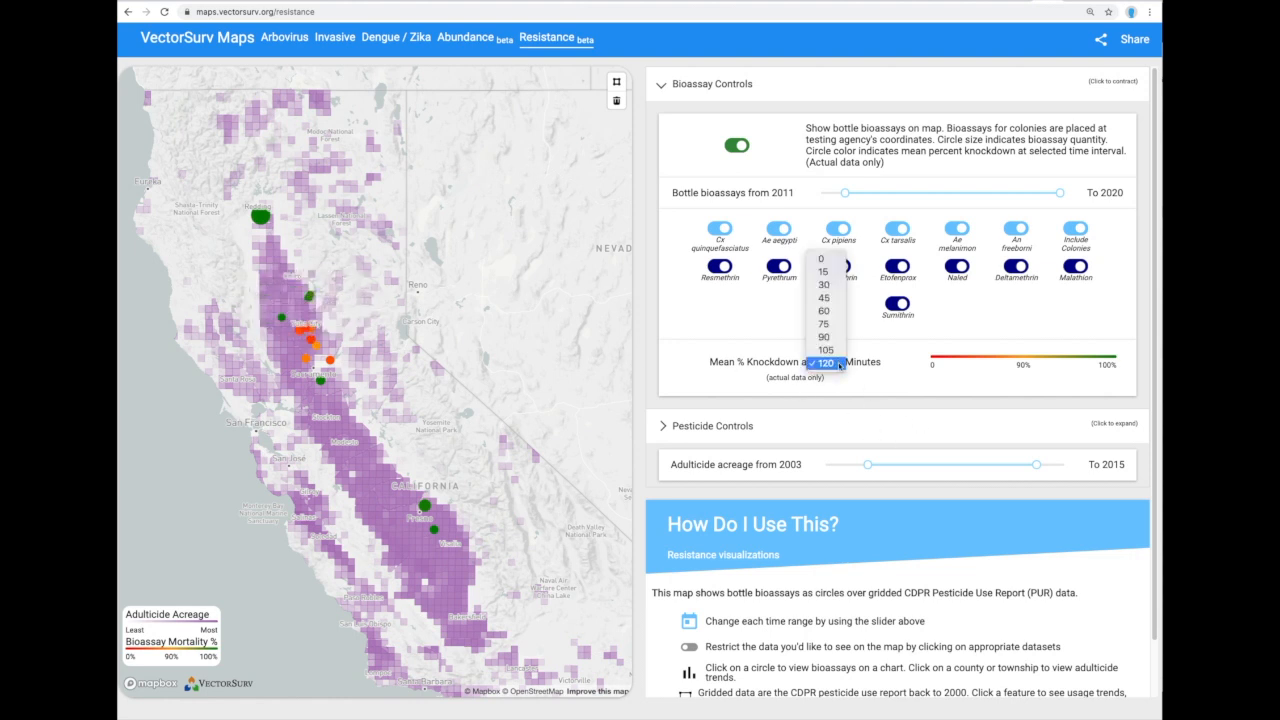
left_click(837, 286)
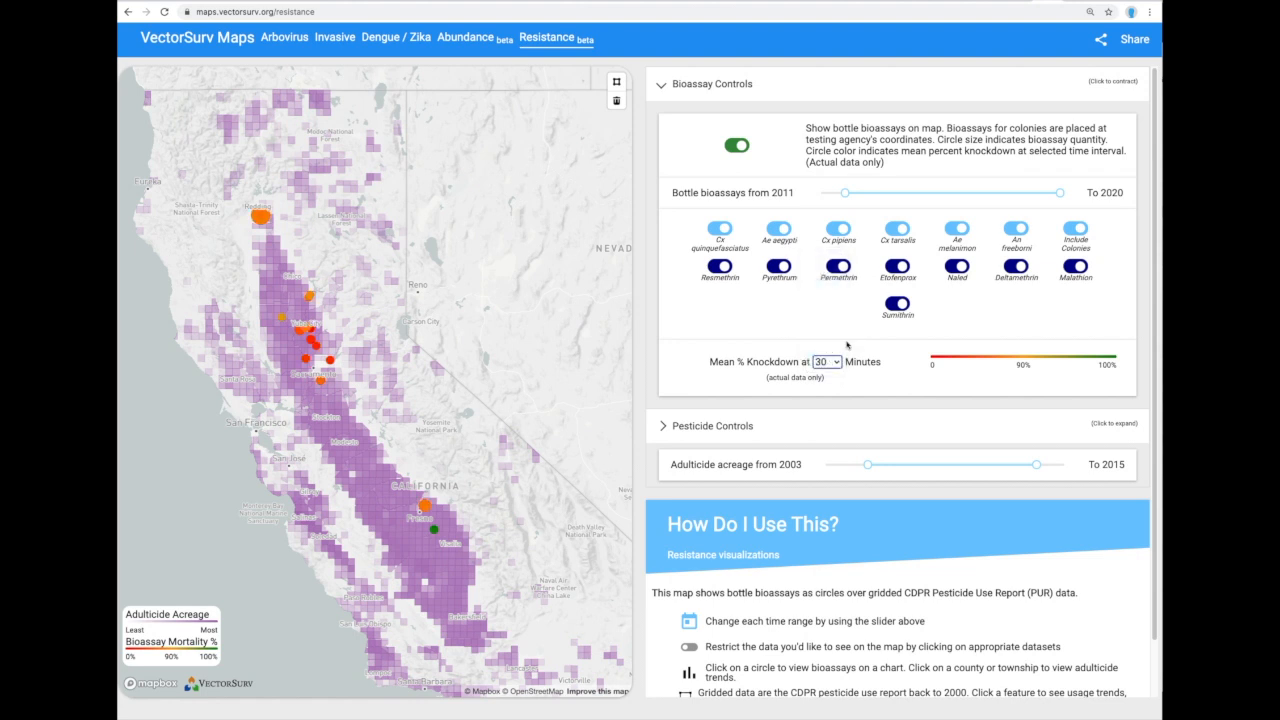
Expand Pesticide Controls, re-enable the CDPR acreage layer, and set its years to 2012–2017.
left_click(661, 429)
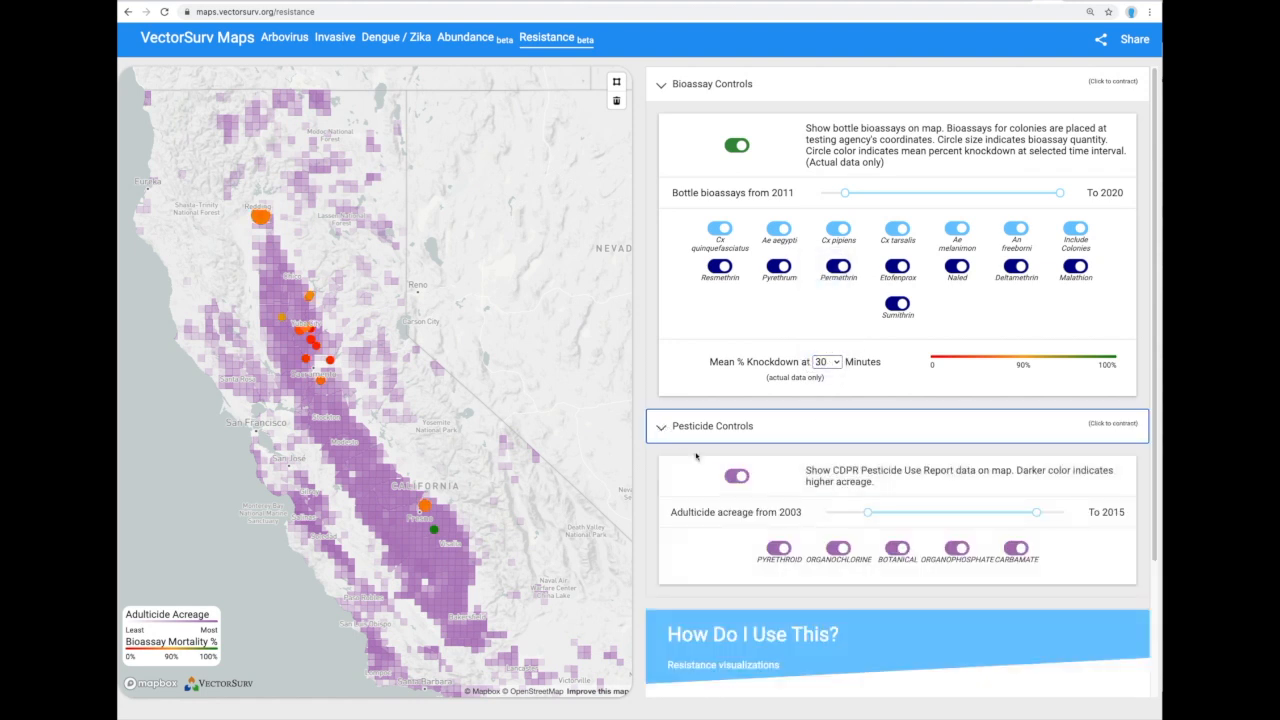
scroll(685, 495, "down", 2)
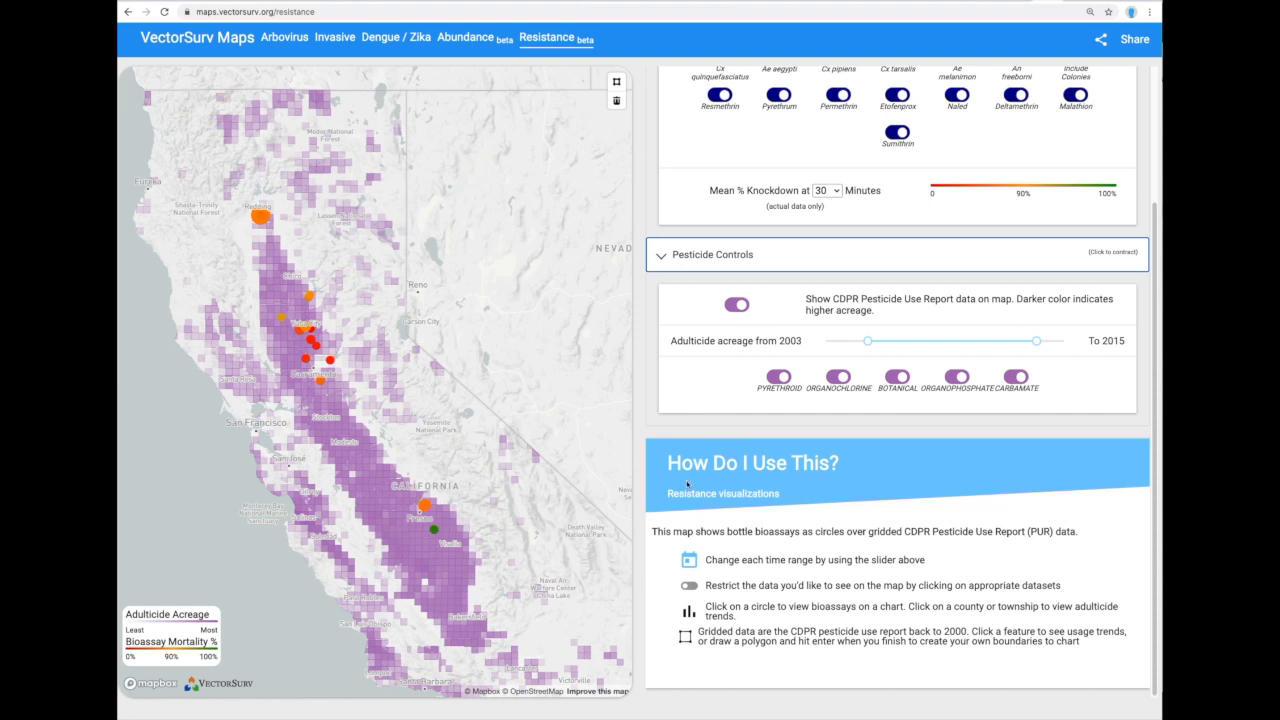
left_click(737, 305)
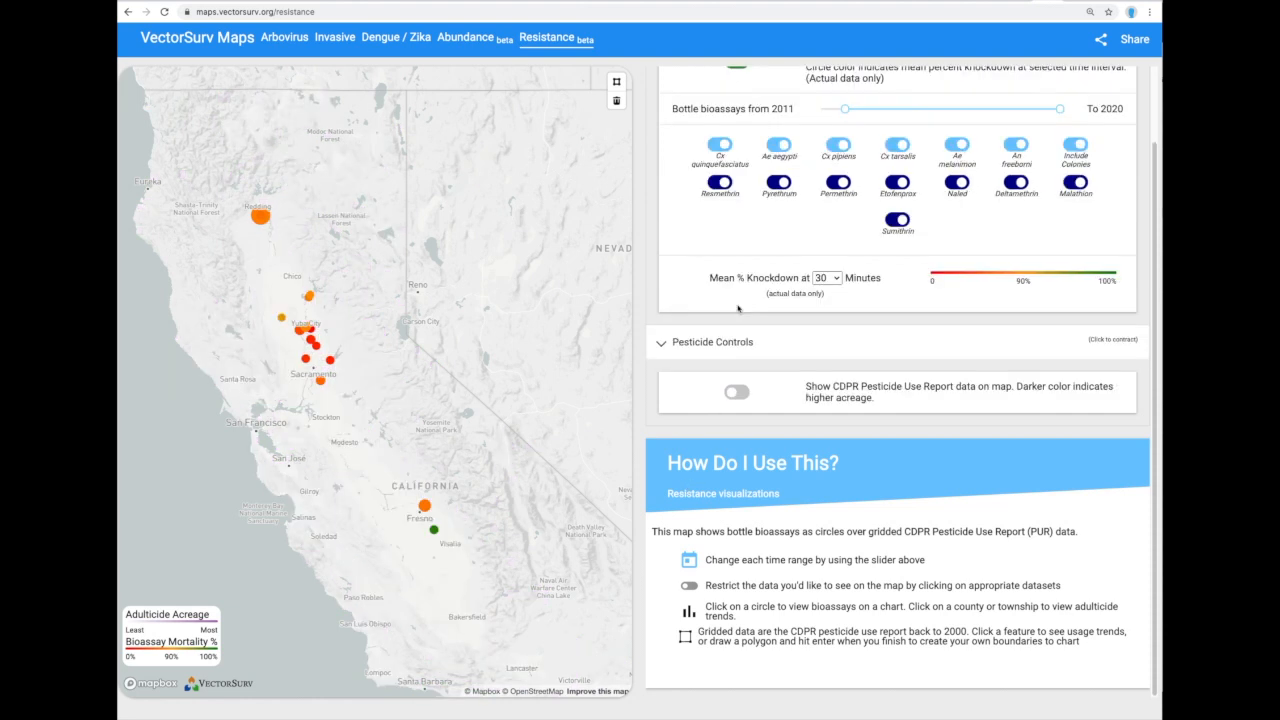
left_click(733, 393)
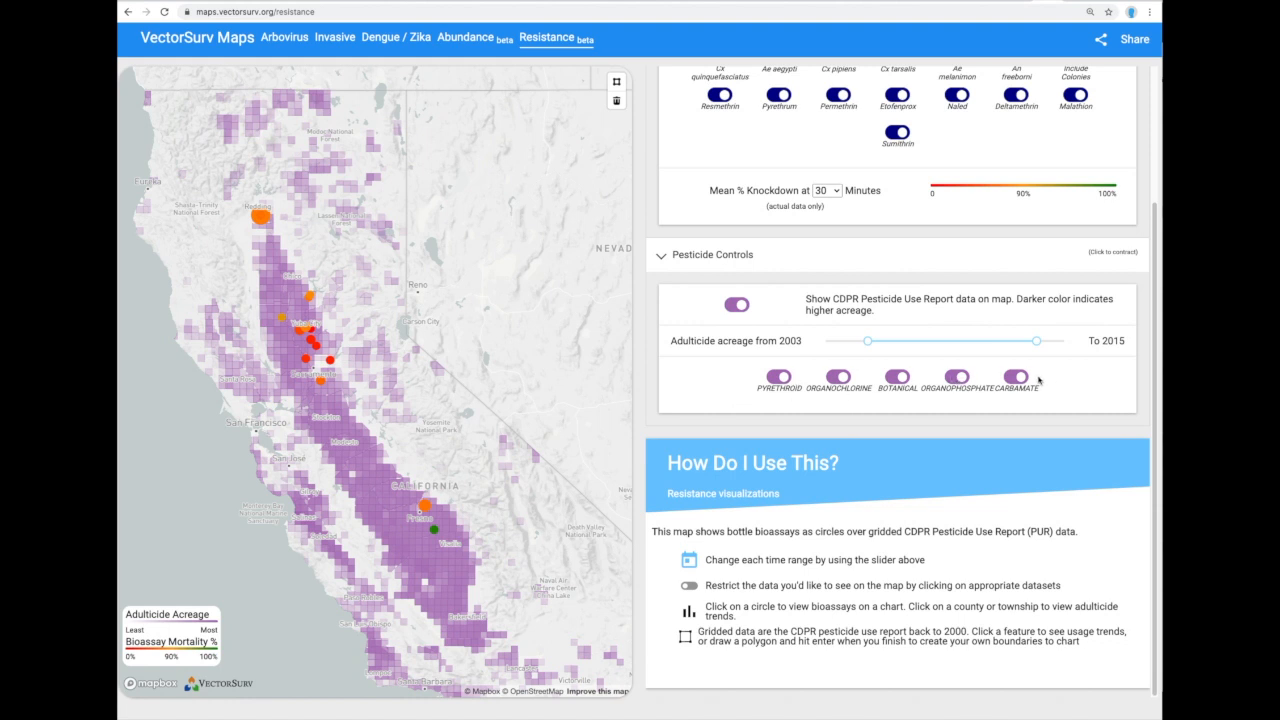
mouse_move(870, 341)
left_click_drag(870, 341, 1064, 341)
mouse_move(1035, 341)
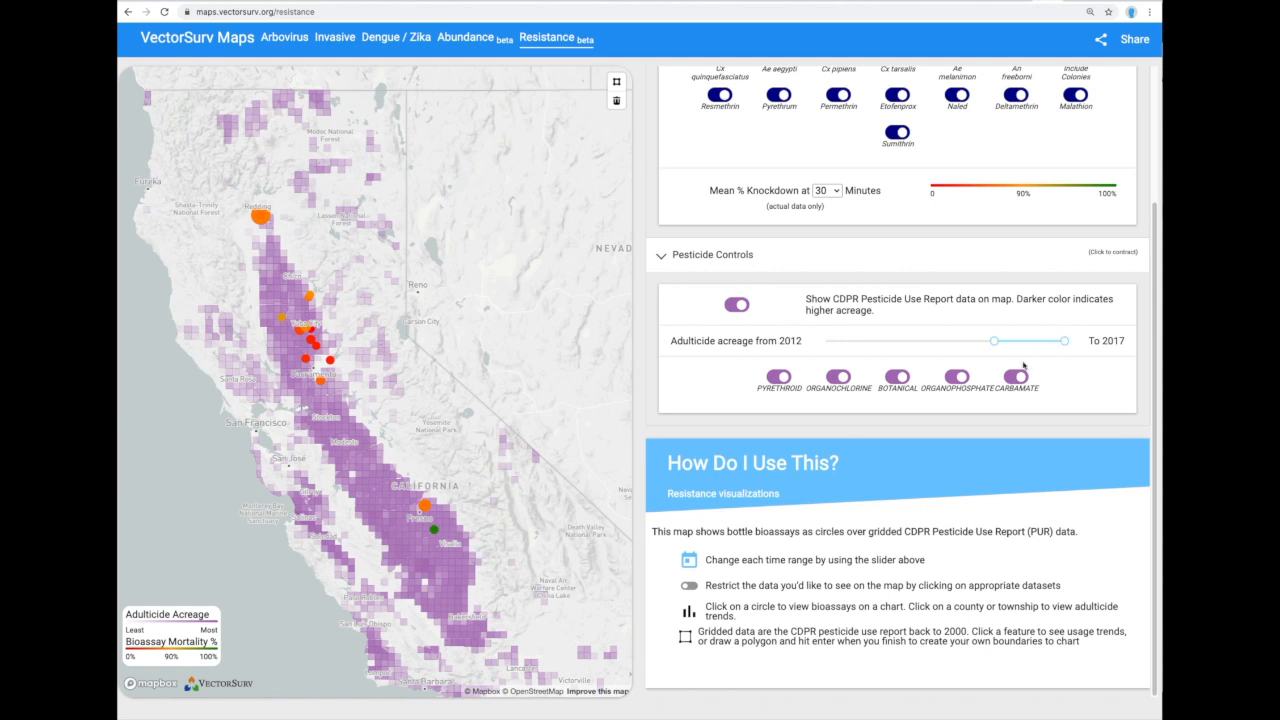
Narrow acreage to 2015–2017, showing only the organochlorine and pyrethroid classes.
left_click_drag(996, 341, 1036, 341)
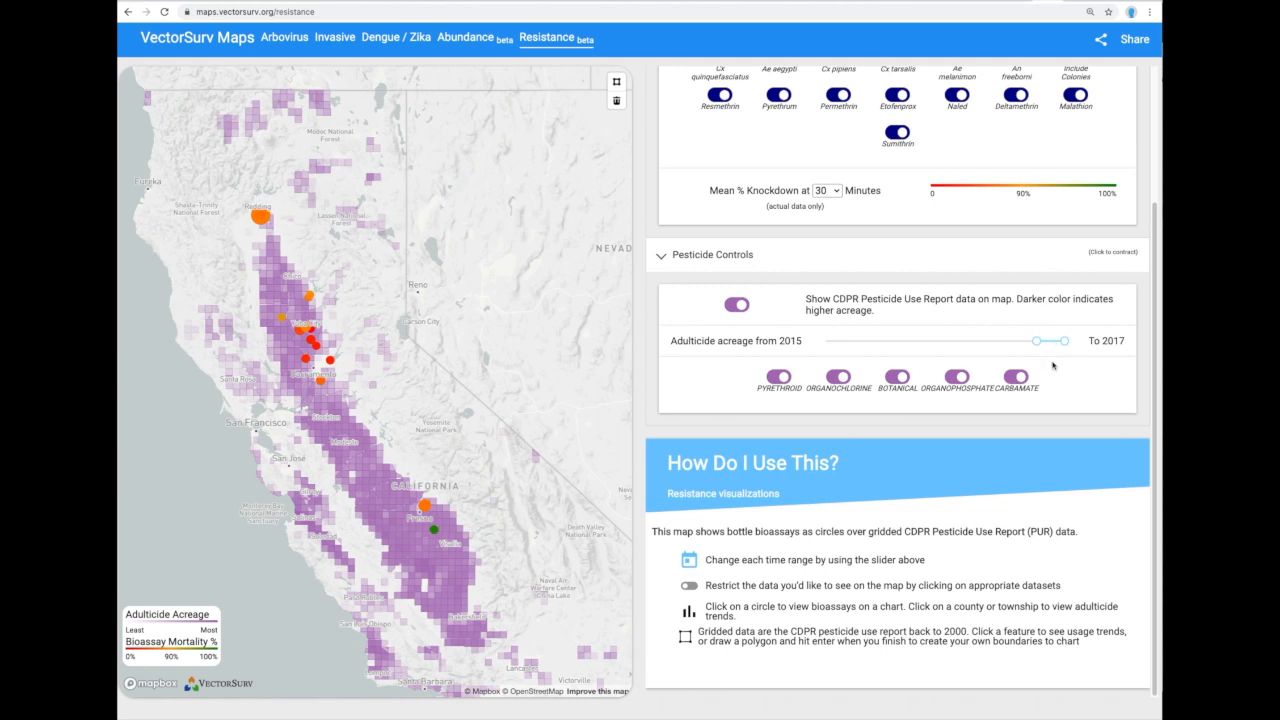
left_click(846, 386)
left_click(897, 377)
left_click(957, 377)
left_click(1014, 378)
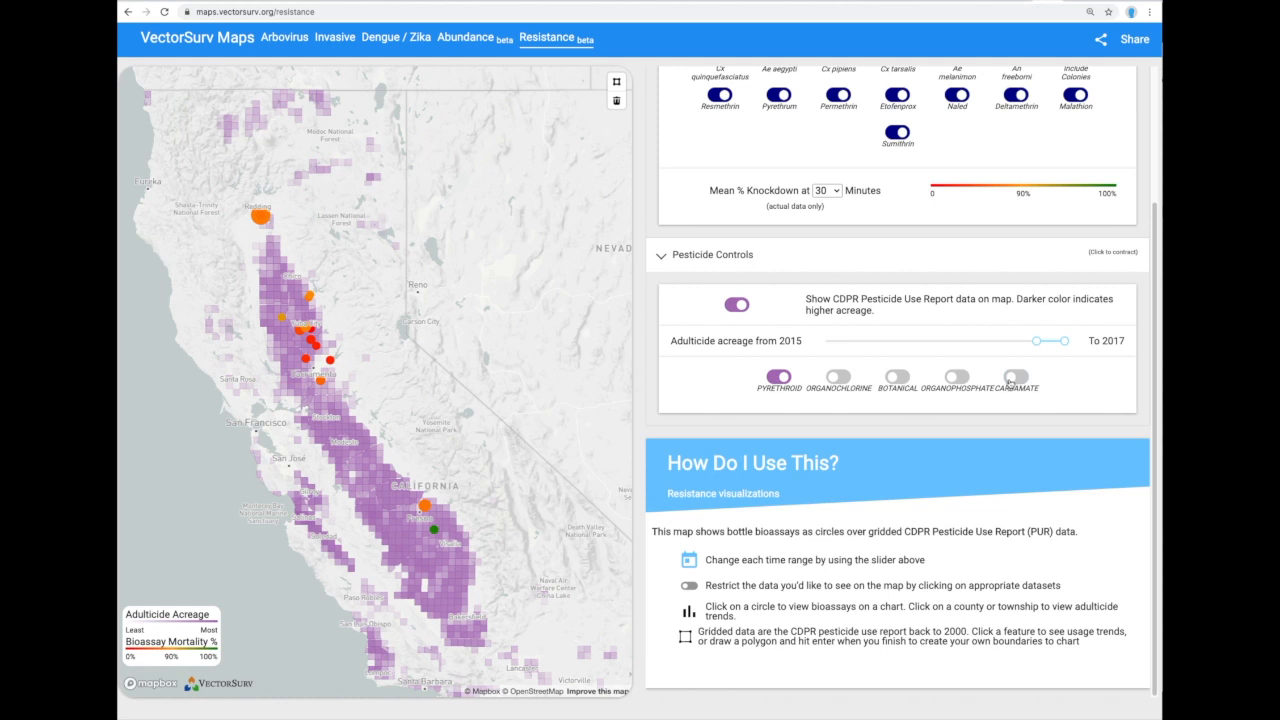
left_click(780, 377)
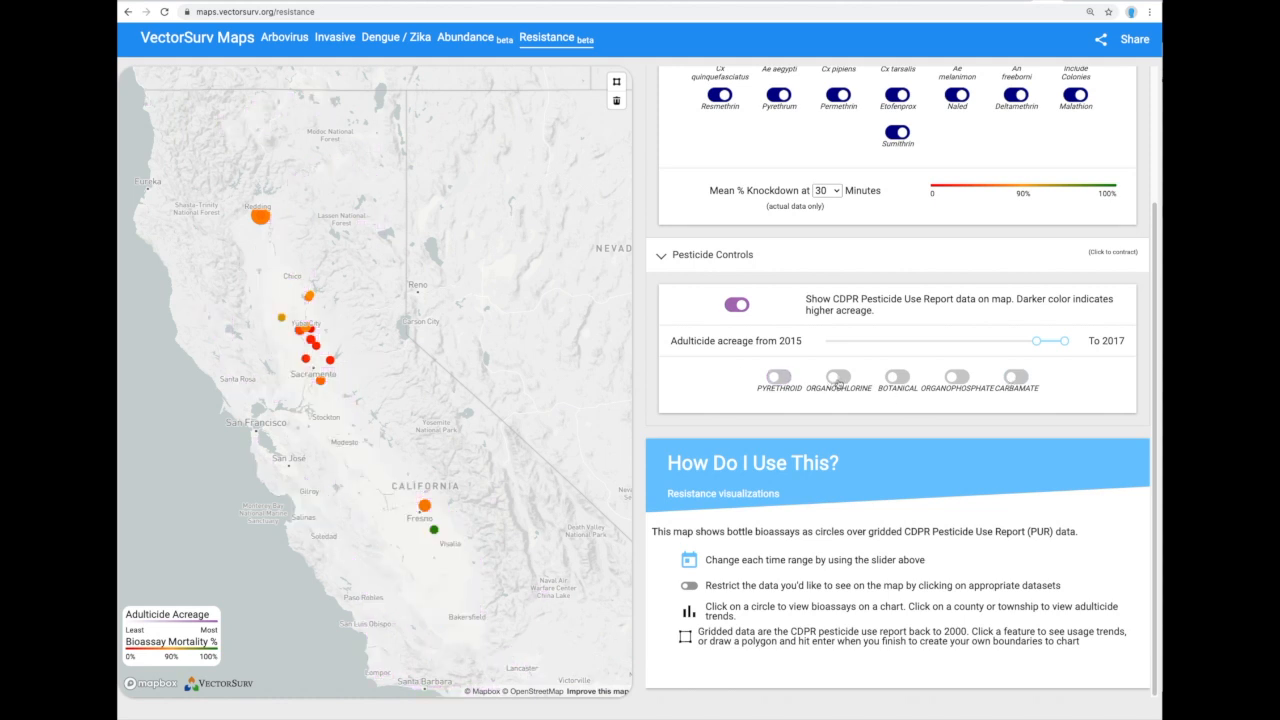
left_click(838, 378)
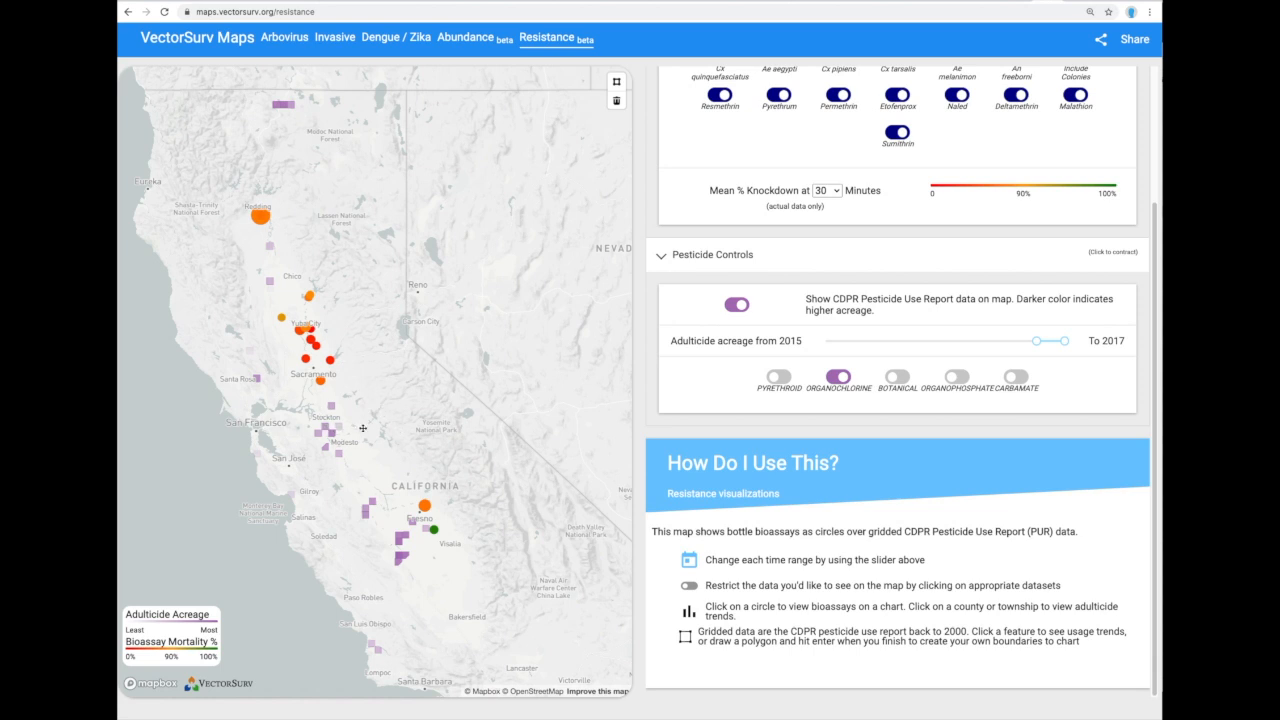
left_click(783, 379)
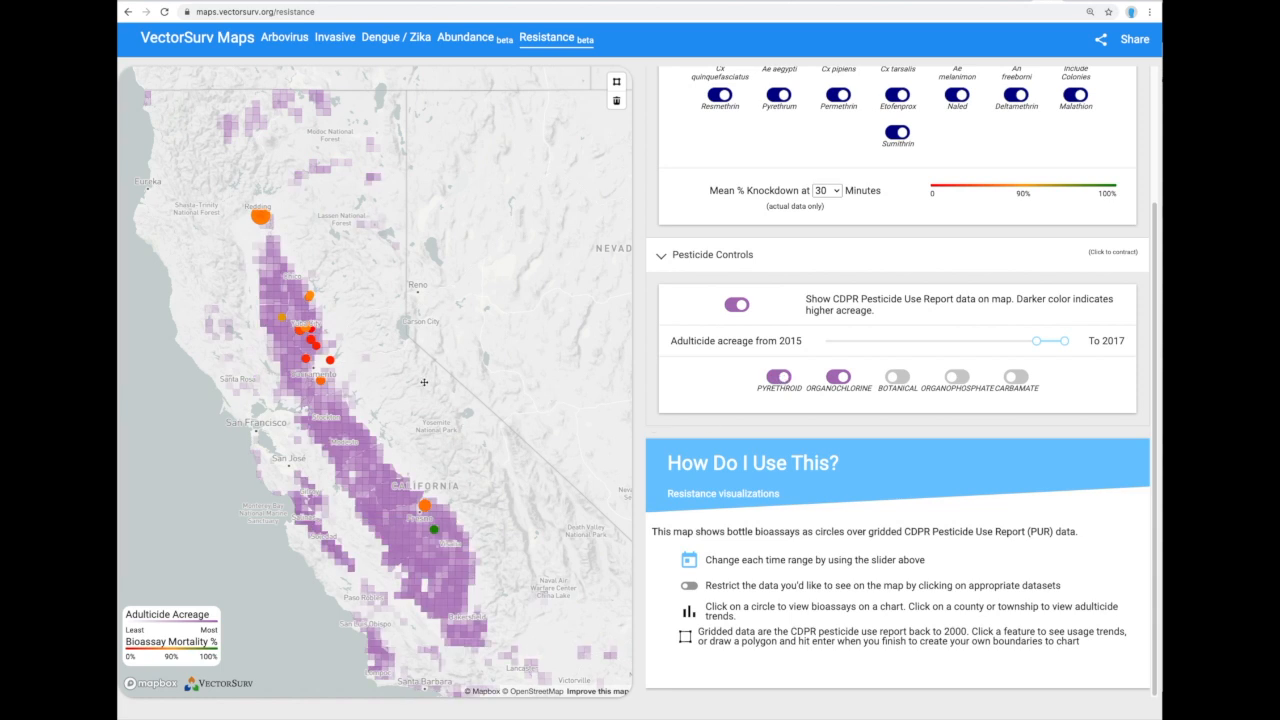
scroll(423, 384, "down", 2)
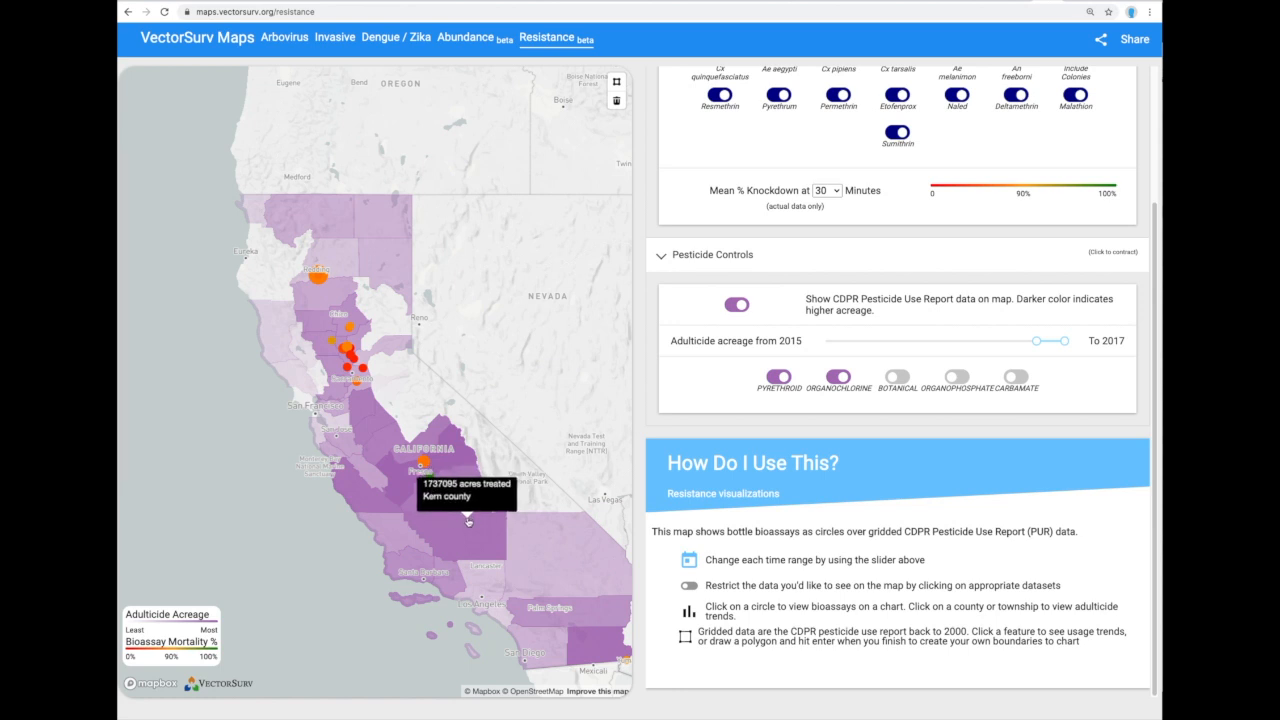
Zoom the map in on the township acreage cells around Fresno.
scroll(473, 520, "up", 1)
scroll(469, 518, "up", 2)
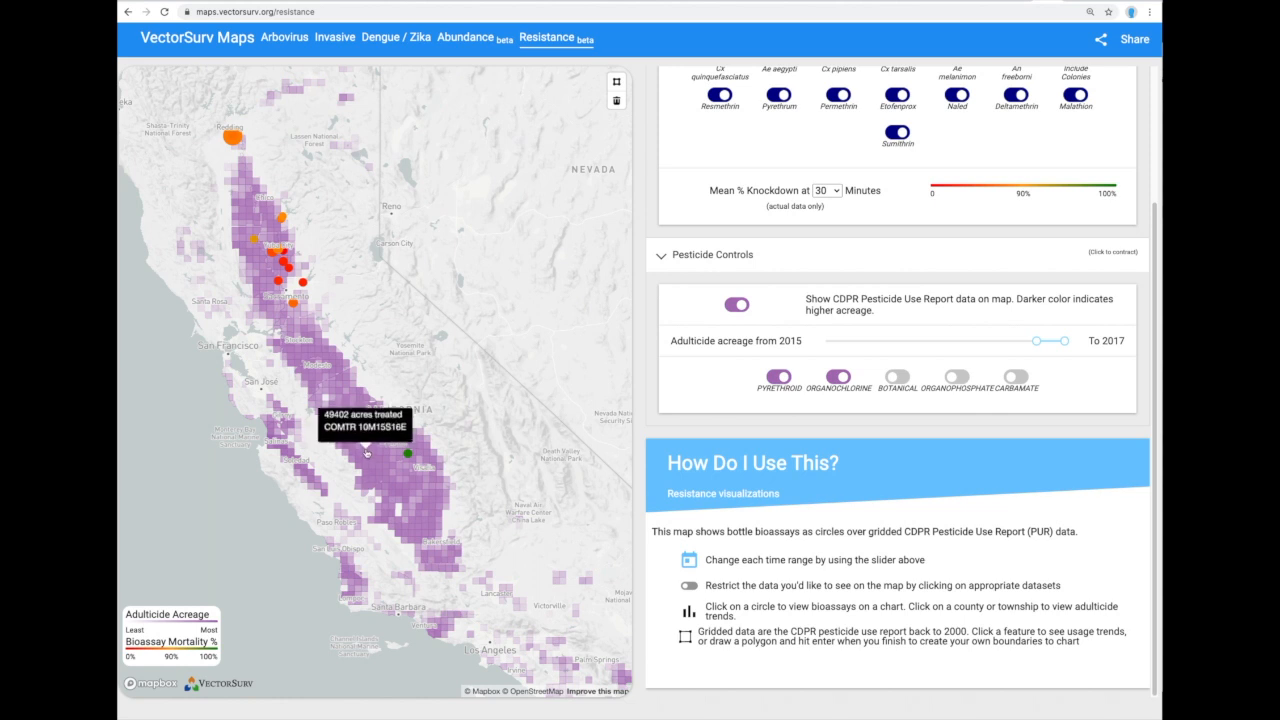
scroll(369, 453, "up", 4)
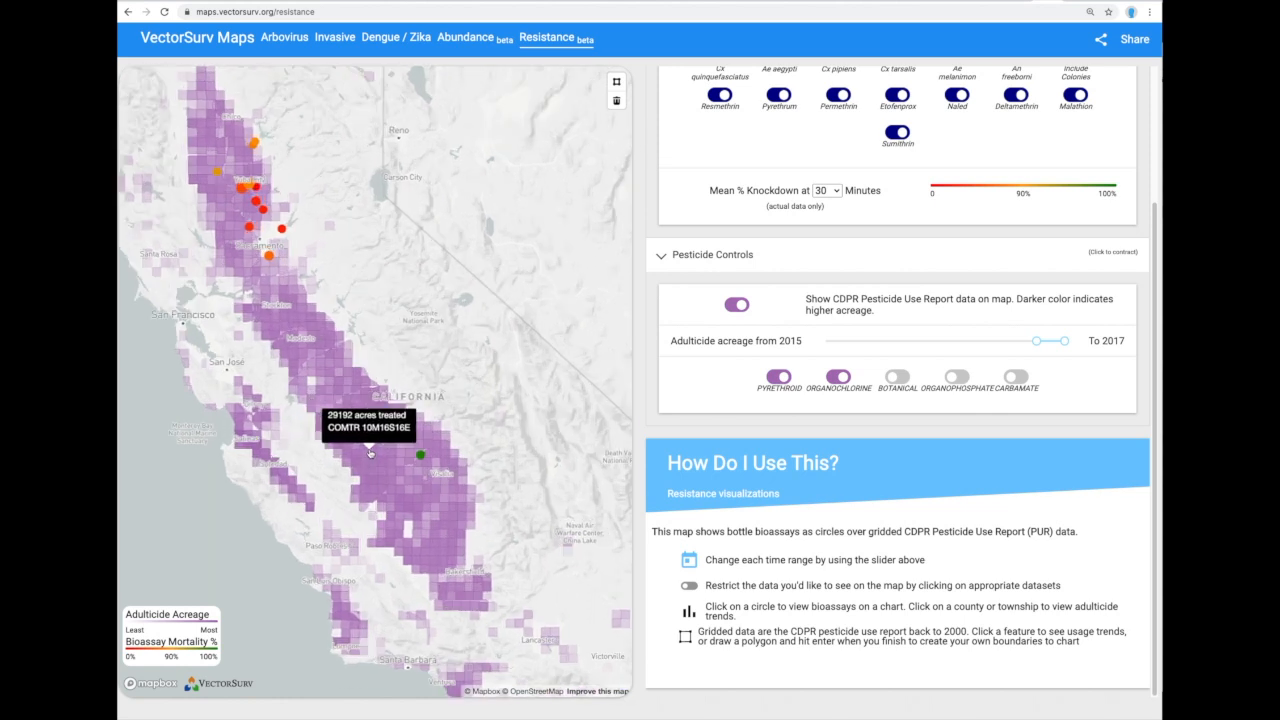
scroll(370, 453, "up", 2)
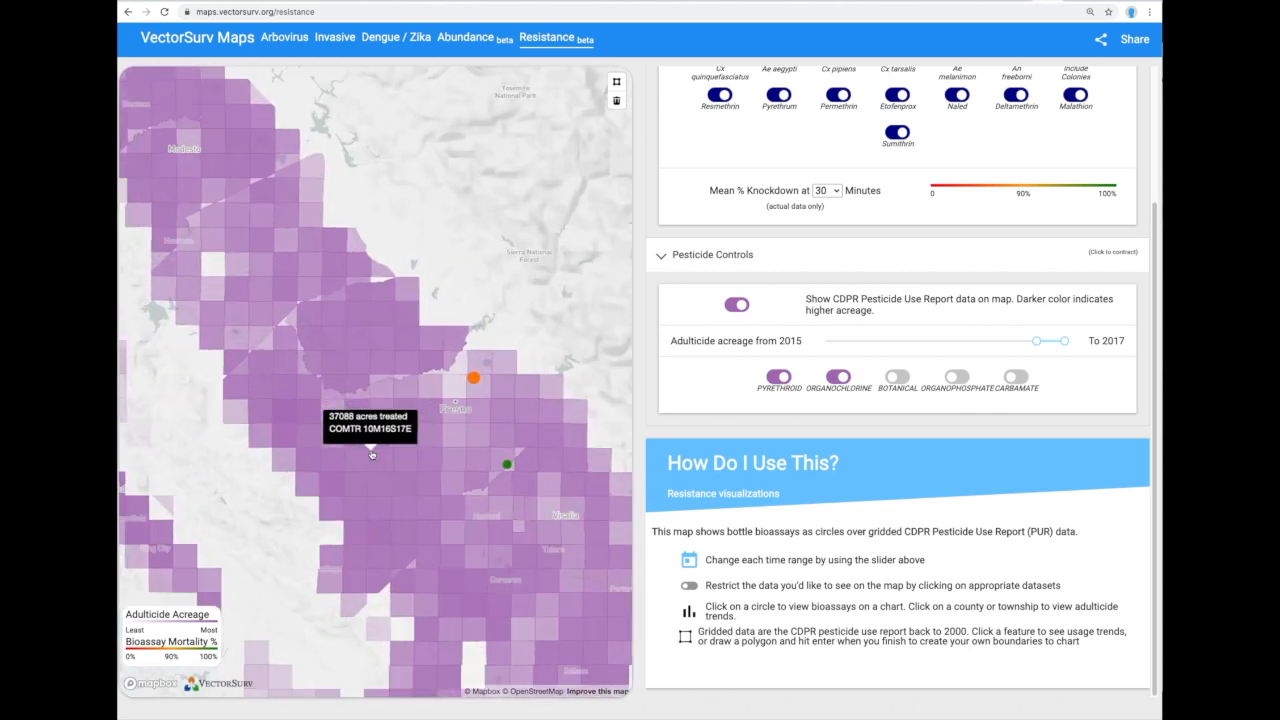
scroll(505, 465, "up", 3)
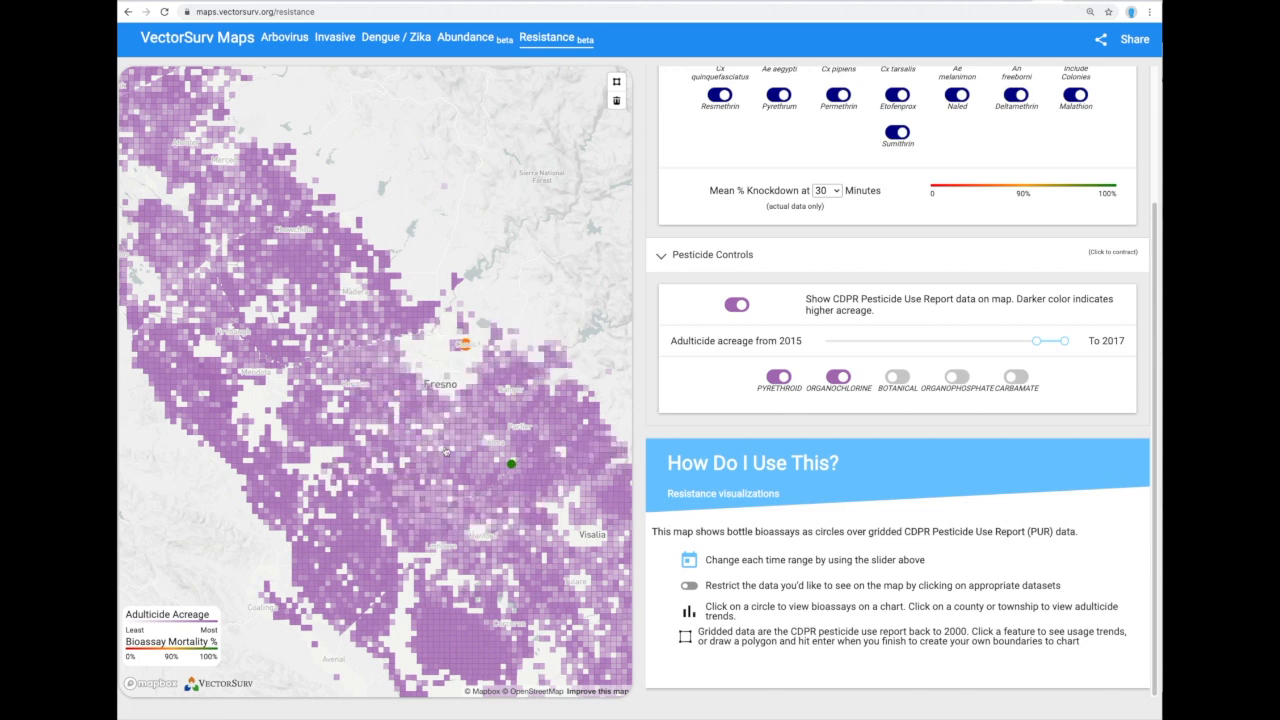
scroll(462, 460, "down", 3)
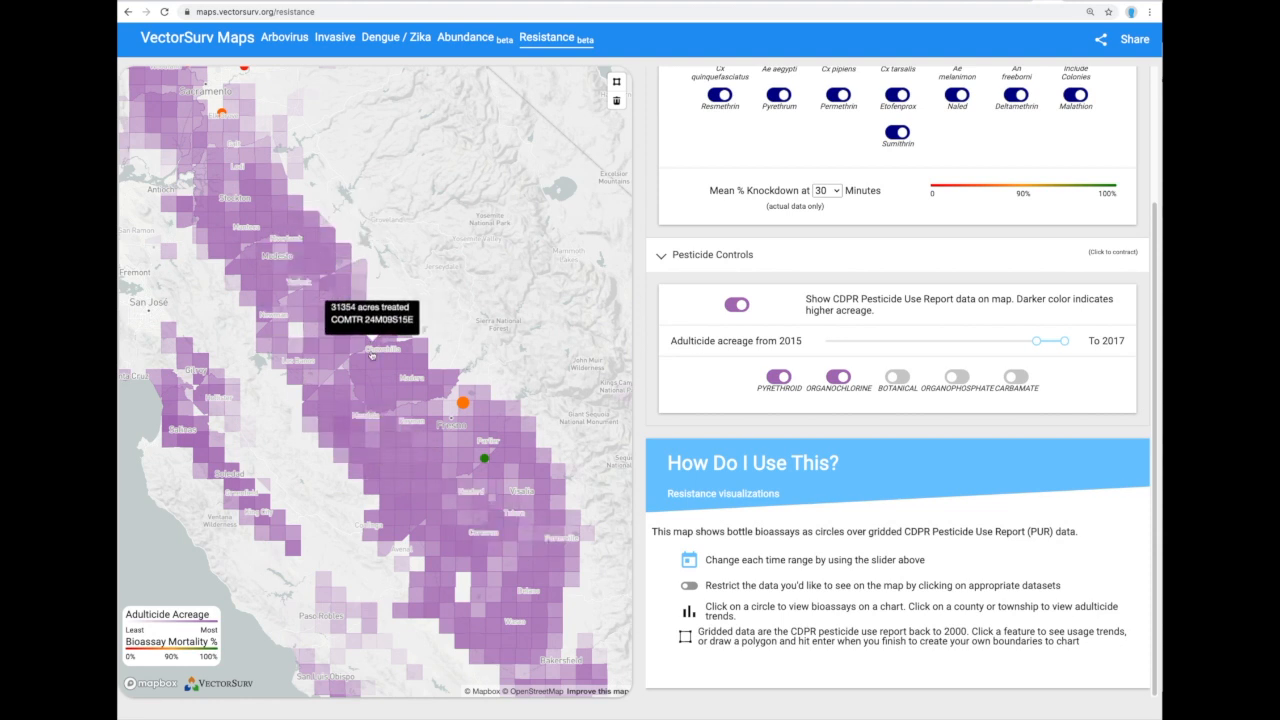
Chart township 10M16S17E's pyrethroid-only adulticide usage over 2008–2017.
left_click(401, 457)
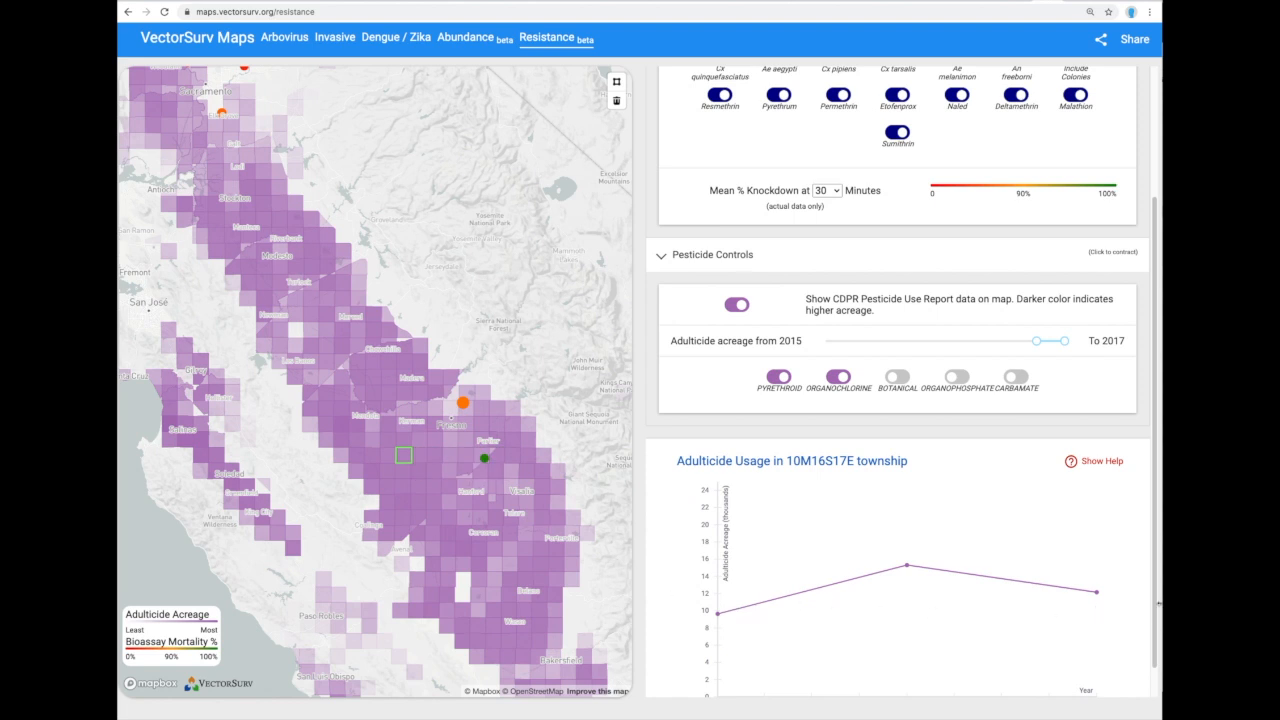
left_click_drag(1159, 606, 1151, 636)
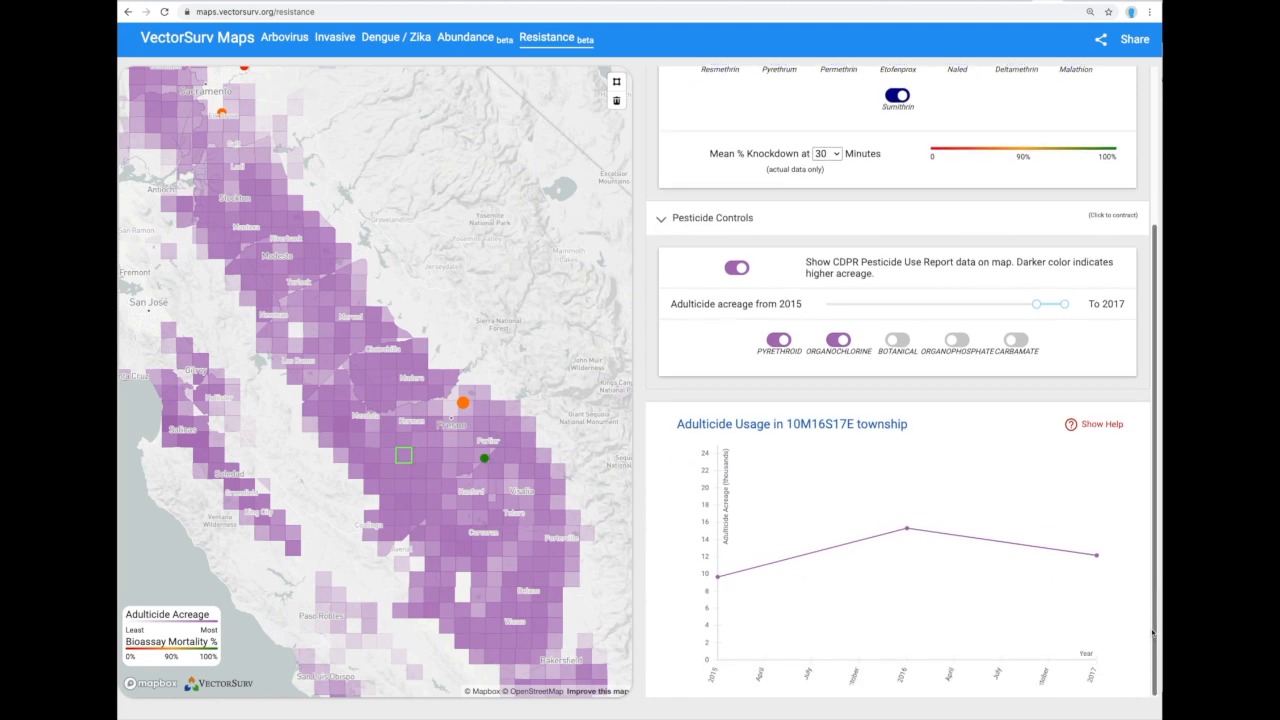
mouse_move(404, 460)
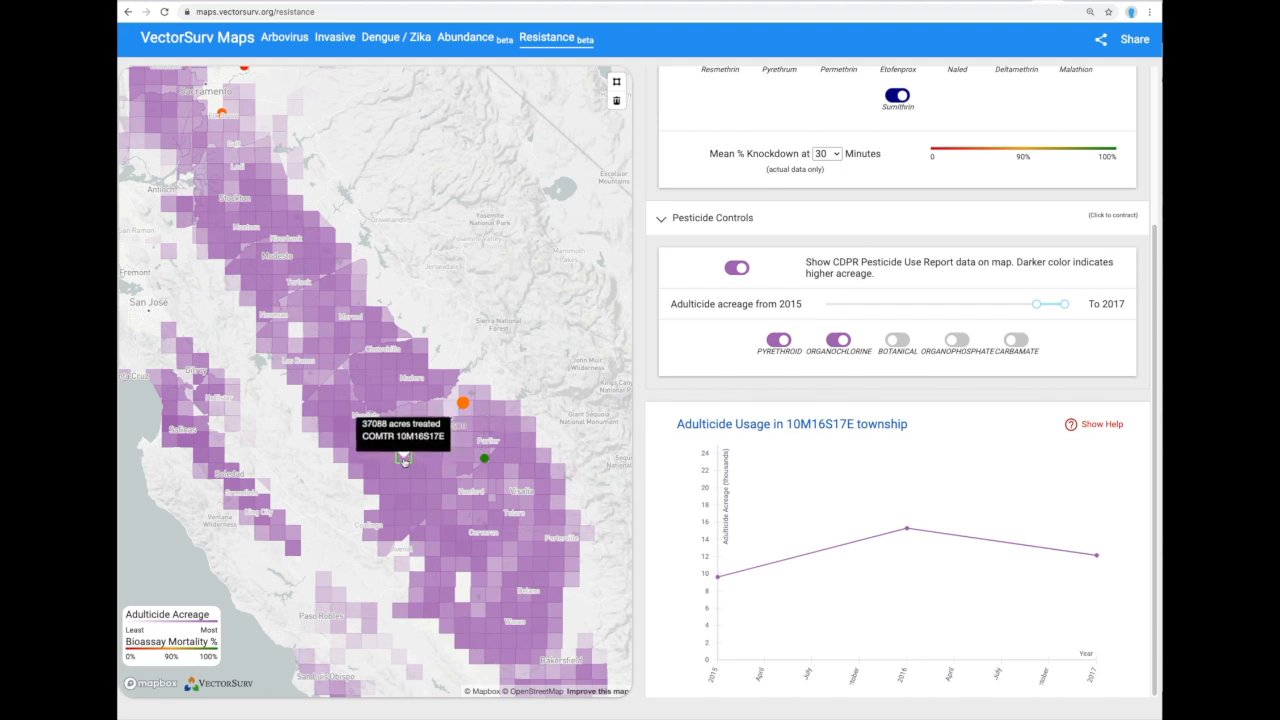
mouse_move(1038, 304)
left_click_drag(1038, 304, 941, 305)
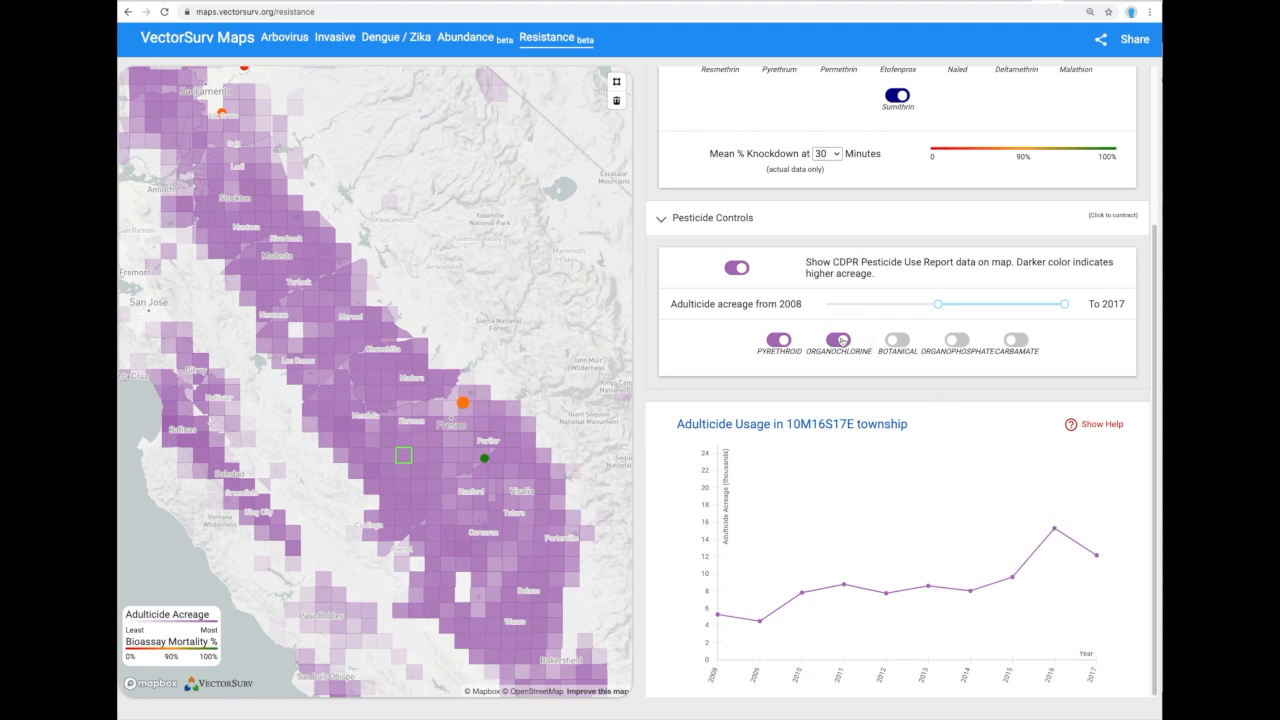
left_click(840, 341)
mouse_move(1055, 530)
Move the map to the Sacramento area and list the red site's 2013 bottle bioassays.
scroll(612, 504, "down", 3)
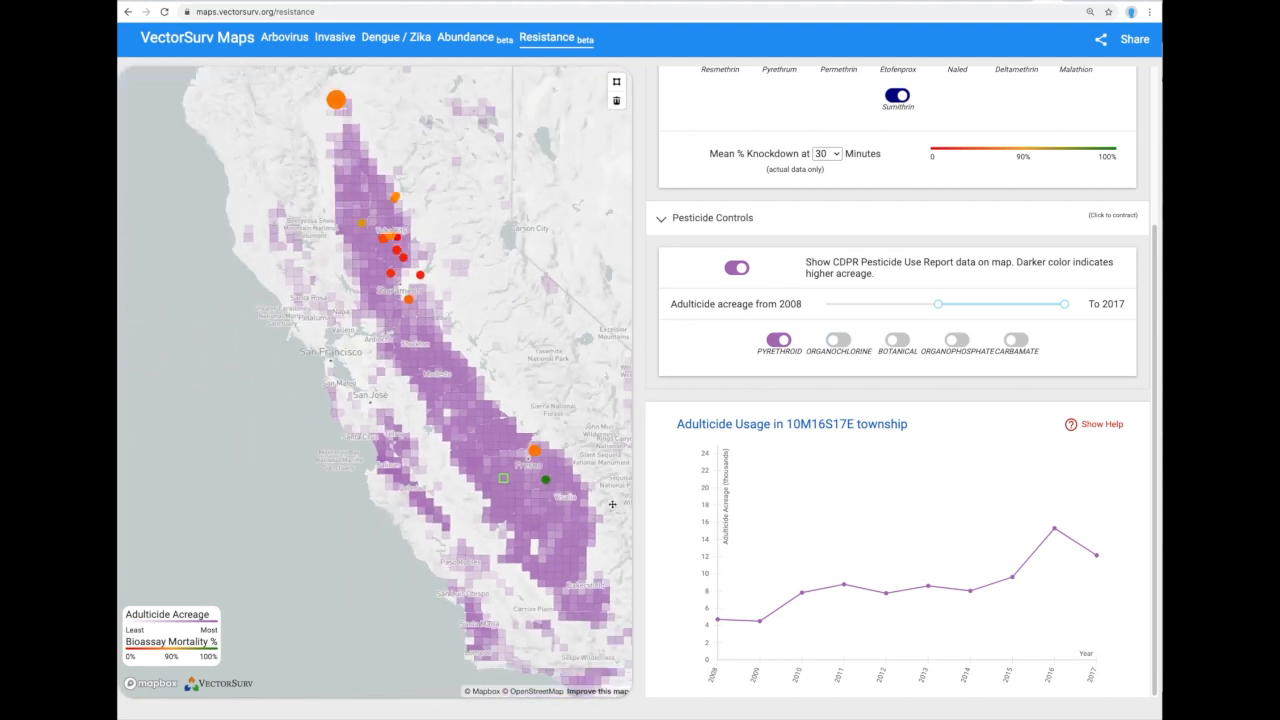
scroll(612, 504, "down", 1)
left_click_drag(600, 453, 508, 408)
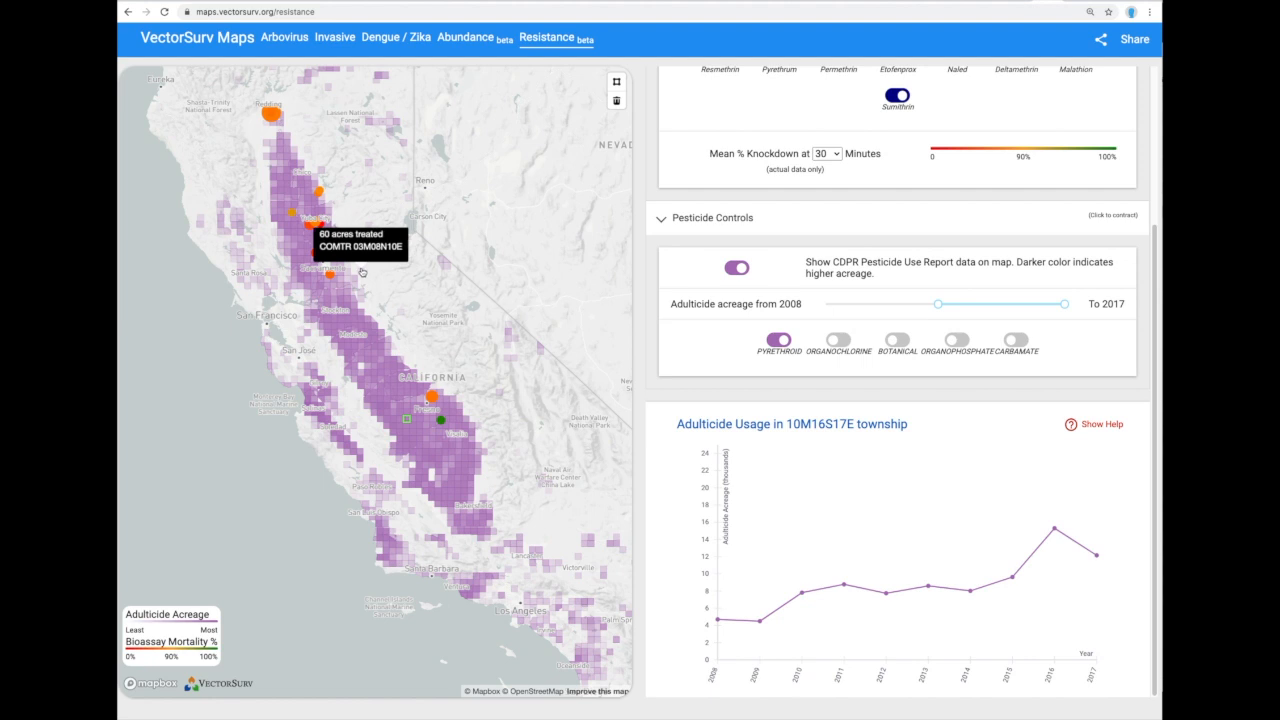
scroll(362, 271, "up", 3)
left_click_drag(302, 216, 480, 363)
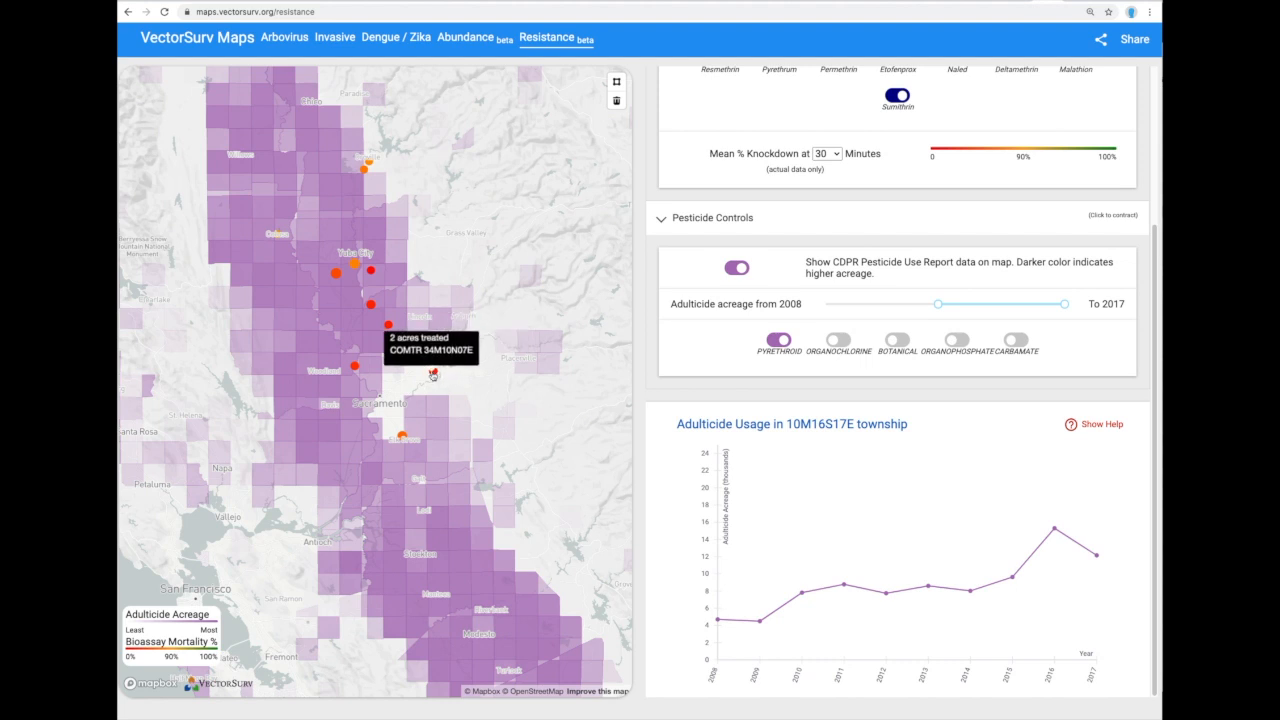
left_click(433, 374)
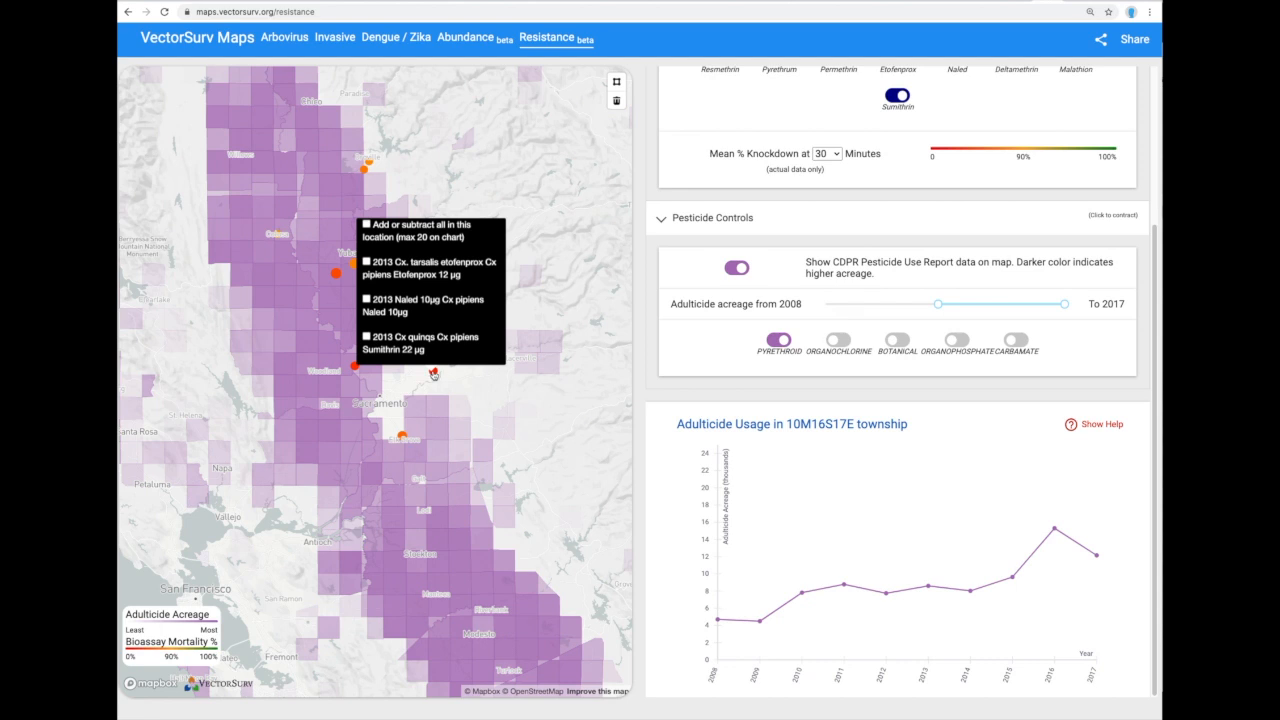
Add all bioassays at this location, plotting three 2013 knockdown curves with Naled reaching 100% near 90 minutes.
left_click(366, 225)
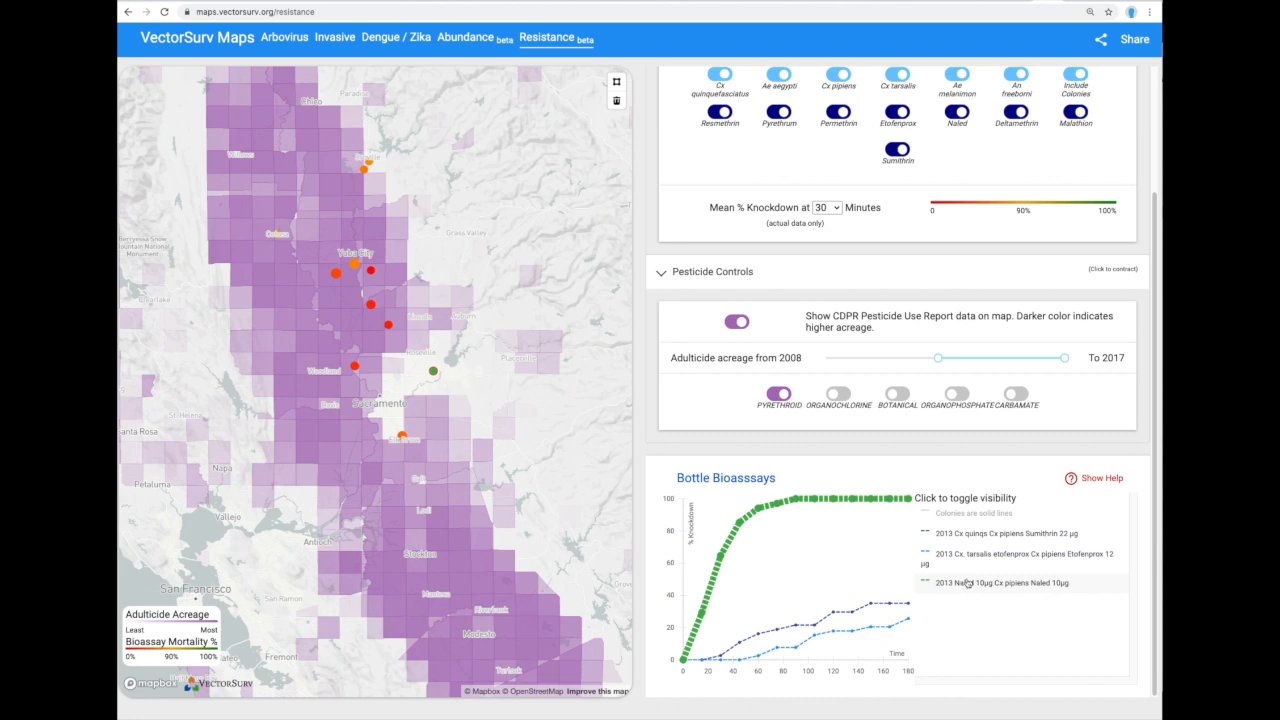
mouse_move(835, 617)
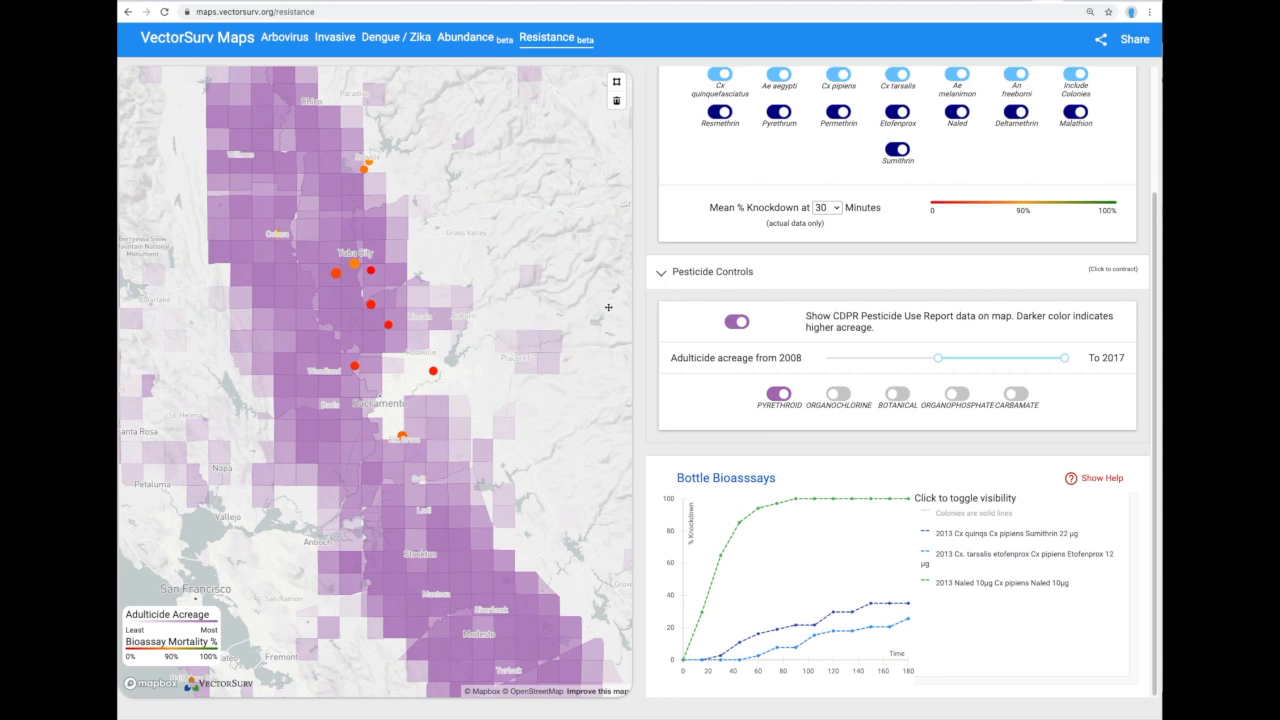
scroll(608, 307, "up", 3)
scroll(609, 309, "down", 3)
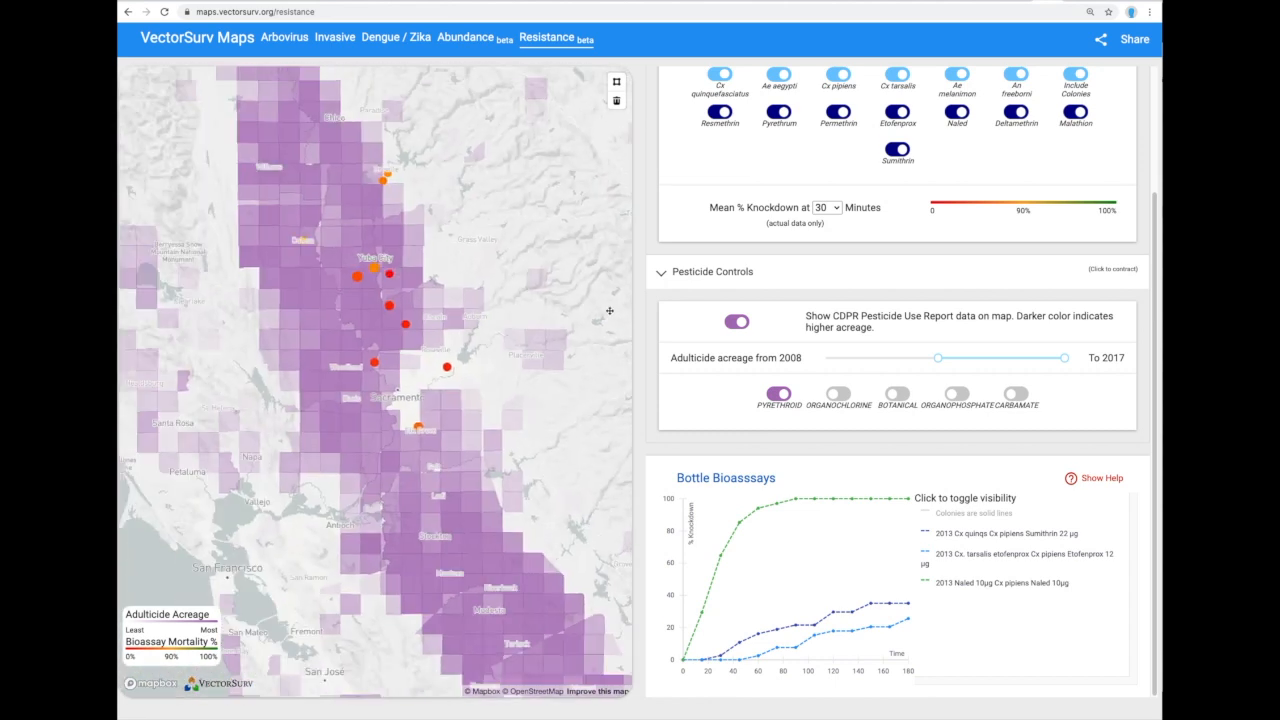
scroll(609, 311, "down", 2)
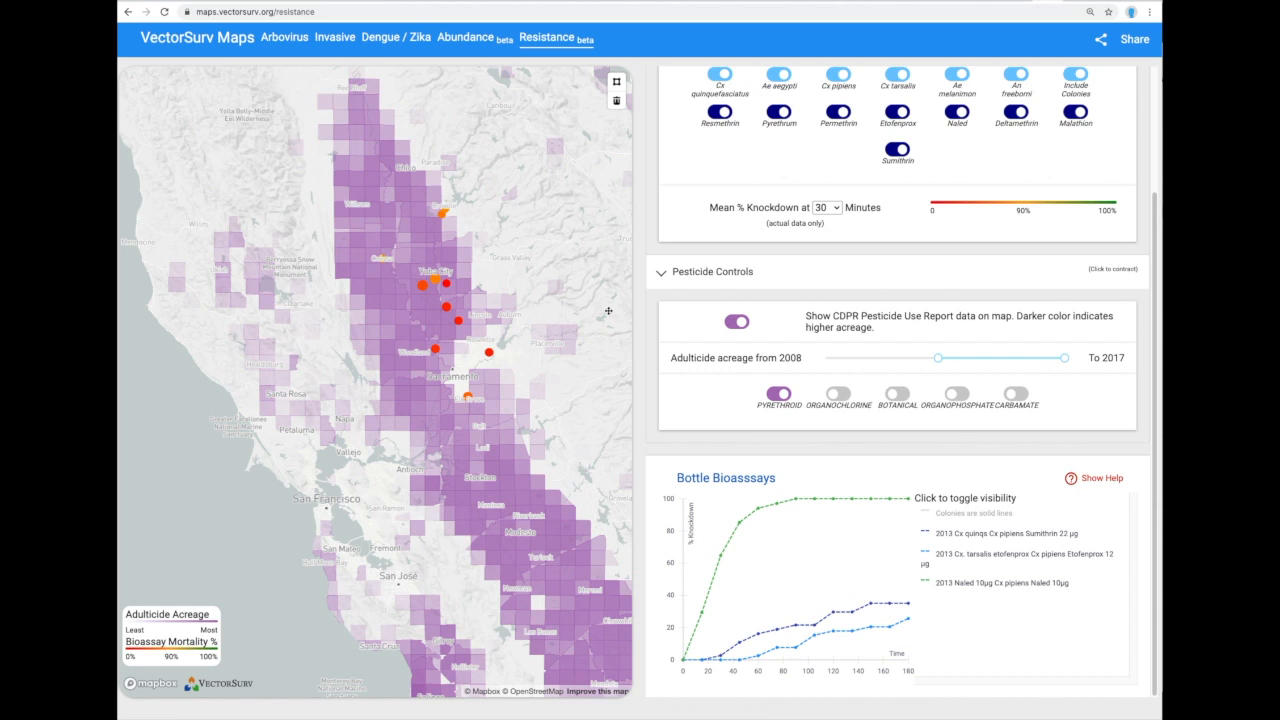
mouse_move(539, 461)
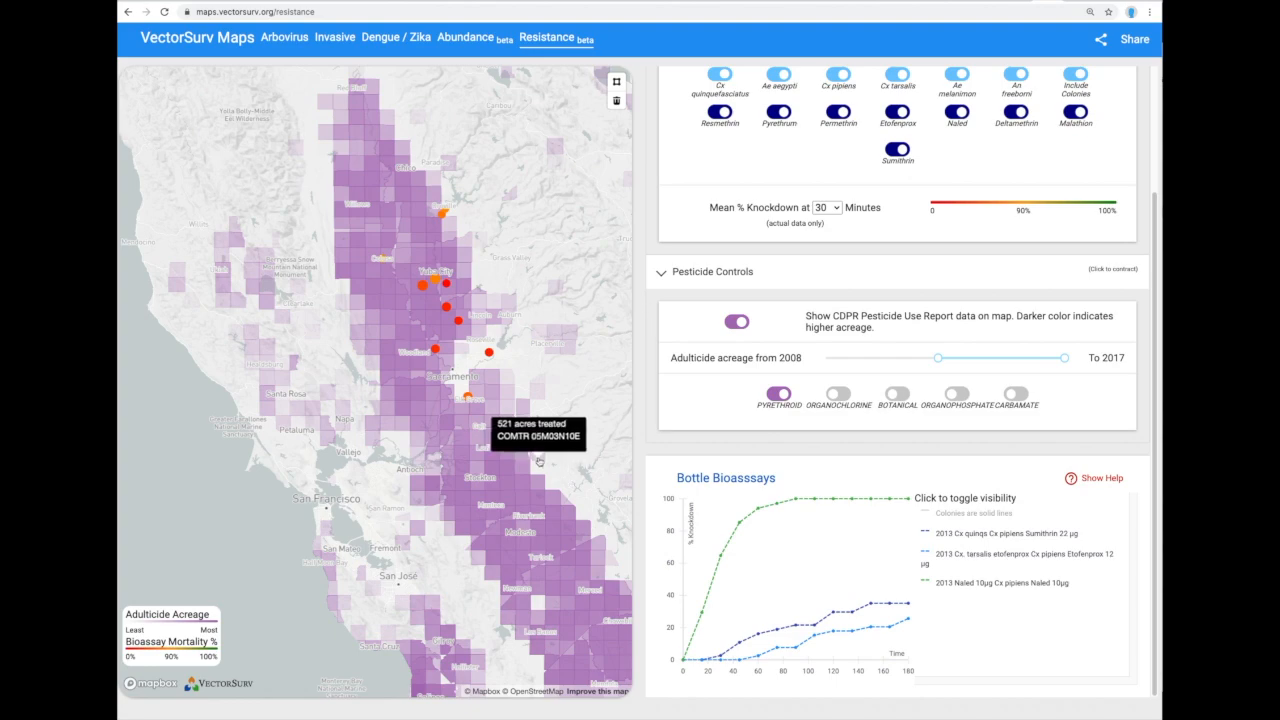